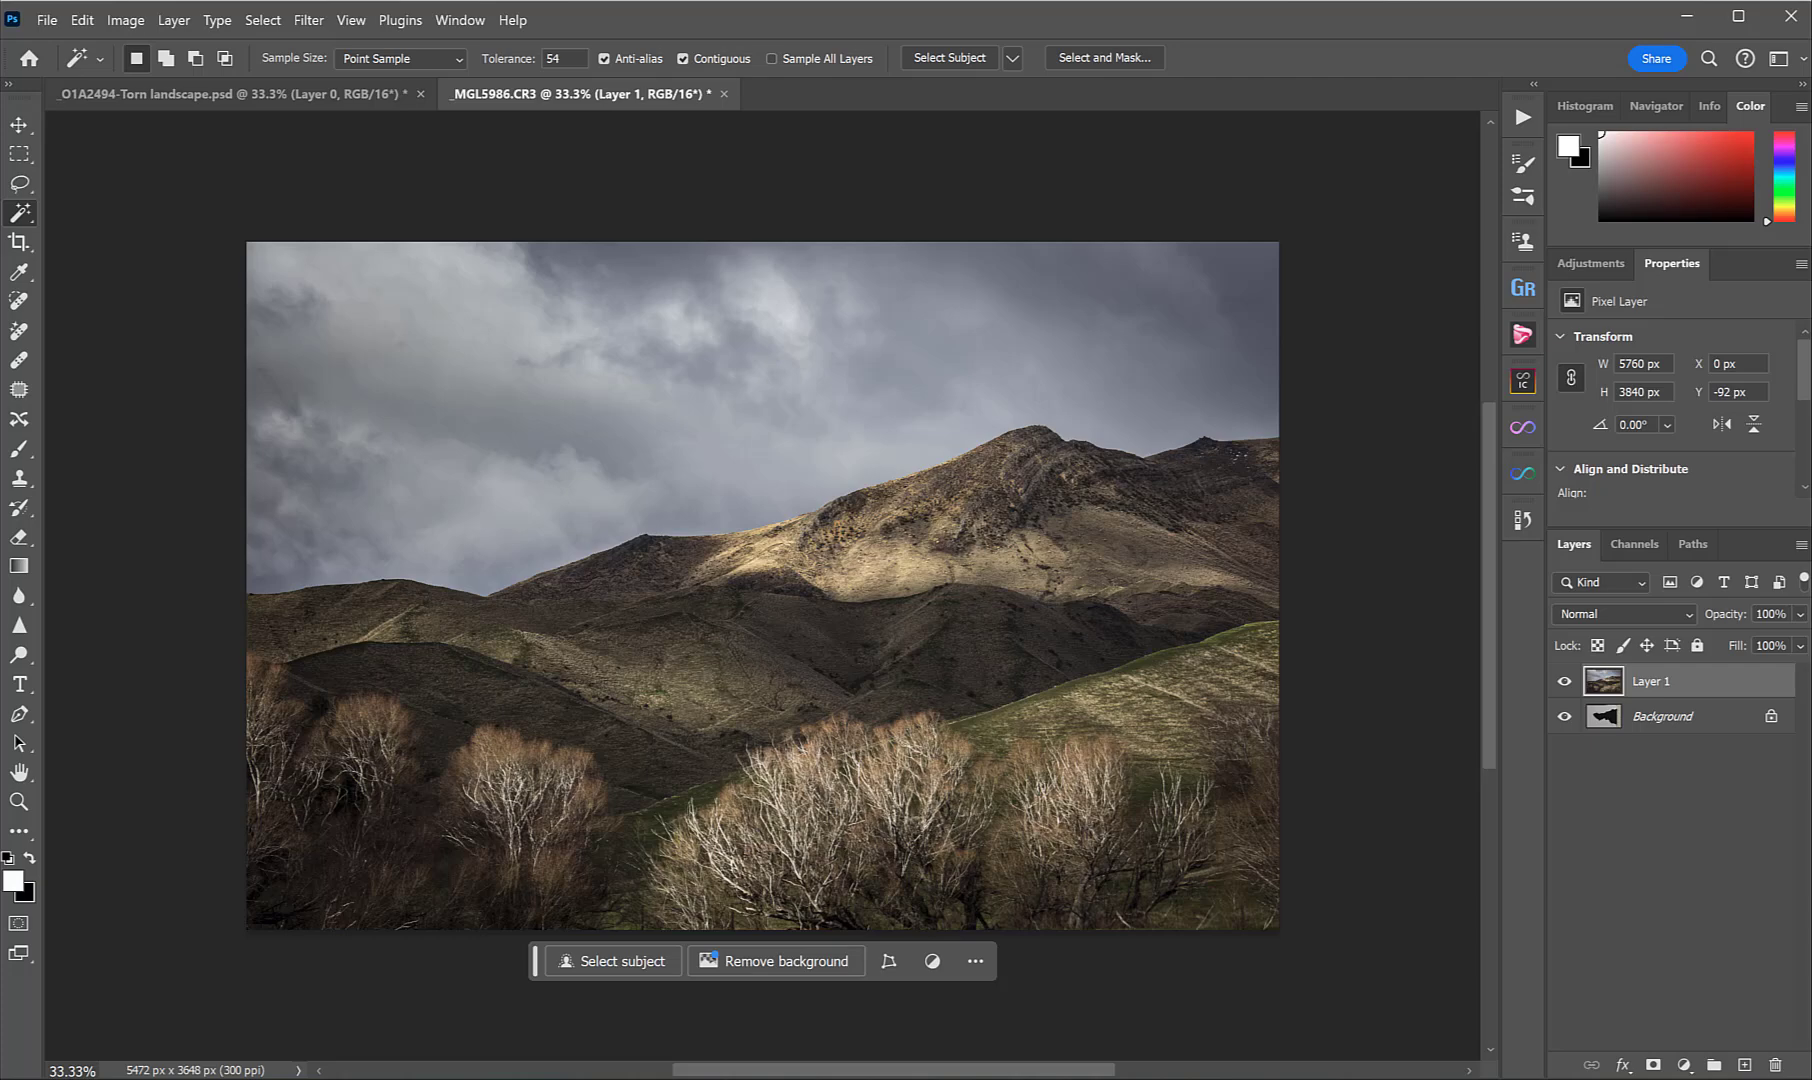
# Place the unlocked torn-paper background above the landscape layer and scale it to about 117% so the paper covers the whole canvas.
pyautogui.click(1770, 718)
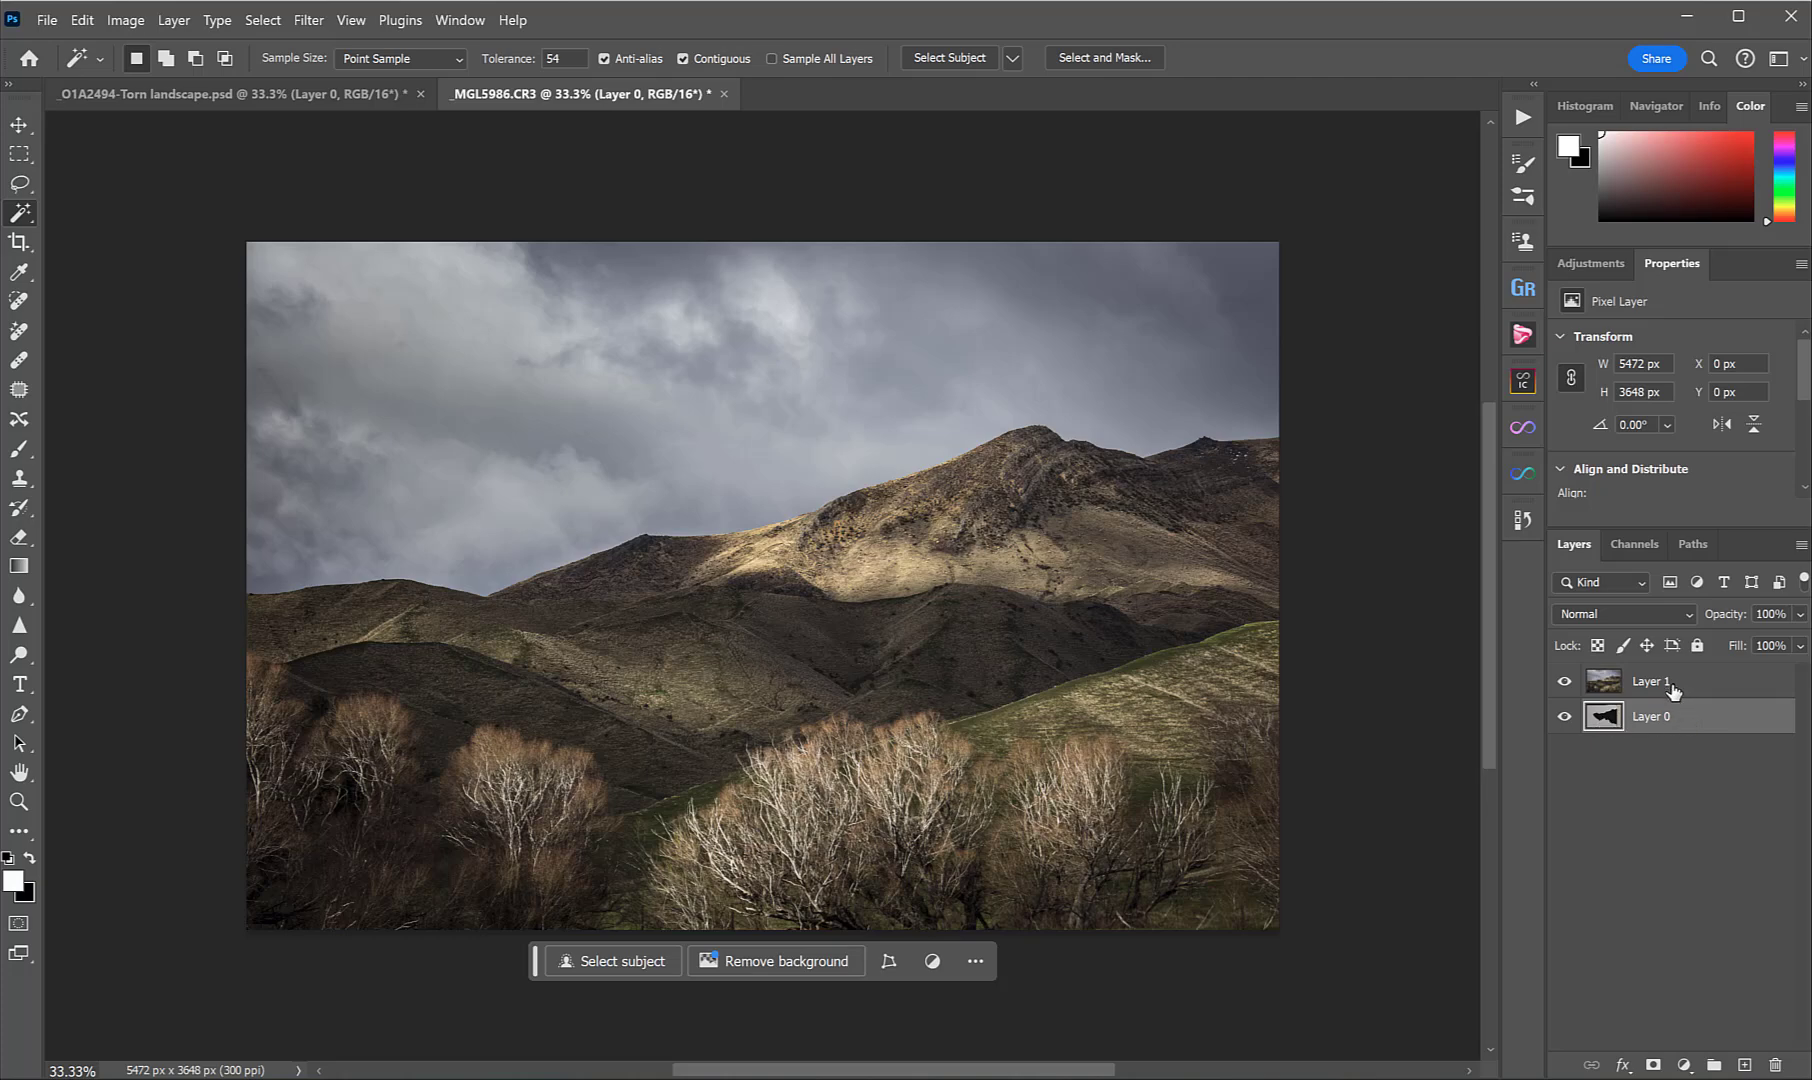
pyautogui.moveTo(1673, 690); pyautogui.dragTo(1673, 684)
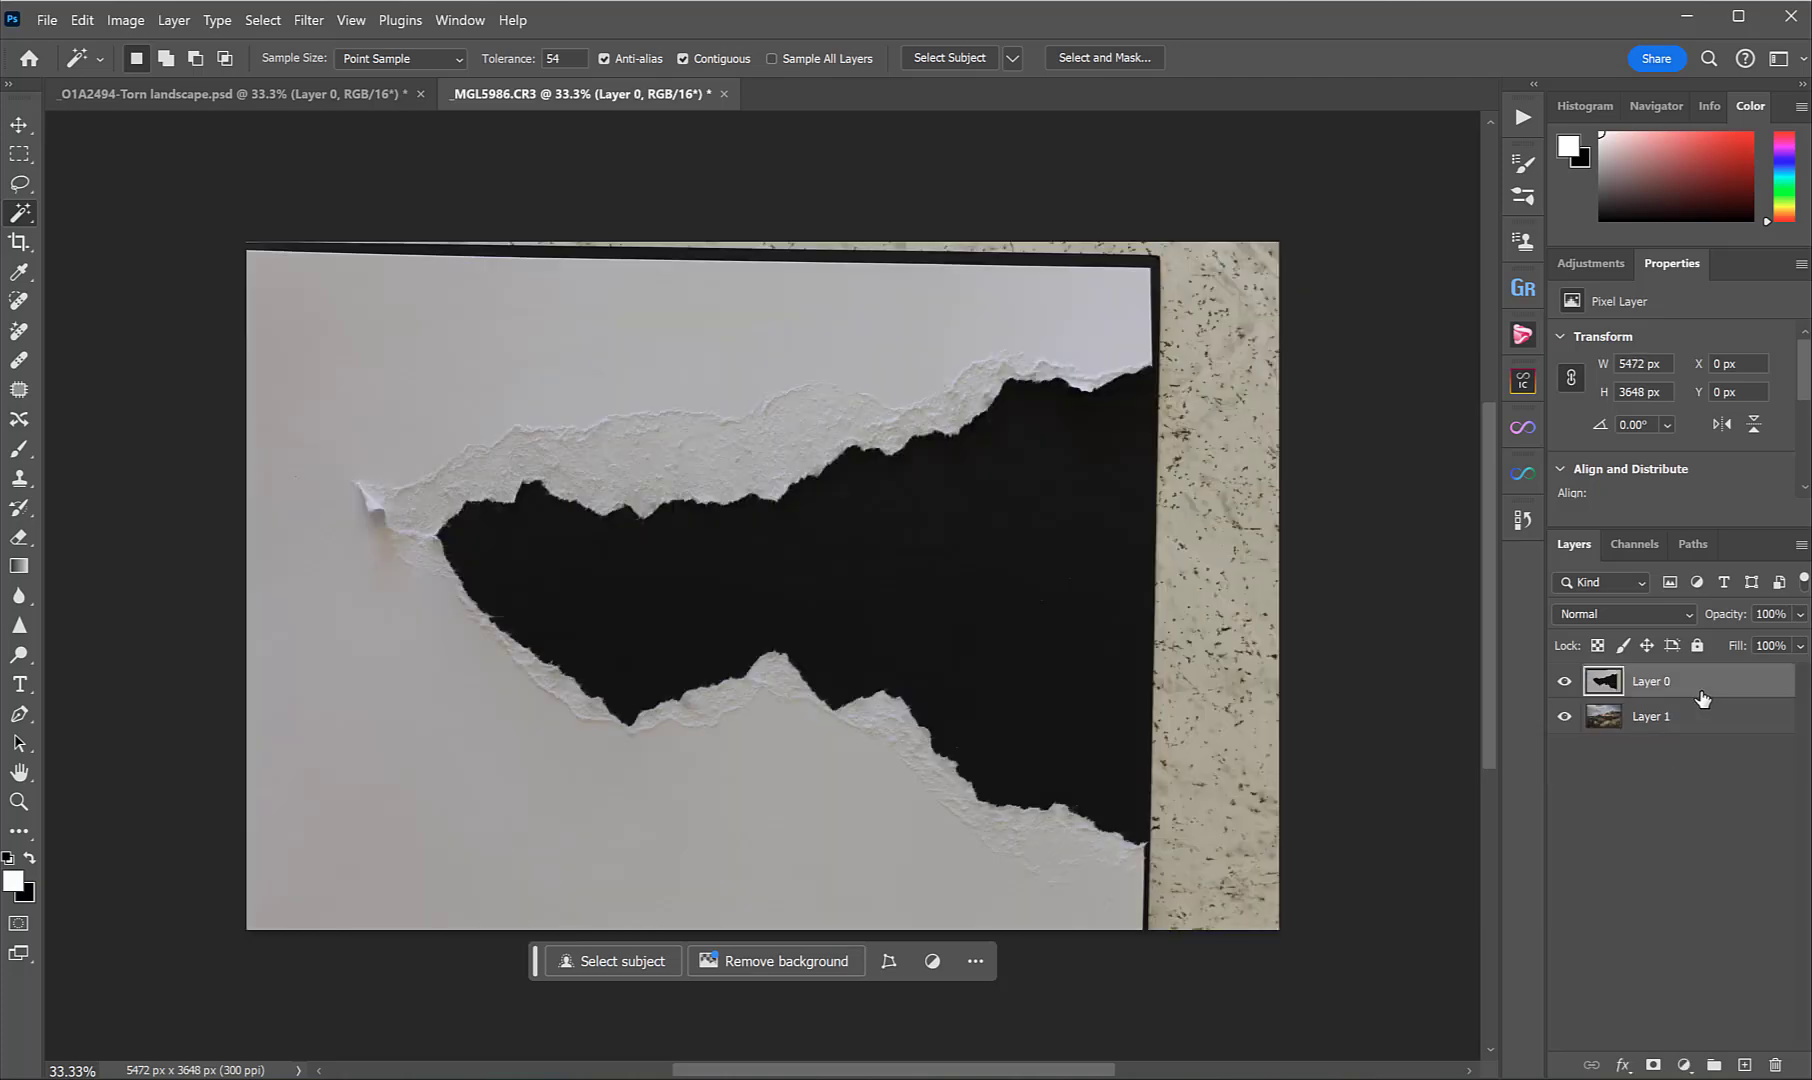
pyautogui.hotkey('ctrl', 't')
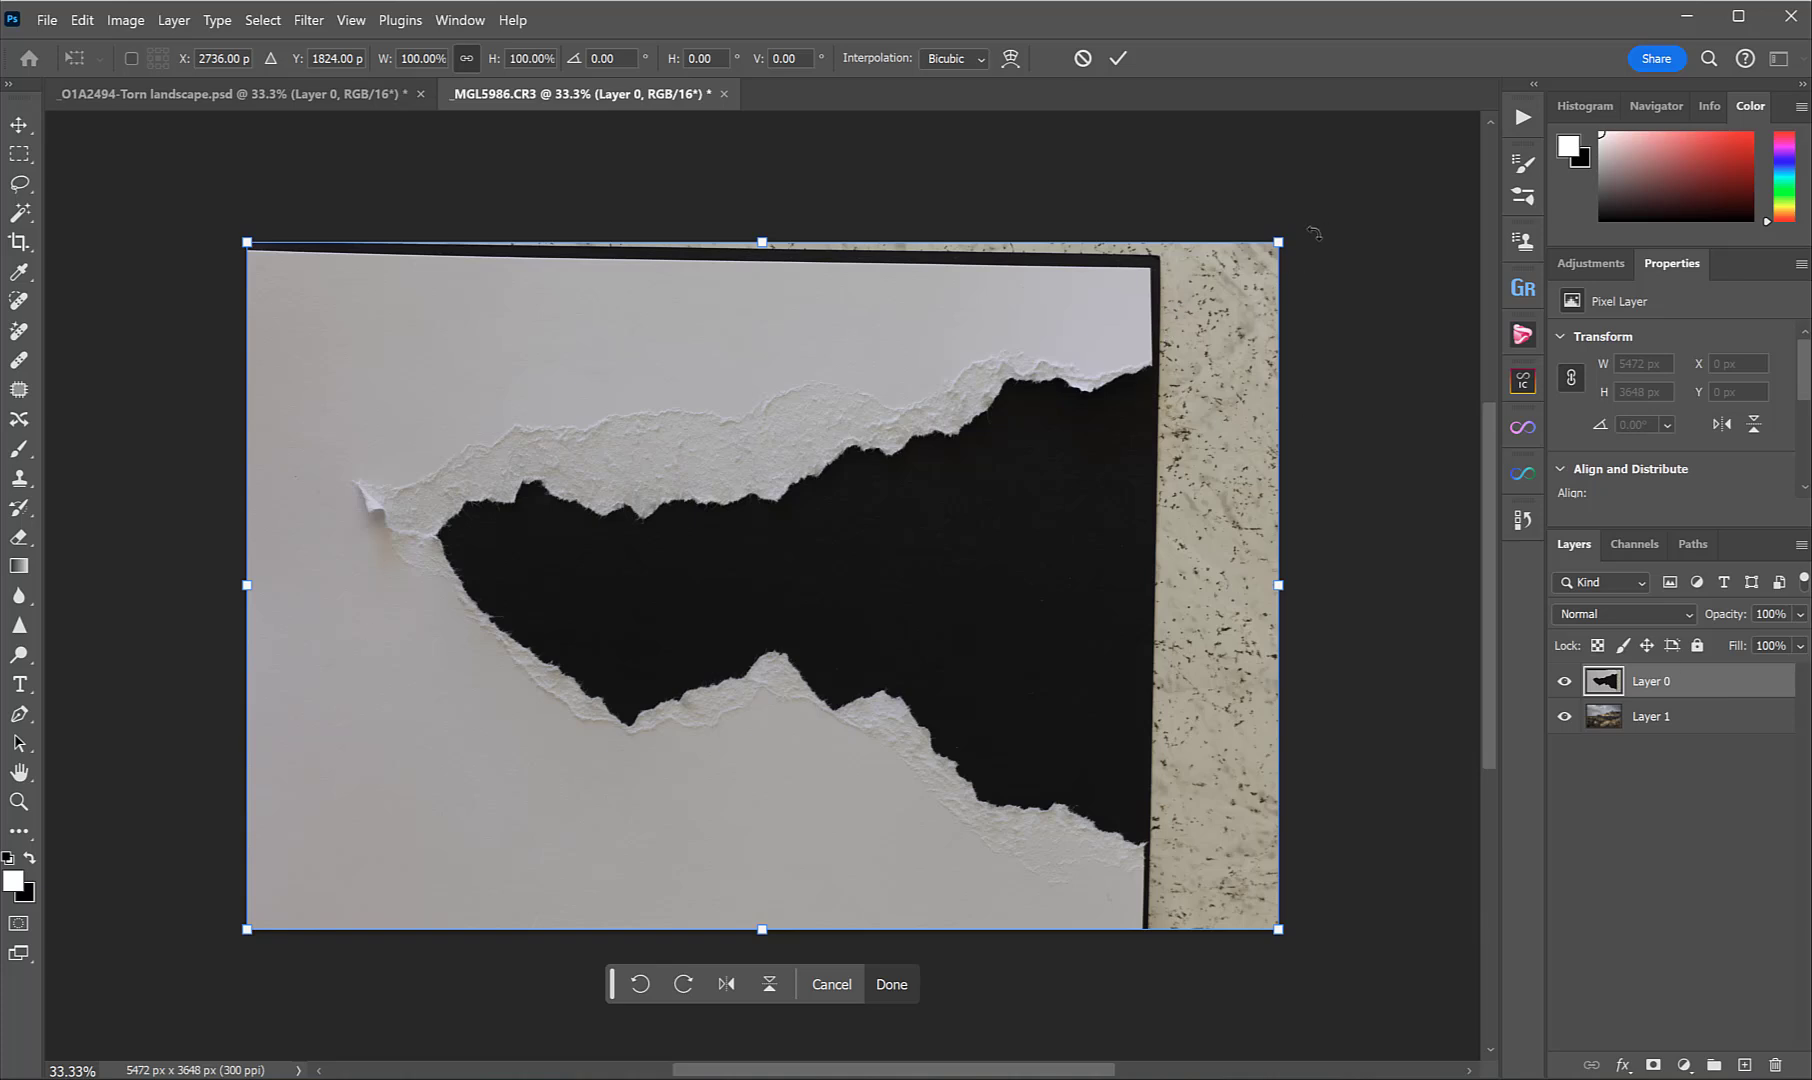
pyautogui.moveTo(1280, 242); pyautogui.dragTo(1478, 188)
pyautogui.moveTo(1031, 507)
pyautogui.mouseDown()
pyautogui.moveTo(1030, 548)
pyautogui.moveTo(1030, 527)
pyautogui.mouseUp()
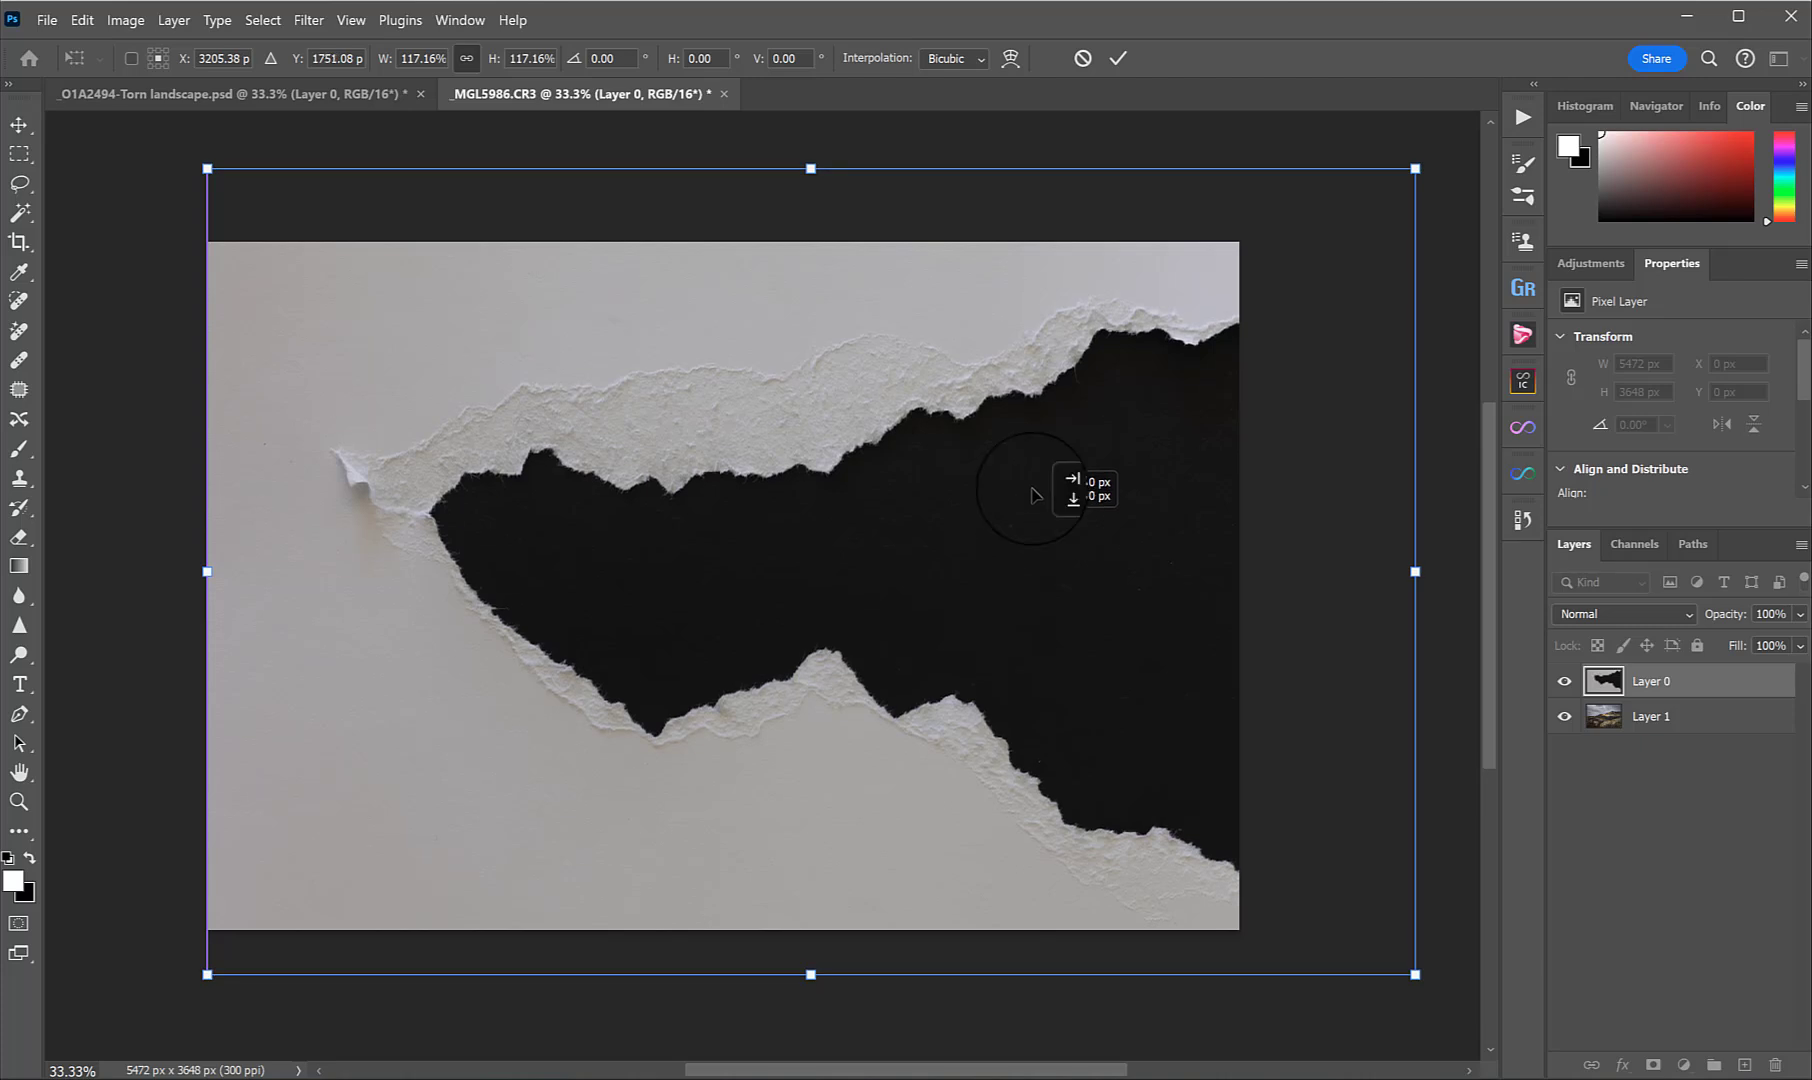
pyautogui.click(1120, 52)
pyautogui.press('w')
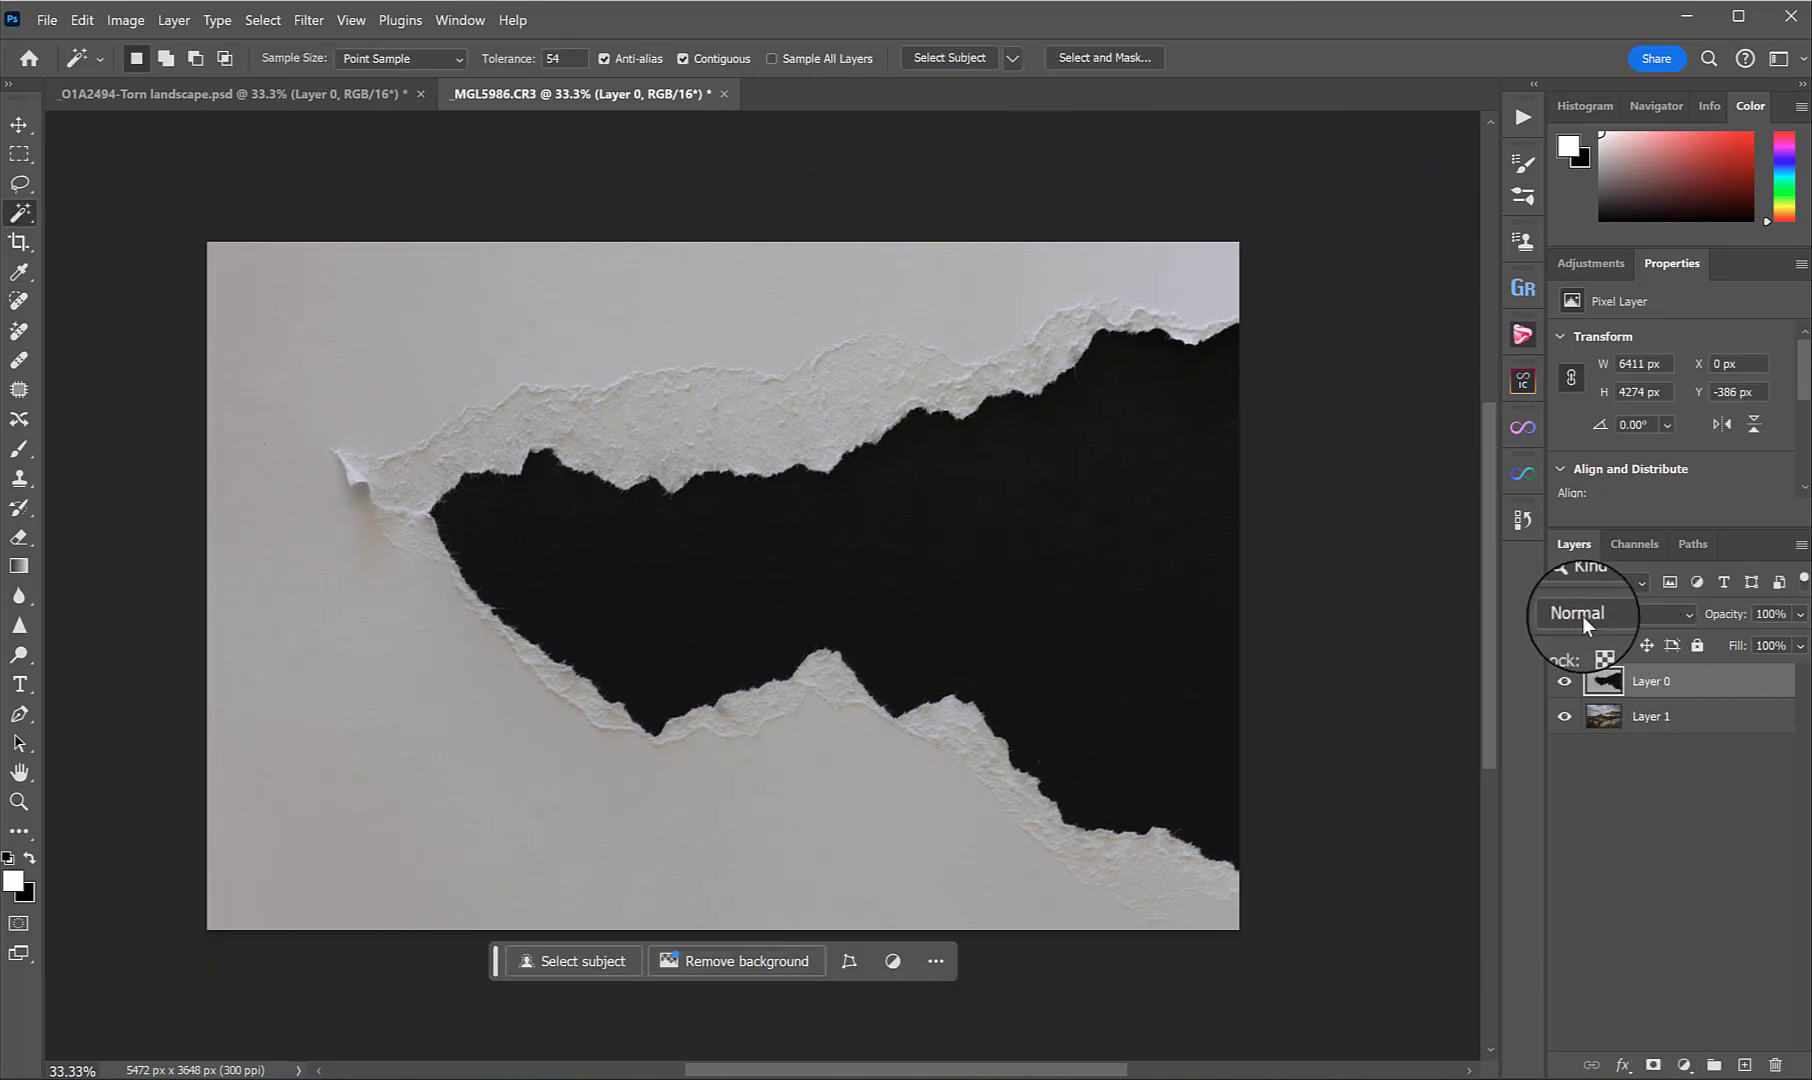
# Set the torn-paper layer's blending mode to Lighter Color and toggle its visibility to compare the effect.
pyautogui.click(1615, 616)
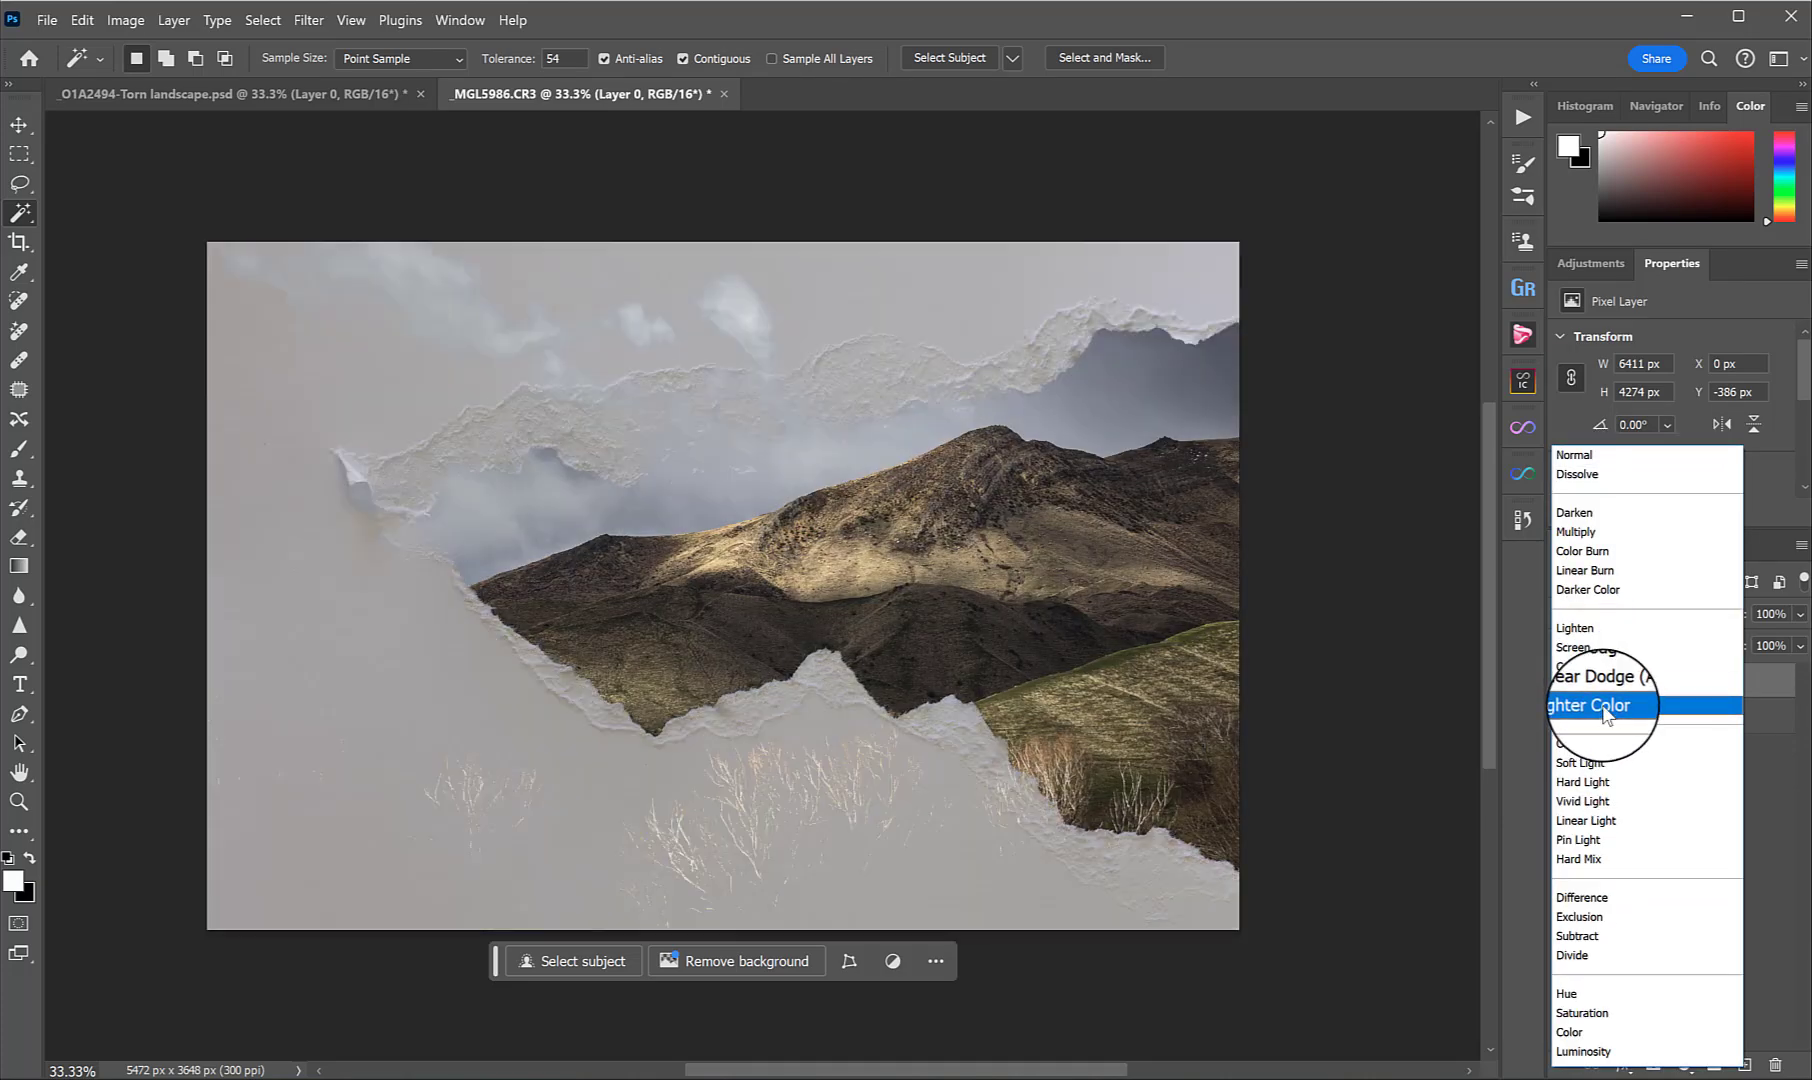
pyautogui.click(1603, 708)
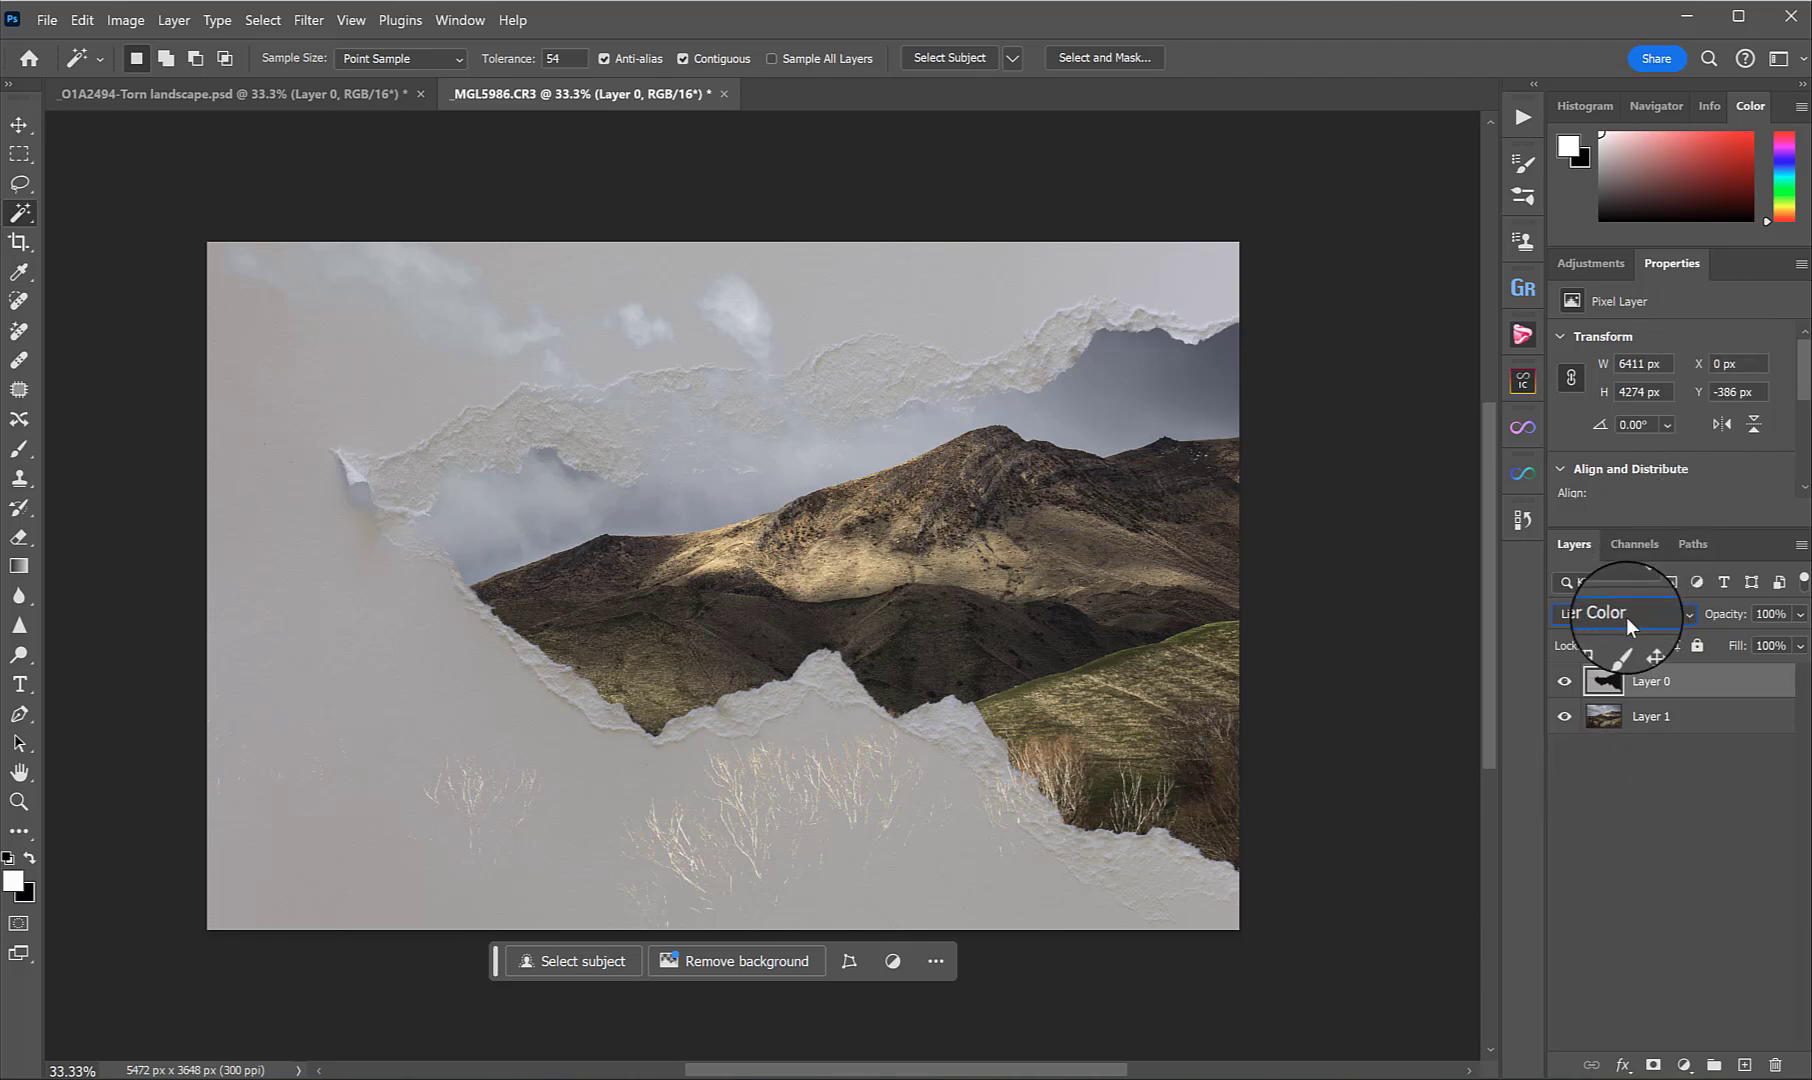
pyautogui.click(1564, 681)
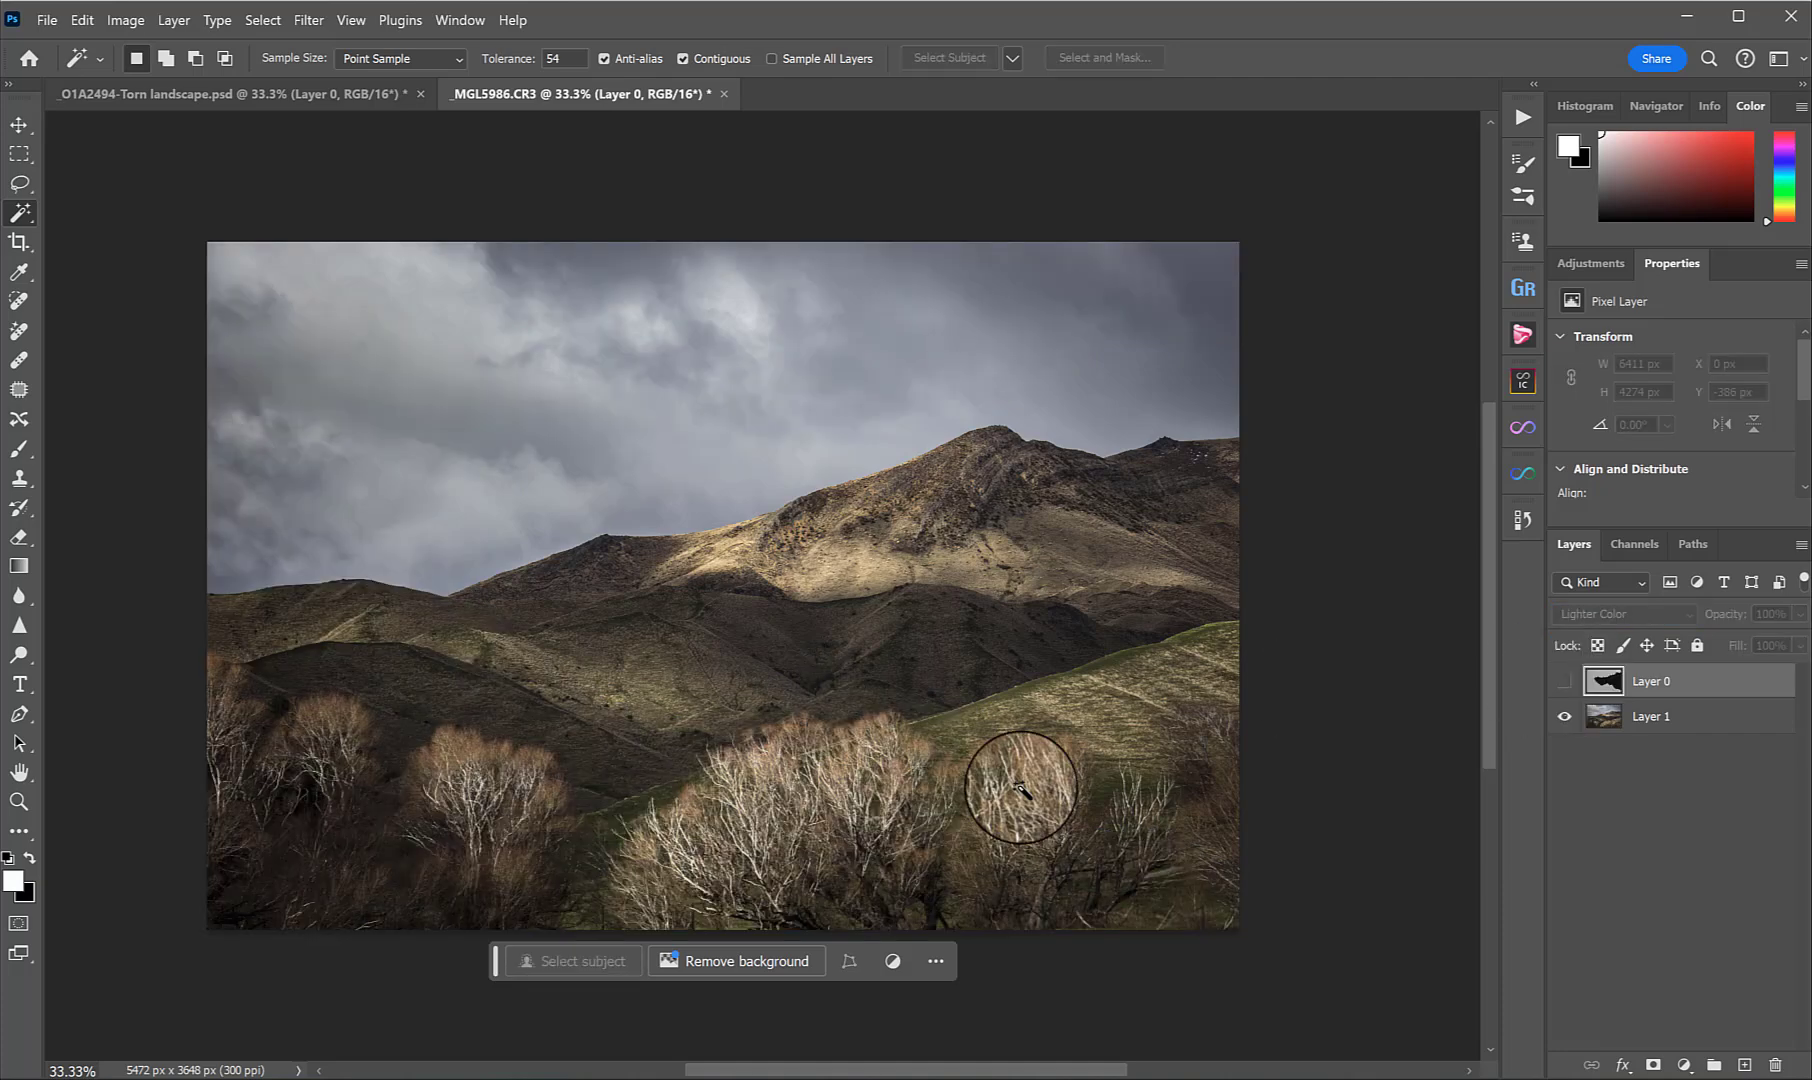
pyautogui.click(1564, 682)
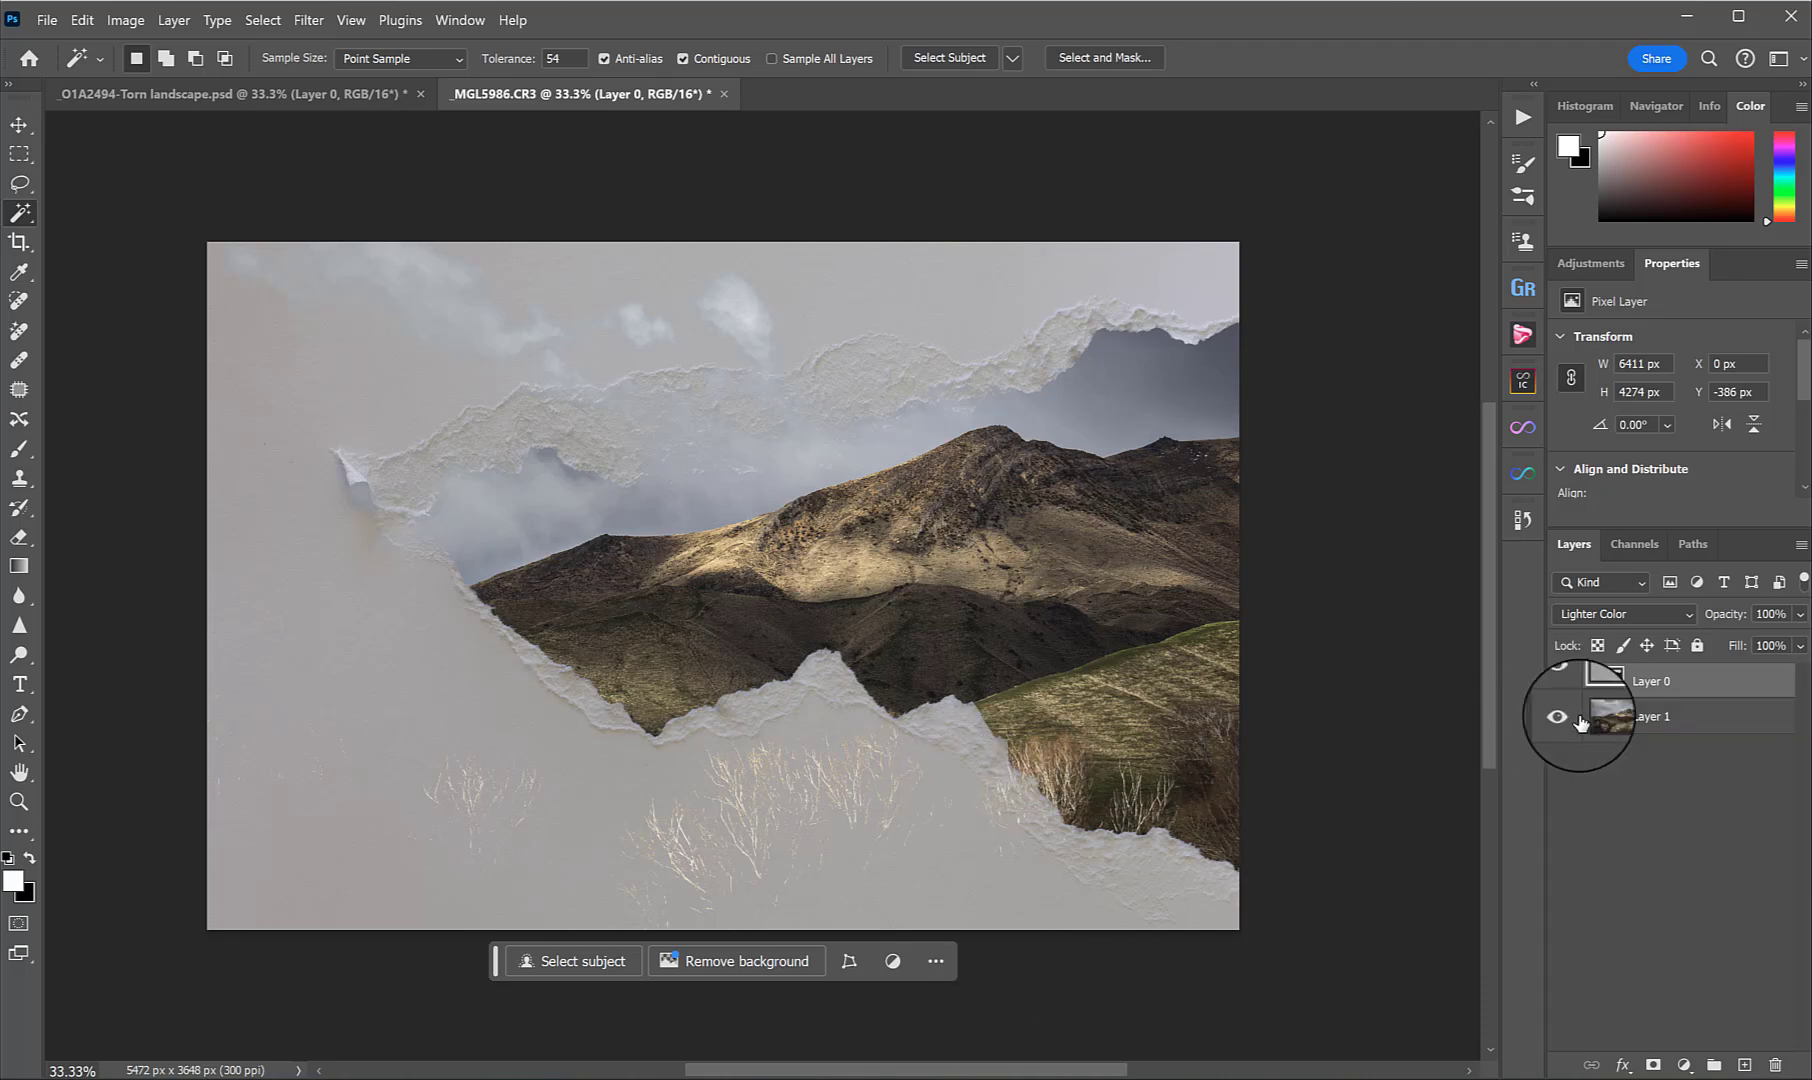
# Add a Levels adjustment clipped to the torn-paper layer and set its white input level to 203.
pyautogui.click(1680, 1064)
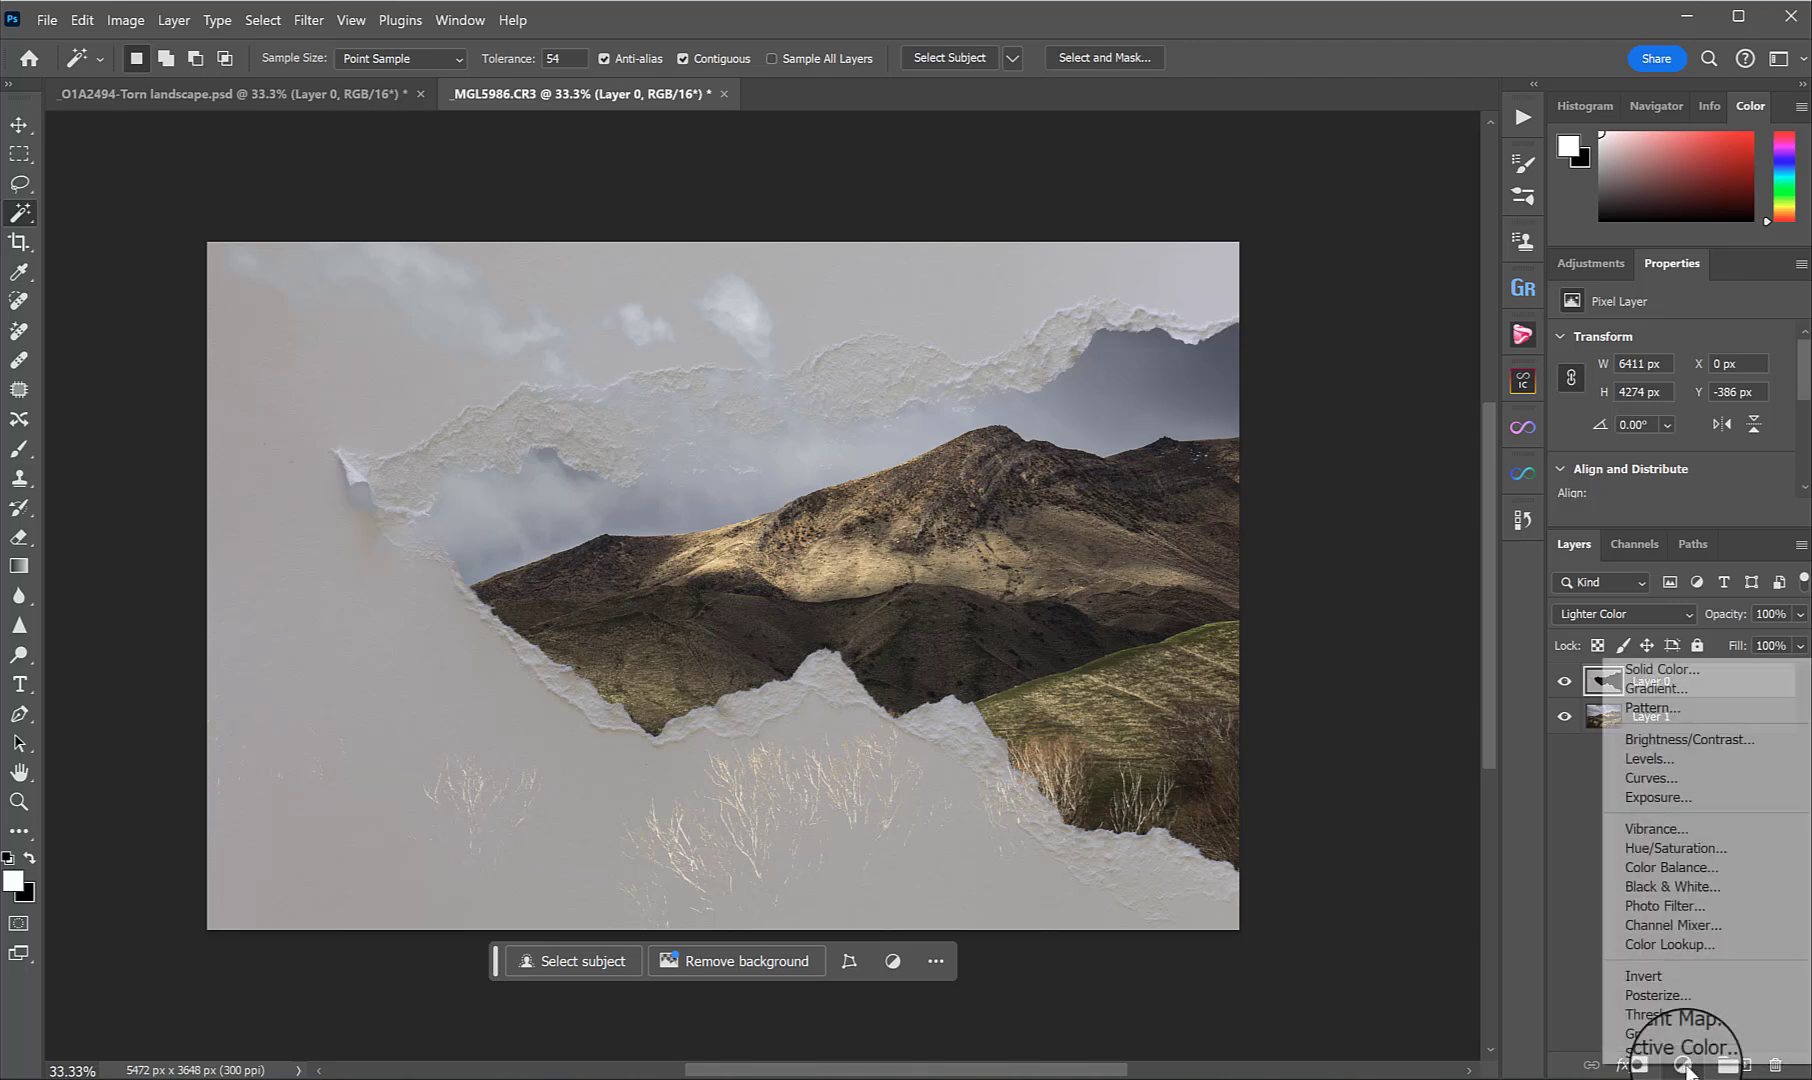
pyautogui.click(1666, 762)
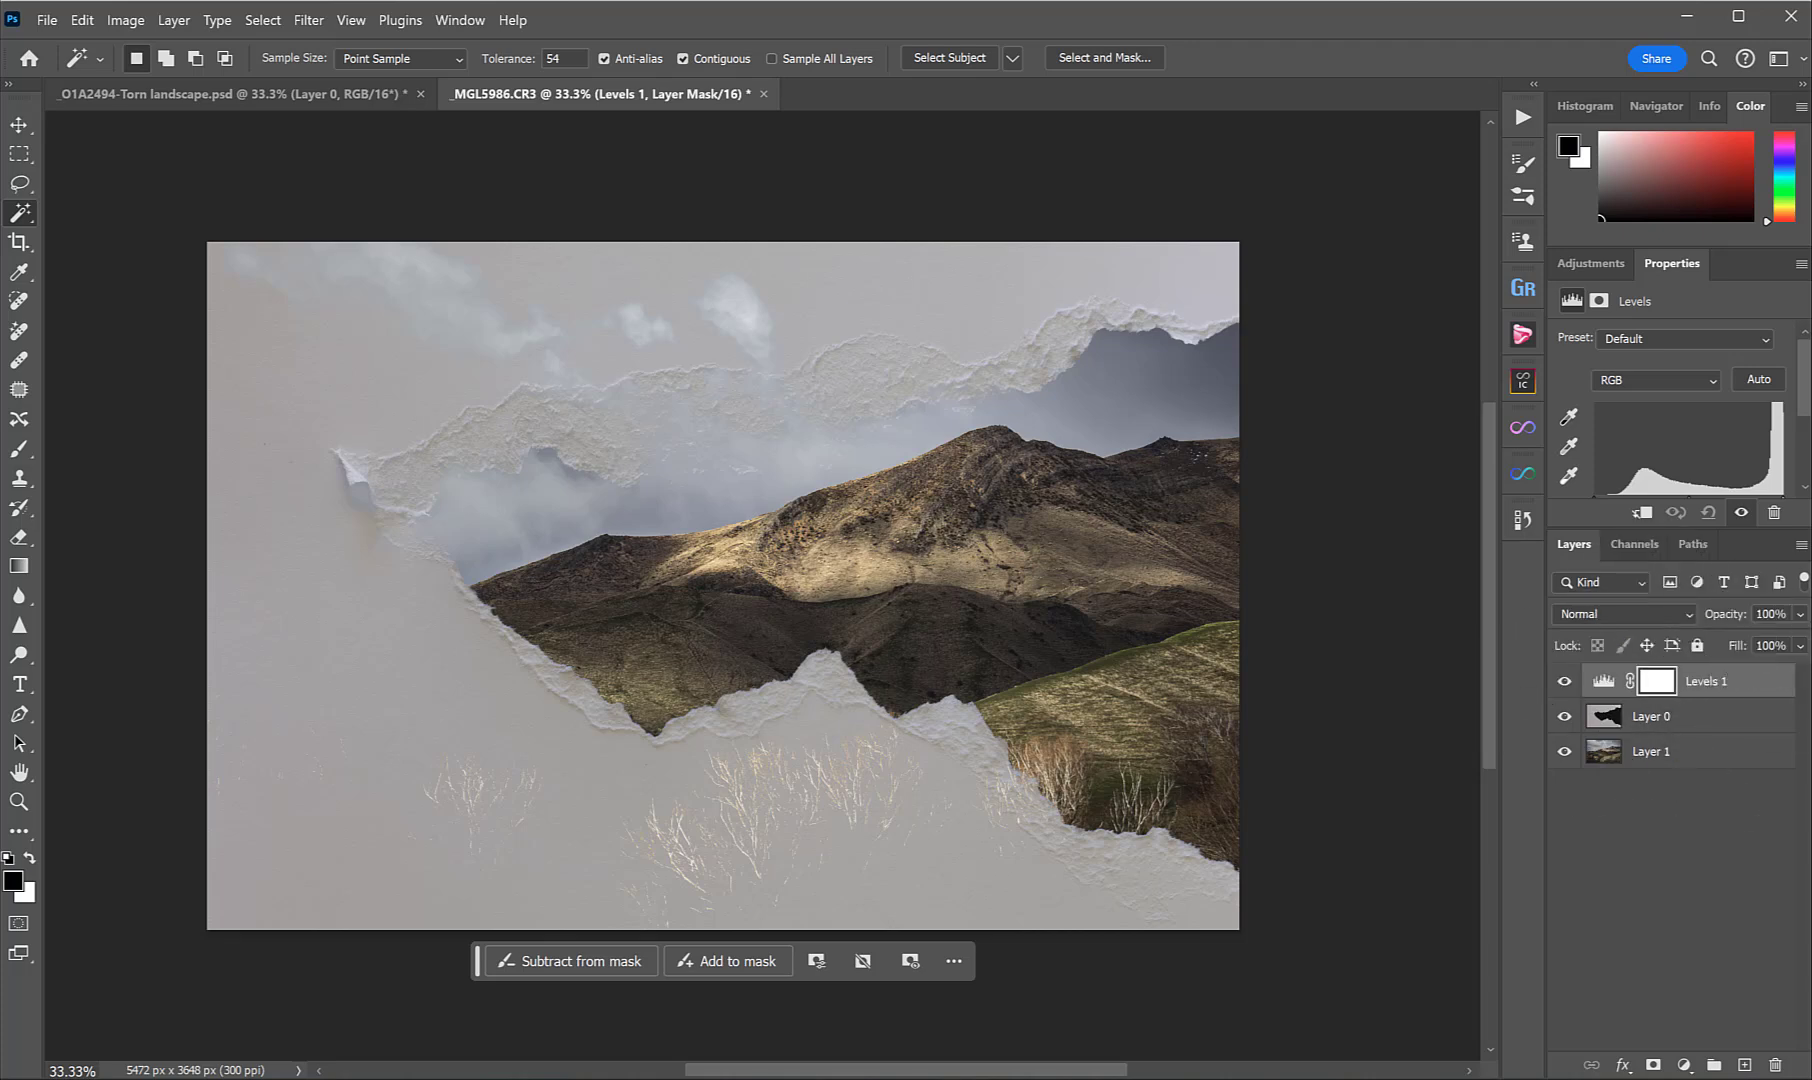
pyautogui.click(1690, 714)
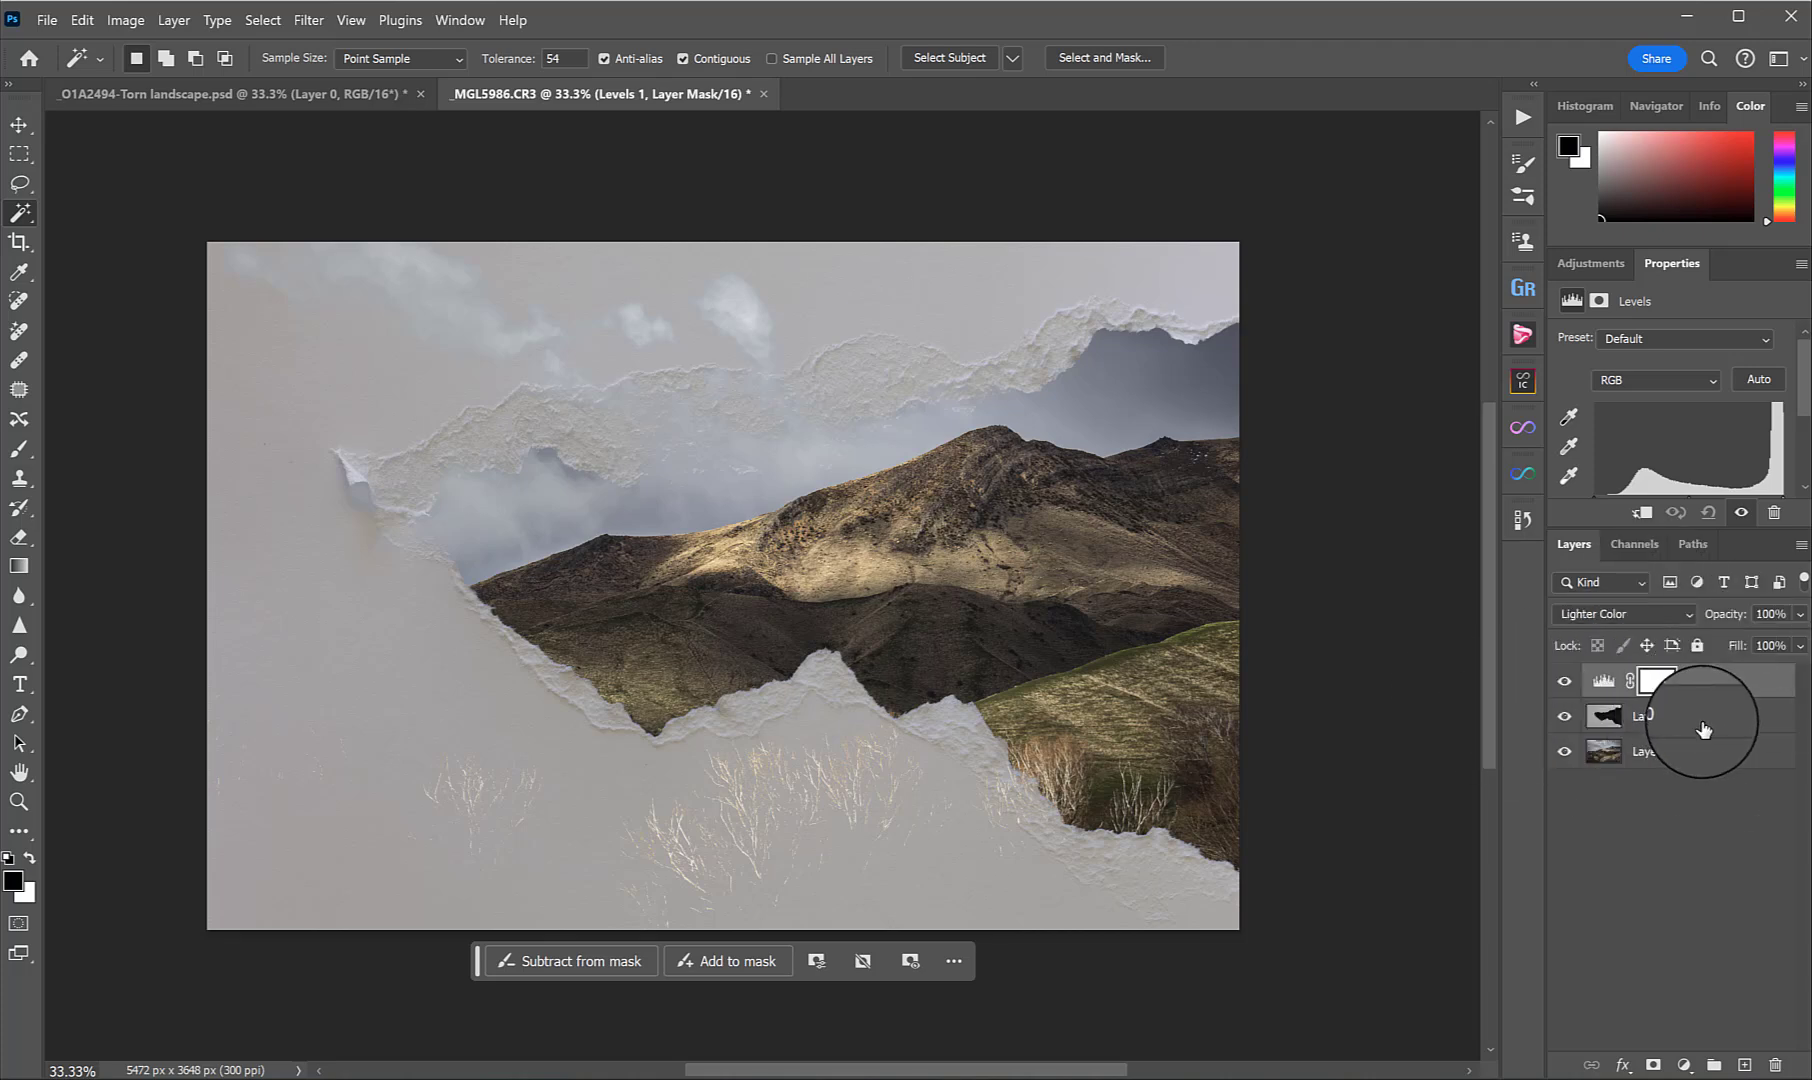
pyautogui.click(1703, 688)
pyautogui.press('x')
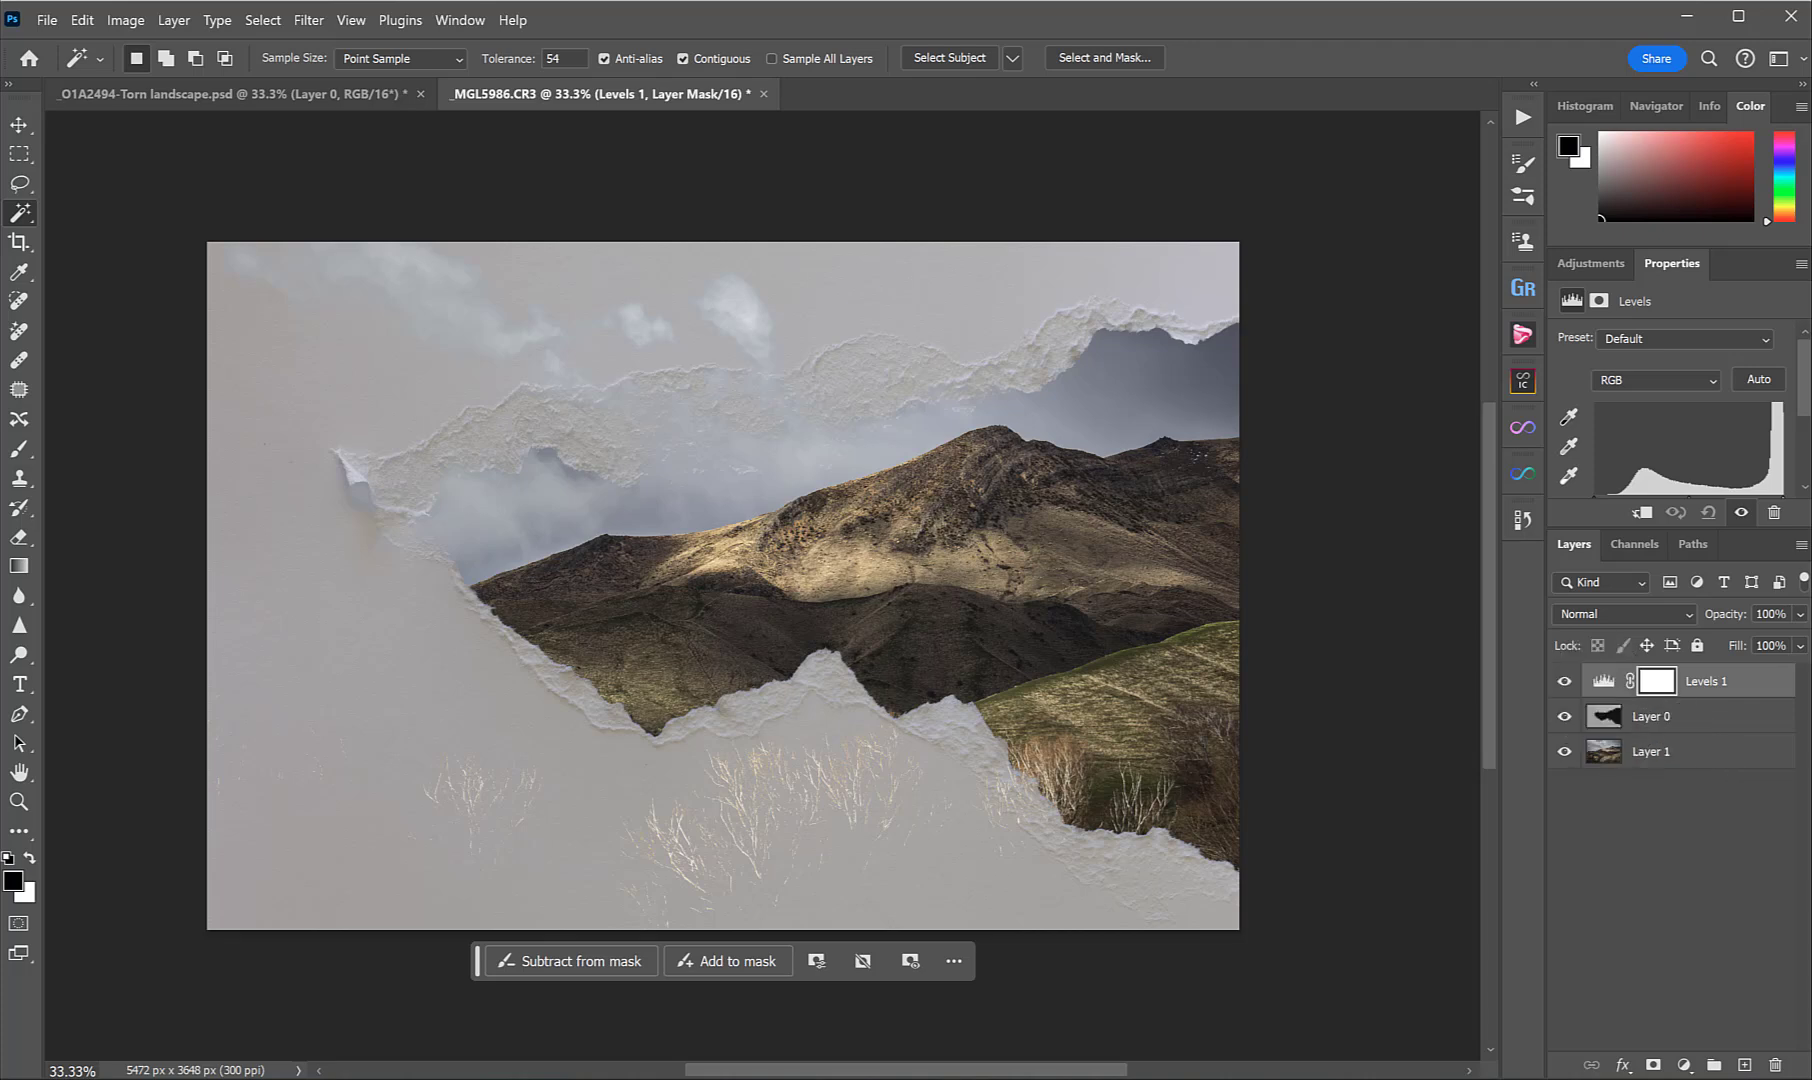
pyautogui.click(1645, 515)
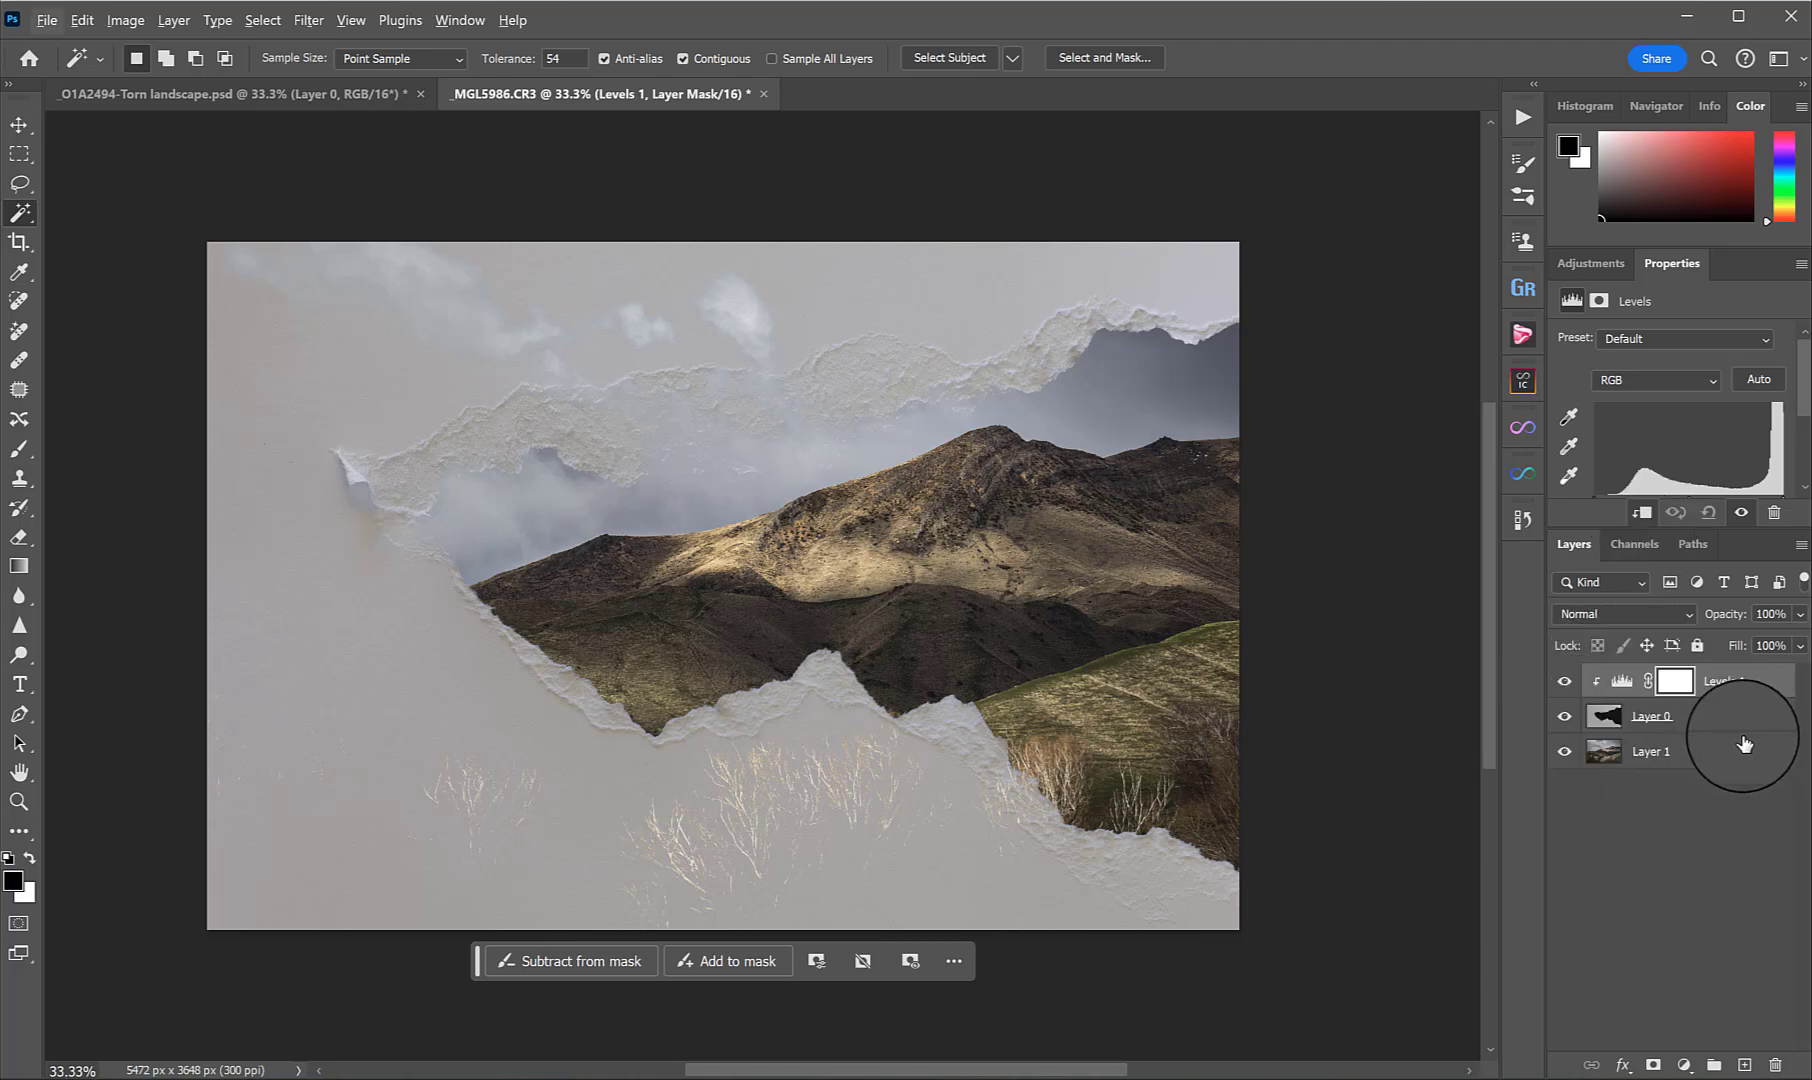
pyautogui.scroll(-2, 1772, 440)
pyautogui.moveTo(1783, 431); pyautogui.dragTo(1744, 429)
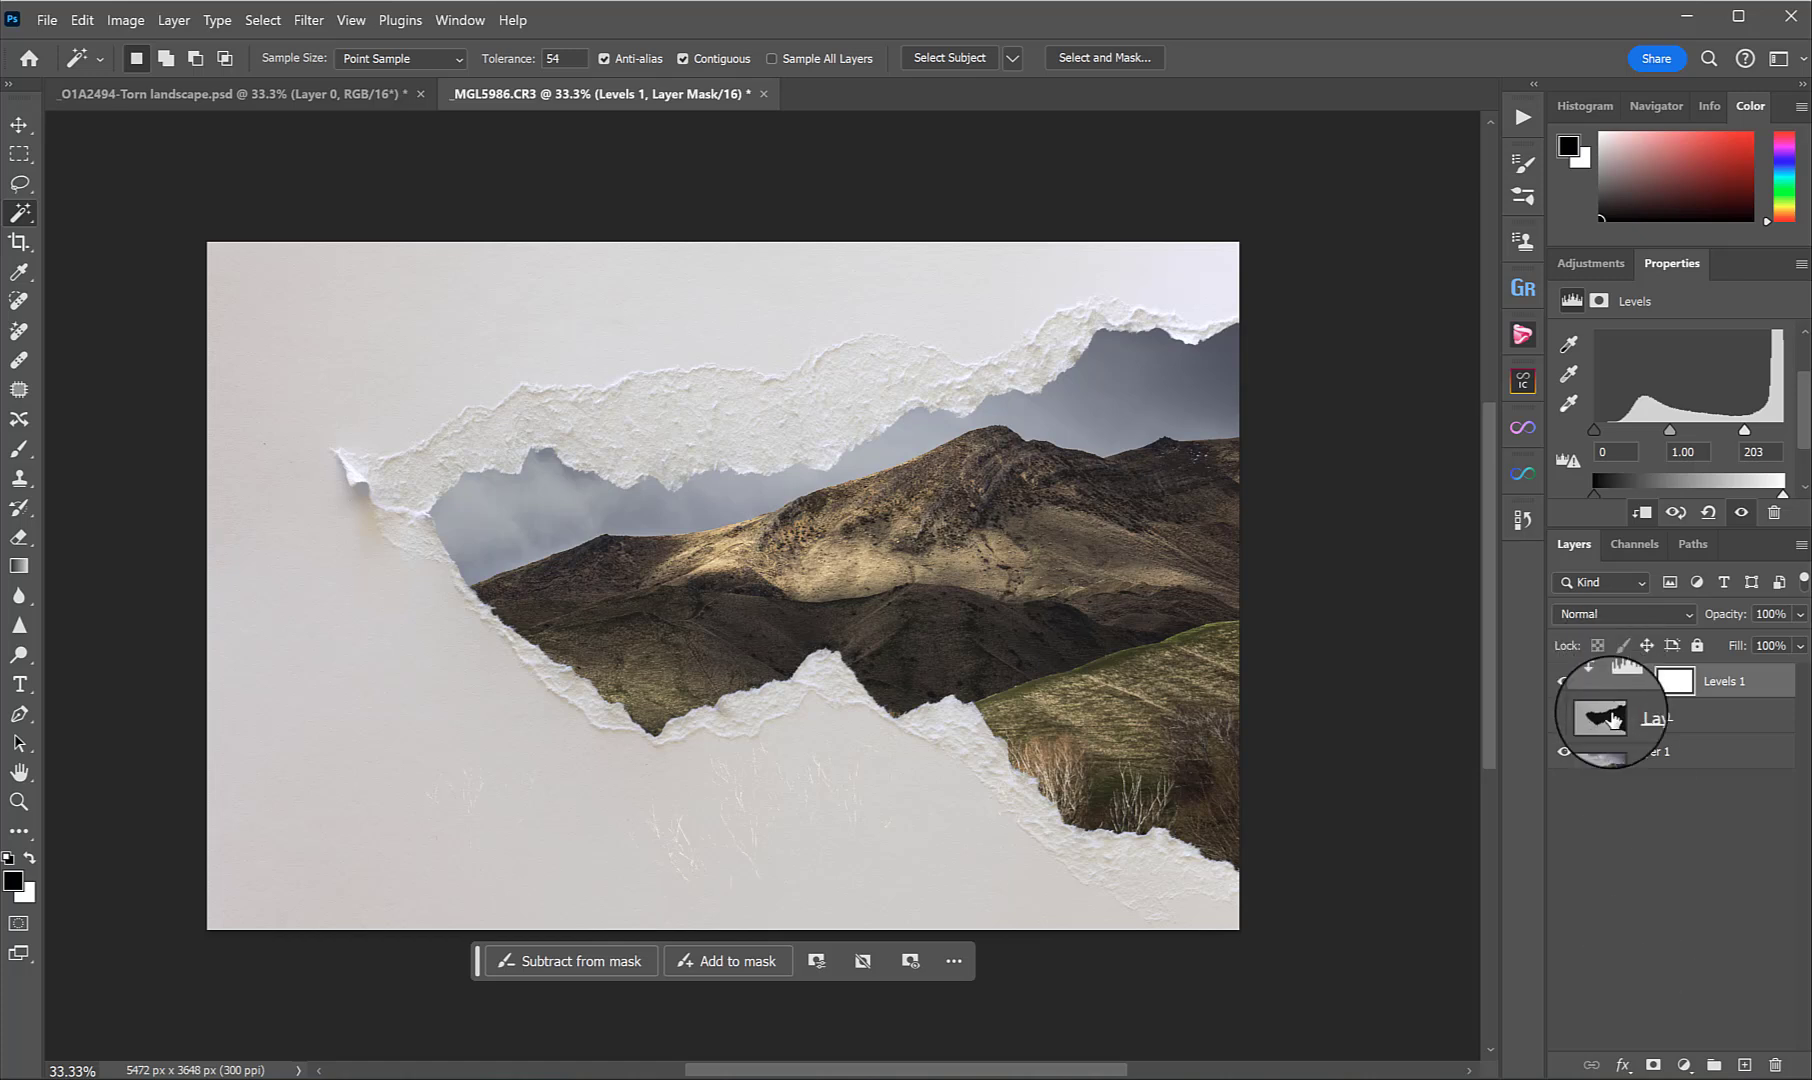
# Add a mask to the landscape layer and paint black with a 1200 px brush over the areas showing through the paper.
pyautogui.click(1651, 752)
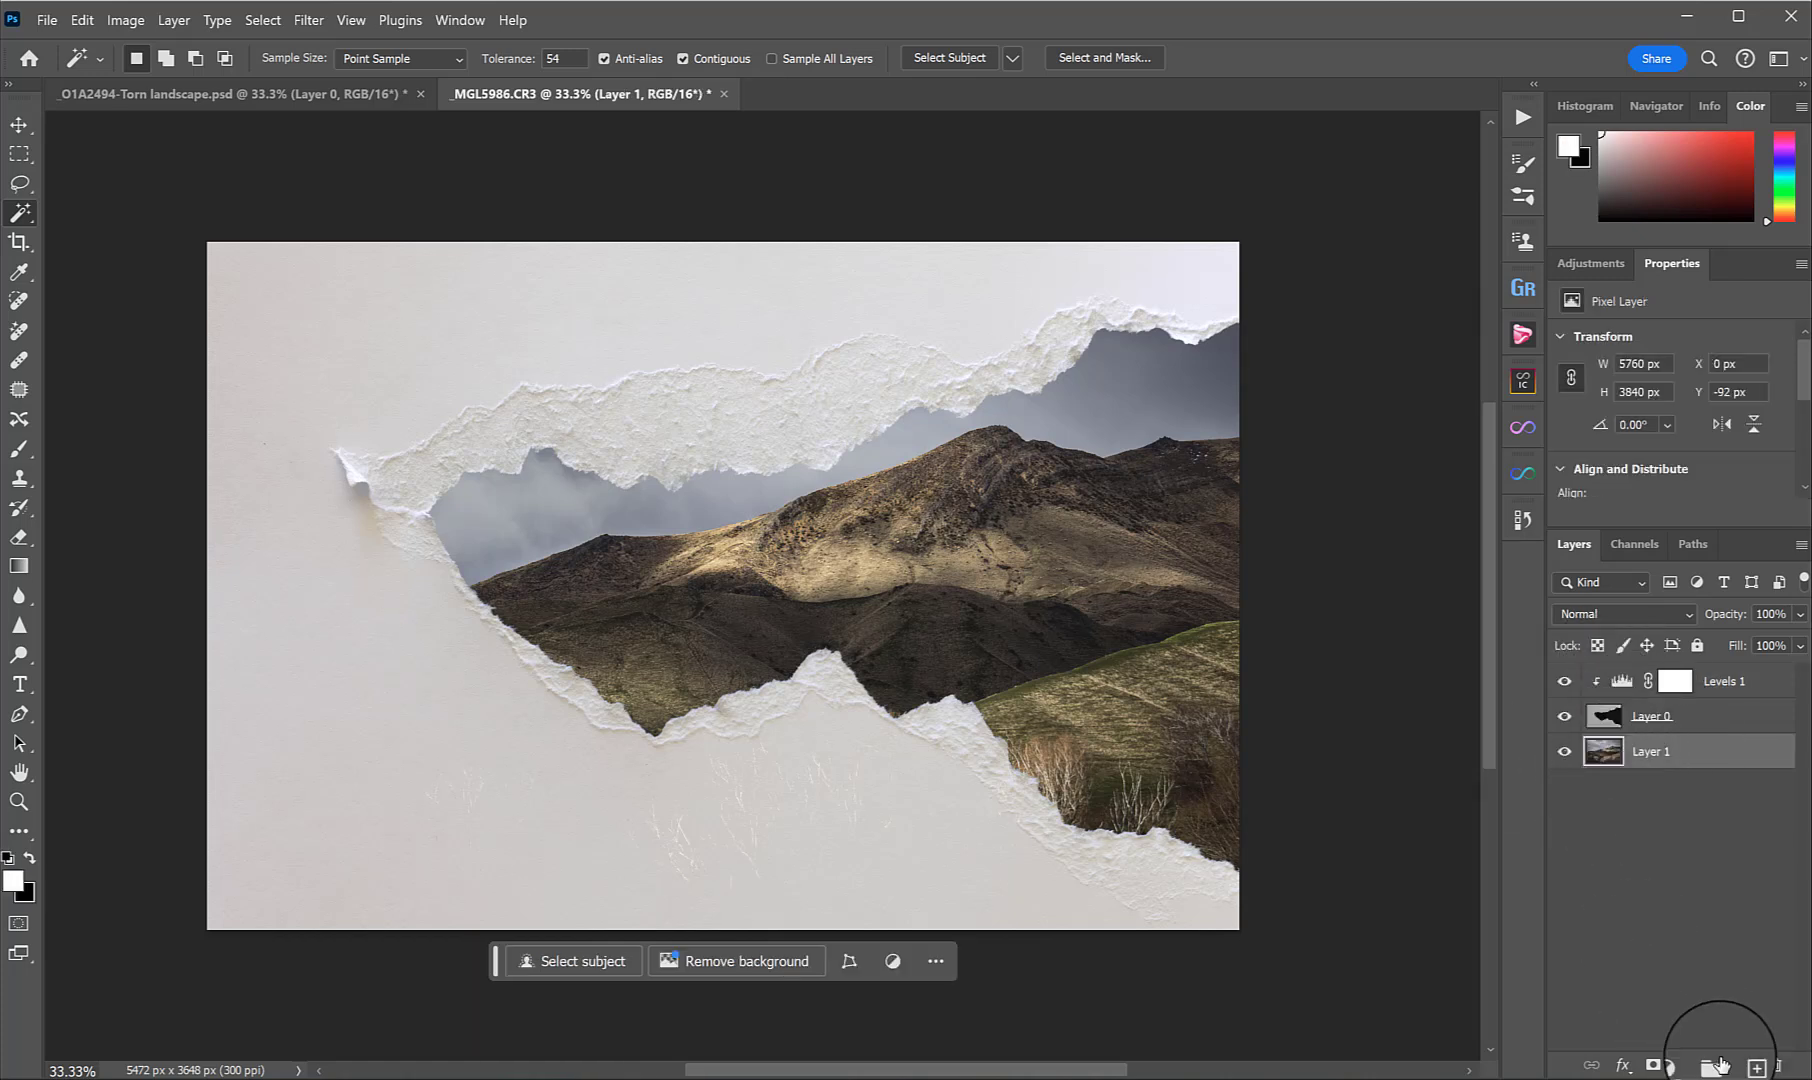
pyautogui.click(1653, 1068)
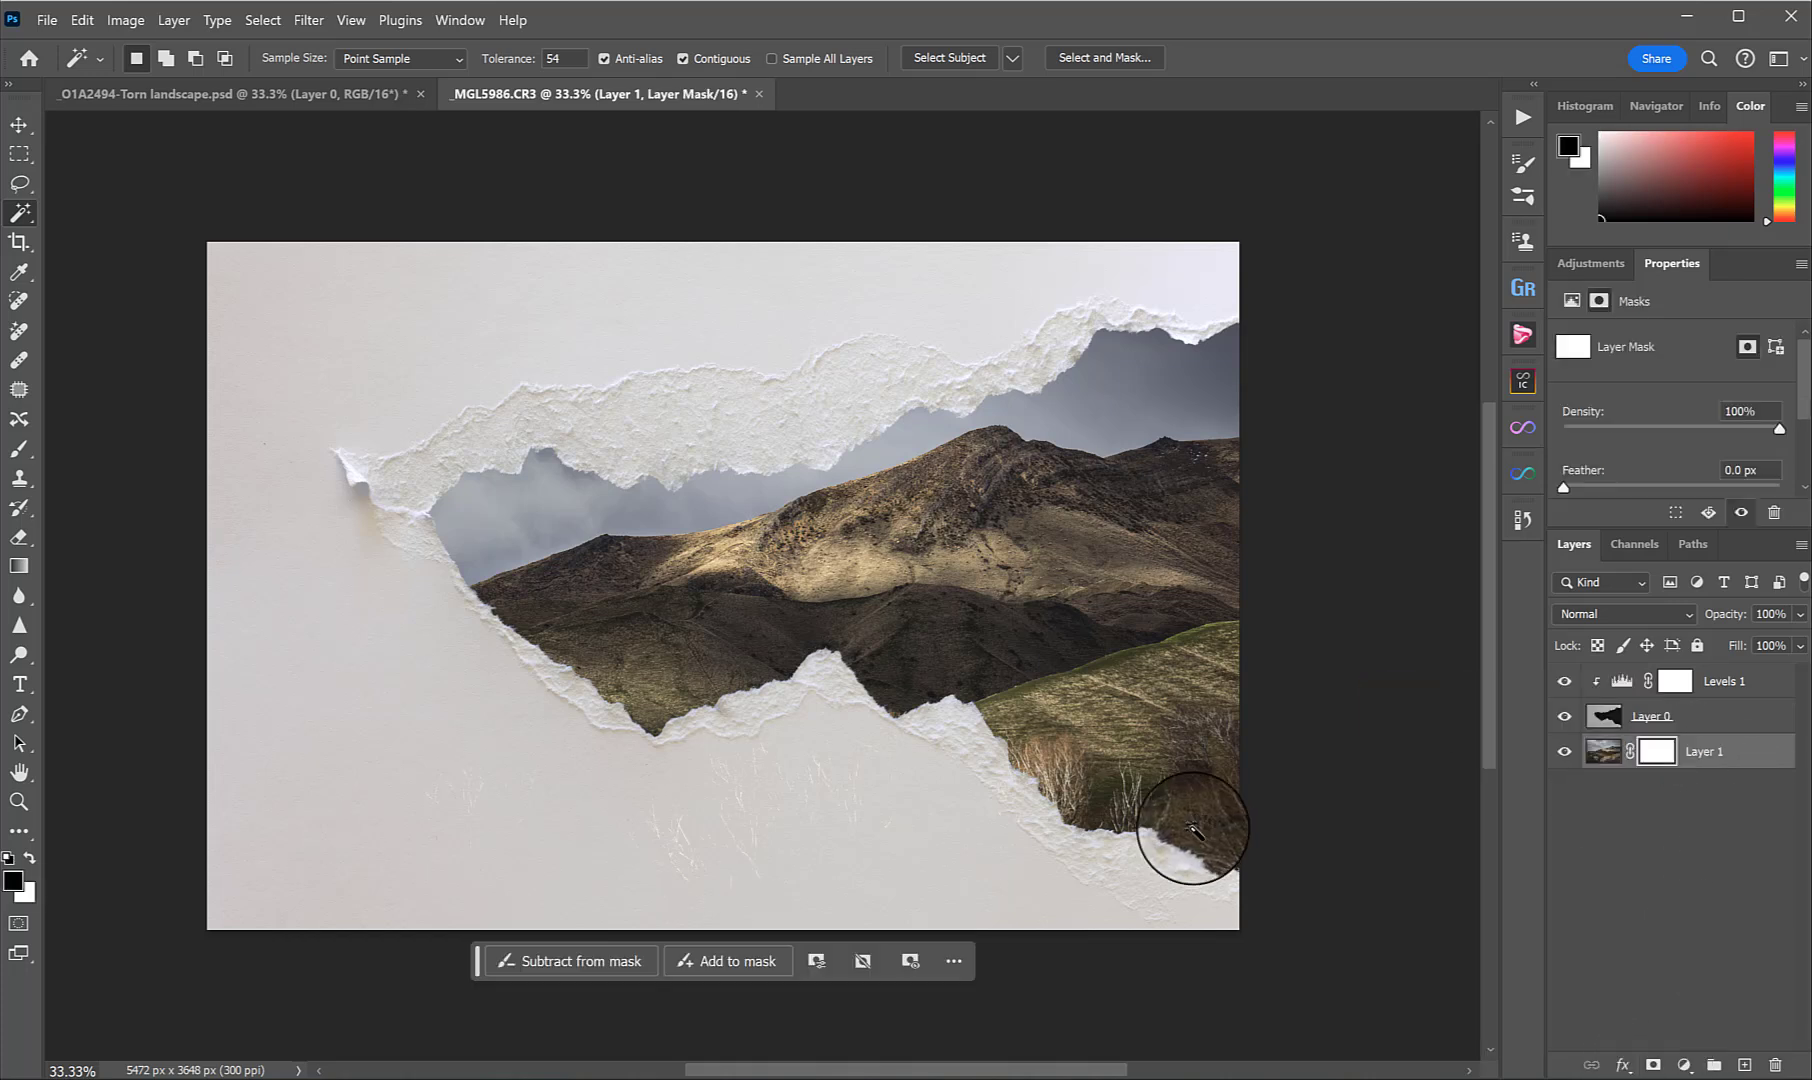
pyautogui.click(19, 449)
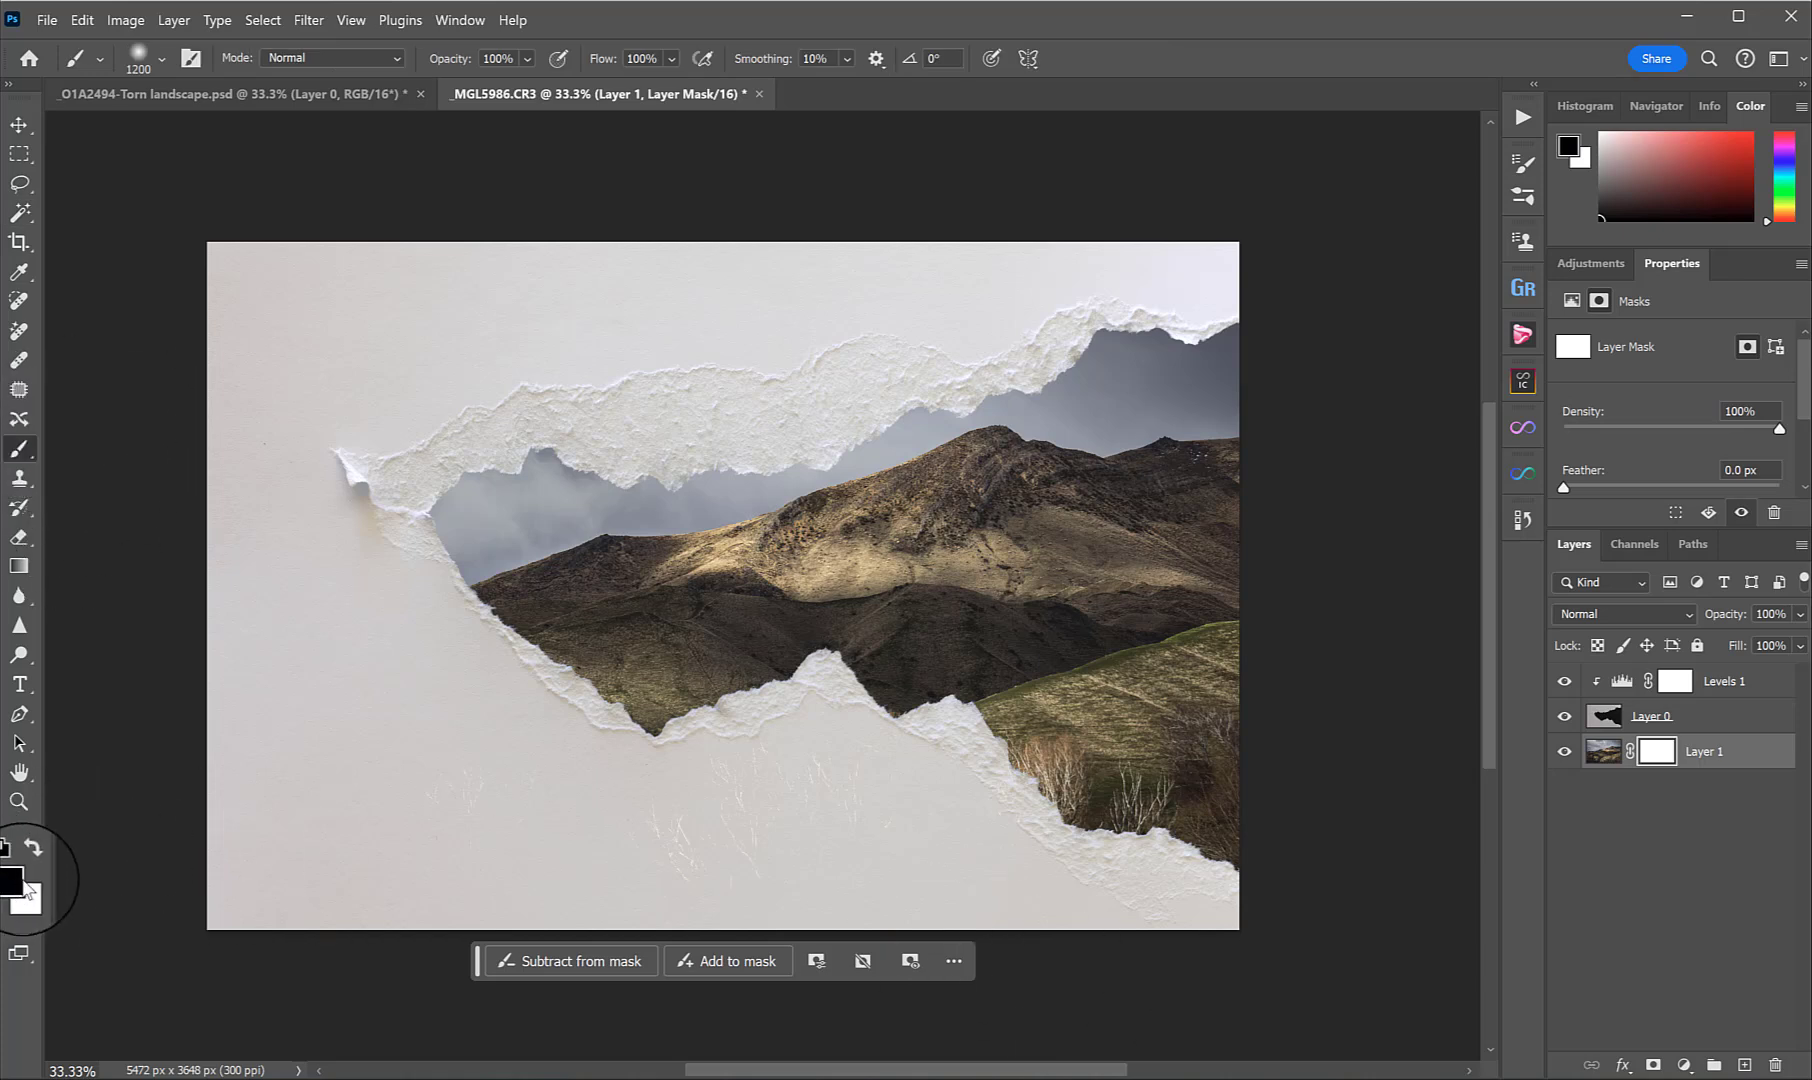
pyautogui.moveTo(640, 850)
pyautogui.mouseDown()
pyautogui.moveTo(841, 870)
pyautogui.moveTo(813, 813)
pyautogui.moveTo(781, 809)
pyautogui.moveTo(627, 853)
pyautogui.mouseUp()
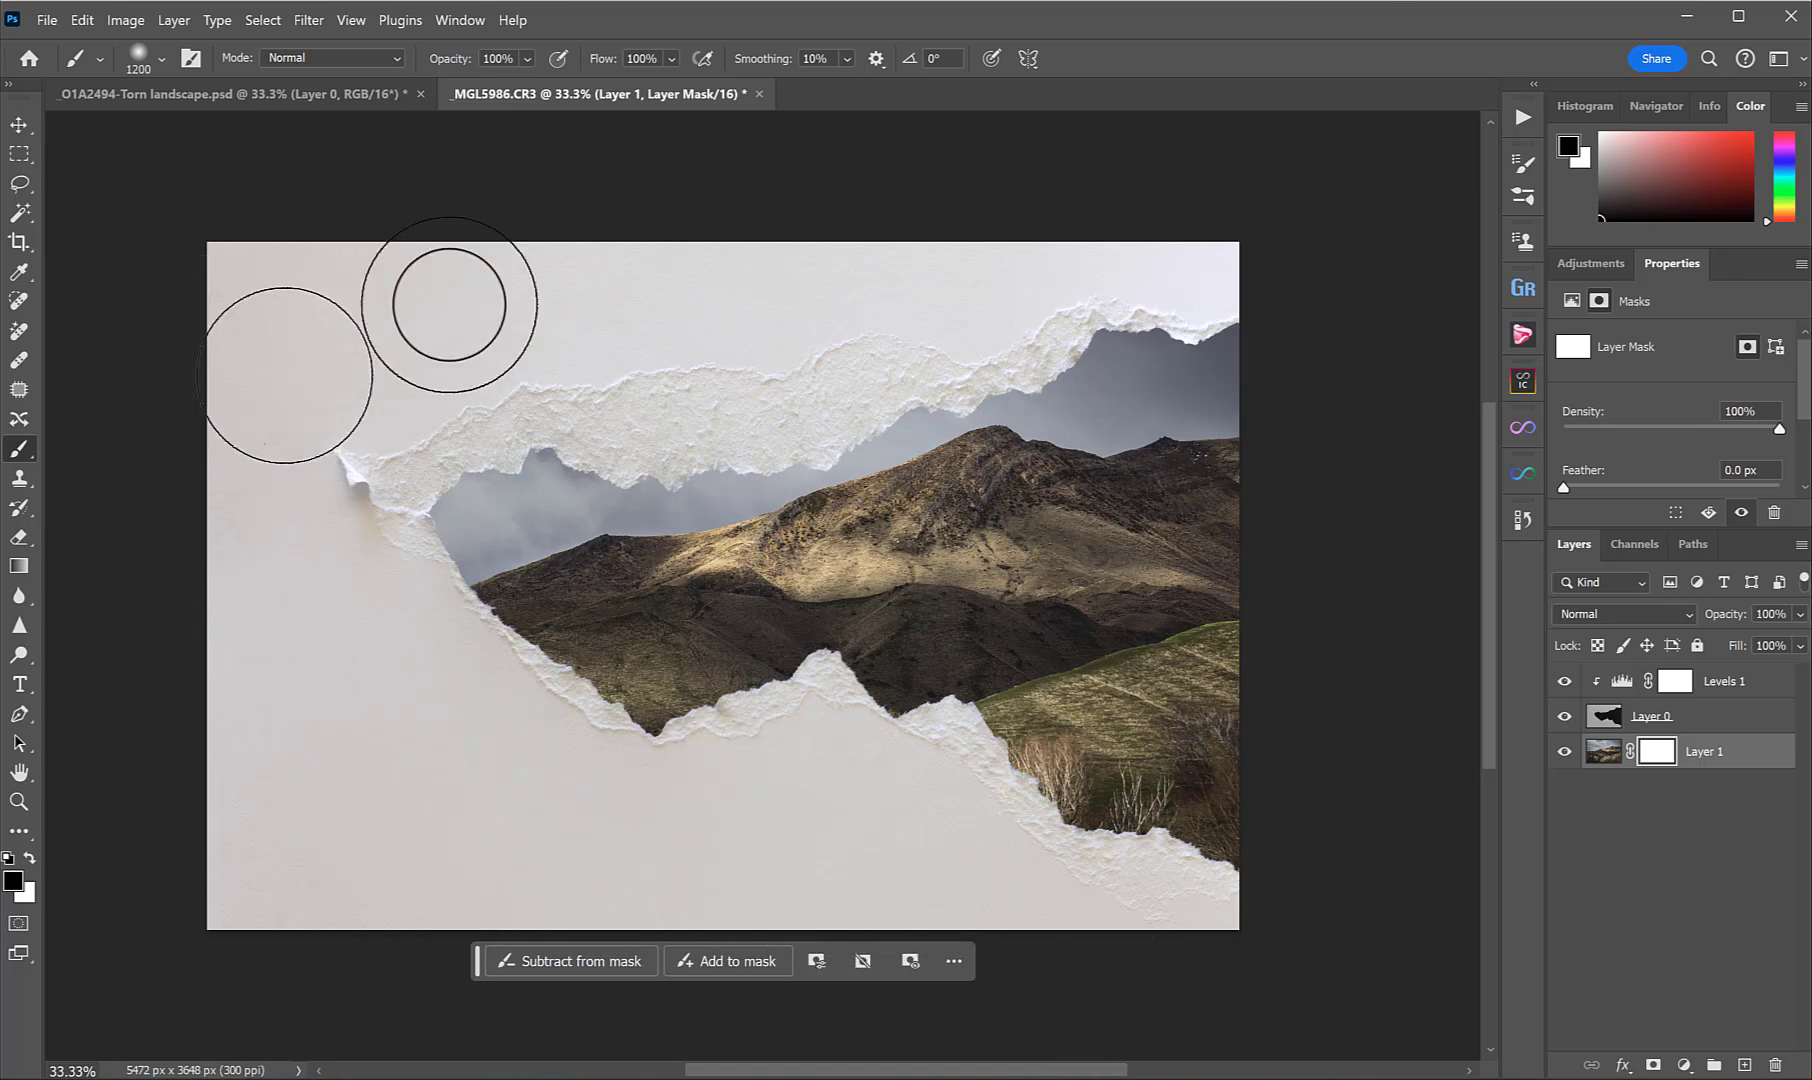
pyautogui.click(1566, 718)
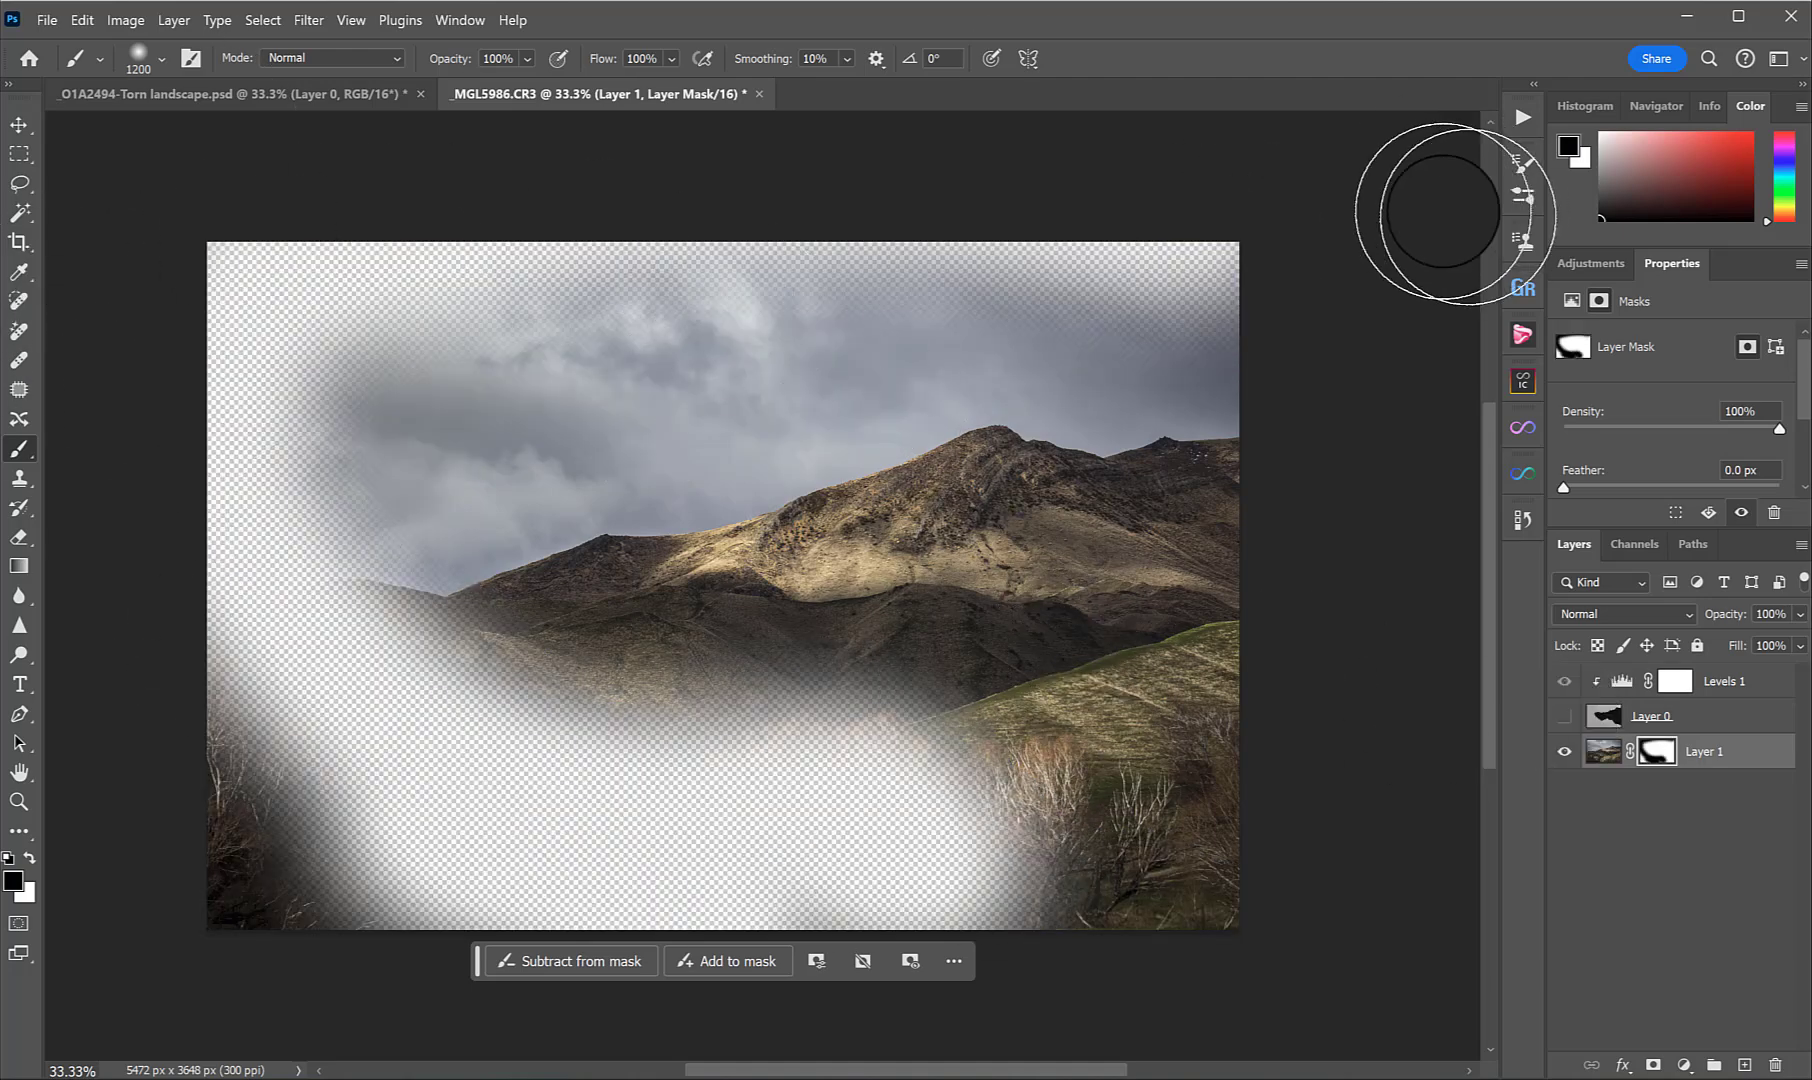
pyautogui.click(1562, 716)
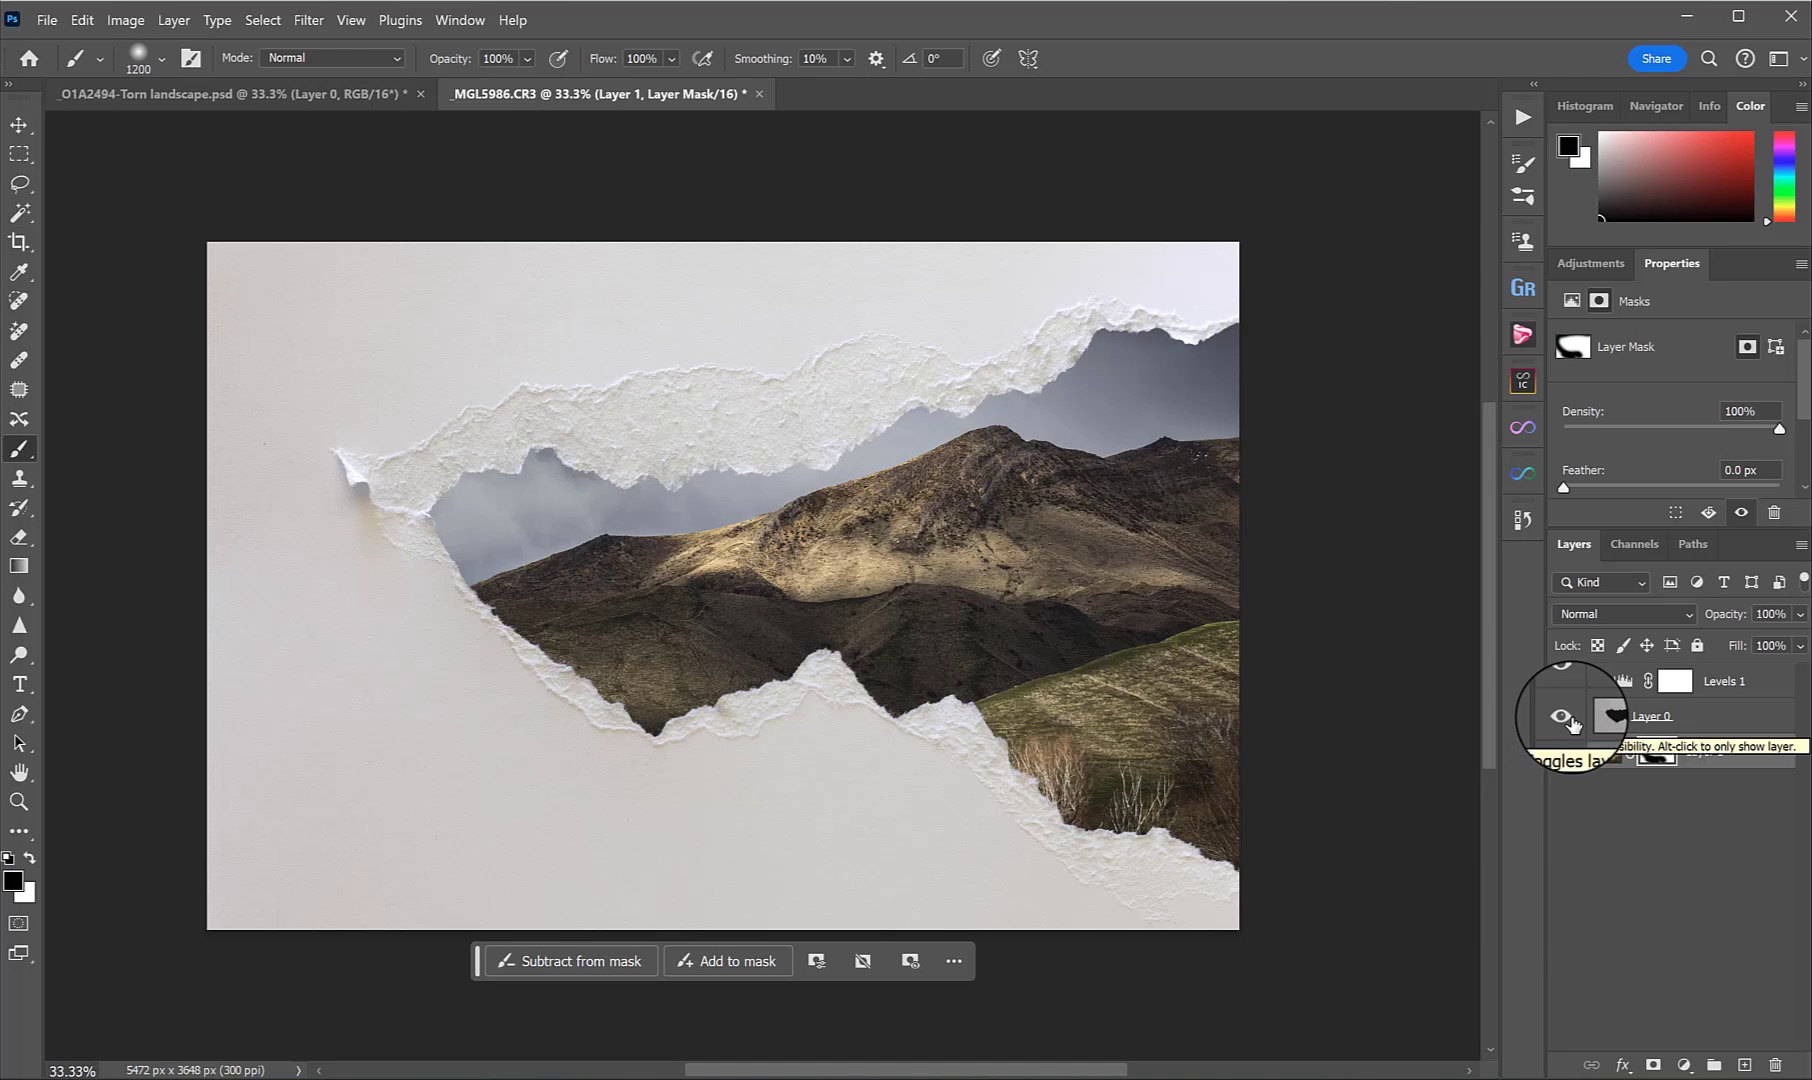
# Examine the layer stack beneath the torn paper in the Torn landscape.psd document, then return to the _MGL5986.CR3 composite.
pyautogui.click(130, 92)
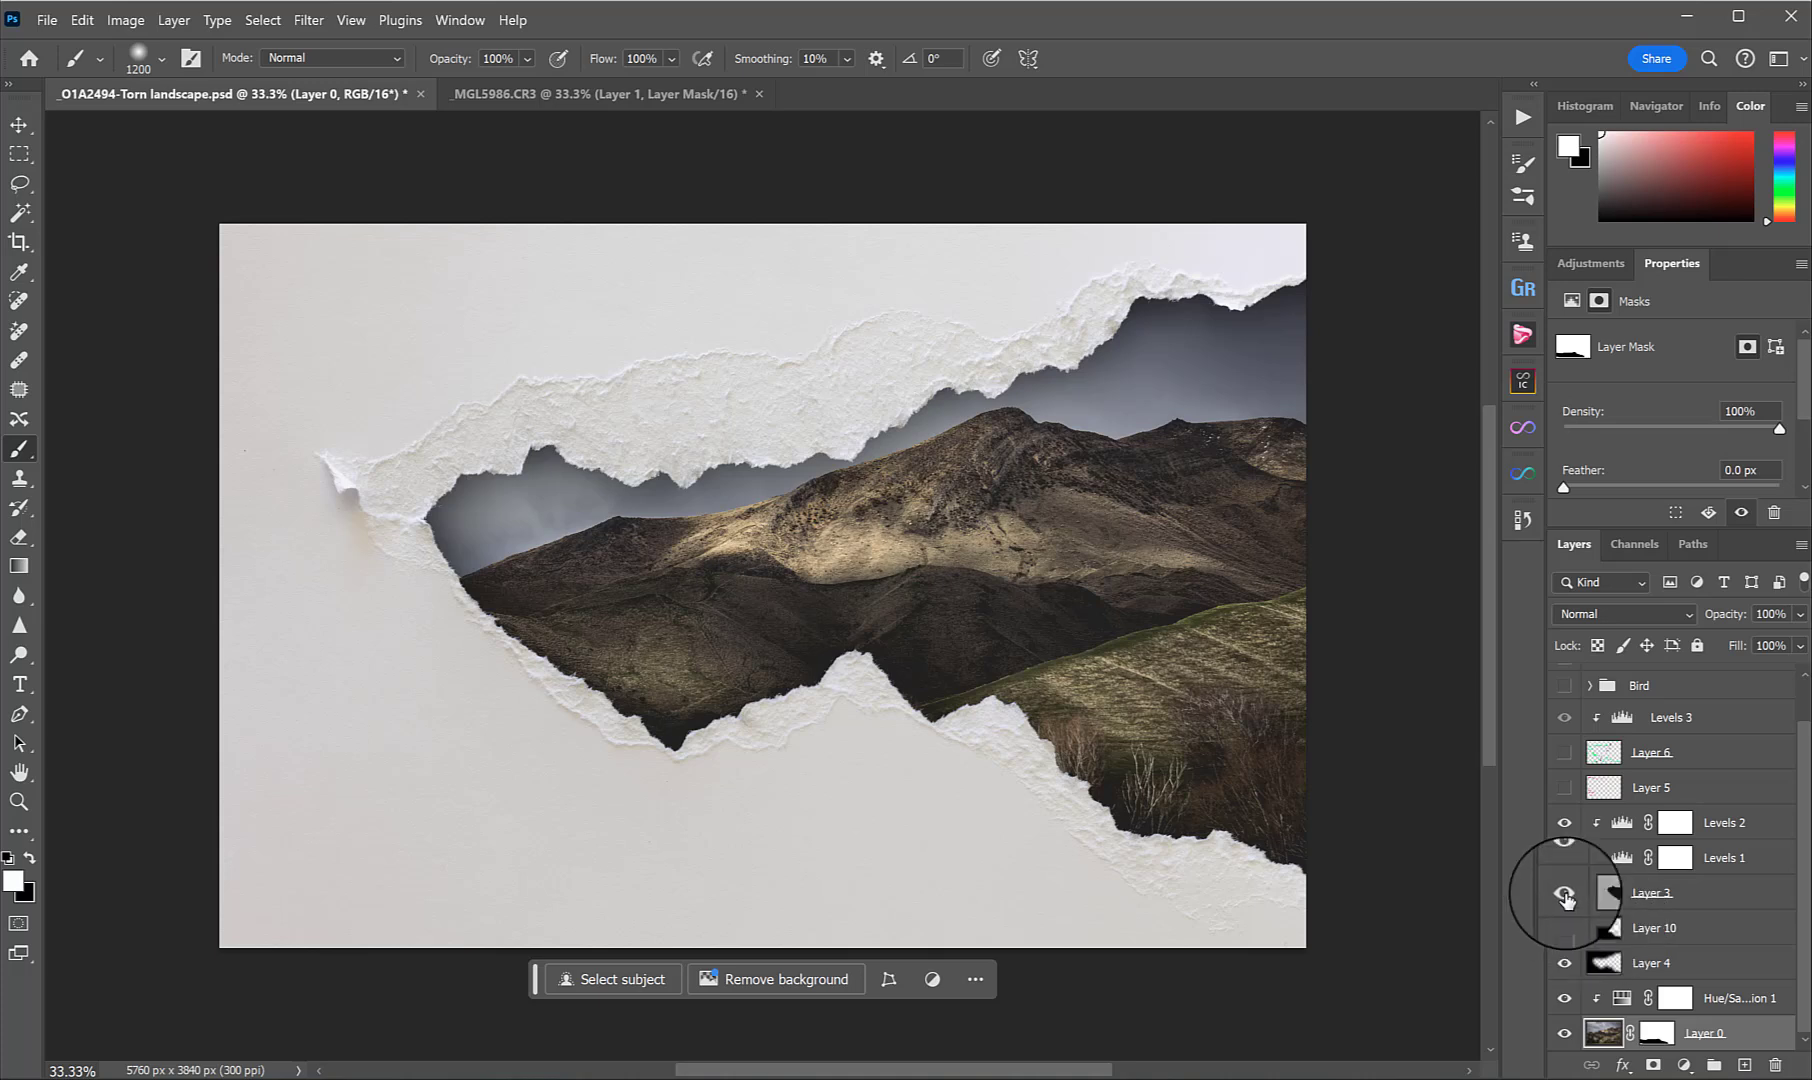
pyautogui.click(1565, 966)
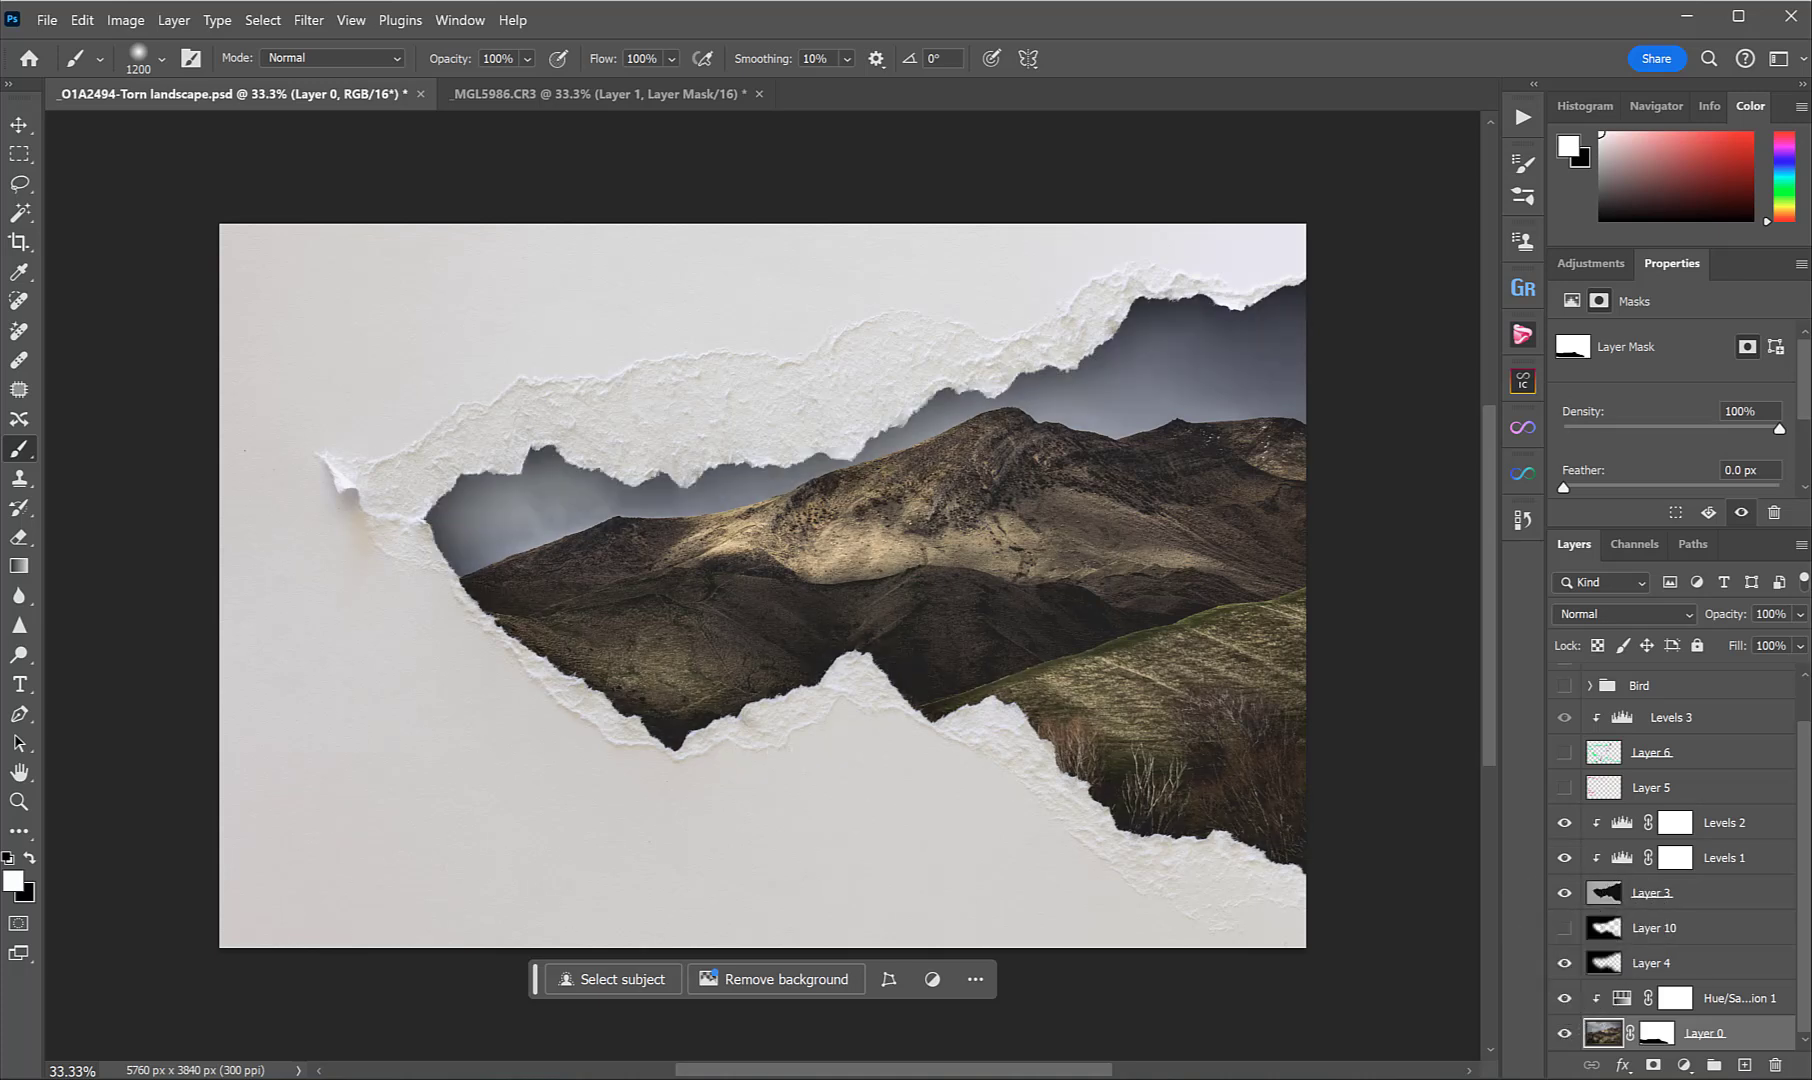
pyautogui.click(648, 95)
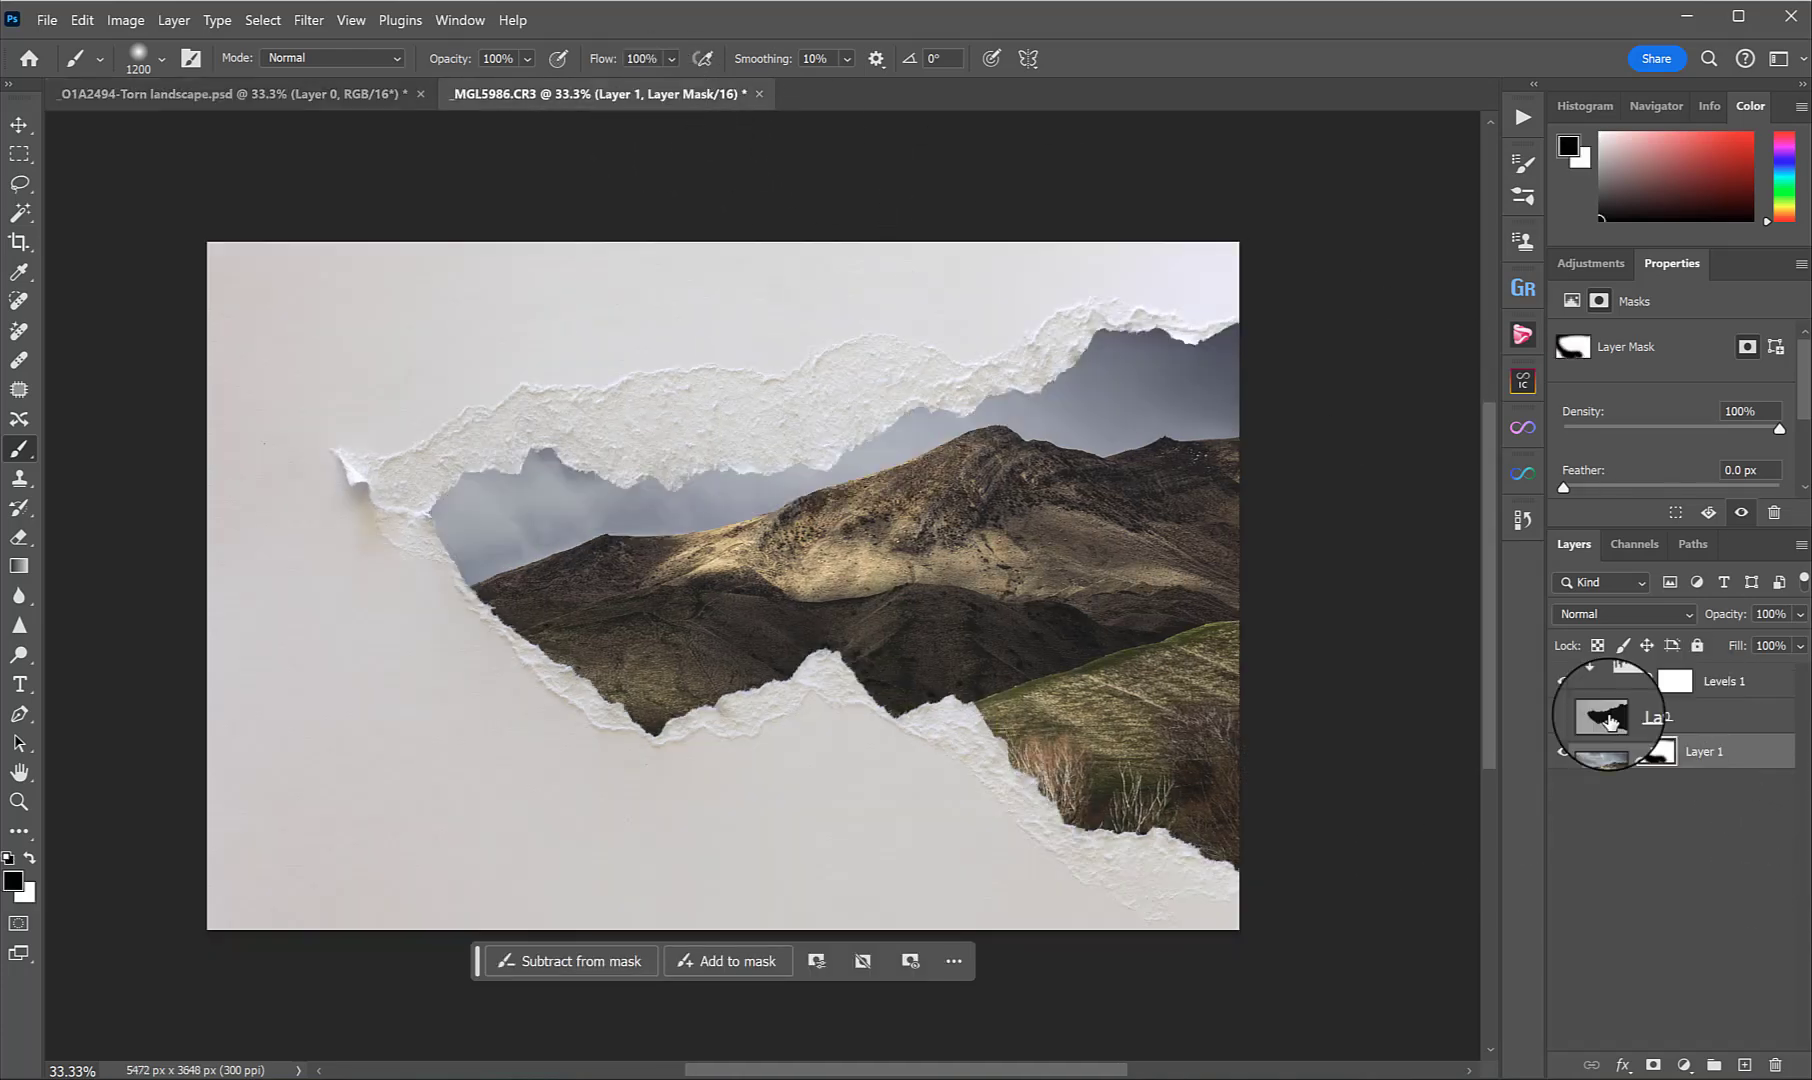
# Select the black opening on the torn-paper layer with the Magic Wand tool and invert the selection to cover the paper.
pyautogui.click(1722, 716)
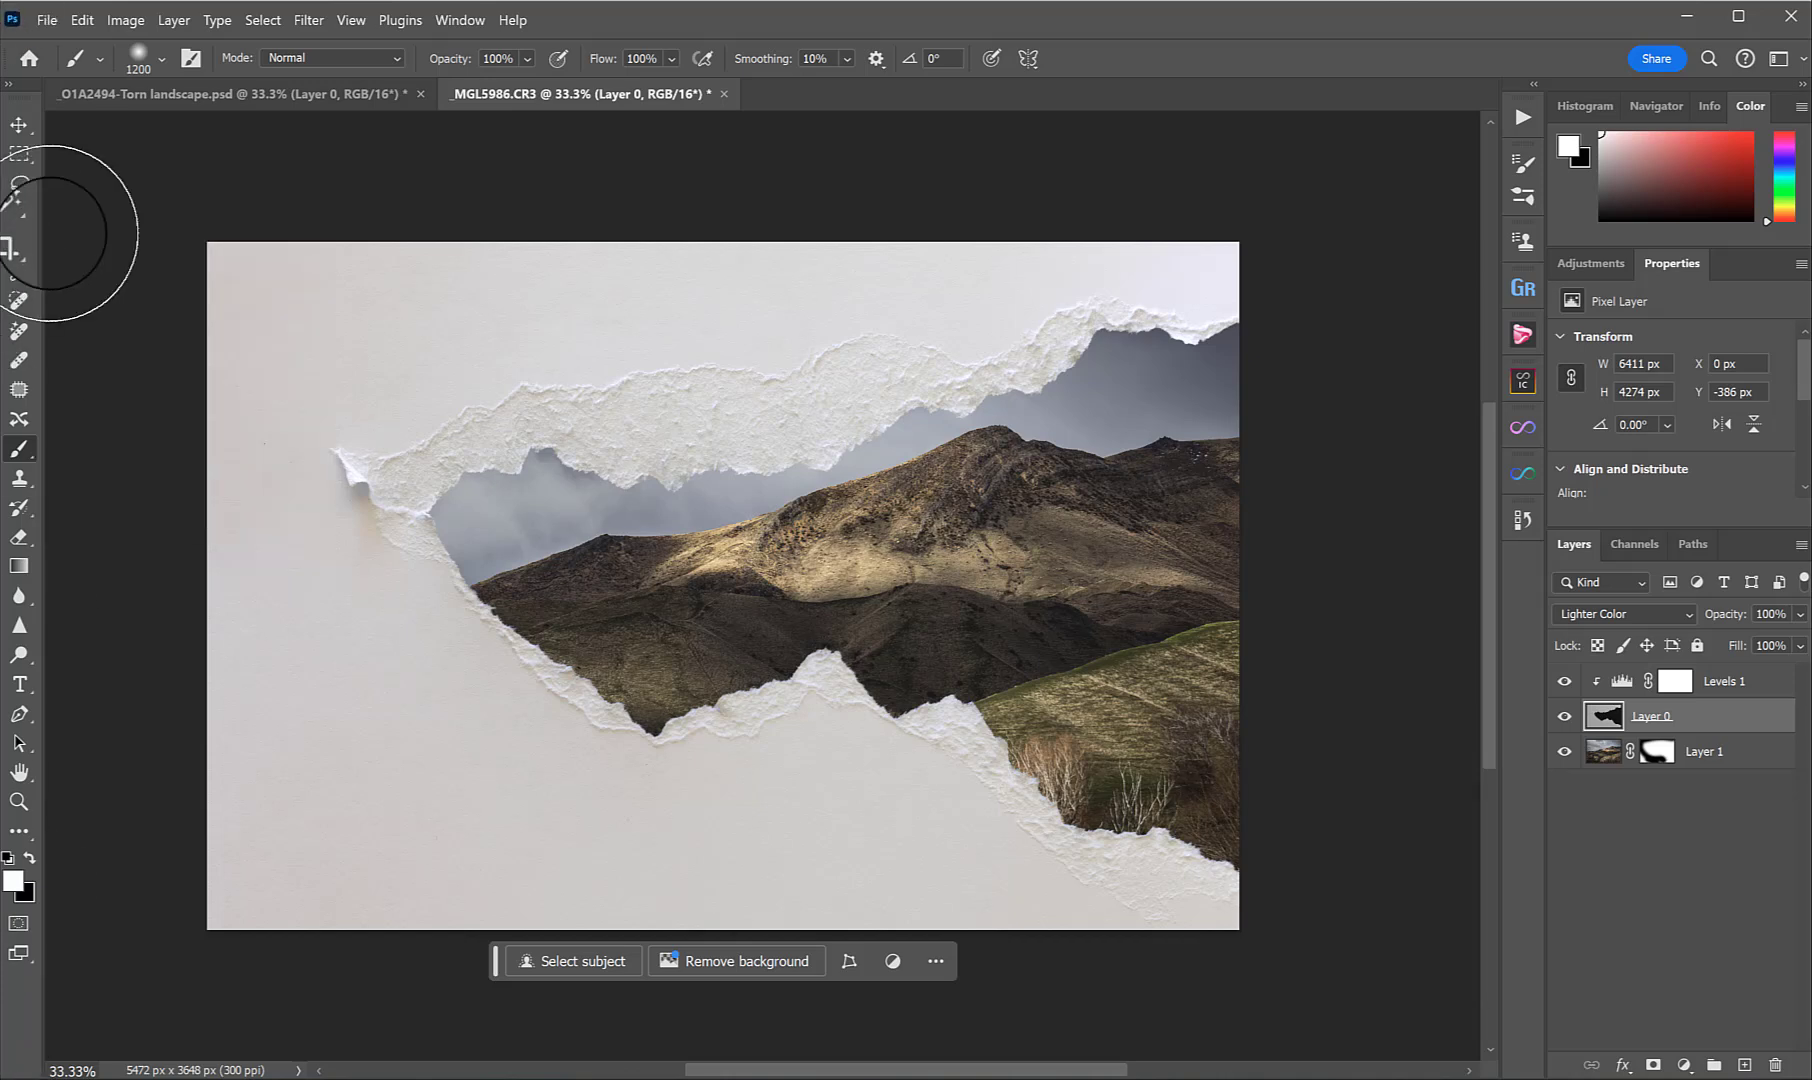
pyautogui.click(22, 213)
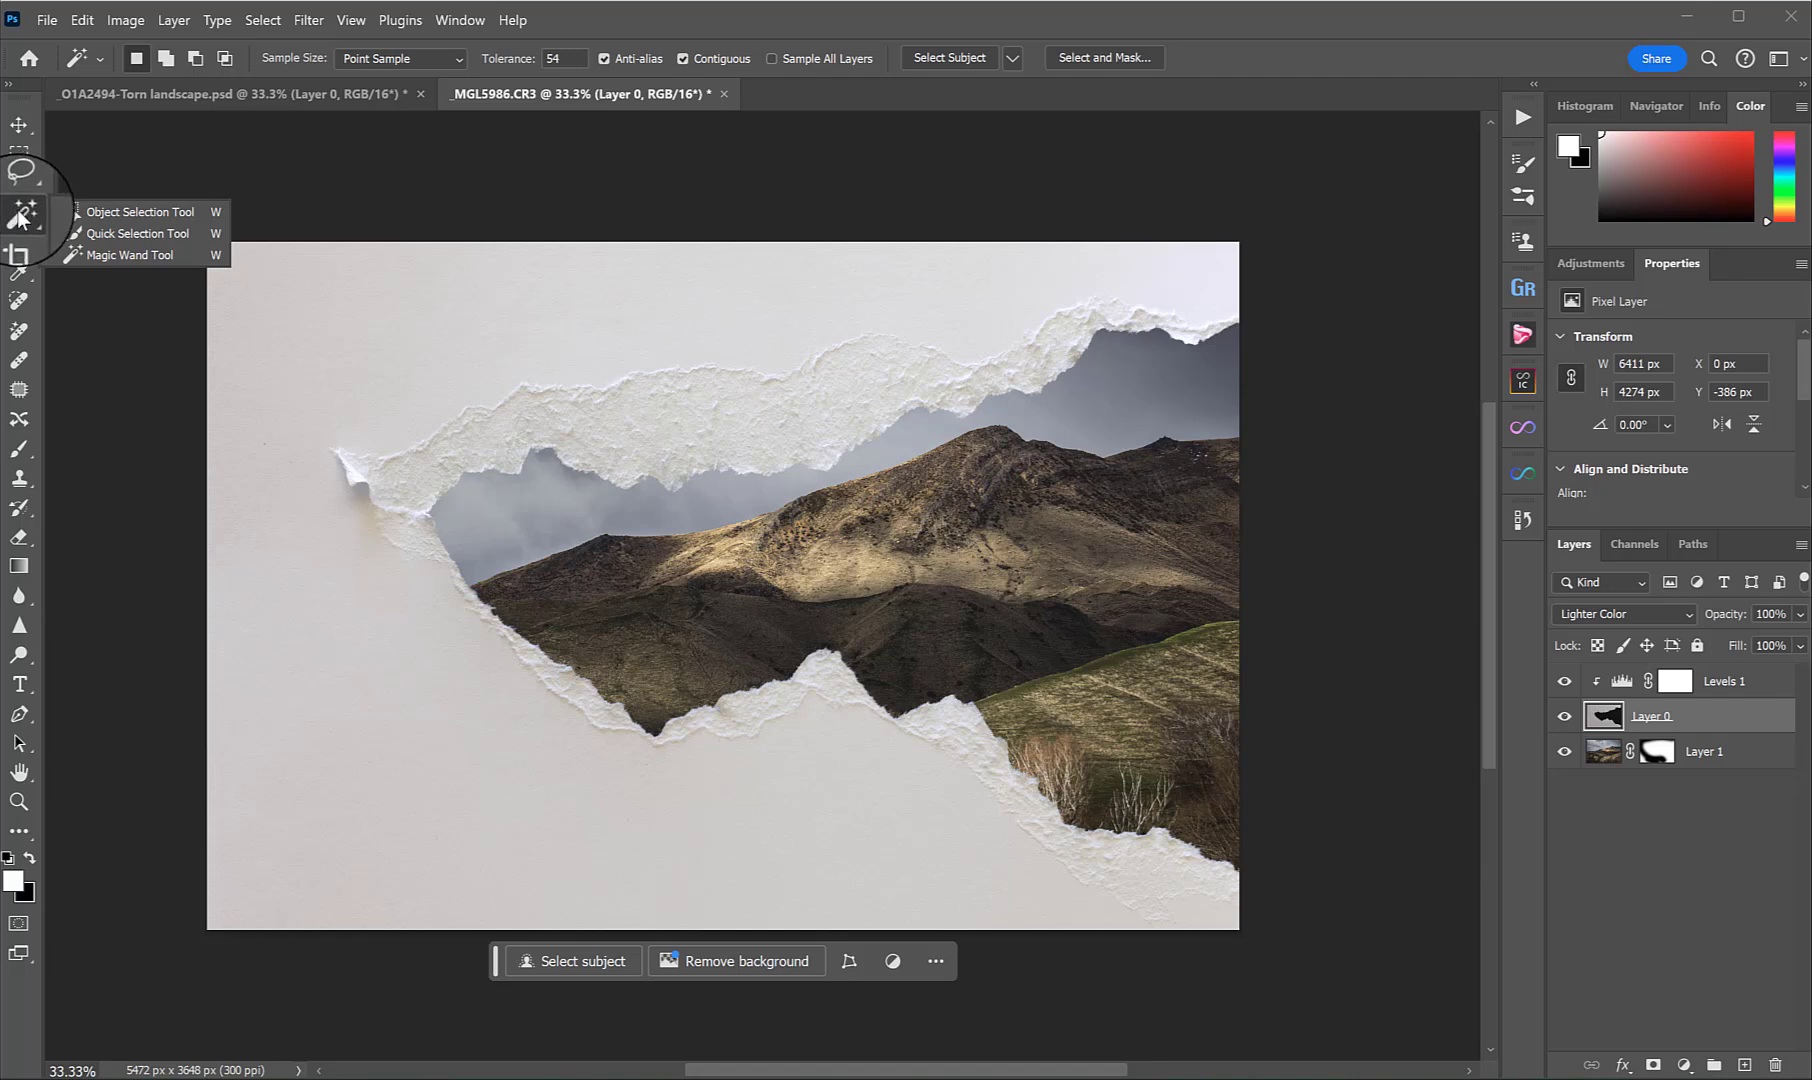
pyautogui.click(142, 253)
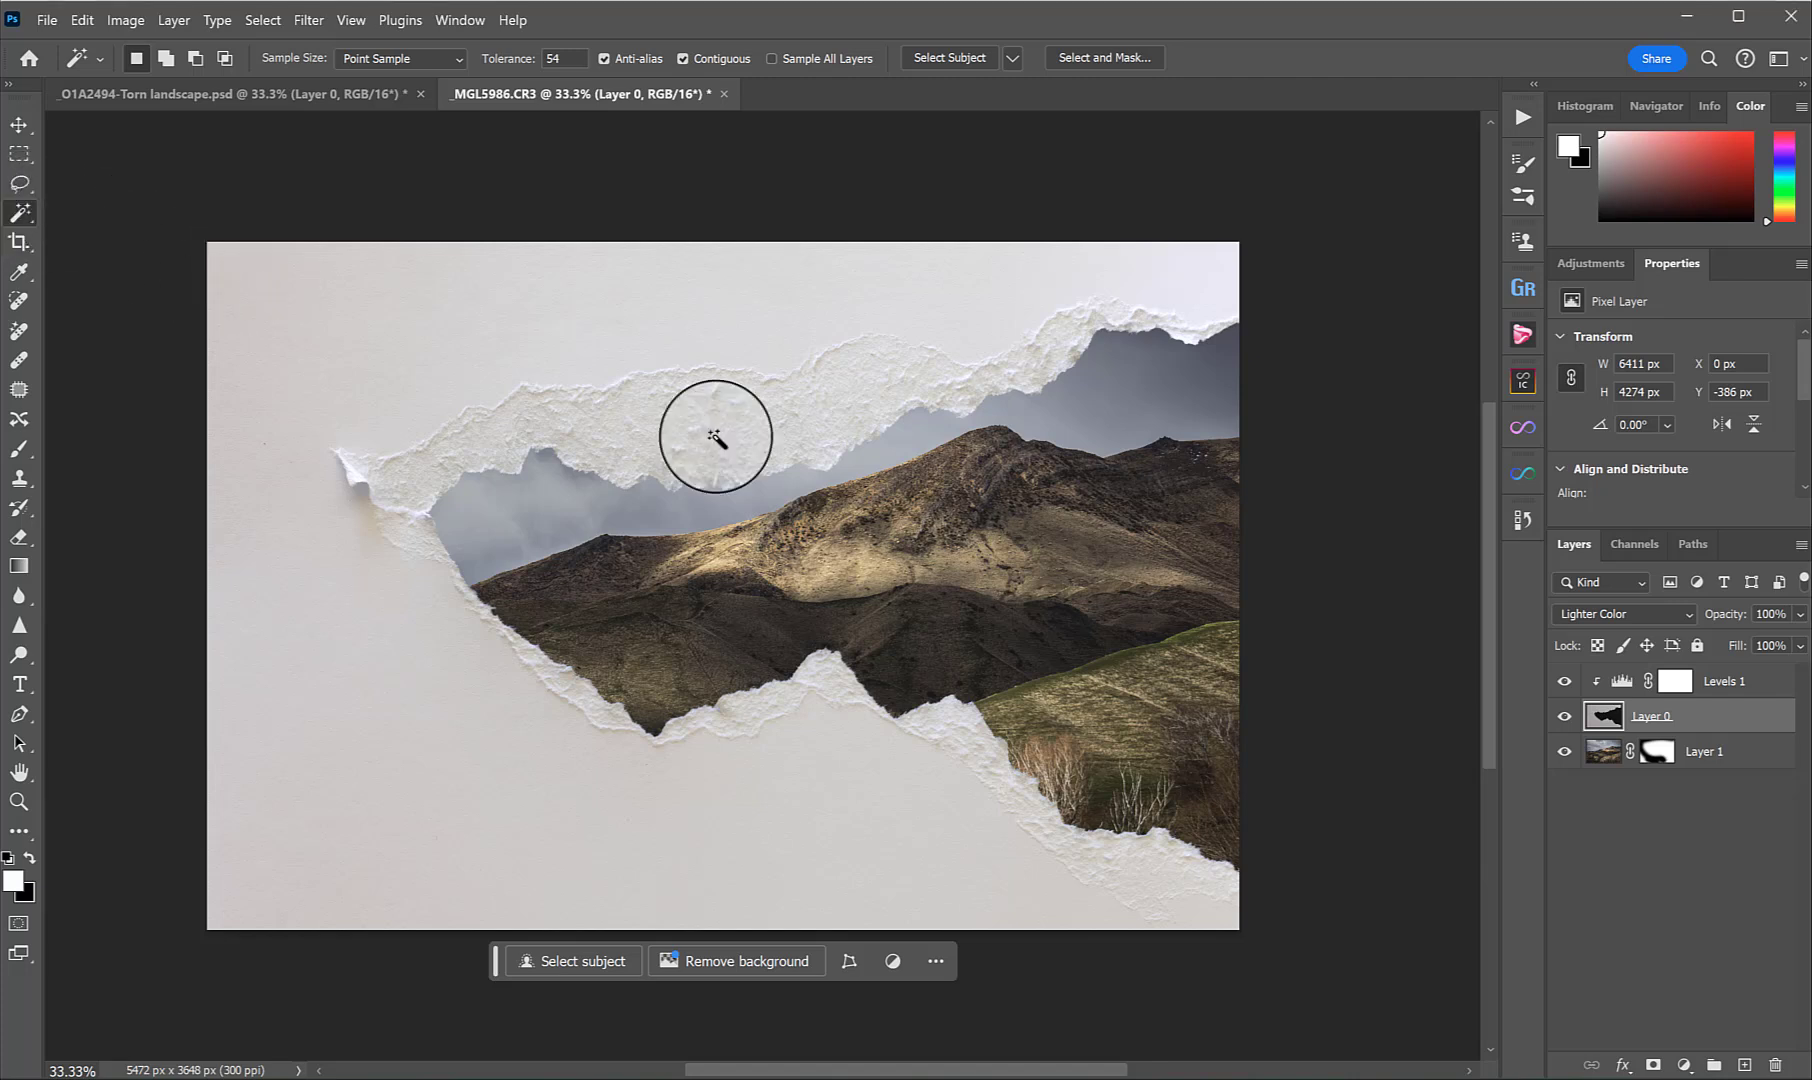
pyautogui.click(1005, 515)
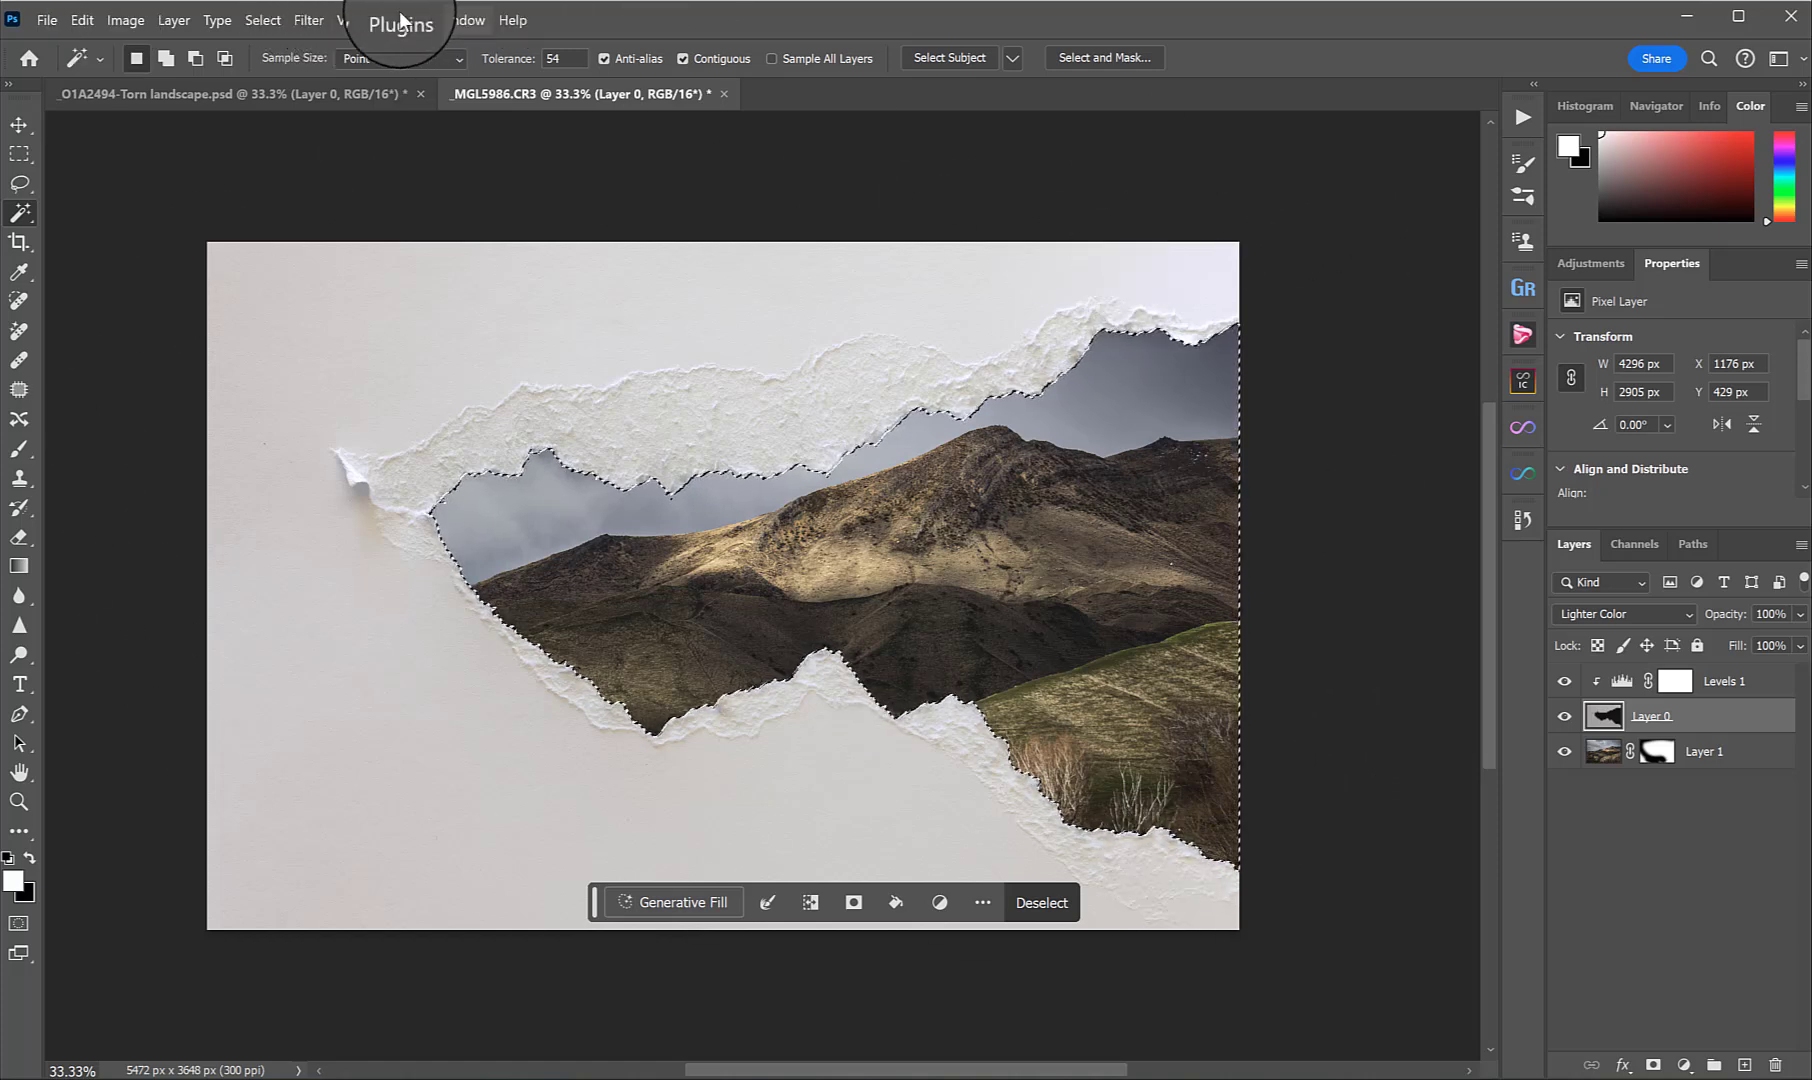
pyautogui.click(265, 20)
pyautogui.click(268, 46)
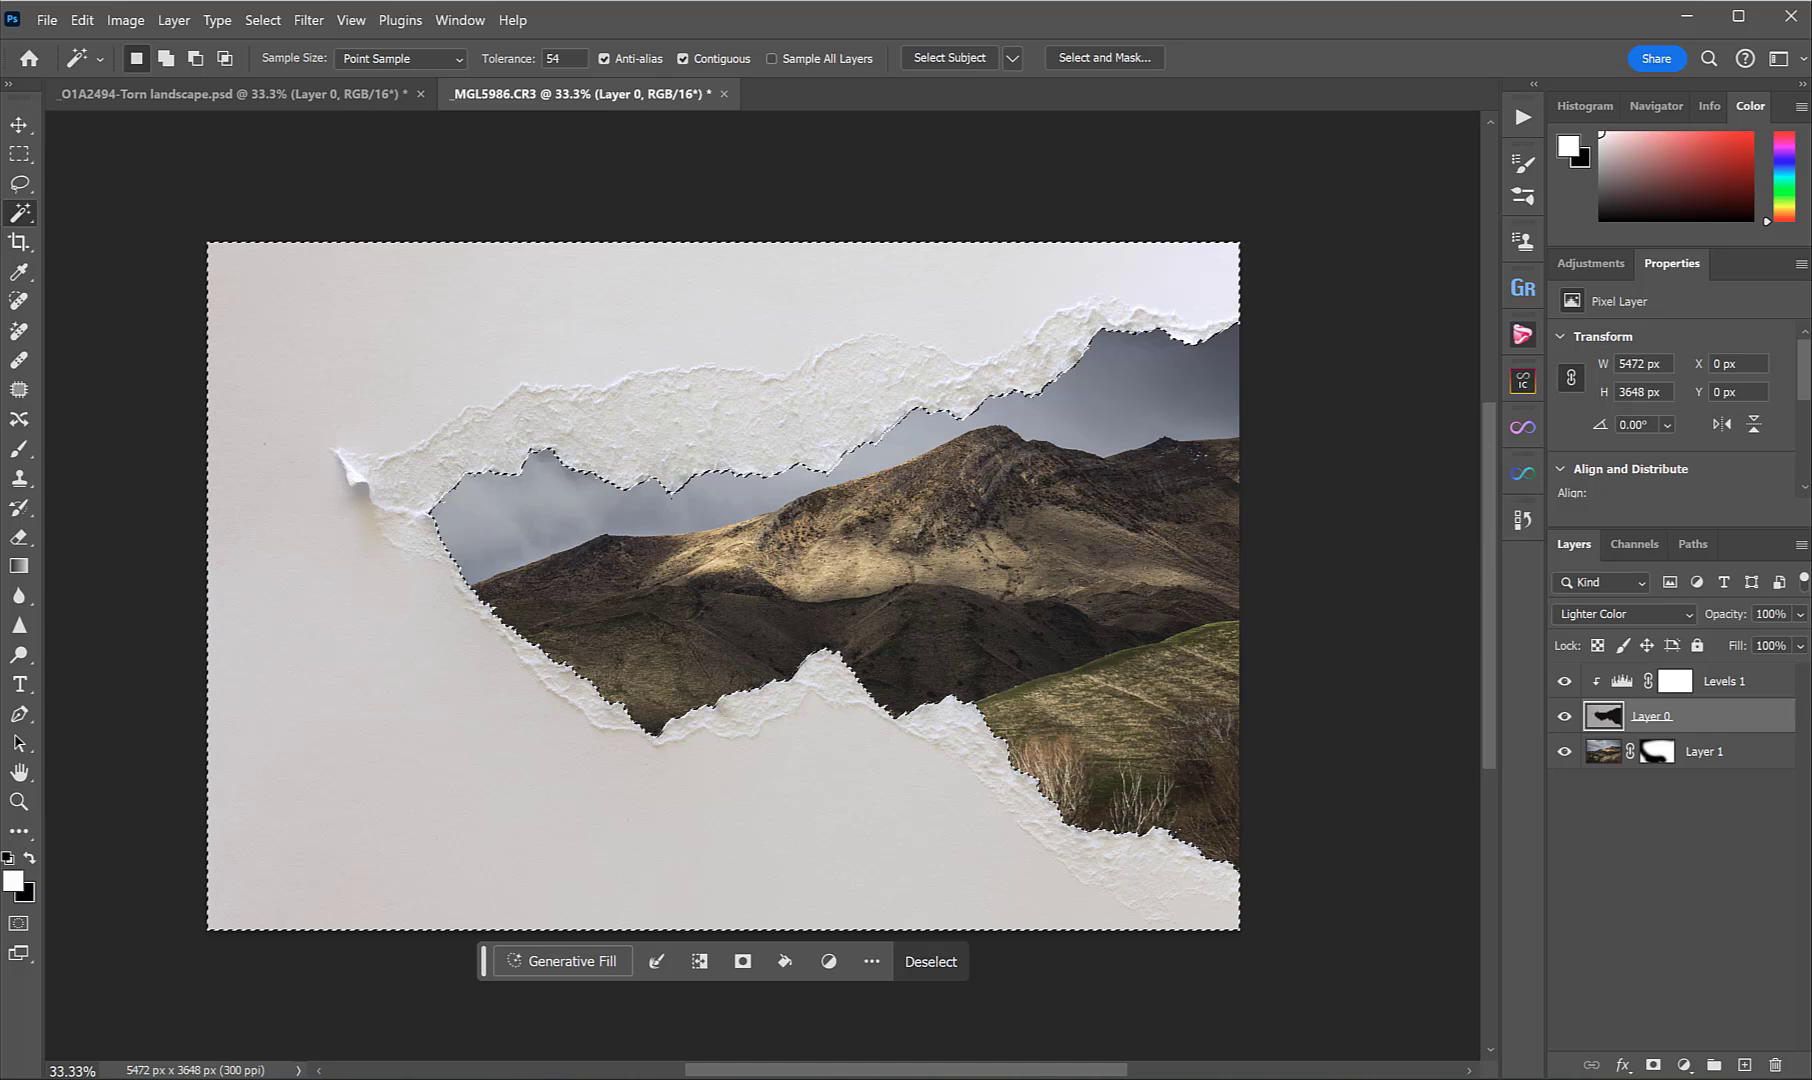
# Create a new layer directly below the torn-paper layer and fill the paper selection with black in Normal mode at 100% opacity.
pyautogui.click(1744, 1064)
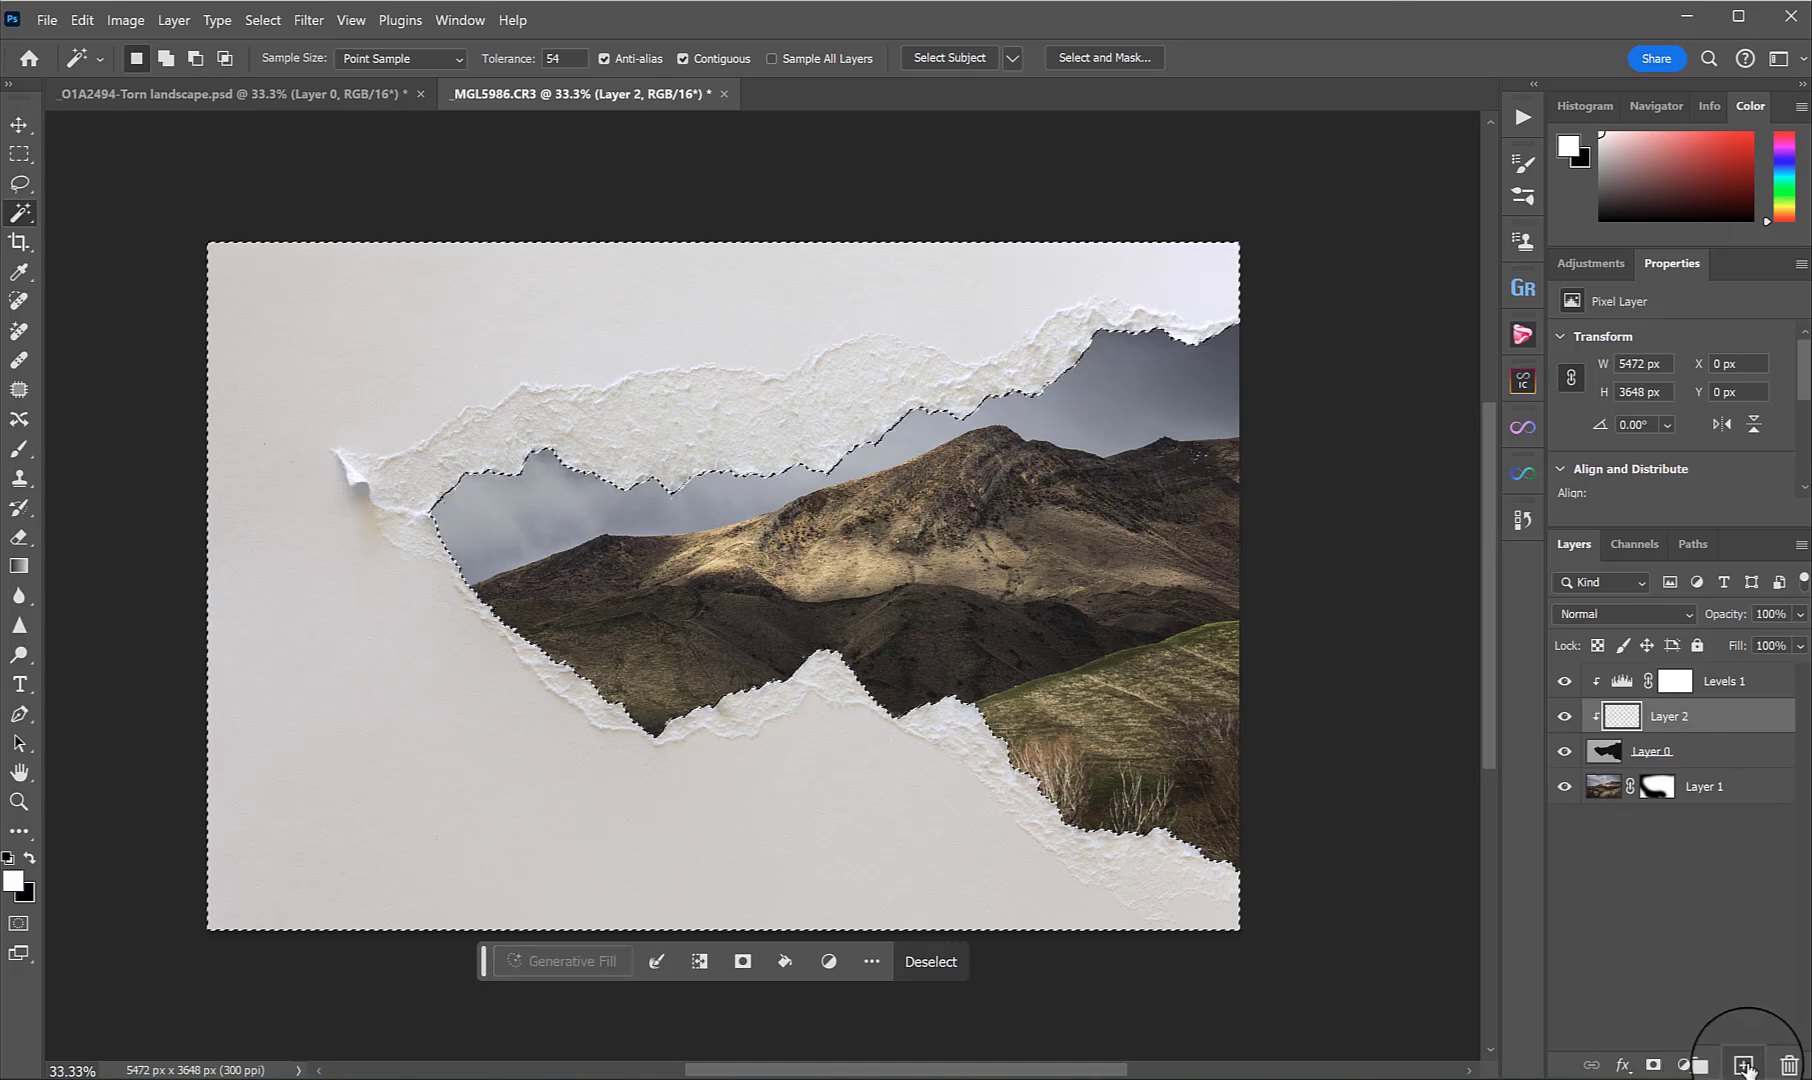
pyautogui.moveTo(1677, 720)
pyautogui.mouseDown()
pyautogui.moveTo(1657, 756)
pyautogui.moveTo(1680, 757)
pyautogui.mouseUp()
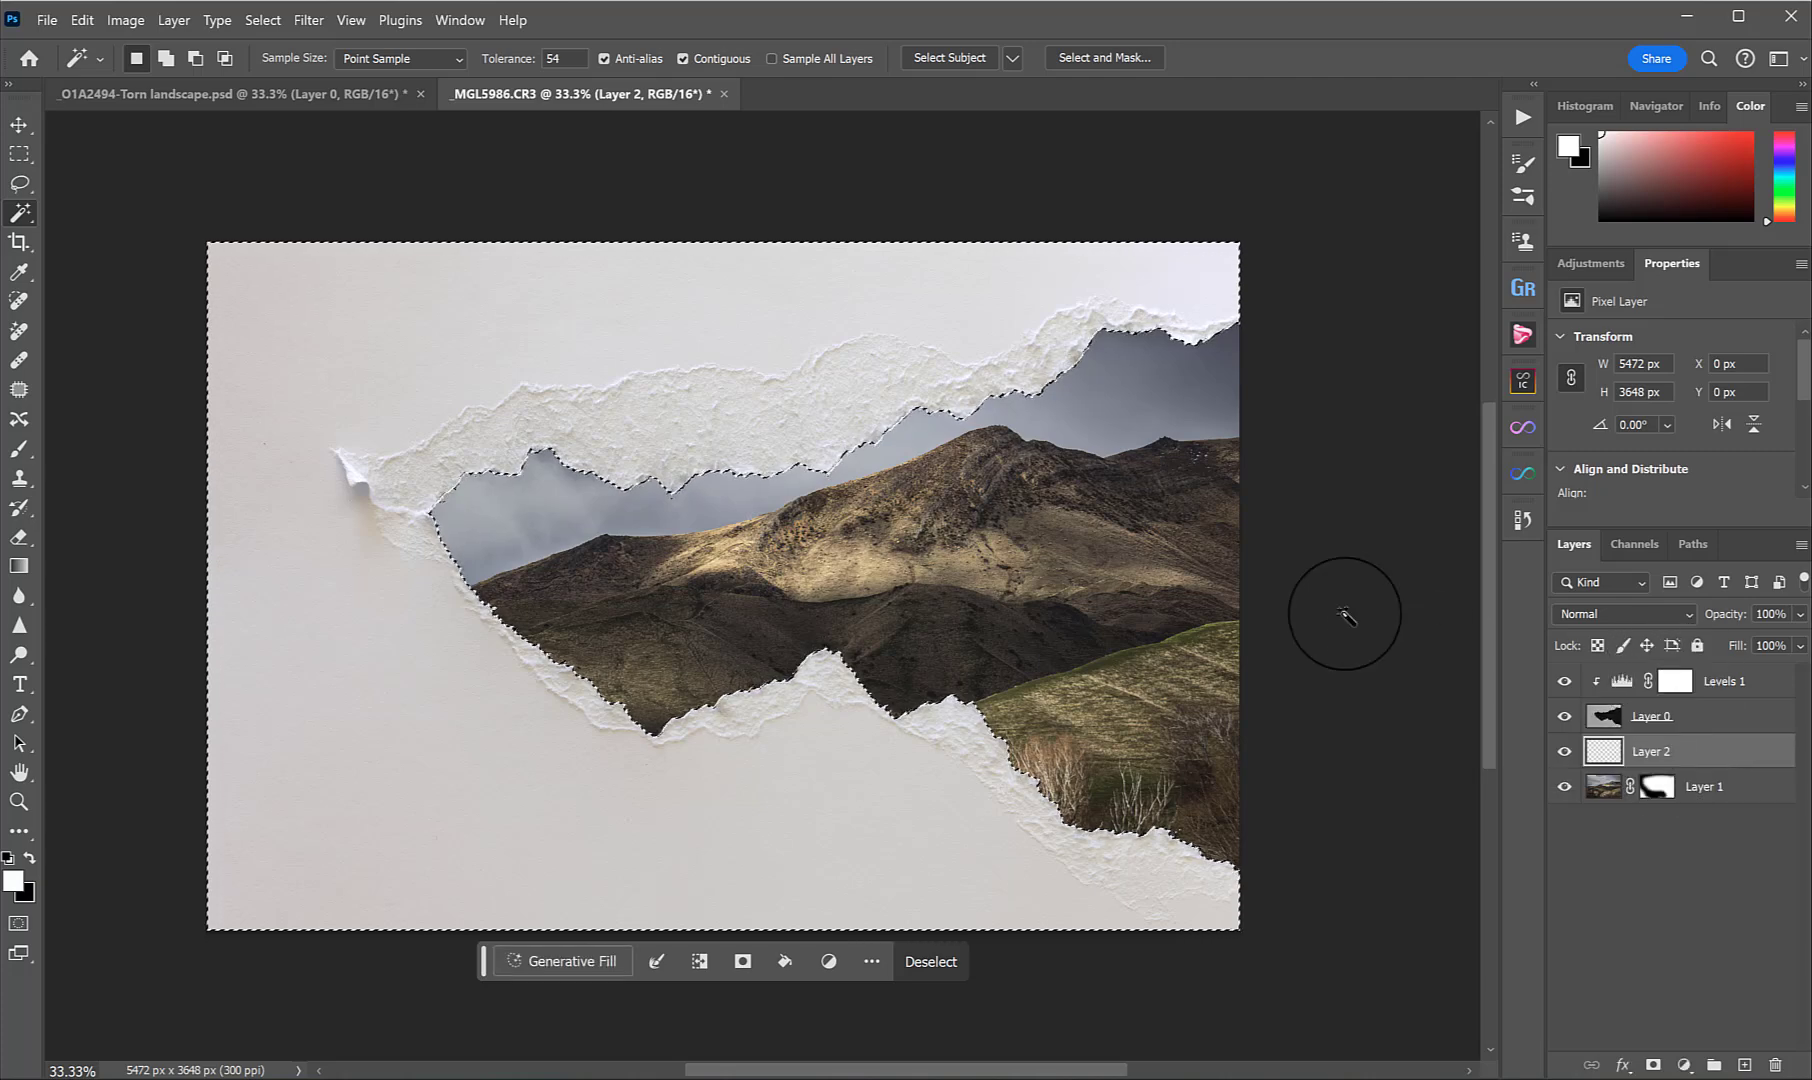
pyautogui.click(82, 23)
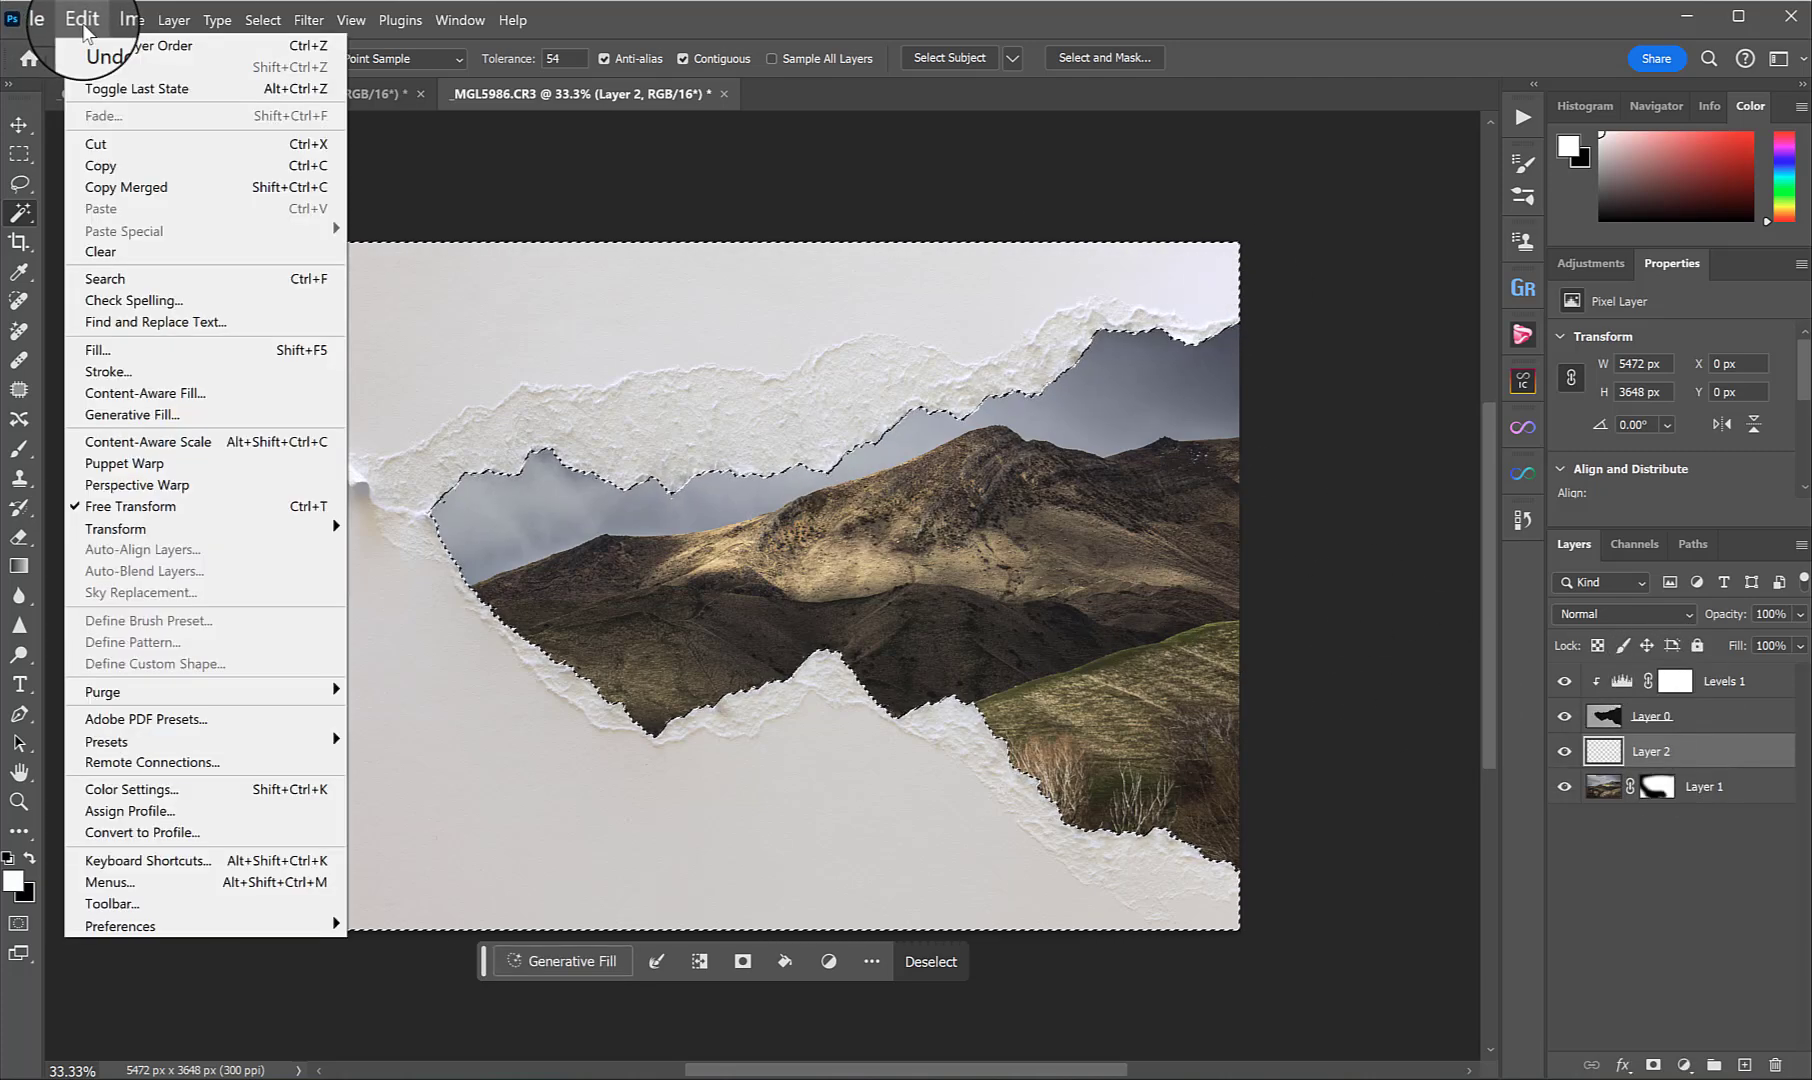
pyautogui.click(140, 349)
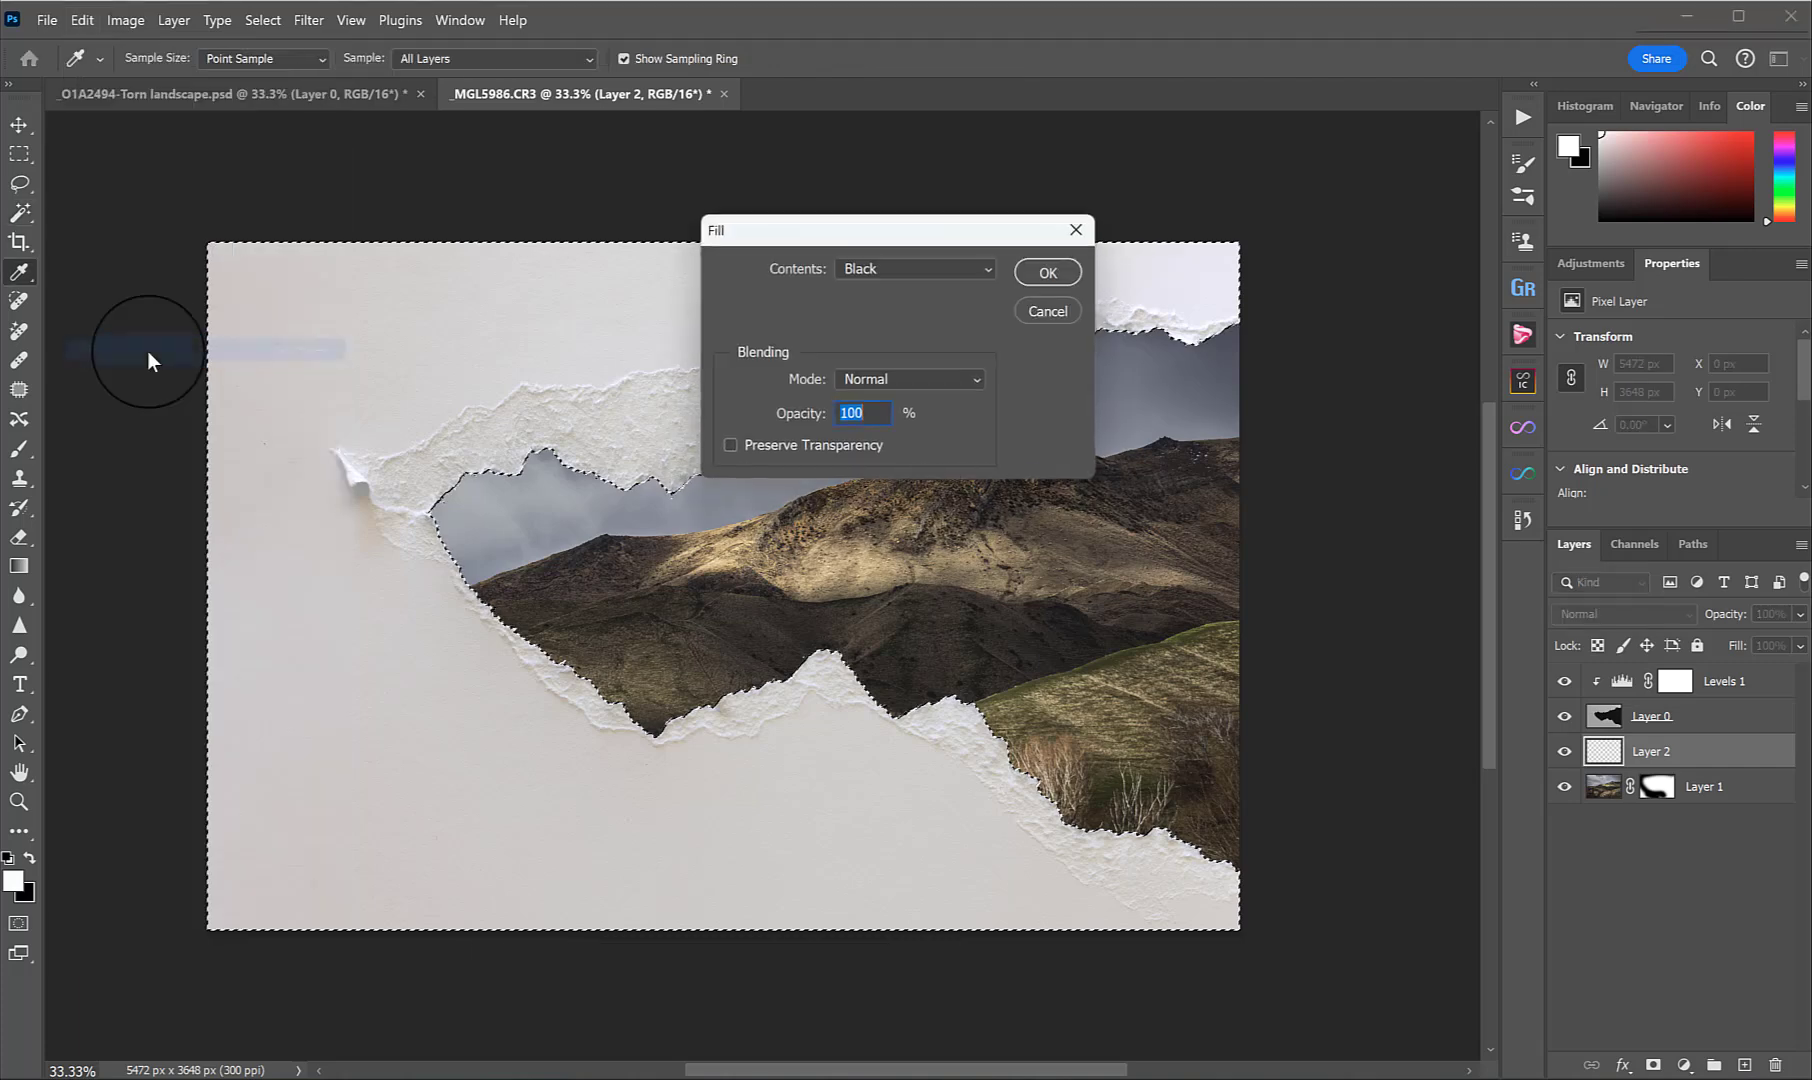
pyautogui.click(929, 266)
pyautogui.click(922, 428)
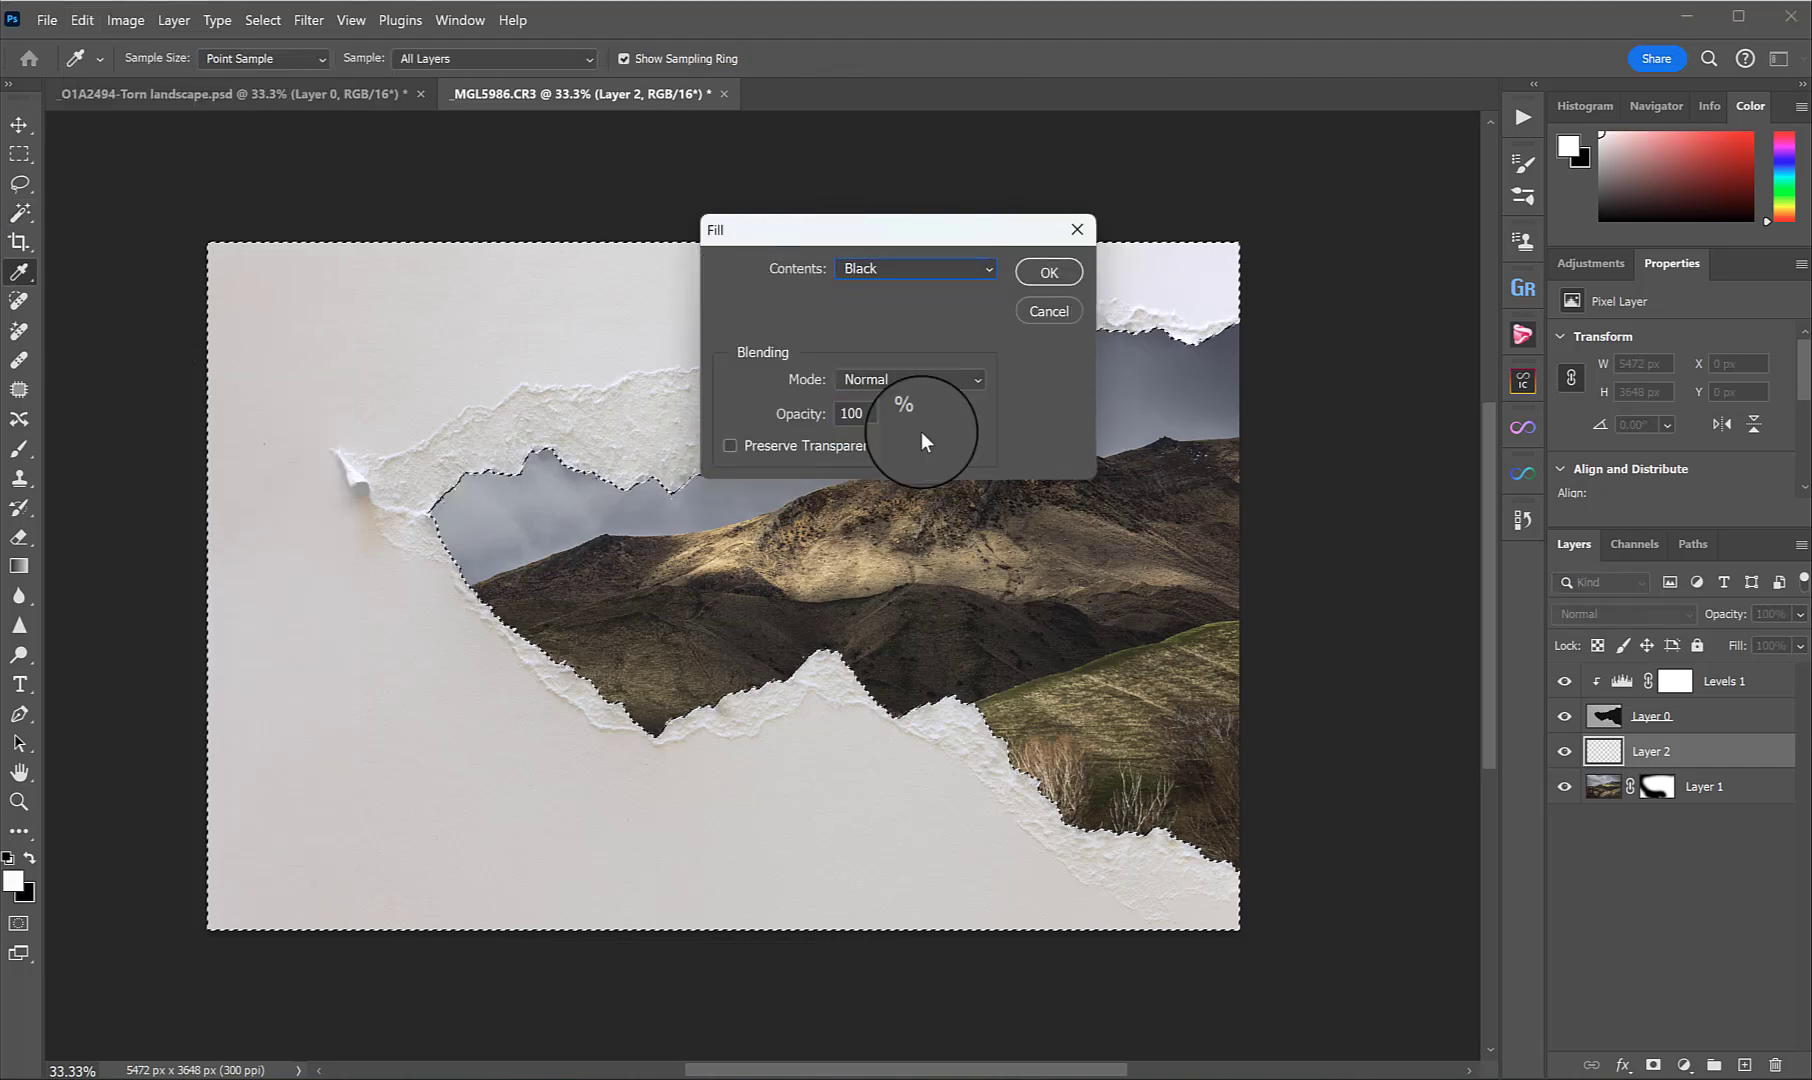
pyautogui.click(1041, 264)
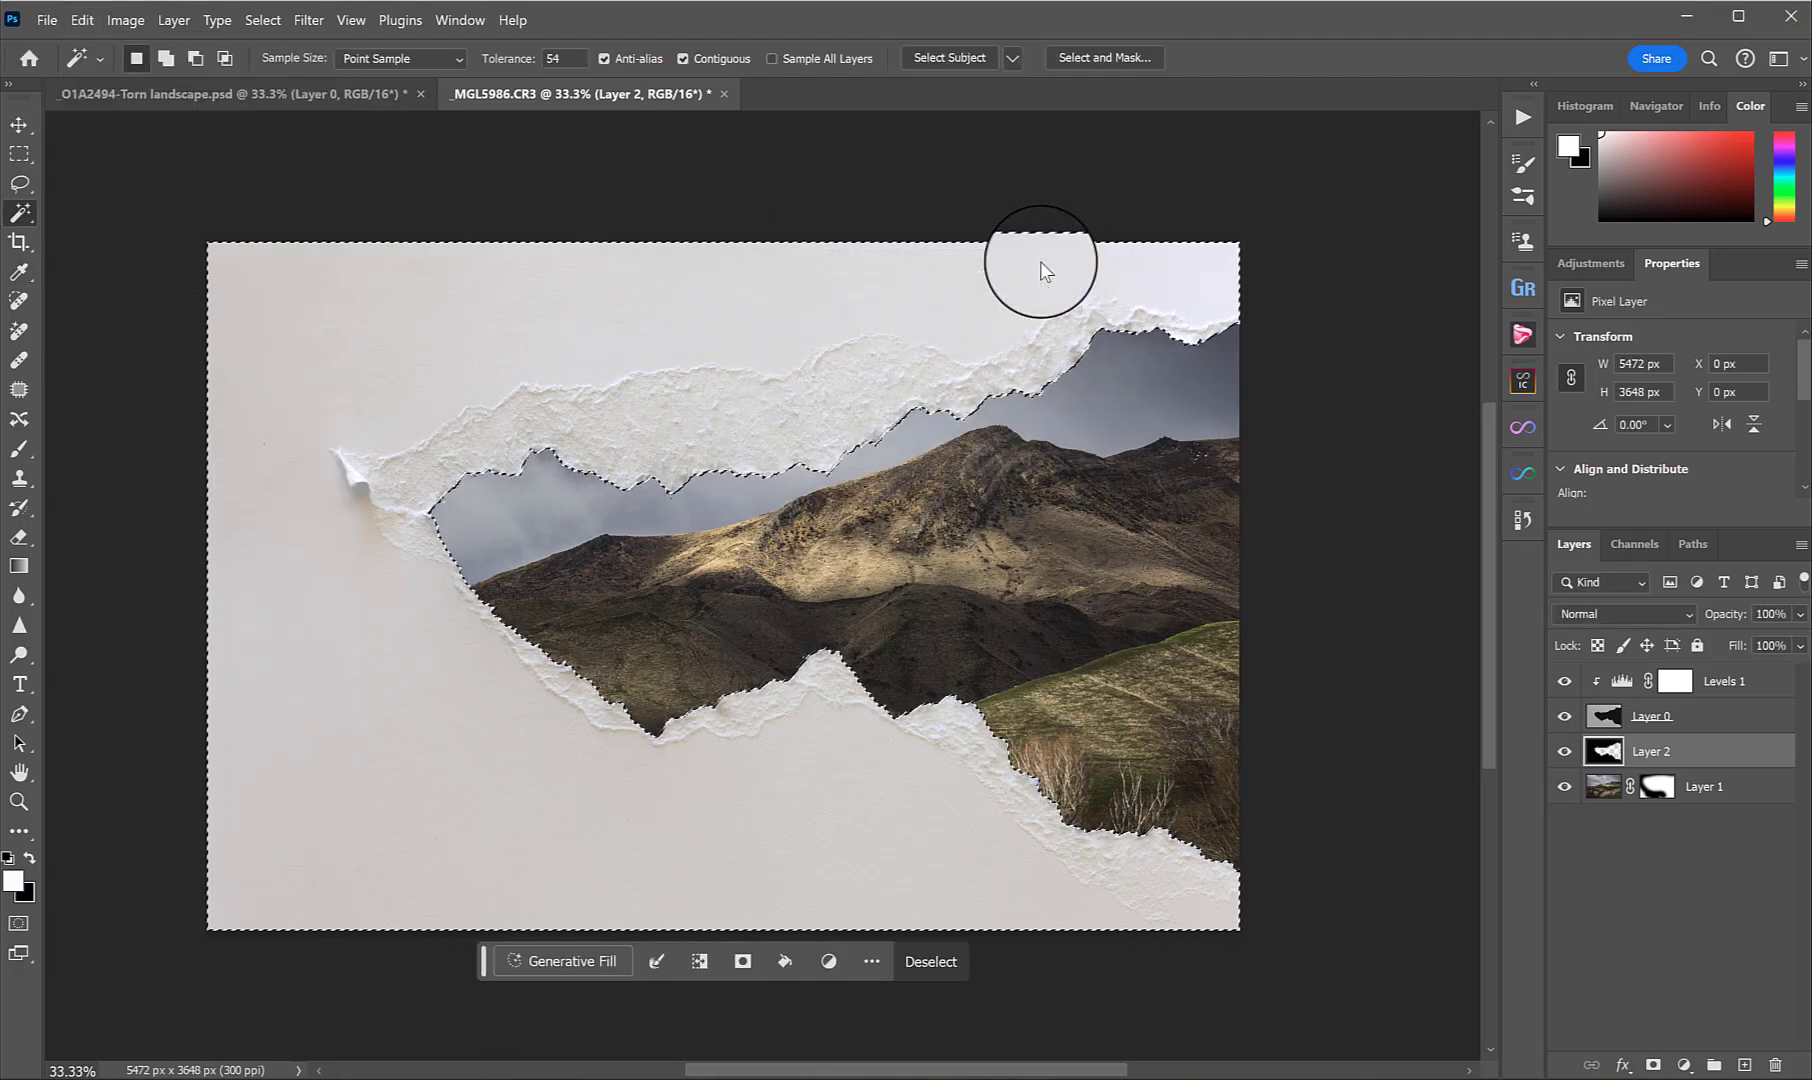
# Clear the selection and apply a Gaussian Blur with a 141.7-pixel radius to the black layer beneath the torn paper.
pyautogui.moveTo(1564, 680); pyautogui.dragTo(1568, 724)
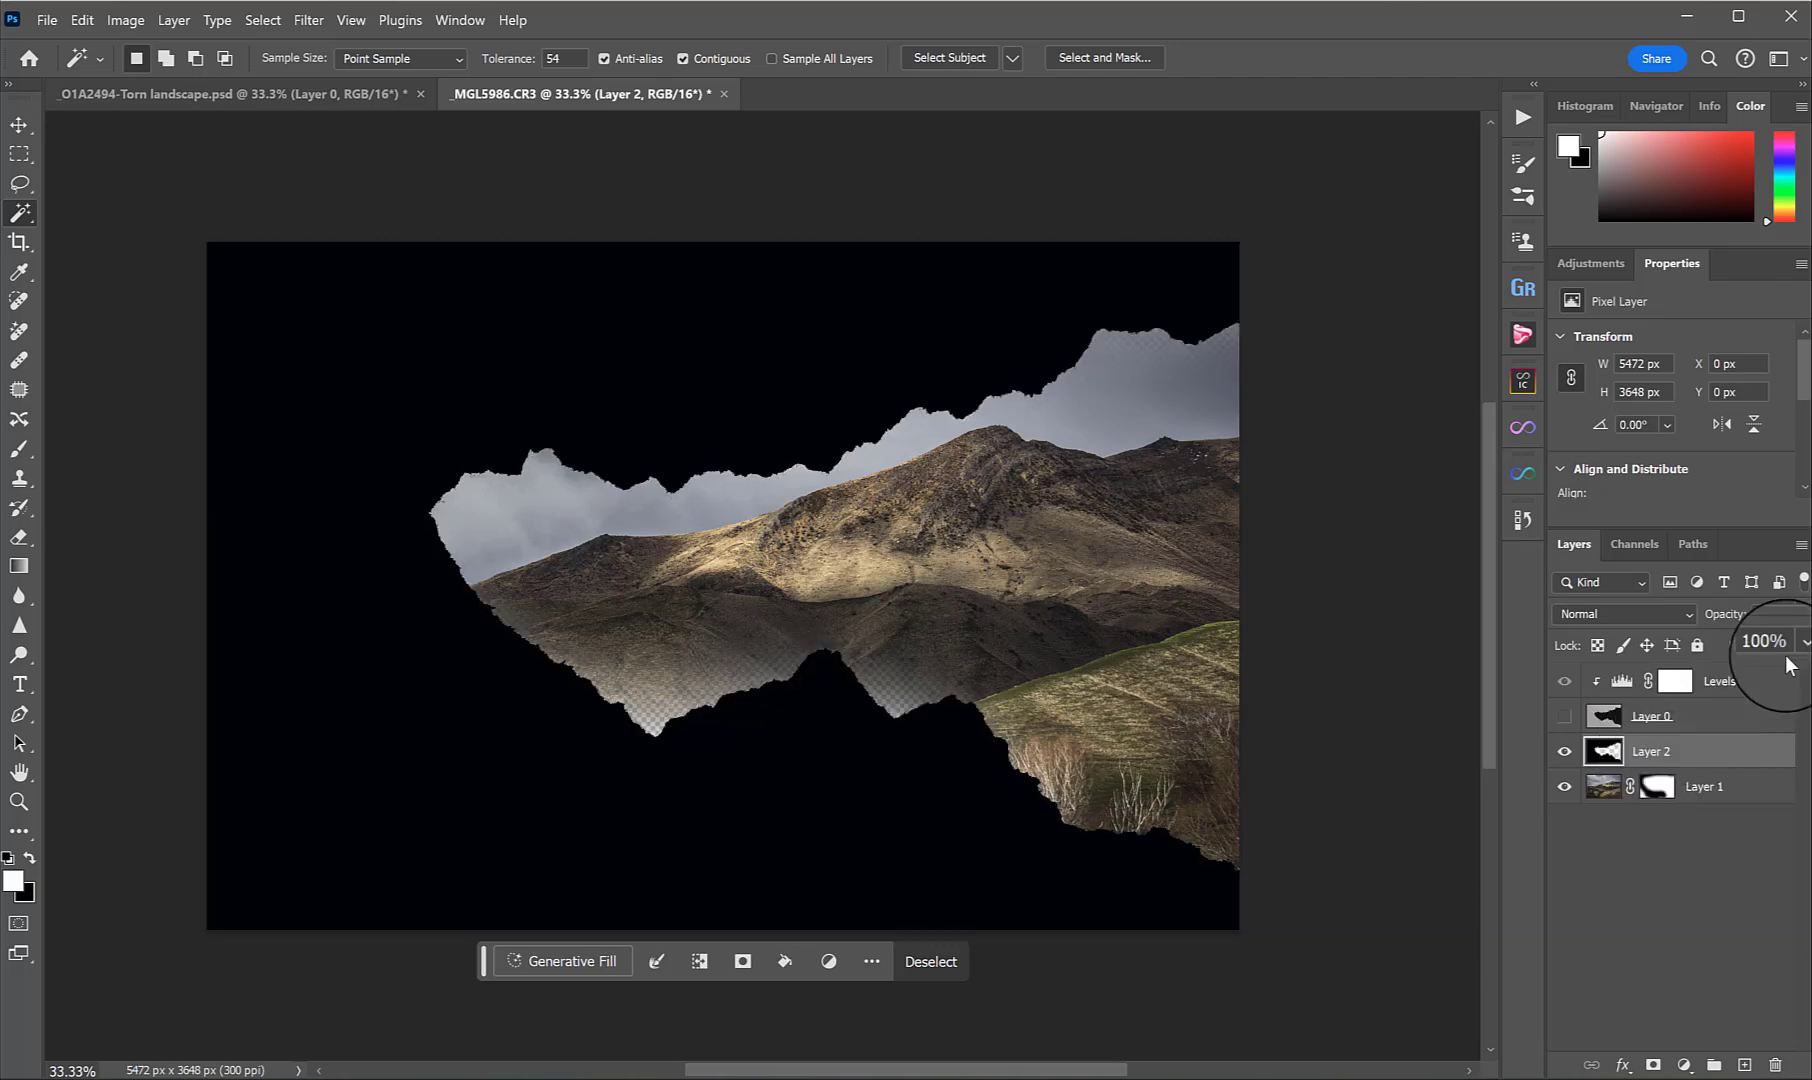
pyautogui.hotkey('ctrl', 'd')
pyautogui.click(1563, 716)
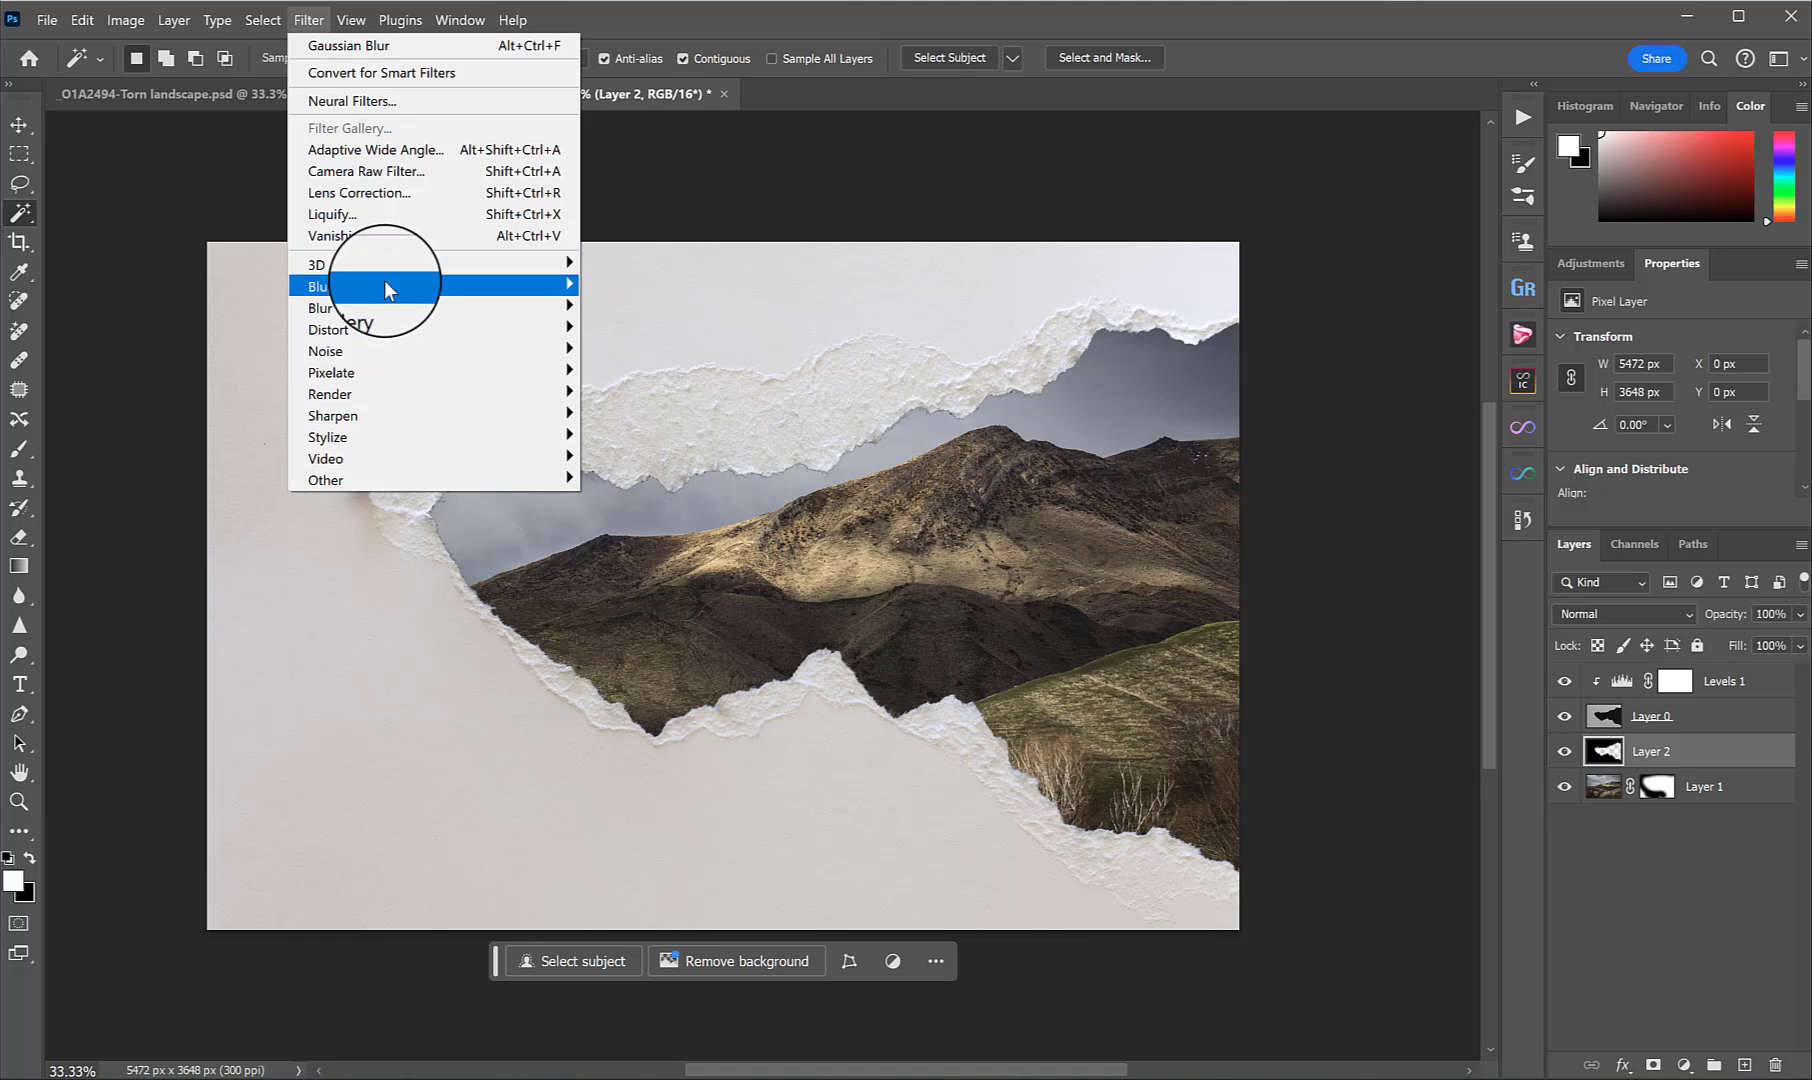
pyautogui.moveTo(384, 283)
pyautogui.click(672, 368)
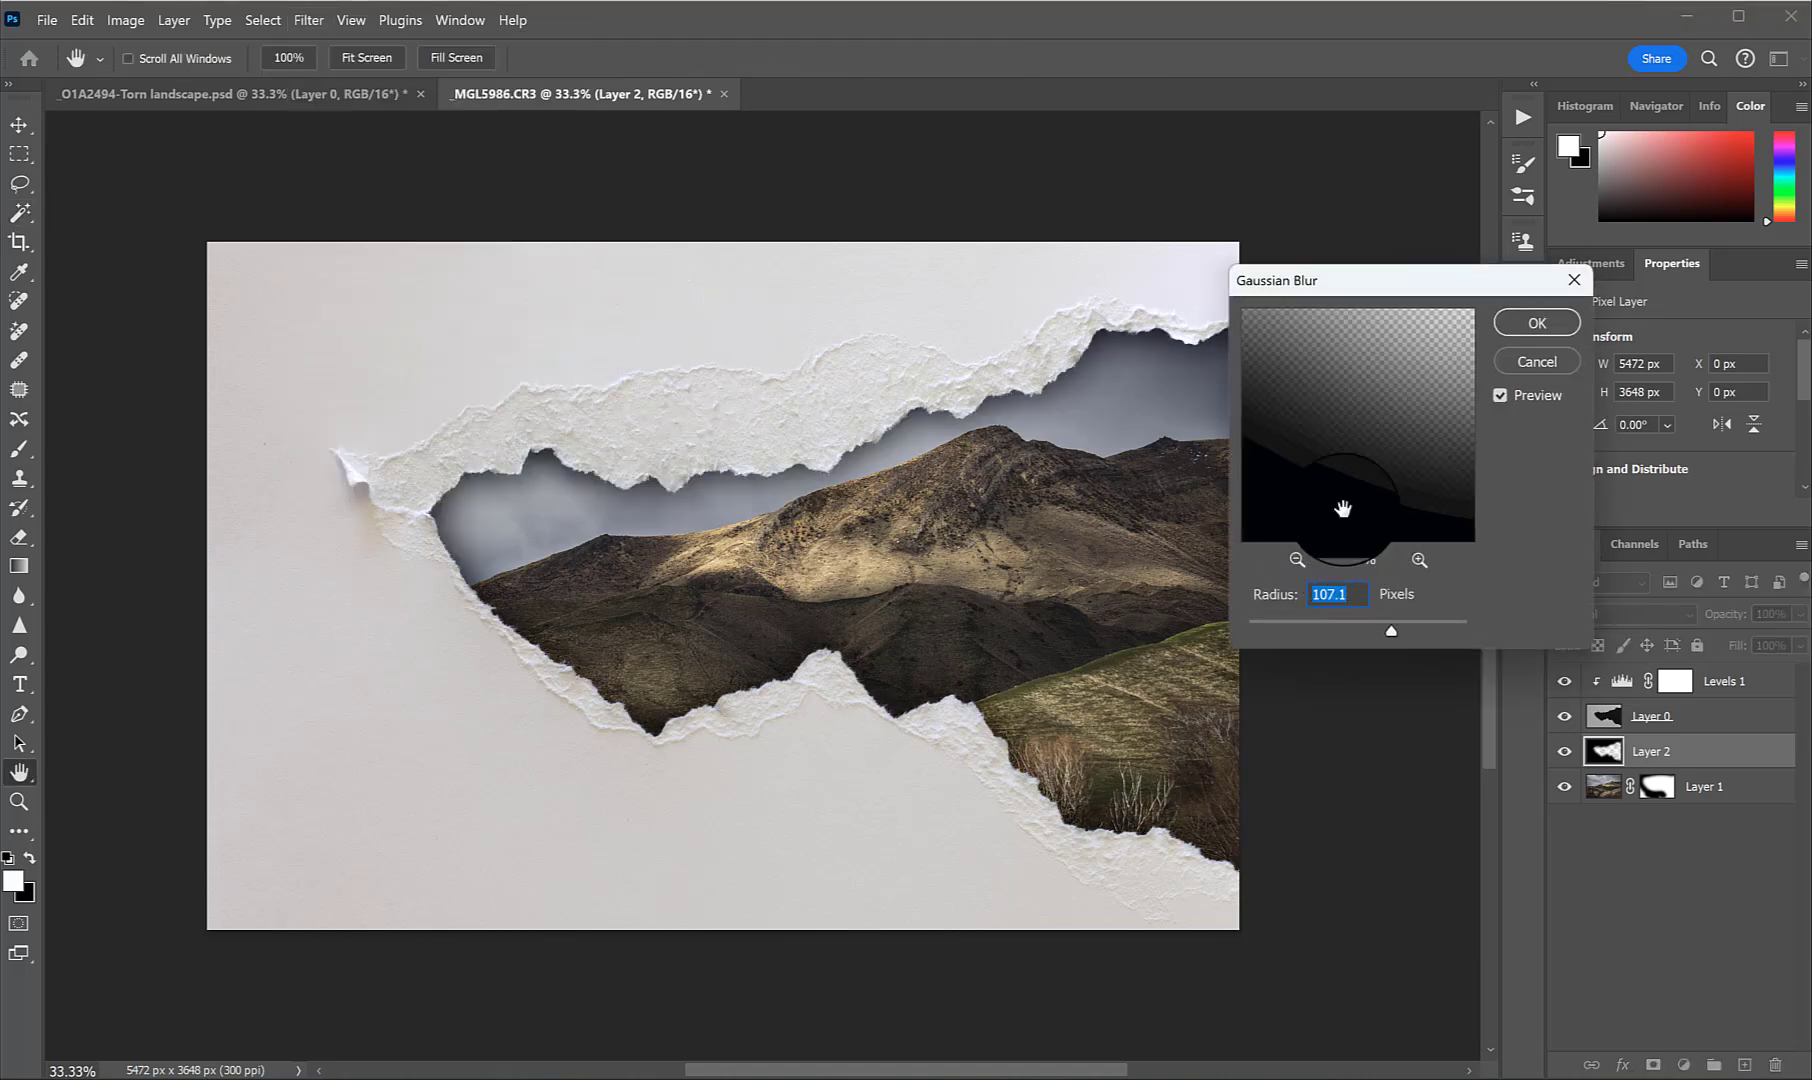
pyautogui.moveTo(1390, 631); pyautogui.dragTo(1404, 629)
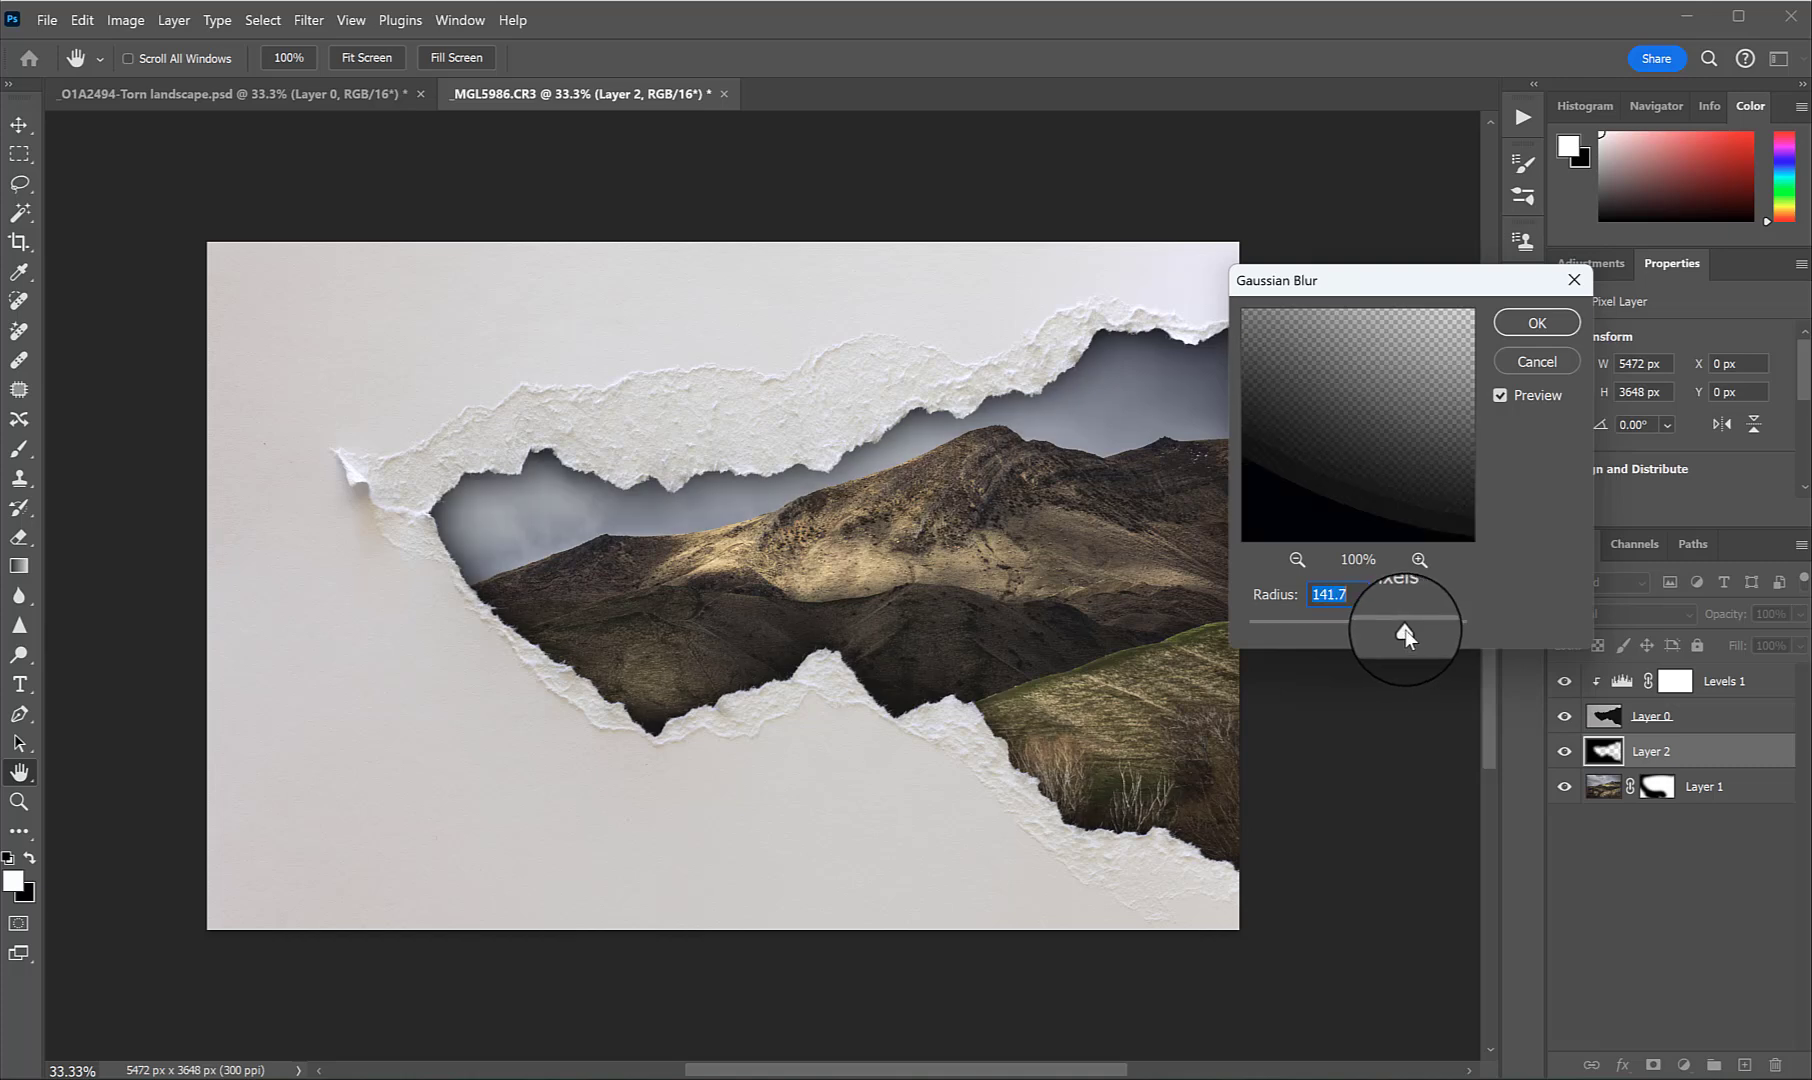
pyautogui.click(1554, 319)
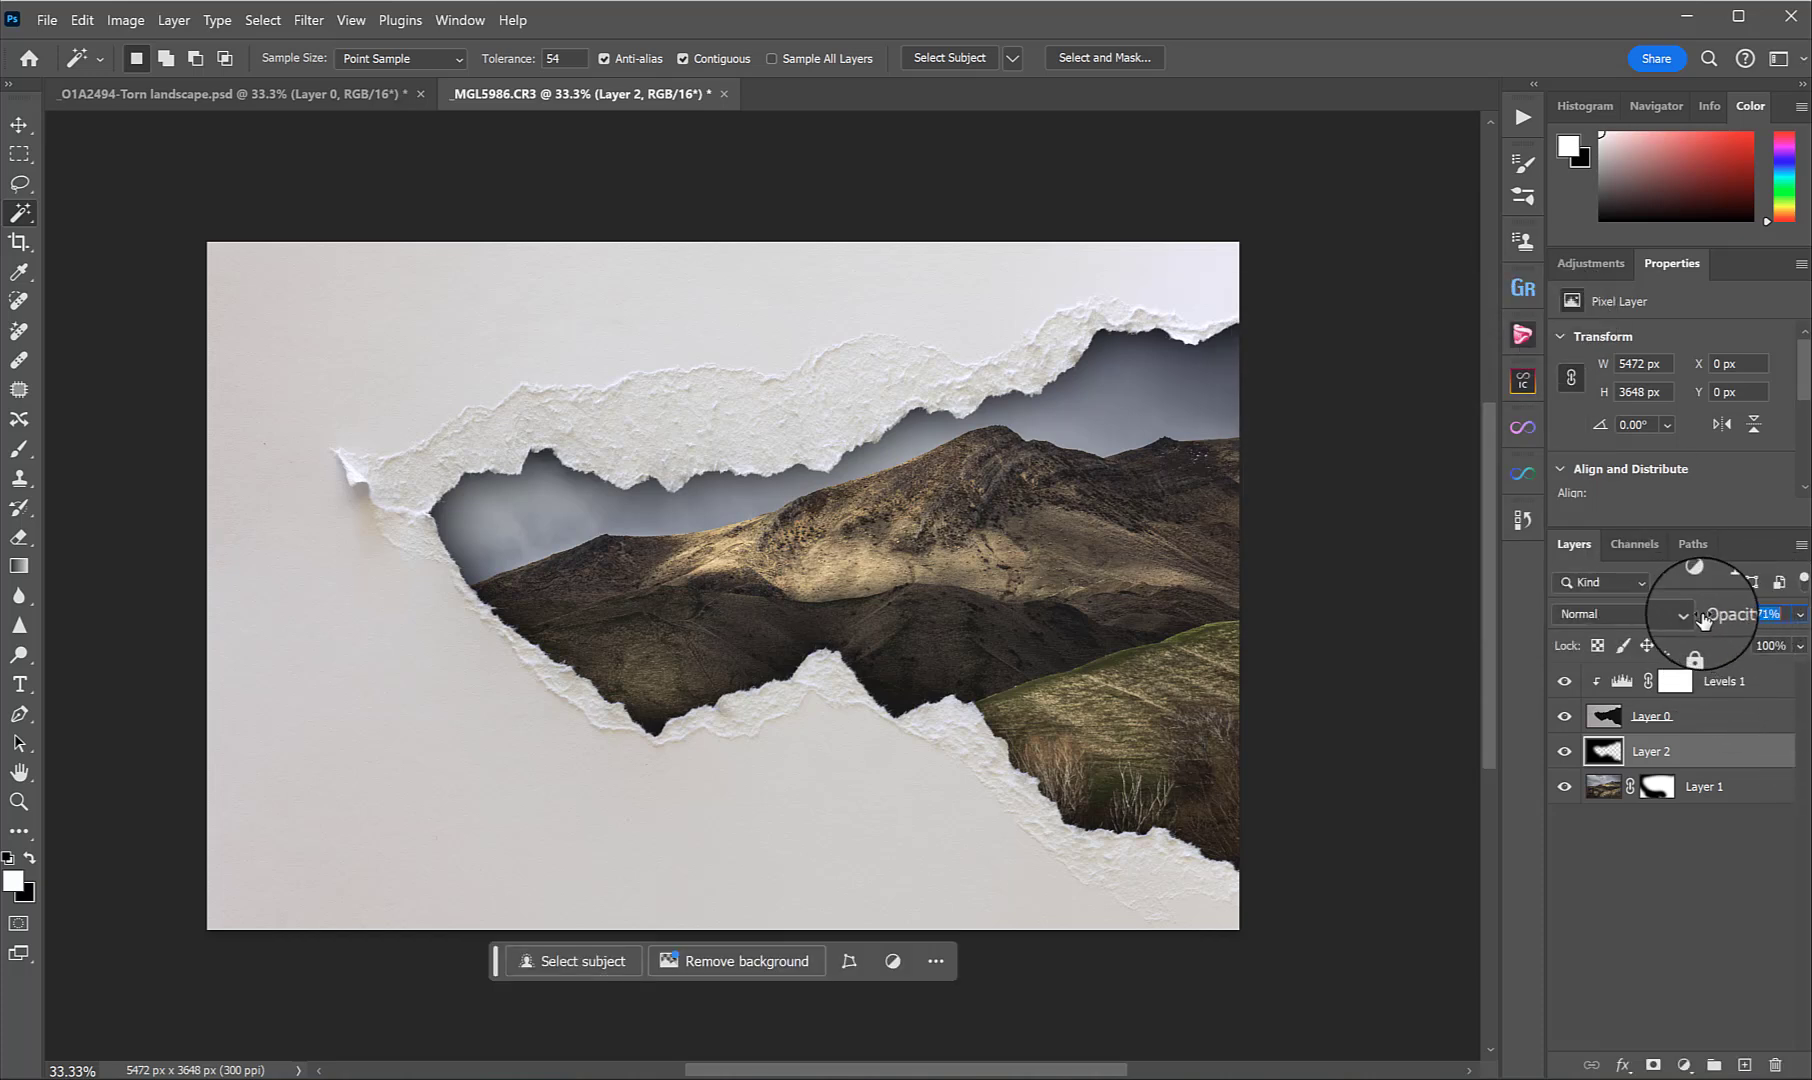
# Set the blurred black shadow layer's opacity to 76% and compare the composite with the shadow hidden and shown.
pyautogui.moveTo(1720, 619); pyautogui.dragTo(1709, 620)
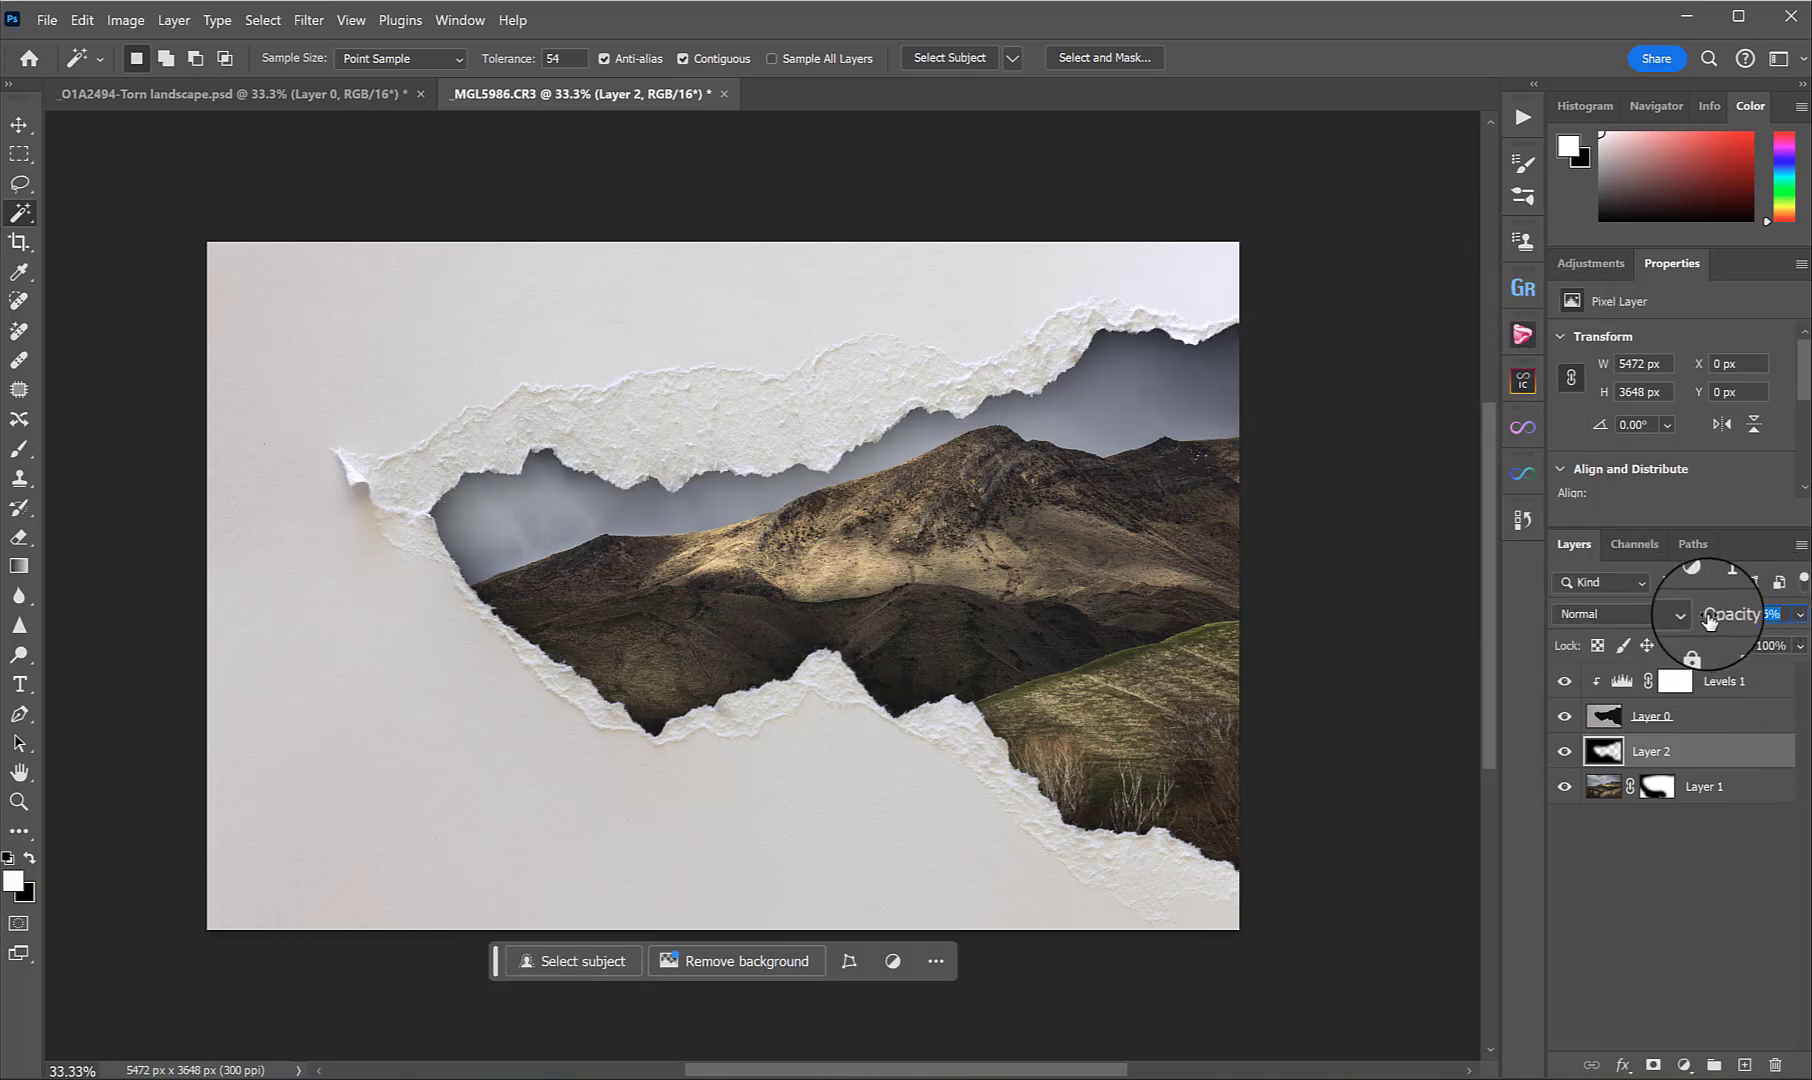
pyautogui.click(1564, 752)
pyautogui.click(1564, 752)
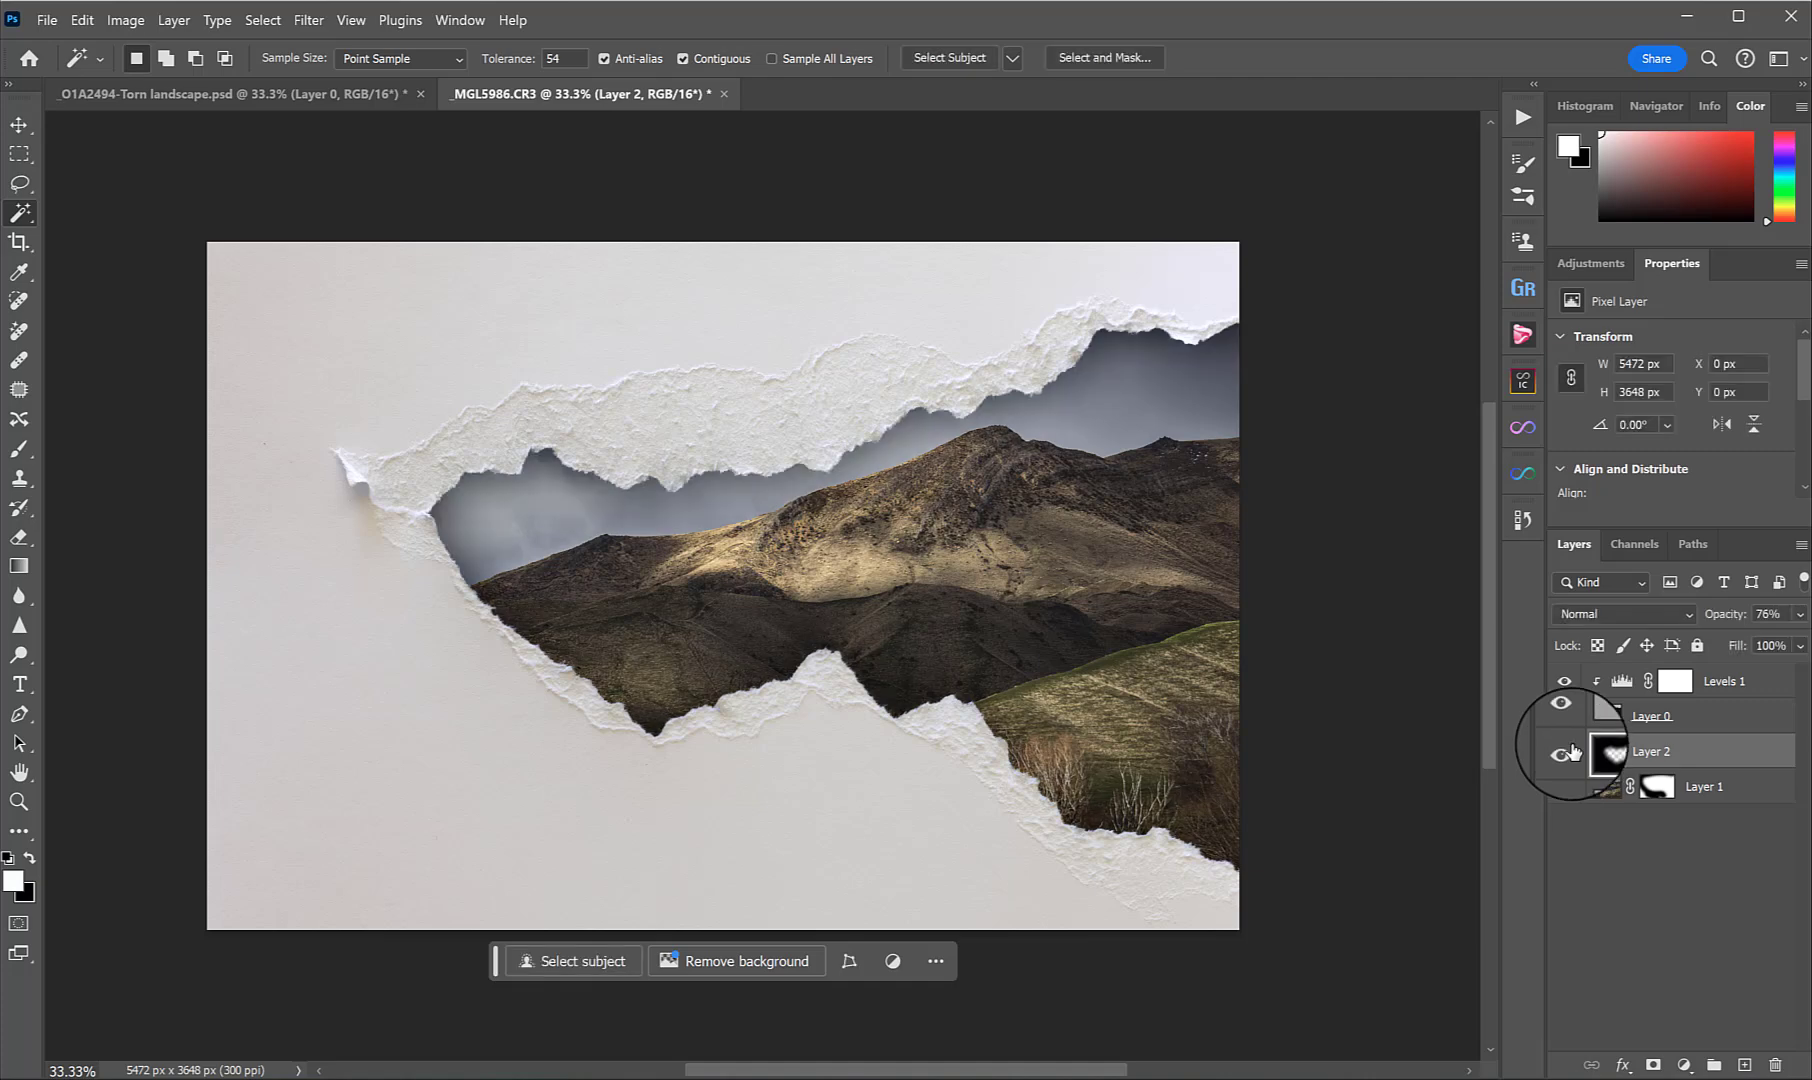
# Switch to the Torn landscape.psd document and preview the Bird, Girl and Toning groups over the torn-paper landscape.
pyautogui.click(290, 94)
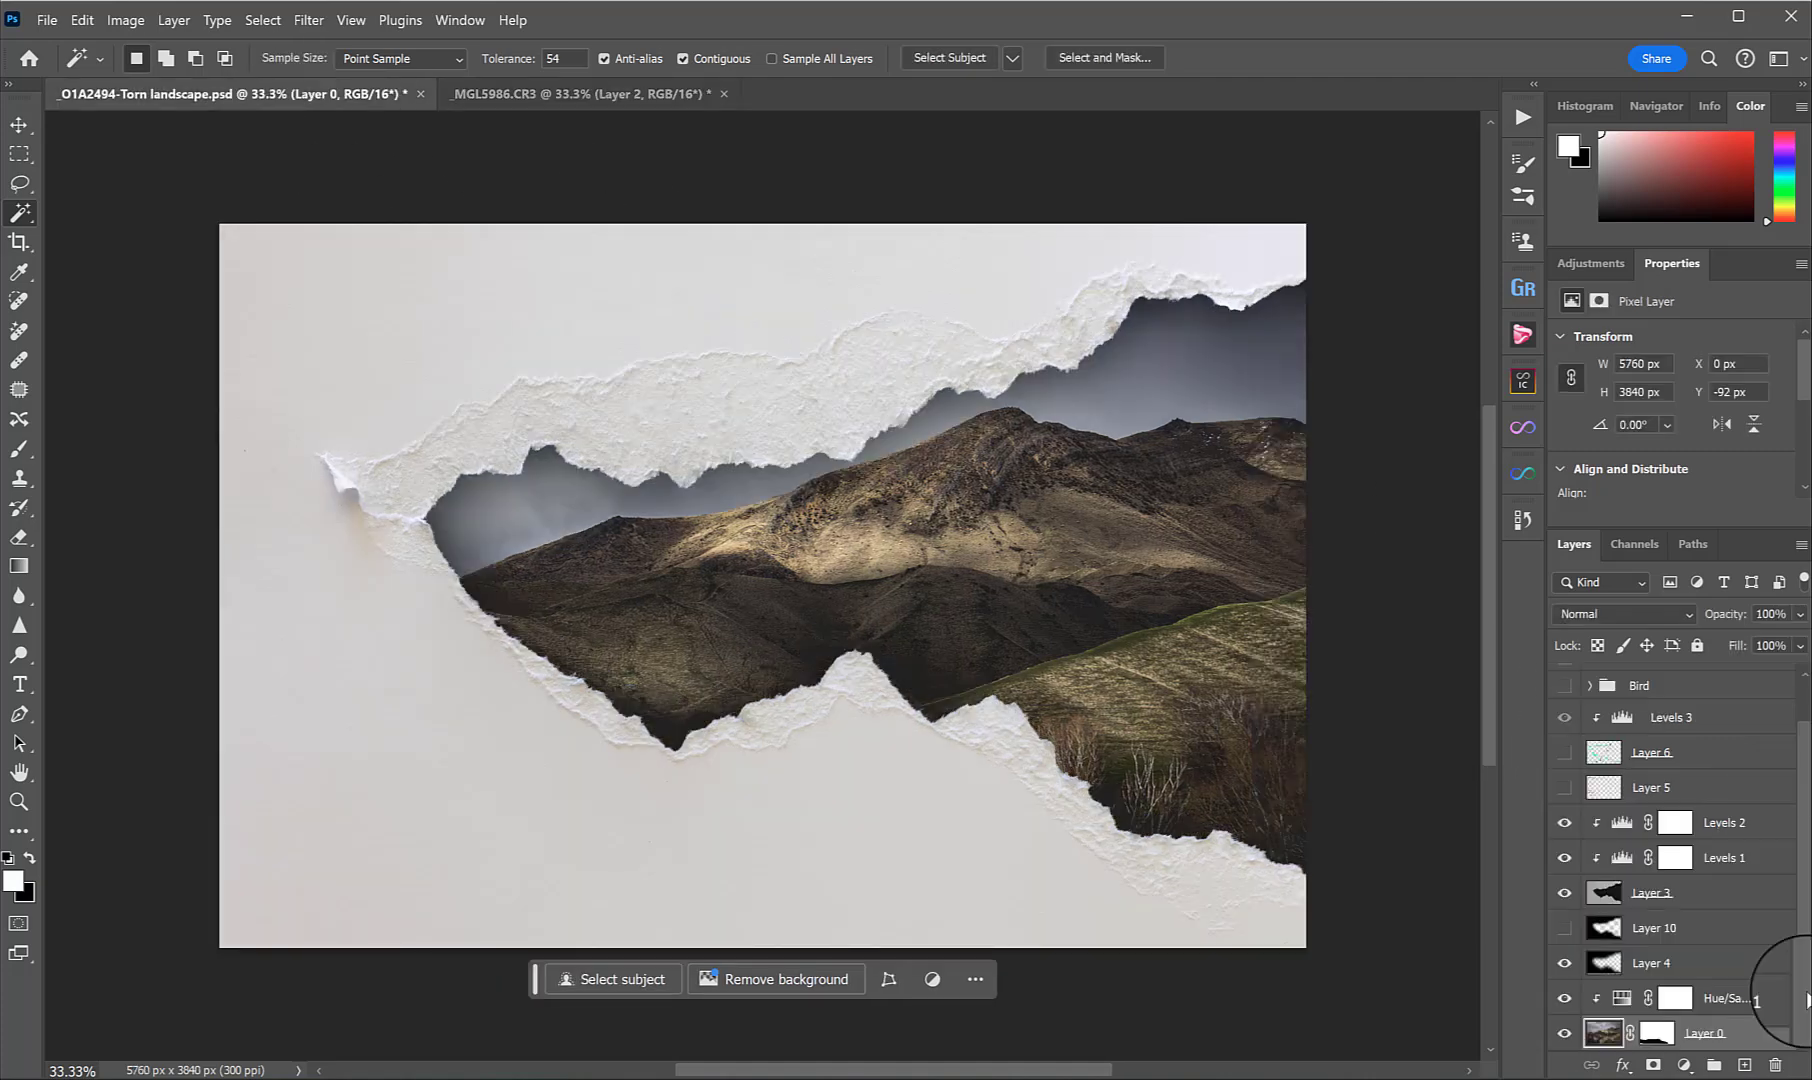
pyautogui.scroll(1, 1678, 952)
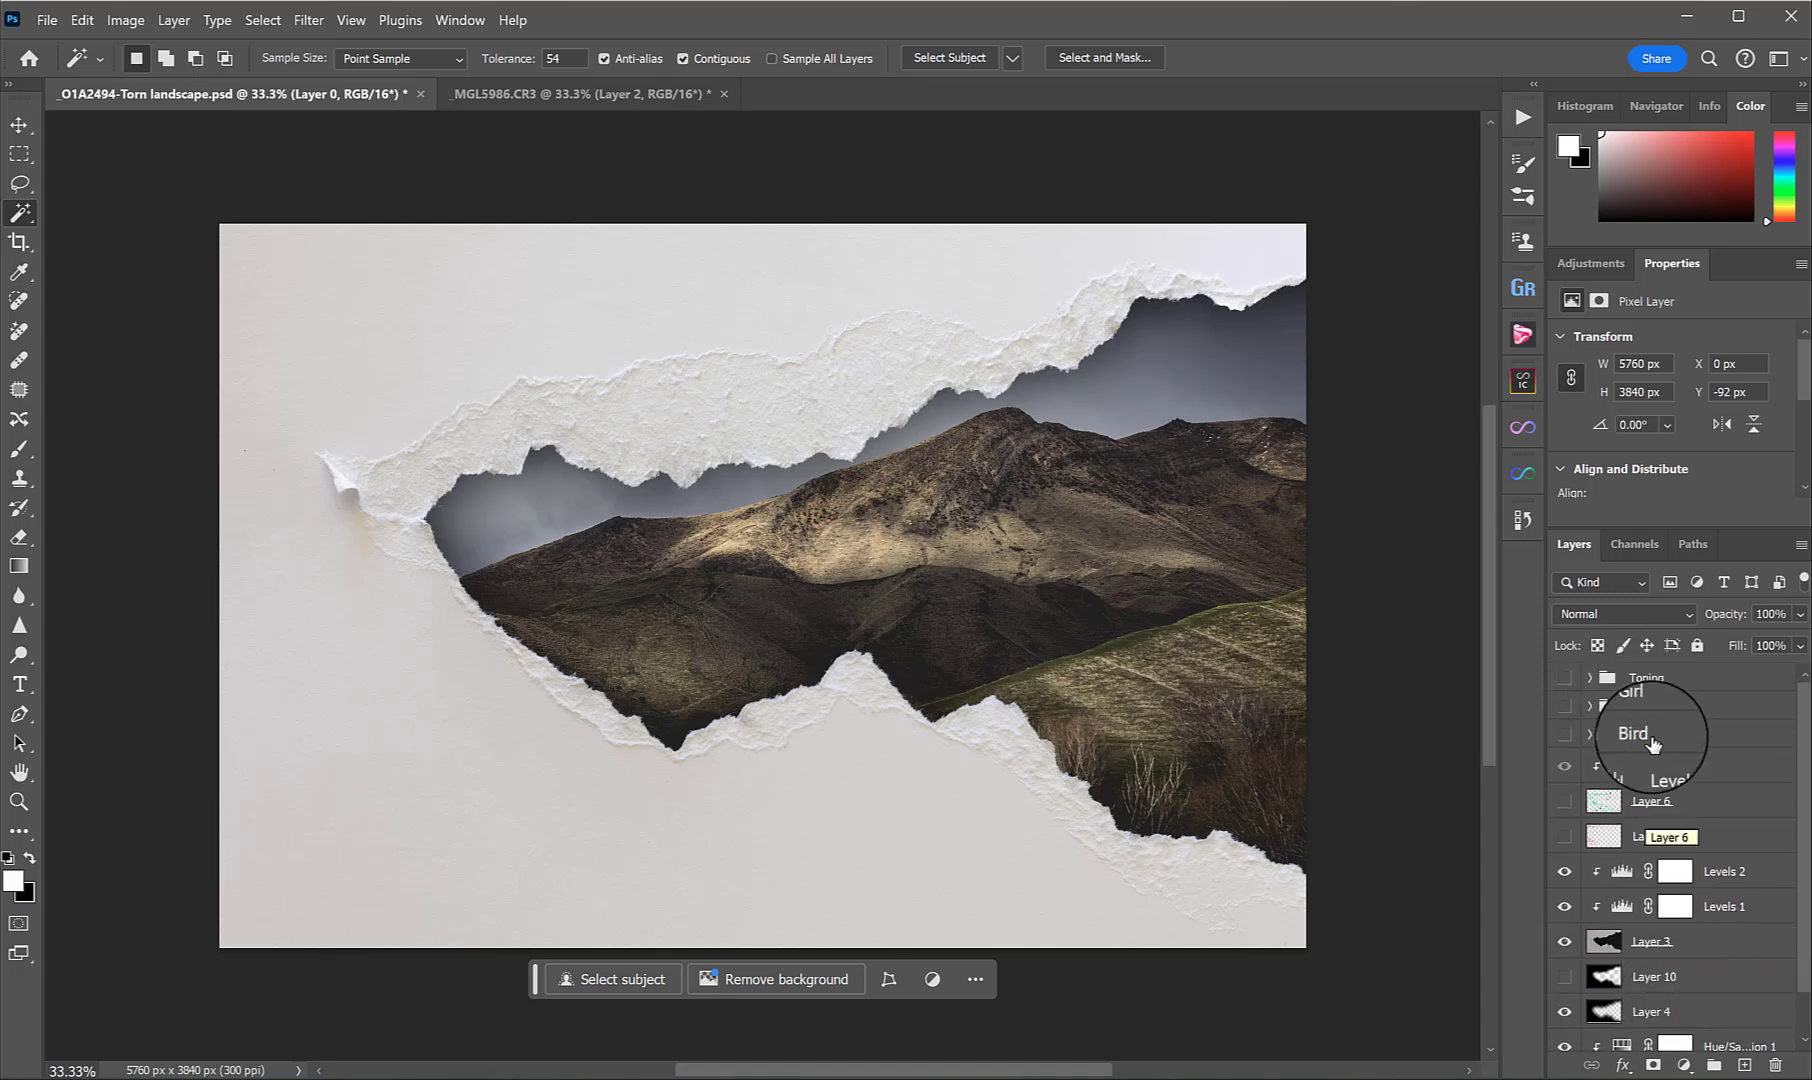
pyautogui.click(1564, 738)
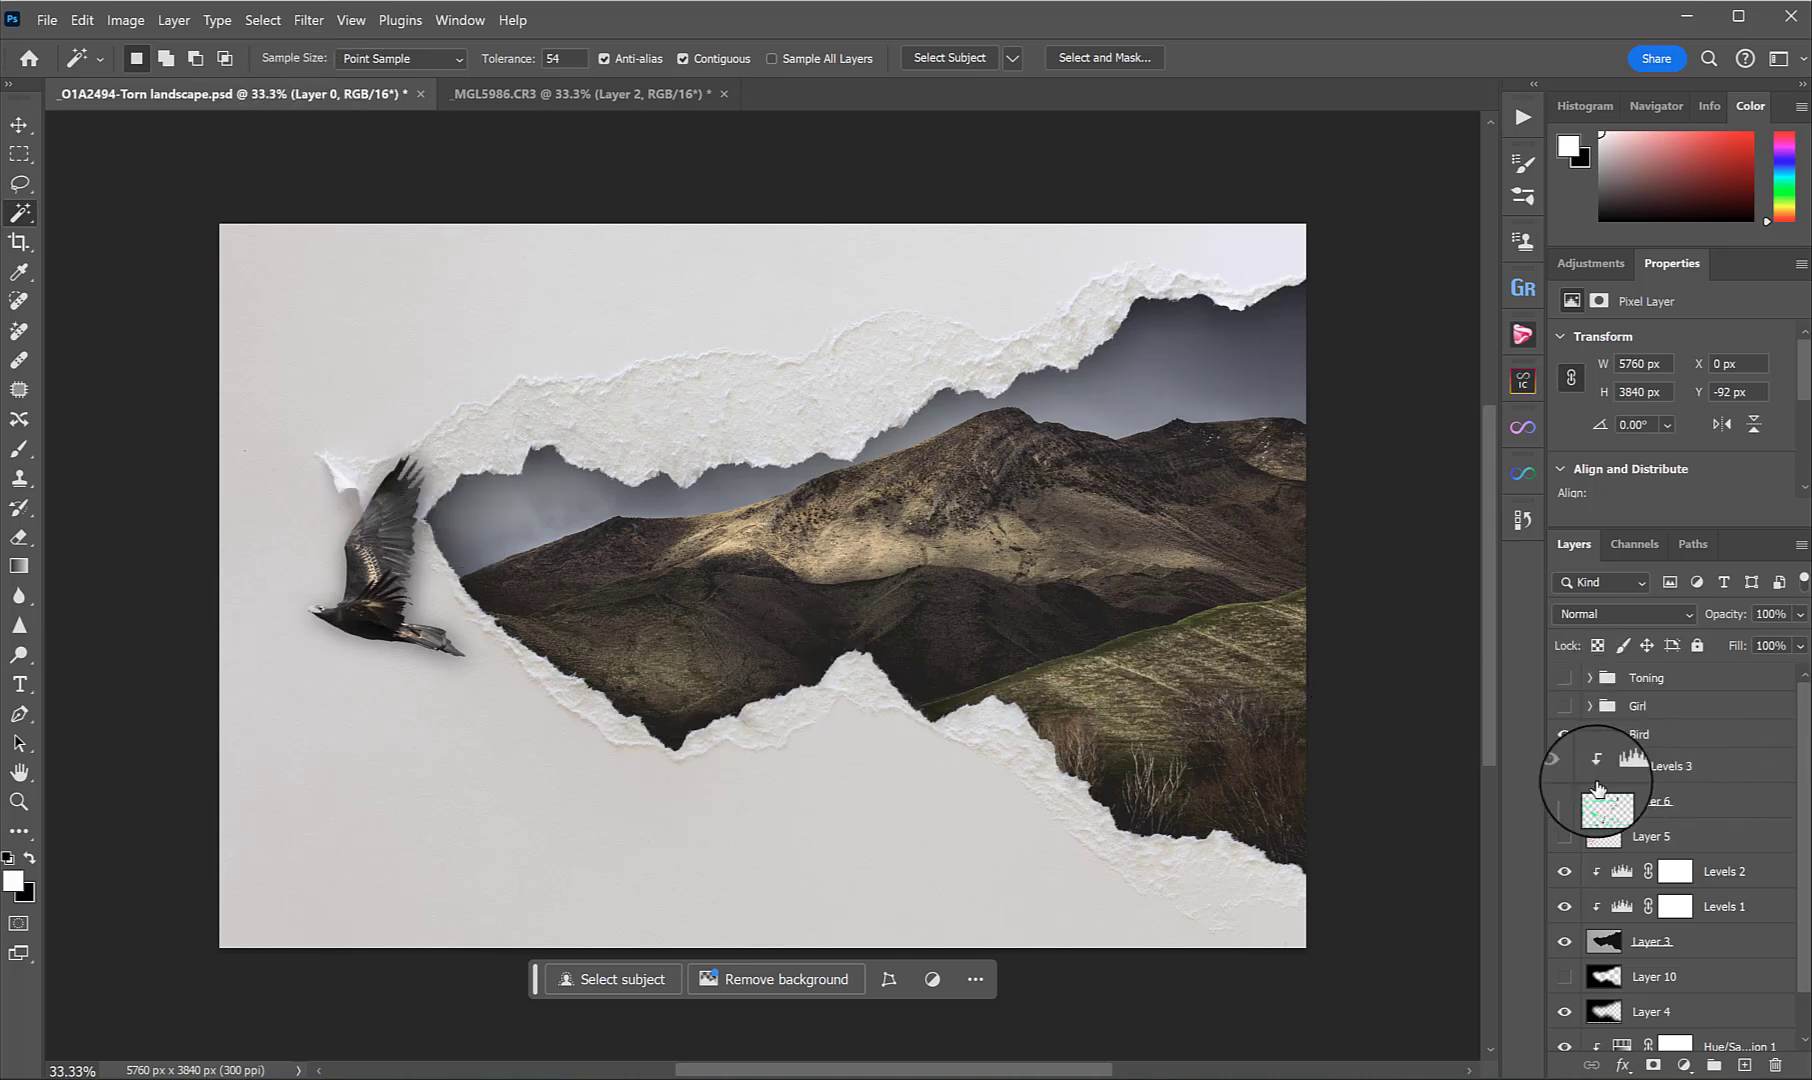
pyautogui.click(1564, 734)
pyautogui.click(1565, 705)
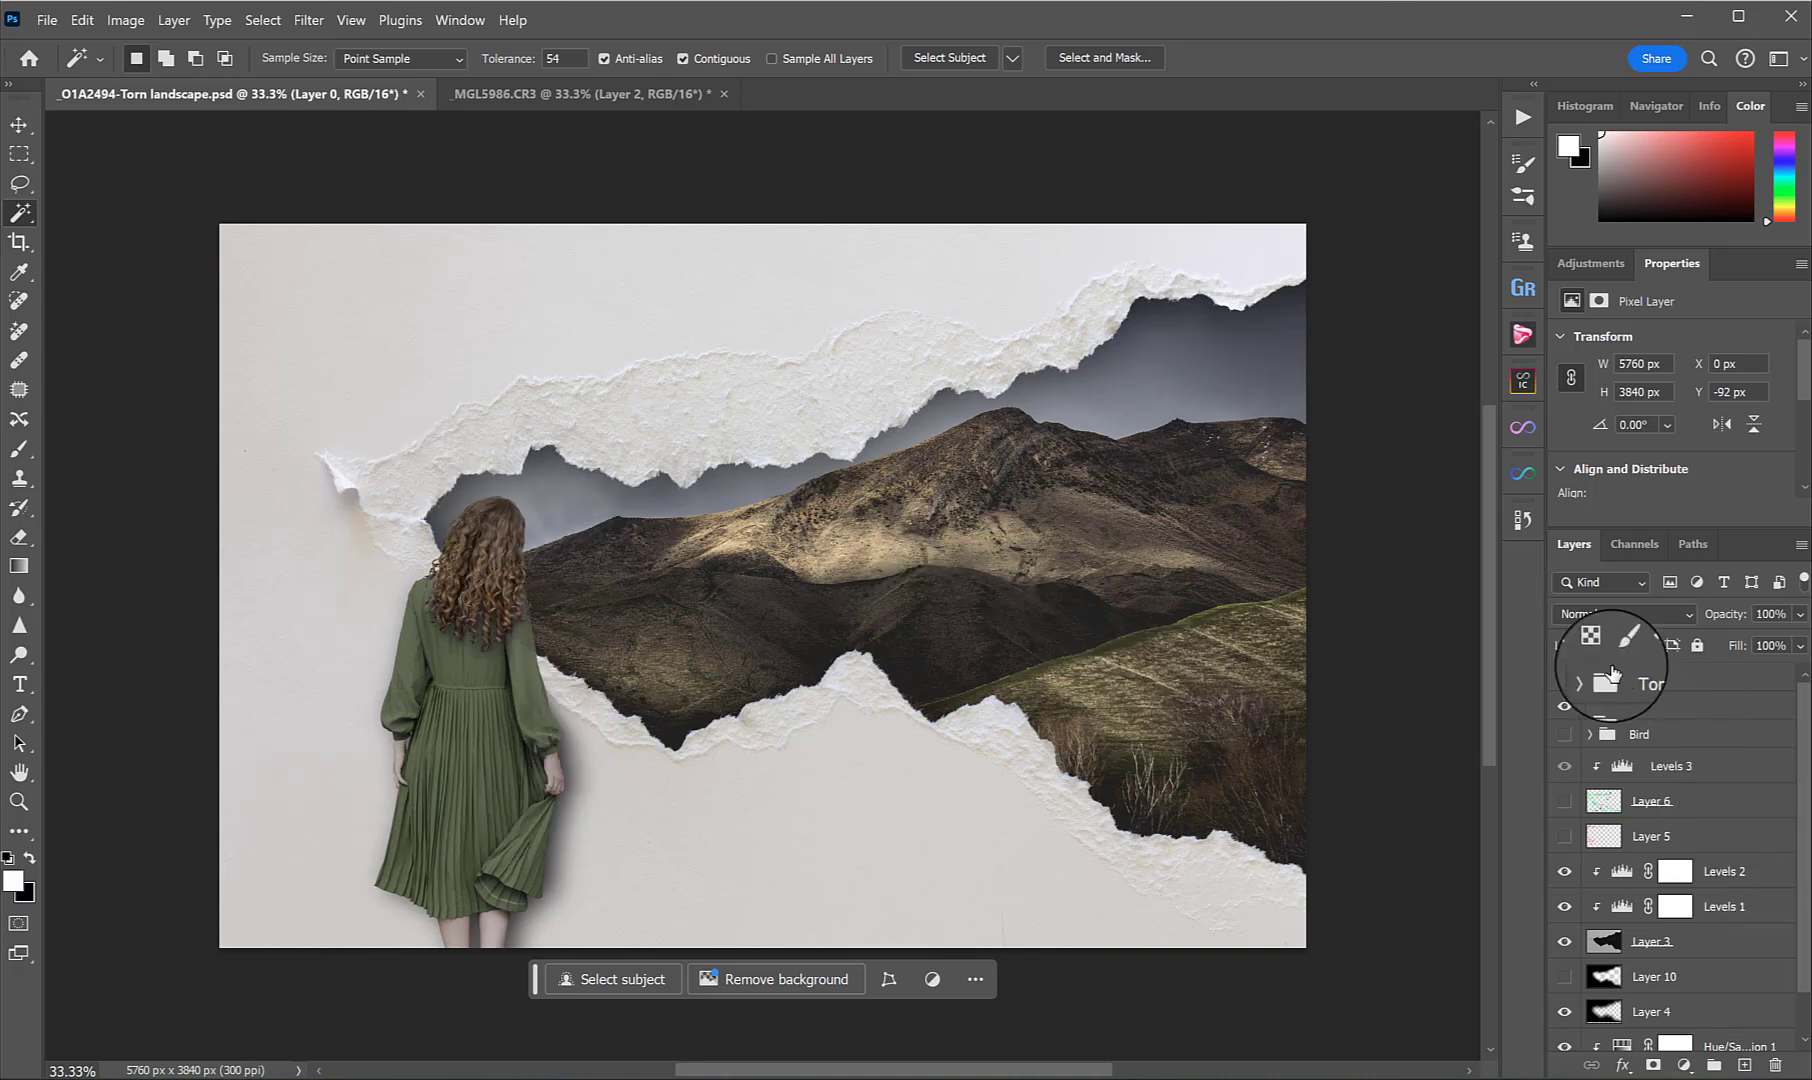
pyautogui.click(1564, 678)
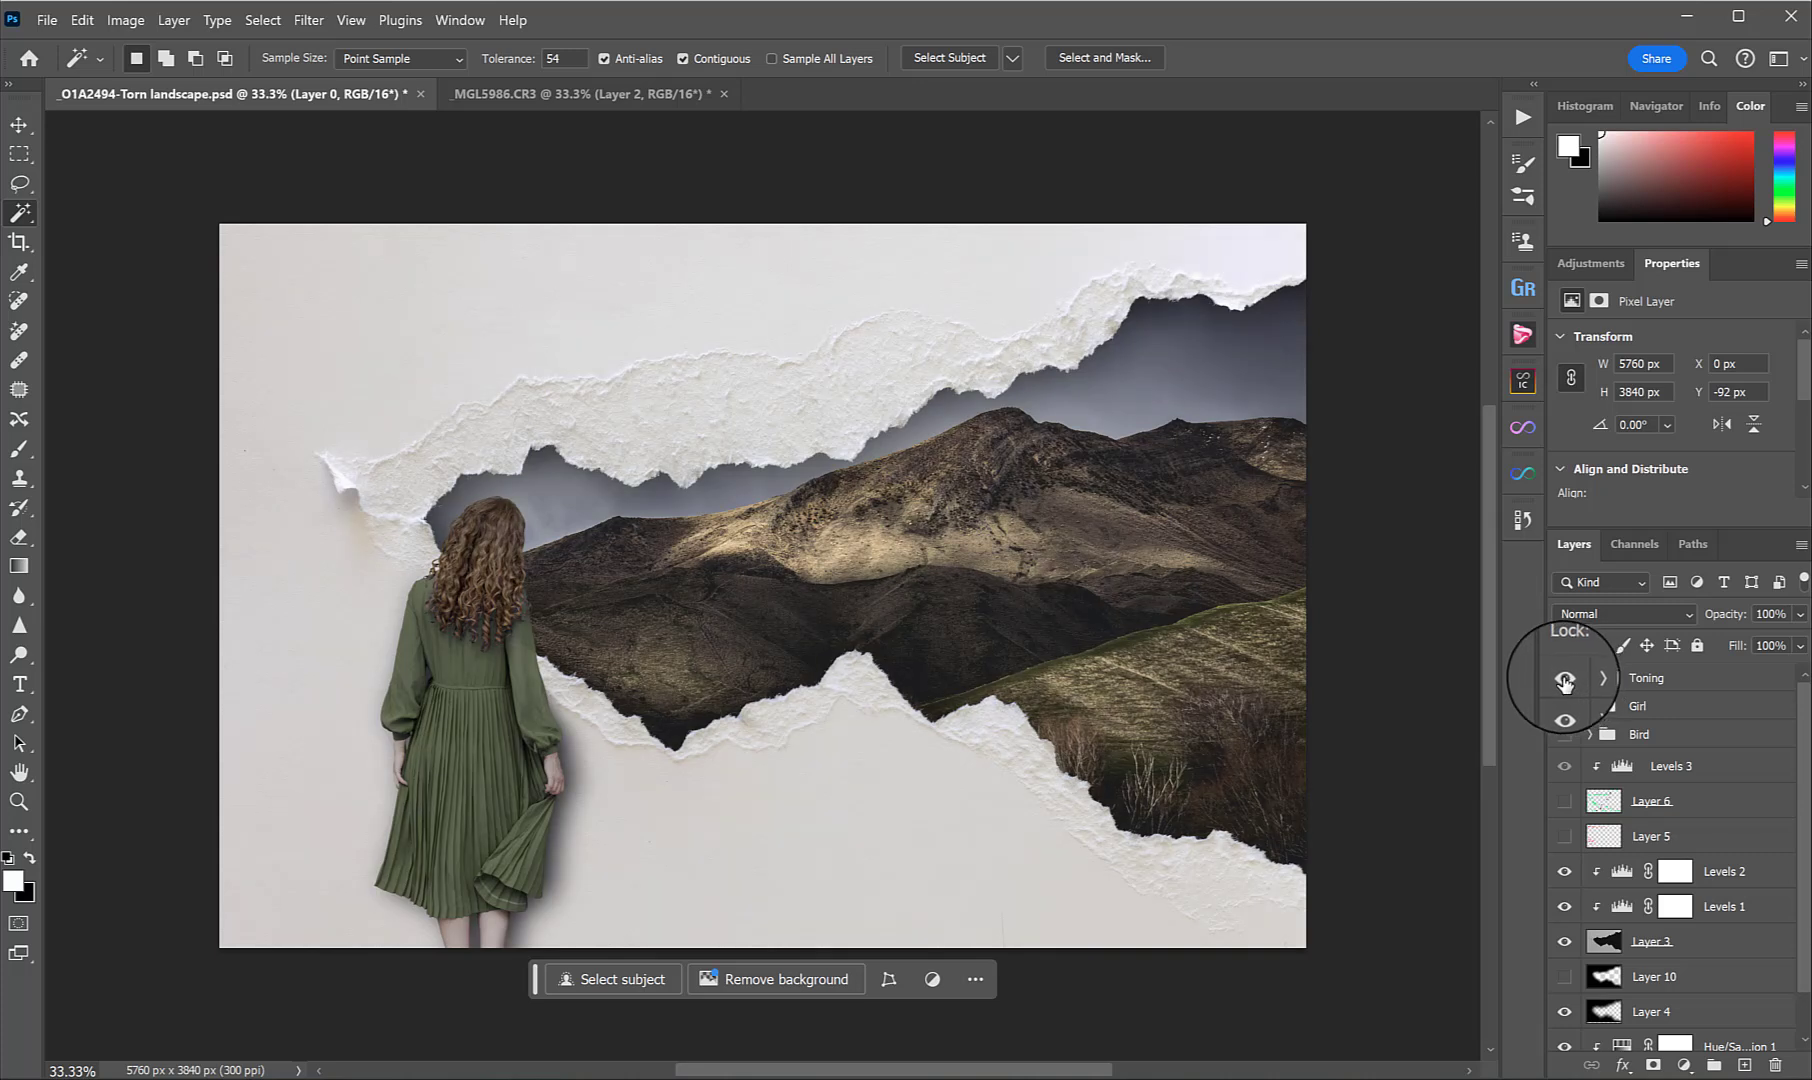
pyautogui.click(1566, 680)
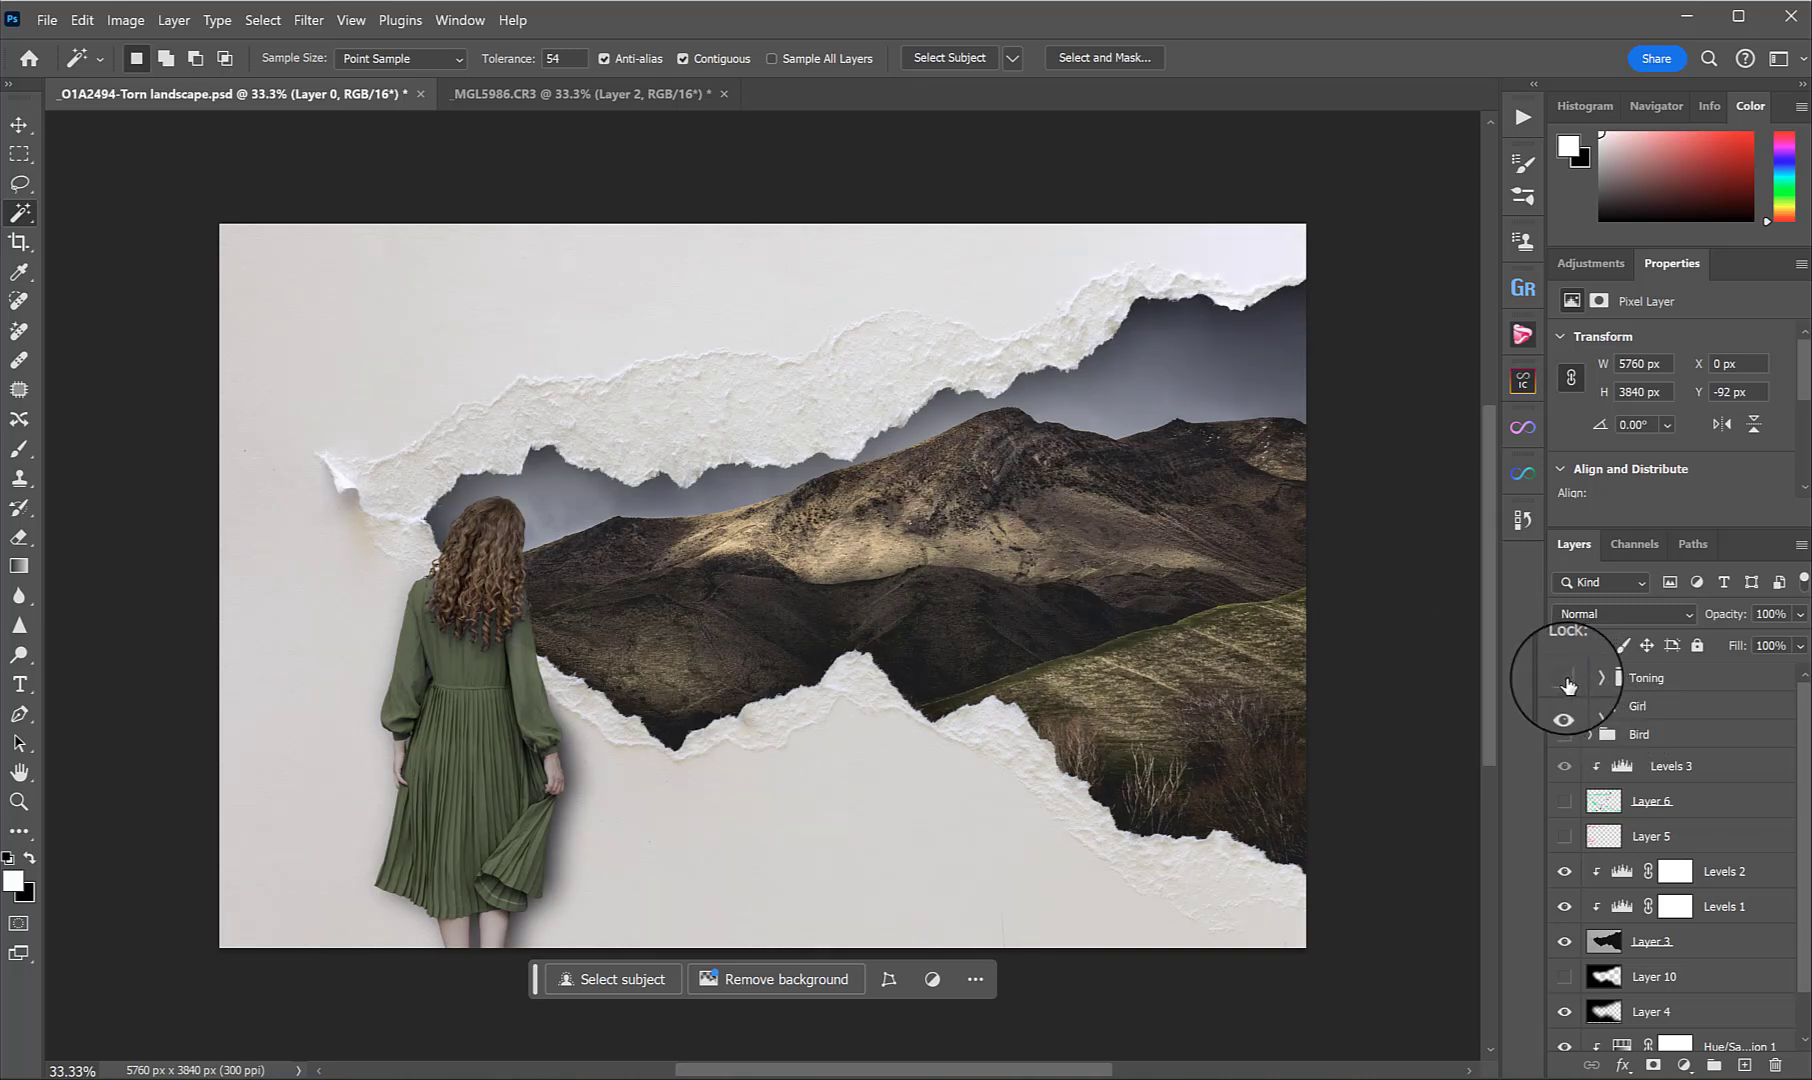
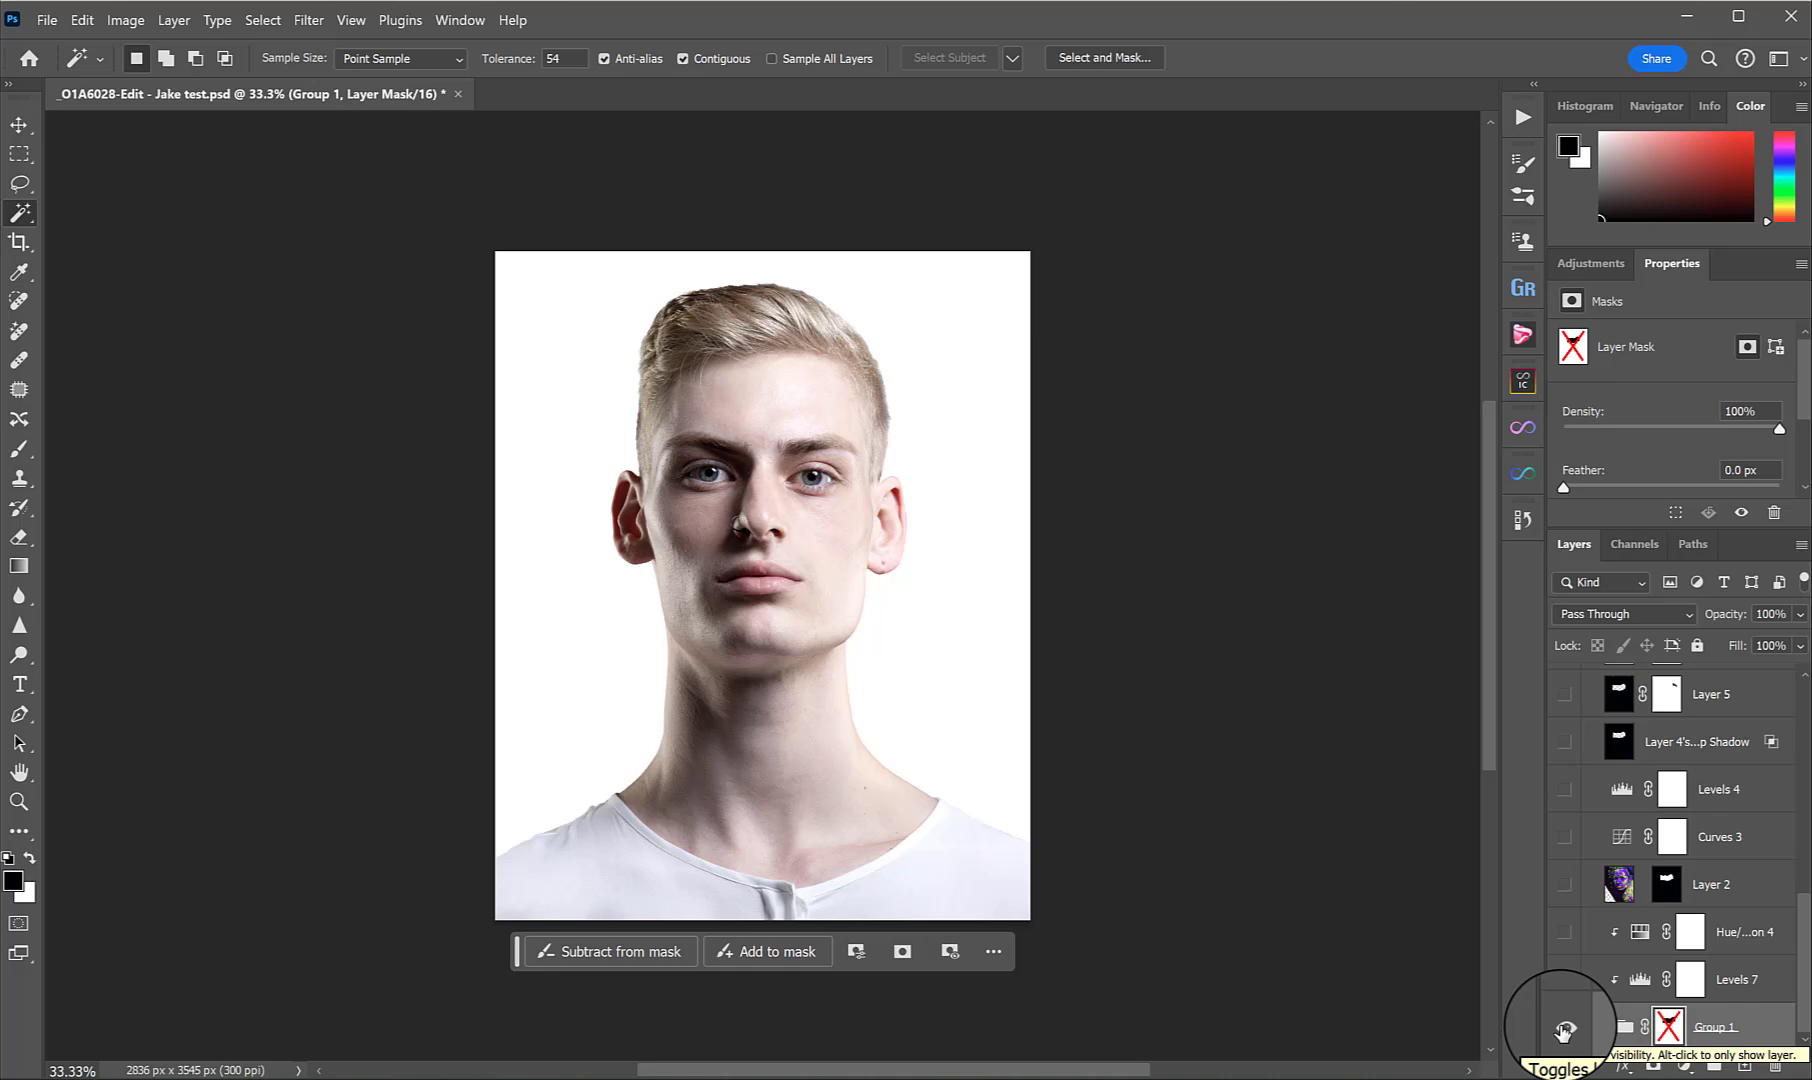
# Expand Group 1 in the portrait document and examine the Curves 2 and Layer 0 masks by disabling and re-enabling them.
pyautogui.click(1607, 1027)
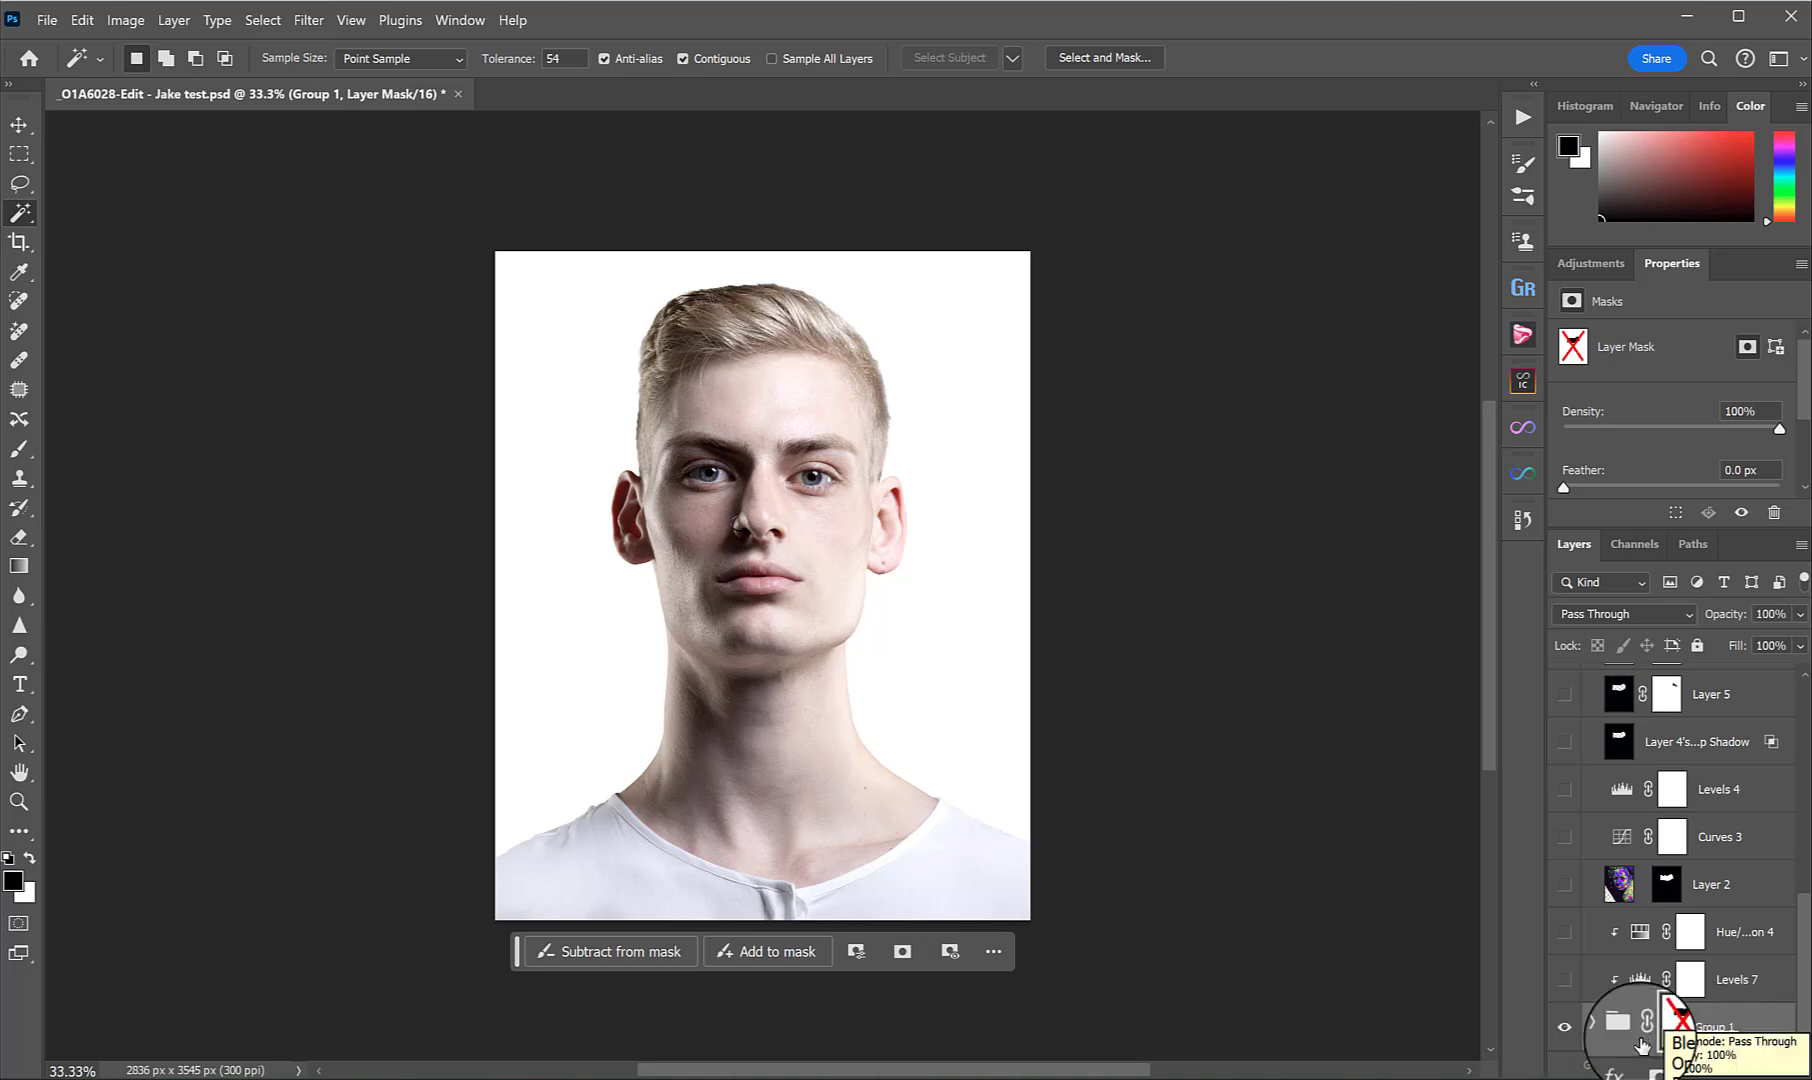
pyautogui.scroll(-2, 1690, 1020)
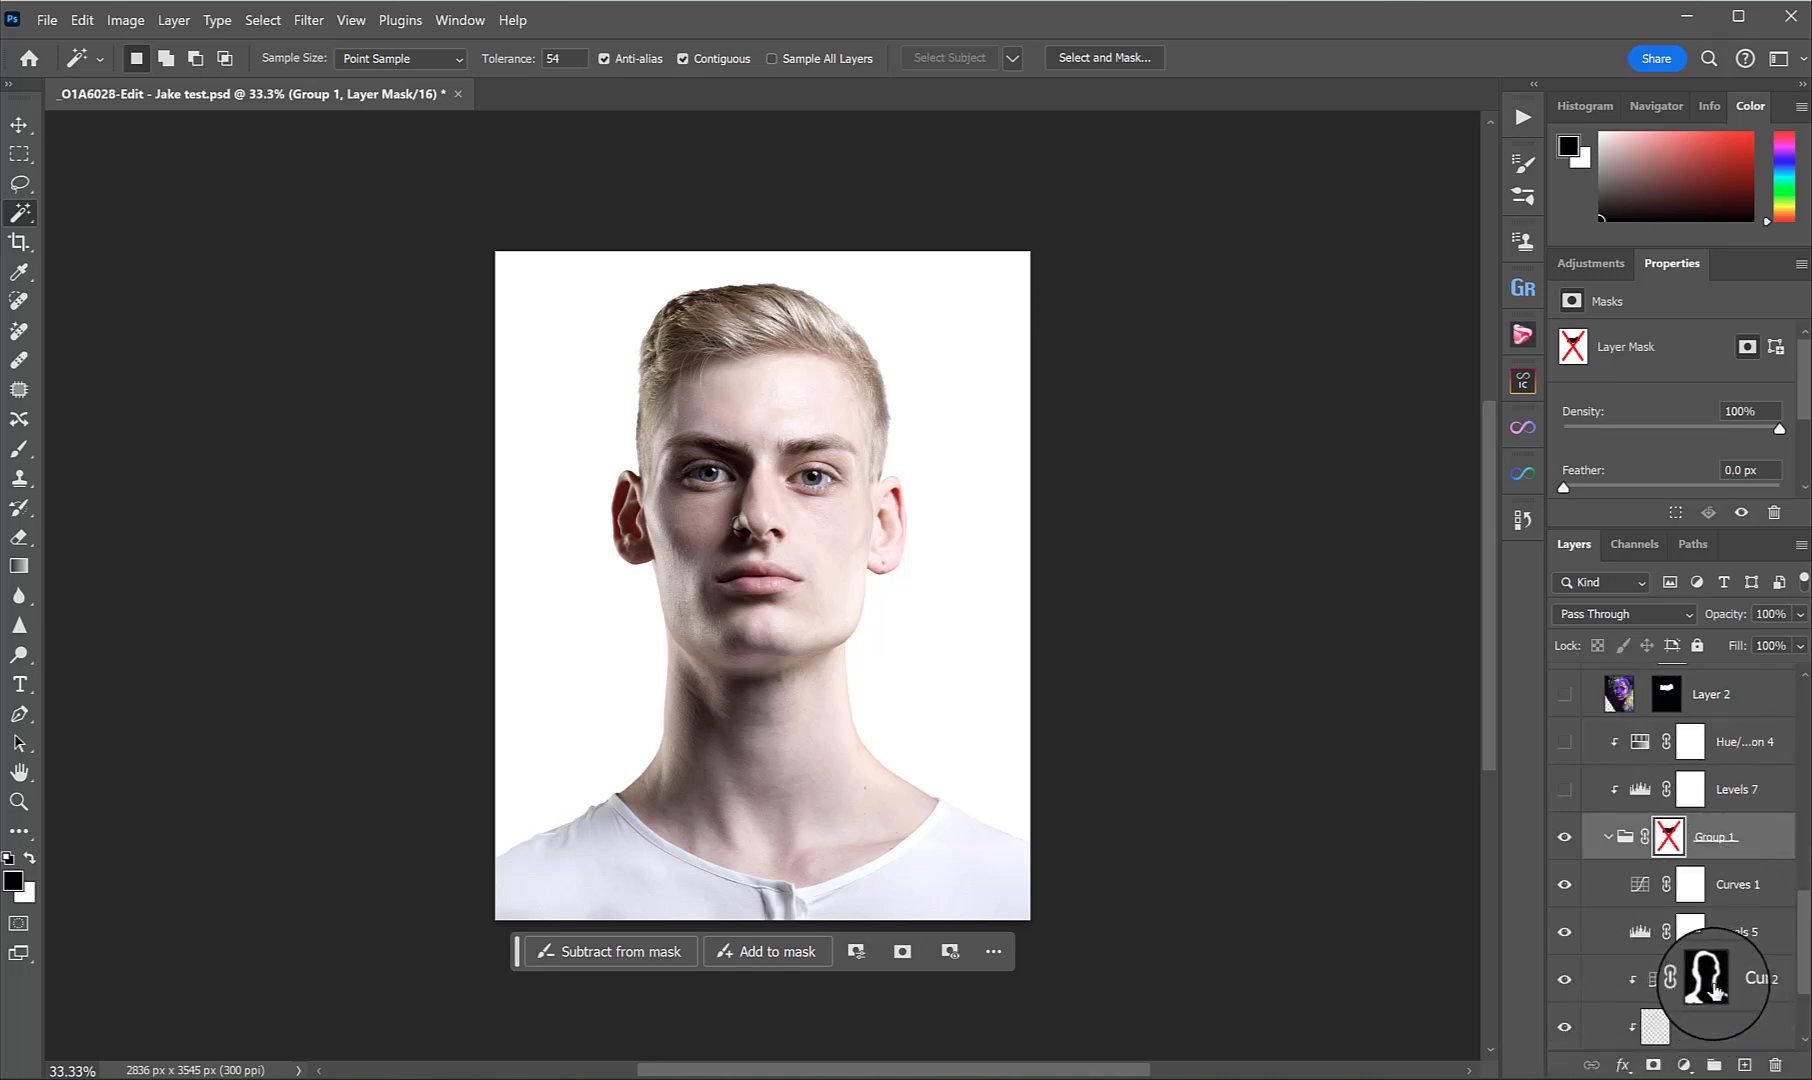
pyautogui.keyDown('shift'); pyautogui.click(1710, 984); pyautogui.keyUp('shift')
pyautogui.keyDown('shift'); pyautogui.click(1710, 984); pyautogui.keyUp('shift')
pyautogui.scroll(-2, 1700, 980)
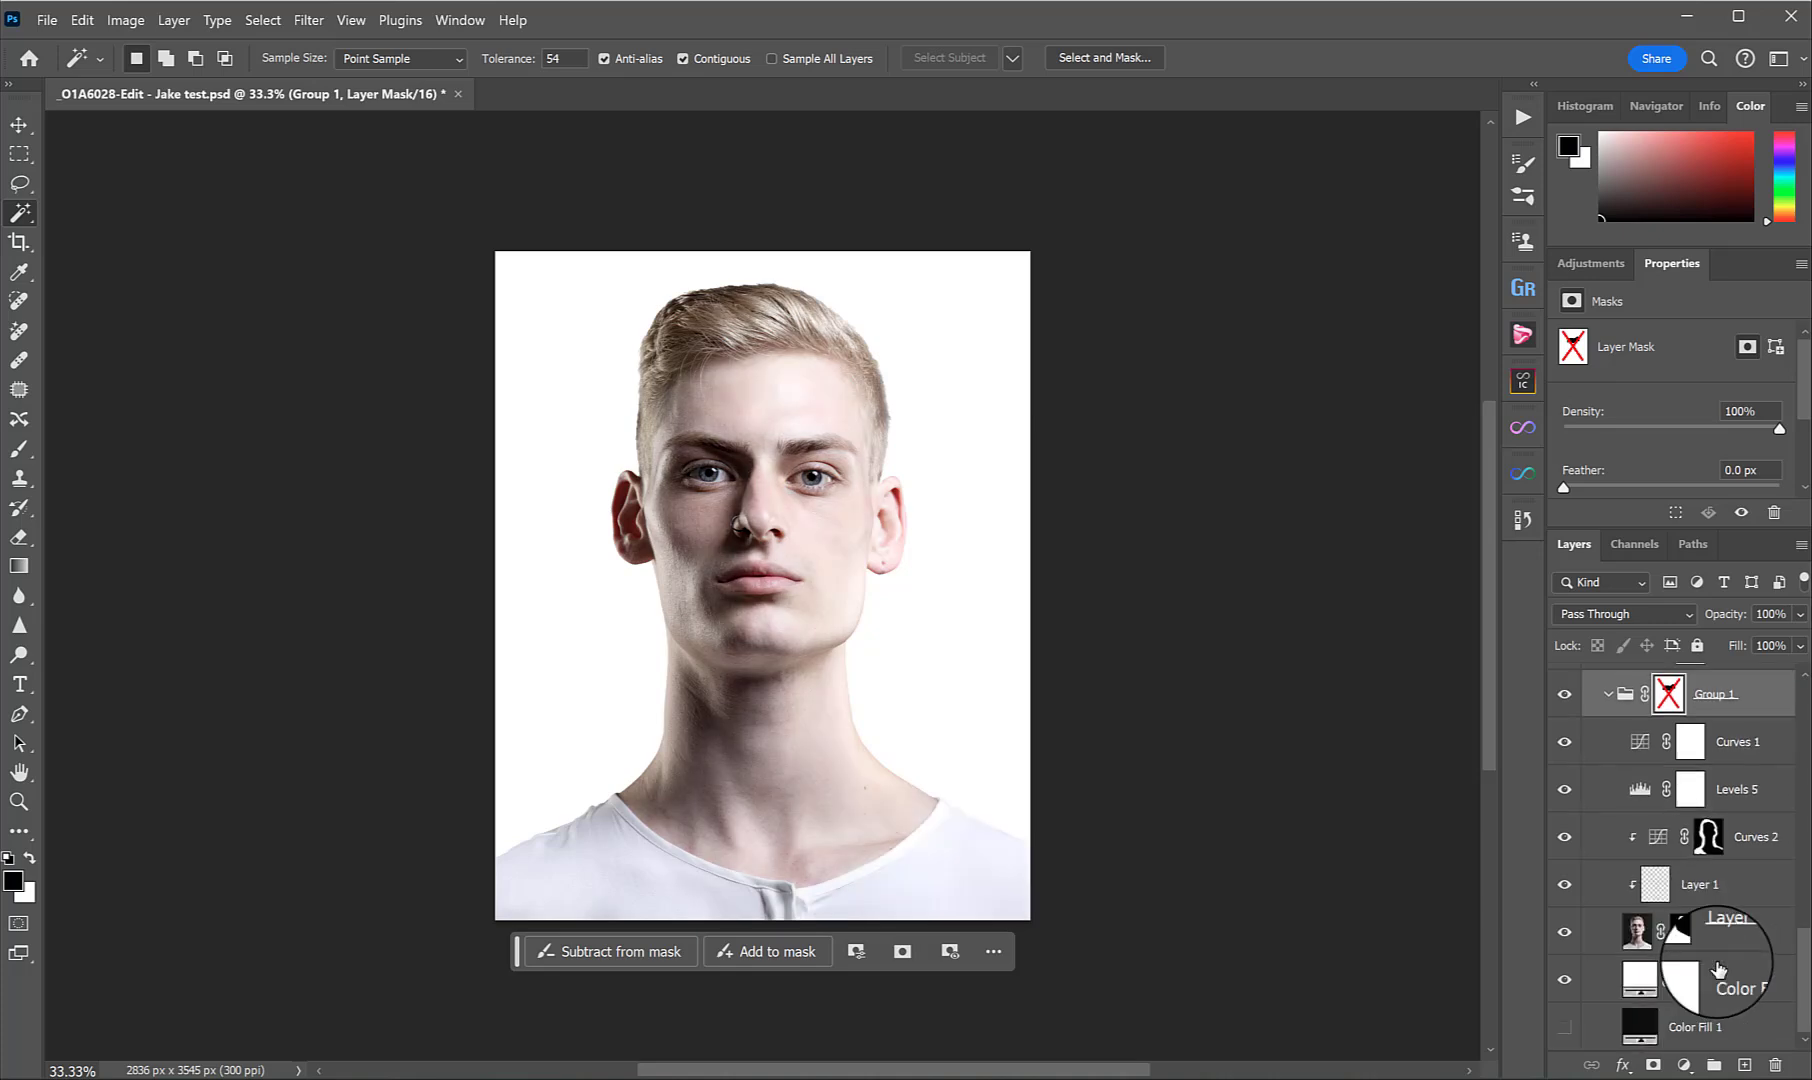
pyautogui.keyDown('shift'); pyautogui.click(1685, 932); pyautogui.keyUp('shift')
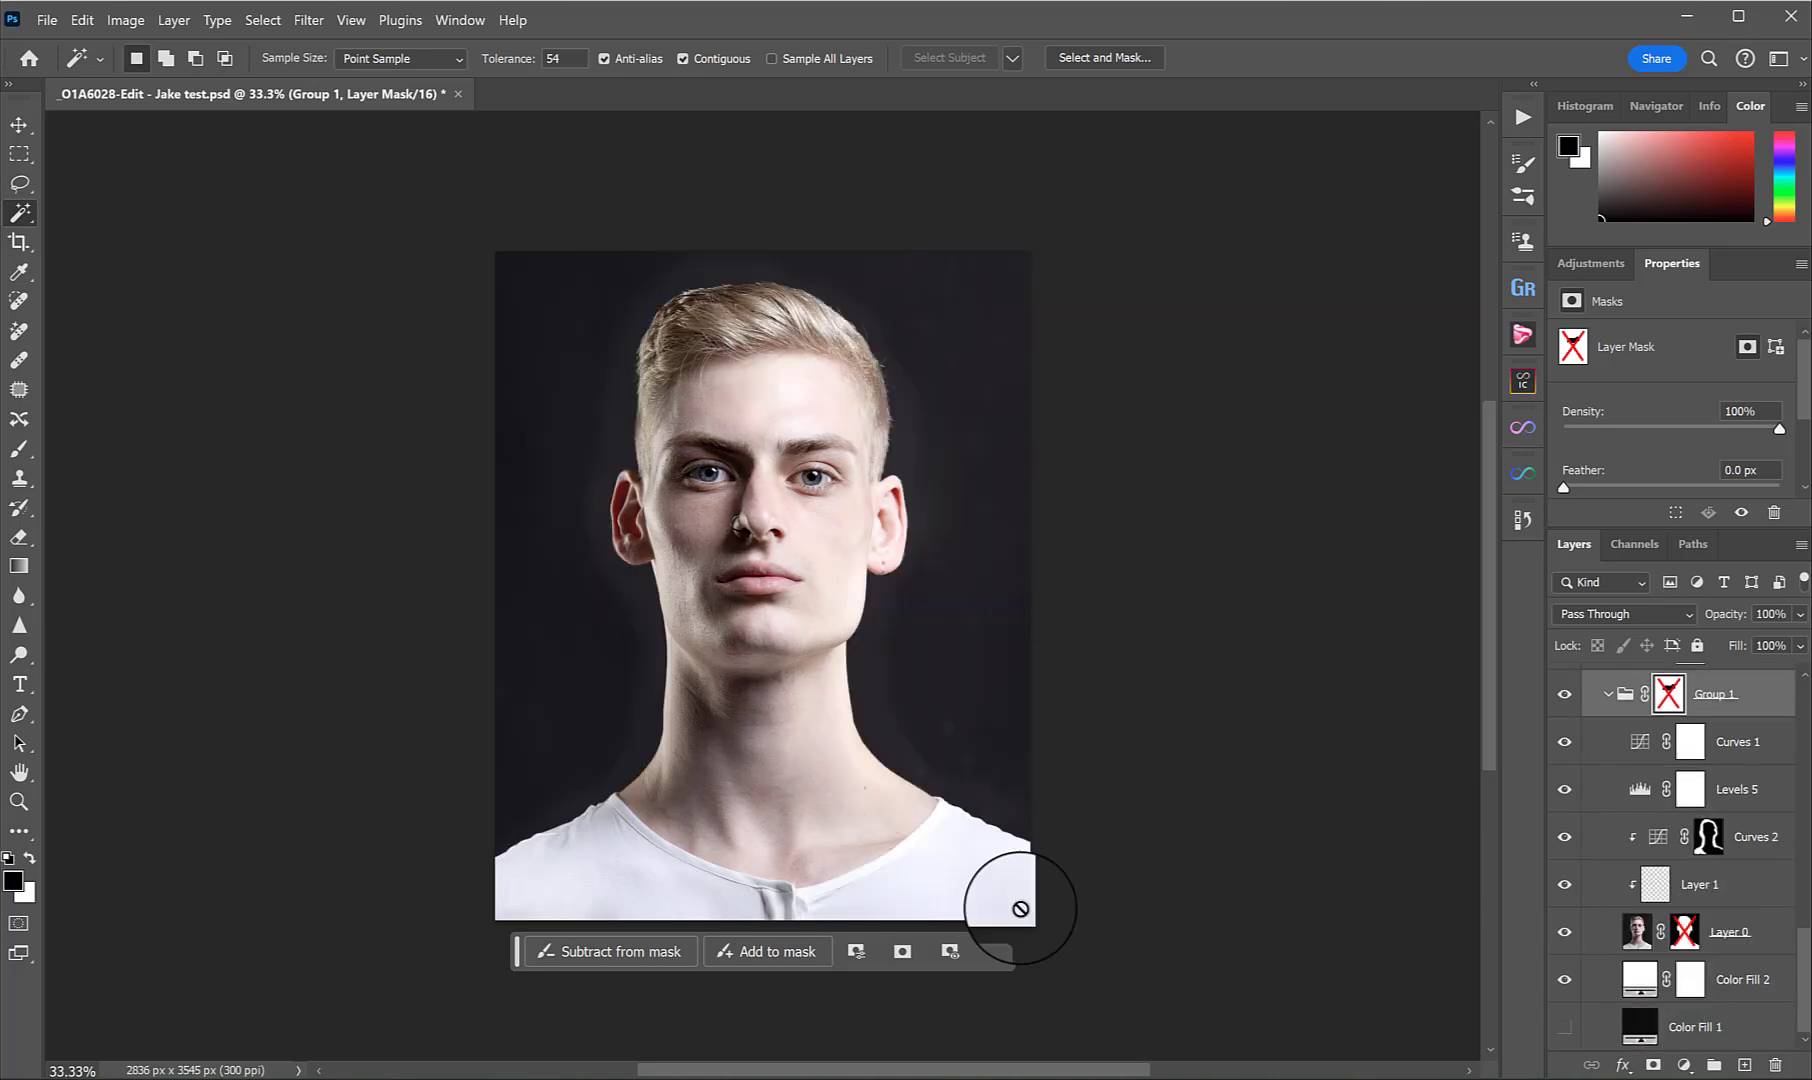
pyautogui.keyDown('shift'); pyautogui.click(1686, 935); pyautogui.keyUp('shift')
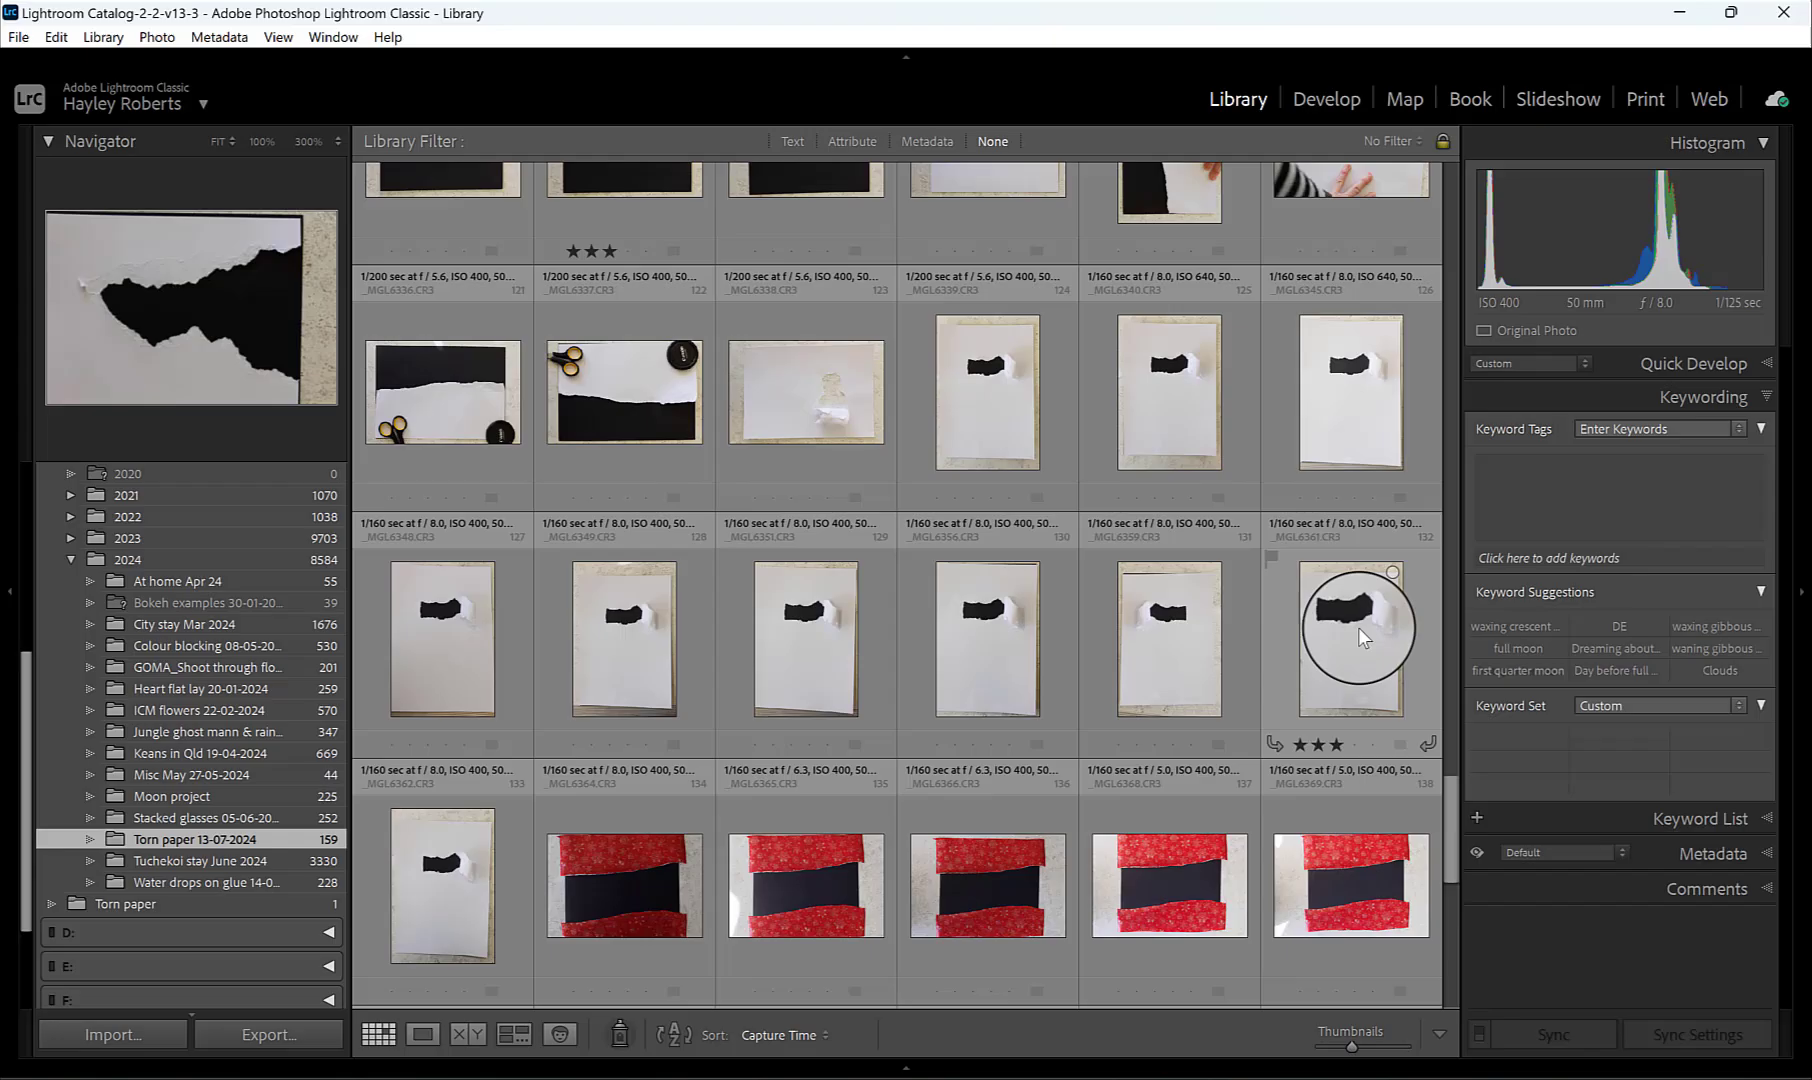
# In Lightroom Classic, choose the three-star torn-paper photo _MGL6361.CR3 and open it in Photoshop for editing.
pyautogui.doubleClick(1358, 627)
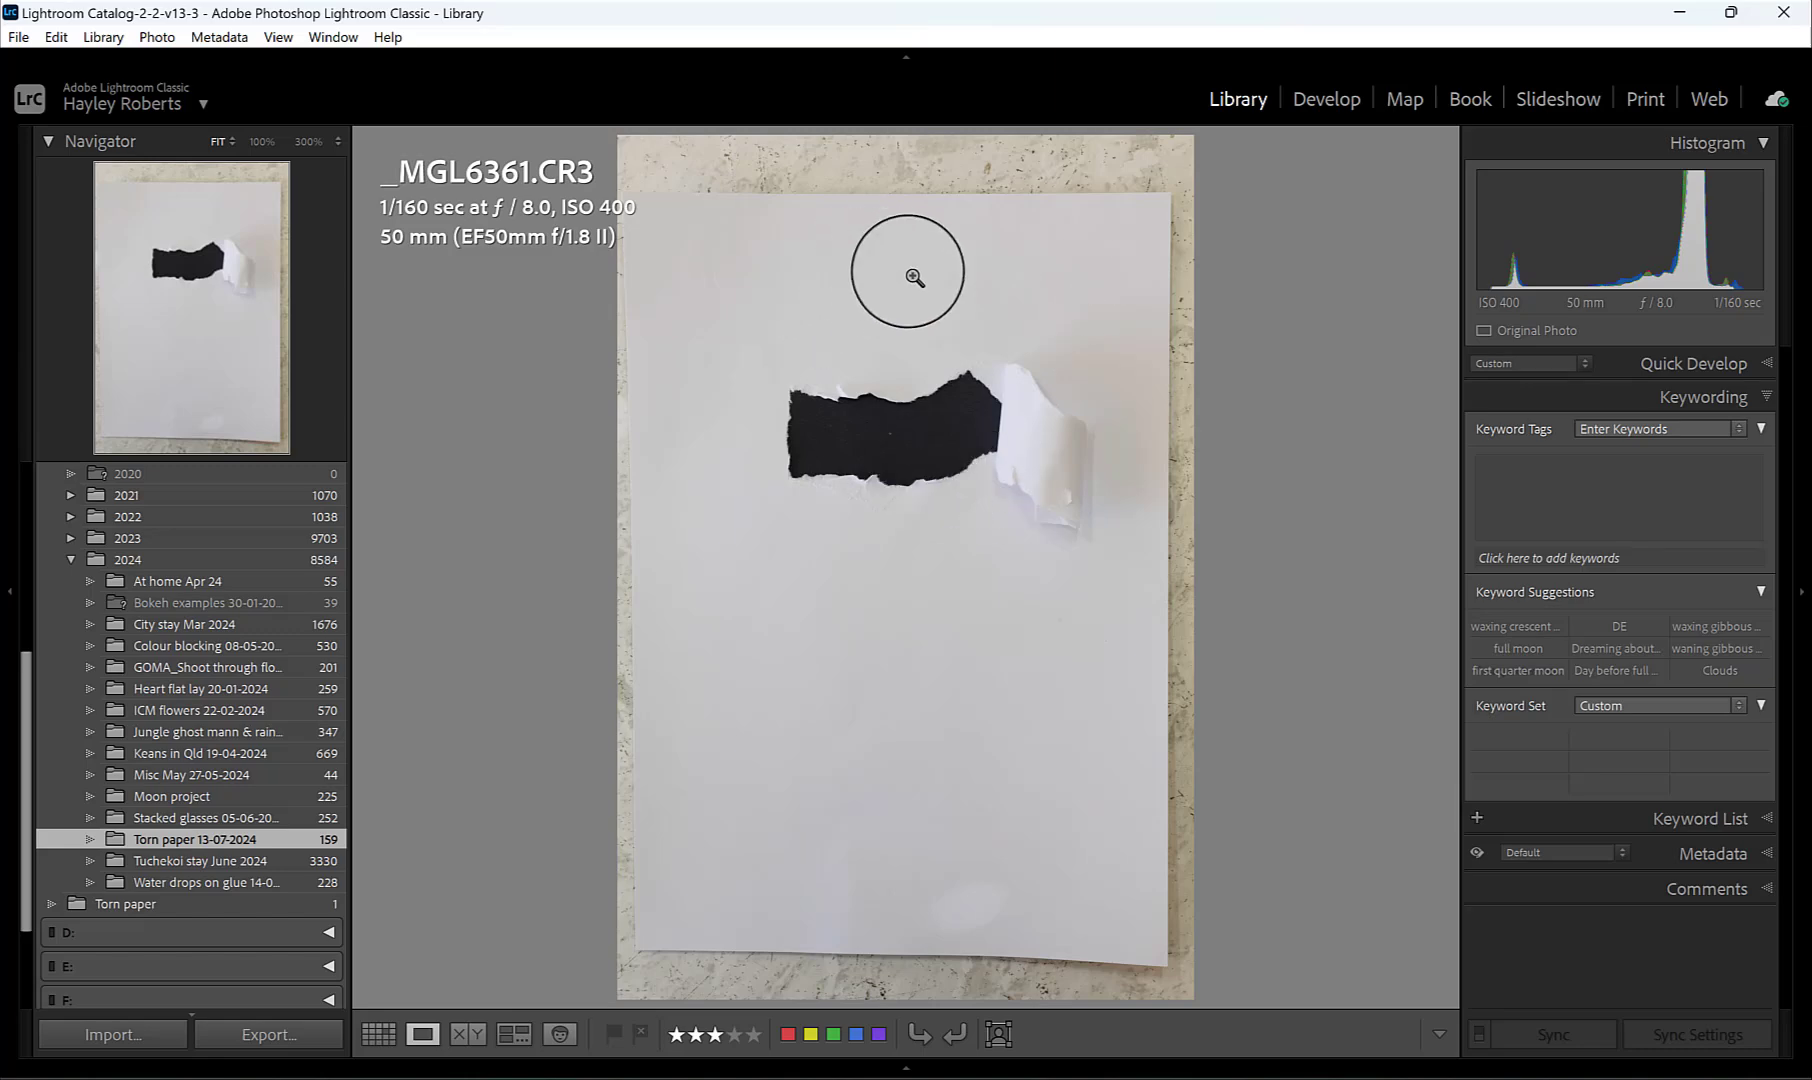
pyautogui.click(157, 37)
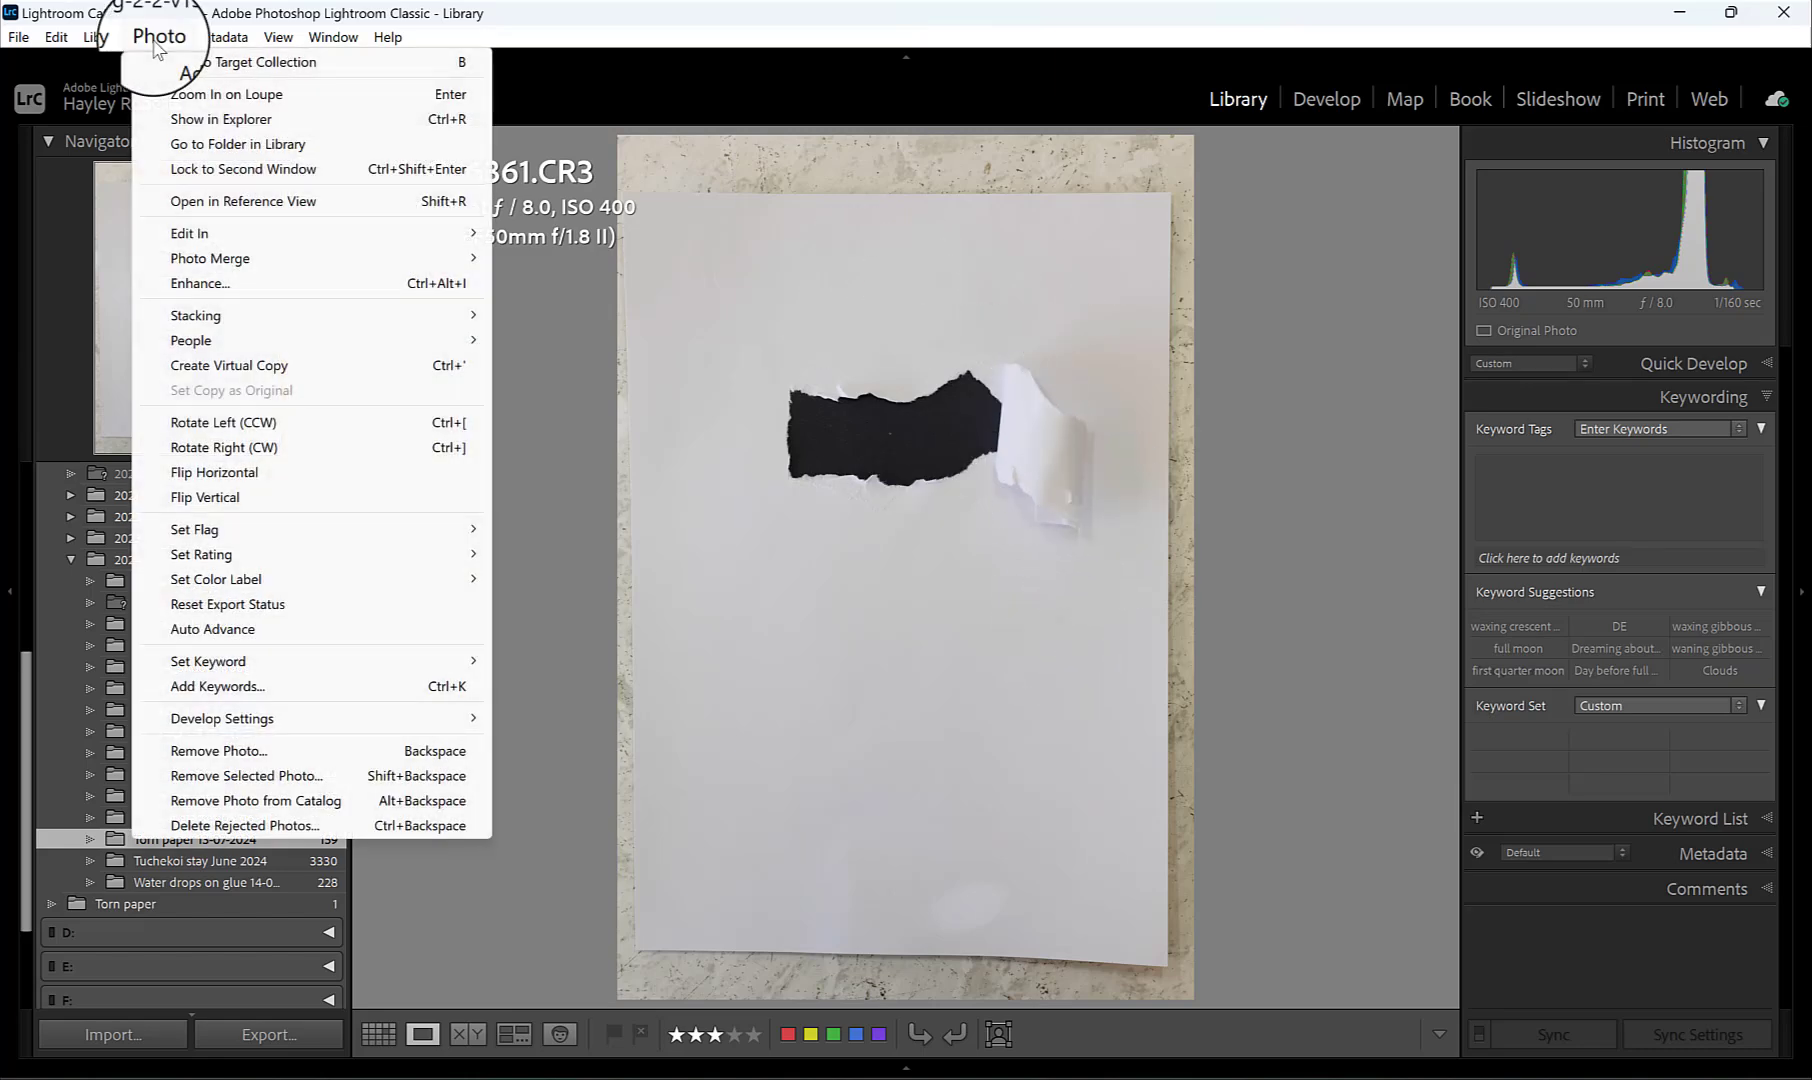
pyautogui.click(48, 18)
pyautogui.click(103, 37)
pyautogui.moveTo(157, 40)
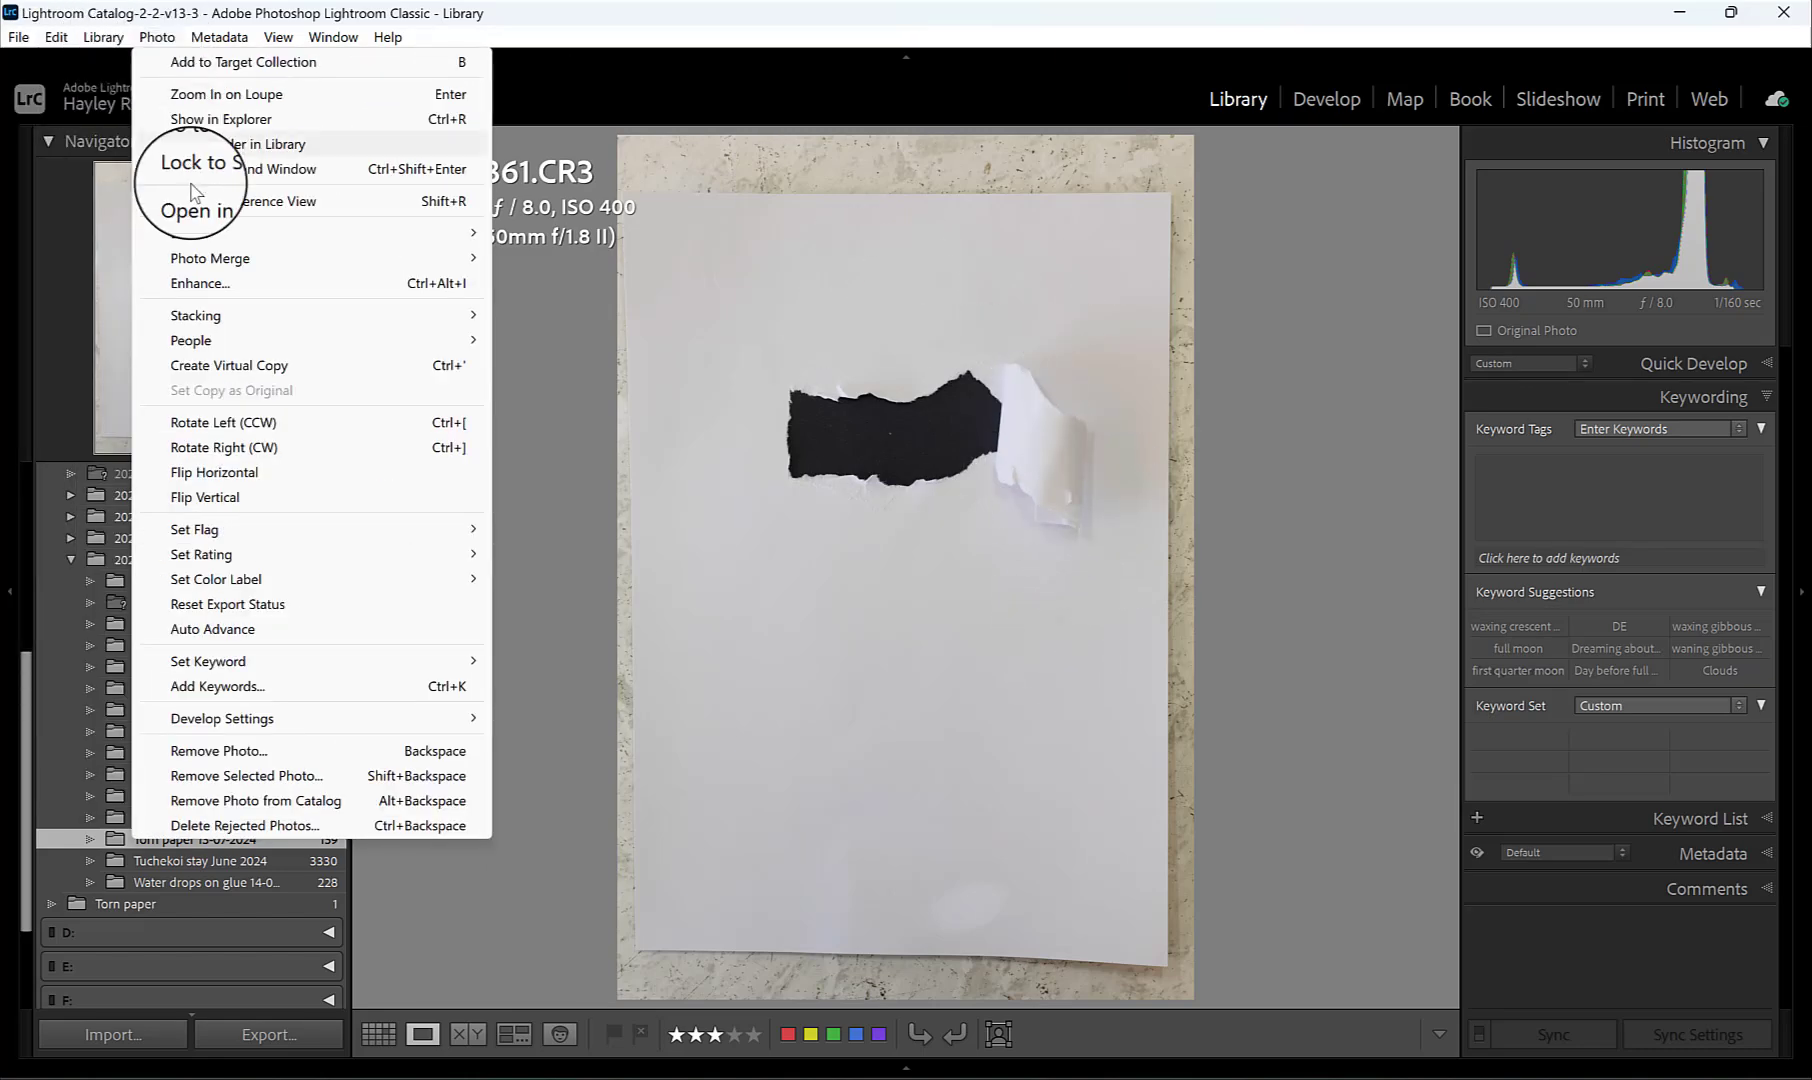
pyautogui.moveTo(190, 235)
pyautogui.click(651, 240)
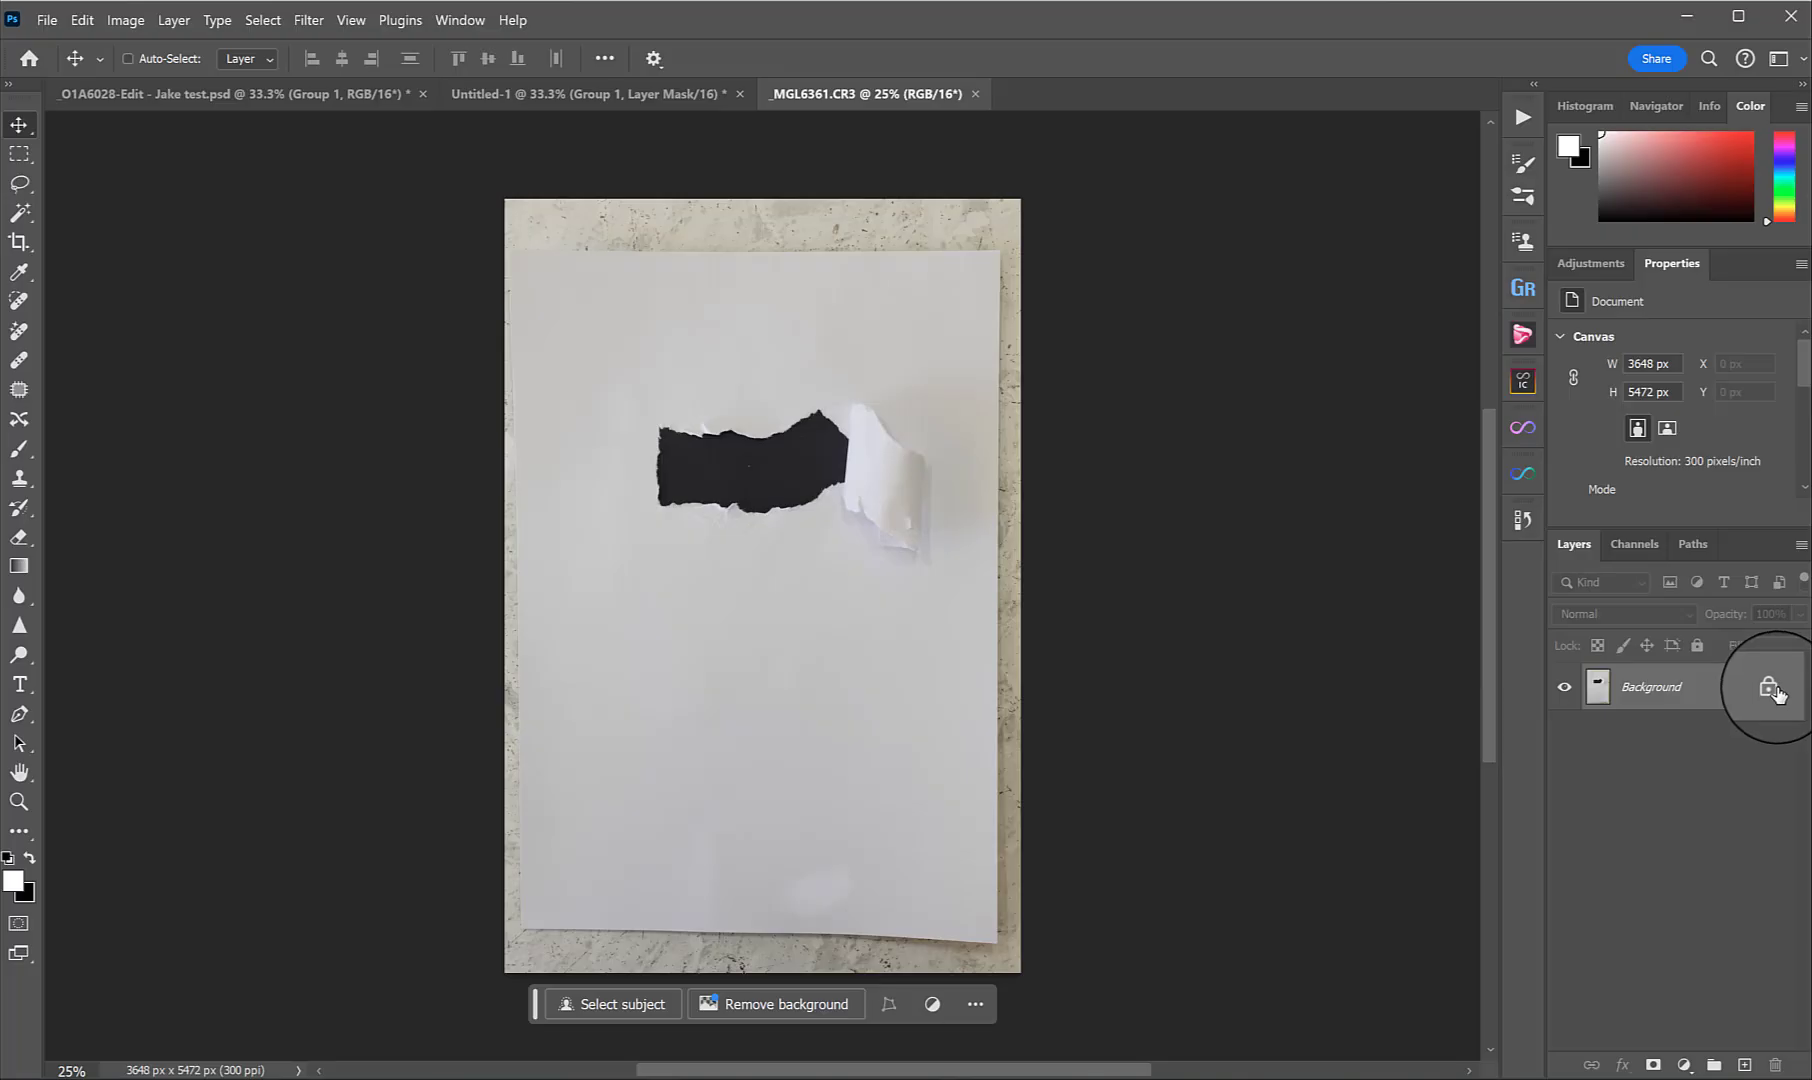
# Unlock the Background layer of _MGL6361.CR3 and bring the torn paper into the Untitled-1 document above the portrait.
pyautogui.click(1768, 688)
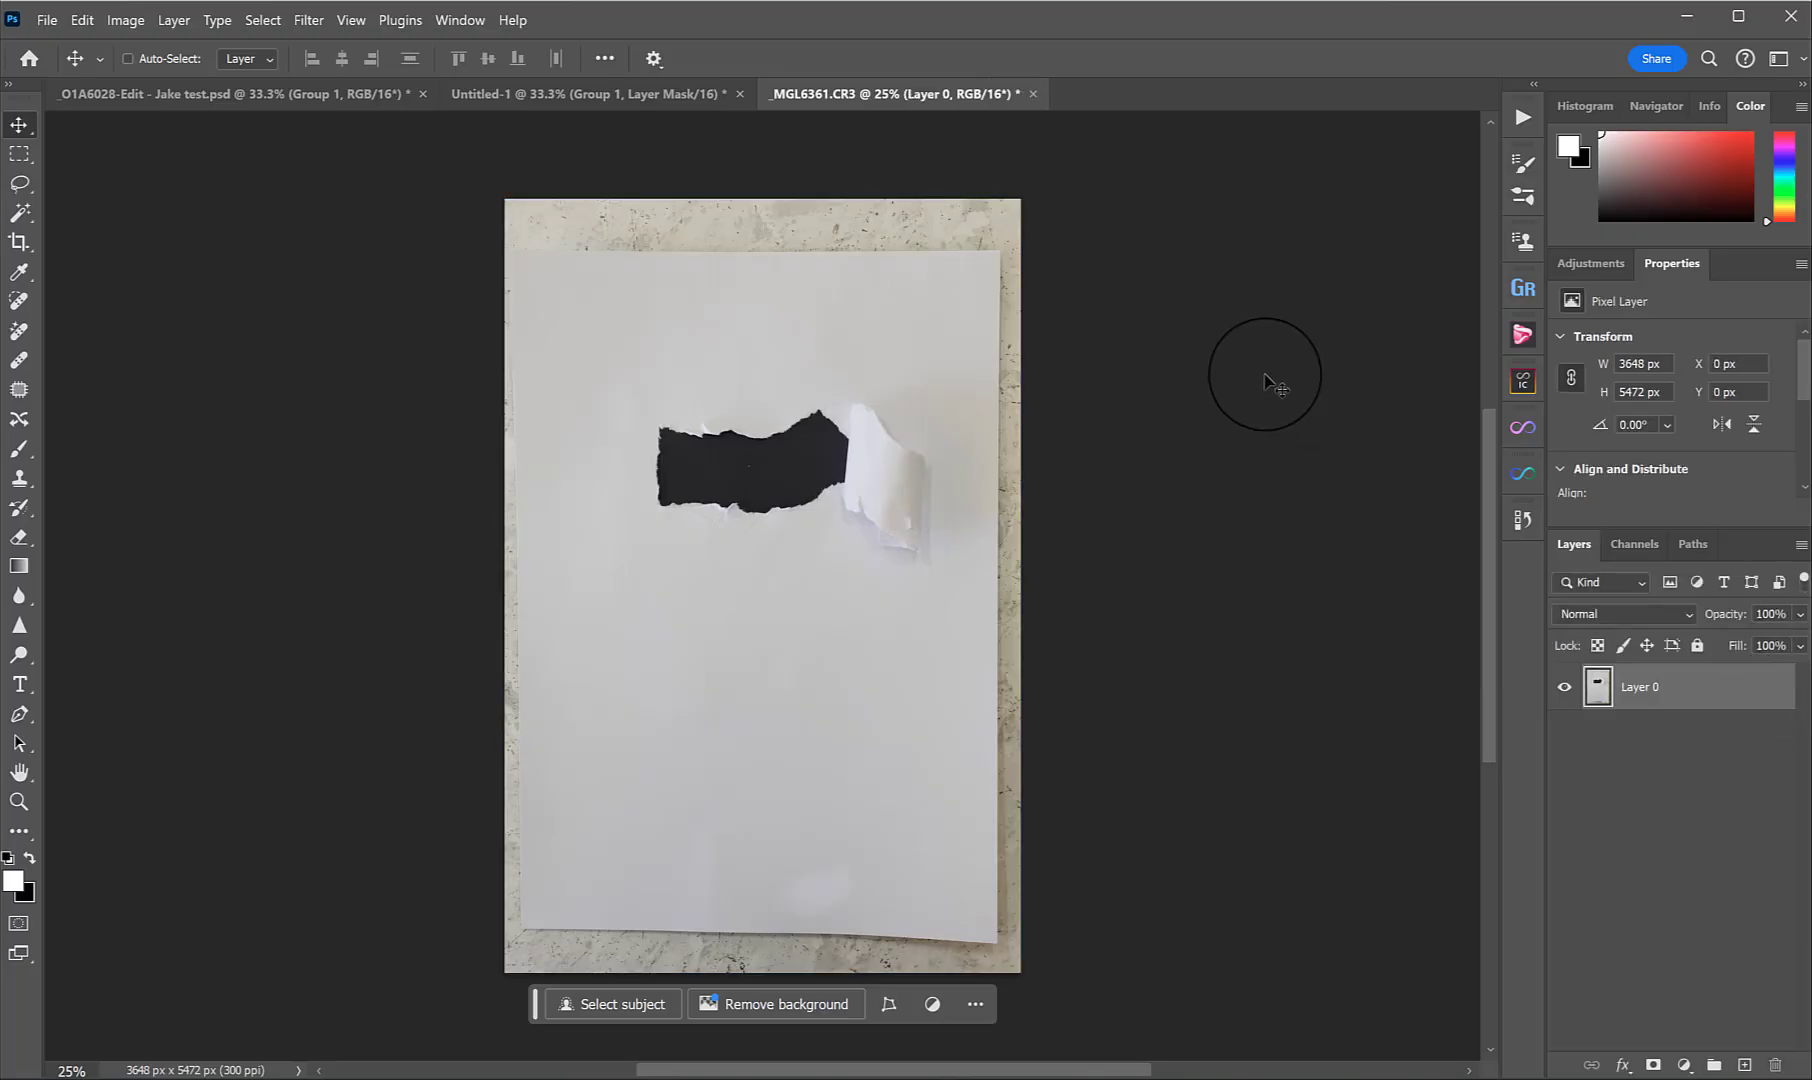
pyautogui.moveTo(515, 93); pyautogui.dragTo(1166, 474)
pyautogui.moveTo(936, 459); pyautogui.dragTo(851, 309)
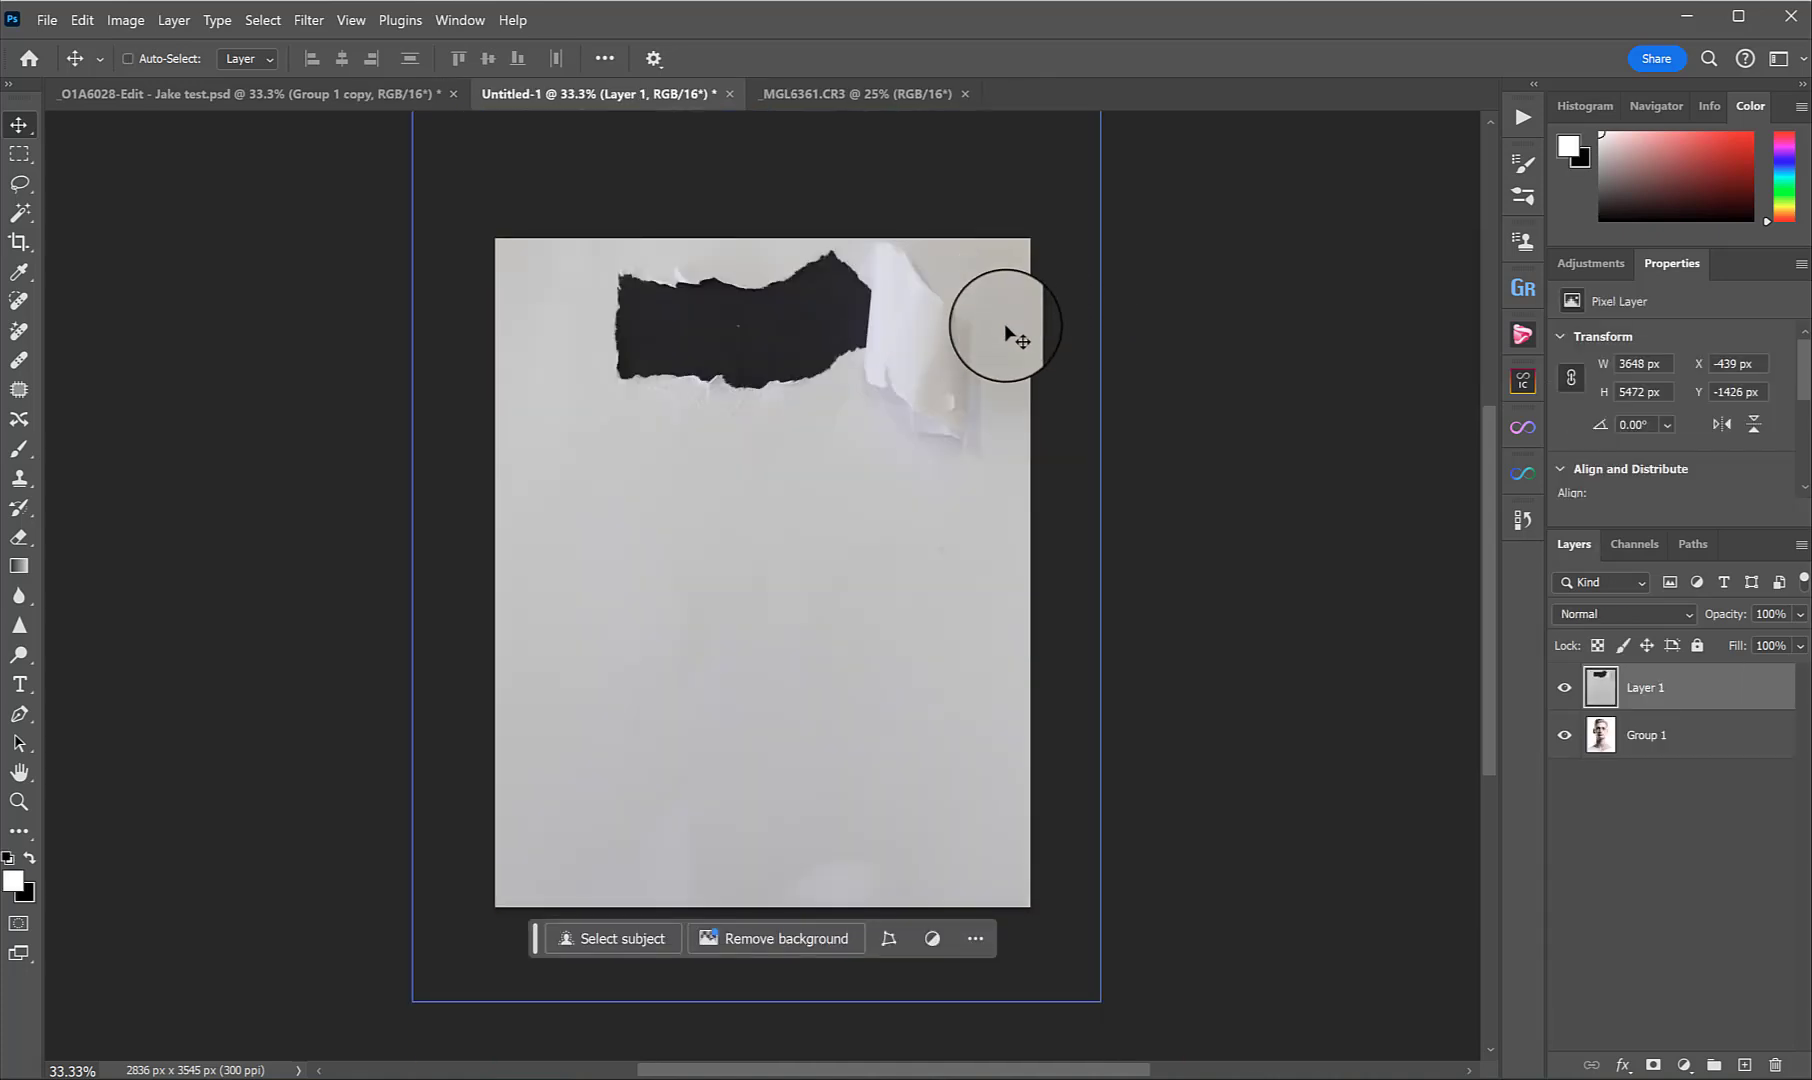
# Lower the torn-paper layer's opacity to 58% and move its black opening over the man's eyes.
pyautogui.moveTo(1737, 622); pyautogui.dragTo(1546, 573)
pyautogui.moveTo(841, 324); pyautogui.dragTo(864, 470)
# Scale the torn-paper layer to 96.72%, keep its opening over the man's eyes, and restore the layer's opacity to 100%.
pyautogui.hotkey('ctrl', 't')
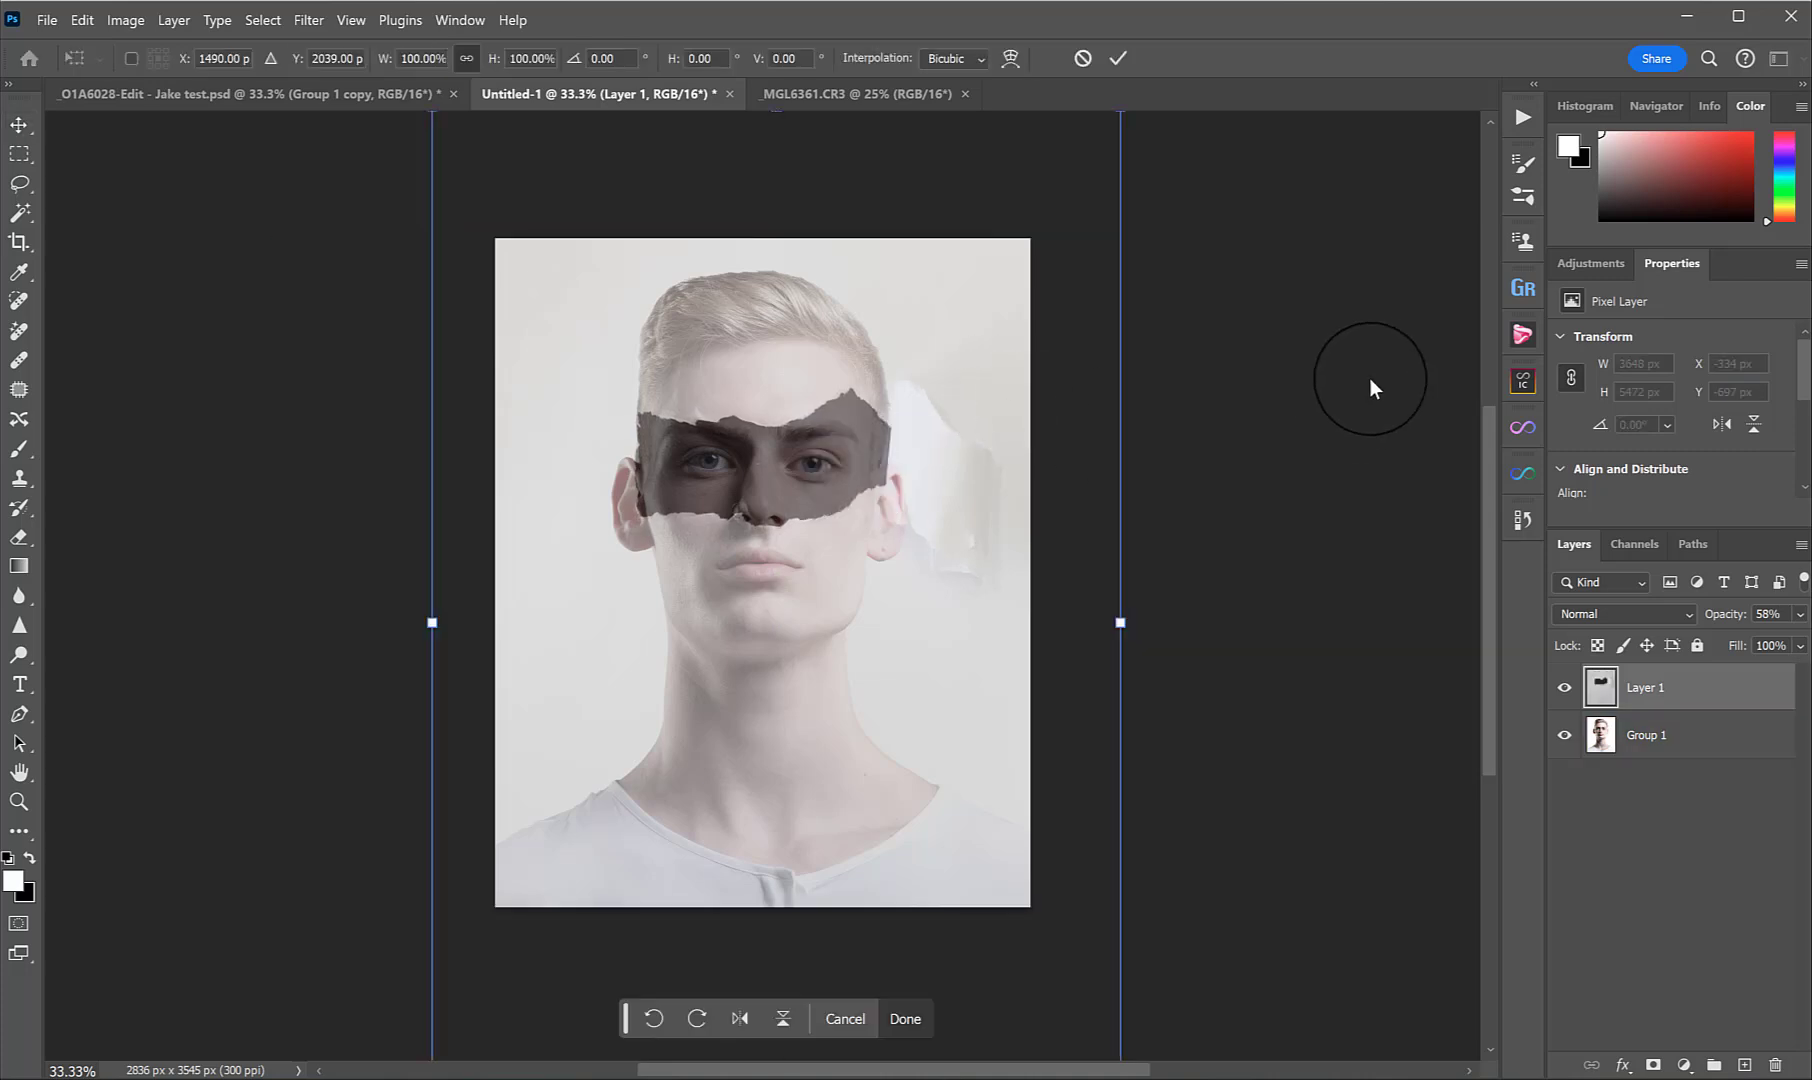
pyautogui.scroll(1, 1370, 376)
pyautogui.moveTo(1119, 163); pyautogui.dragTo(1109, 177)
pyautogui.moveTo(429, 170); pyautogui.dragTo(452, 202)
pyautogui.moveTo(820, 565); pyautogui.dragTo(883, 492)
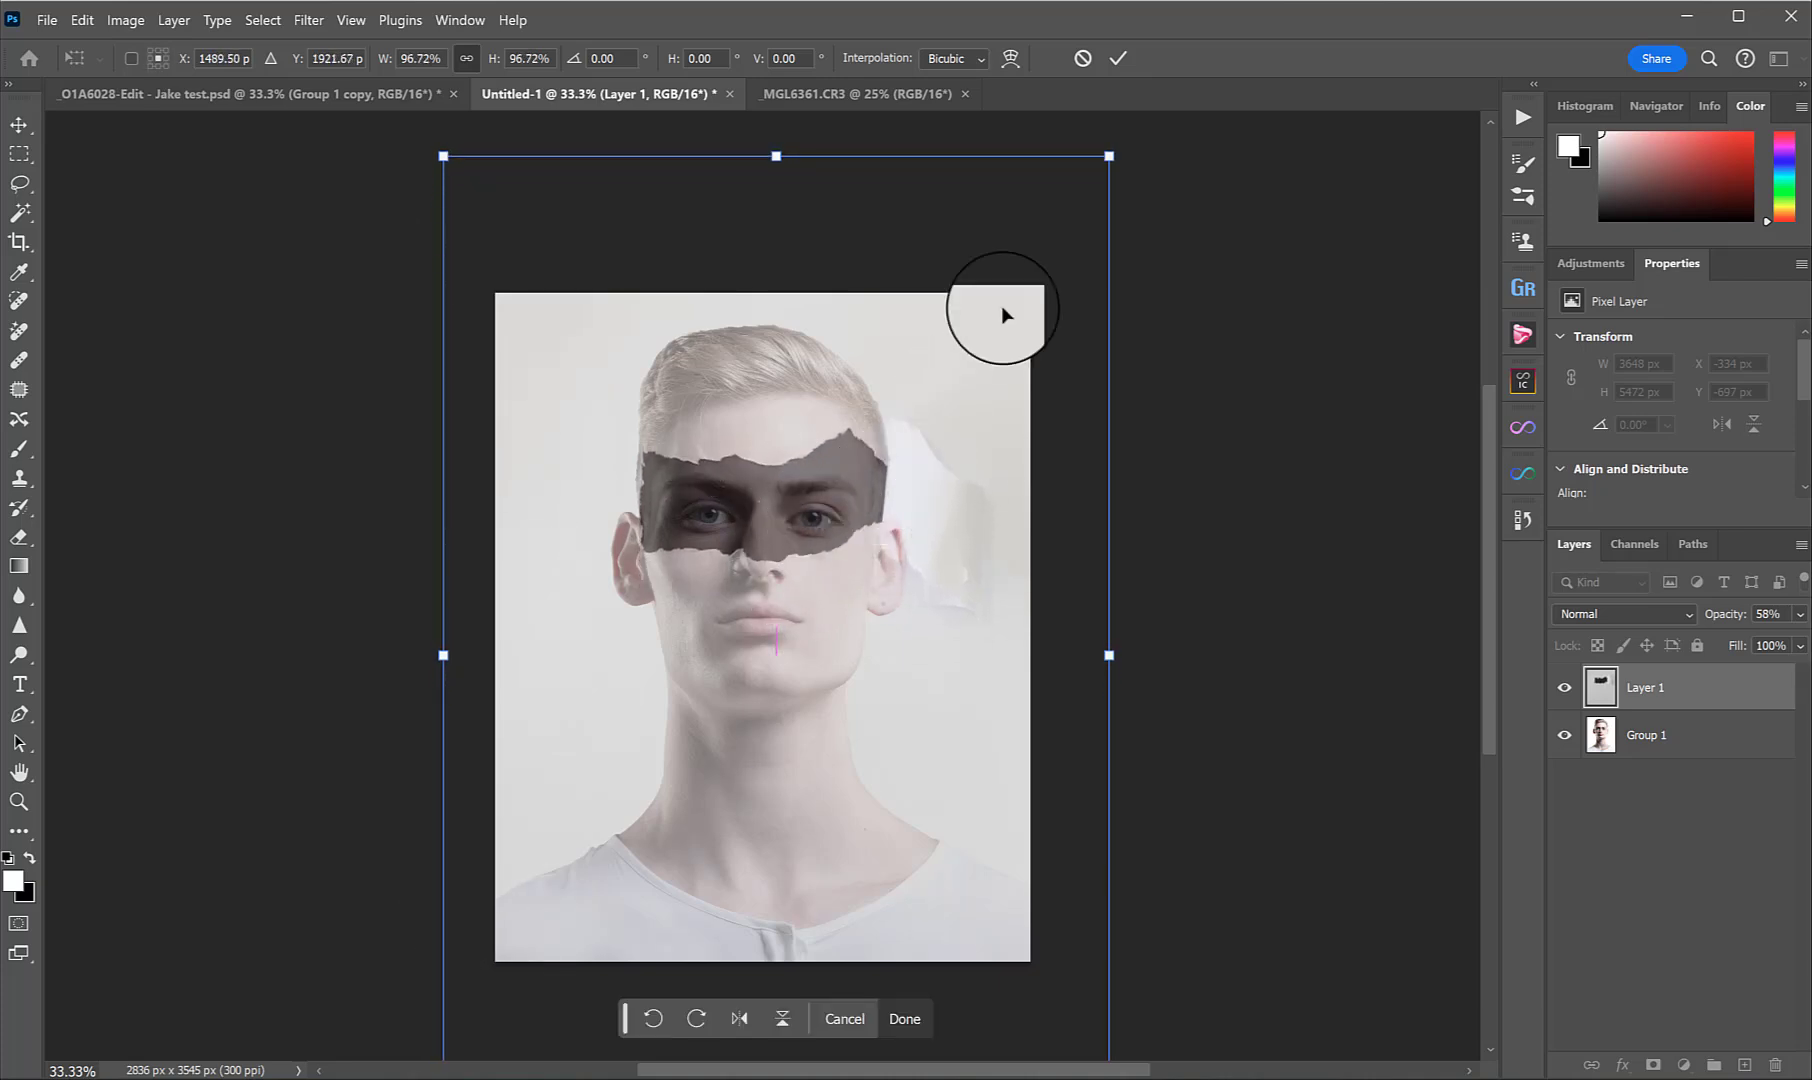
pyautogui.click(1118, 62)
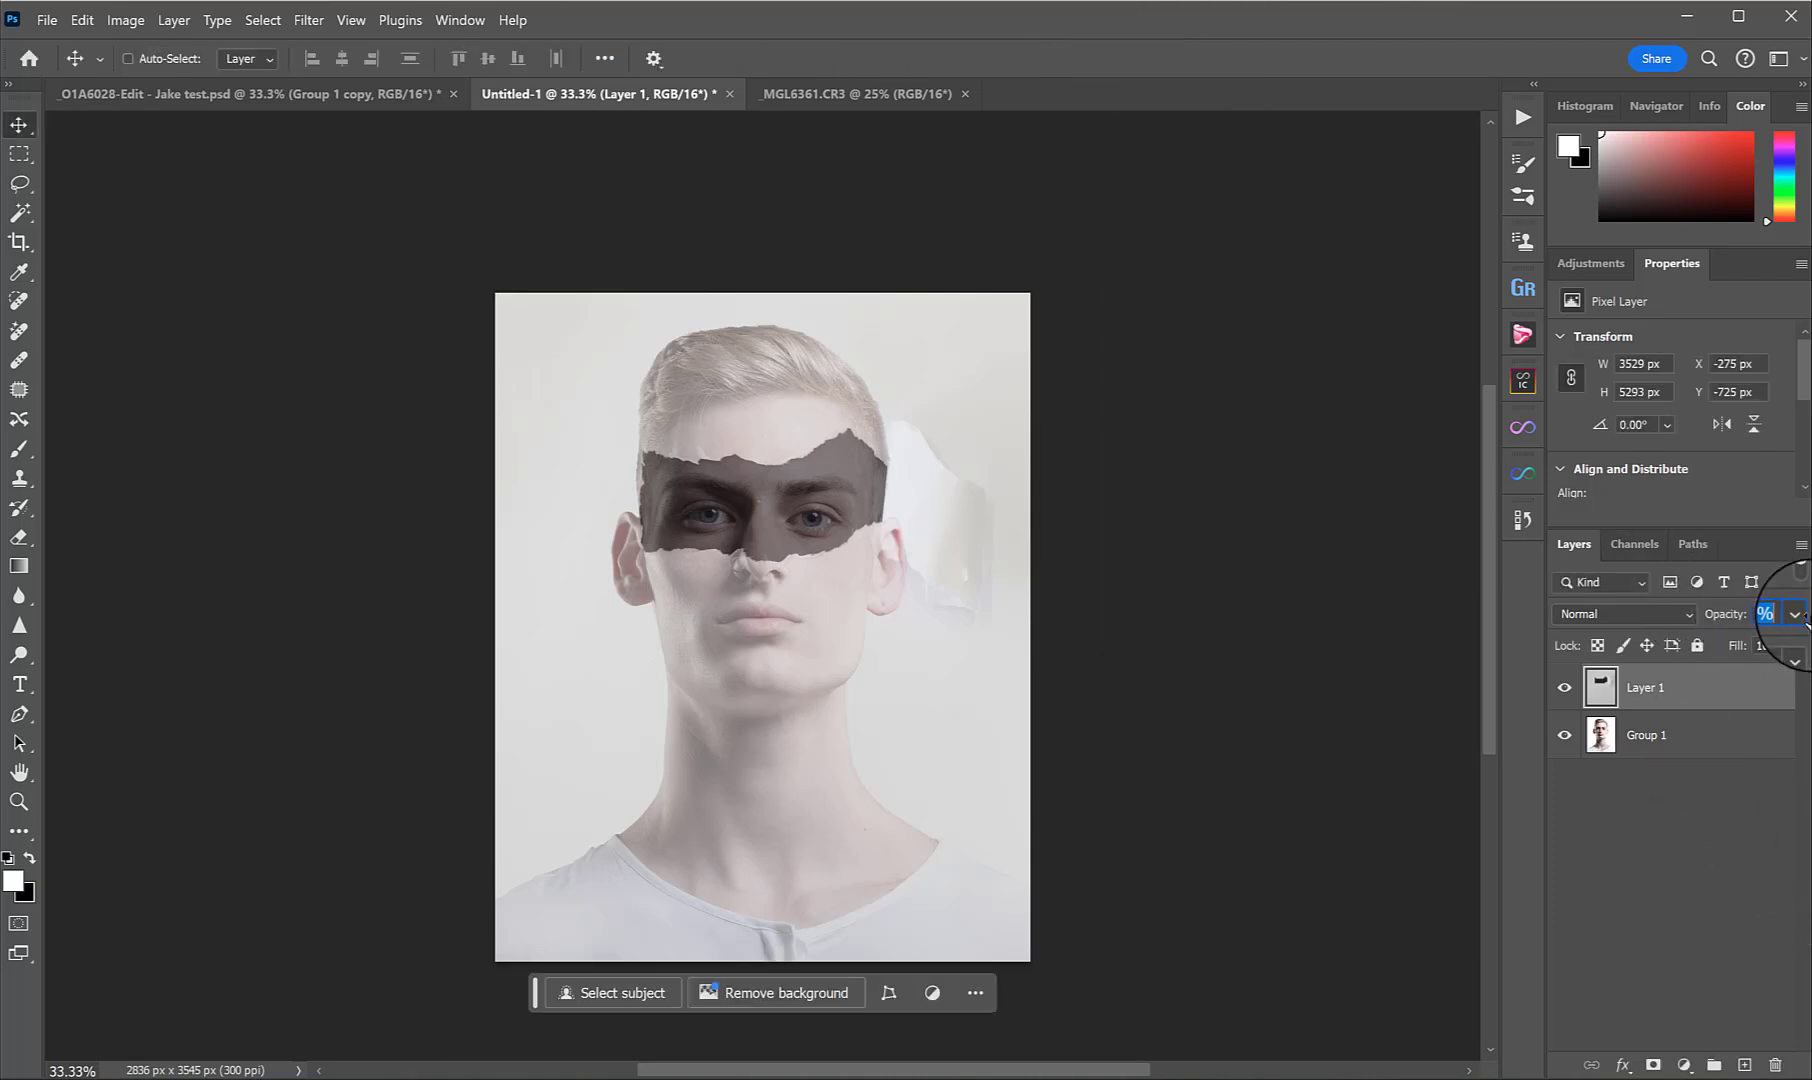
pyautogui.press('0')
# Try selecting the paper's black opening with the Magic Wand tool at a tolerance of 62, and deselect it.
pyautogui.press('w')
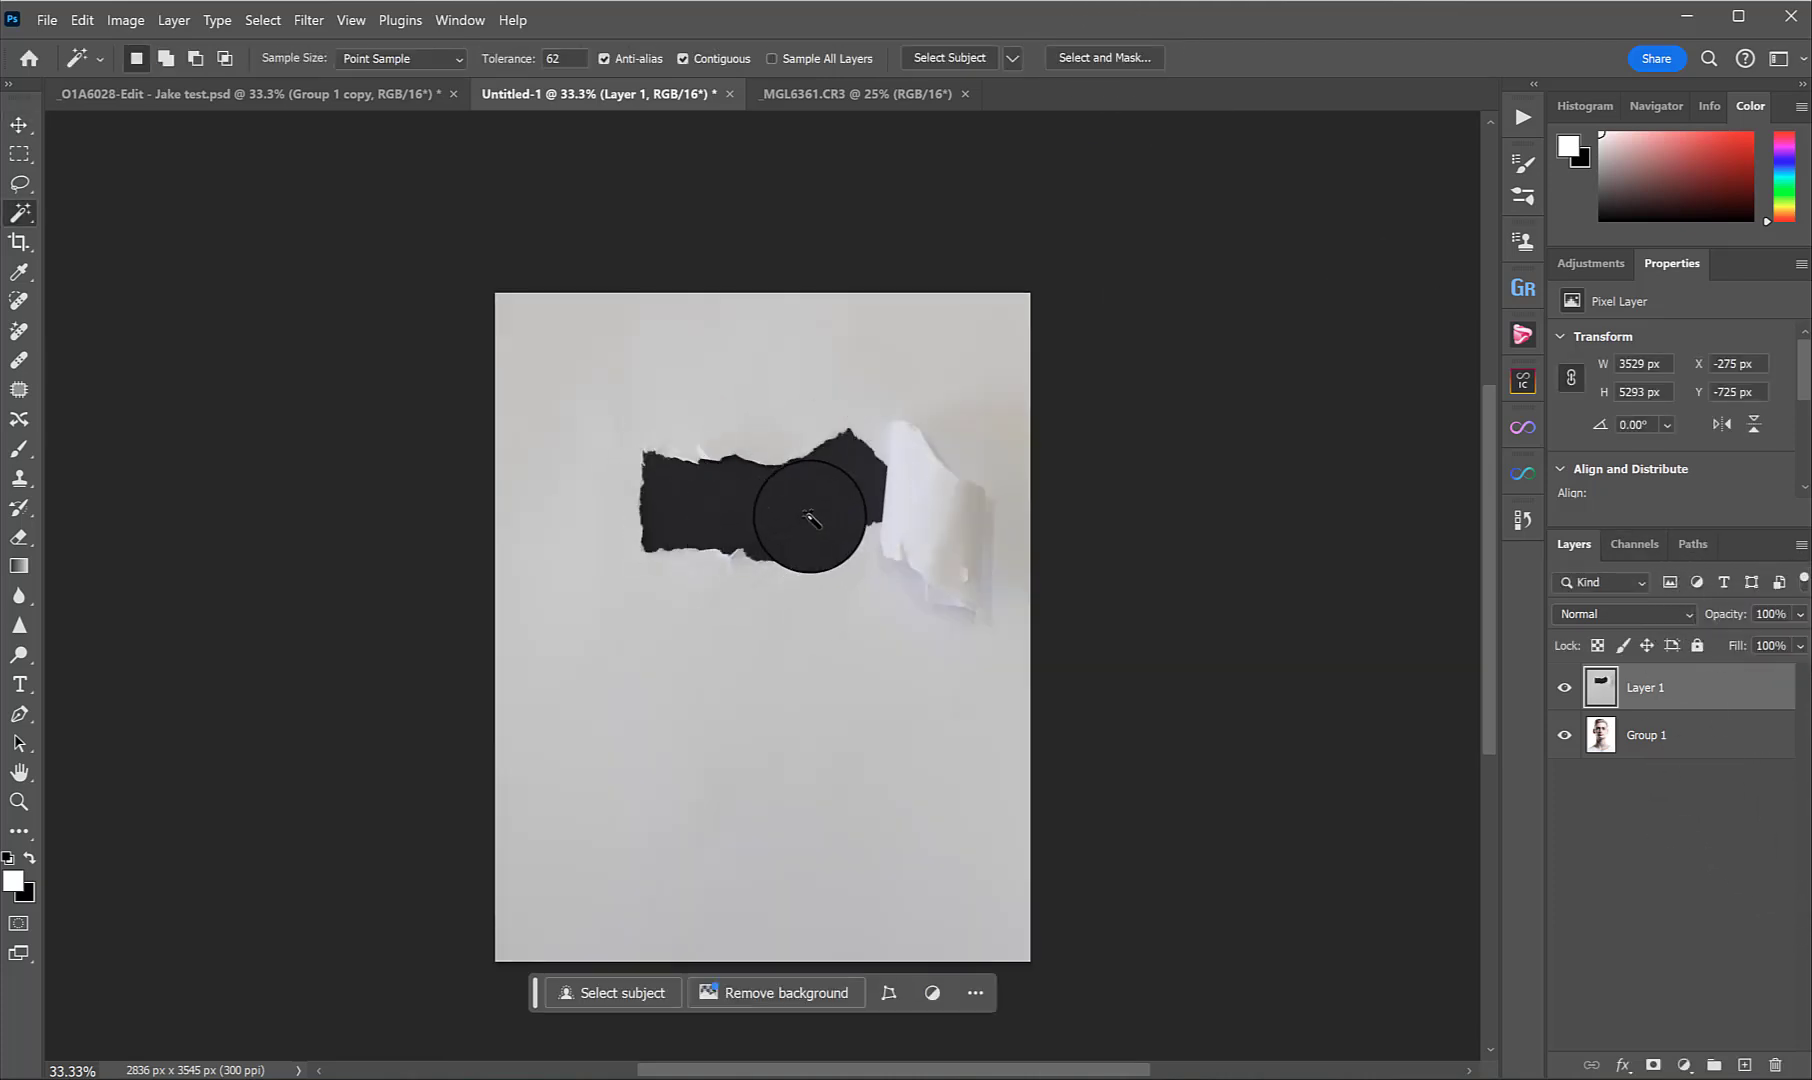
pyautogui.click(830, 506)
pyautogui.click(1120, 578)
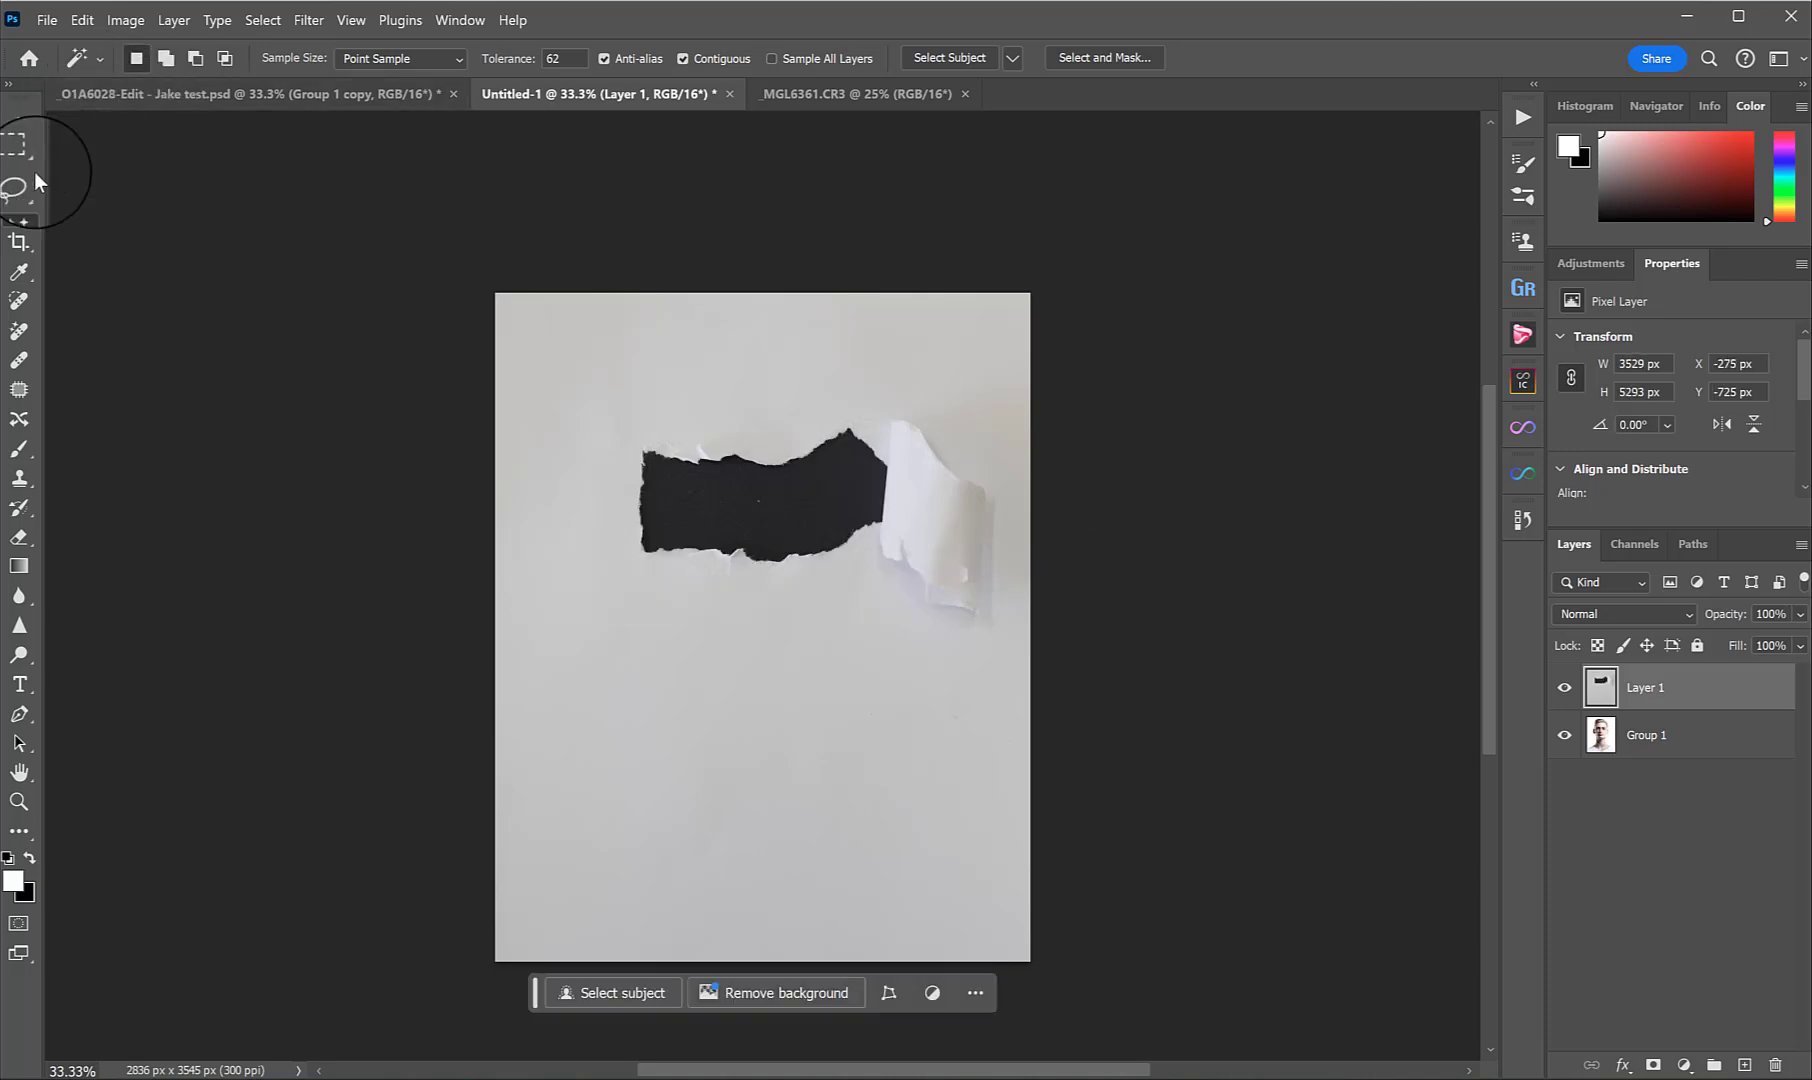
pyautogui.click(17, 214)
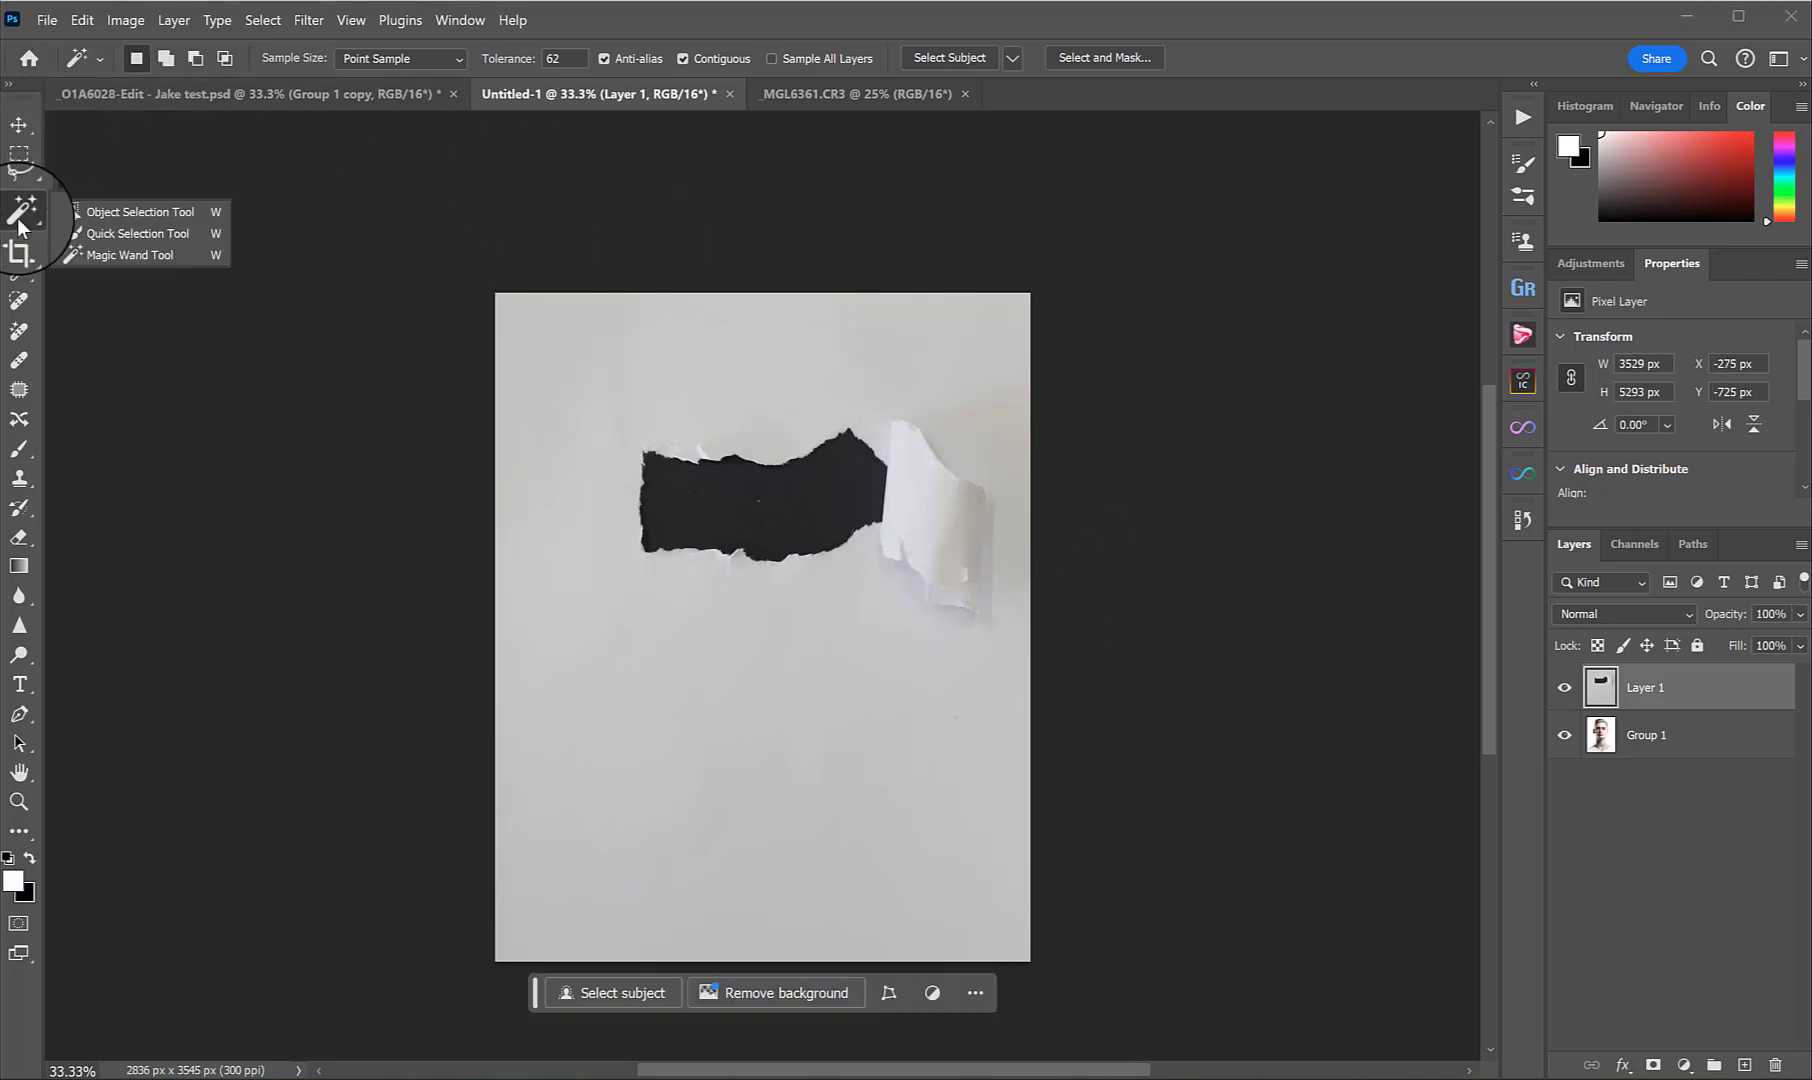
pyautogui.click(142, 254)
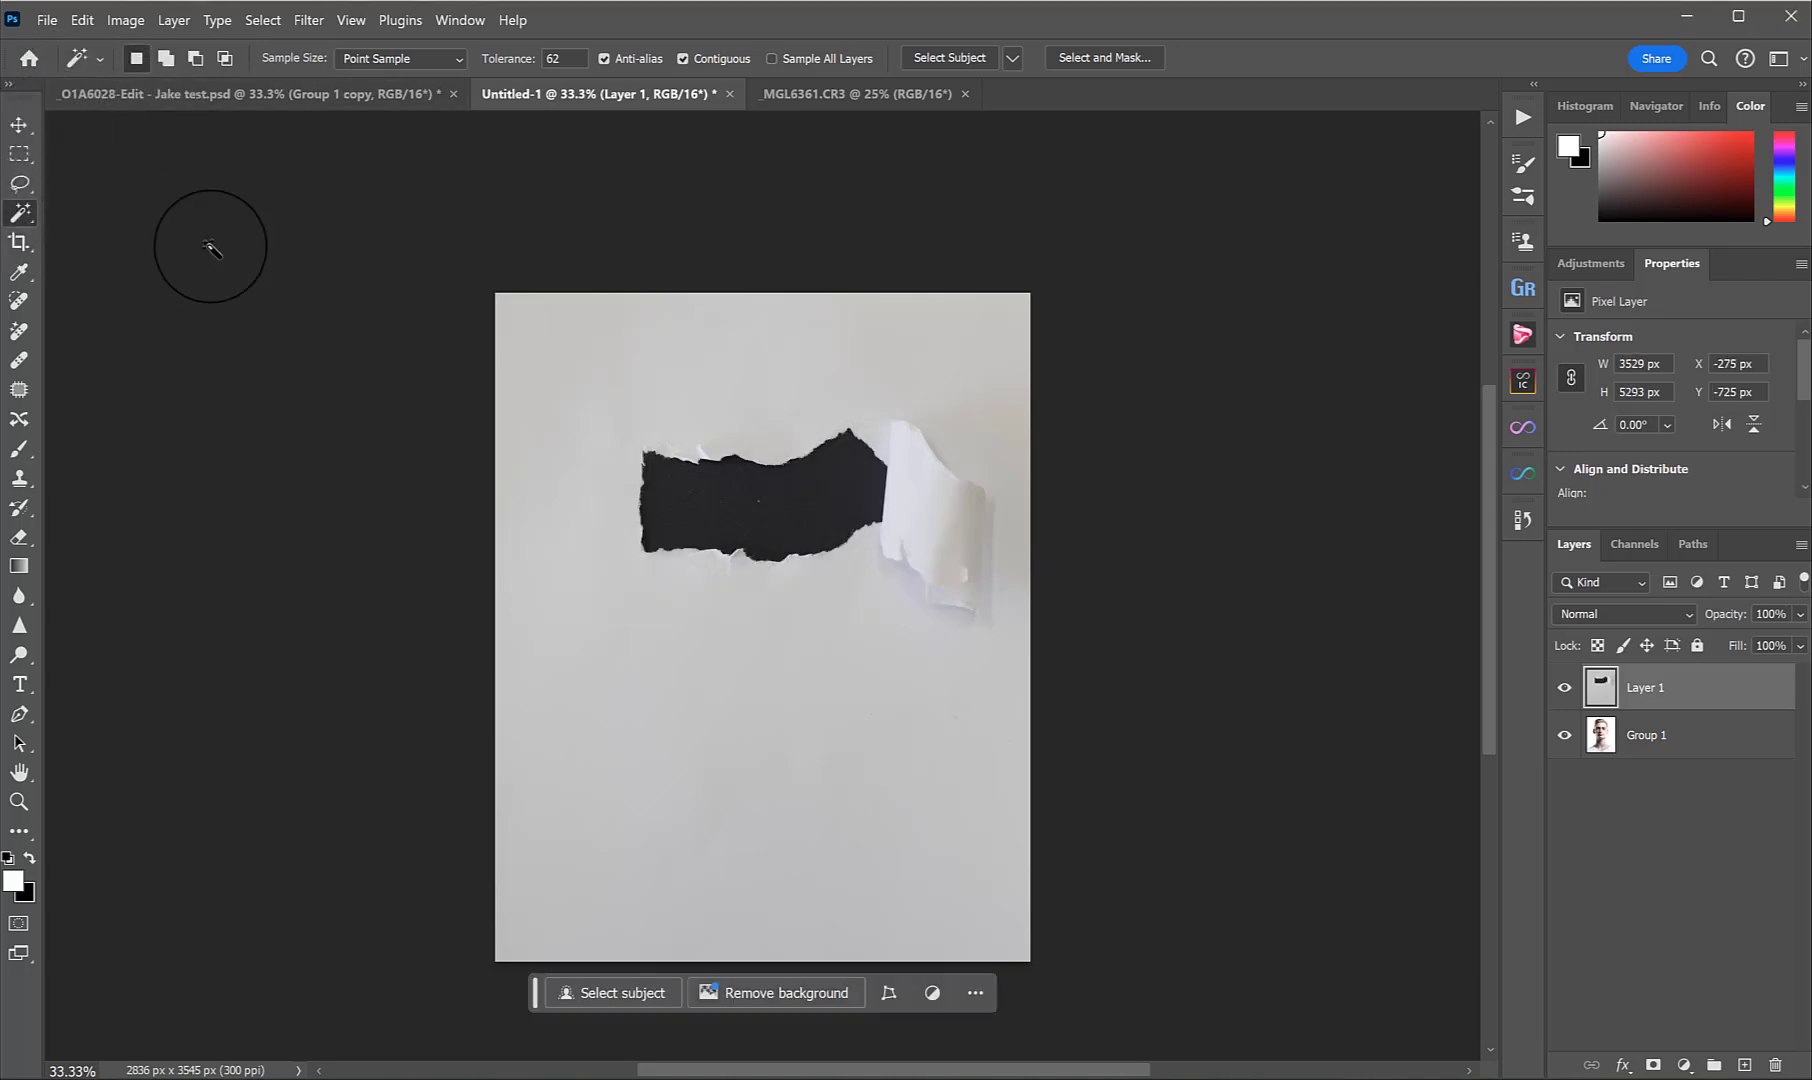
pyautogui.click(716, 498)
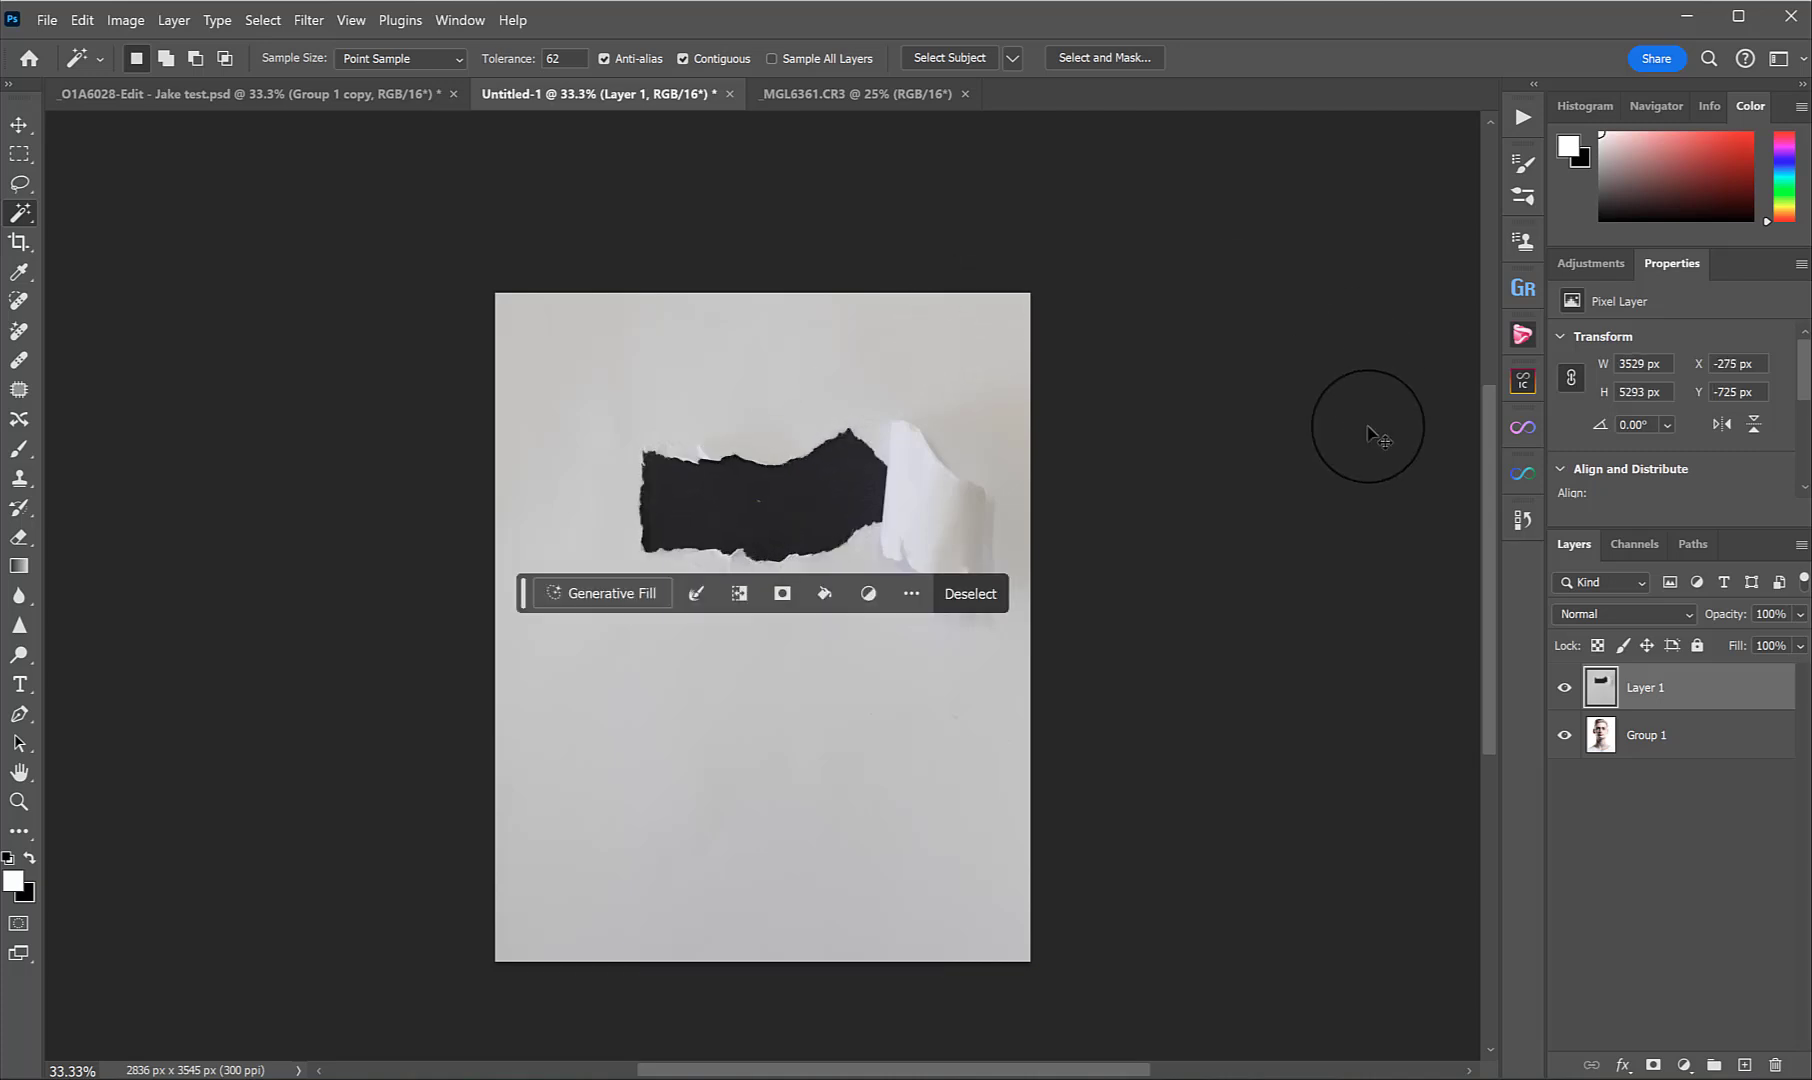
pyautogui.hotkey('ctrl', 'd')
# Set the Magic Wand tolerance to 71 and select the black opening in the torn-paper layer.
pyautogui.moveTo(479, 60); pyautogui.dragTo(541, 62)
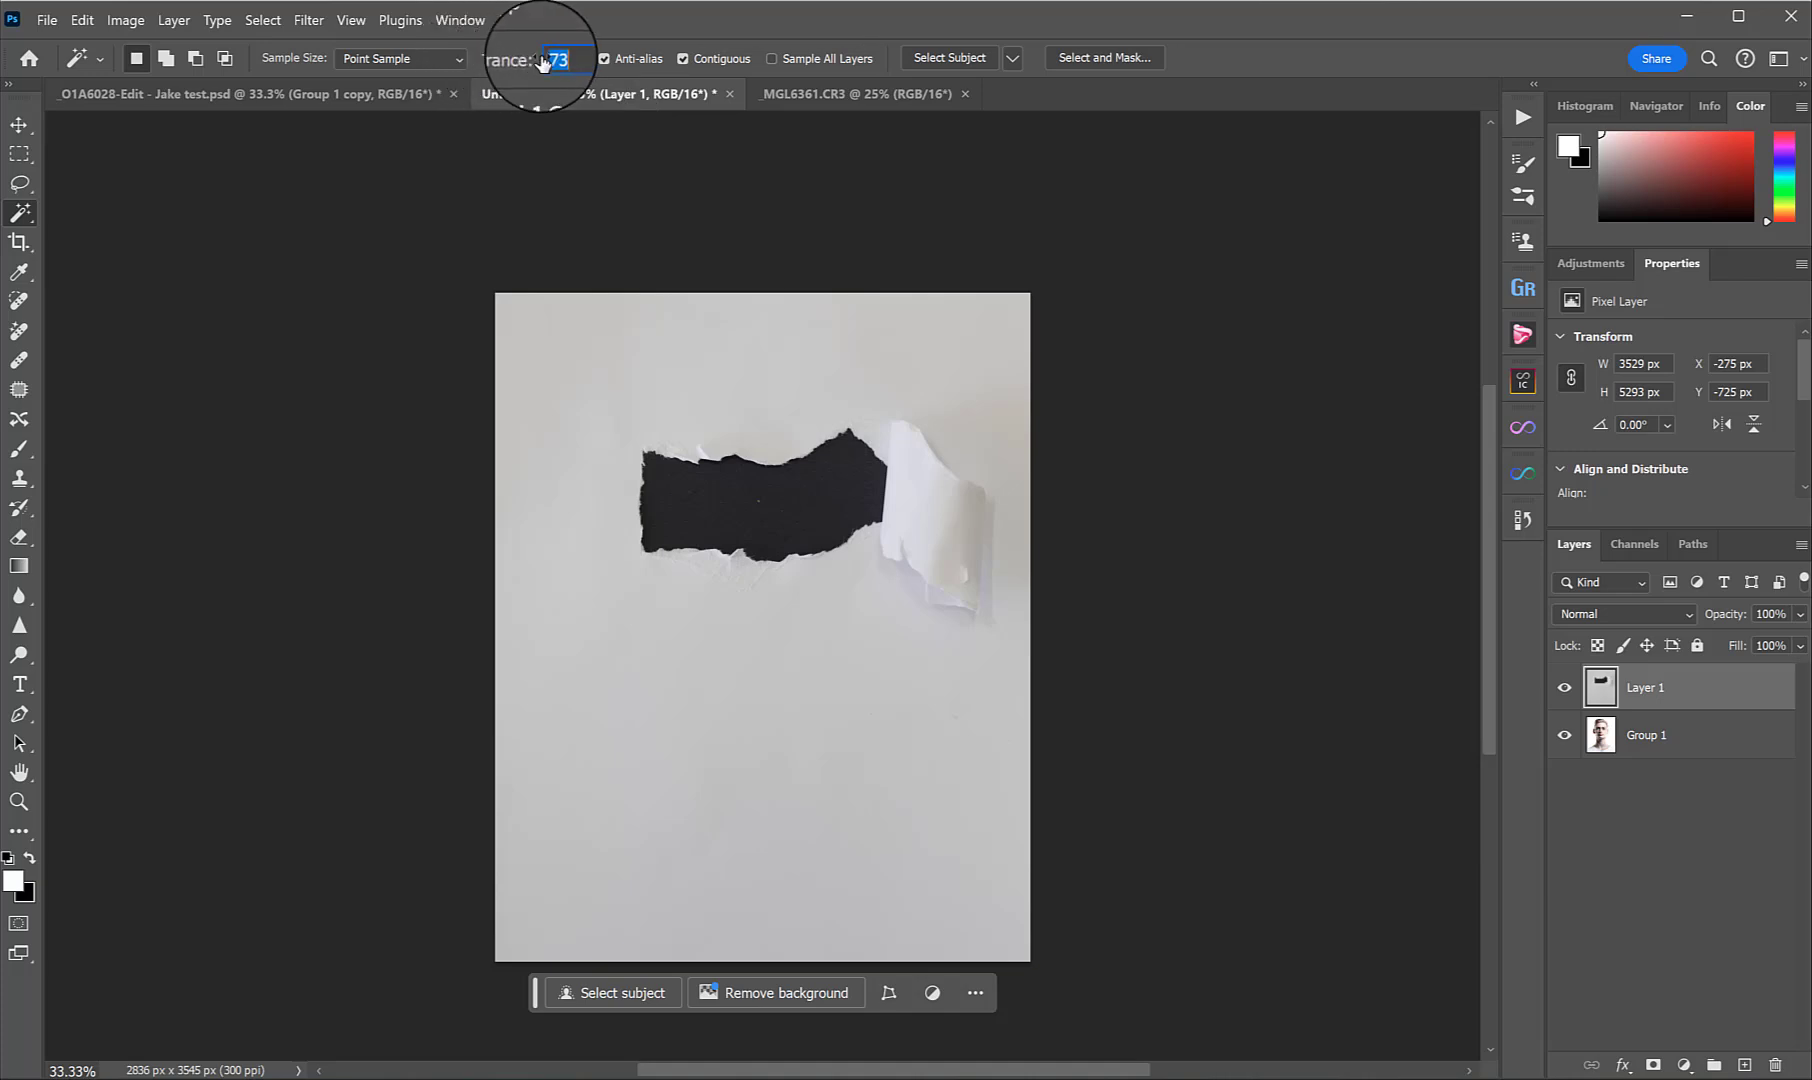
pyautogui.click(852, 503)
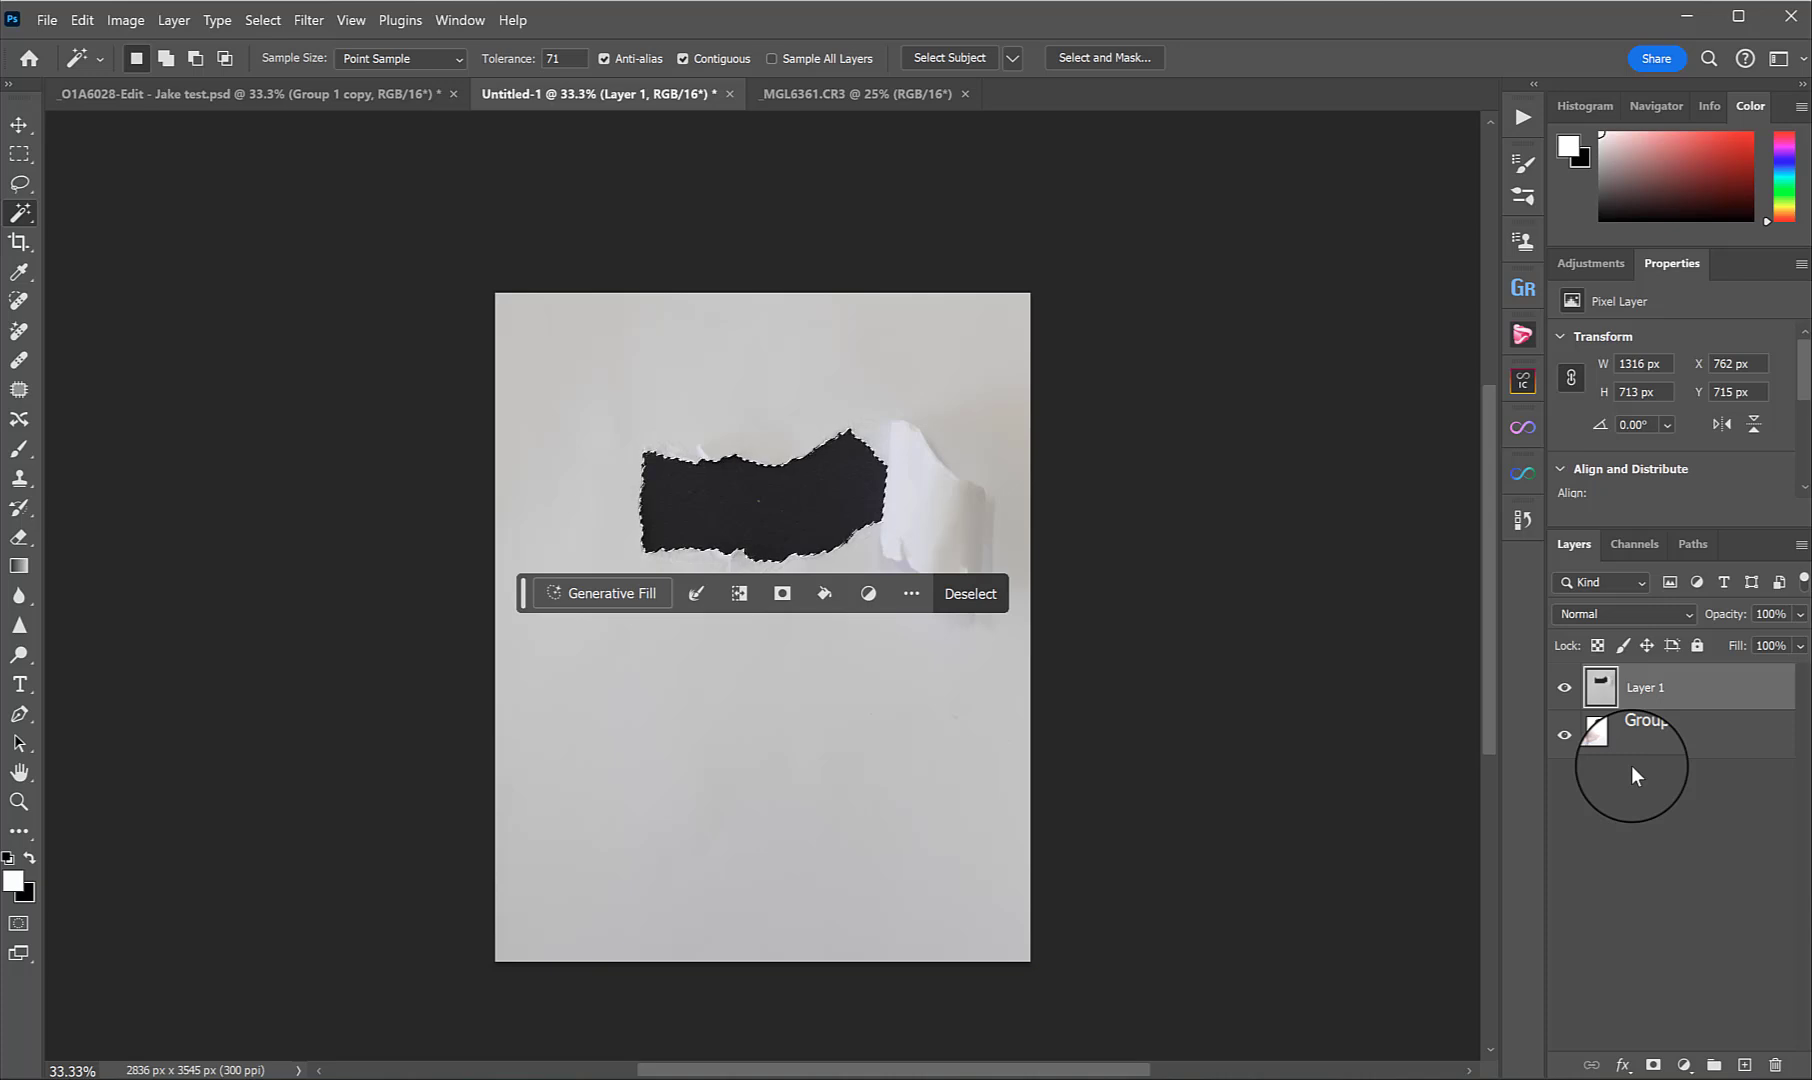
# Add a layer mask to the torn-paper layer from the opening's selection and invert it to reveal the eyes.
pyautogui.click(1653, 1065)
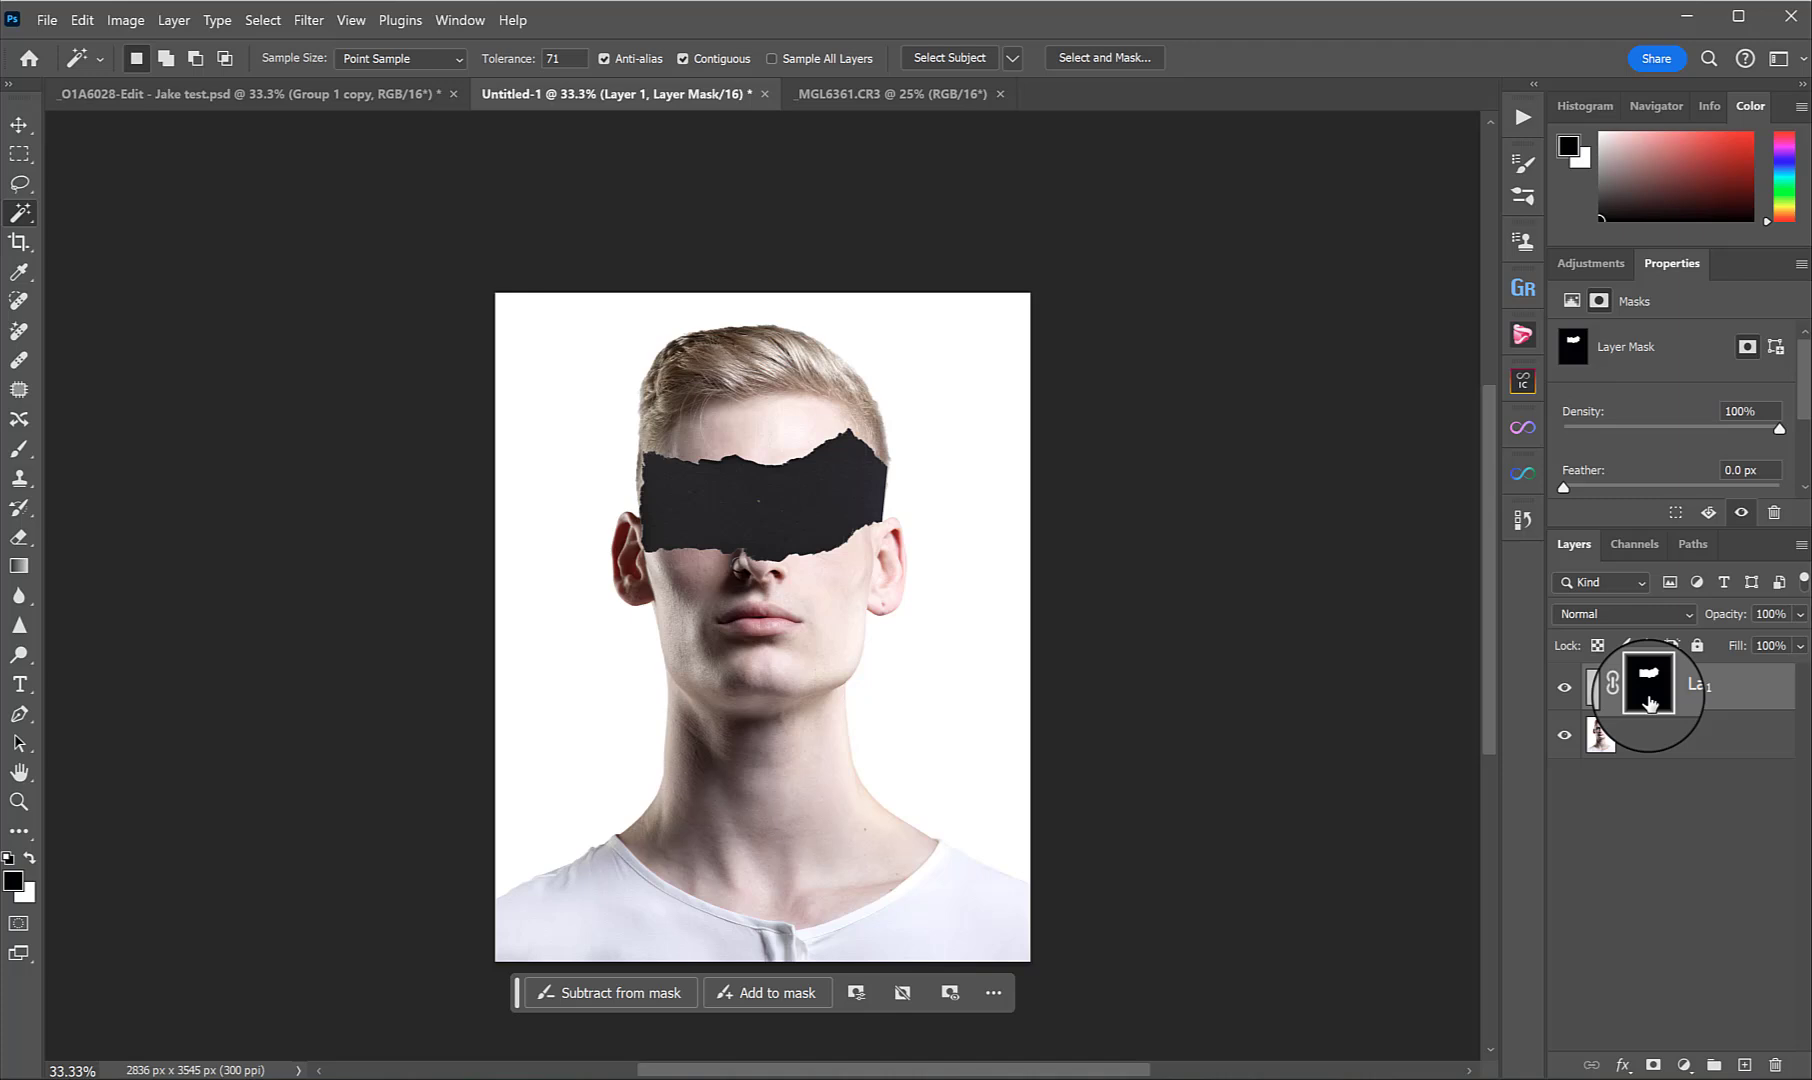
pyautogui.hotkey('ctrl', 'i')
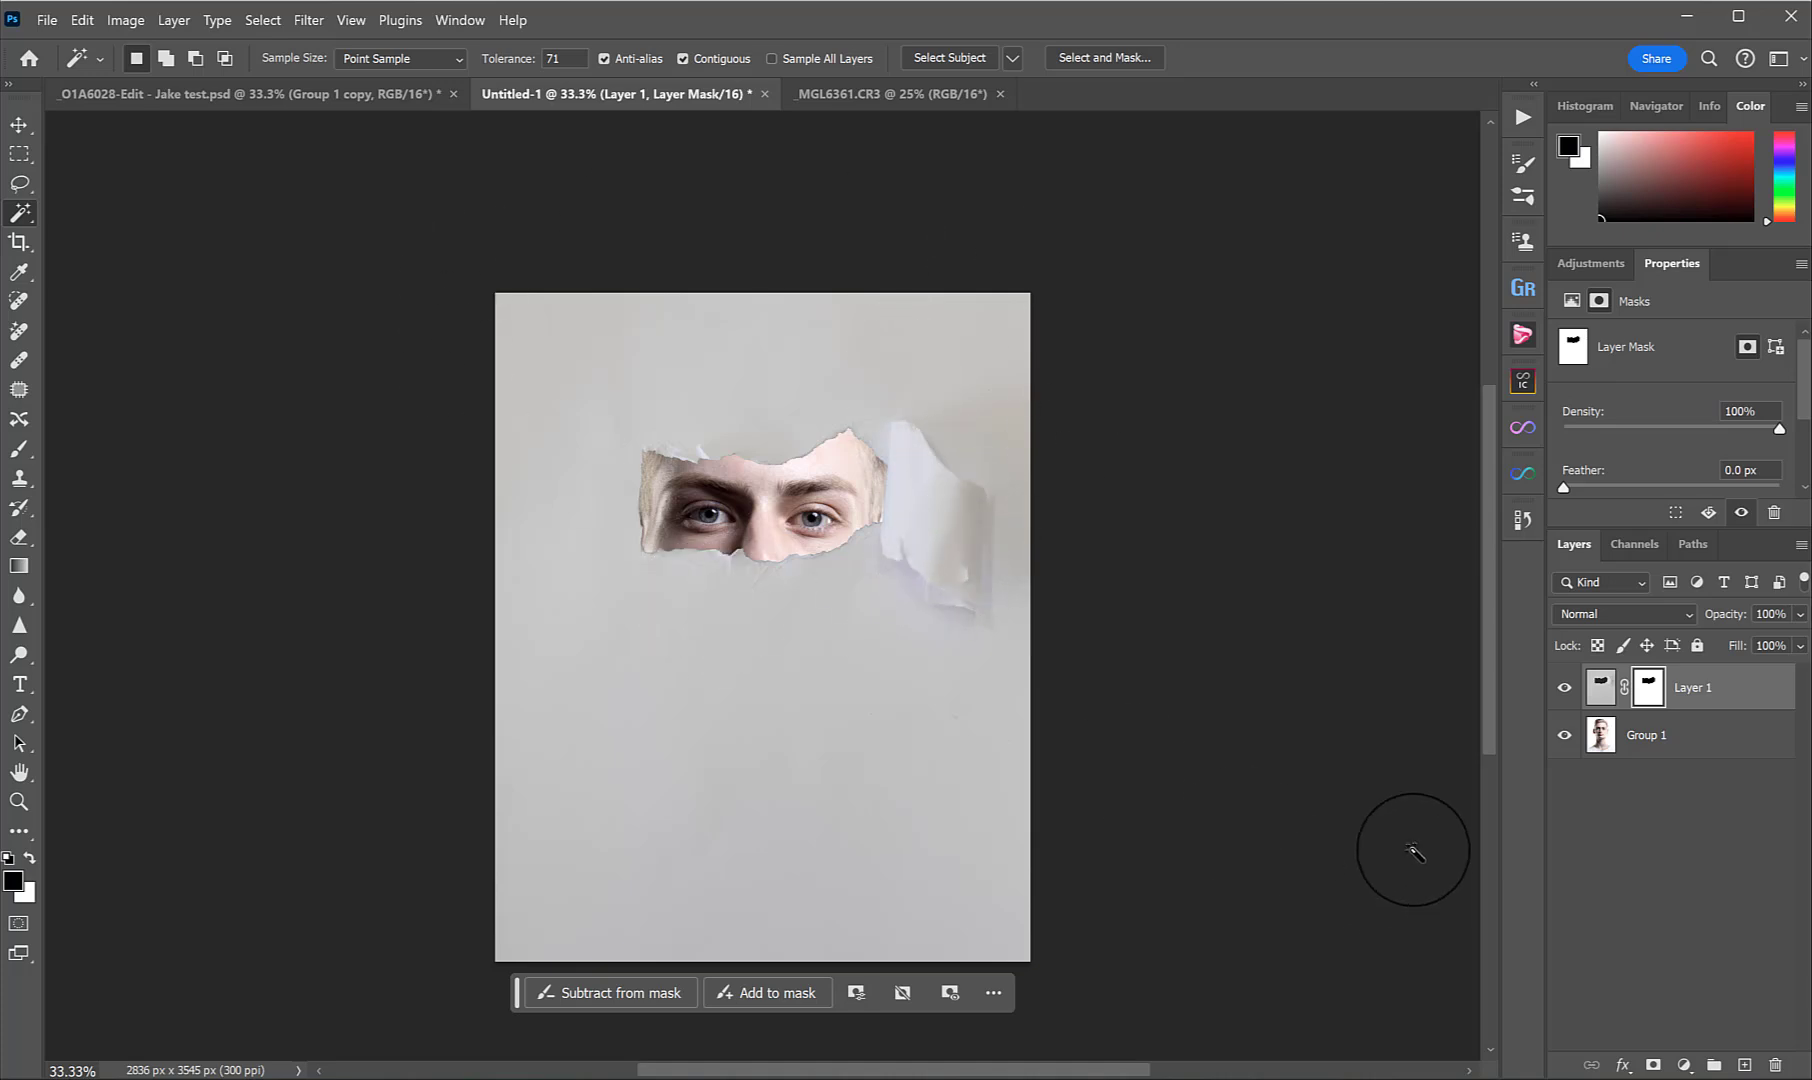
# Duplicate the Group 1 portrait layer, move the copy above the torn-paper layer, and set its blending mode to Multiply.
pyautogui.click(1660, 740)
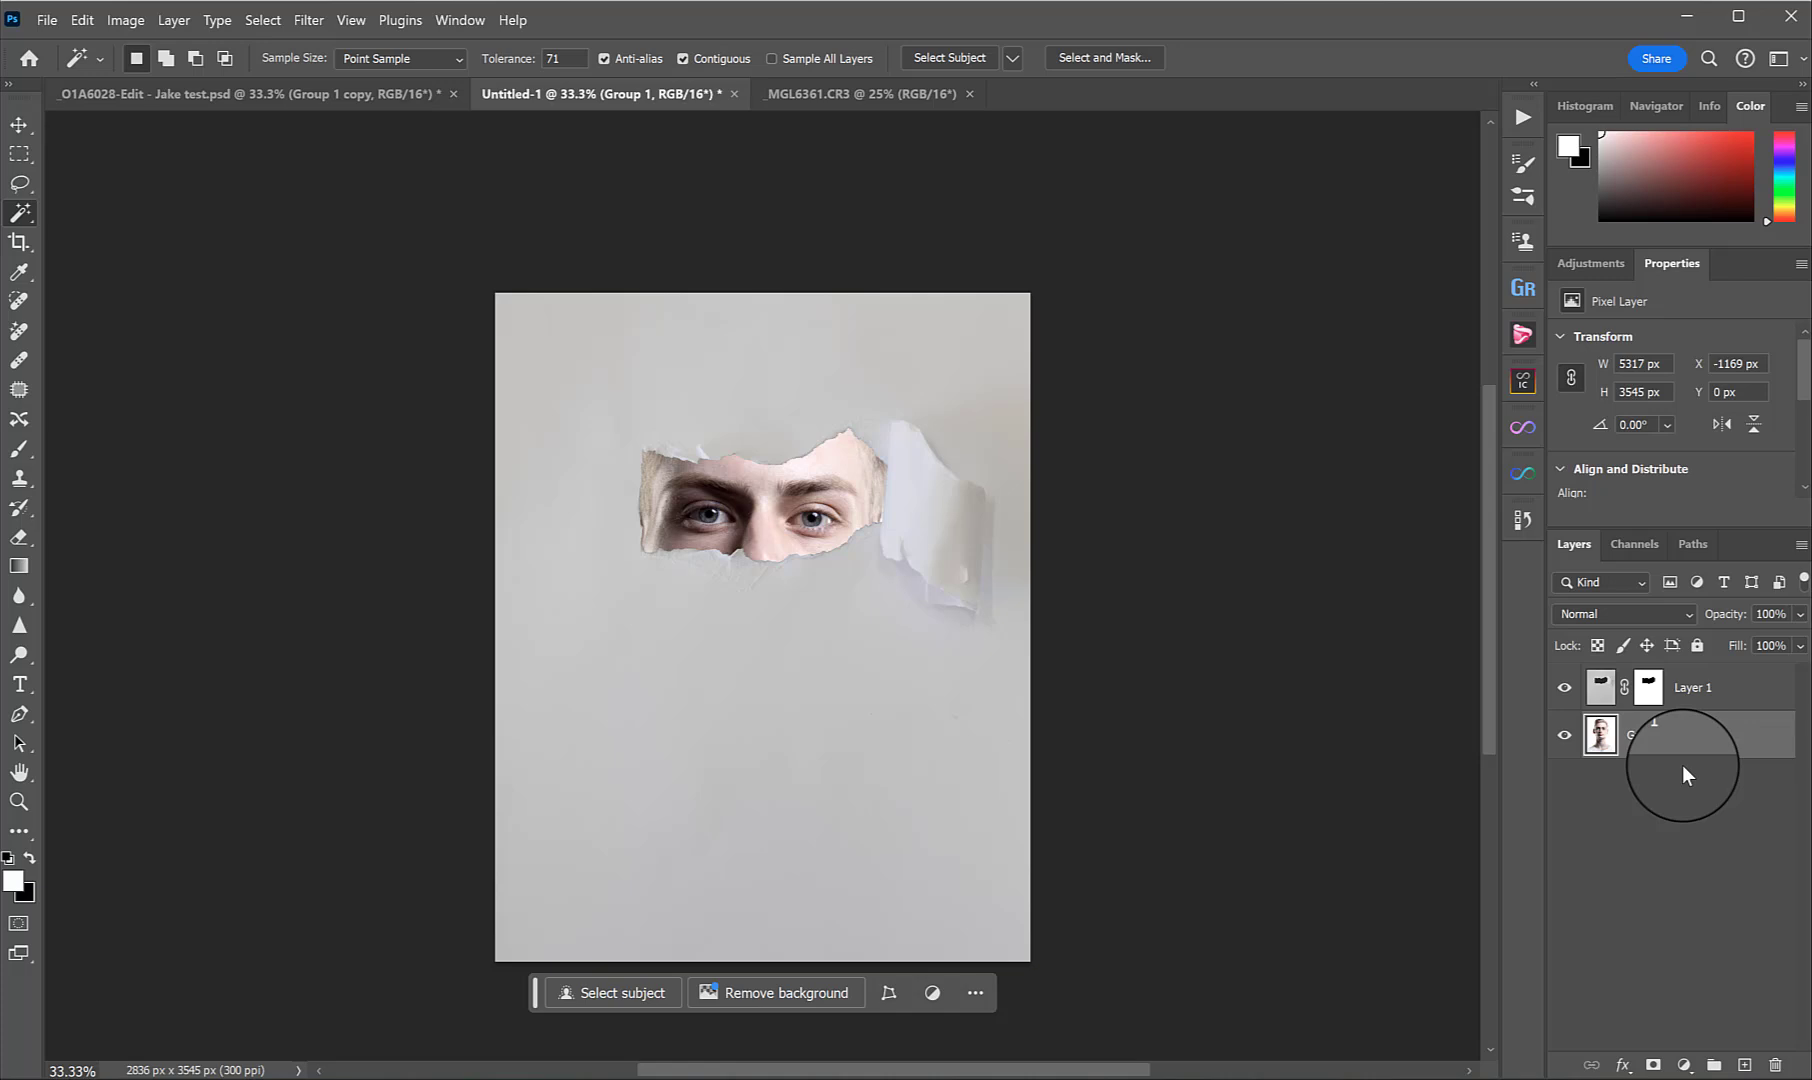
pyautogui.hotkey('ctrl', 'j')
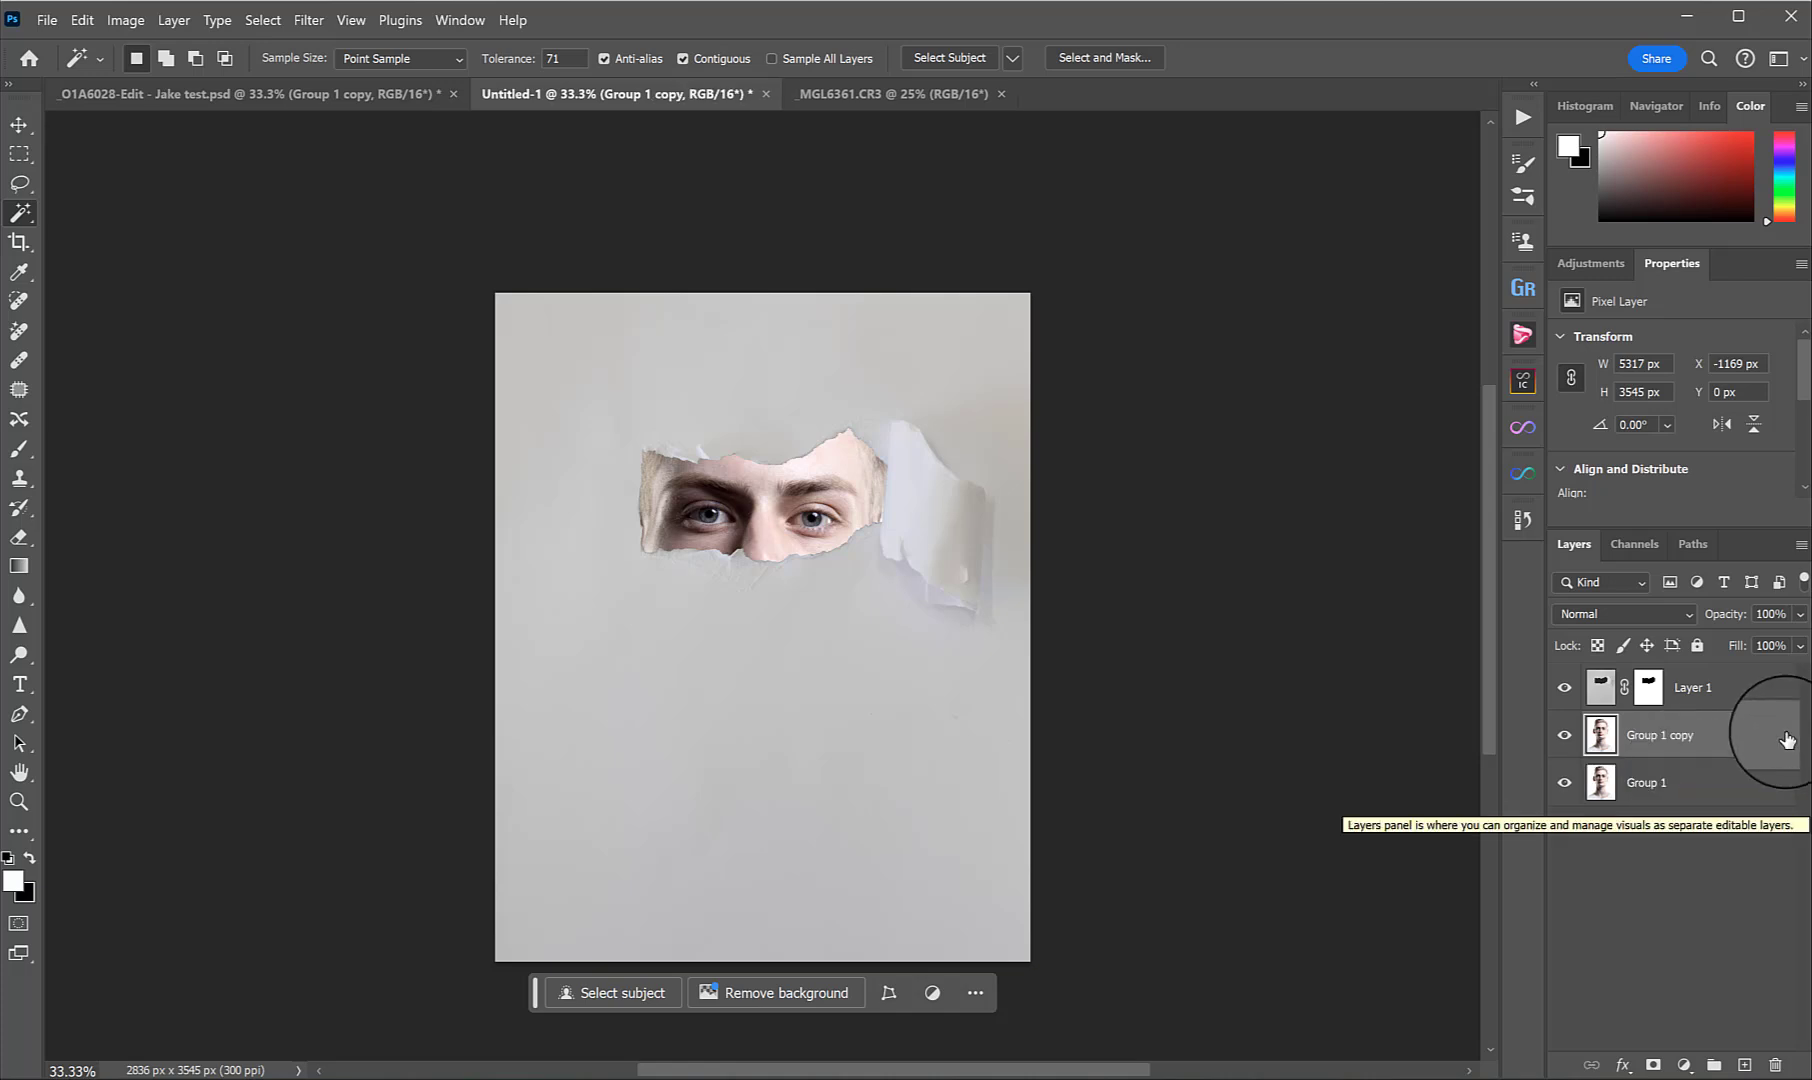
pyautogui.moveTo(1787, 740); pyautogui.dragTo(1701, 668)
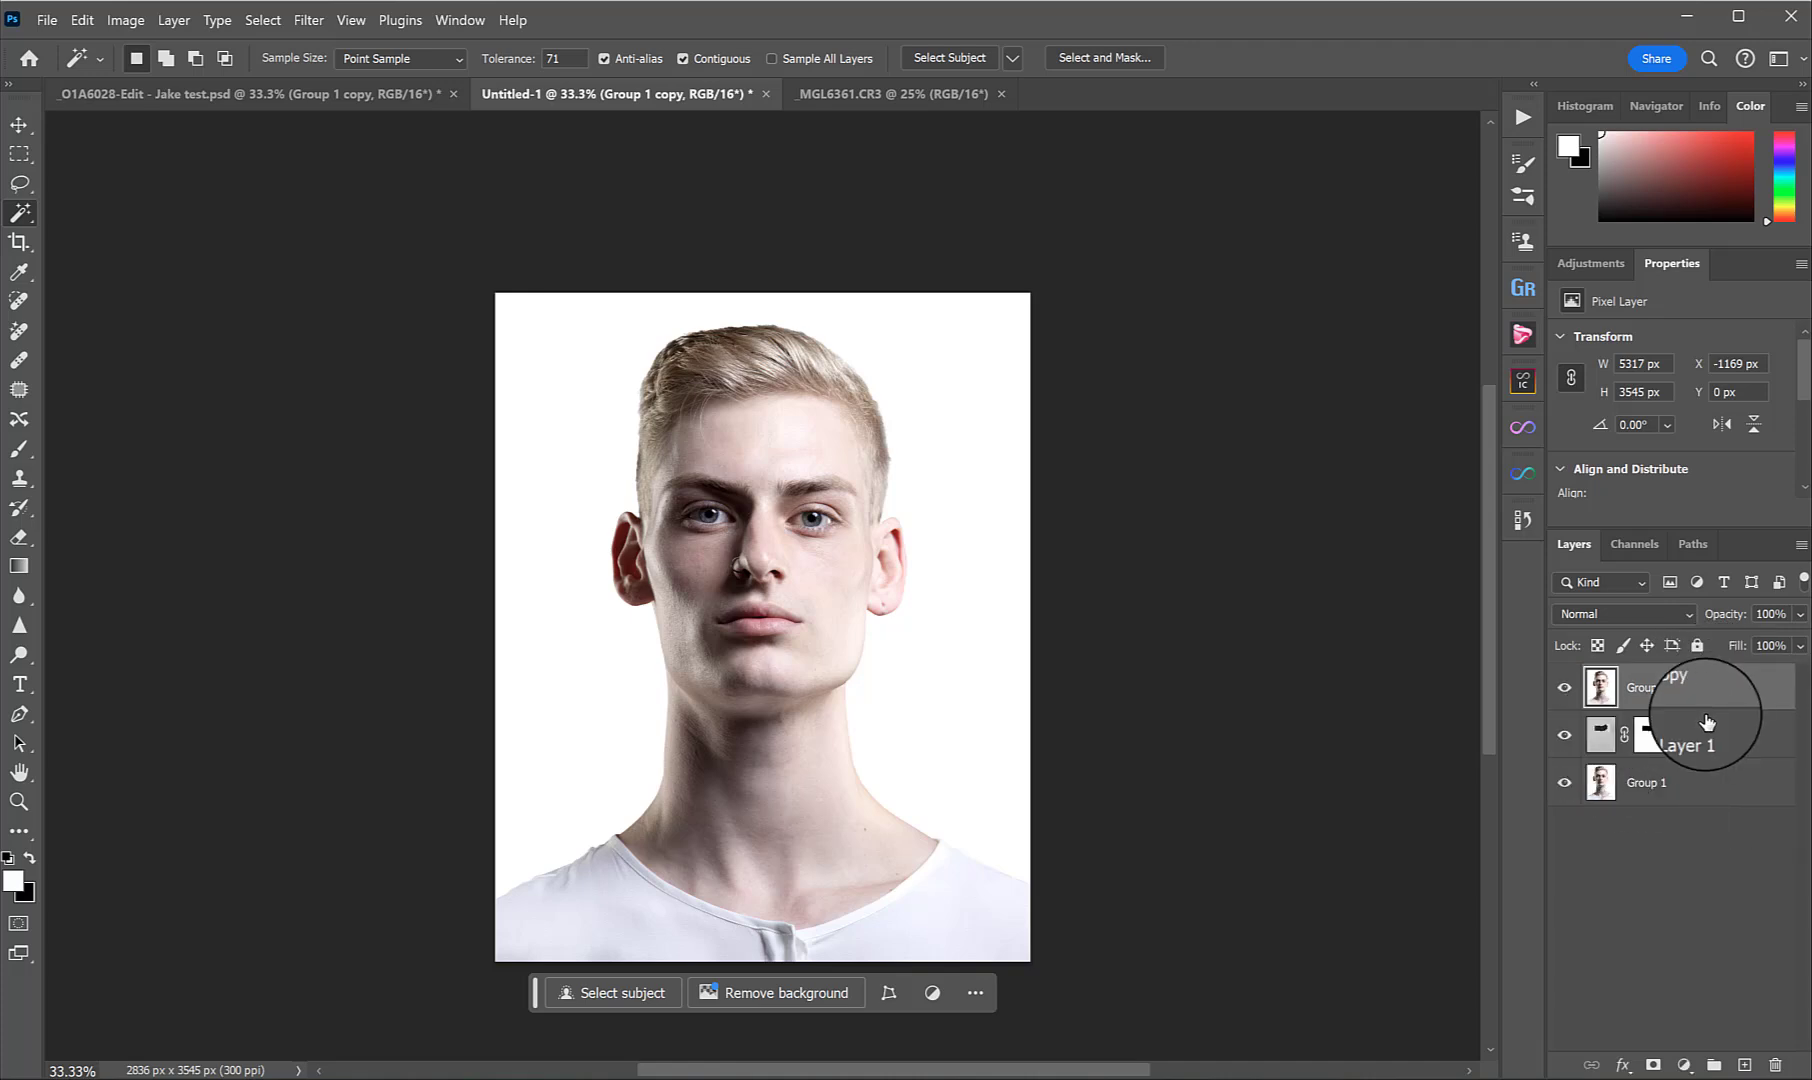
pyautogui.click(1625, 612)
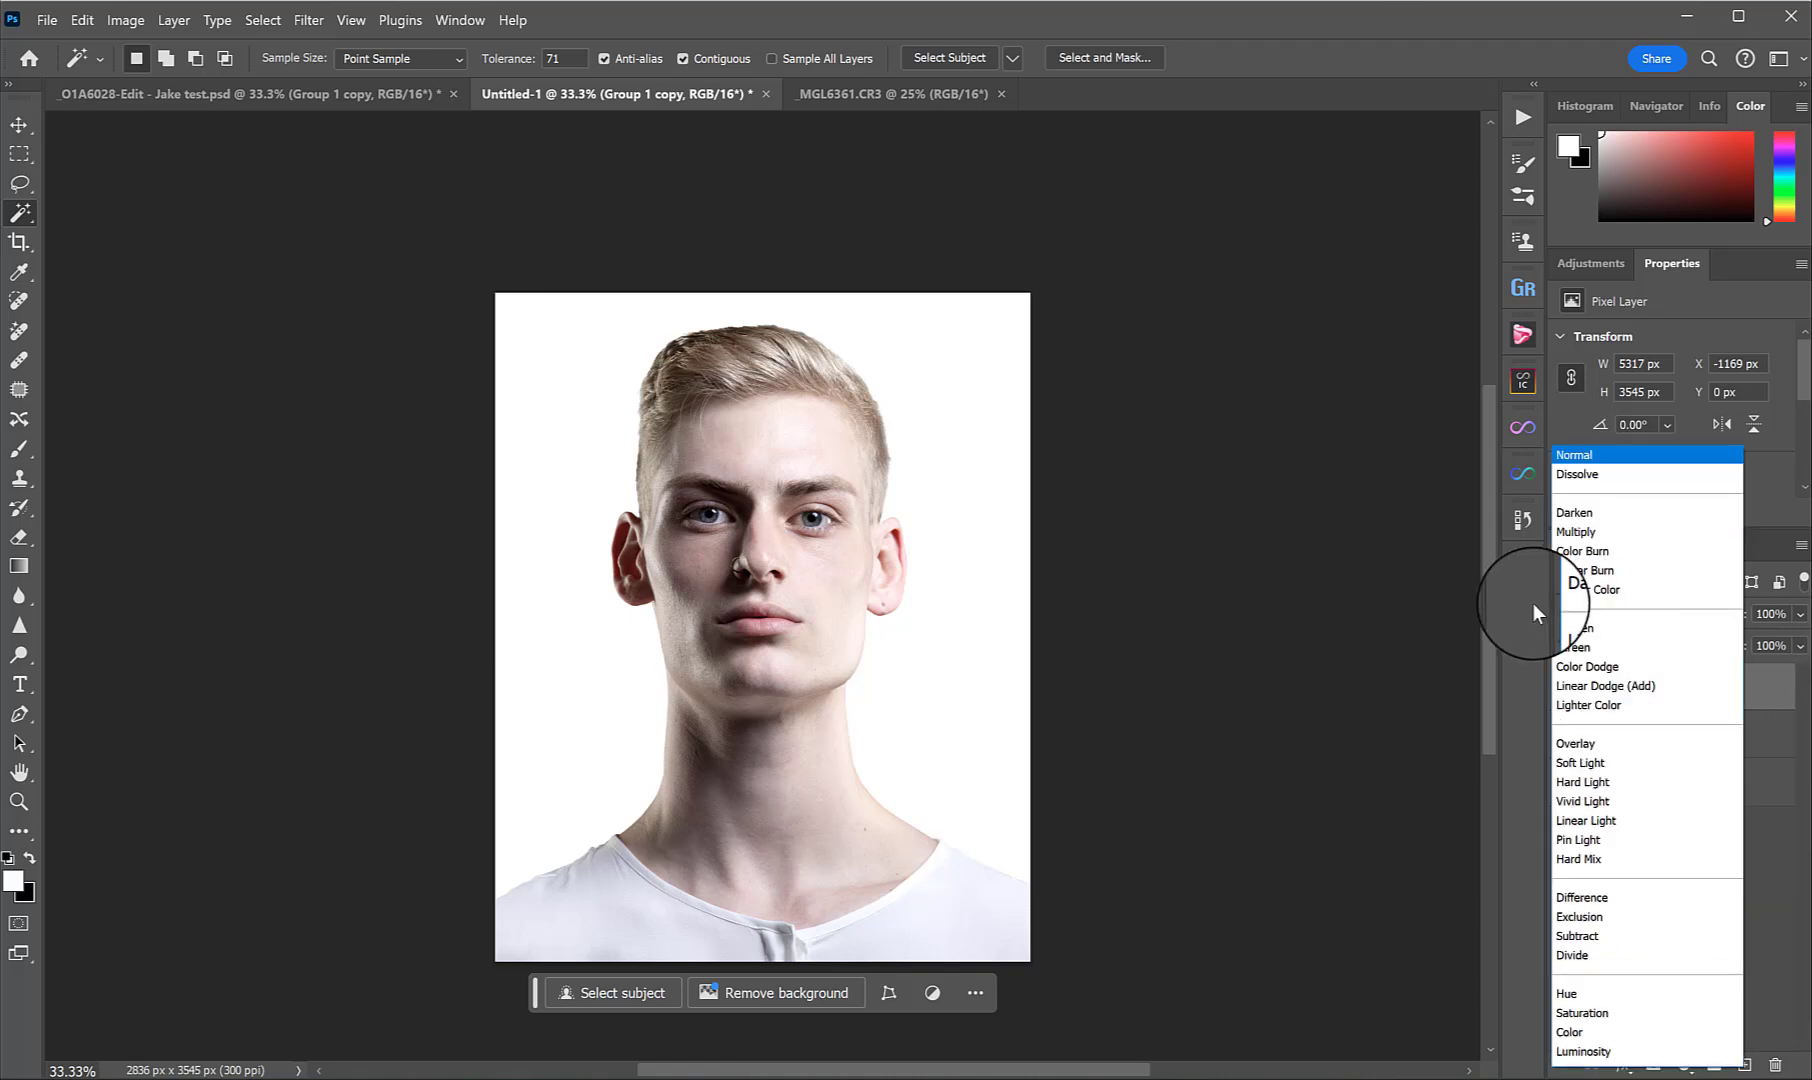
pyautogui.click(1533, 603)
pyautogui.click(1638, 604)
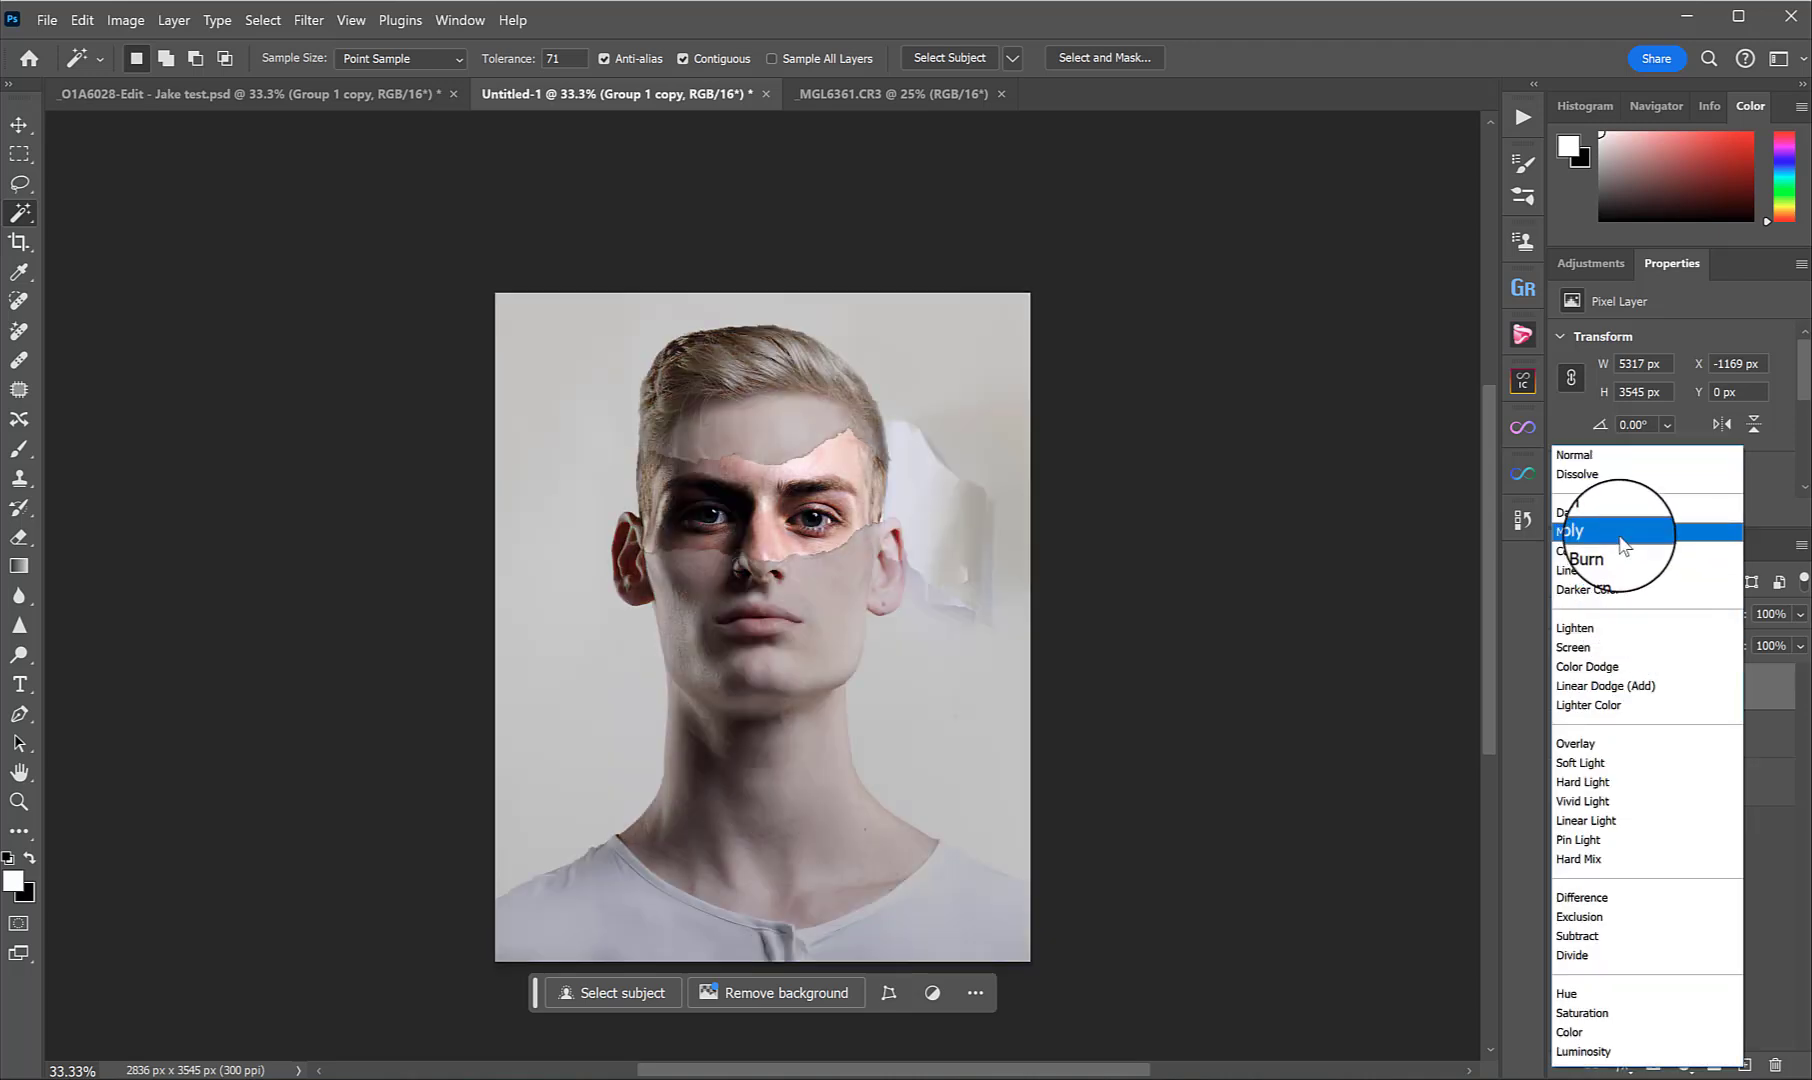
pyautogui.click(1622, 545)
pyautogui.click(1564, 687)
pyautogui.click(1564, 687)
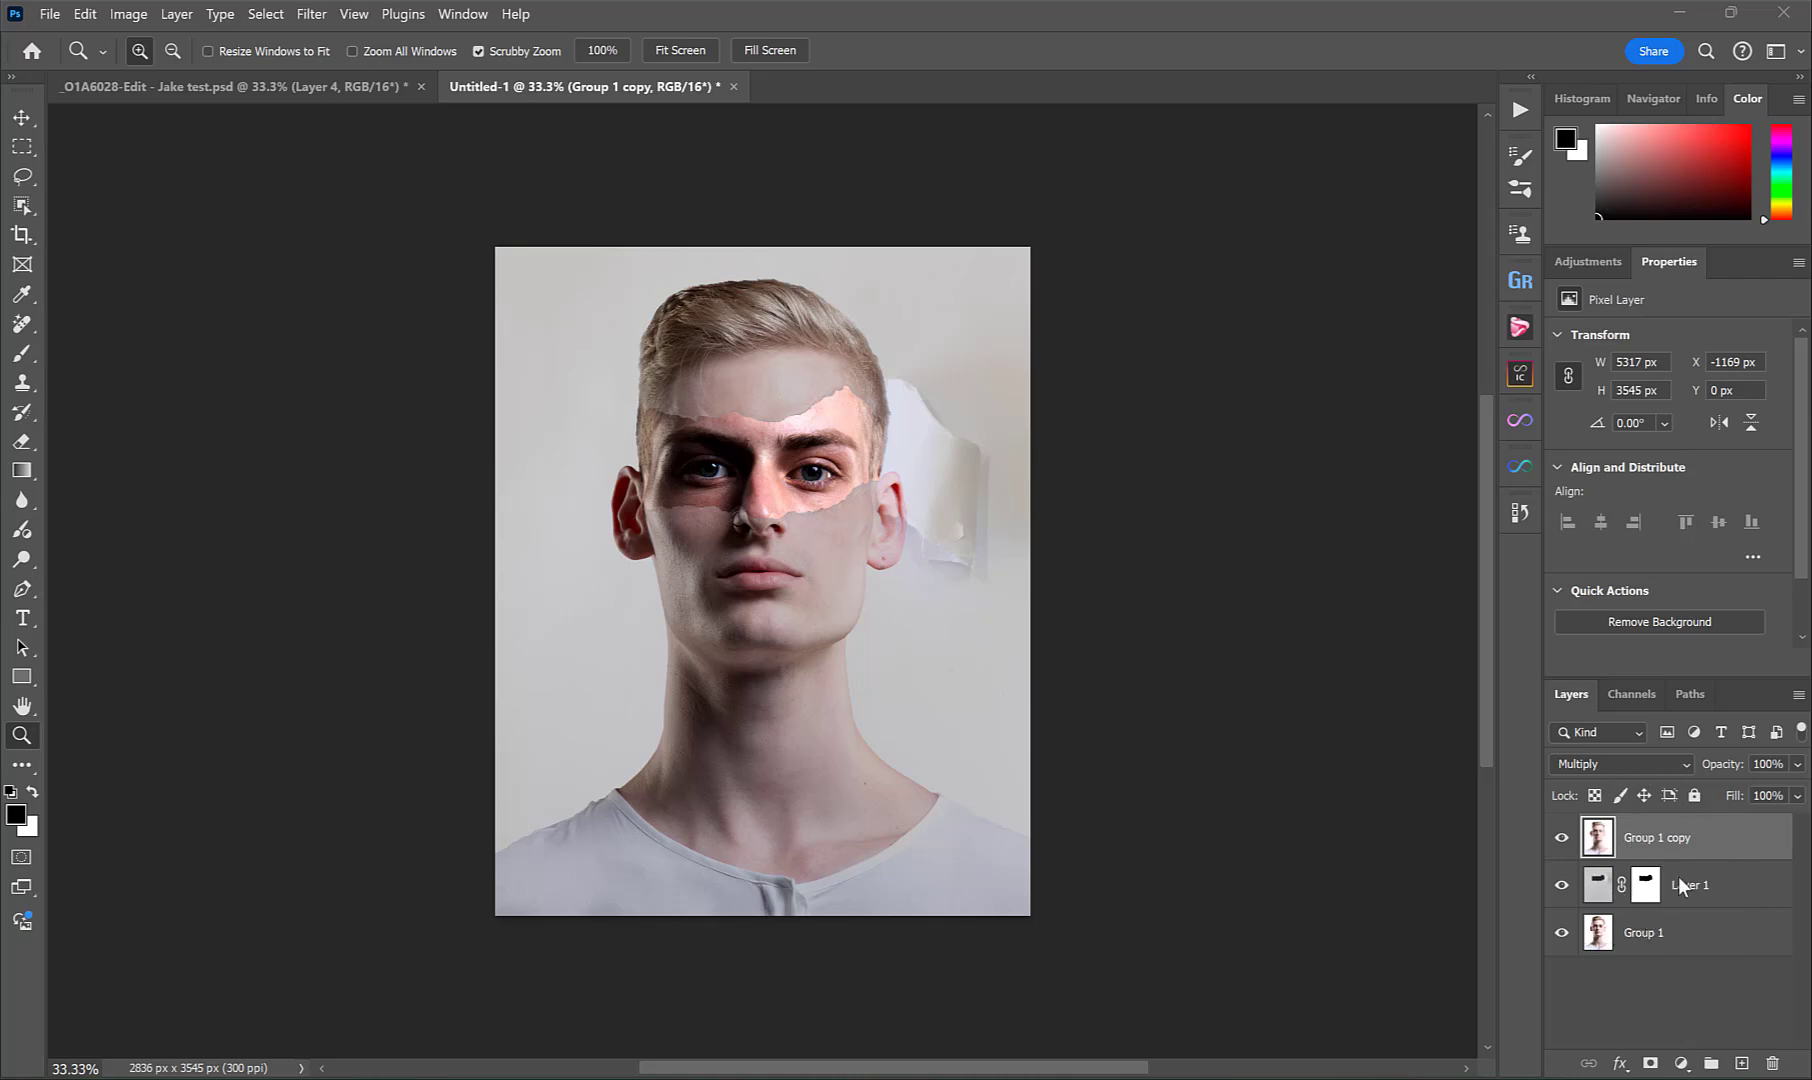
# Copy the torn-paper layer's mask onto the Group 1 copy portrait layer.
pyautogui.click(1648, 886)
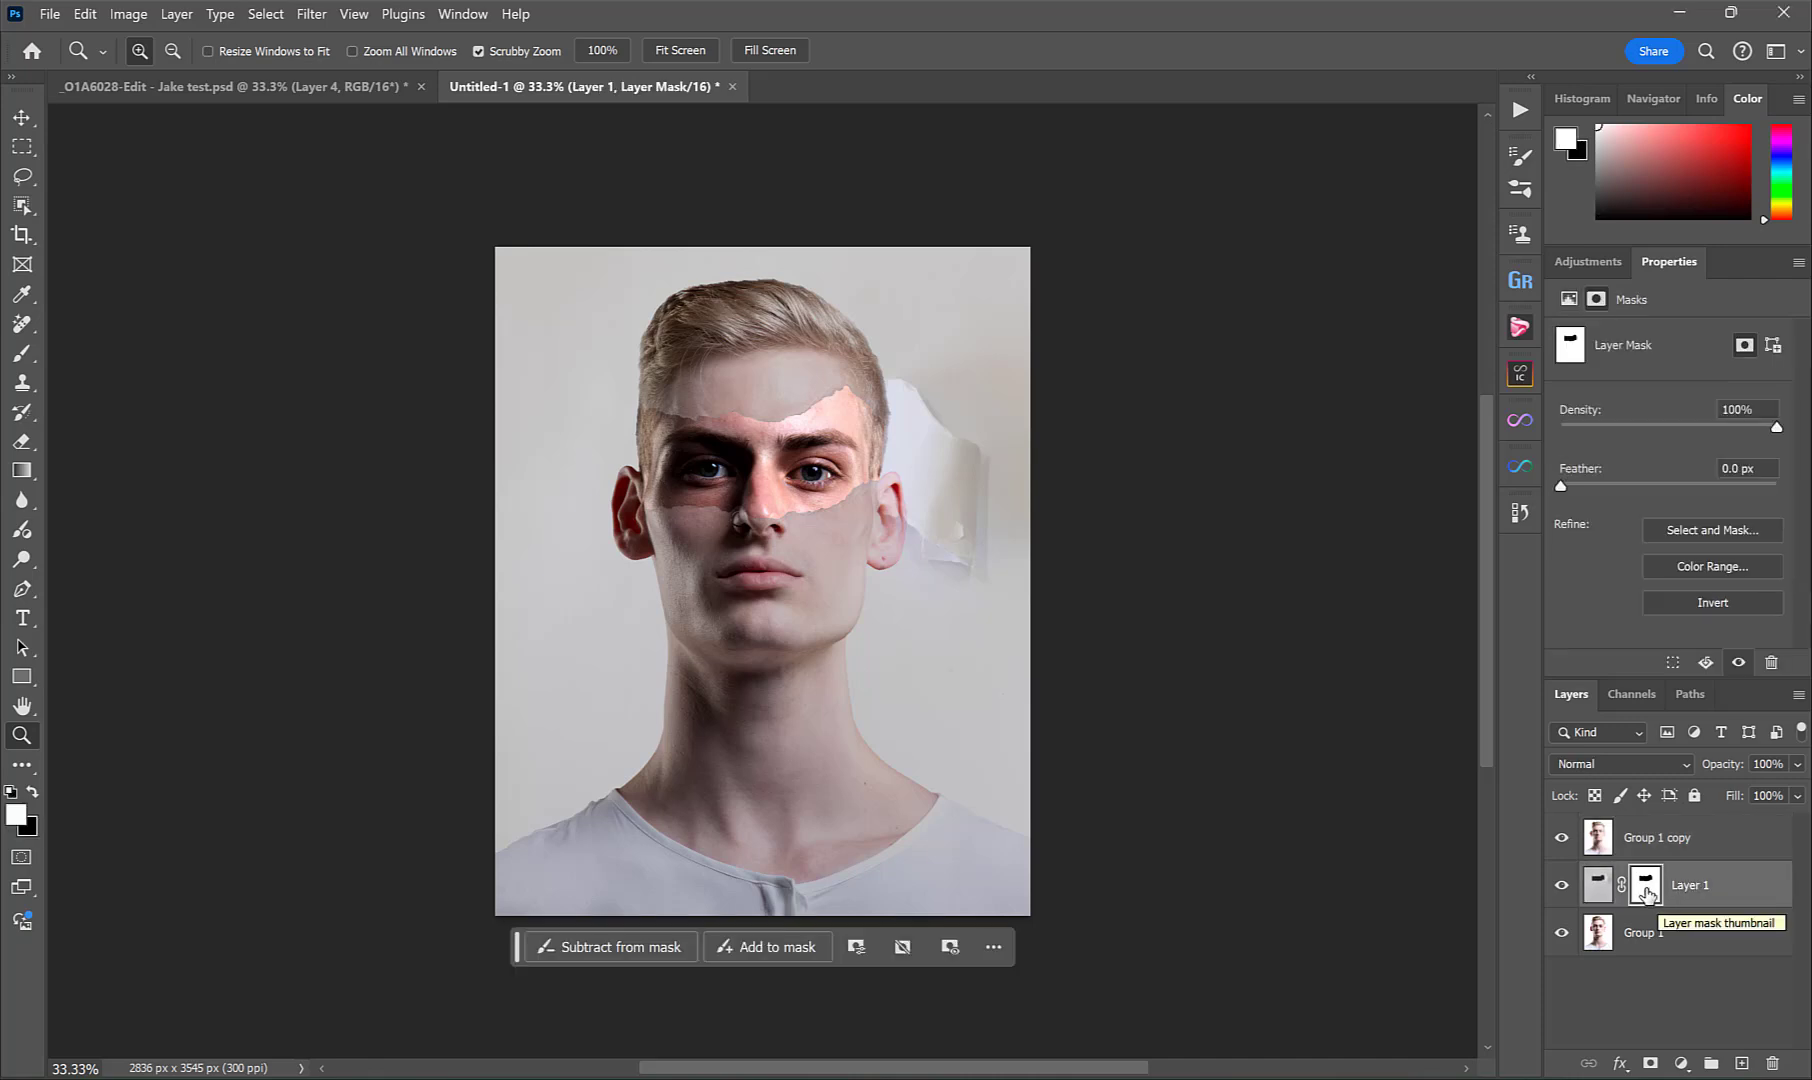
pyautogui.press('alt')
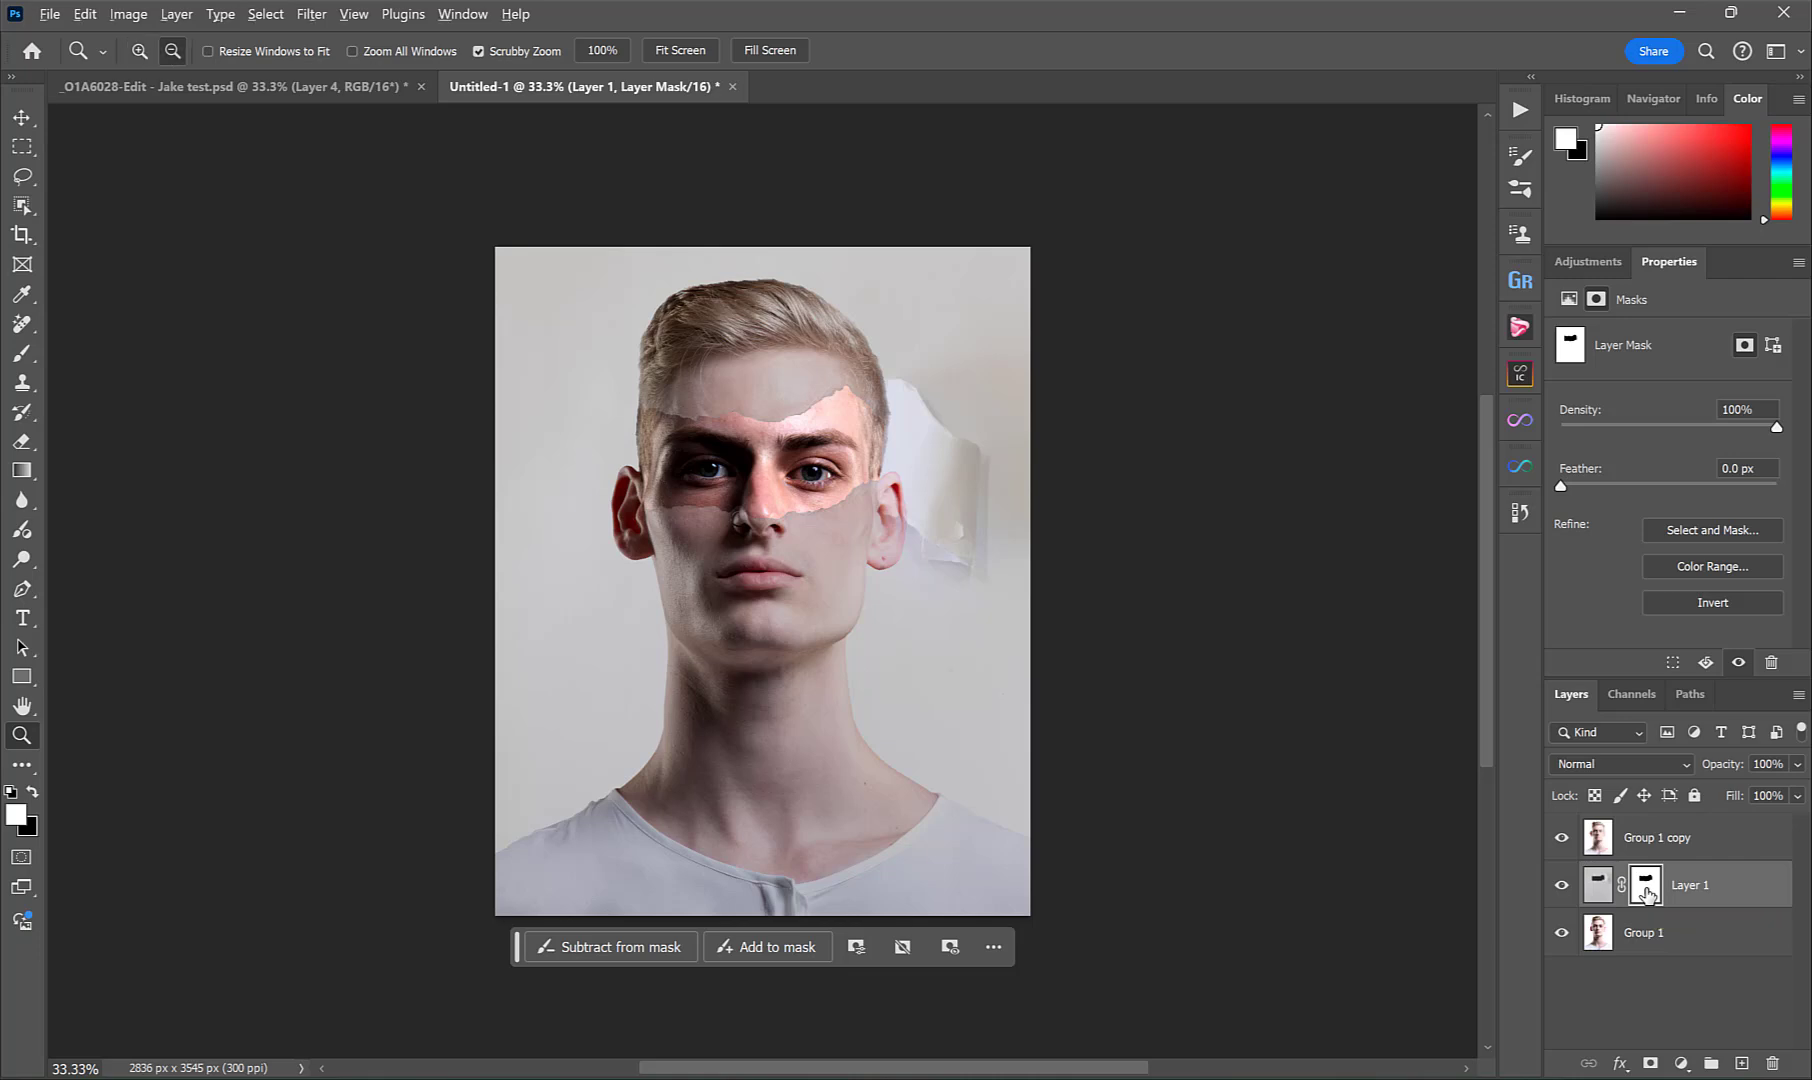
pyautogui.moveTo(1648, 897); pyautogui.dragTo(1650, 845)
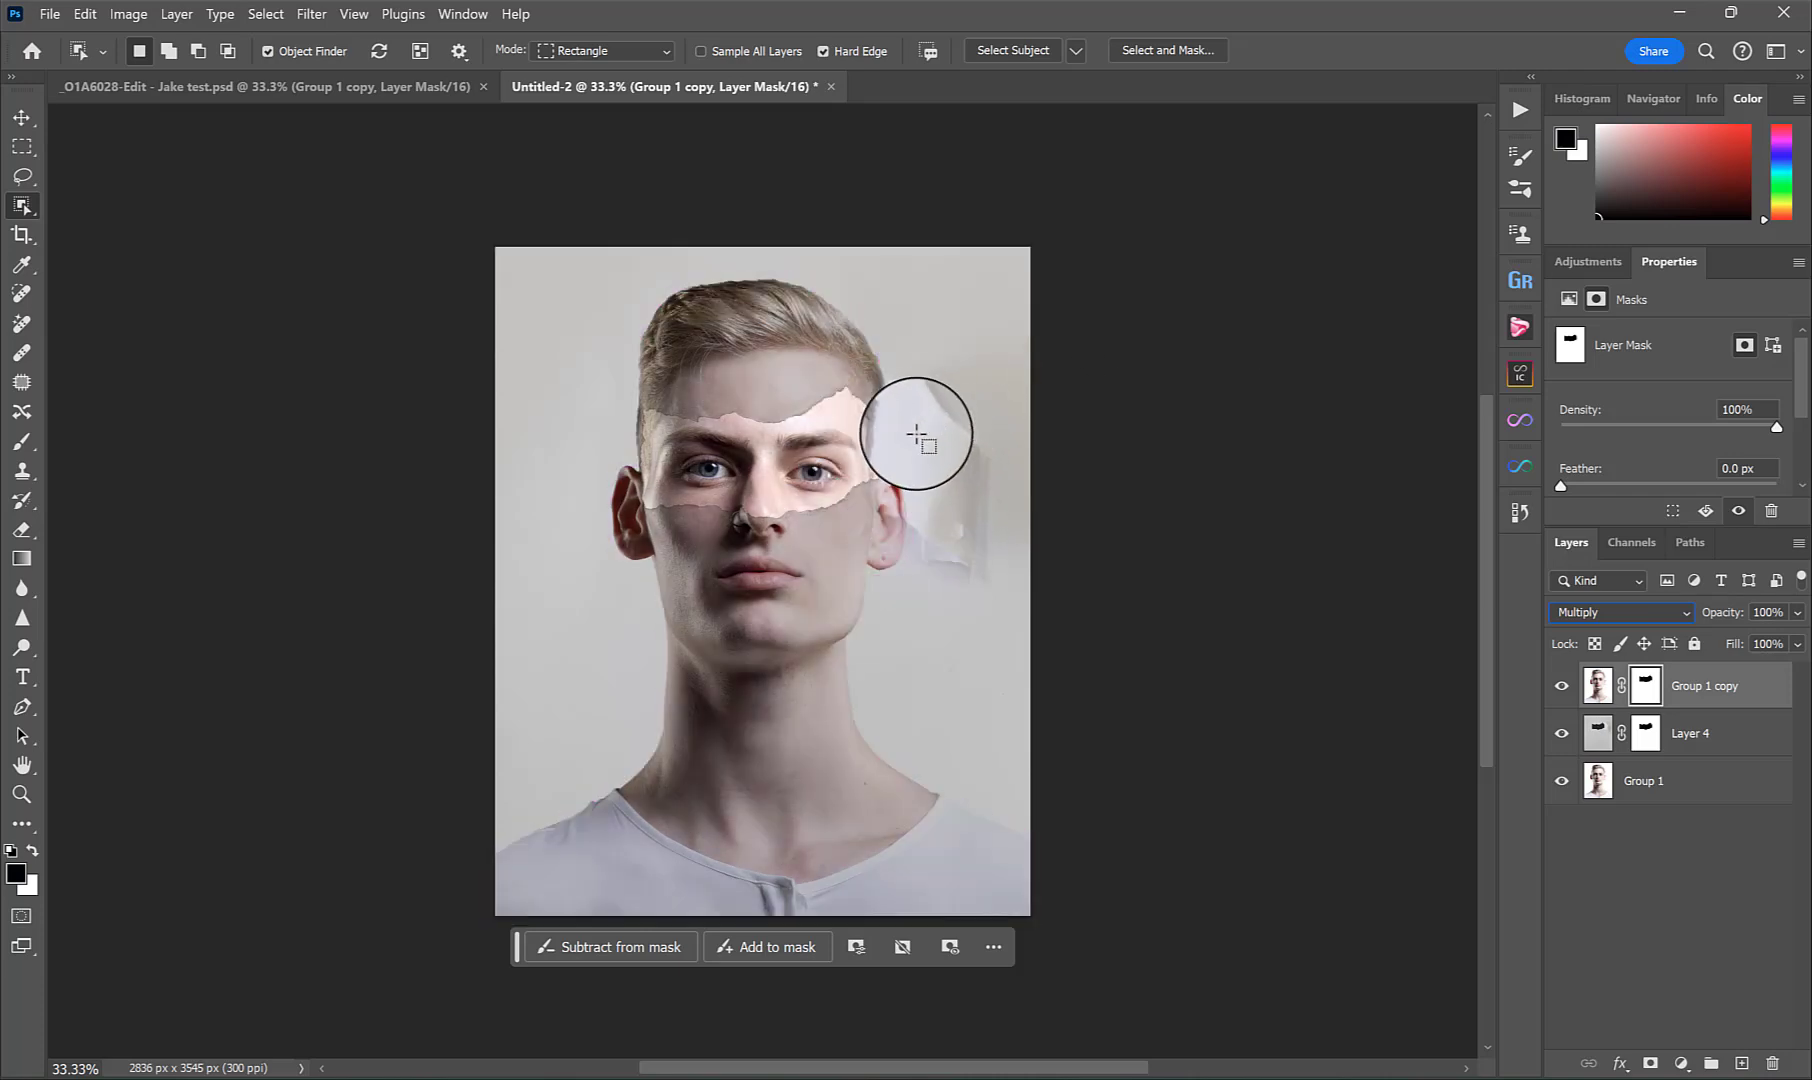
# Hide the Group 1 copy layer and select the curled paper flap on Layer 4 with the Object Selection tool, adding the paper beside the opening.
pyautogui.click(1562, 687)
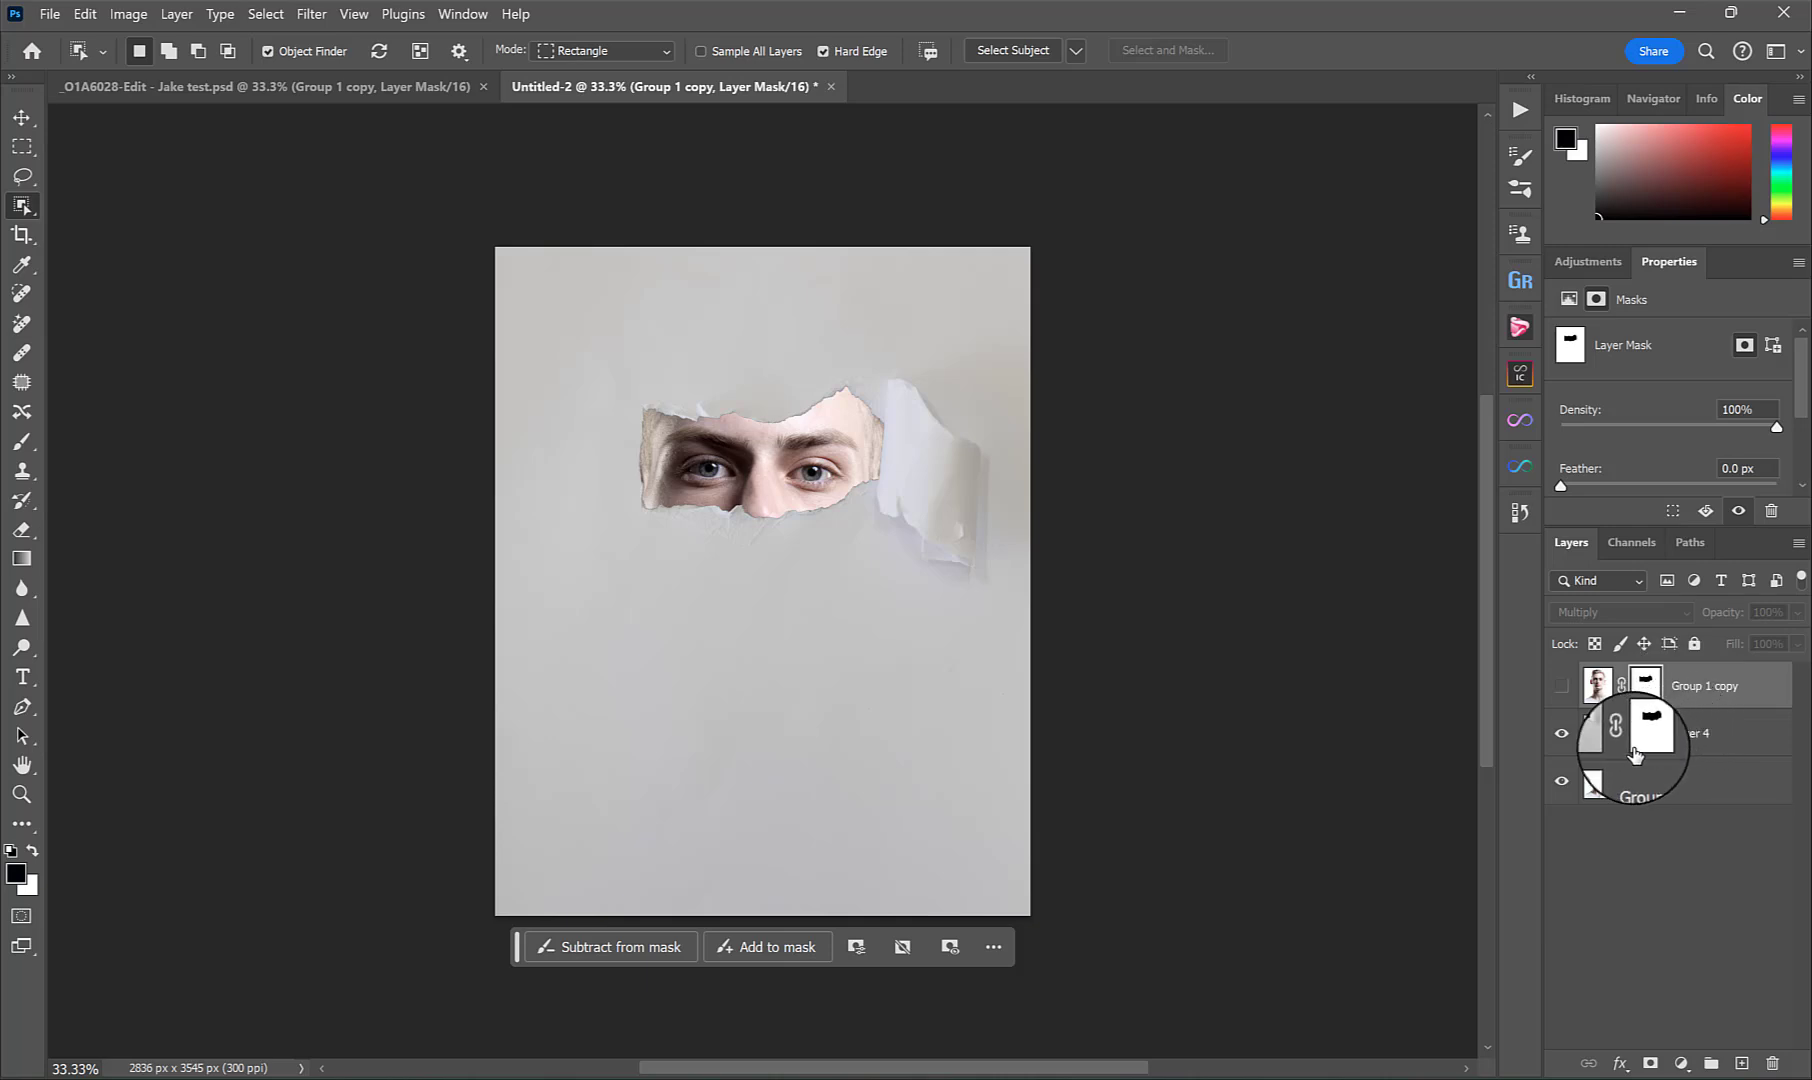
pyautogui.click(1598, 733)
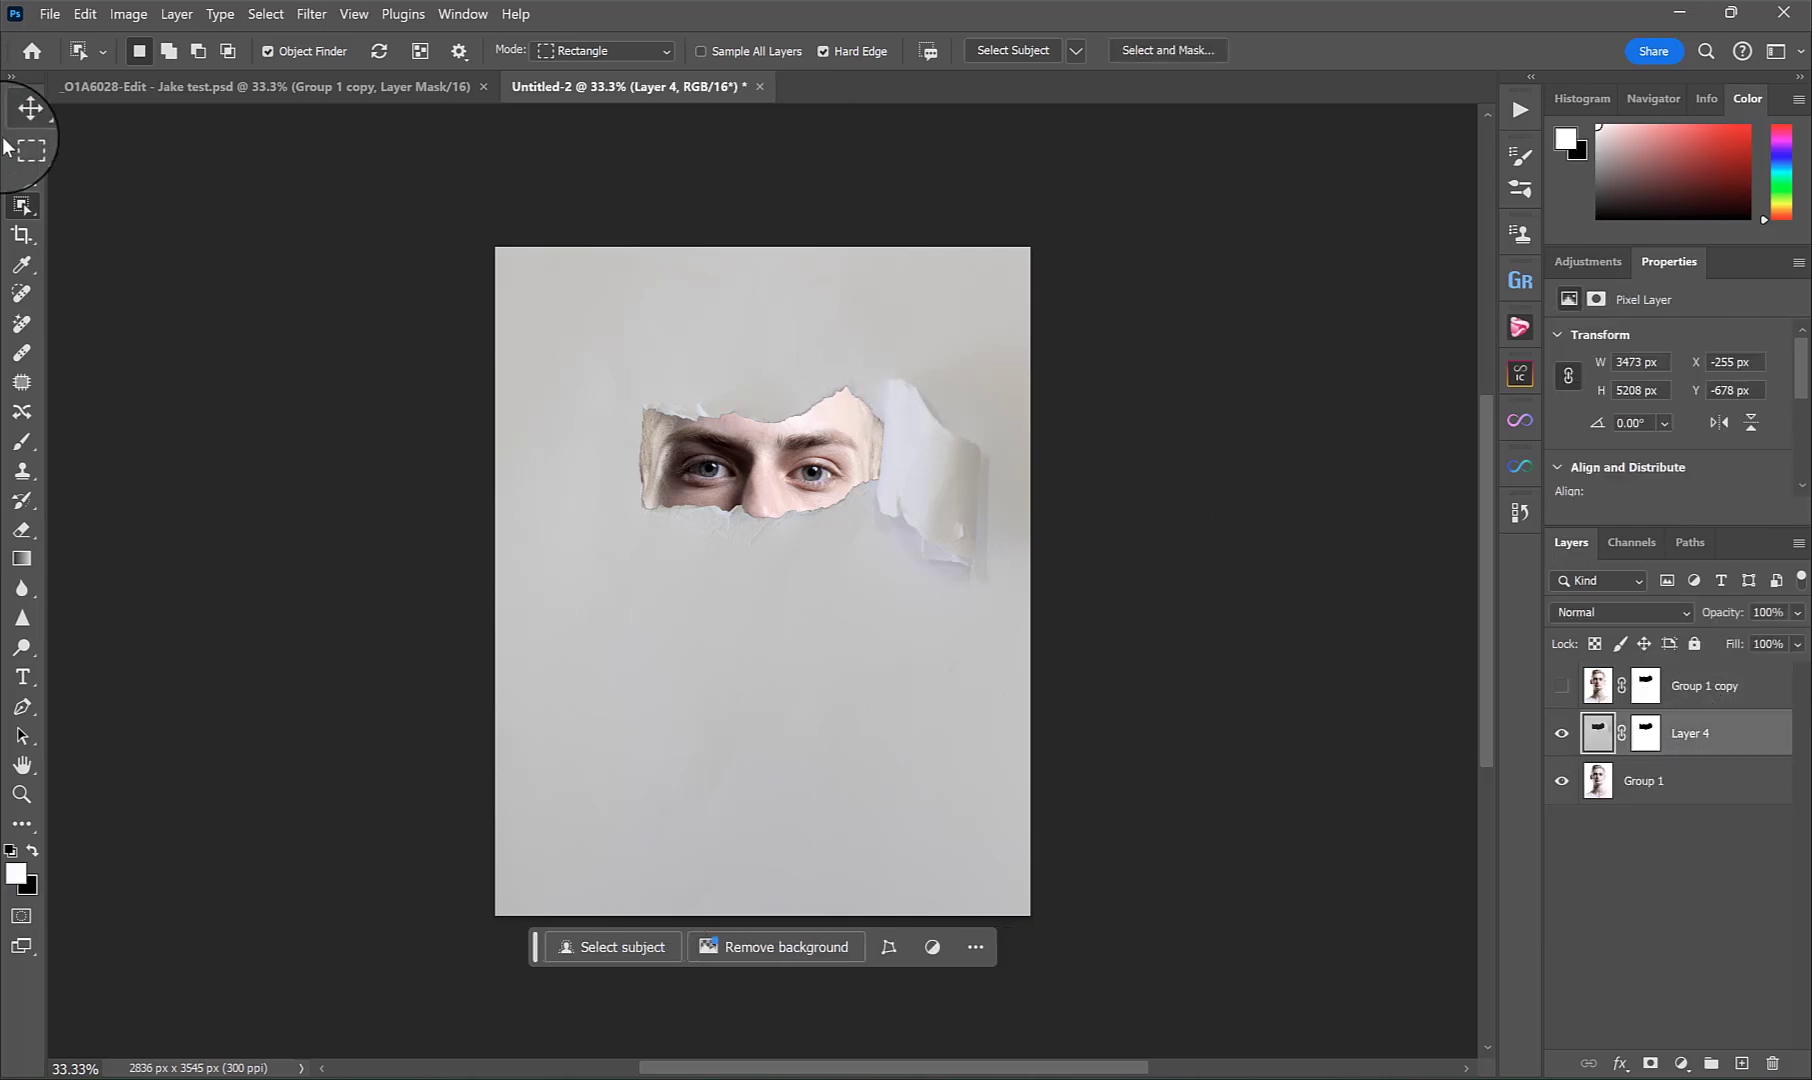
pyautogui.click(22, 206)
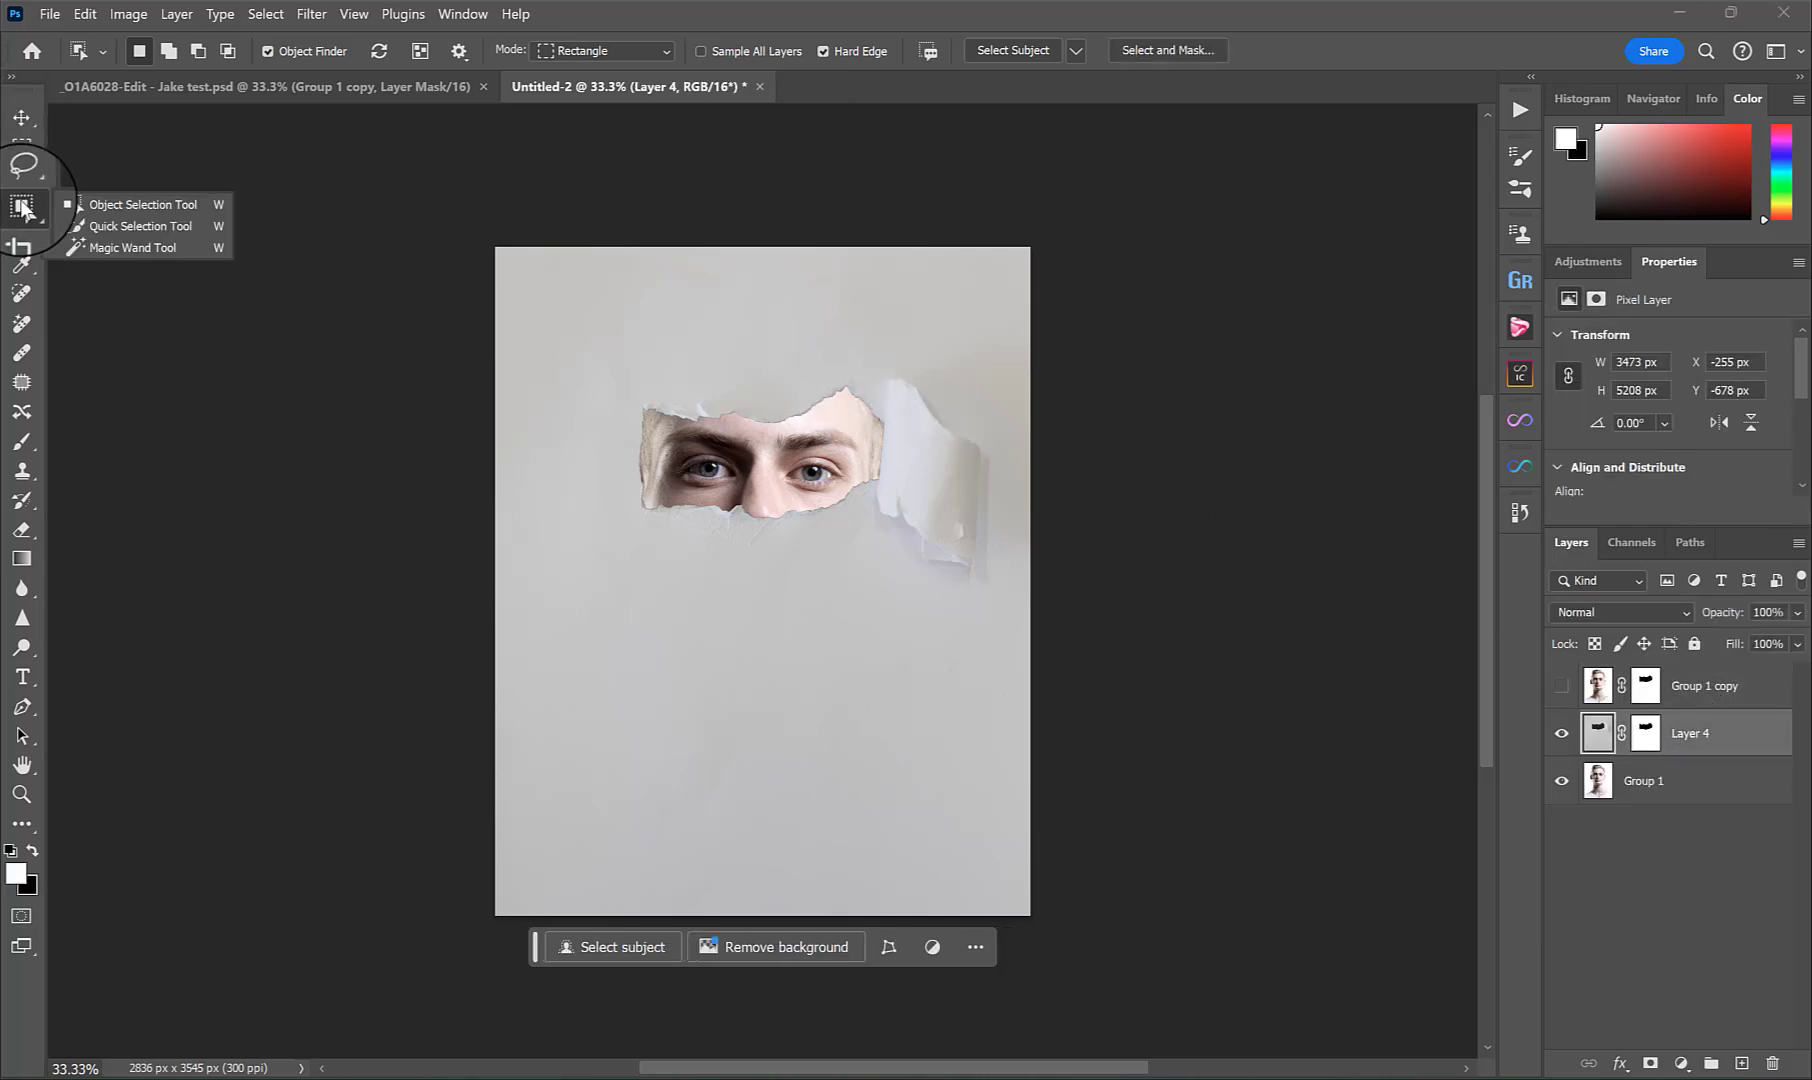
pyautogui.click(123, 205)
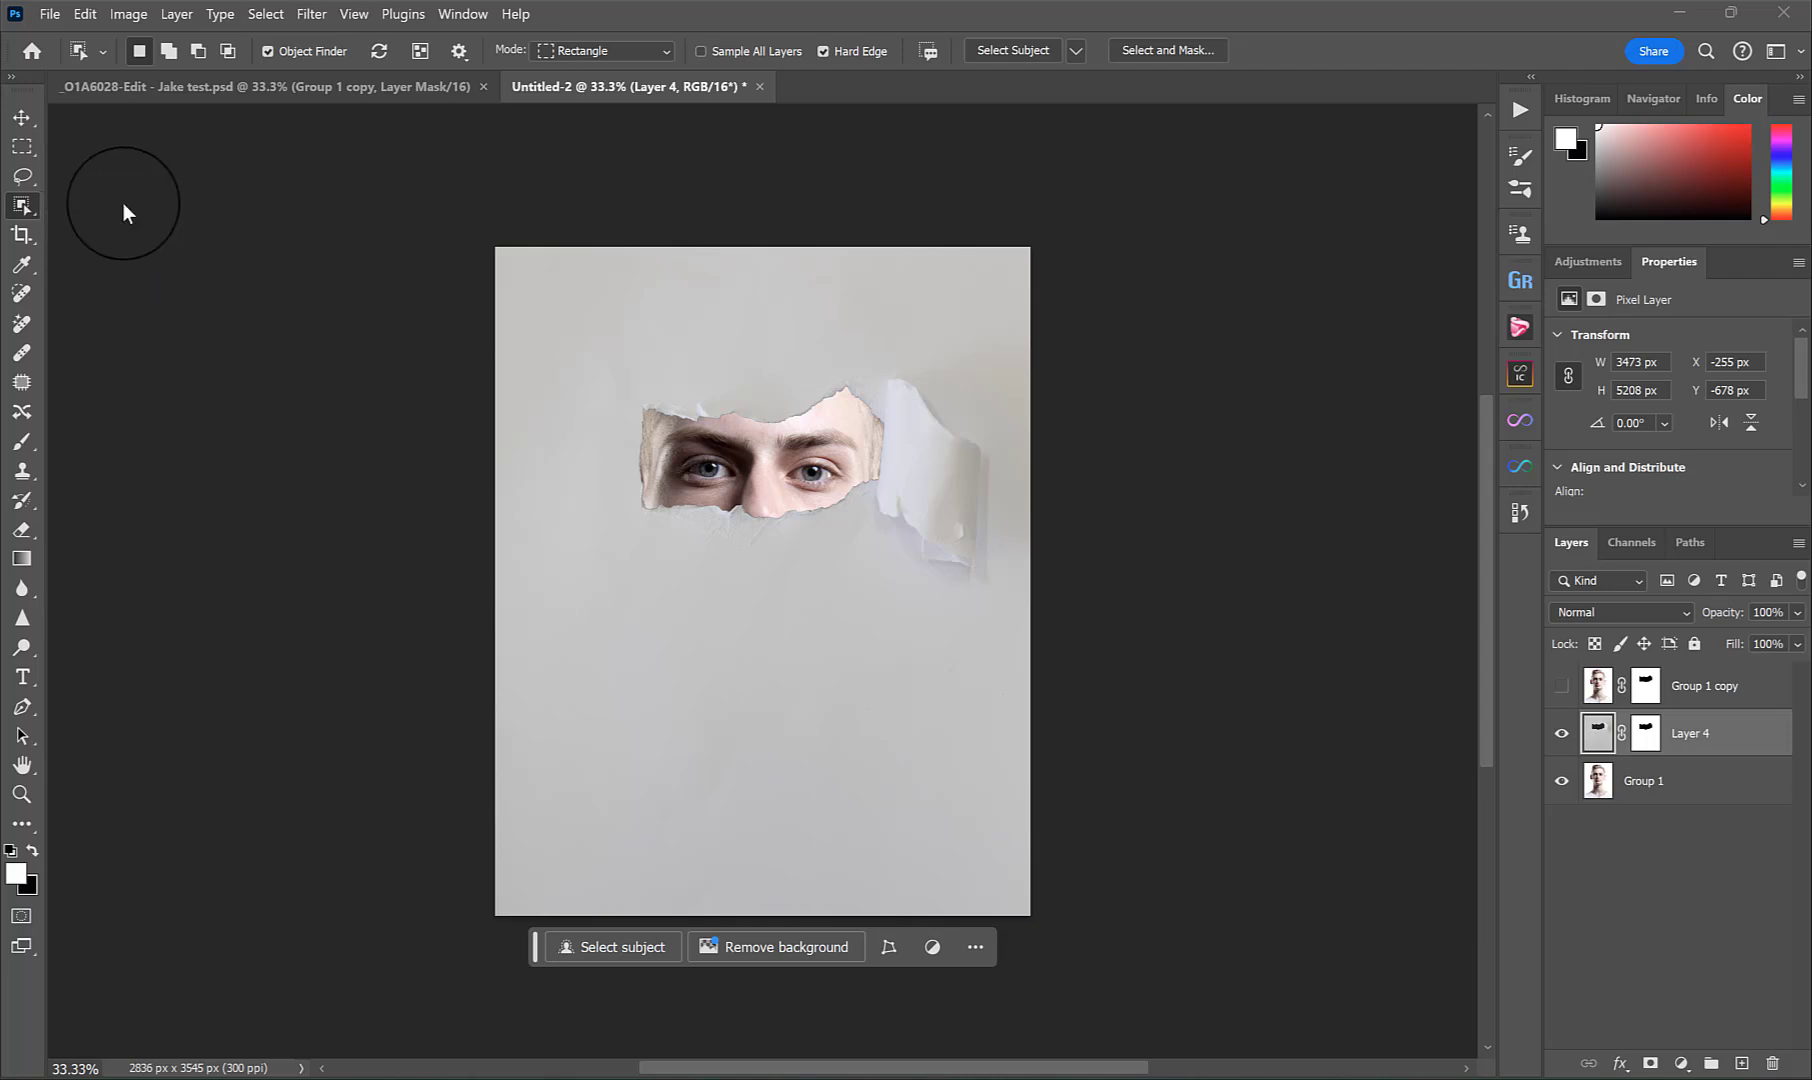
pyautogui.click(915, 470)
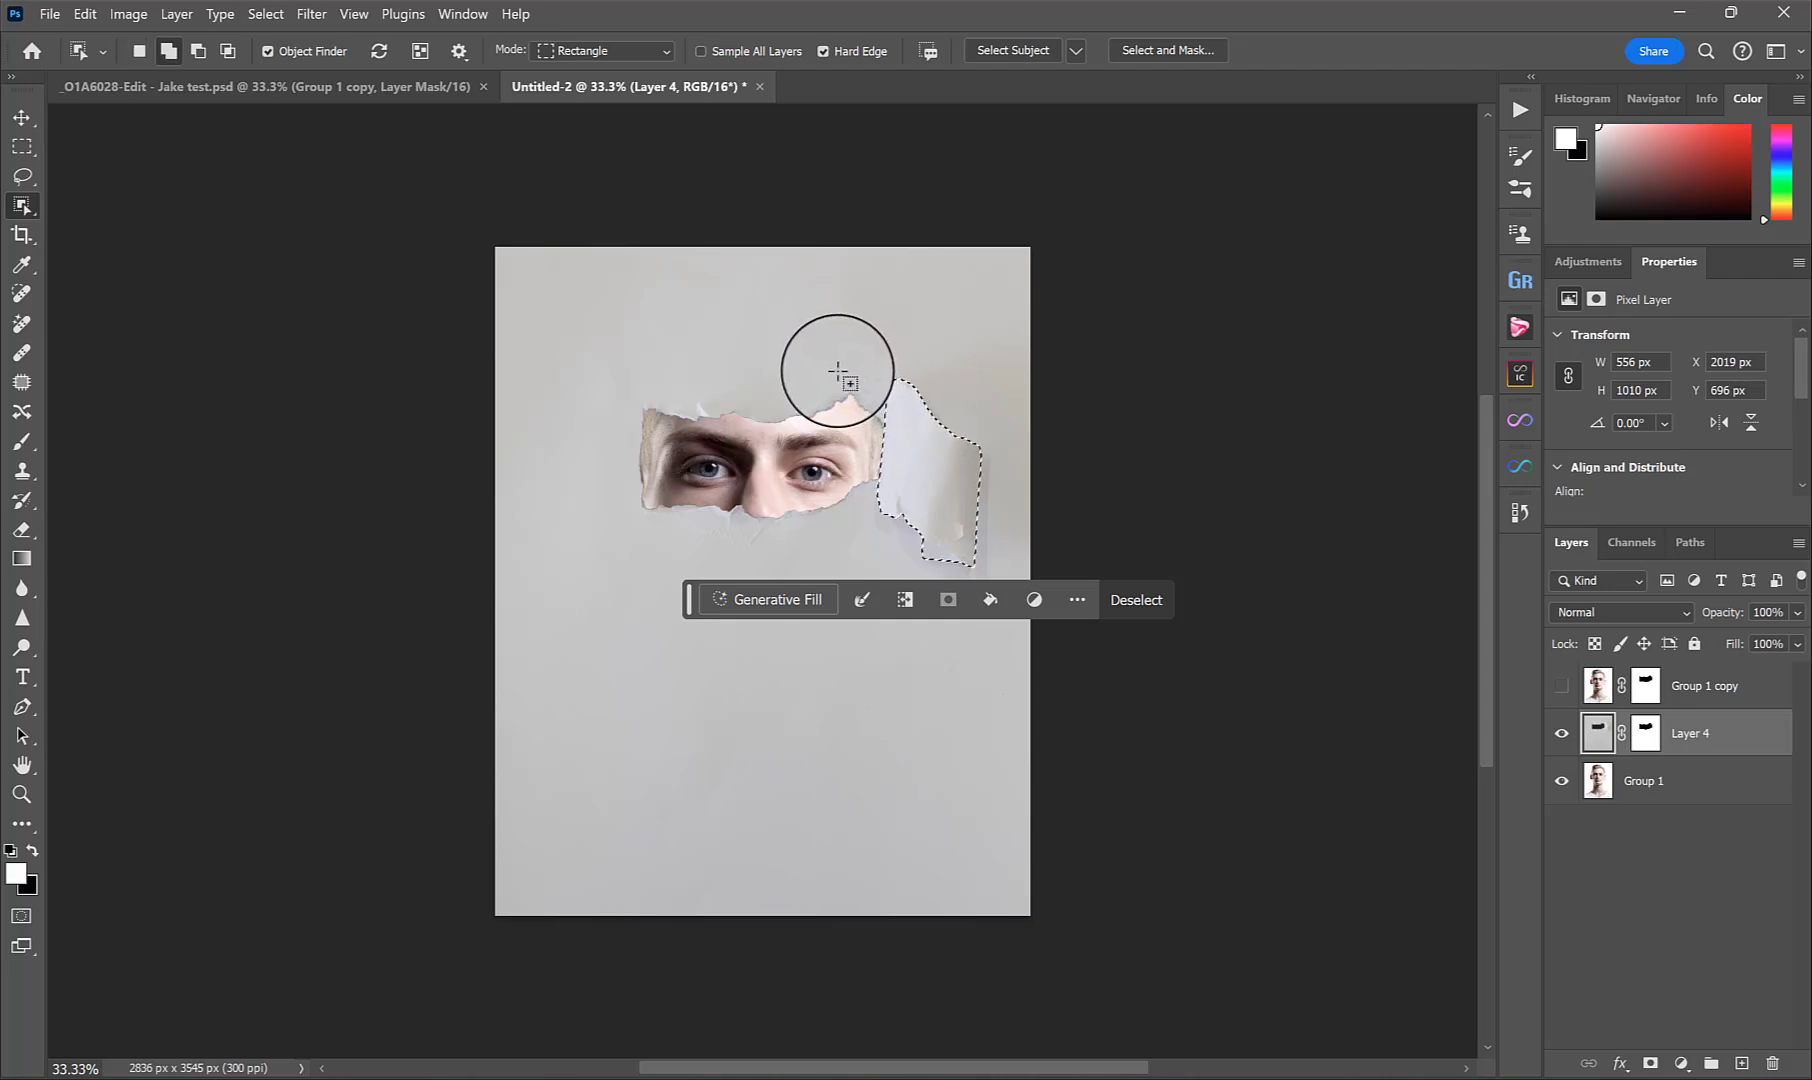
pyautogui.moveTo(837, 371); pyautogui.dragTo(902, 428)
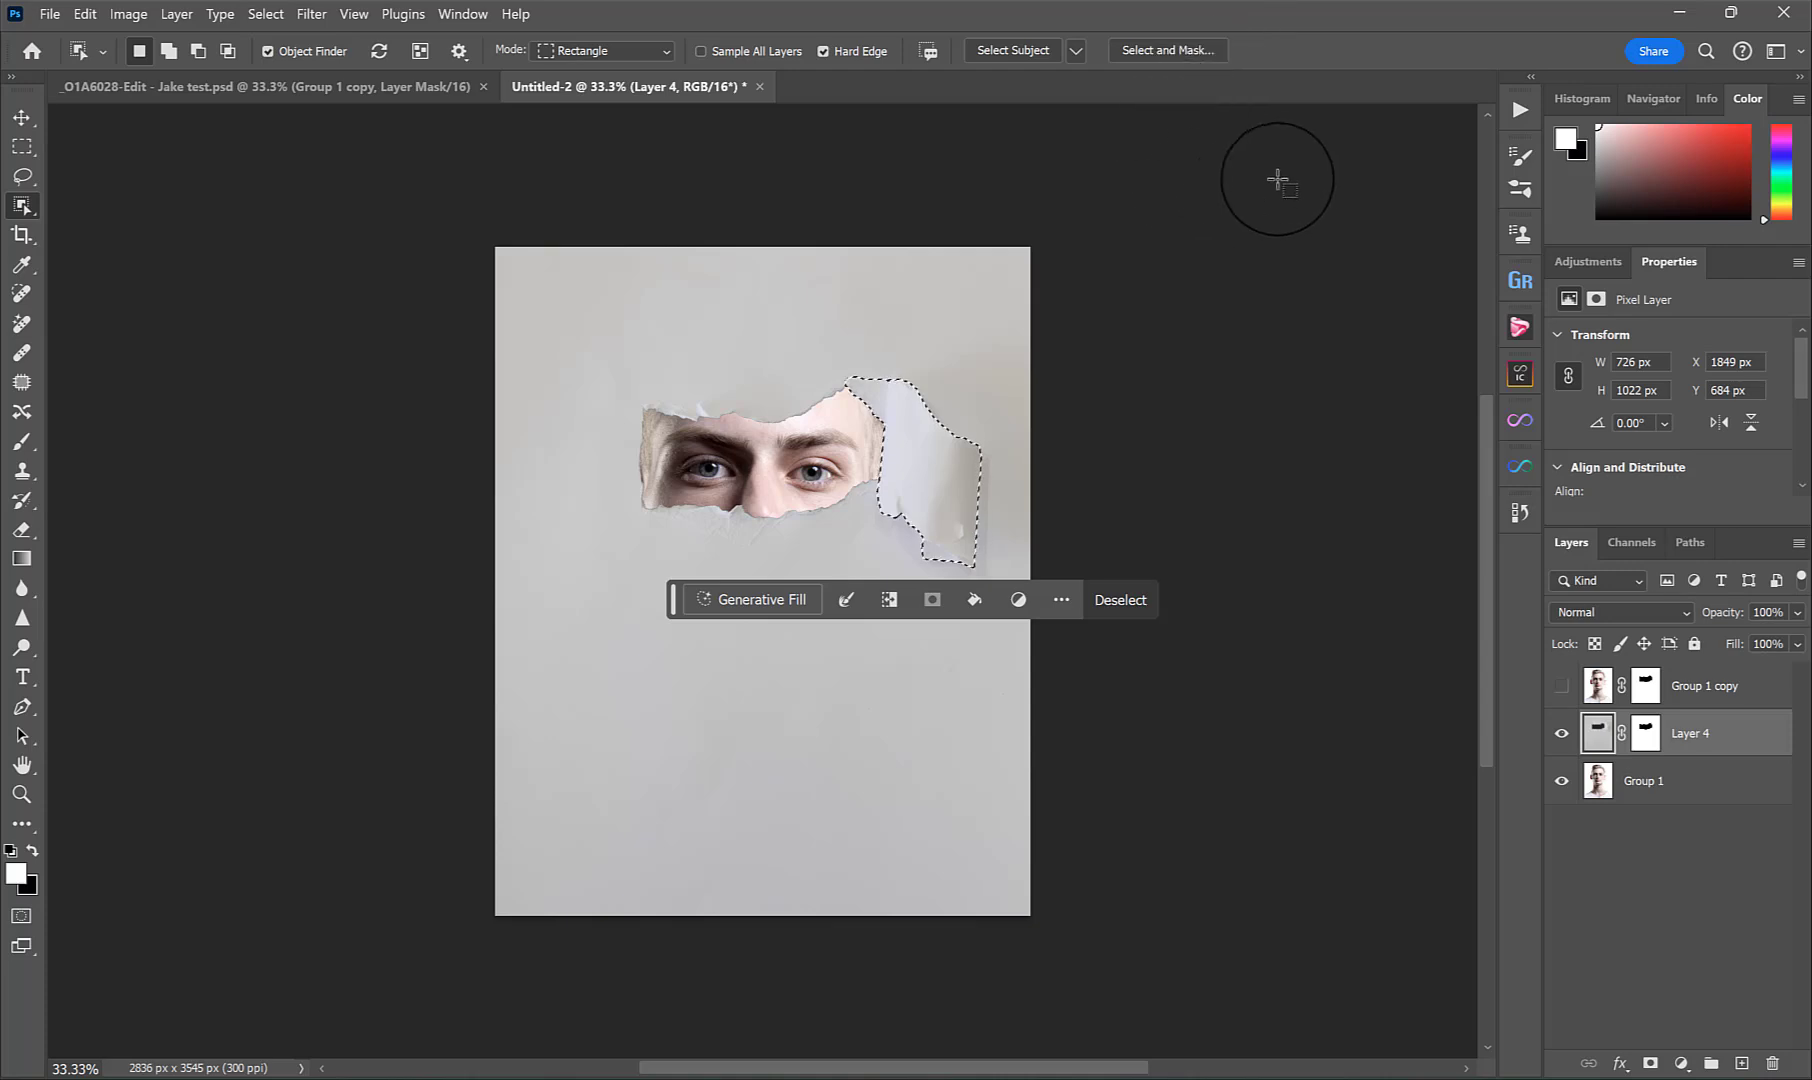
# Extend the flap selection along the torn upper edge of the opening above the eyebrow with the Object Selection tool.
pyautogui.press('z')
pyautogui.moveTo(816, 416); pyautogui.dragTo(816, 416)
pyautogui.hotkey('shift', 'w')
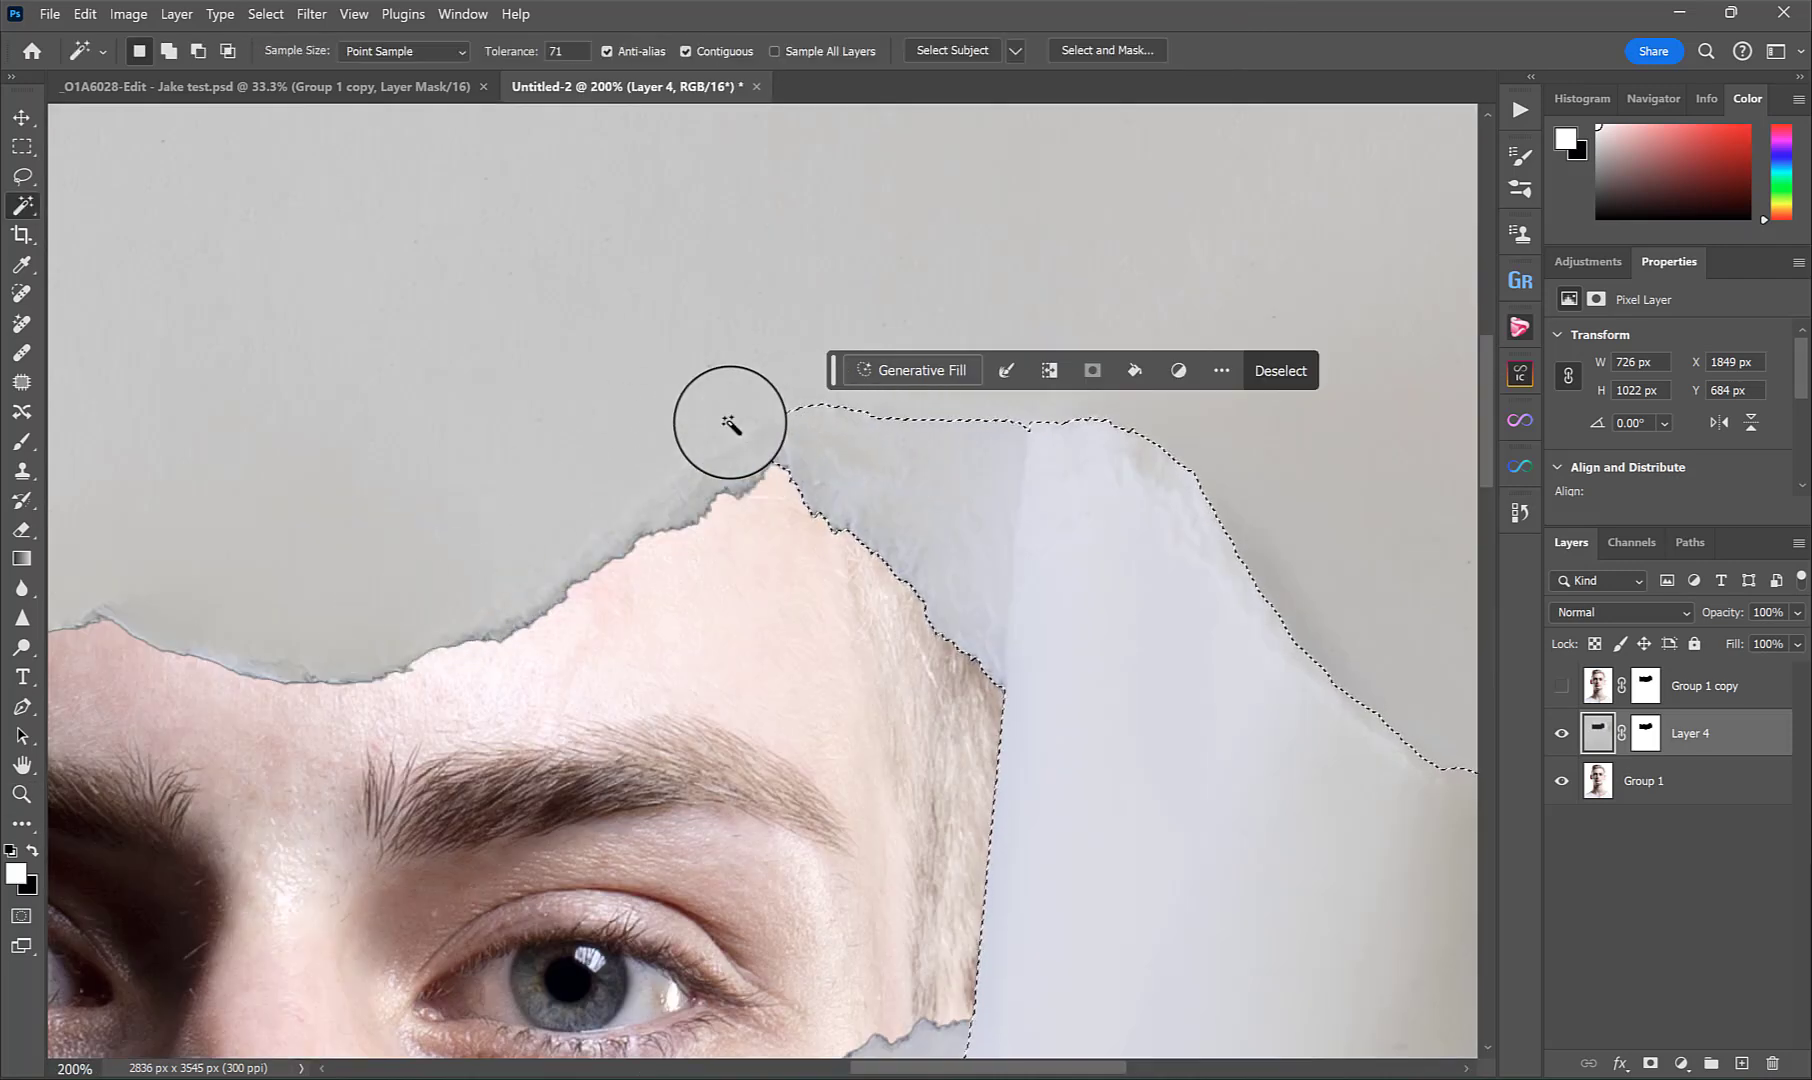
pyautogui.hotkey('shift', 'w')
pyautogui.moveTo(447, 363); pyautogui.dragTo(882, 660)
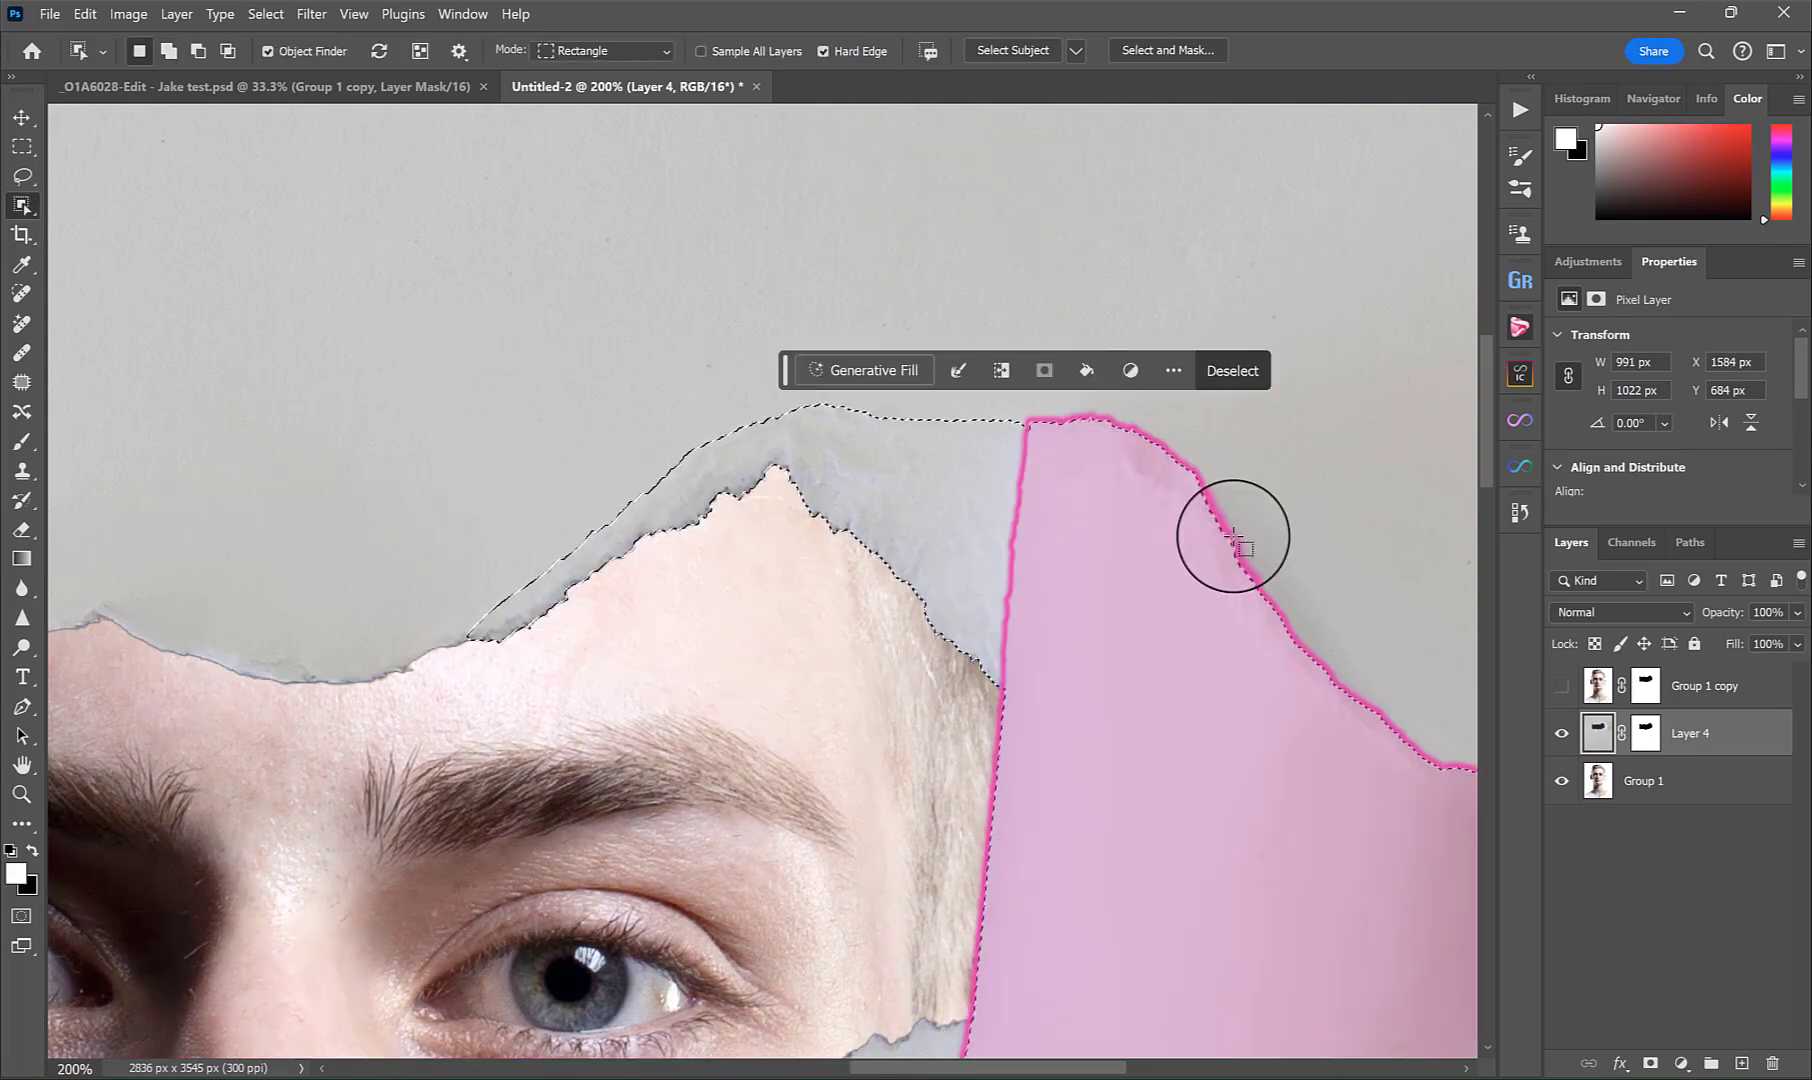
pyautogui.hotkey('ctrl', '-')
pyautogui.hotkey('ctrl', '-')
pyautogui.hotkey('ctrl', '-')
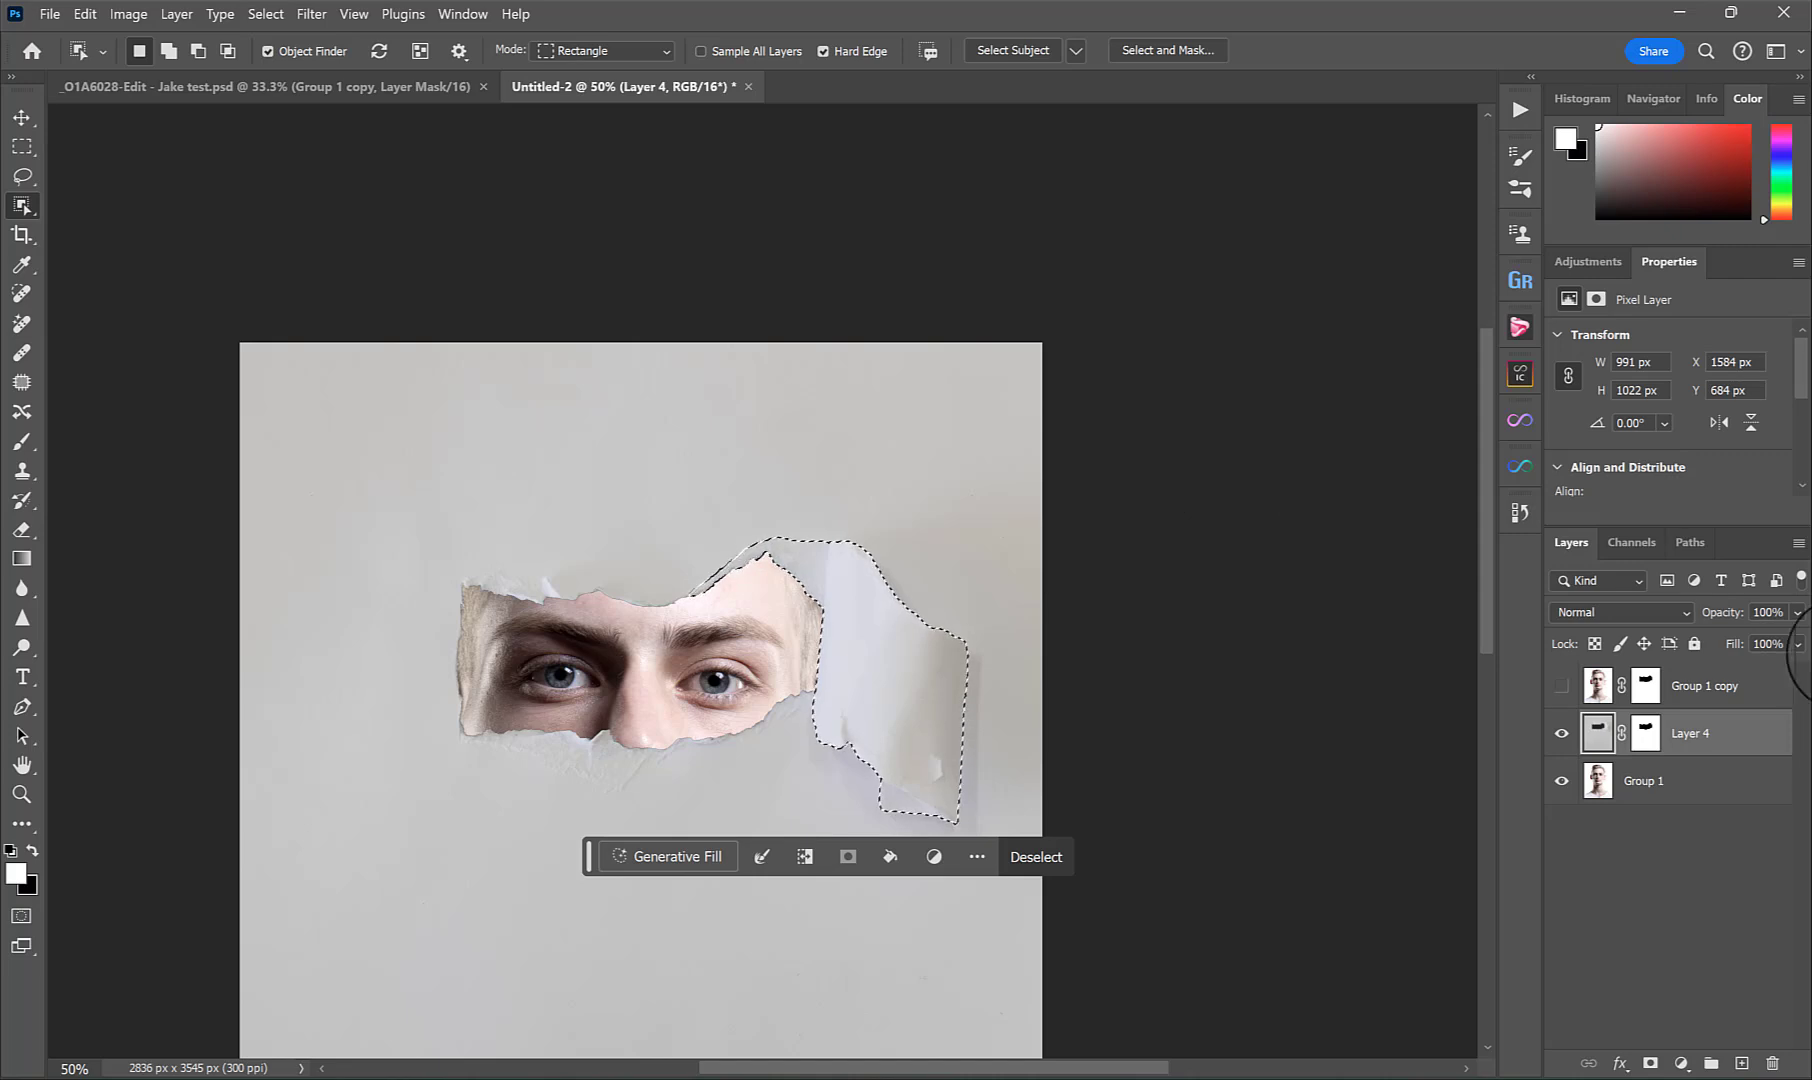
# Show the Group 1 copy layer, fill the selected flap area on its mask with black at 100% opacity, and deselect.
pyautogui.click(1703, 676)
pyautogui.click(1561, 685)
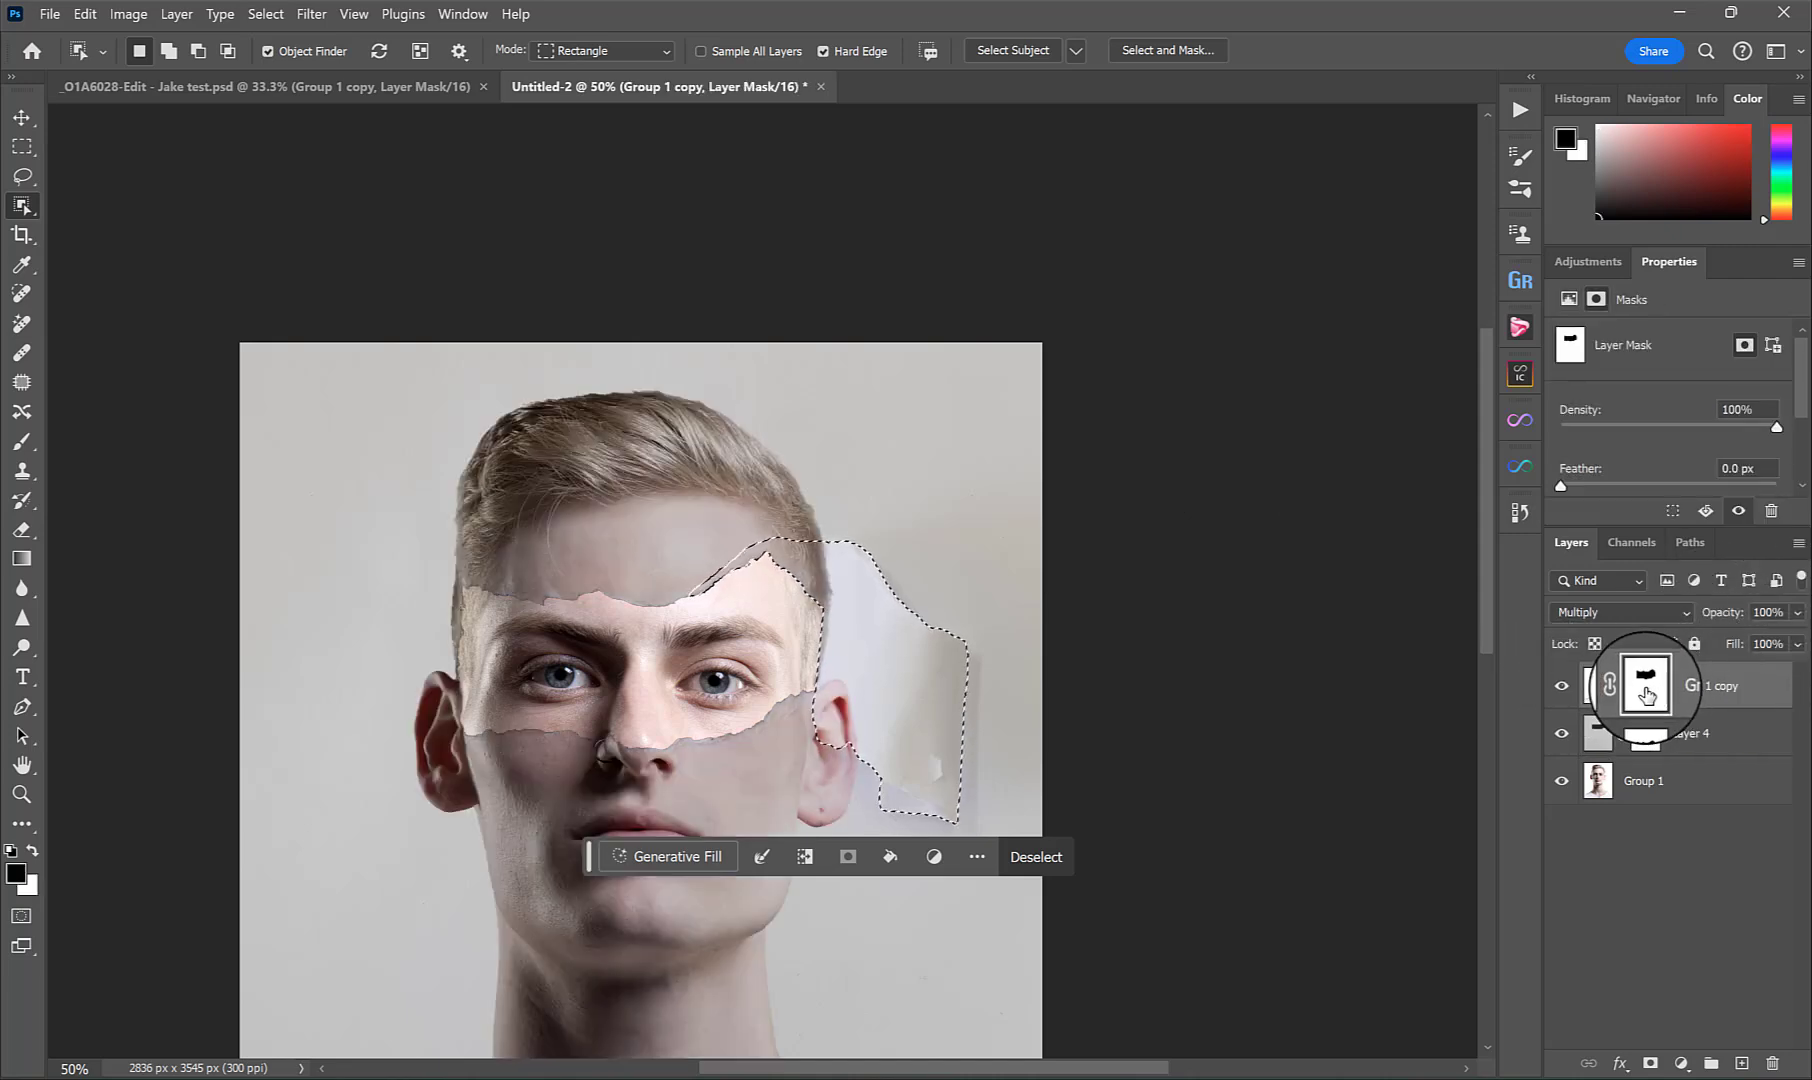
pyautogui.click(85, 14)
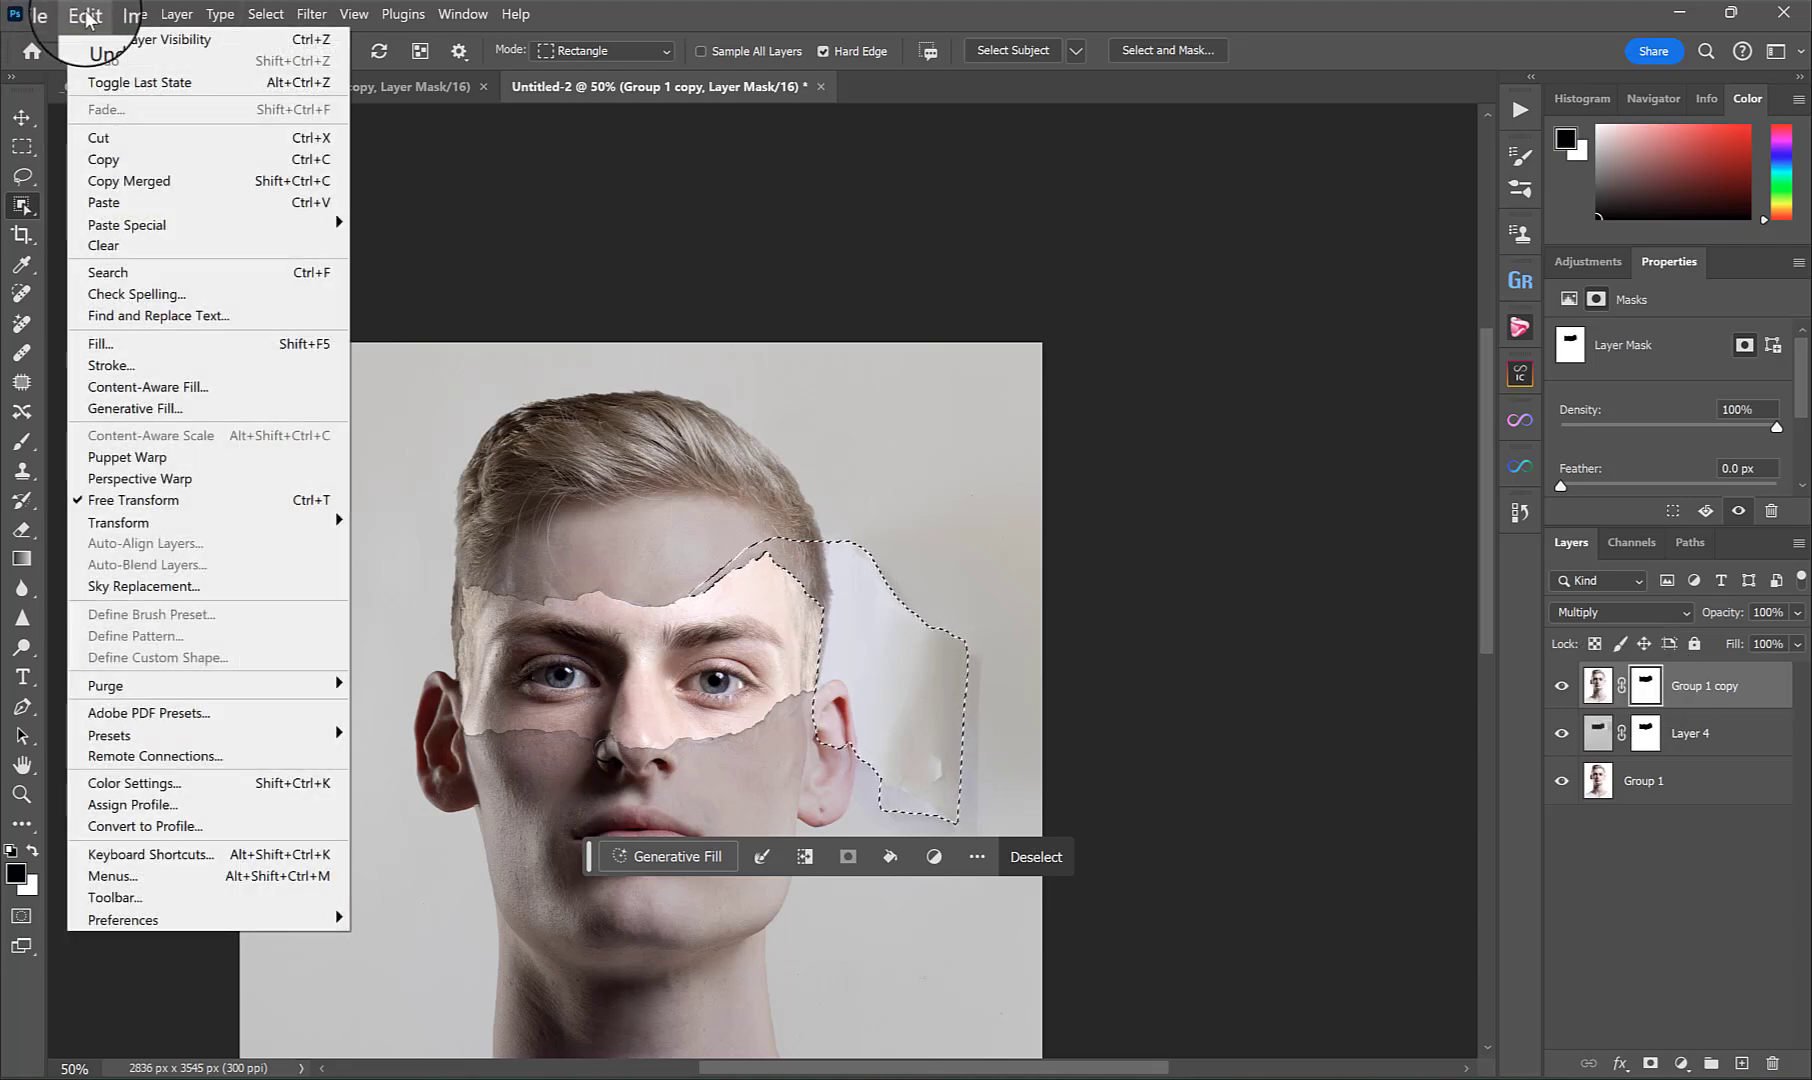
pyautogui.click(122, 345)
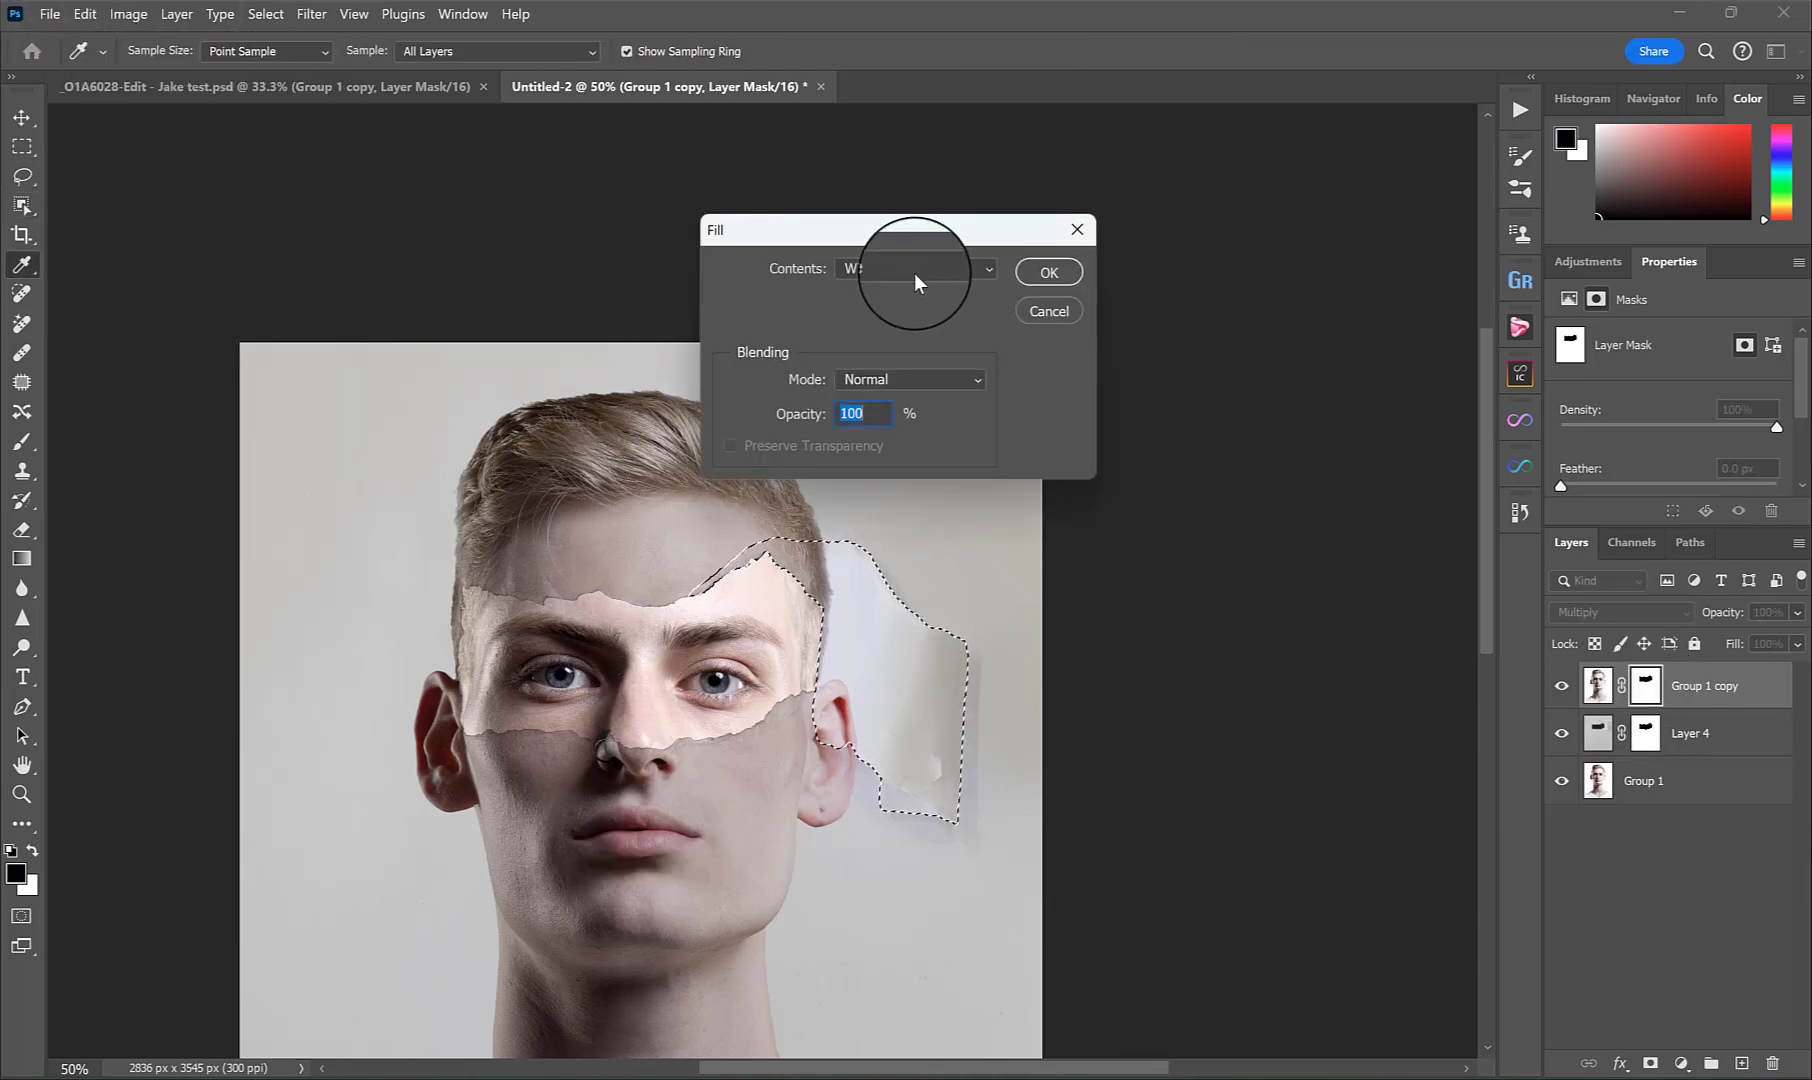
pyautogui.click(914, 270)
pyautogui.click(885, 442)
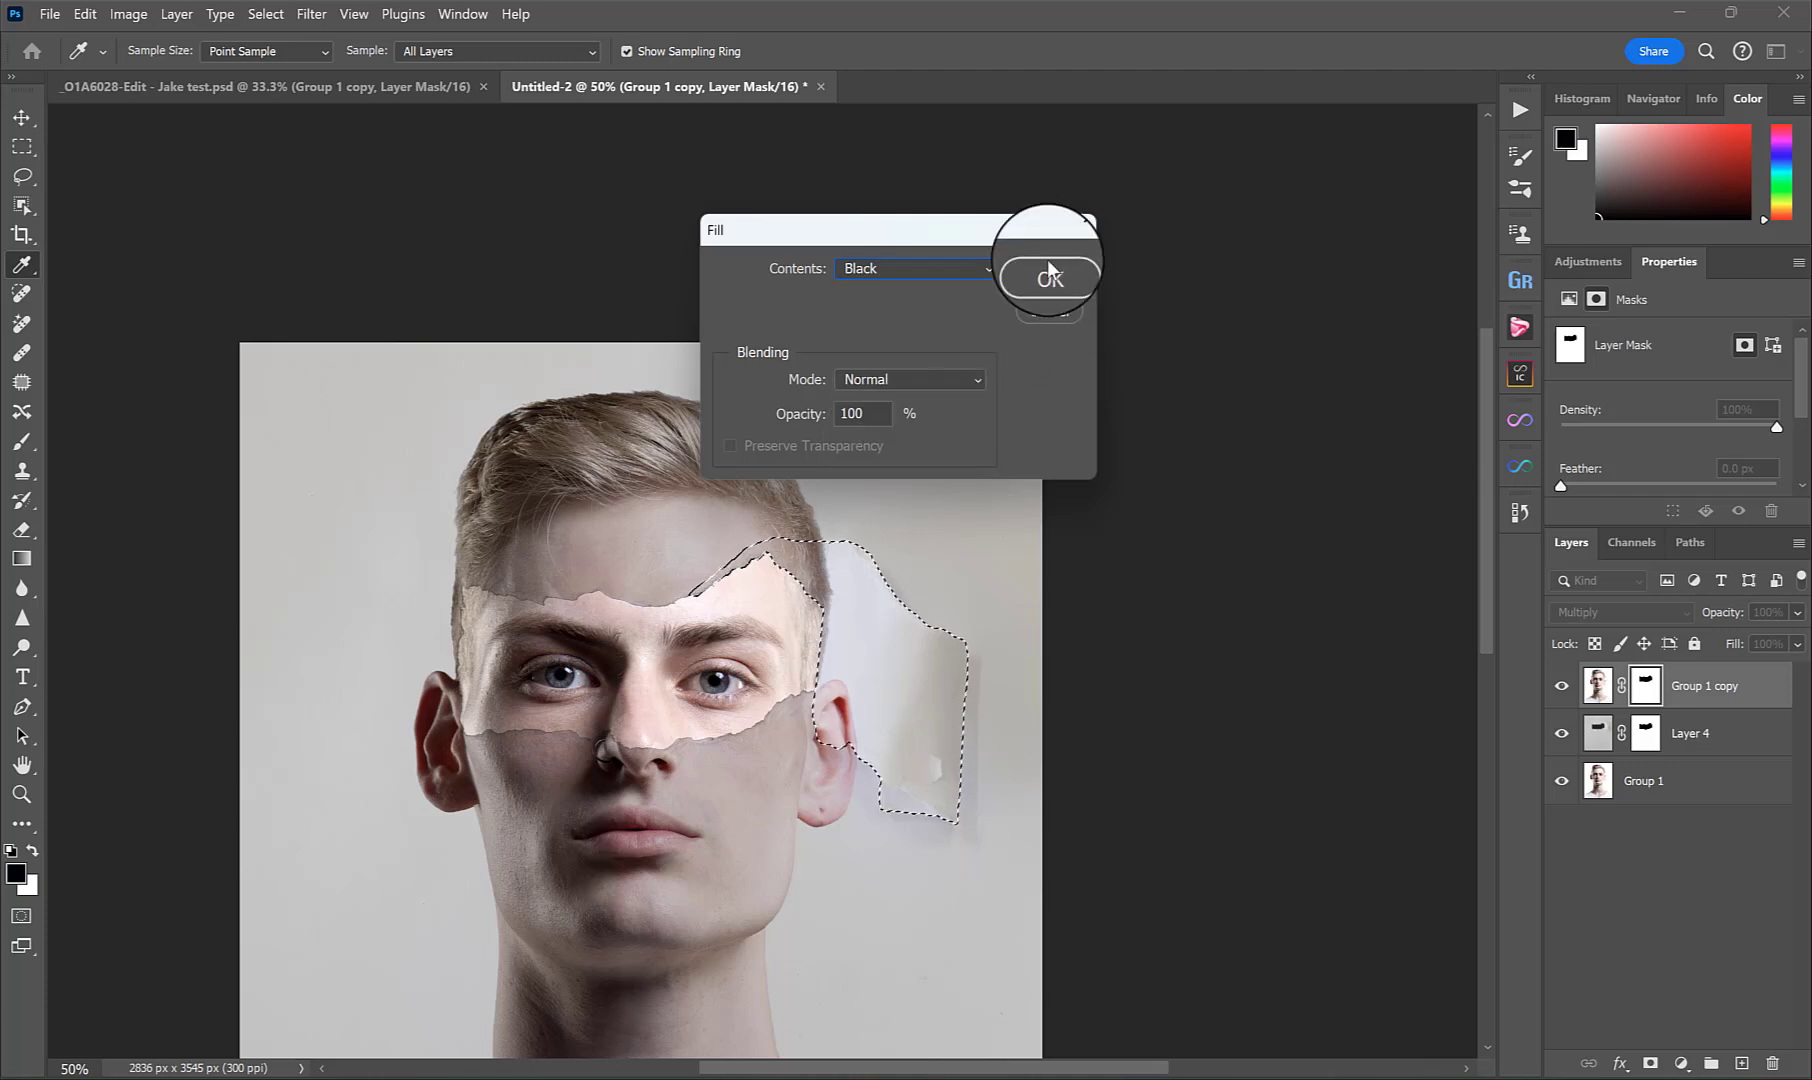
pyautogui.click(1049, 277)
pyautogui.press('w')
pyautogui.hotkey('ctrl', 'd')
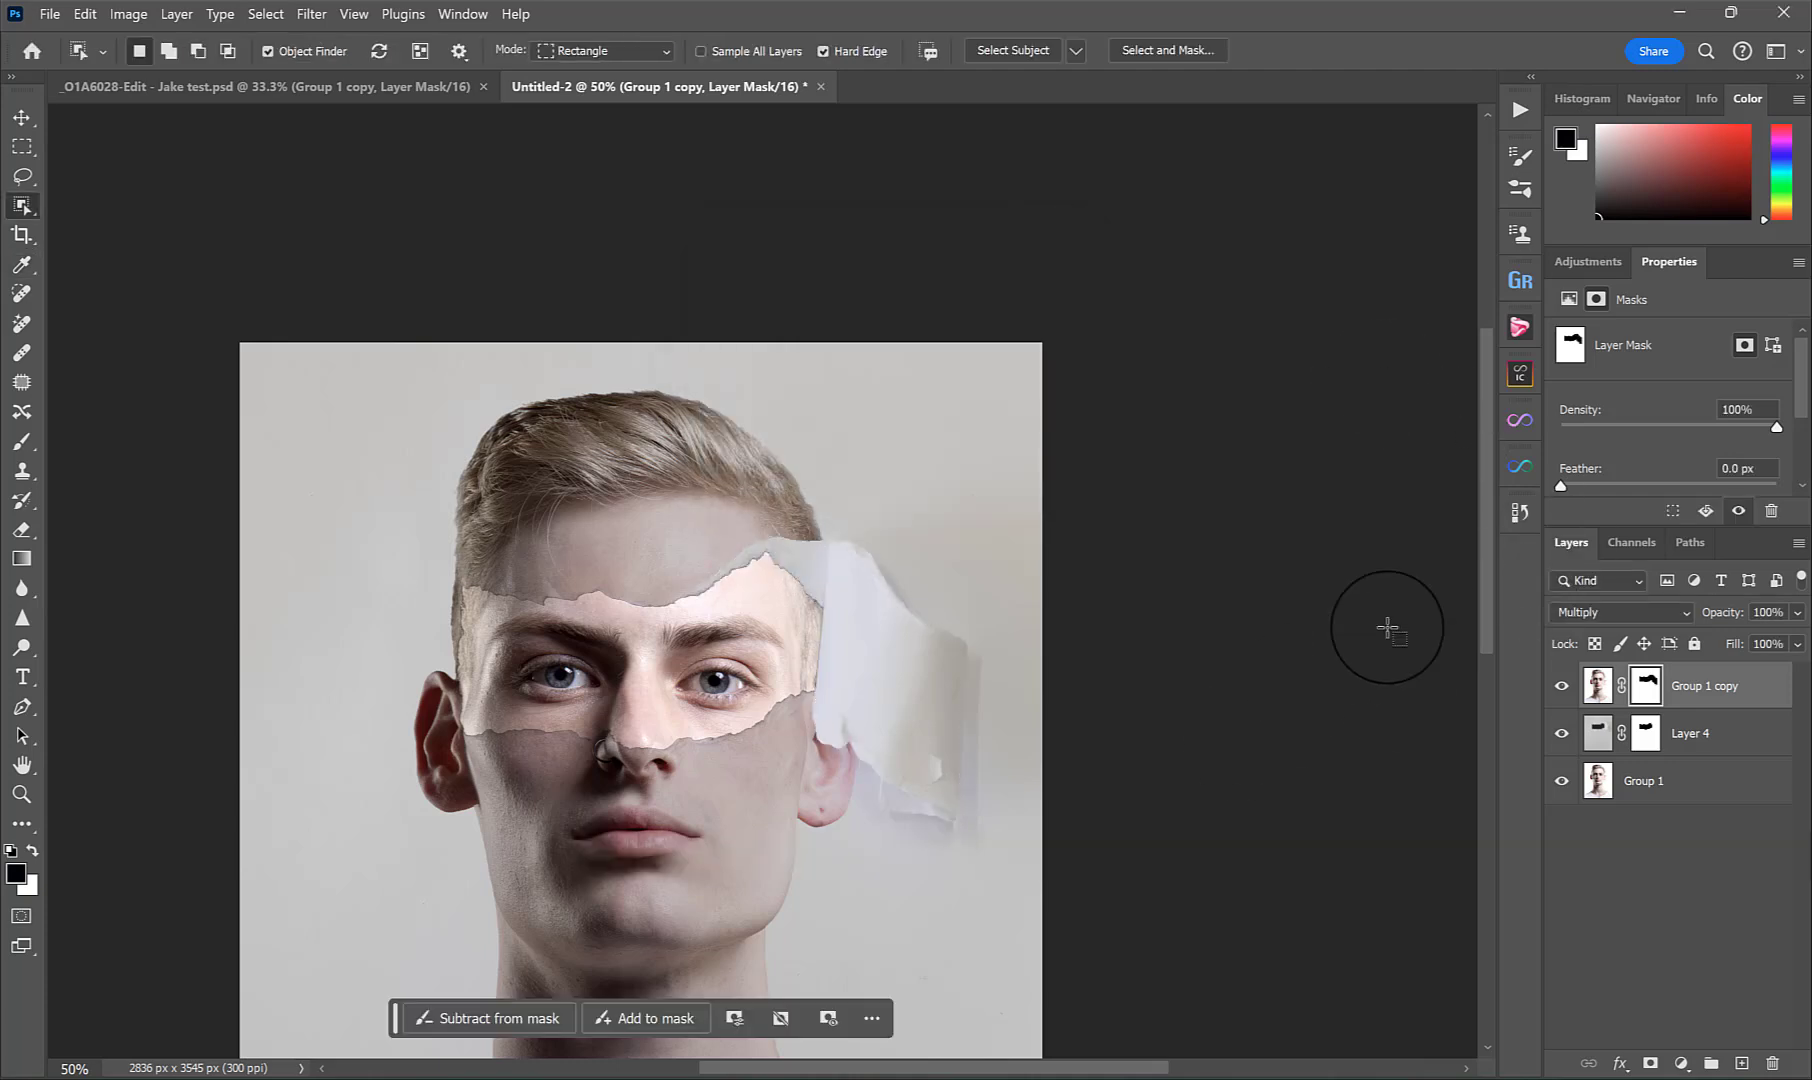
pyautogui.hotkey('ctrl', '-')
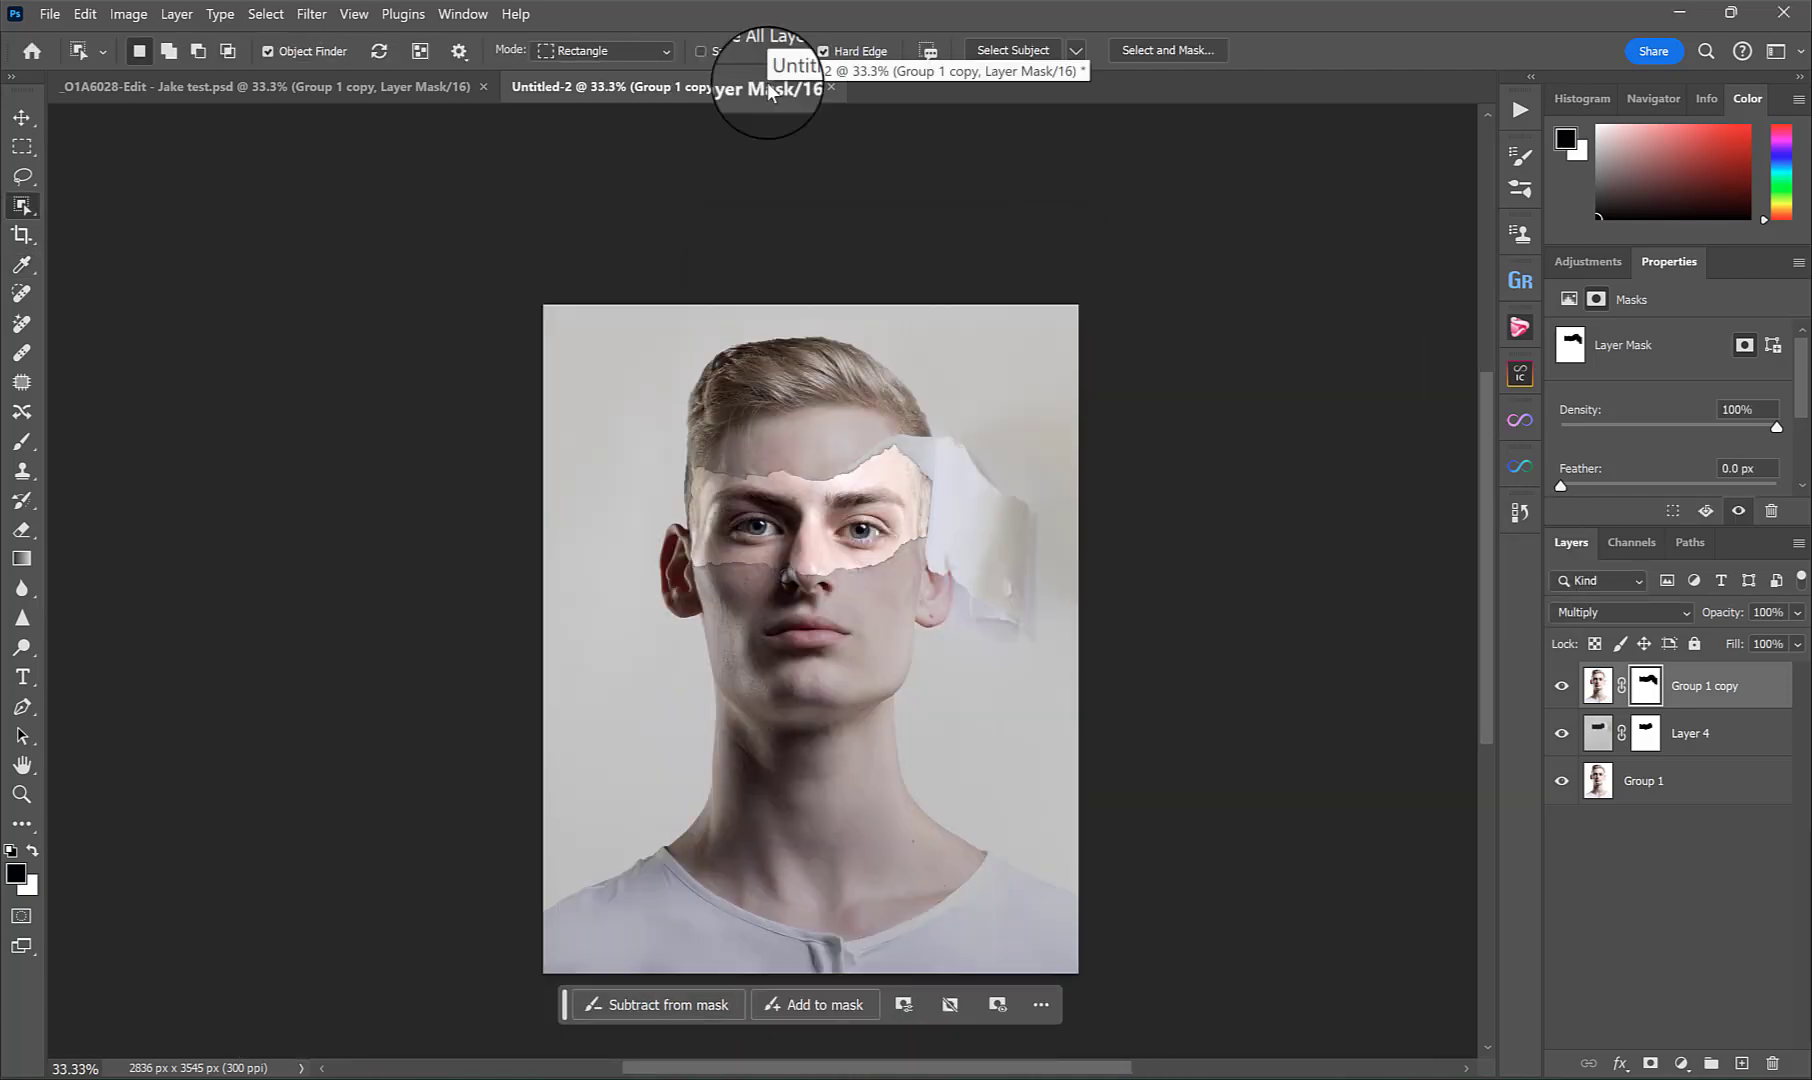
# Duplicate the Group 1 copy layer in the other open portrait document and return to Untitled-2.
pyautogui.click(392, 86)
pyautogui.hotkey('ctrl', 'j')
pyautogui.hotkey('ctrl', 'Tab')
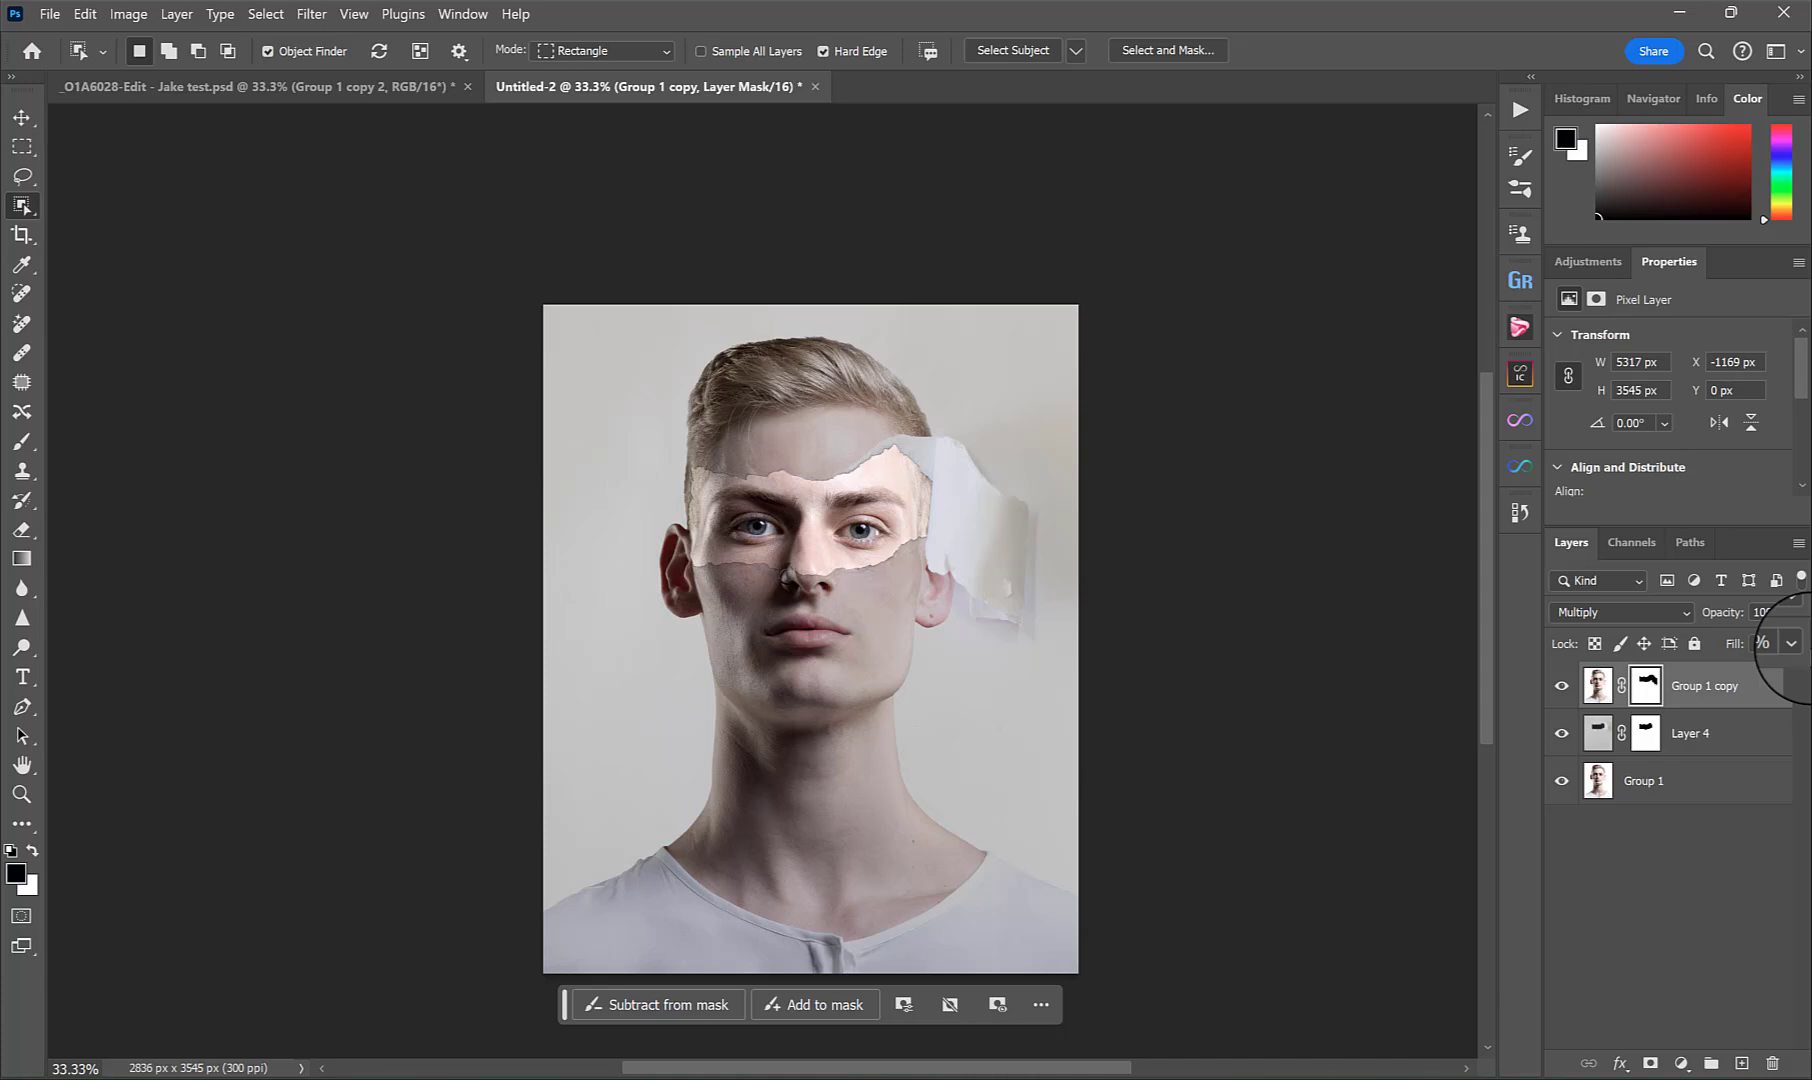
pyautogui.keyDown('alt'); pyautogui.click(1561, 686); pyautogui.keyUp('alt')
pyautogui.keyDown('alt'); pyautogui.click(1561, 686); pyautogui.keyUp('alt')
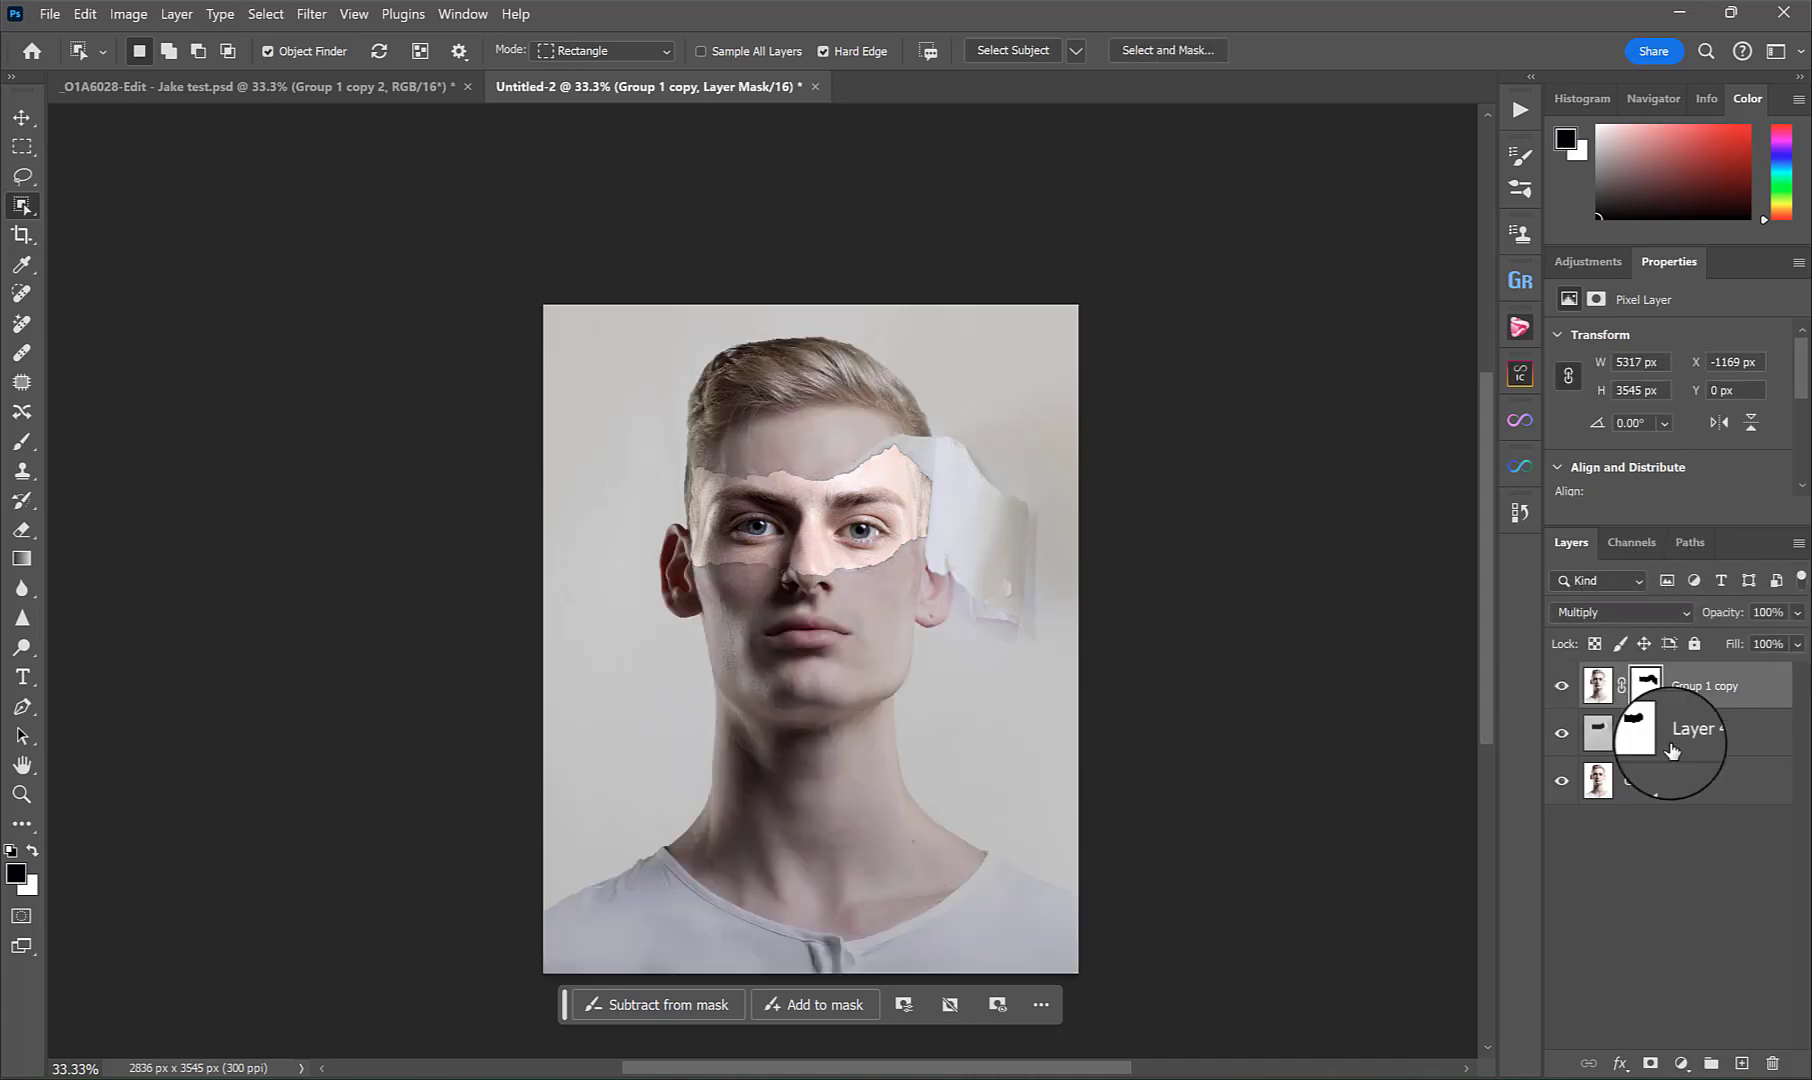
# Add a Black & White adjustment layer directly above the Group 1 portrait layer.
pyautogui.click(1648, 785)
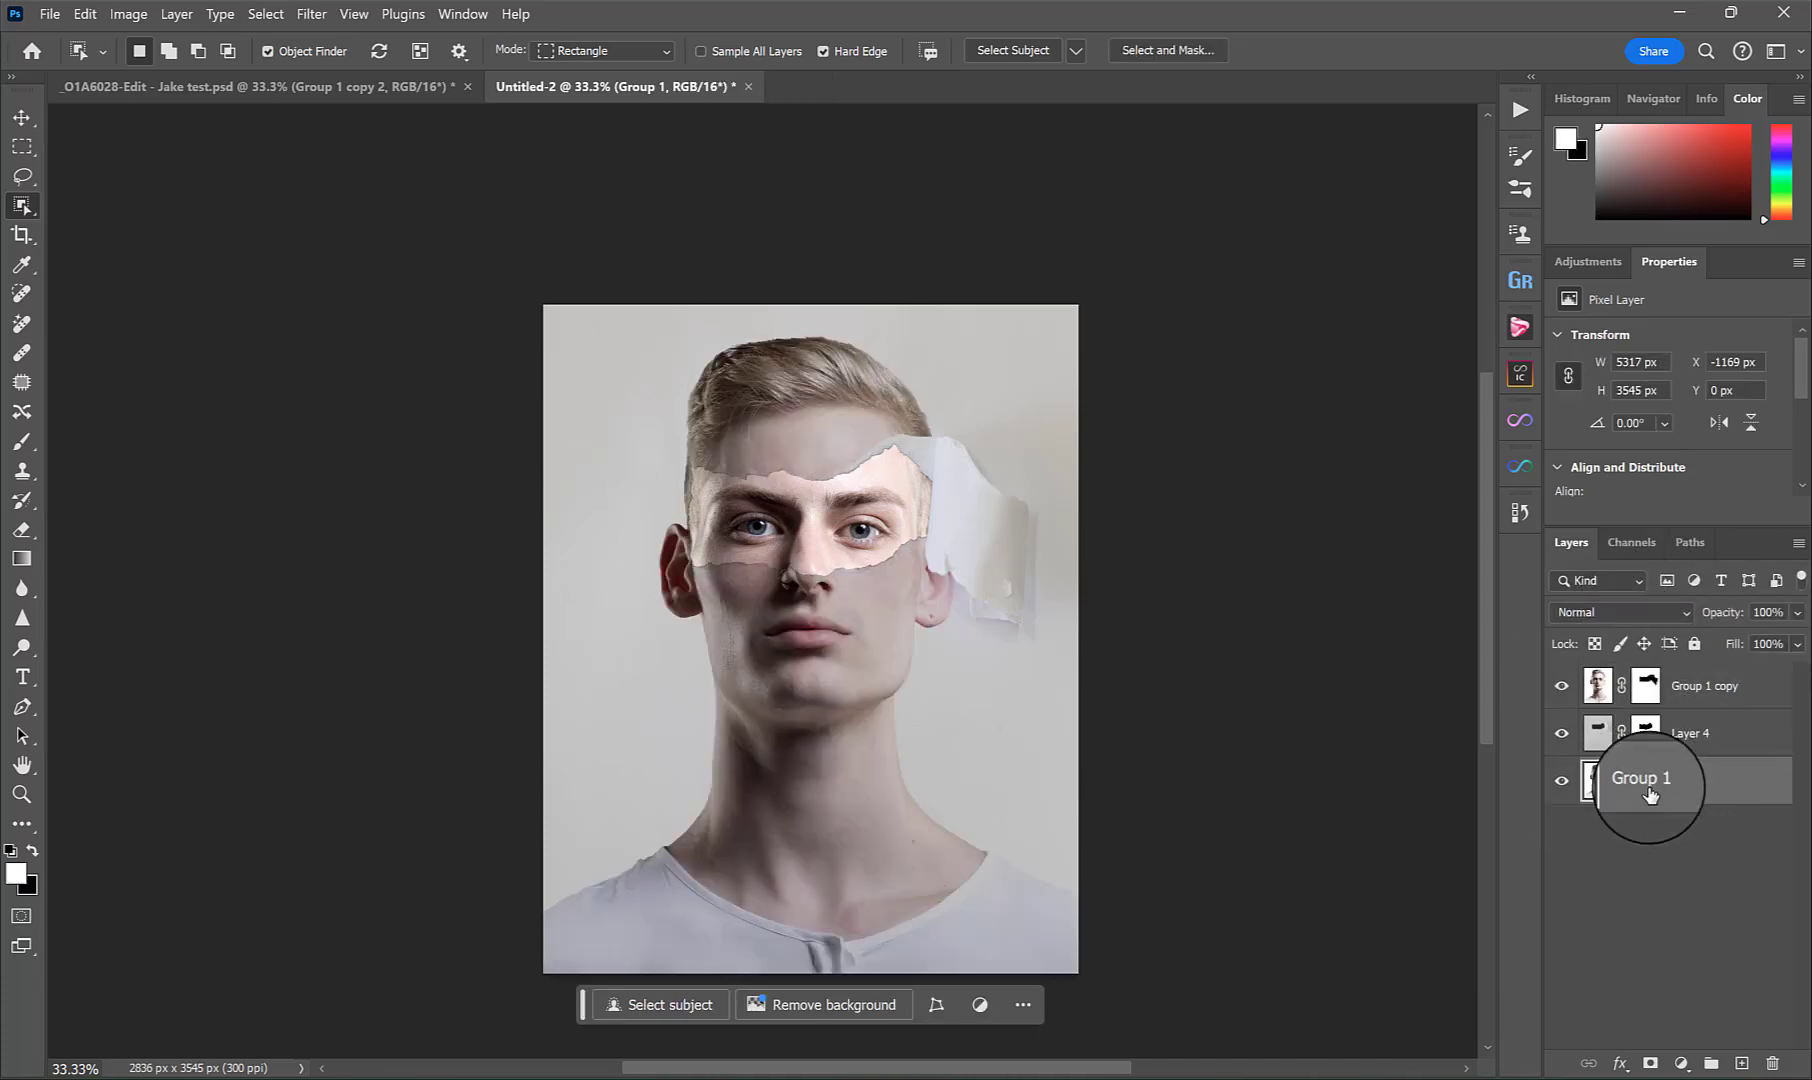
pyautogui.click(1681, 1061)
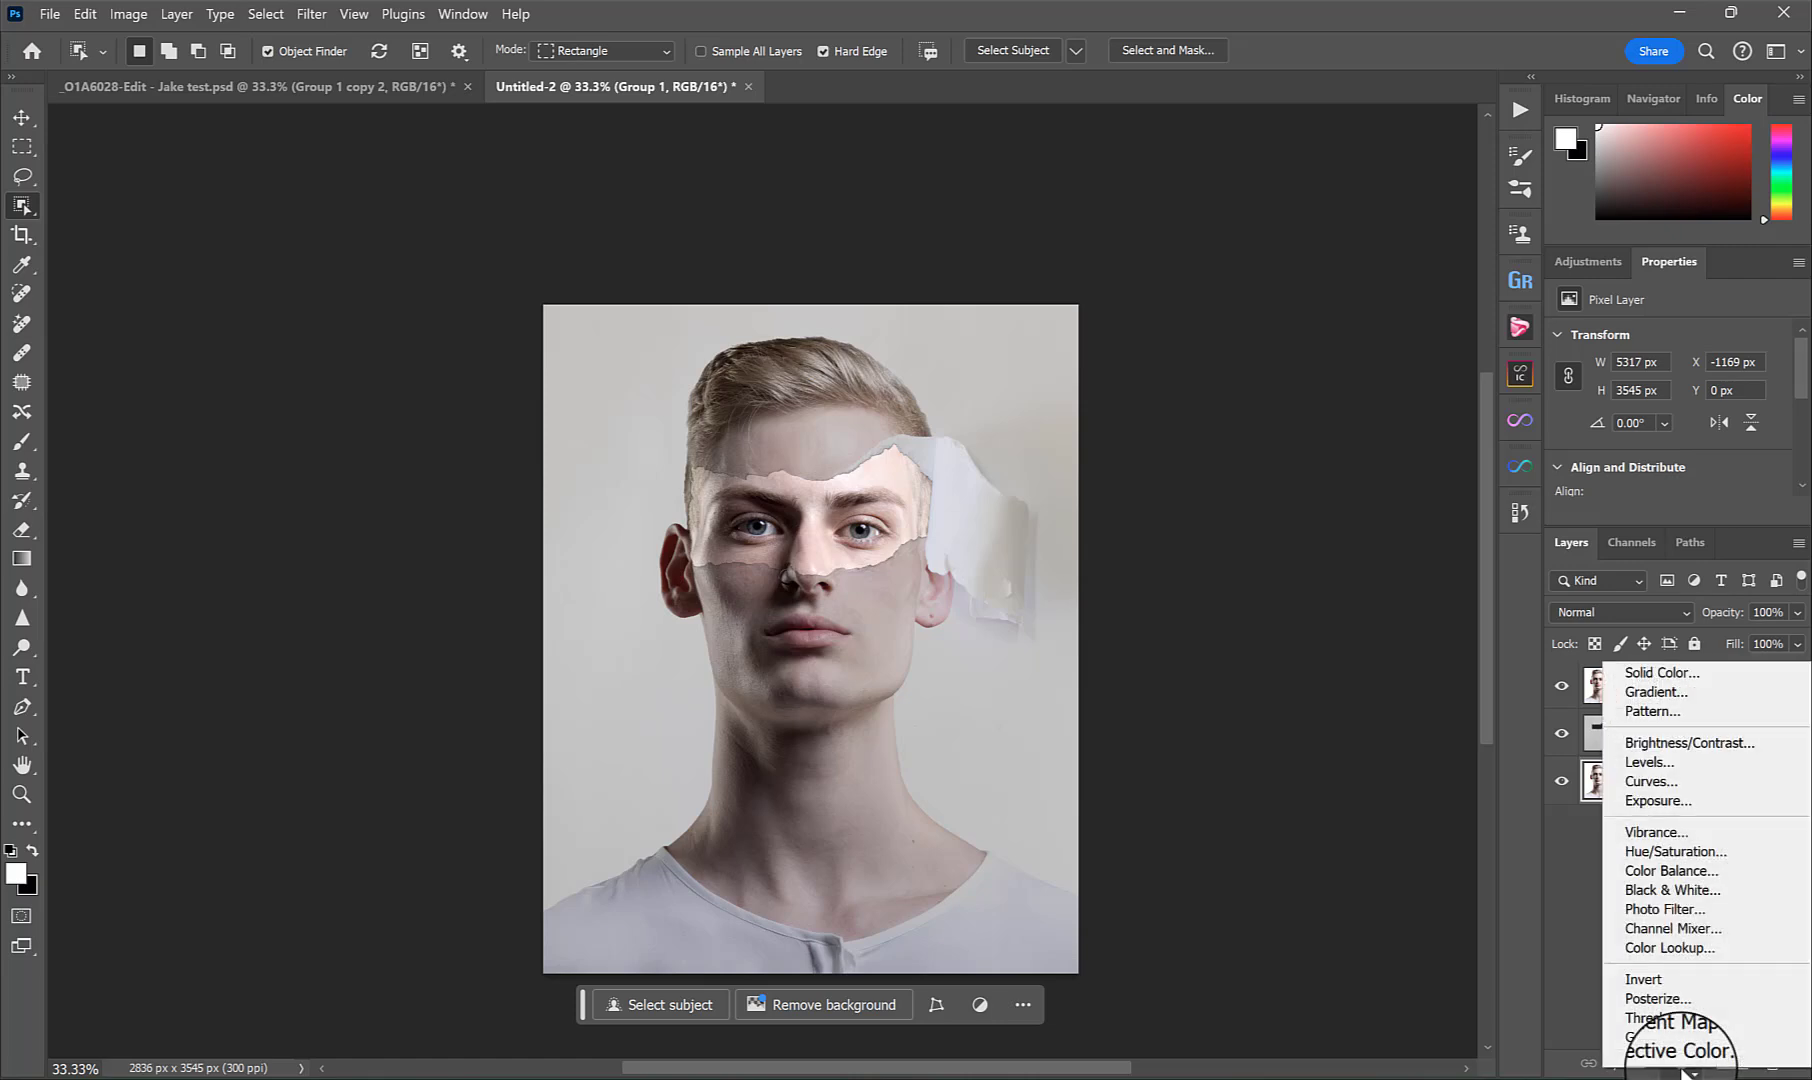
pyautogui.click(1692, 890)
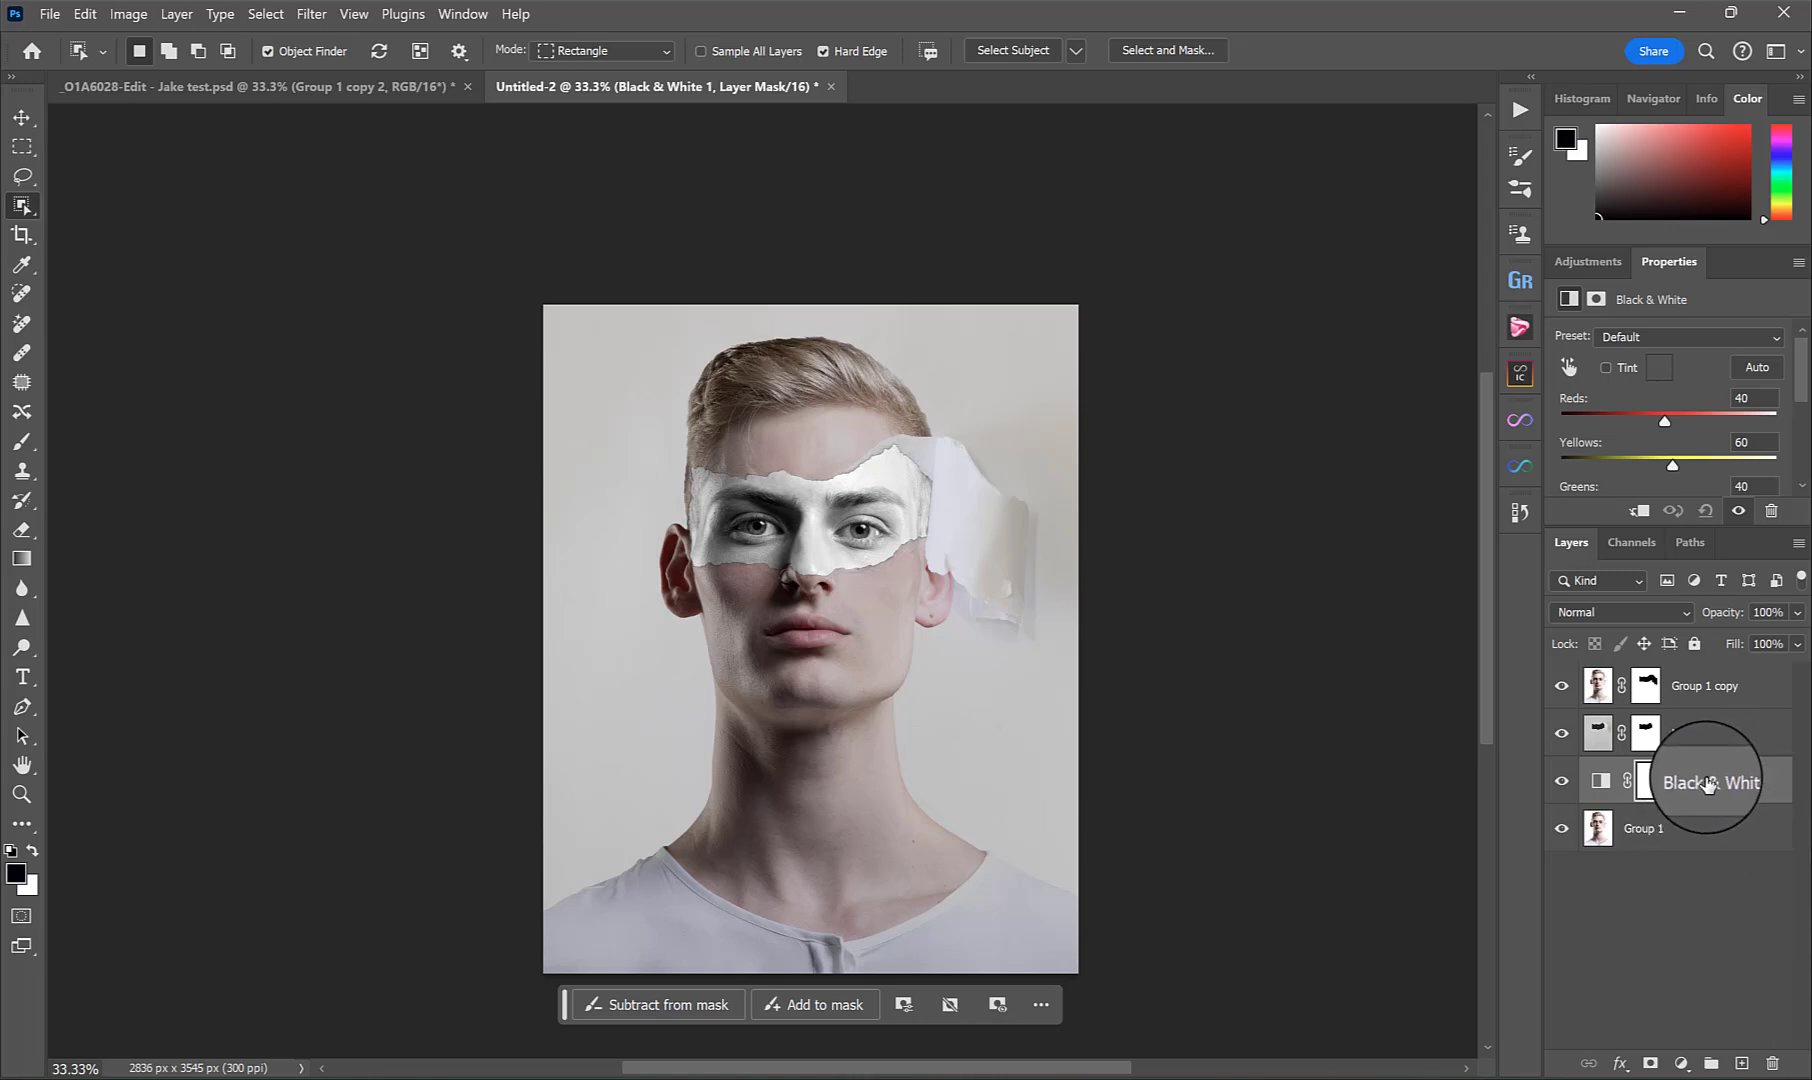
# Try the Black & White adjustment clipped to the Group 1 copy layer, and move it back directly above Group 1.
pyautogui.moveTo(1705, 785); pyautogui.dragTo(1687, 665)
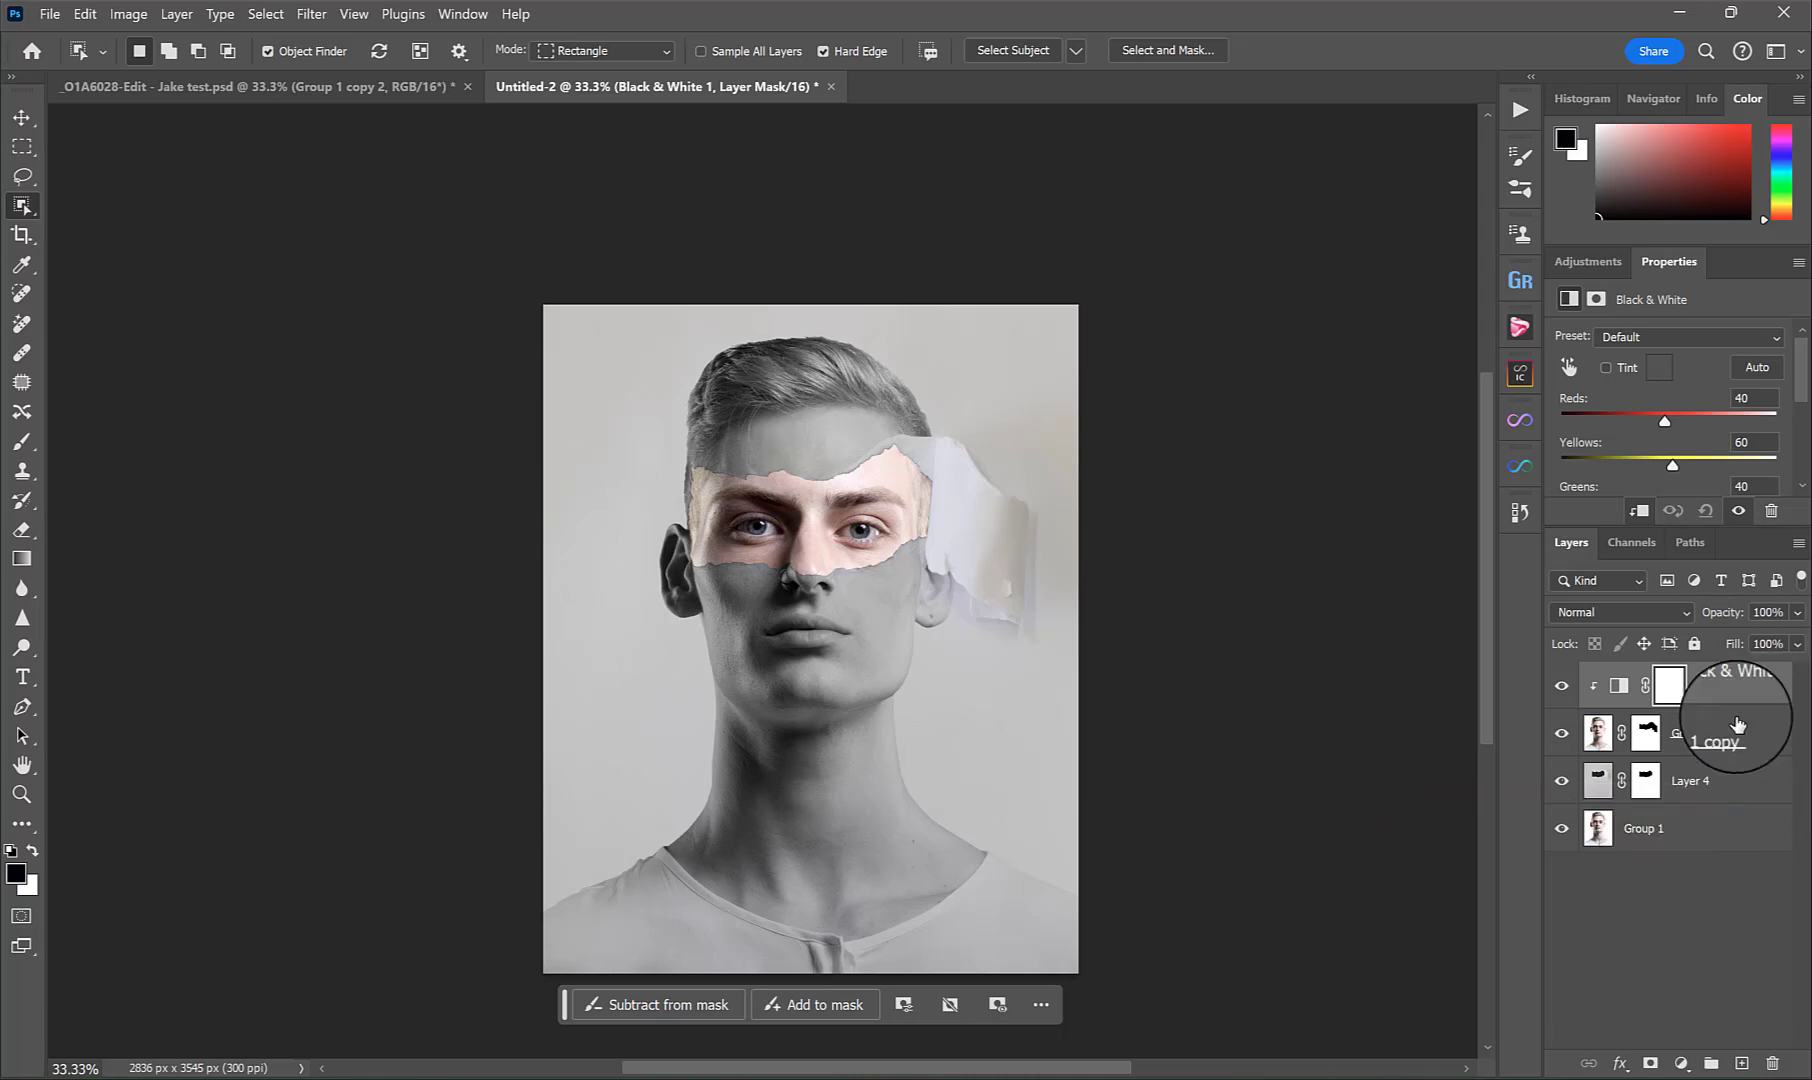
pyautogui.hotkey('ctrl', '[')
pyautogui.hotkey('ctrl', '[')
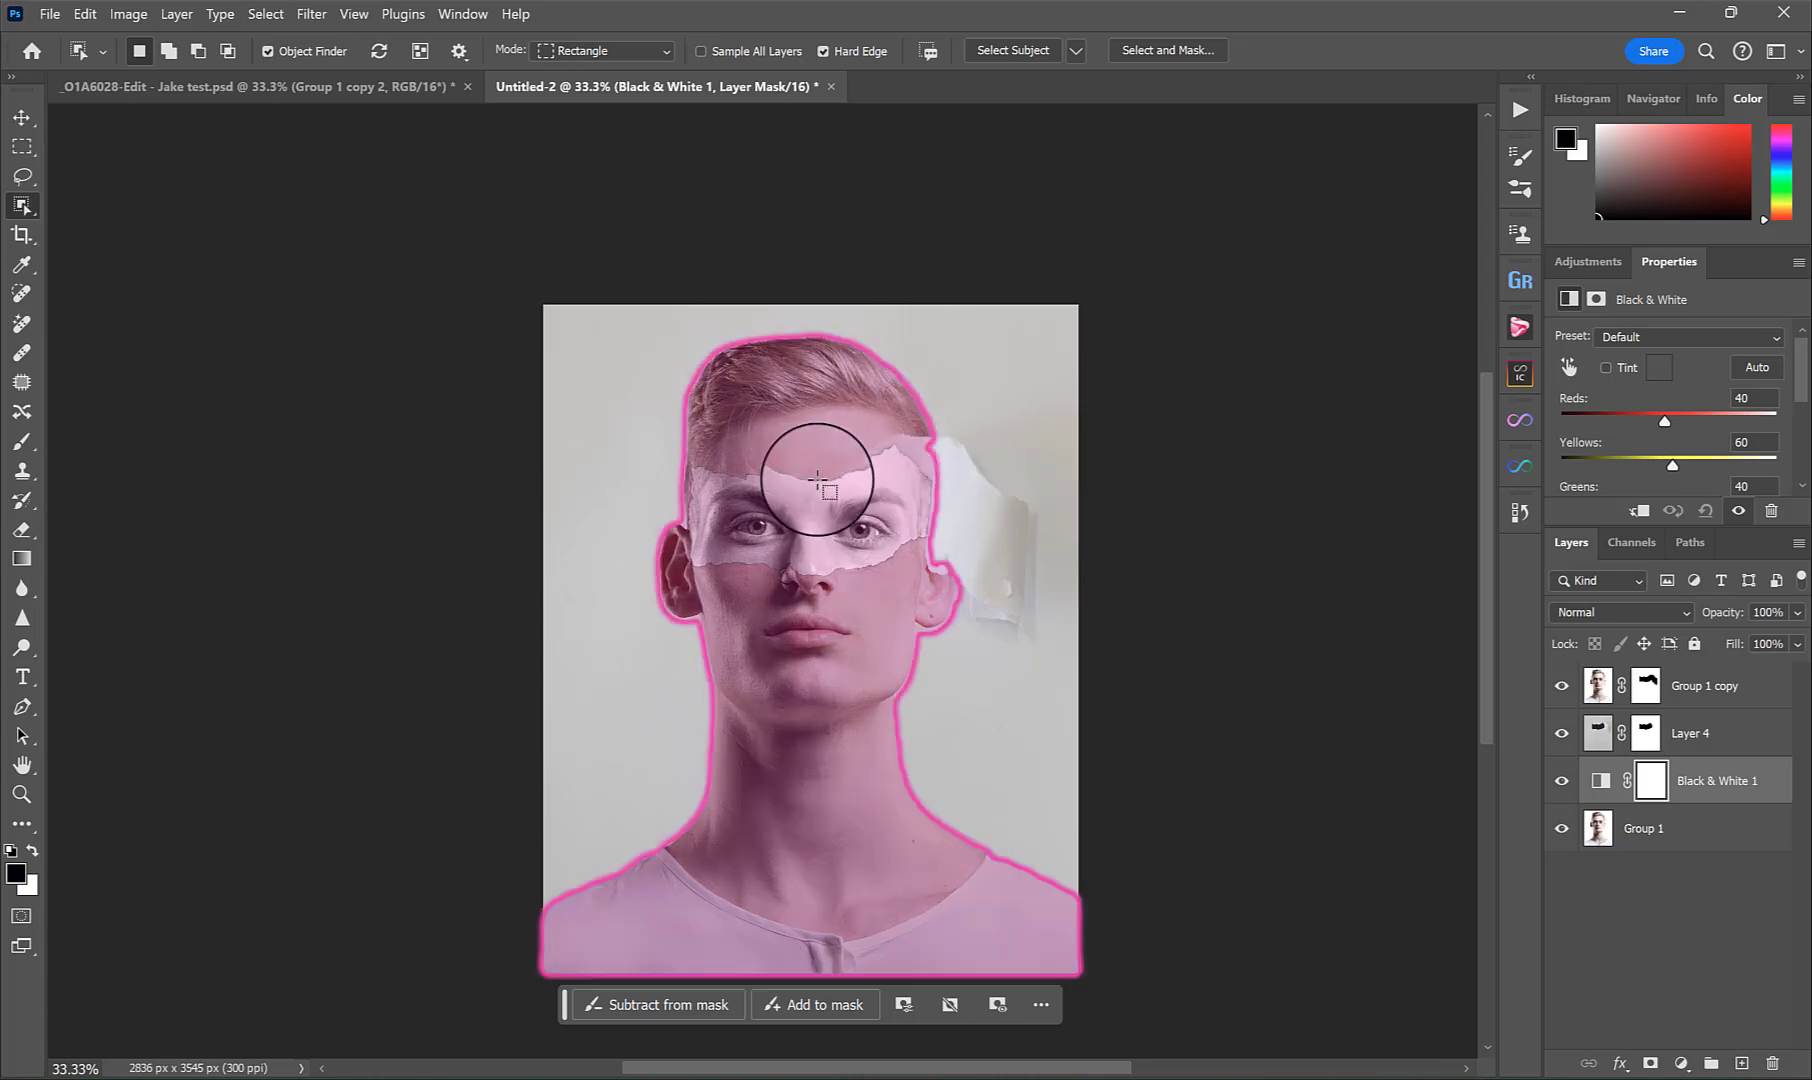
# Load Layer 4's mask as a selection and add a blank layer above the Black & White adjustment, with white as foreground color.
pyautogui.keyDown('ctrl'); pyautogui.click(1647, 738); pyautogui.keyUp('ctrl')
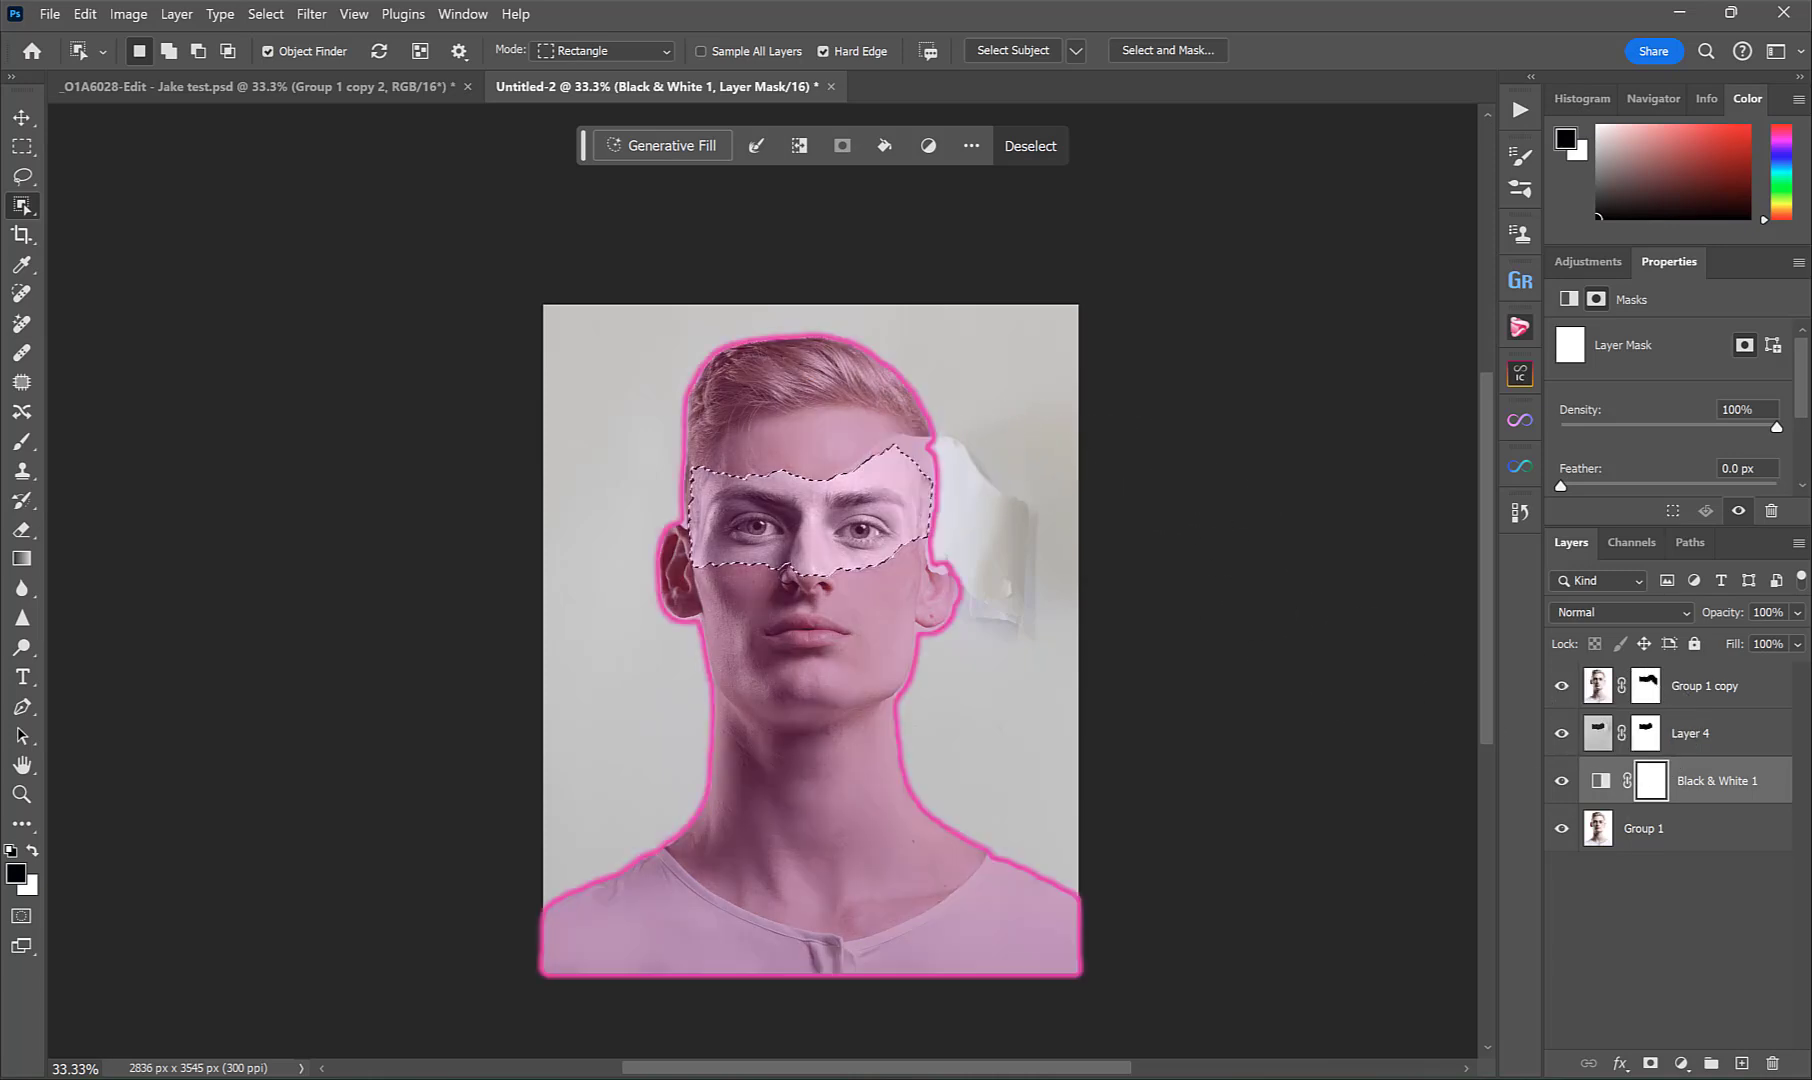
pyautogui.hotkey('ctrl', 'shift', 'alt', 'n')
pyautogui.press('x')
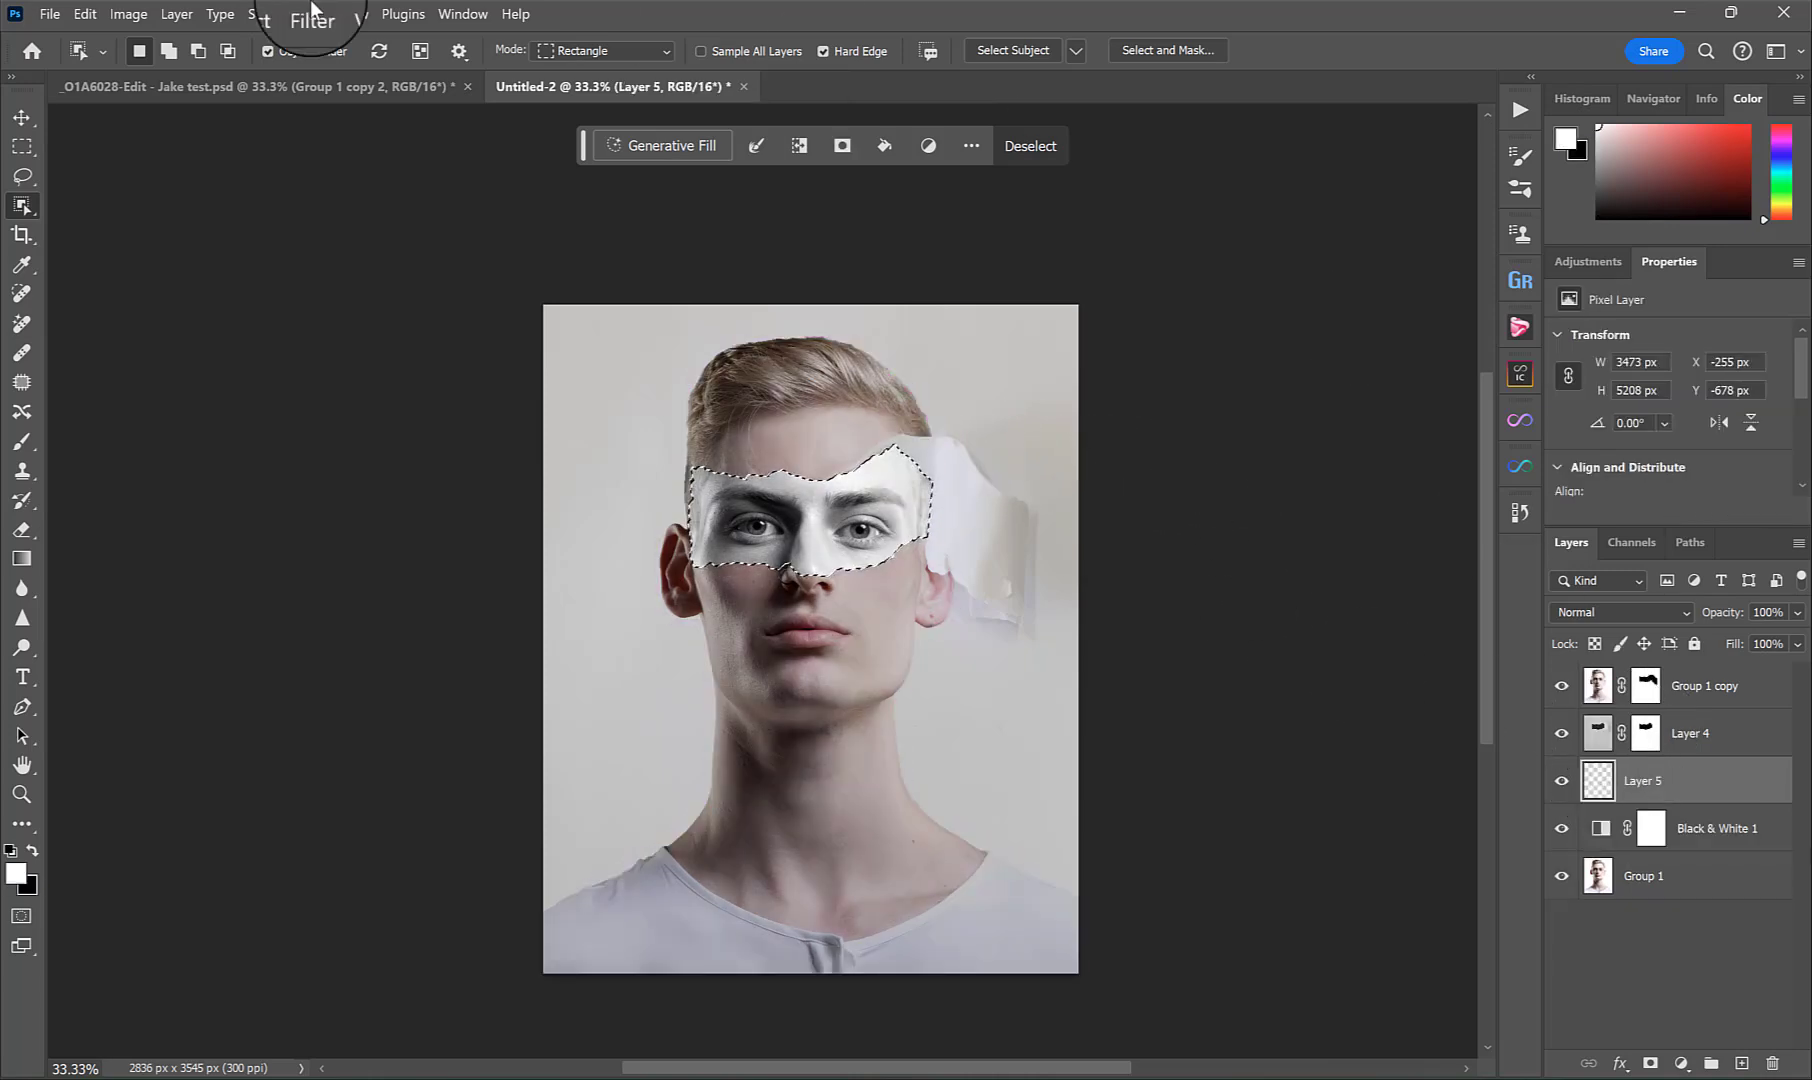
# Fill the active selection around the torn opening on Layer 5 with black at 100% opacity and deselect.
pyautogui.click(75, 14)
pyautogui.click(120, 288)
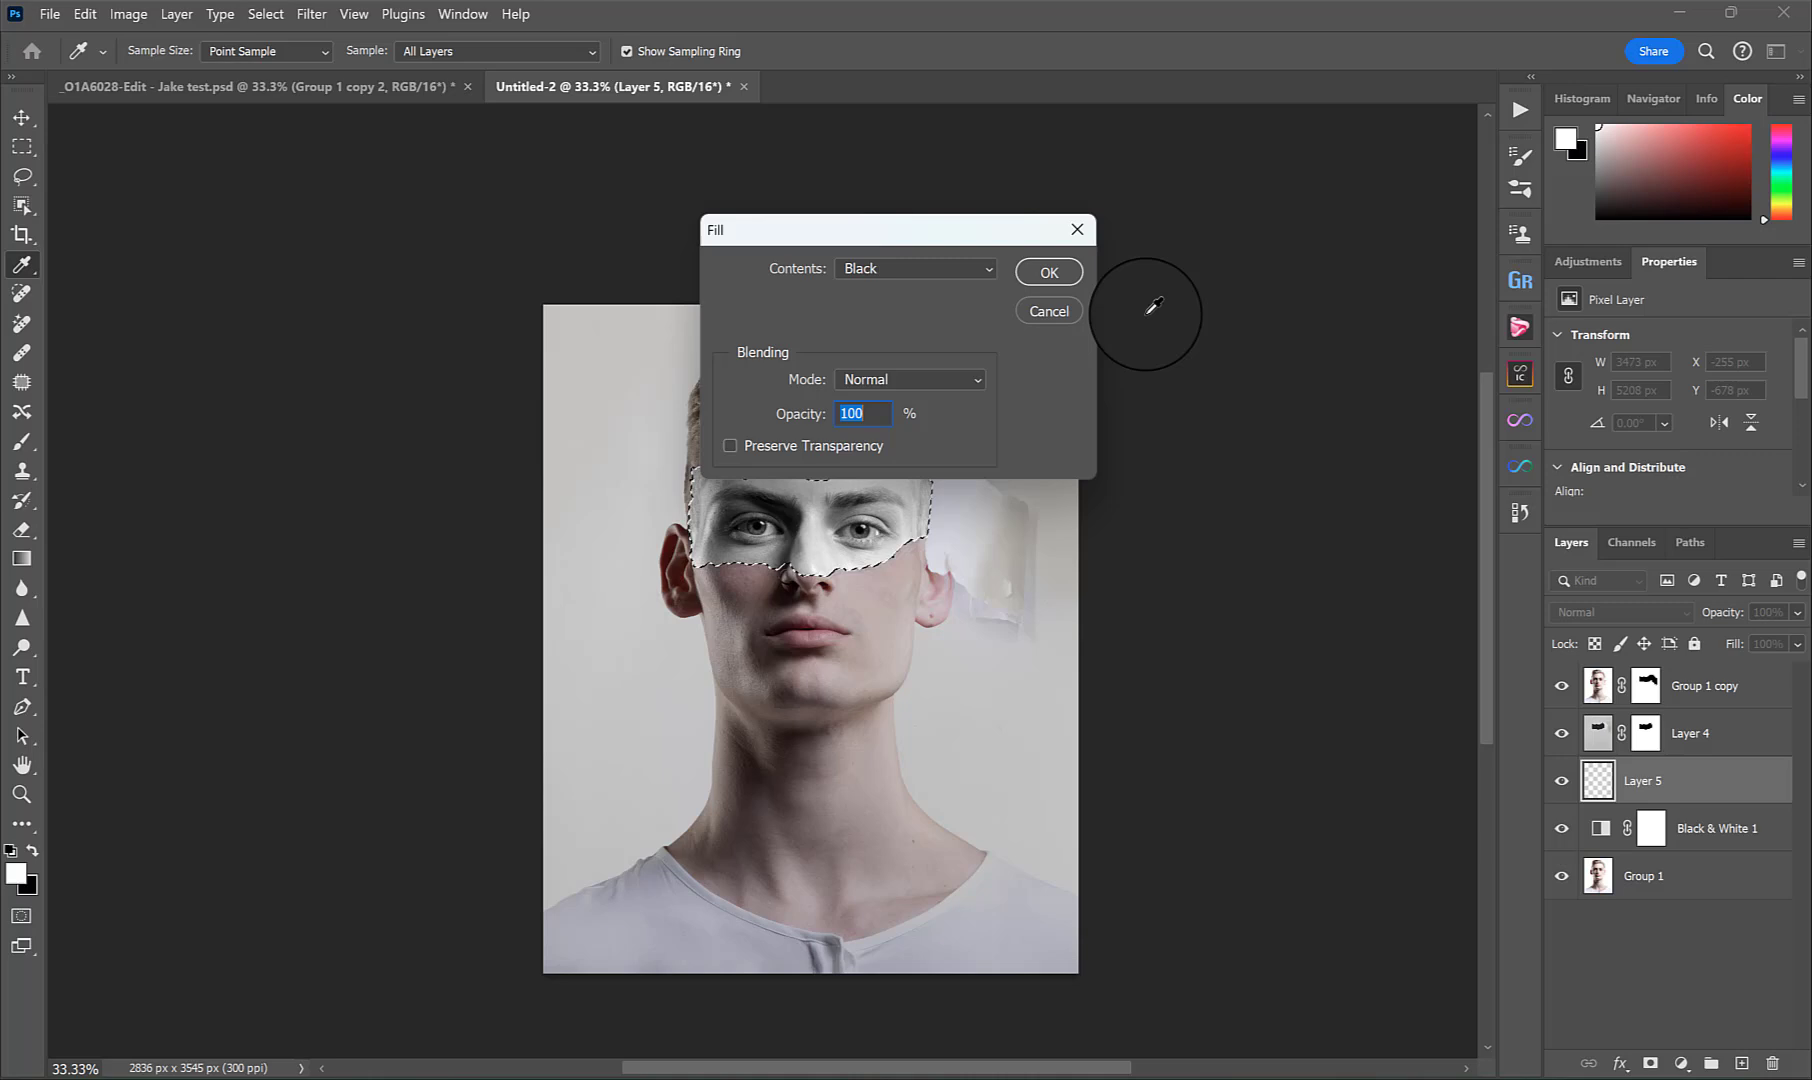
pyautogui.click(1045, 275)
pyautogui.keyDown('alt'); pyautogui.click(1562, 745); pyautogui.keyUp('alt')
pyautogui.keyDown('alt'); pyautogui.click(1562, 745); pyautogui.keyUp('alt')
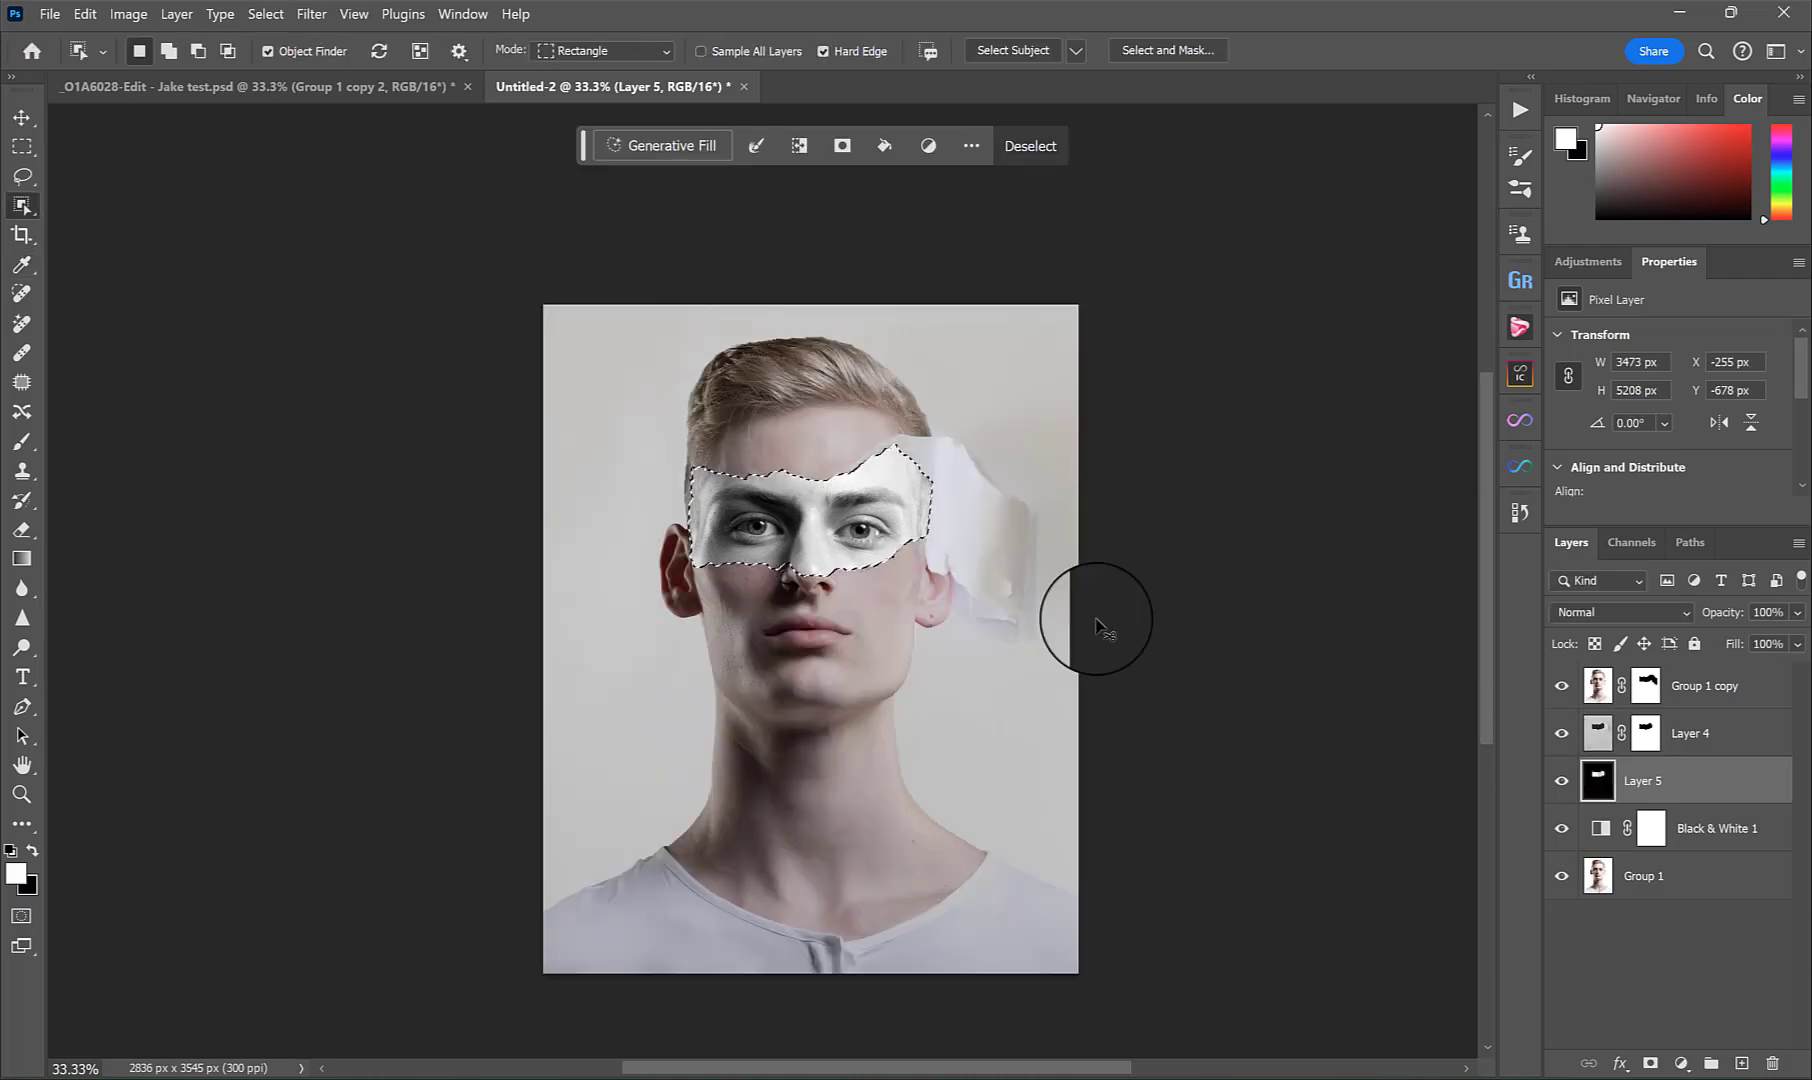
pyautogui.hotkey('ctrl', 'd')
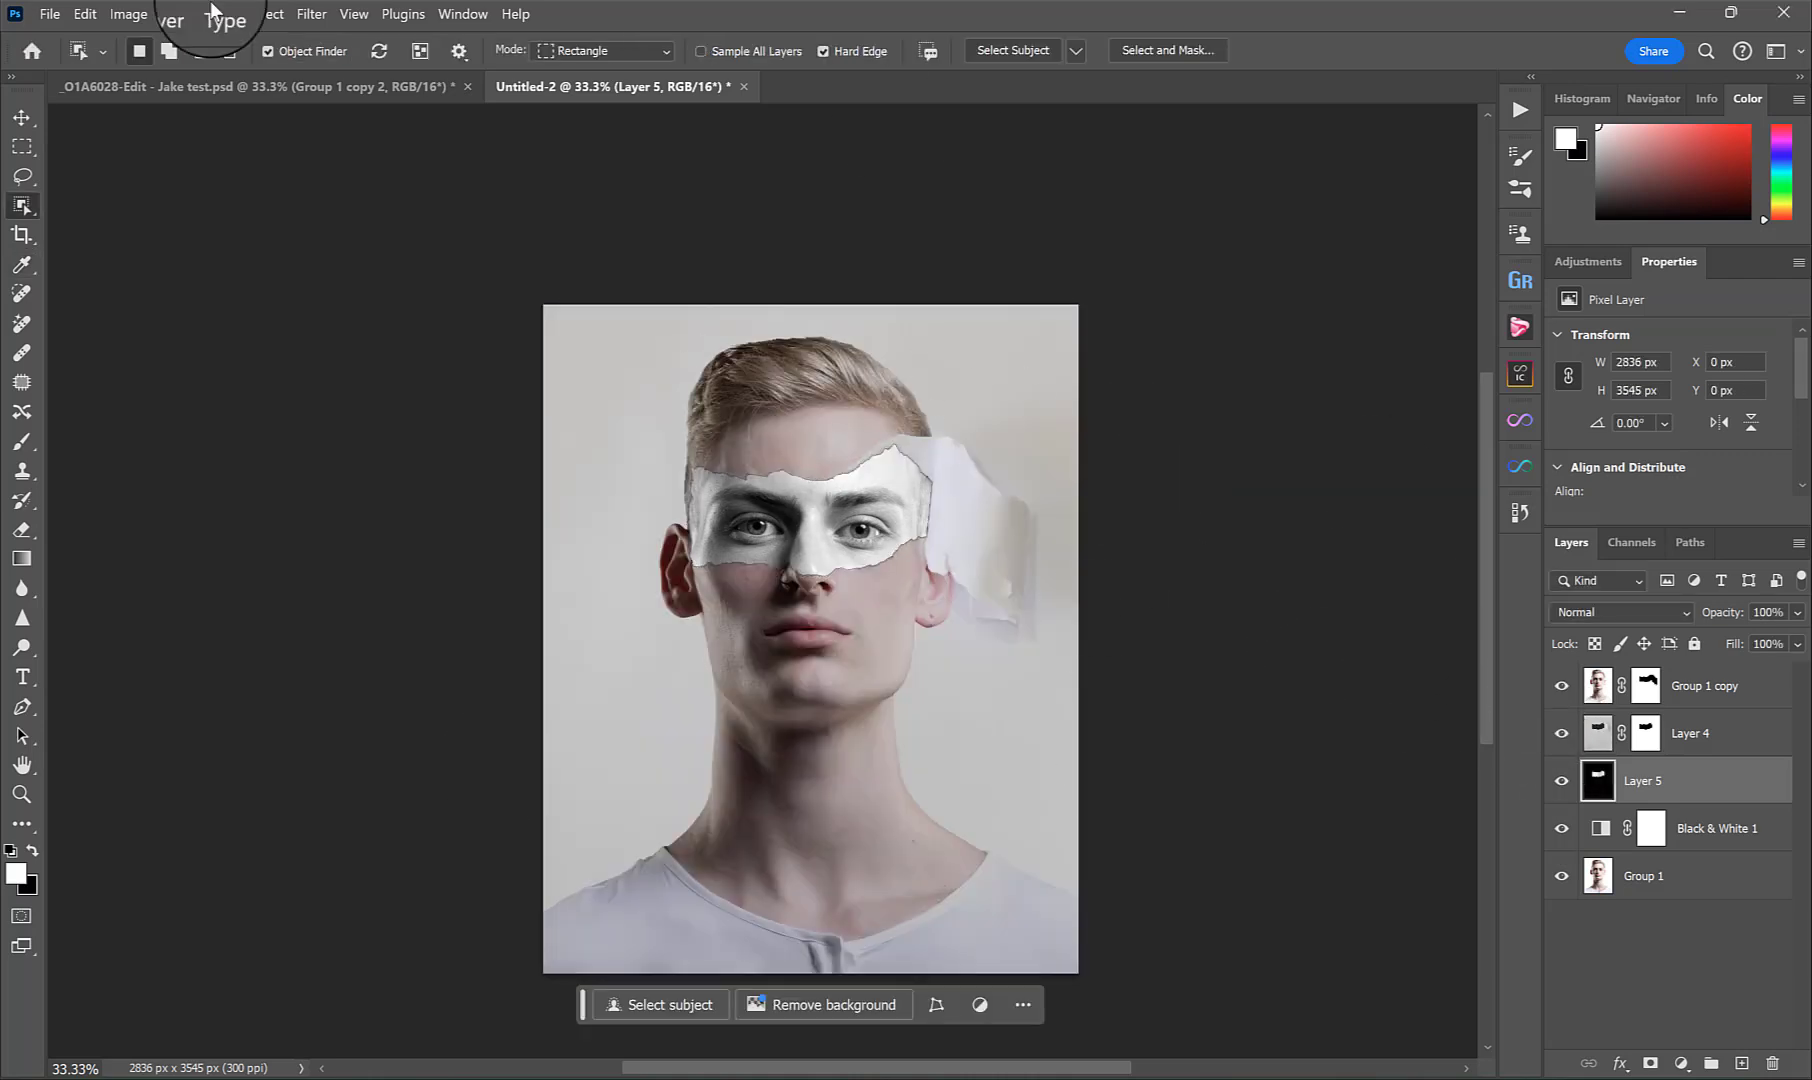
# Soften the black fill on Layer 5 with a Gaussian Blur of 18.0 pixels radius.
pyautogui.click(311, 14)
pyautogui.moveTo(338, 279)
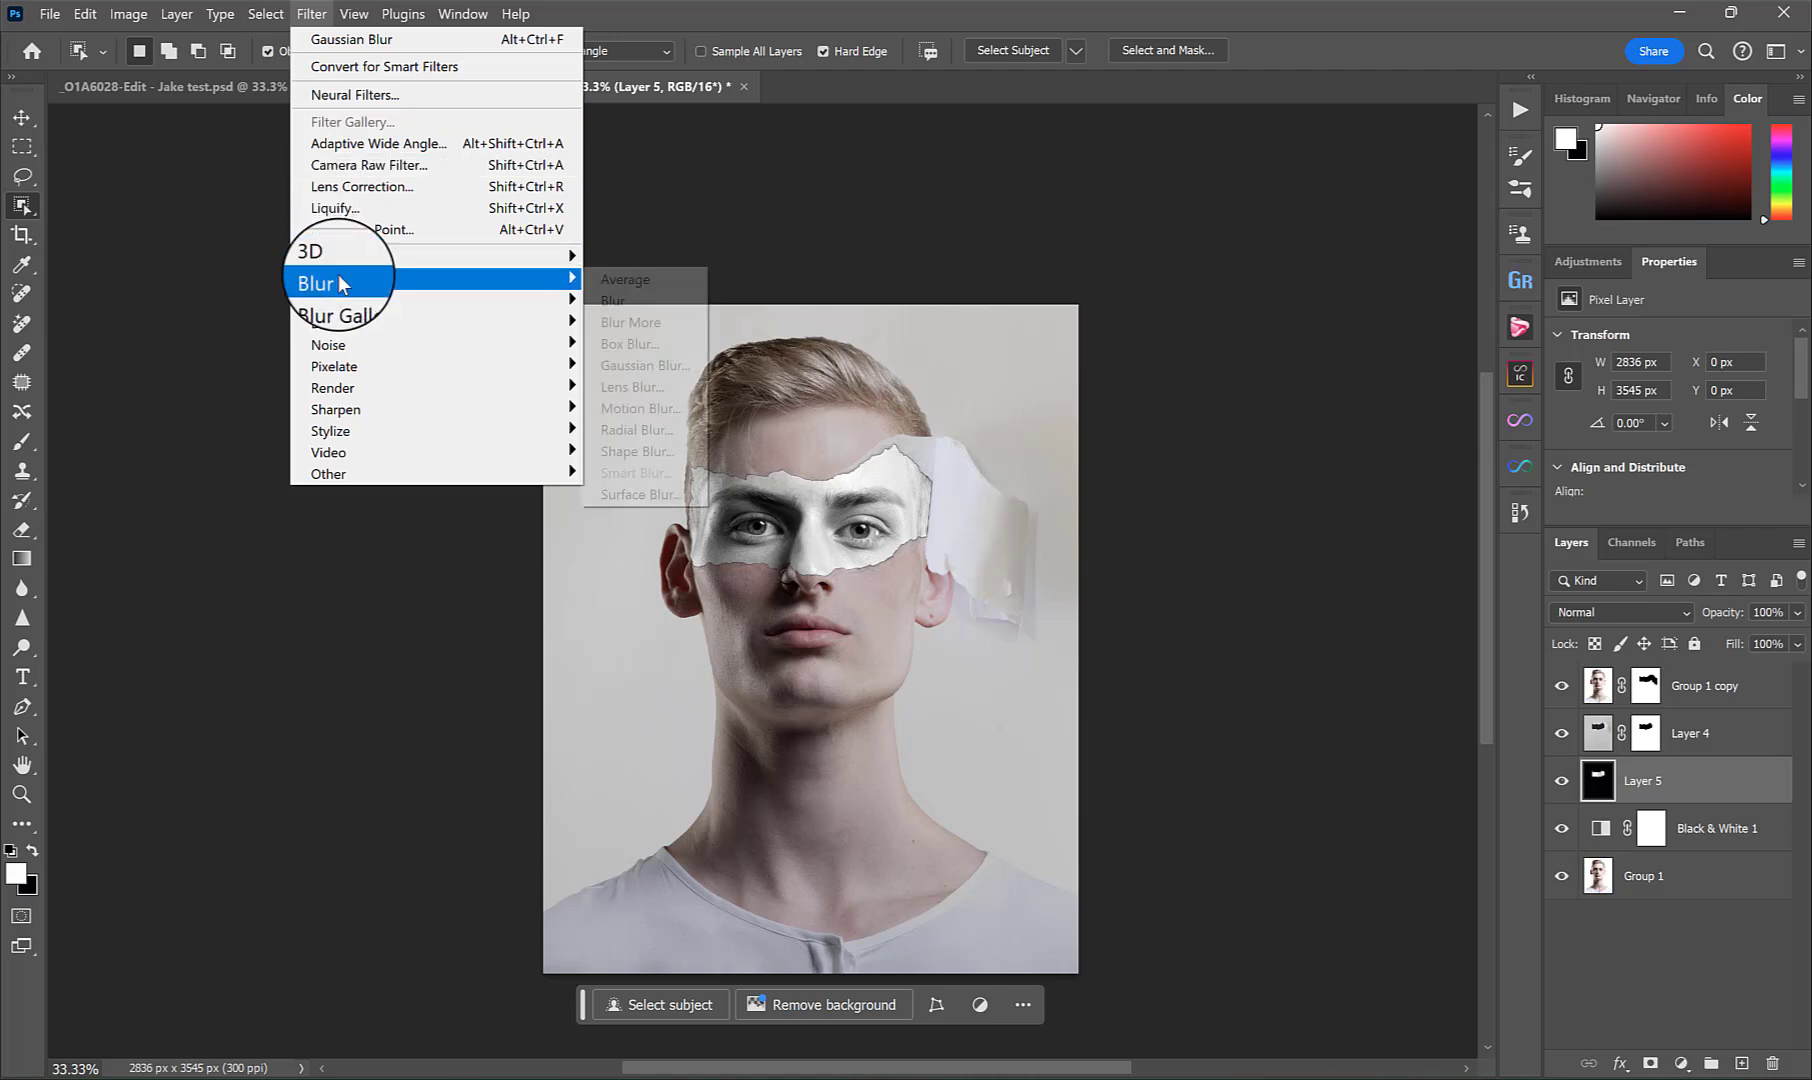
pyautogui.click(700, 365)
pyautogui.moveTo(1341, 624); pyautogui.dragTo(1354, 630)
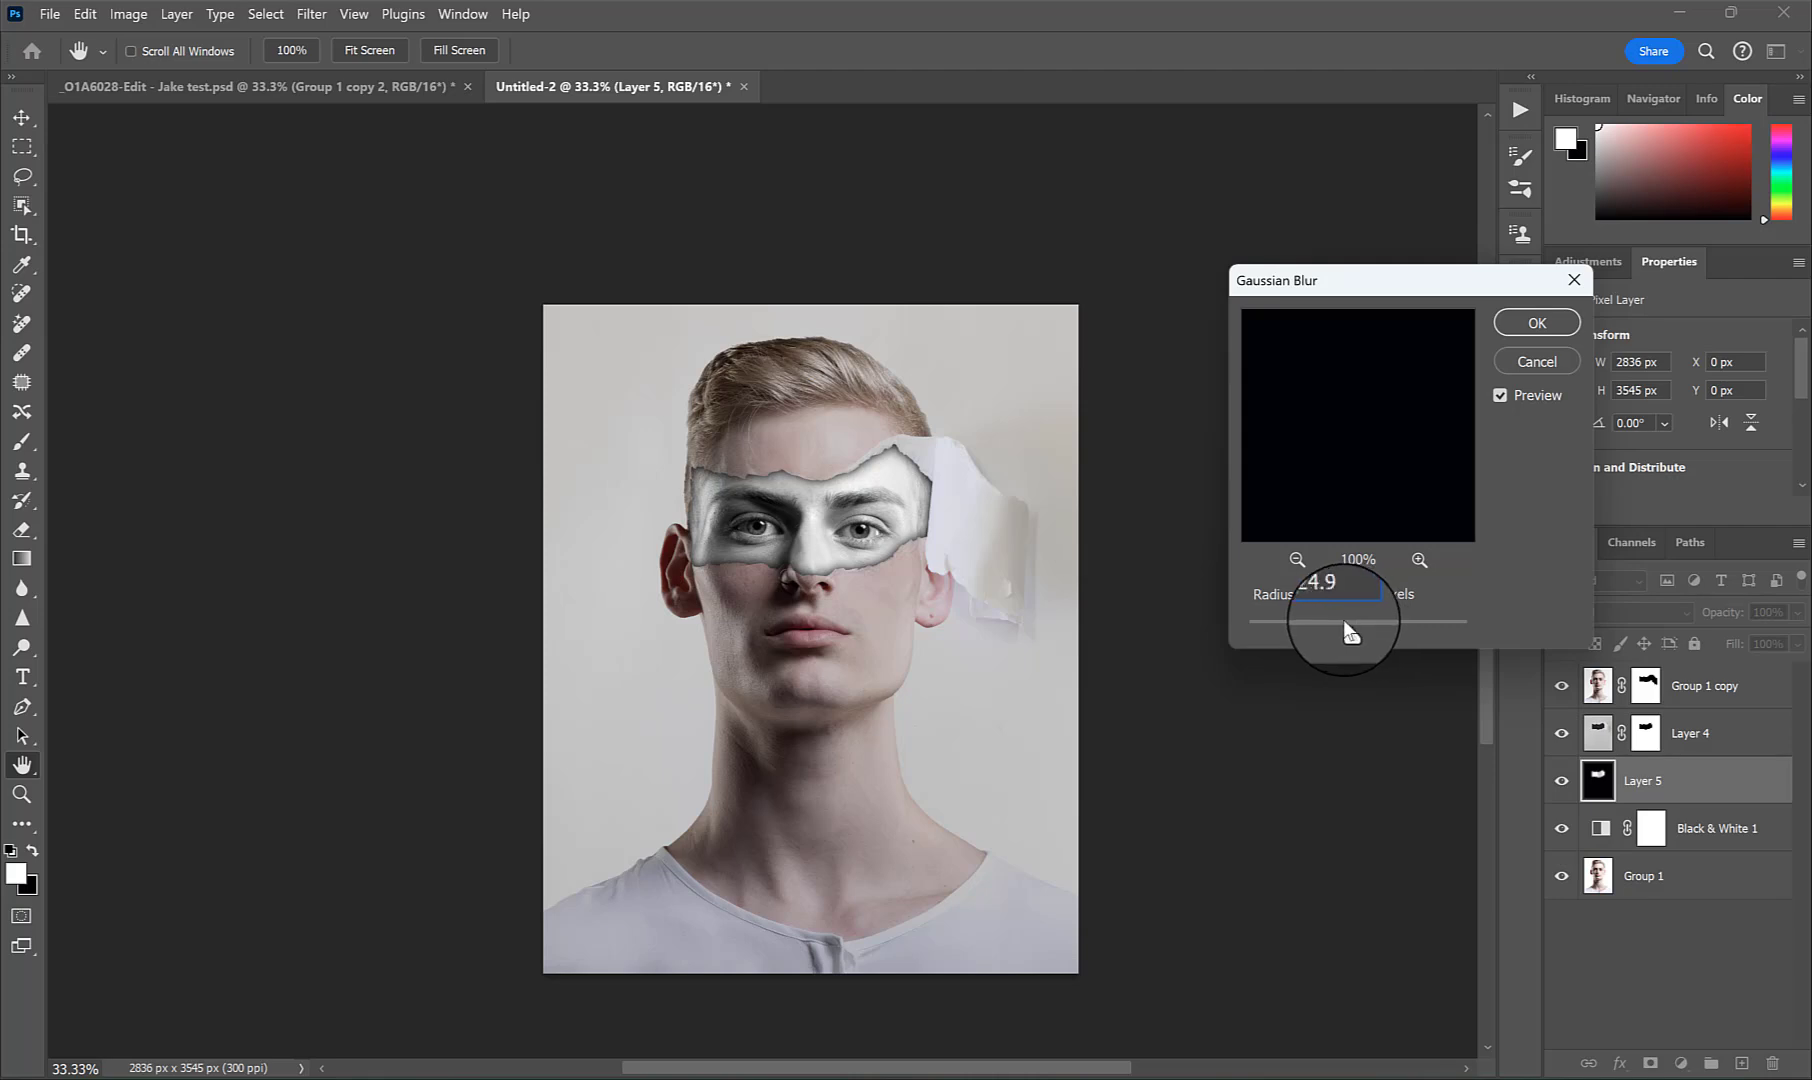
pyautogui.click(1537, 322)
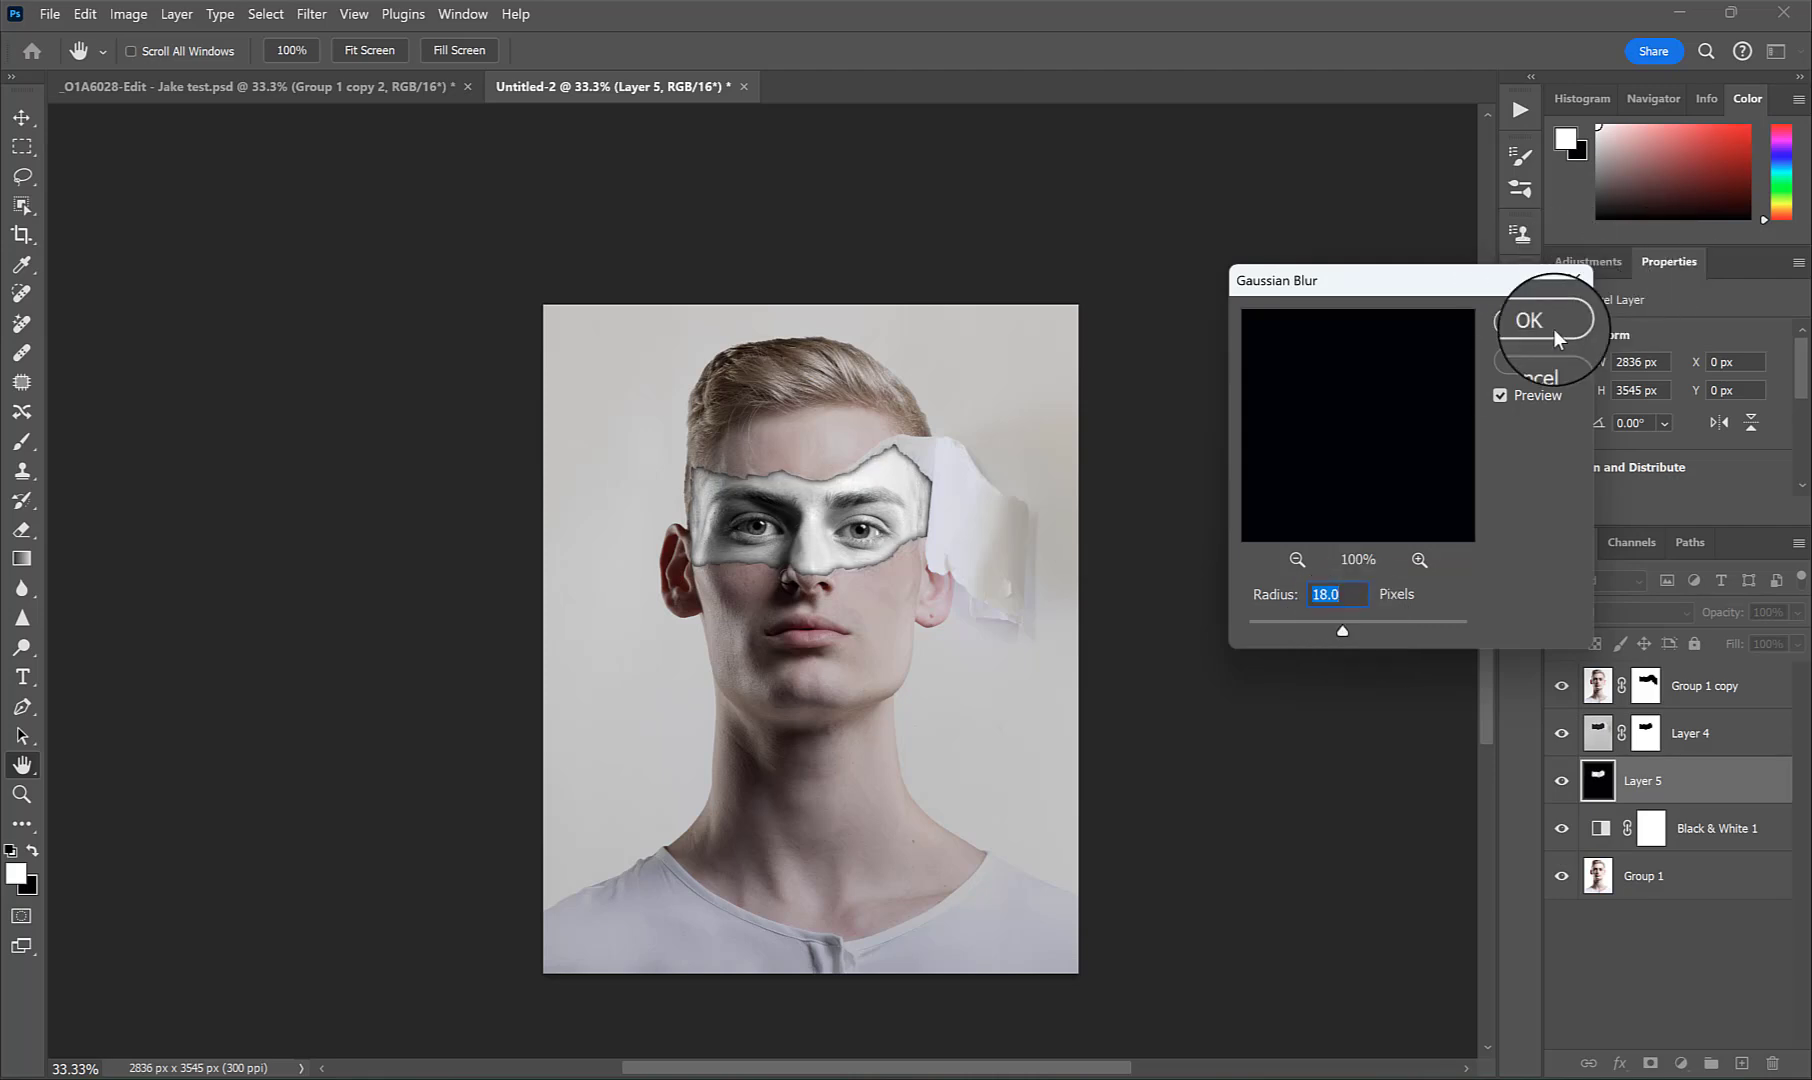
# Lower Layer 5's opacity to 49% and hide the Black & White 1 adjustment layer.
pyautogui.press('w')
pyautogui.click(1700, 617)
pyautogui.moveTo(1700, 619); pyautogui.dragTo(1676, 625)
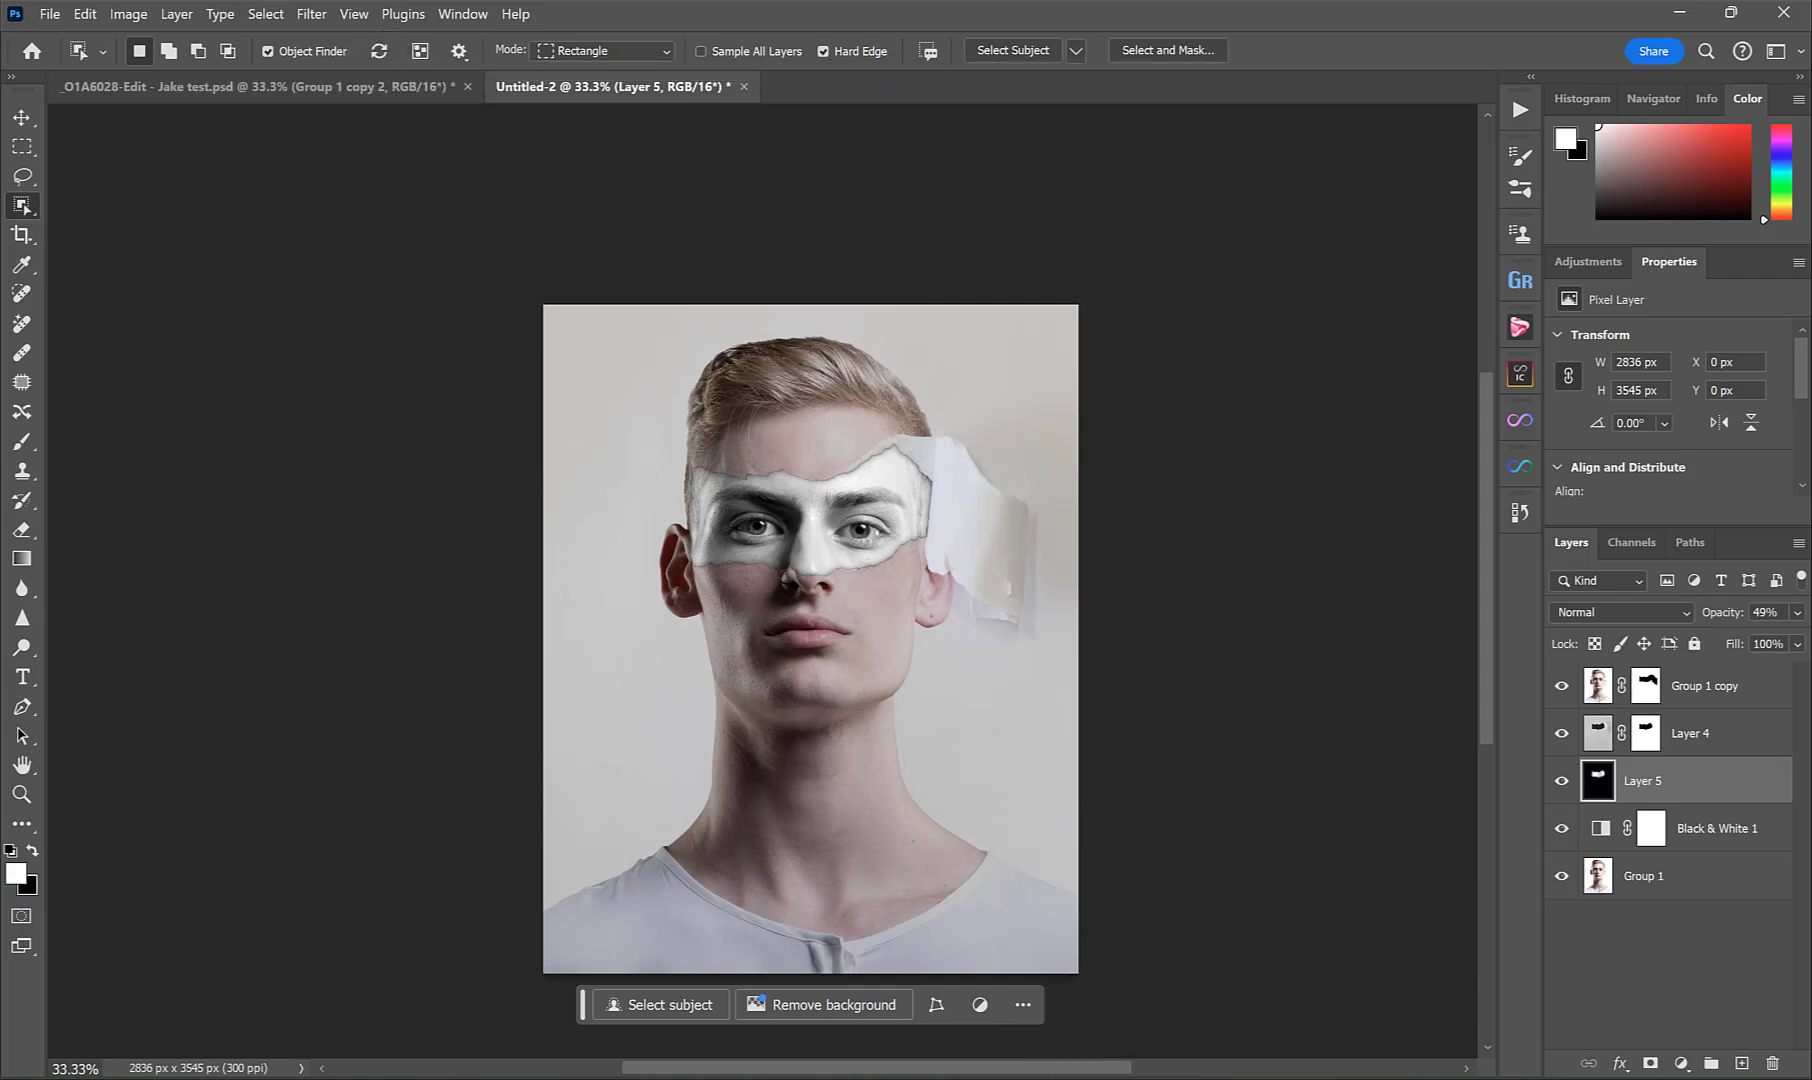
pyautogui.click(1561, 828)
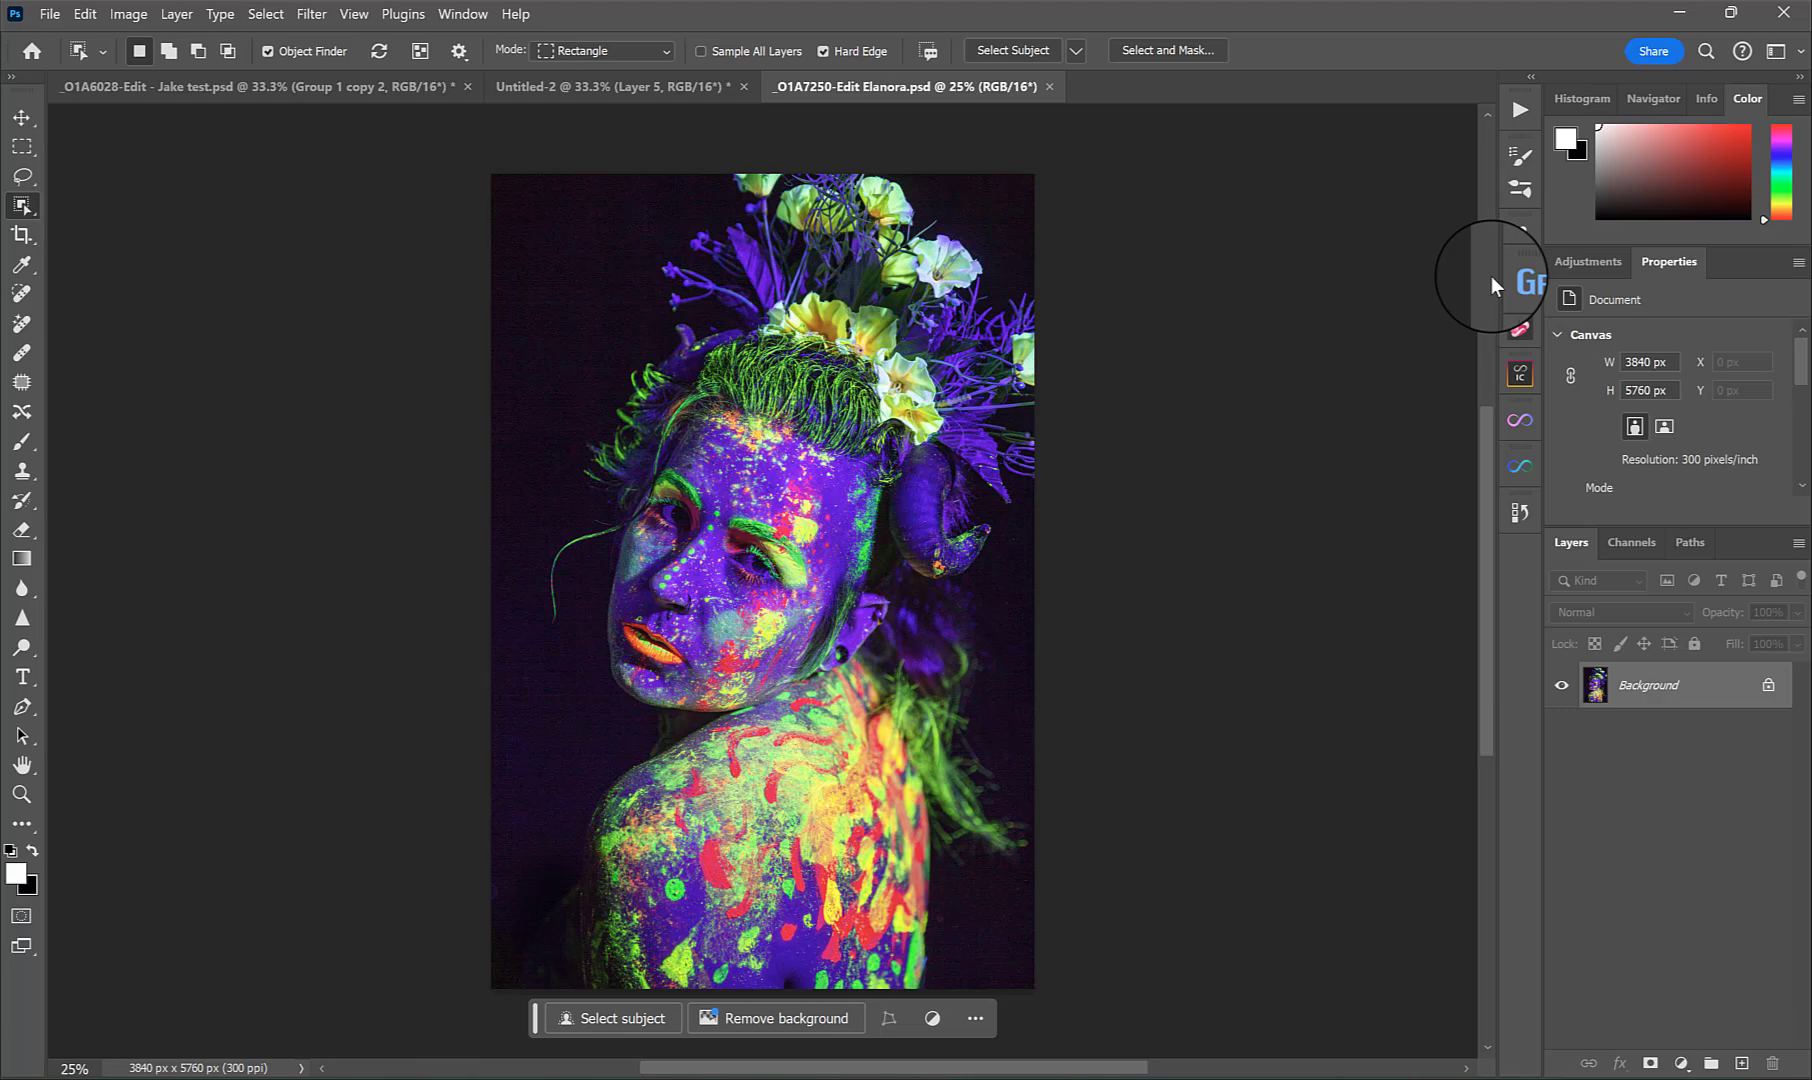
# Copy the neon body-paint portrait into Untitled-2 above Layer 5, and rotate and position it so its eyes fill the torn opening.
pyautogui.press('v')
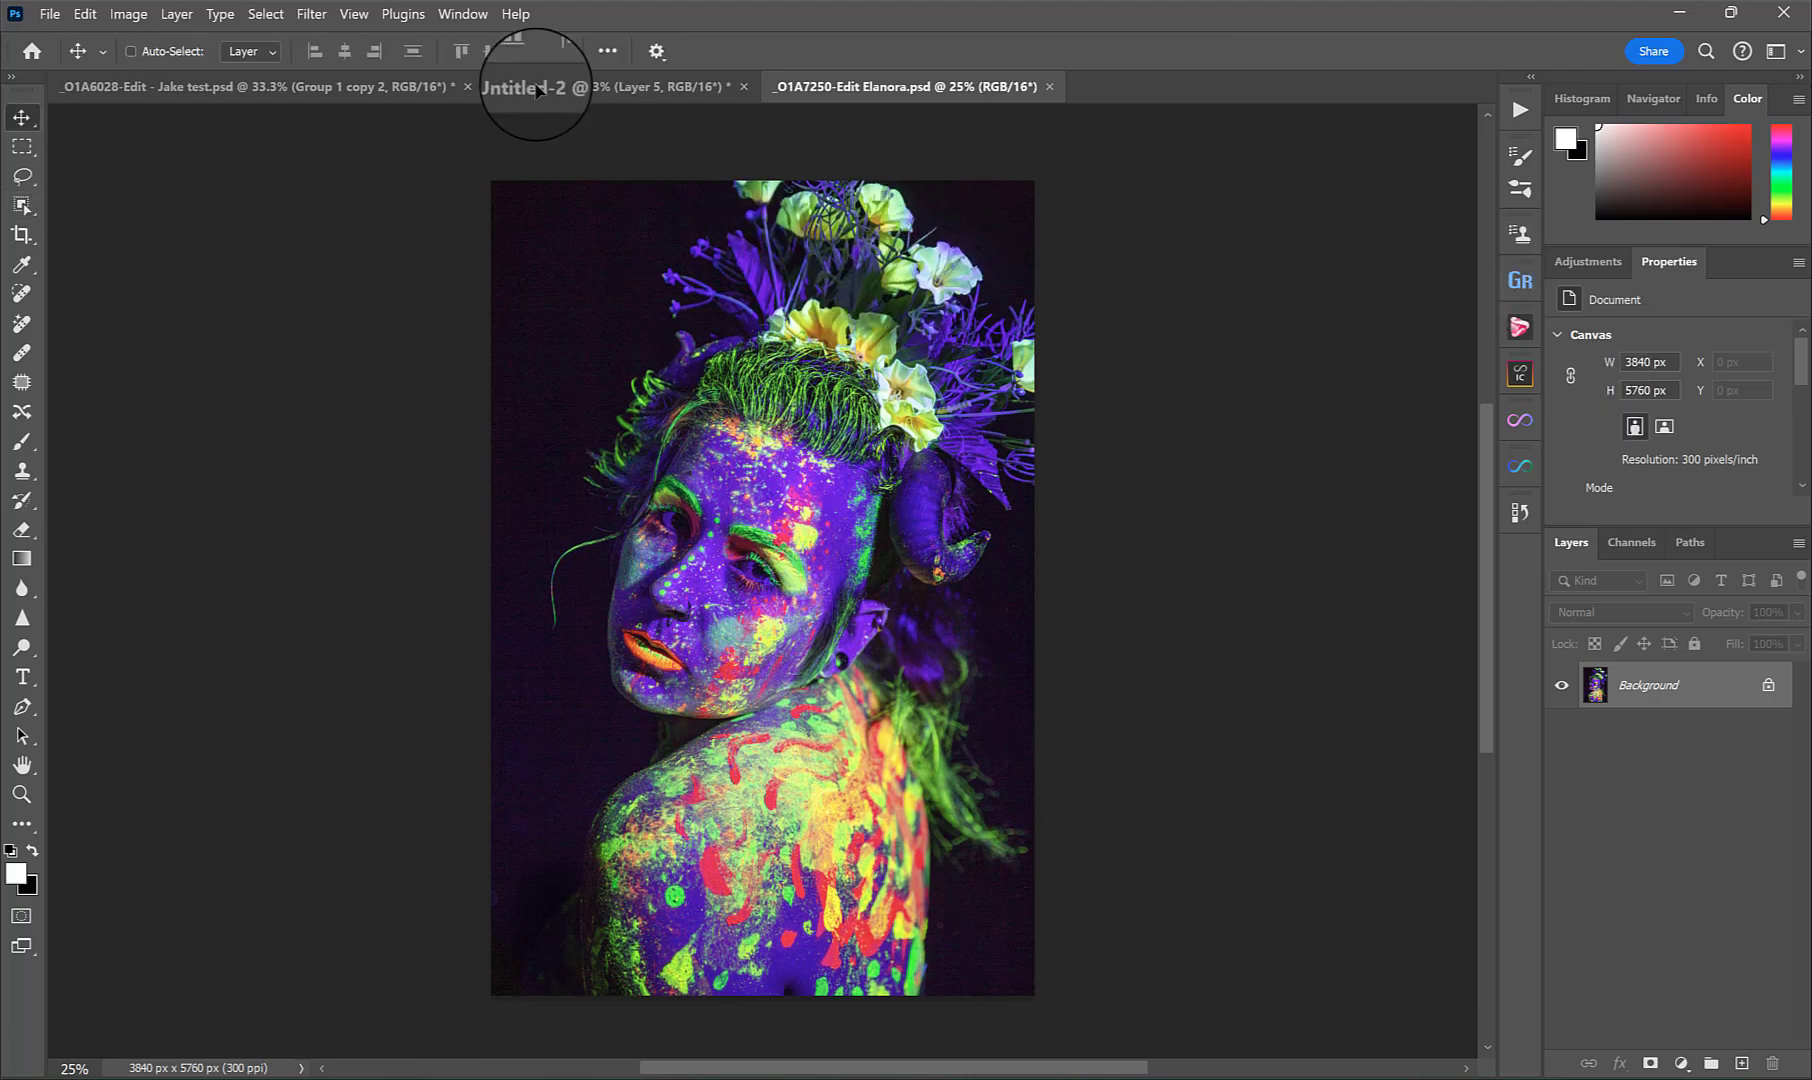
pyautogui.moveTo(537, 90); pyautogui.dragTo(990, 559)
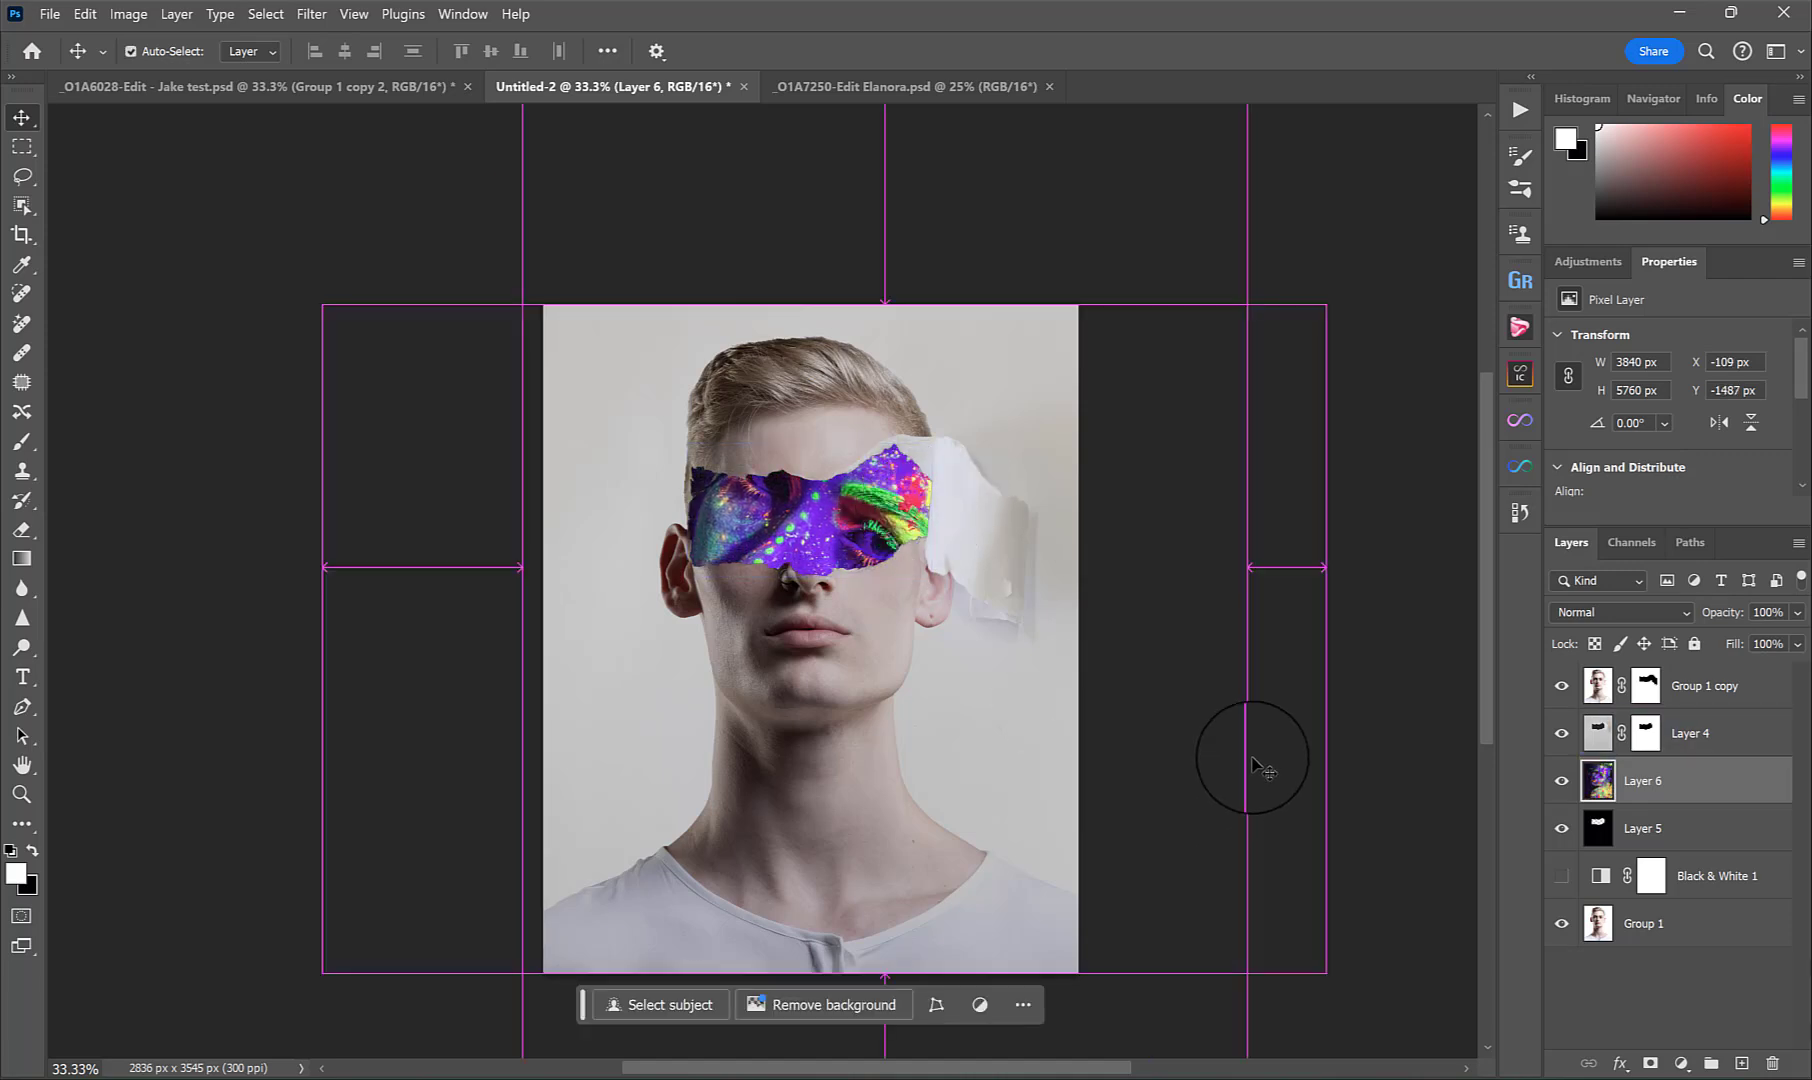
pyautogui.hotkey('ctrl', 't')
pyautogui.moveTo(1325, 560); pyautogui.dragTo(1246, 425)
pyautogui.moveTo(1183, 749); pyautogui.dragTo(1163, 674)
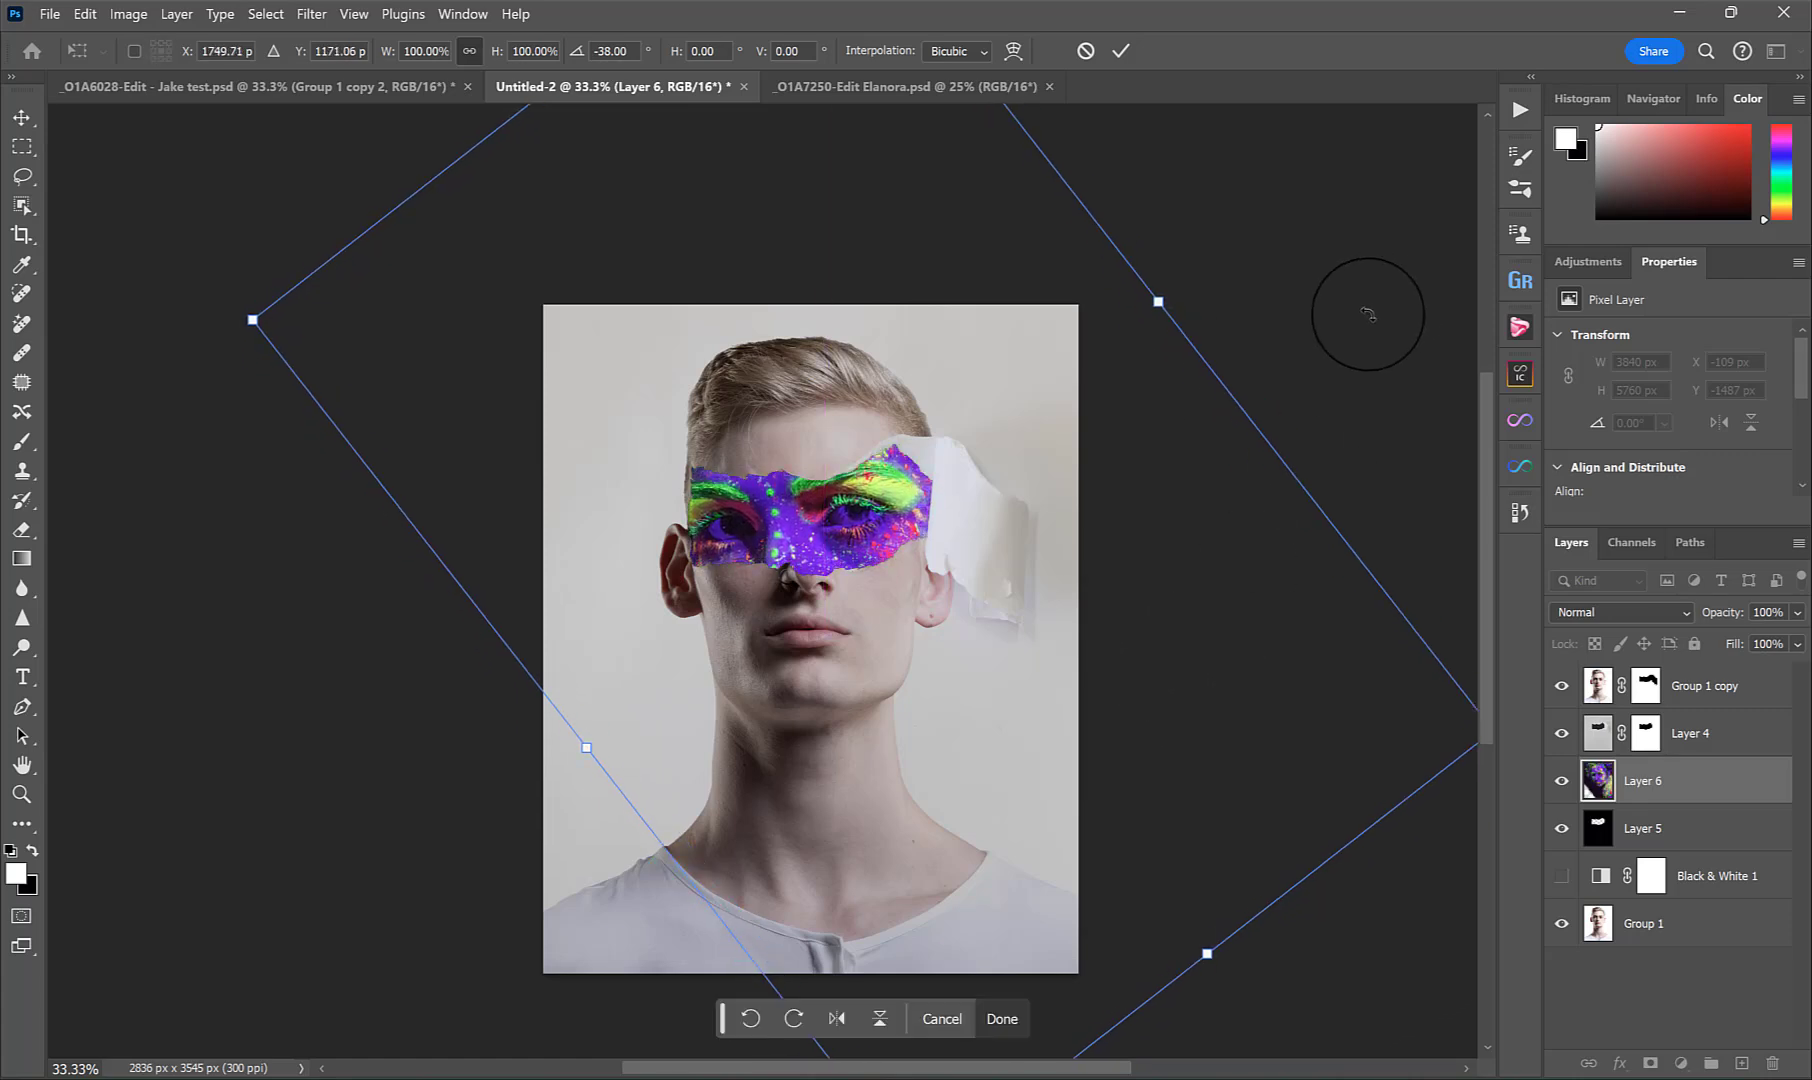
pyautogui.moveTo(1367, 307); pyautogui.dragTo(1270, 420)
pyautogui.moveTo(1152, 741); pyautogui.dragTo(1134, 736)
pyautogui.moveTo(298, 267); pyautogui.dragTo(289, 268)
pyautogui.moveTo(1144, 627)
pyautogui.mouseDown()
pyautogui.moveTo(1164, 644)
pyautogui.moveTo(1161, 628)
pyautogui.mouseUp()
pyautogui.press('Return')
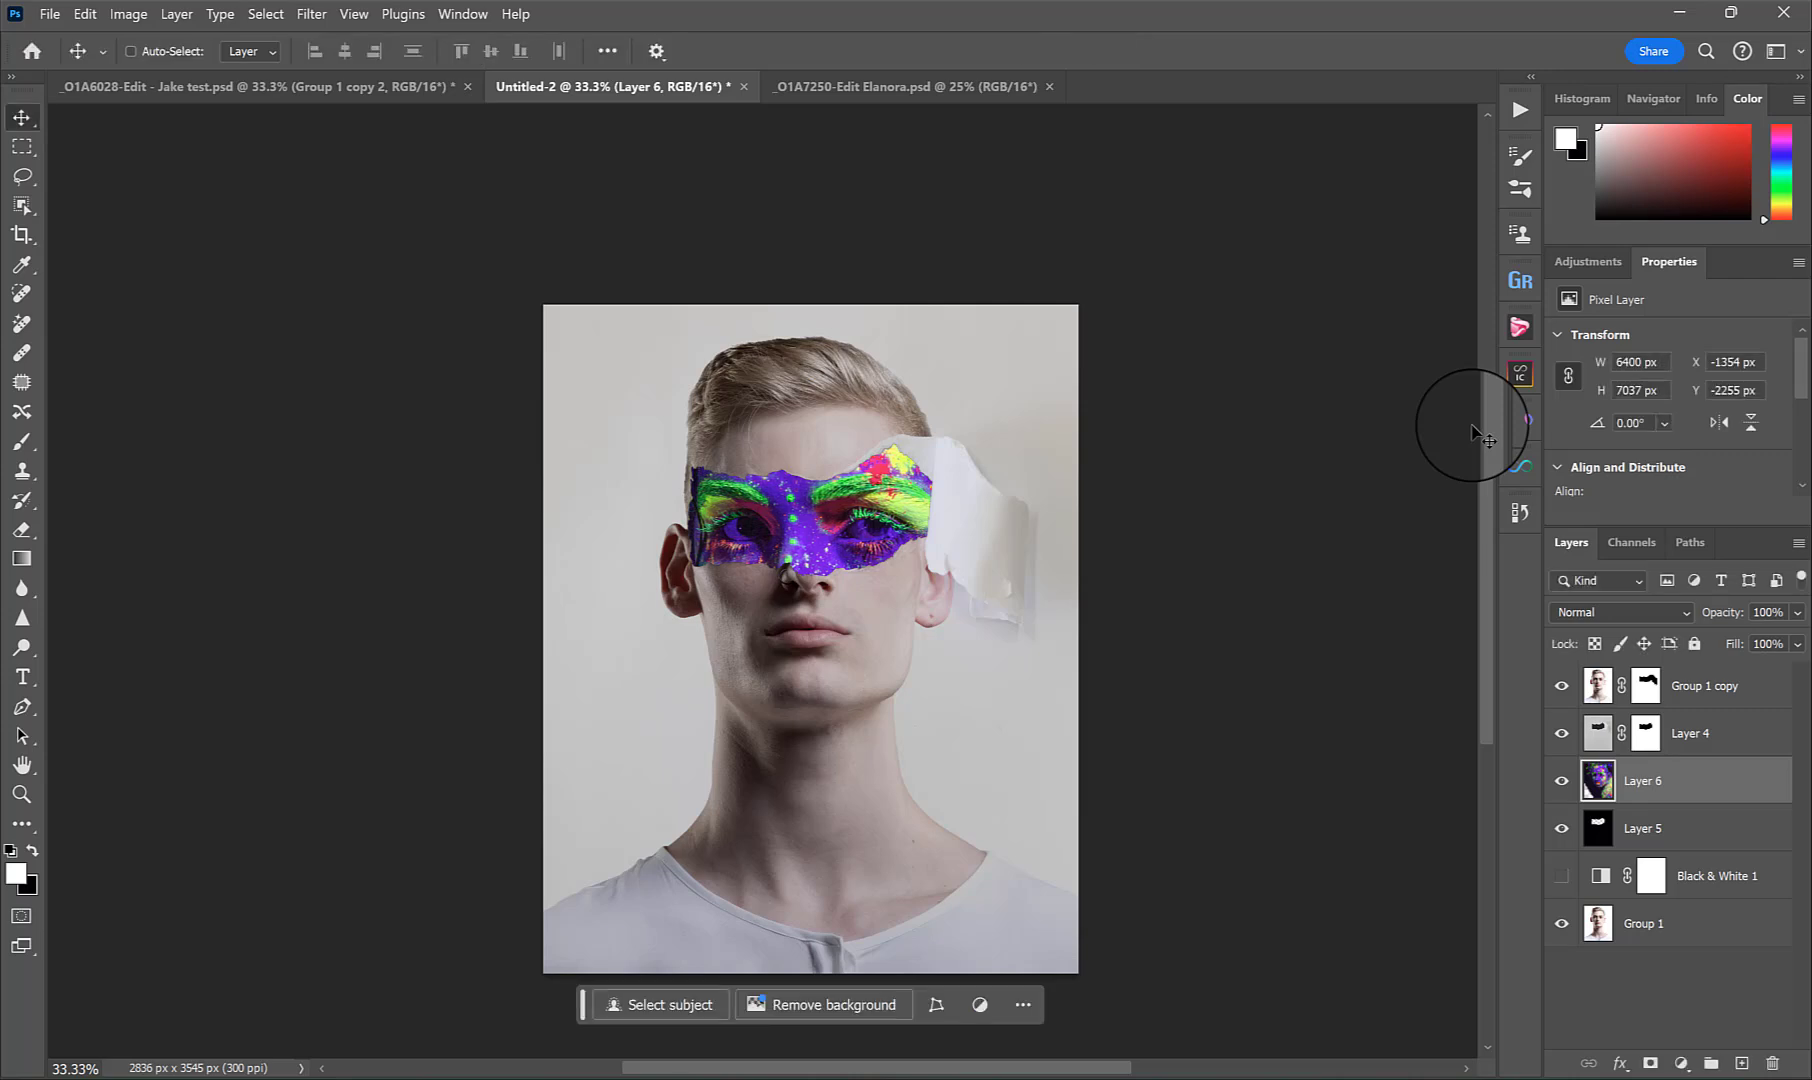
# Set Layer 6's blend mode to Color and compare the image with the layer hidden and shown.
pyautogui.click(1619, 612)
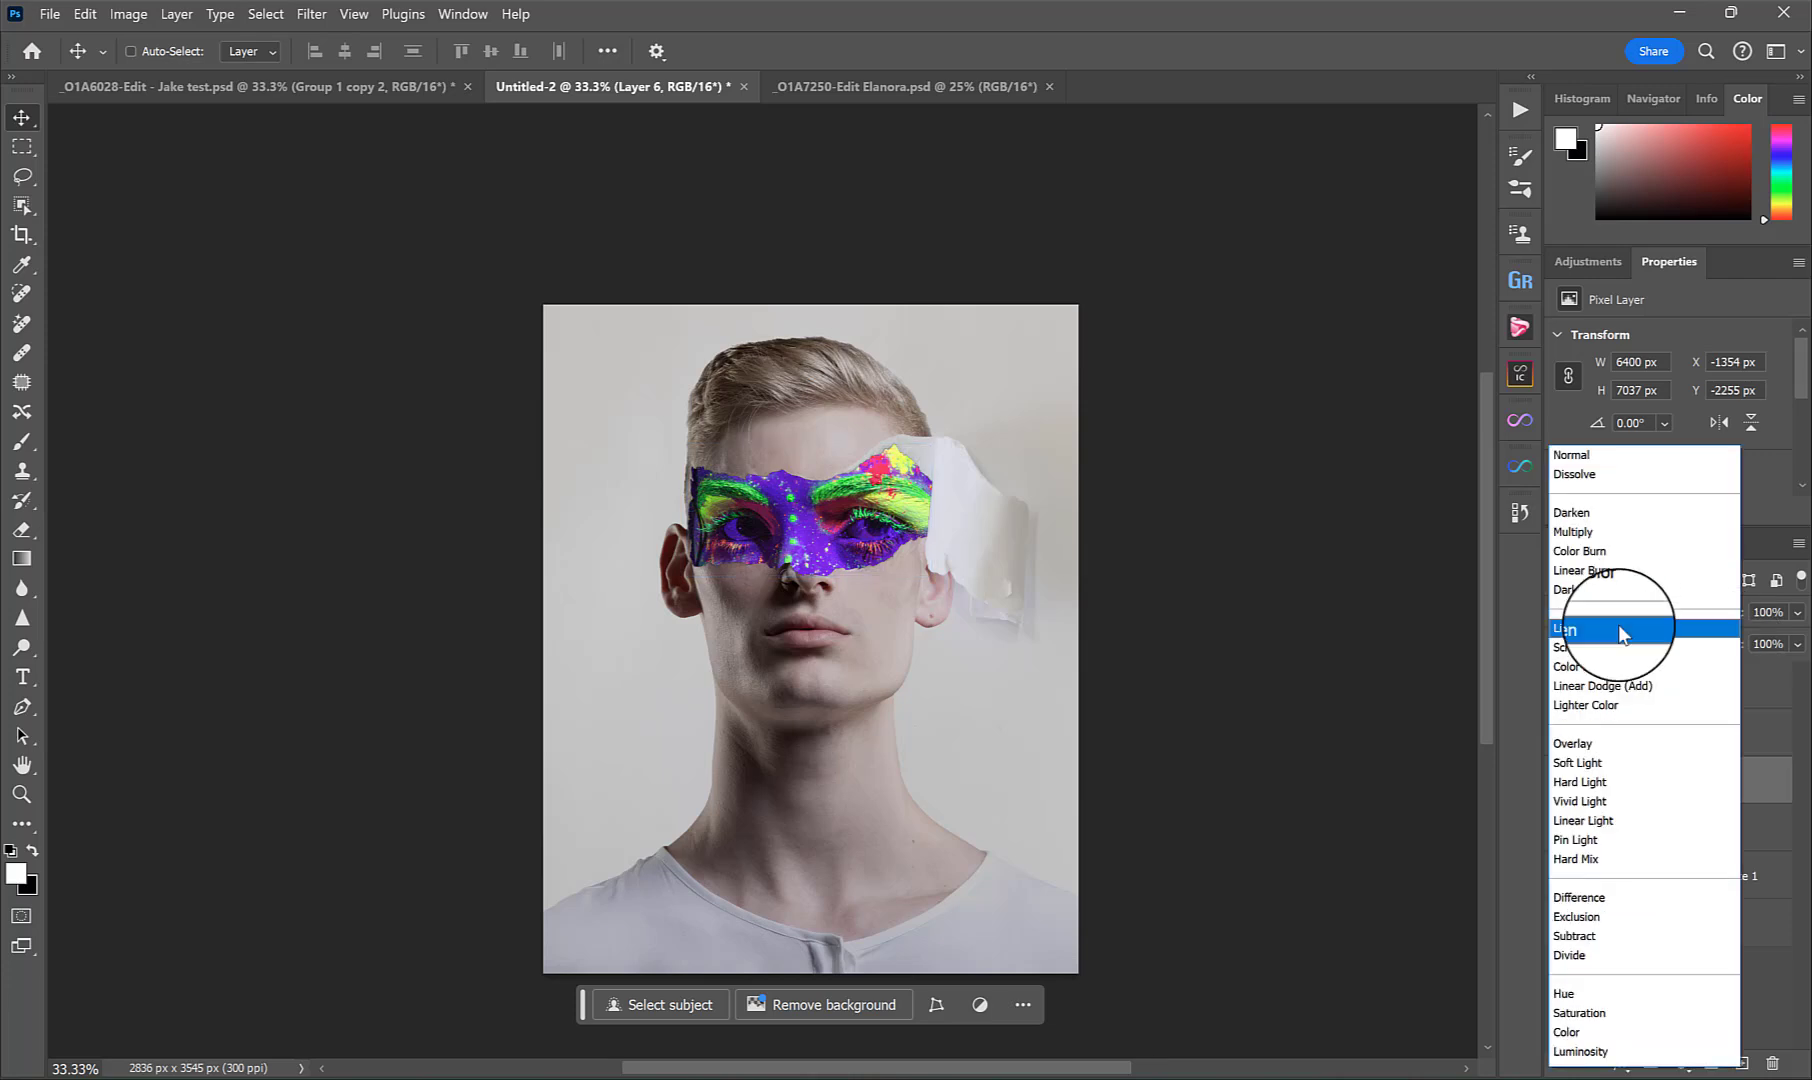
pyautogui.click(1585, 1032)
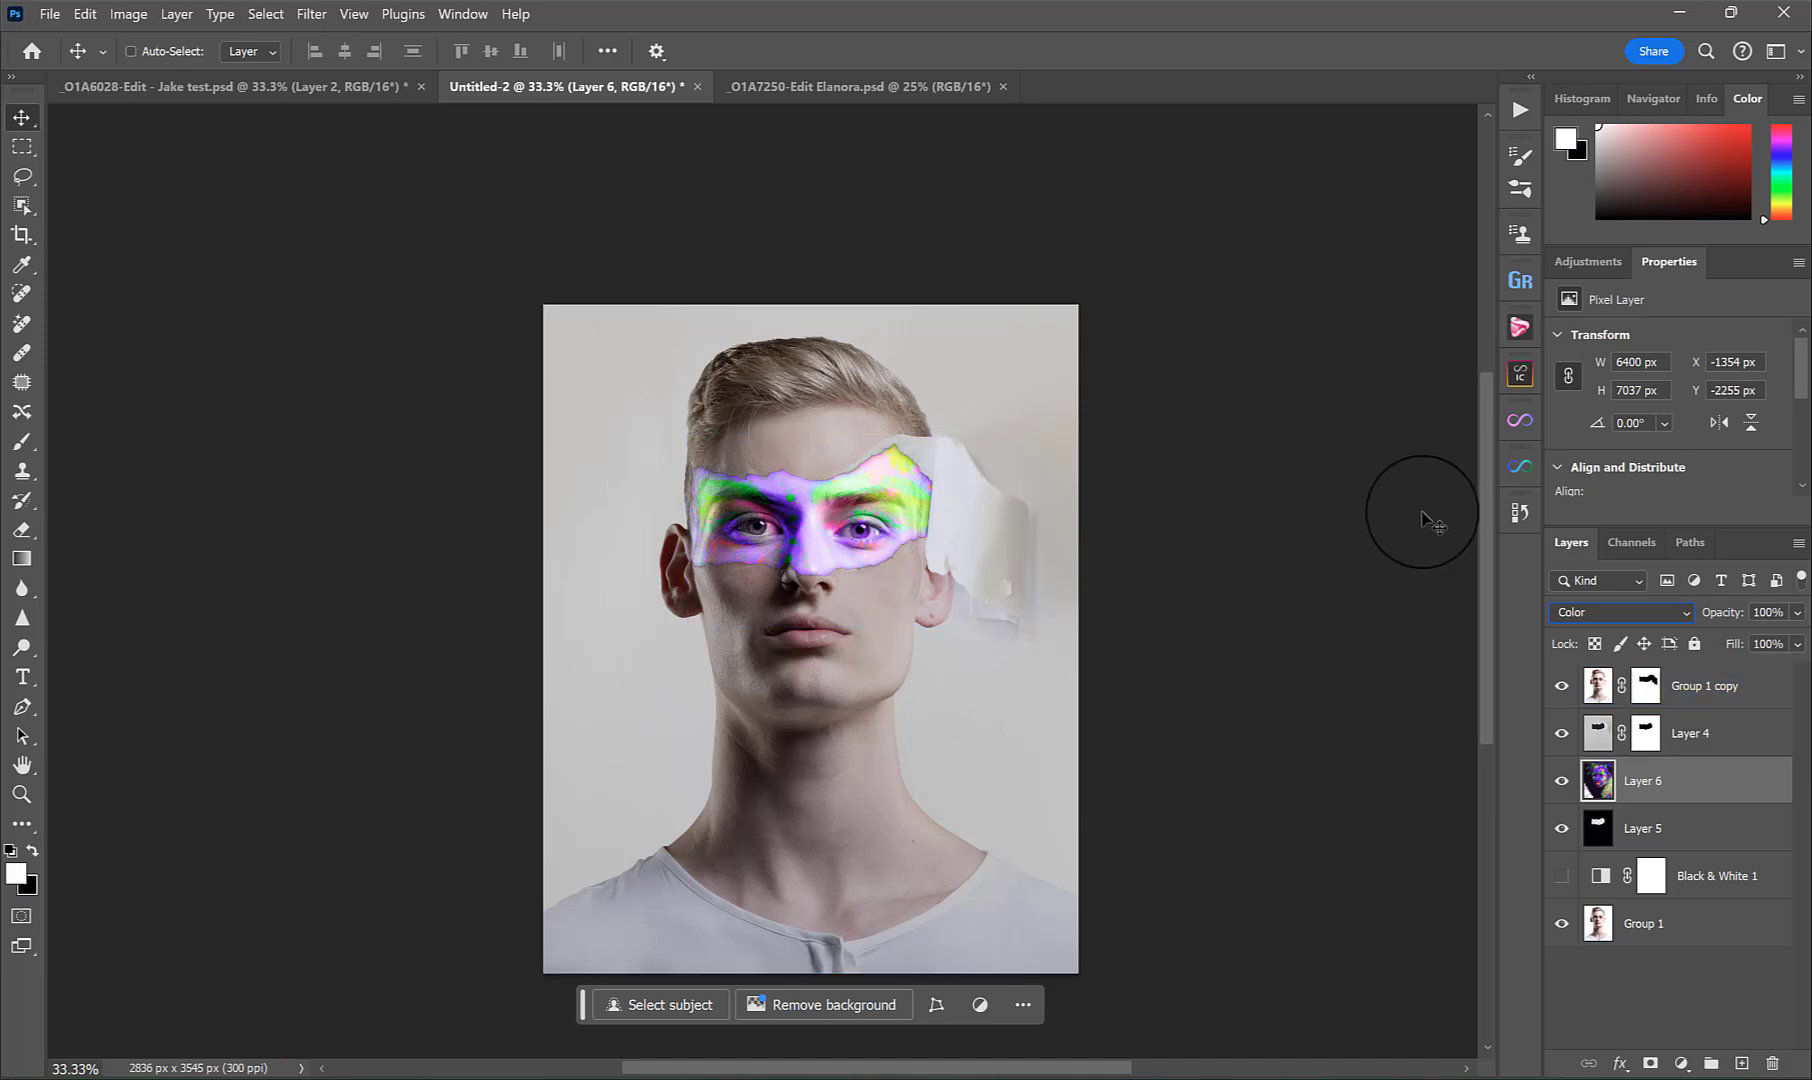
pyautogui.click(1562, 780)
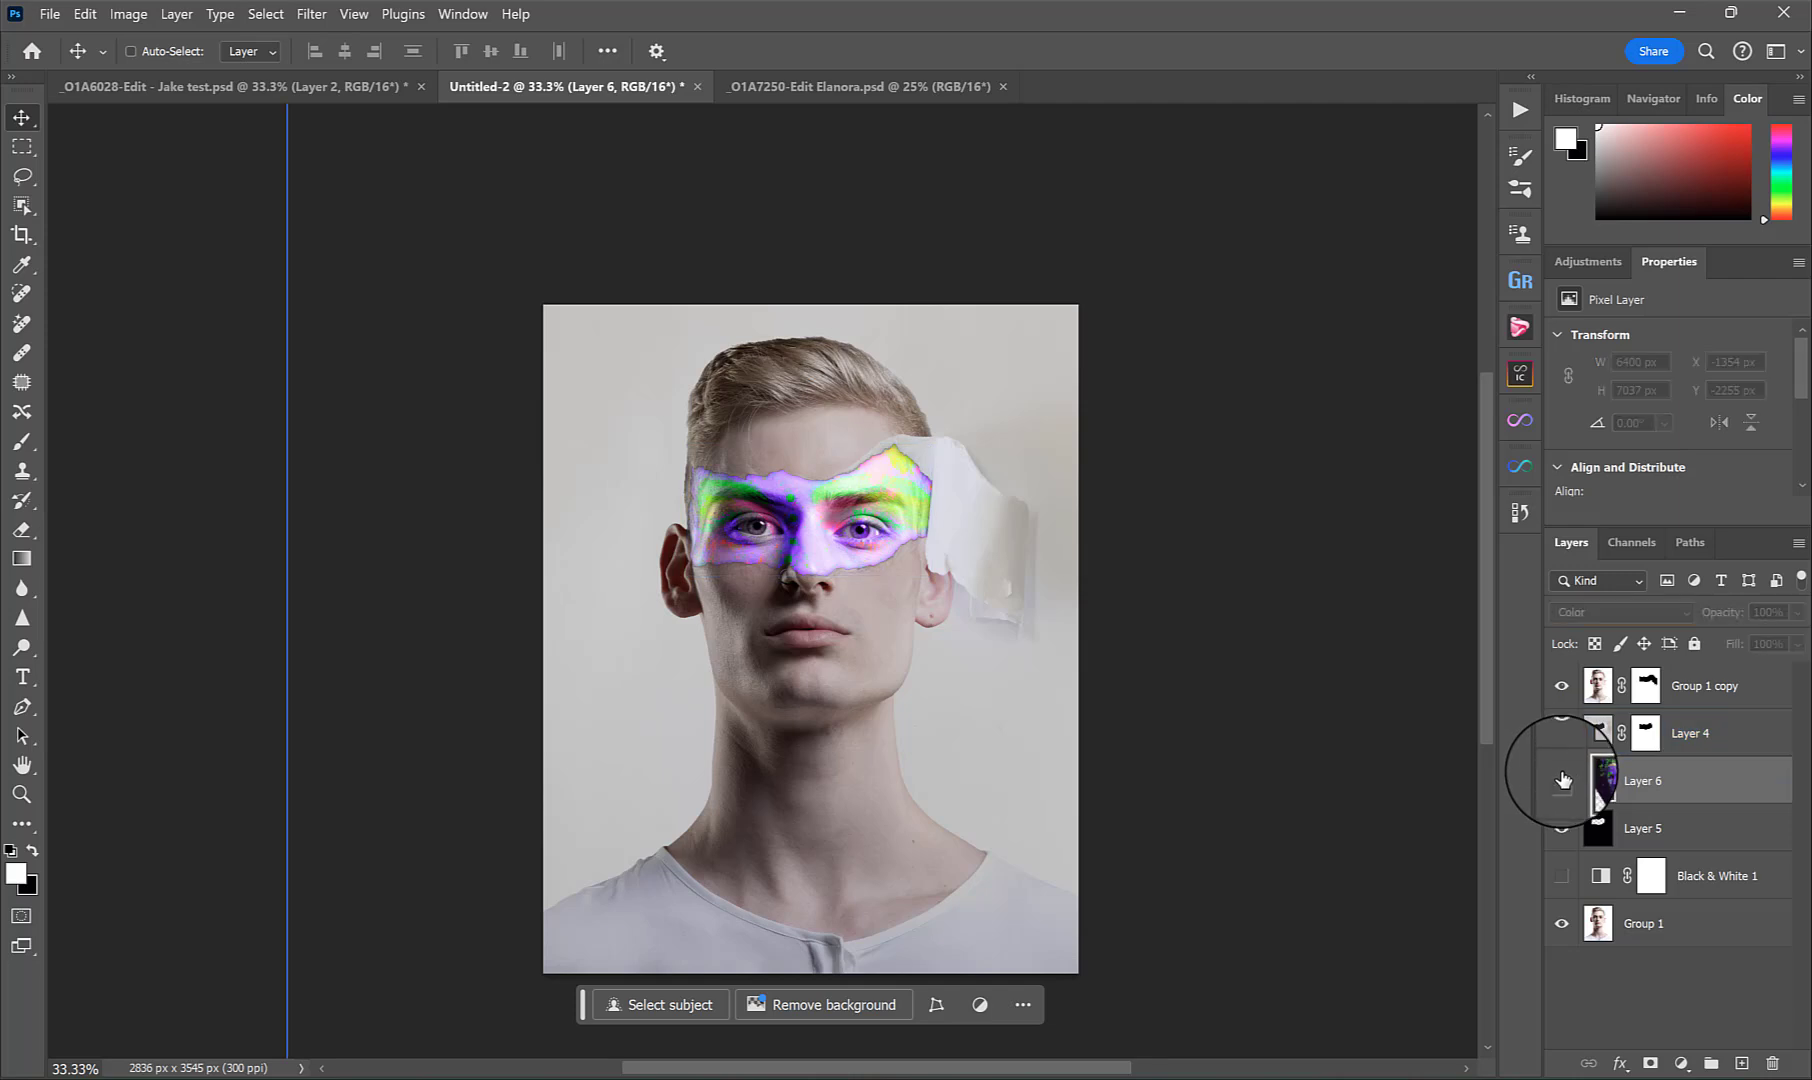
pyautogui.click(1562, 780)
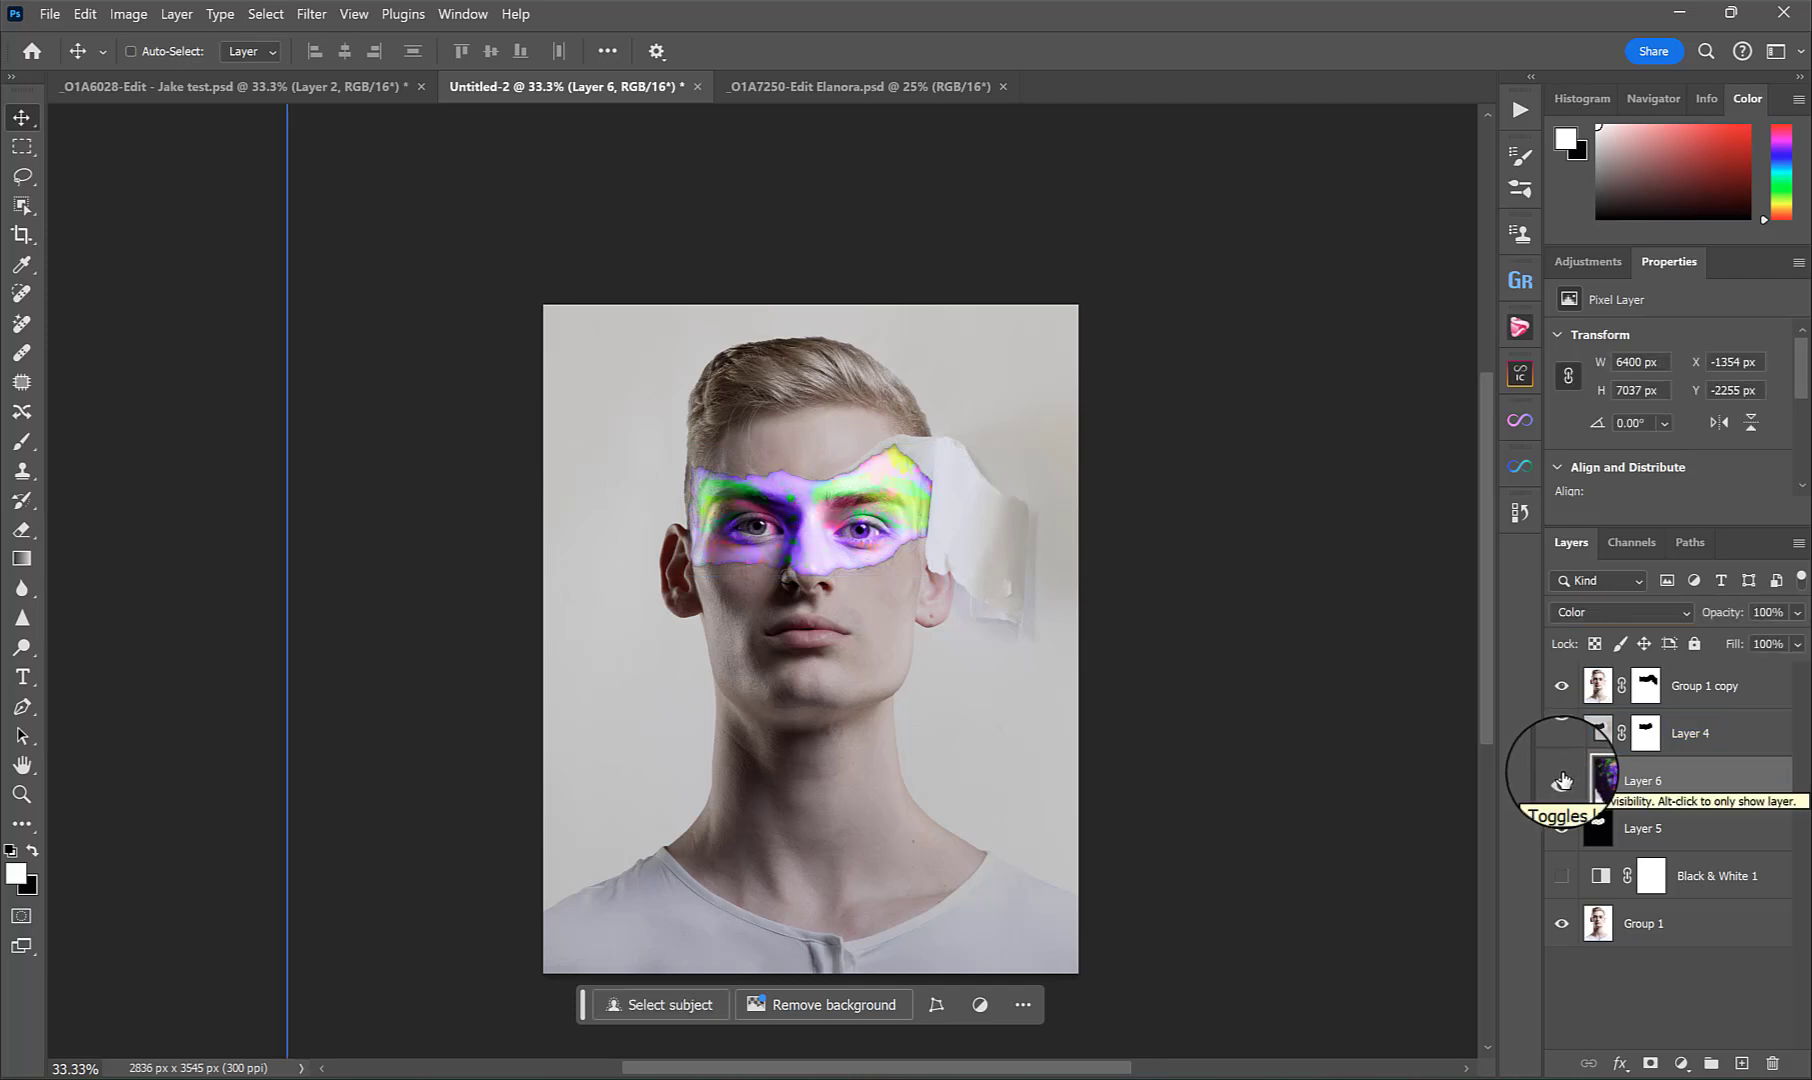
# Switch to the split-face portrait document, move Group 4 below Group 3 and expand it.
pyautogui.hotkey('ctrl', 'shift', 'Tab')
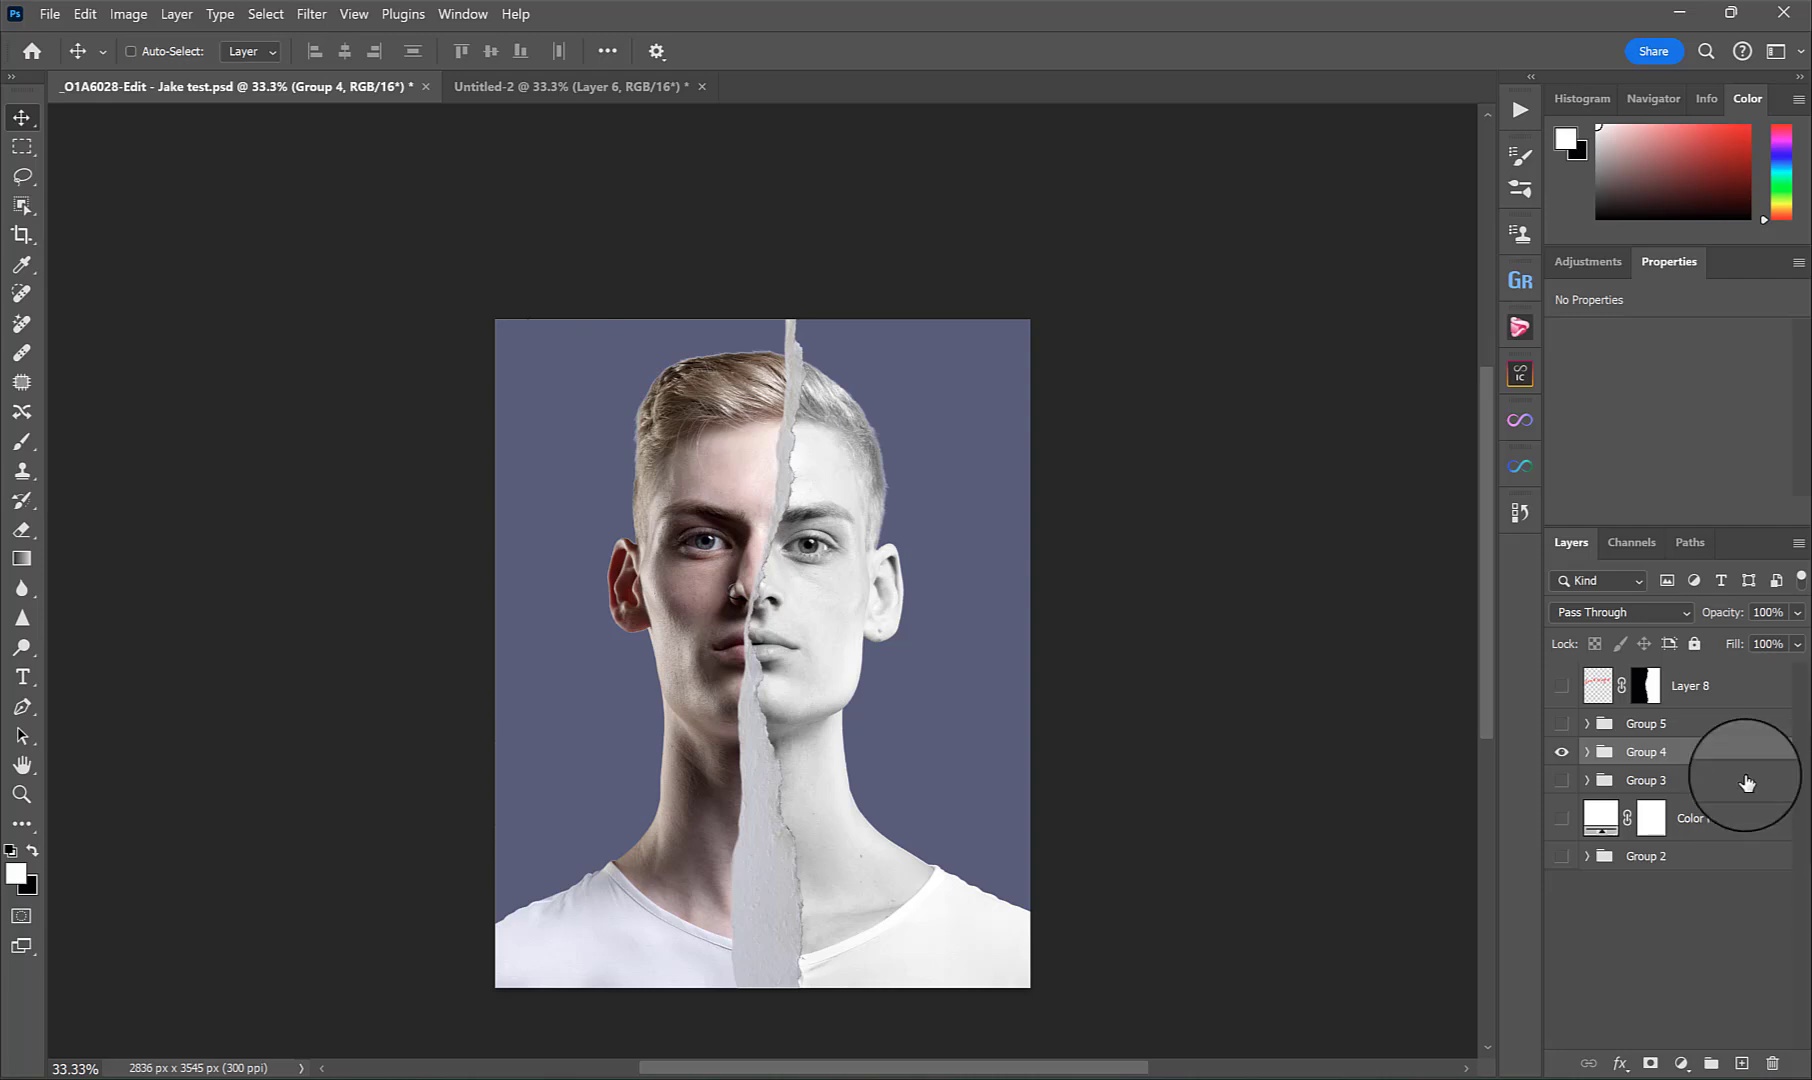
pyautogui.hotkey('ctrl', '[')
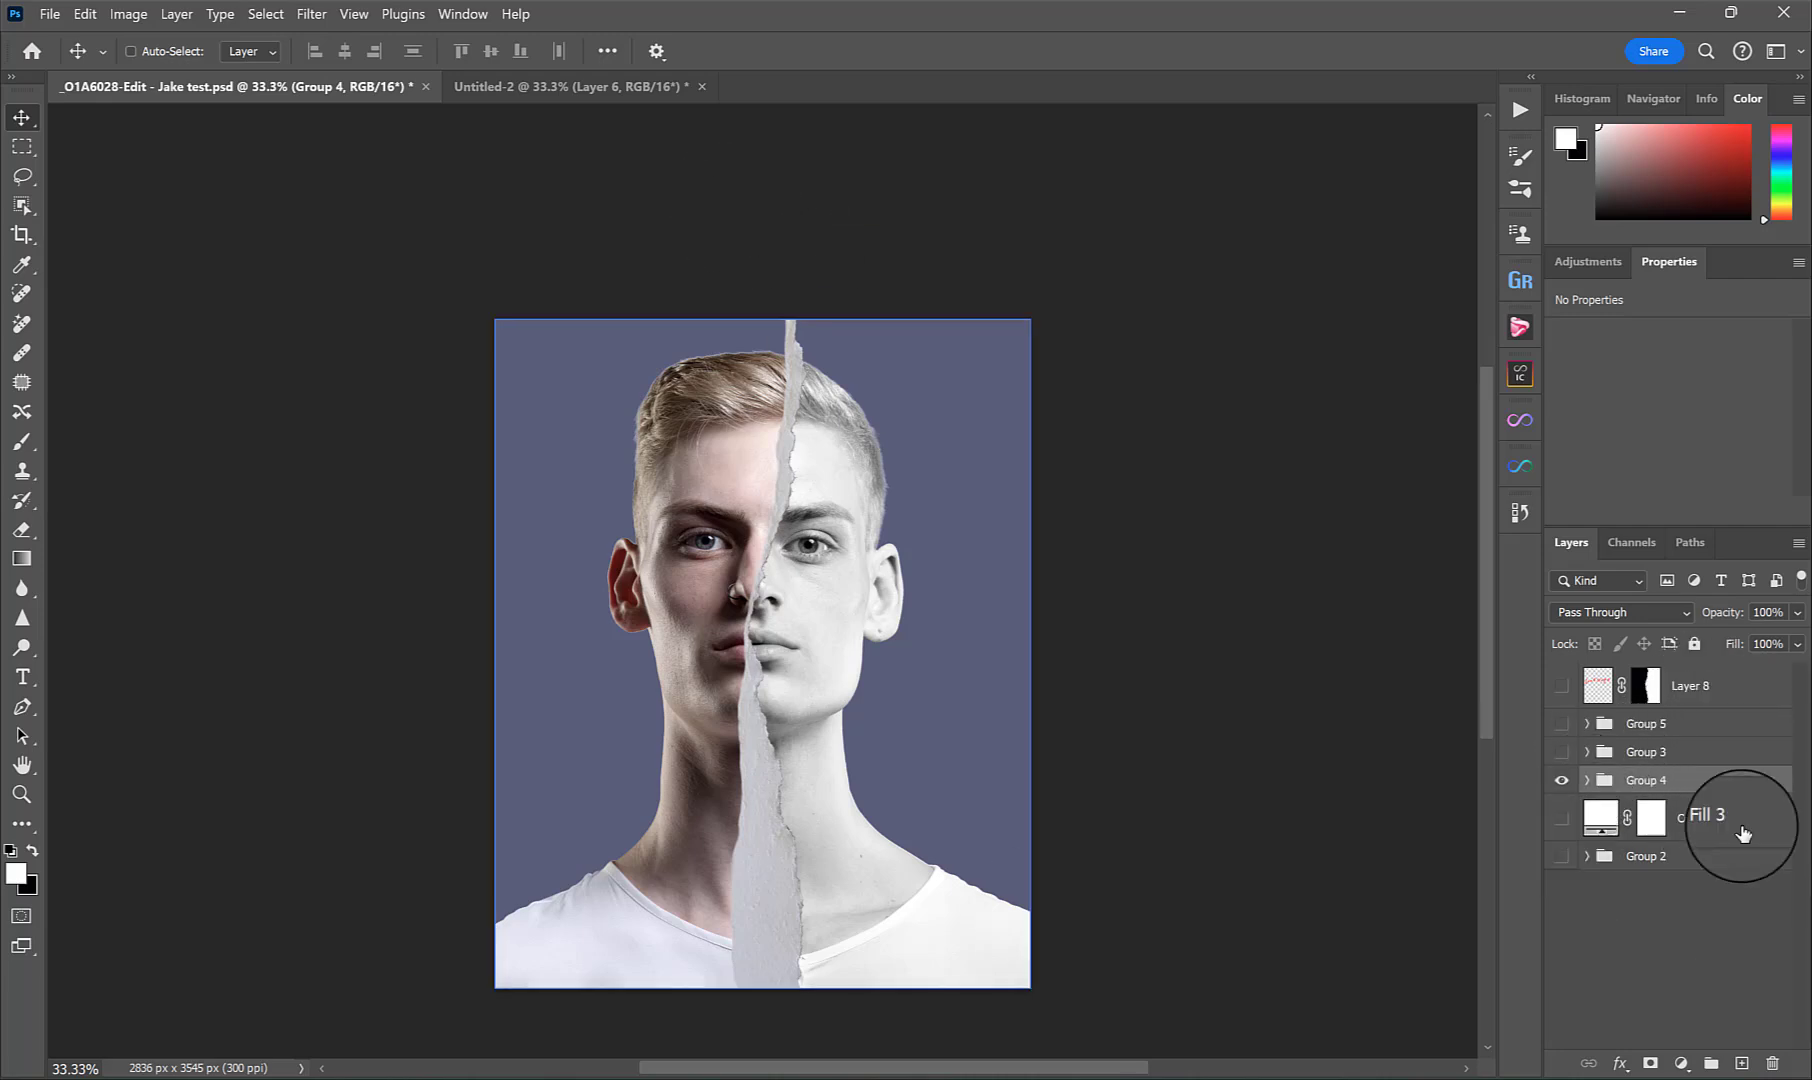
pyautogui.click(1583, 780)
# Disable the mask on Layer 6 copy and examine the paper's torn edge against the black background up close.
pyautogui.click(1747, 797)
pyautogui.keyDown('shift'); pyautogui.click(1663, 806); pyautogui.keyUp('shift')
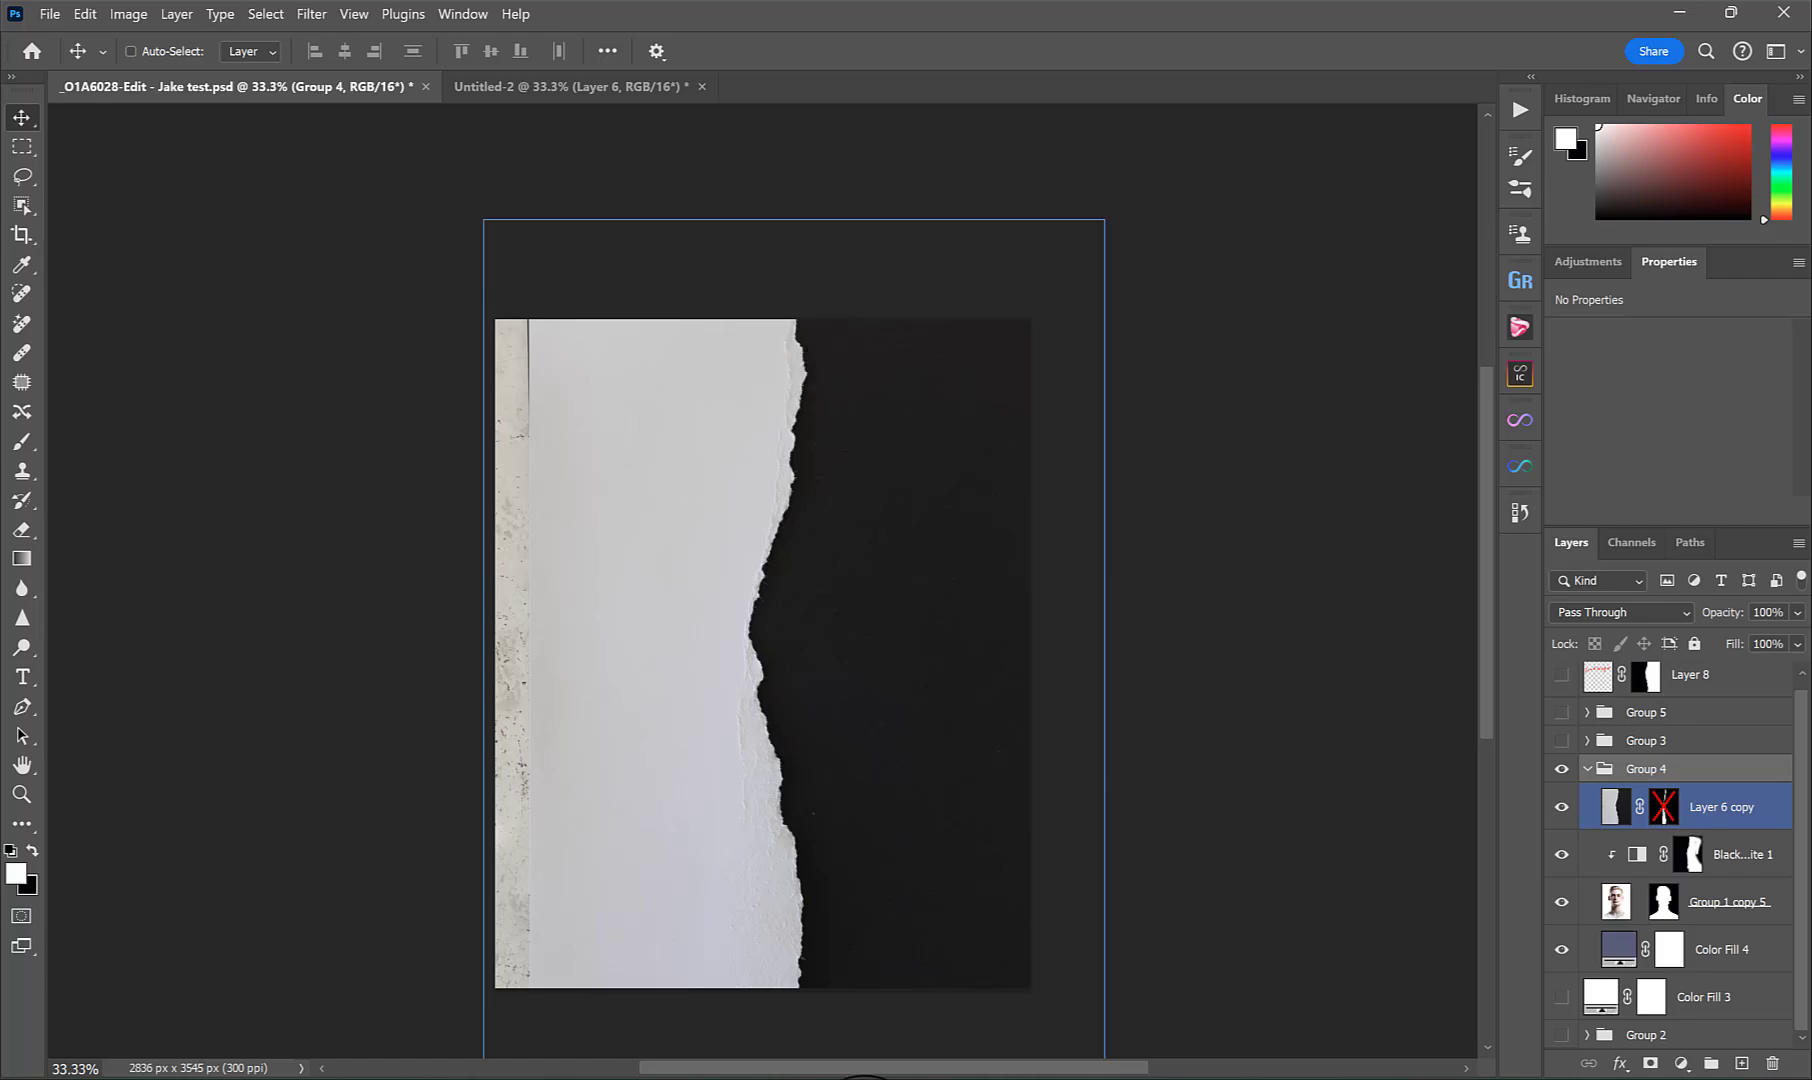
pyautogui.keyDown('ctrl'); pyautogui.click(823, 256); pyautogui.keyUp('ctrl')
pyautogui.keyDown('ctrl'); pyautogui.click(791, 345); pyautogui.keyUp('ctrl')
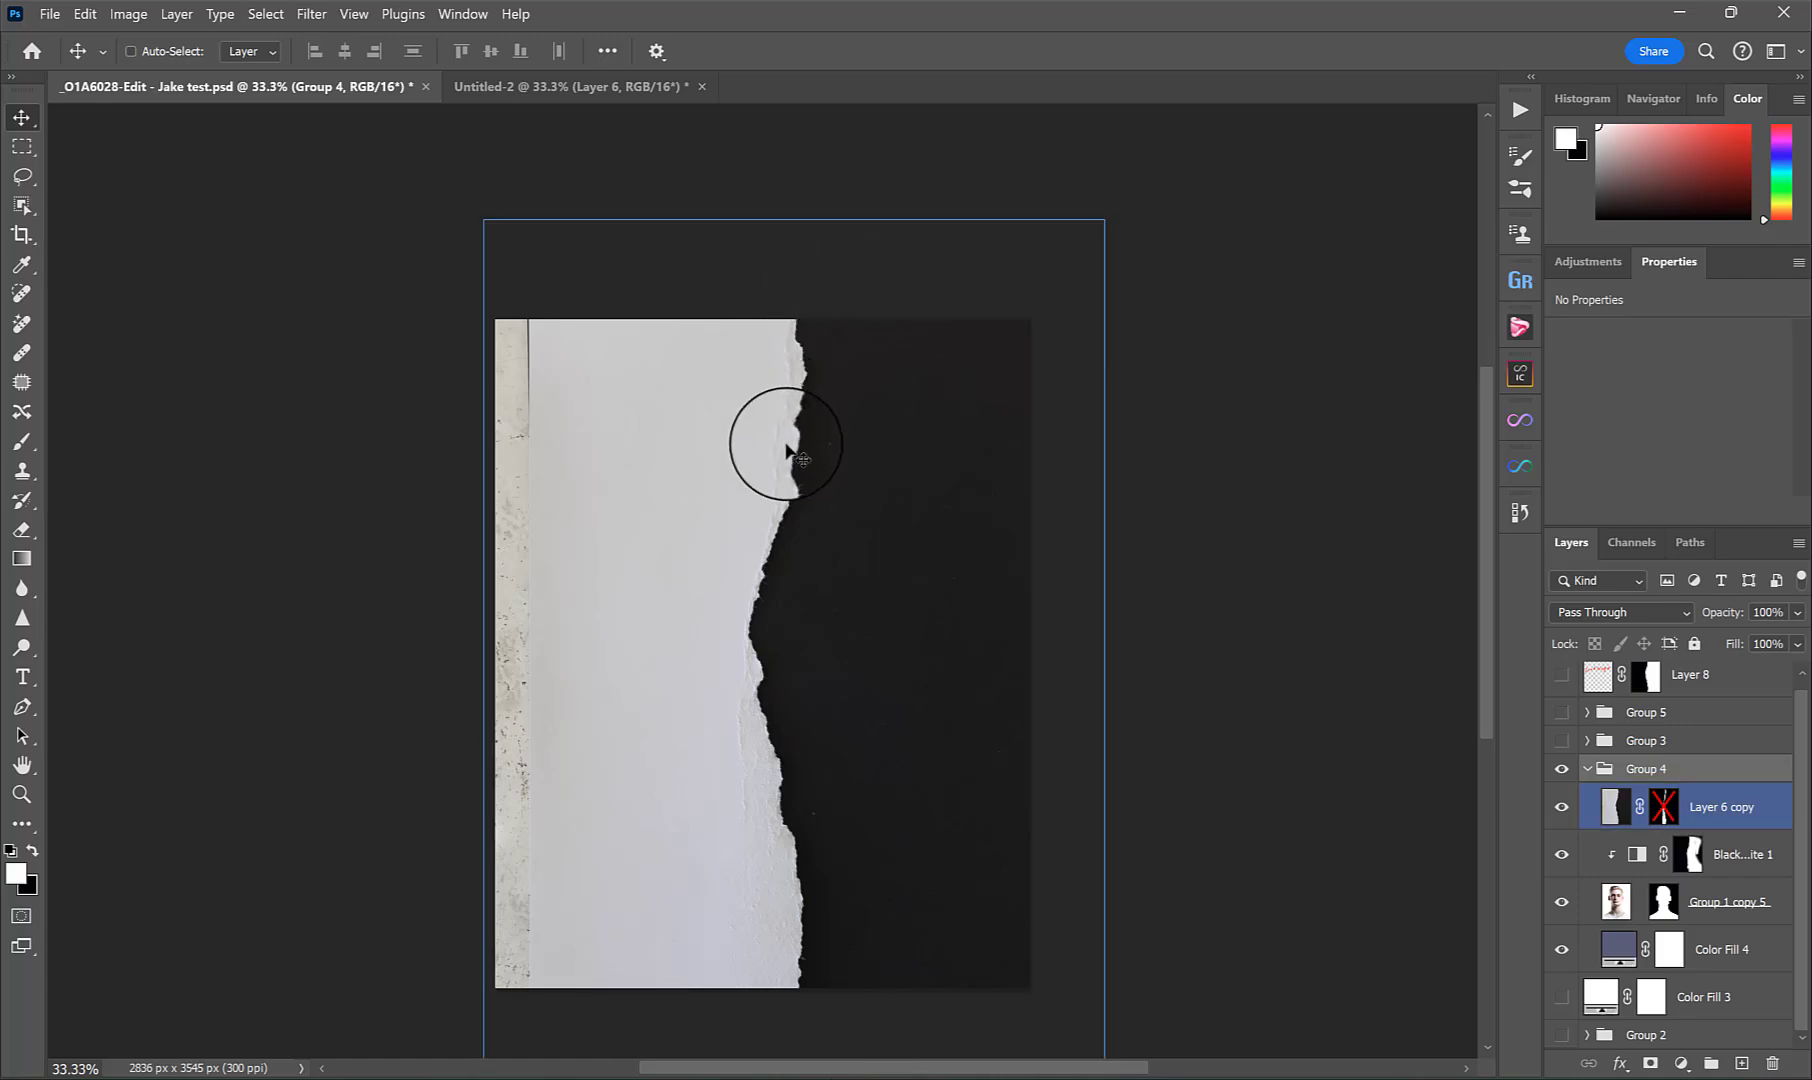
pyautogui.press('z')
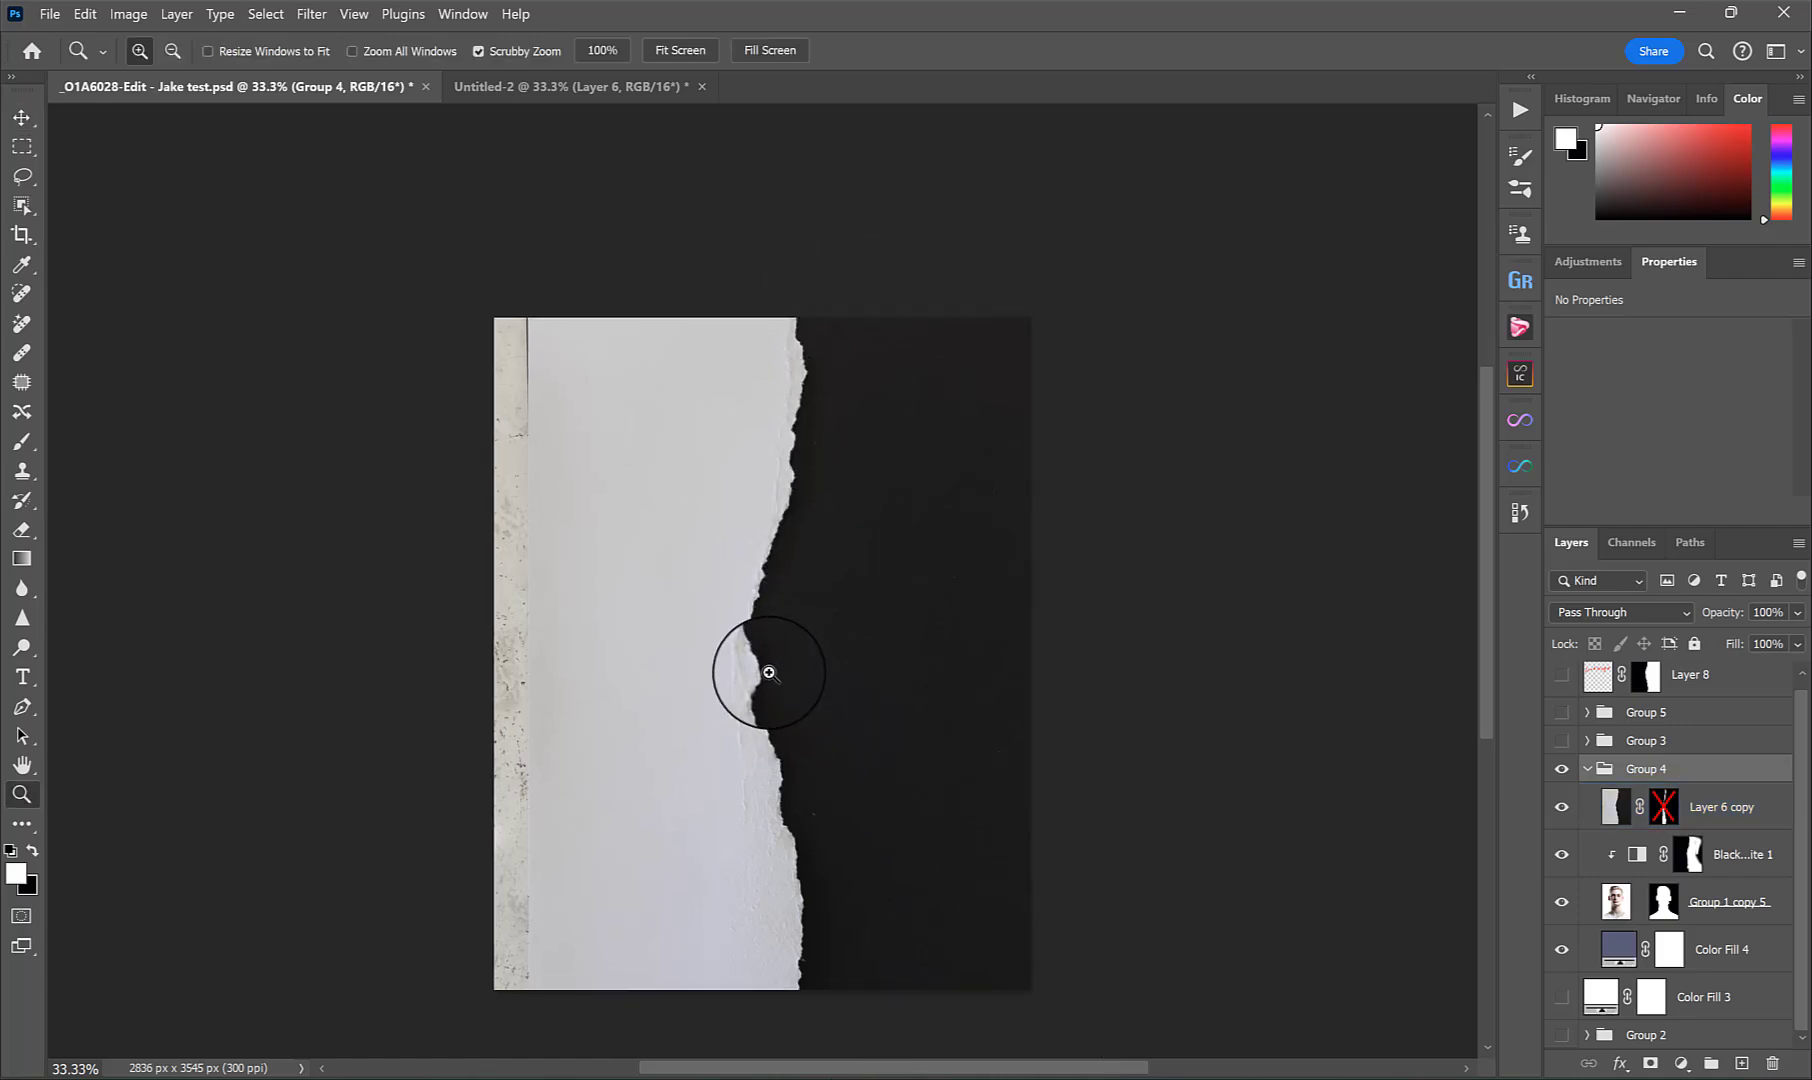
pyautogui.click(760, 659)
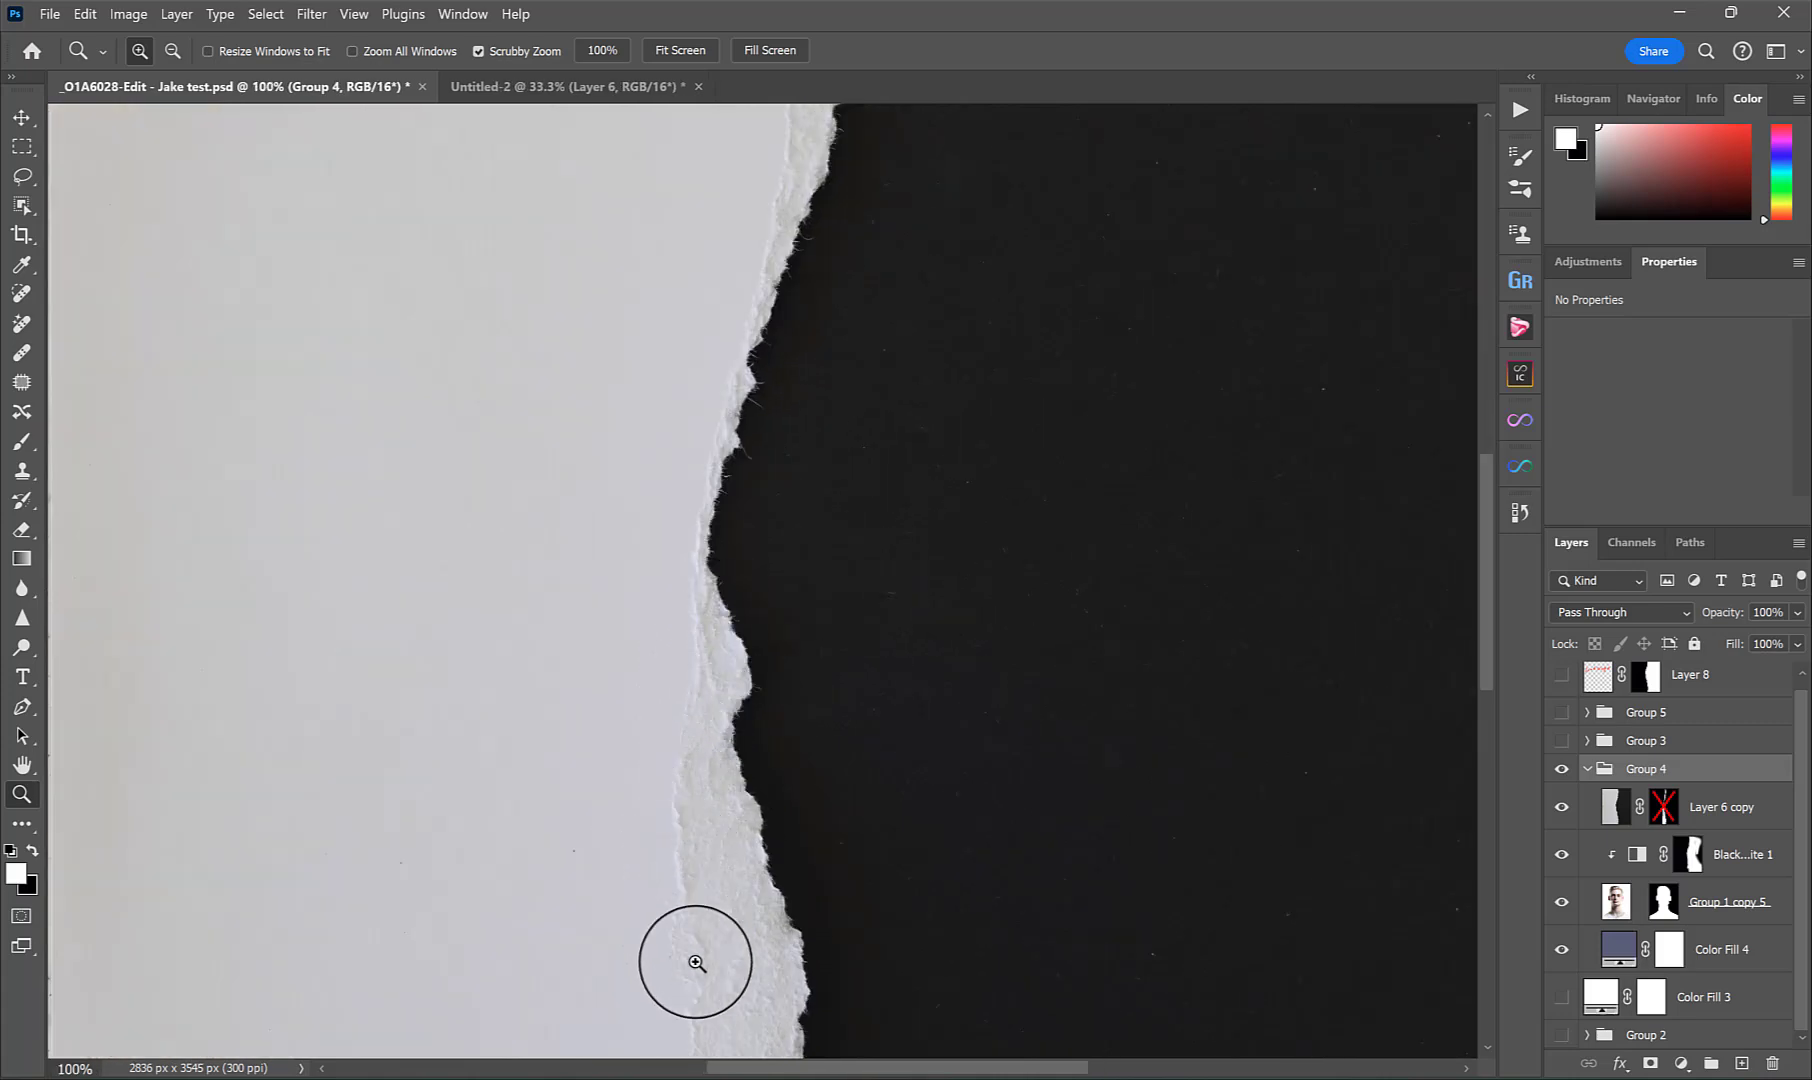
pyautogui.hscroll(-2, 920, 400)
pyautogui.scroll(3, 1068, 402)
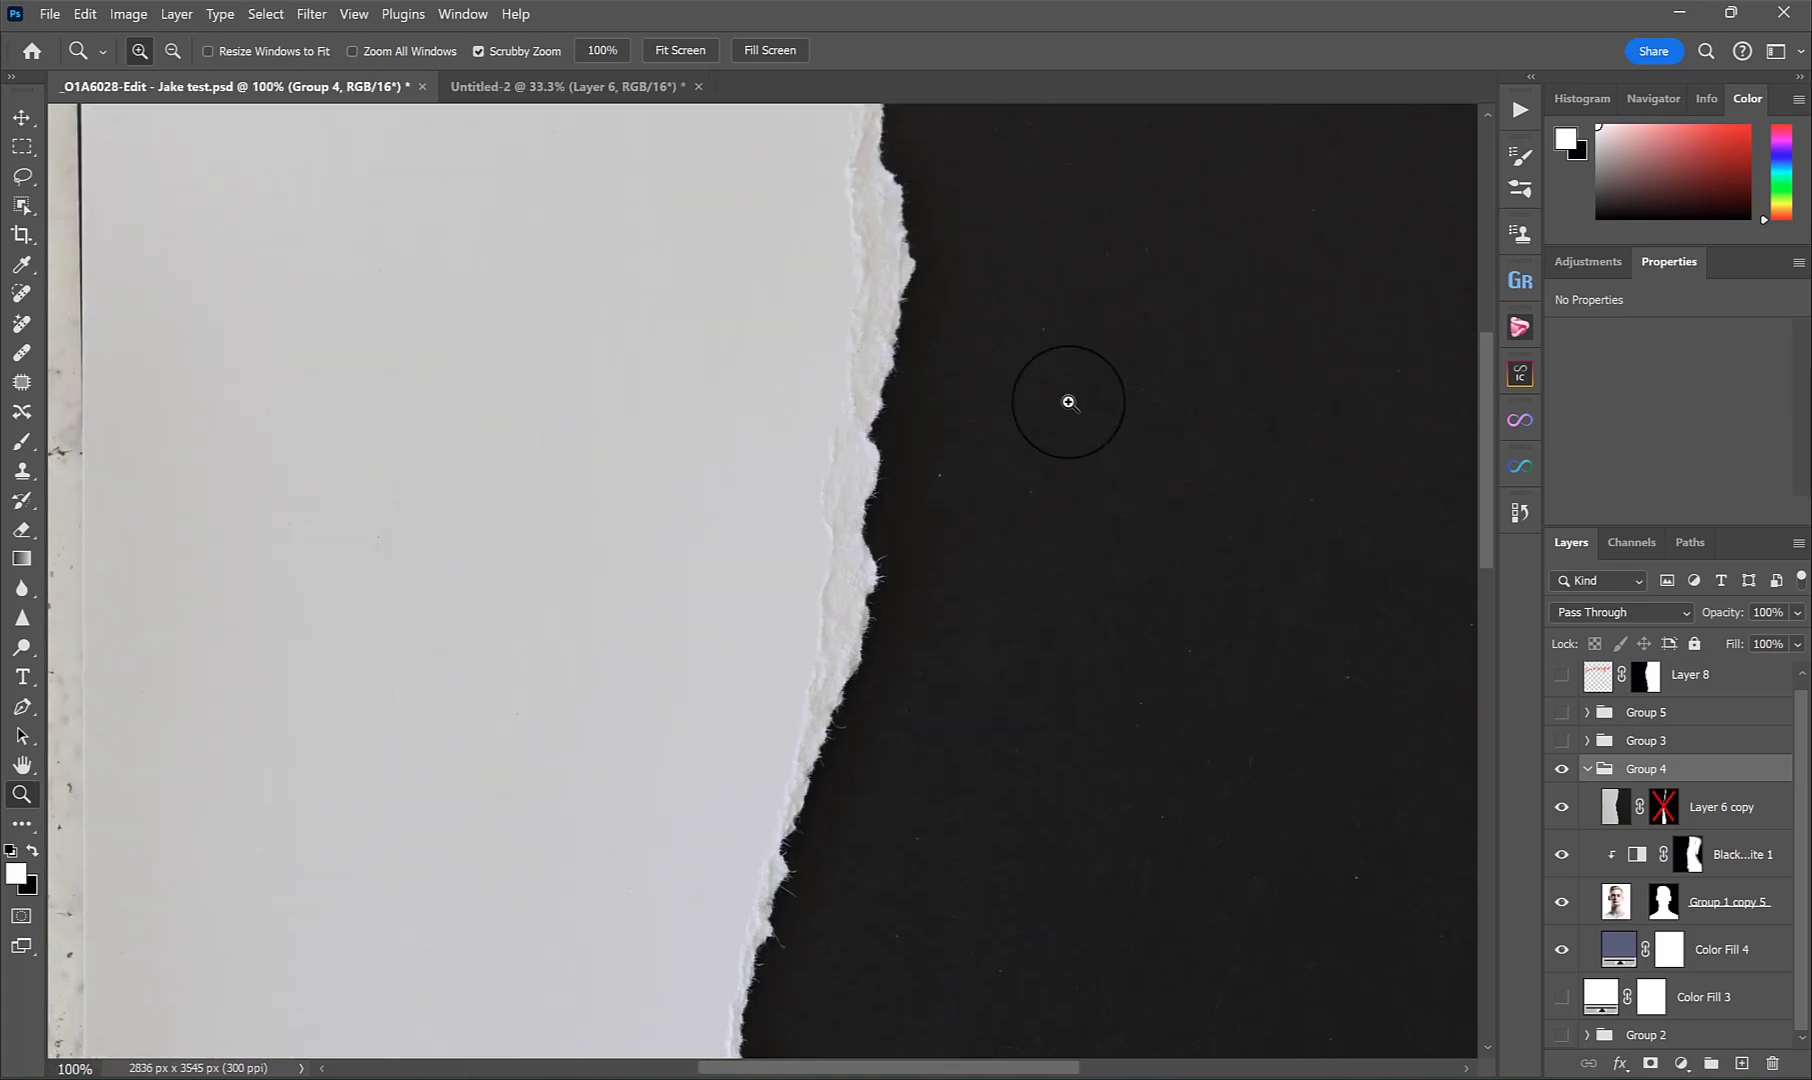
pyautogui.keyDown('alt'); pyautogui.click(993, 374); pyautogui.keyUp('alt')
pyautogui.keyDown('alt'); pyautogui.click(991, 344); pyautogui.keyUp('alt')
pyautogui.keyDown('alt'); pyautogui.click(991, 324); pyautogui.keyUp('alt')
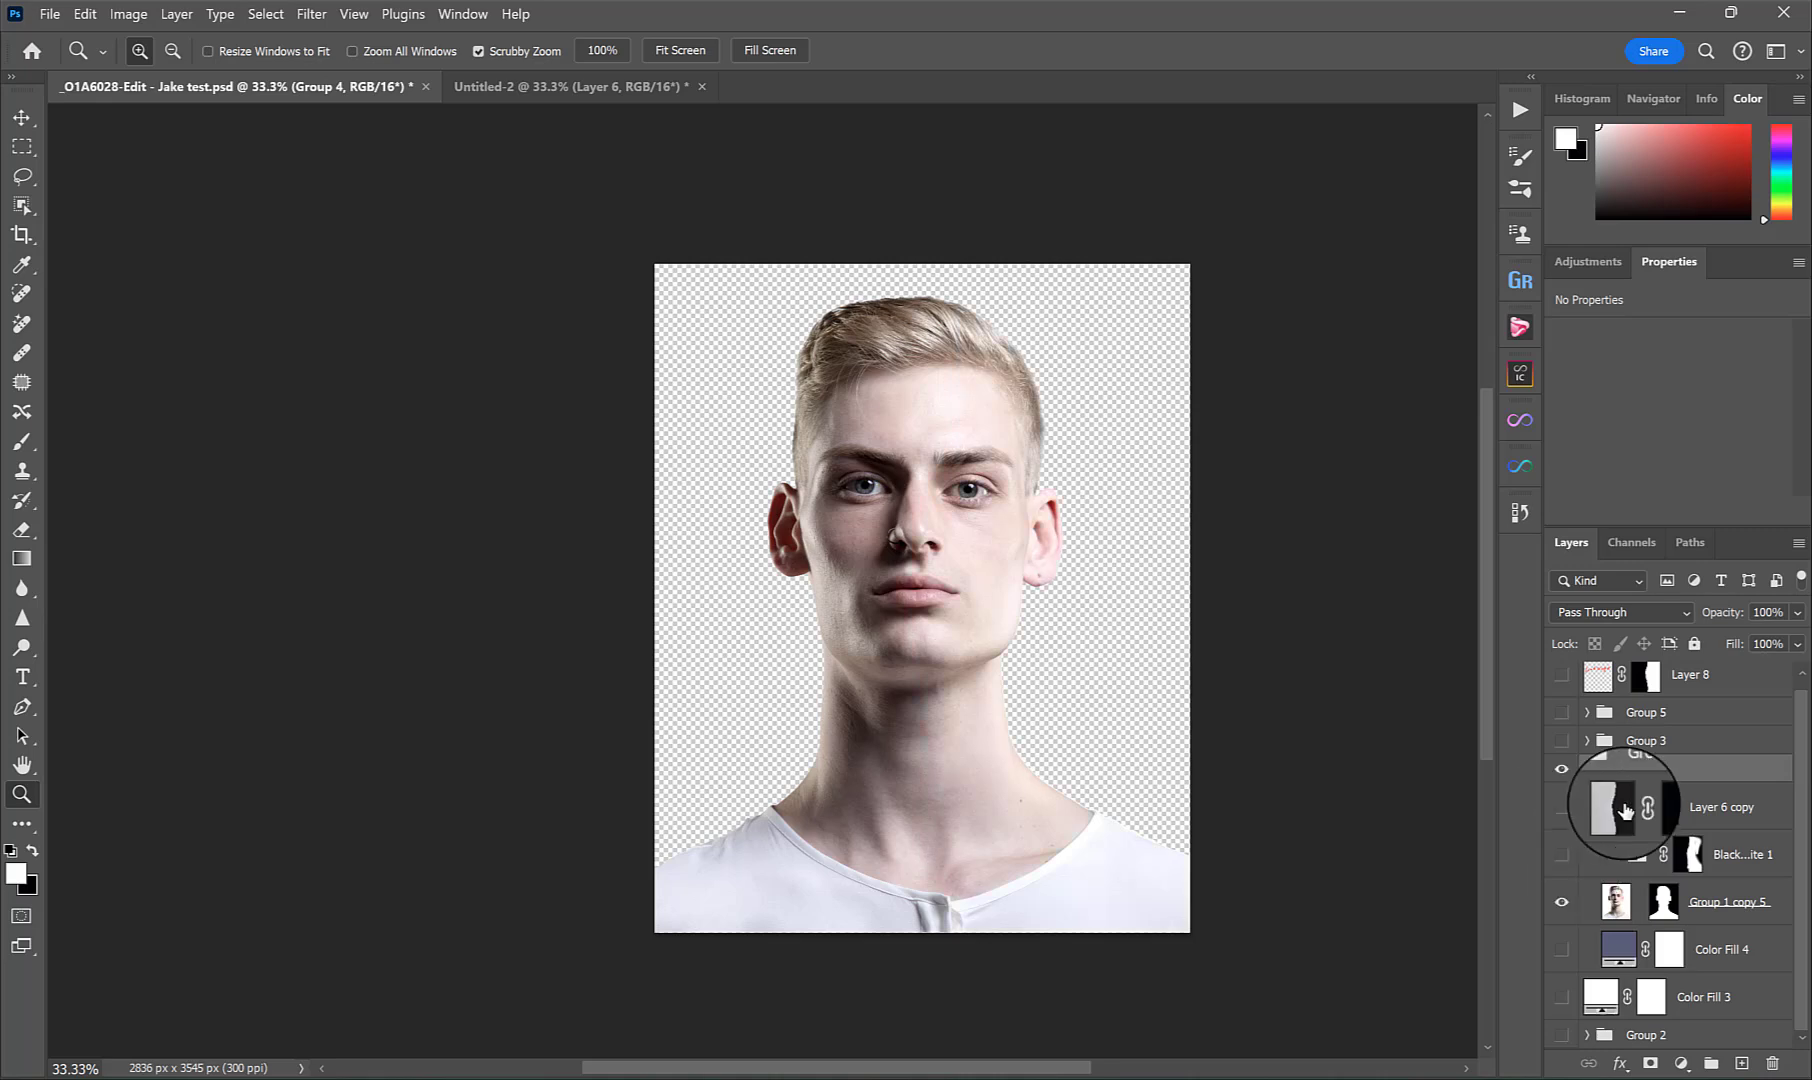
# Show Layer 6 copy above the cut-out portrait and delete its layer mask.
pyautogui.click(1557, 807)
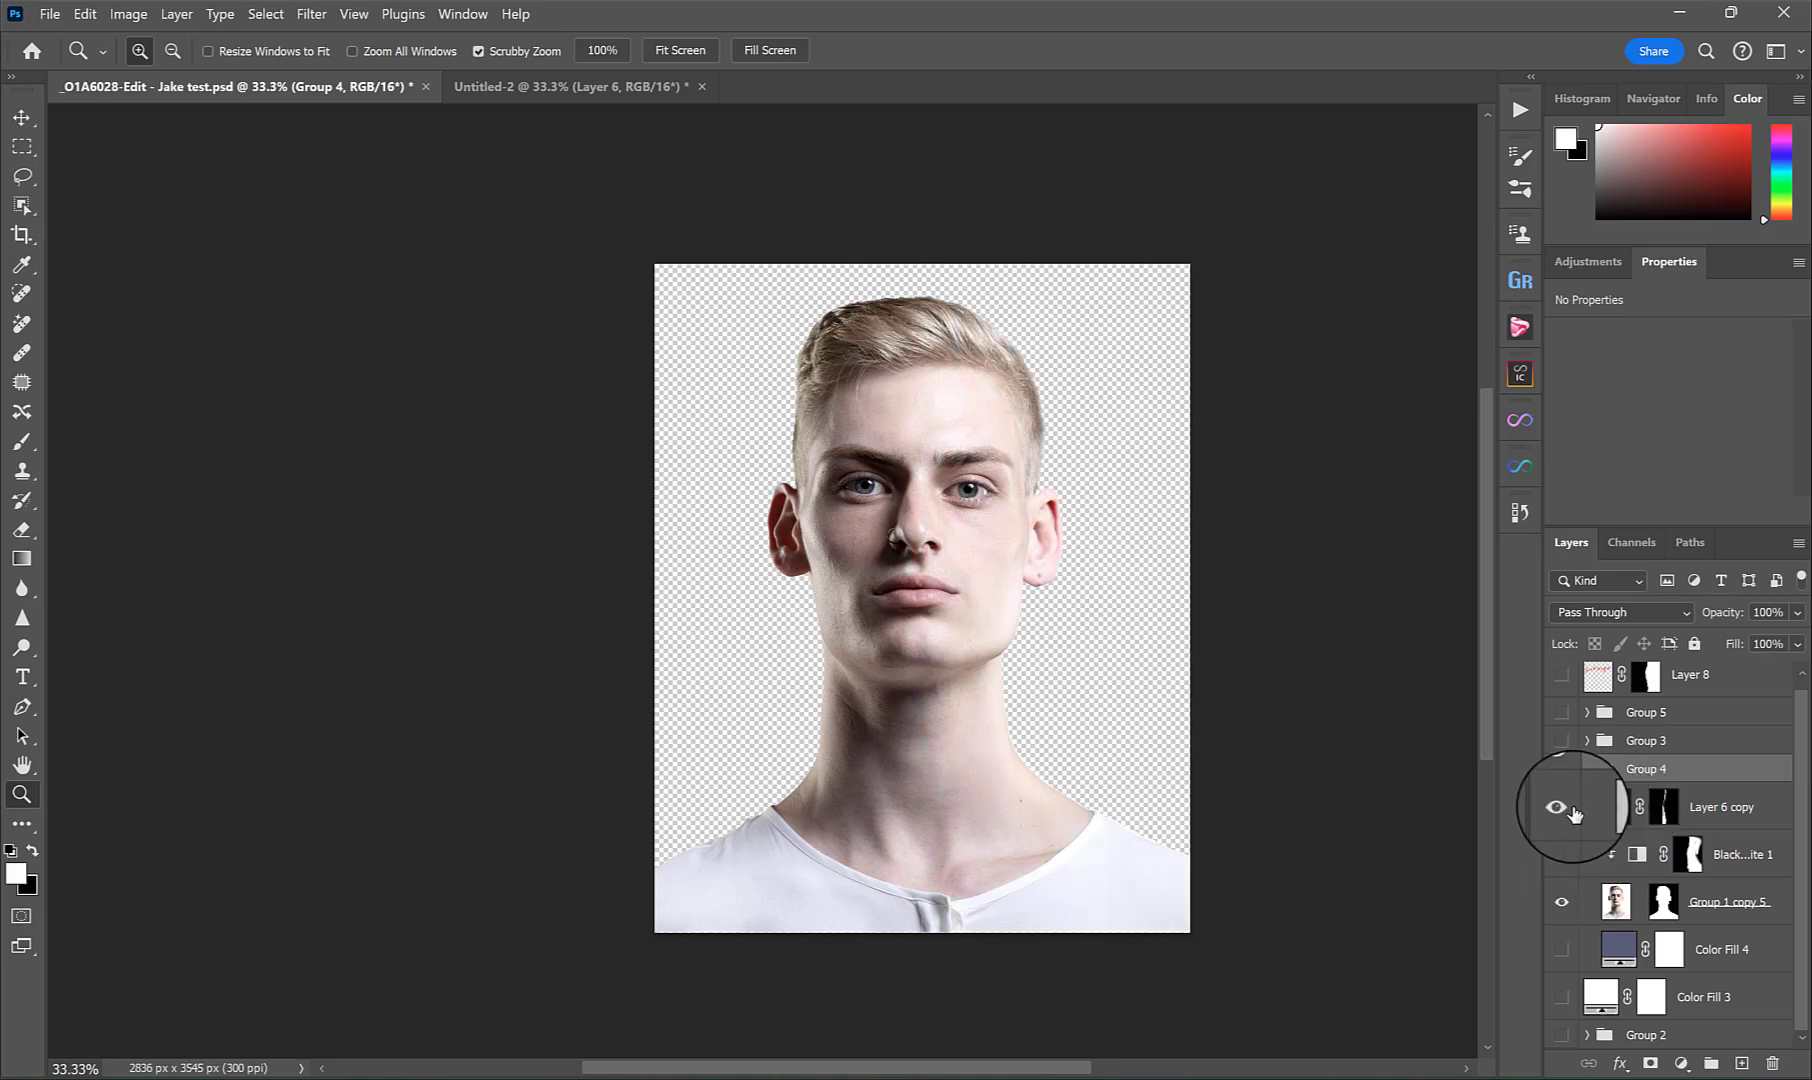
pyautogui.rightClick(1663, 806)
pyautogui.click(1648, 856)
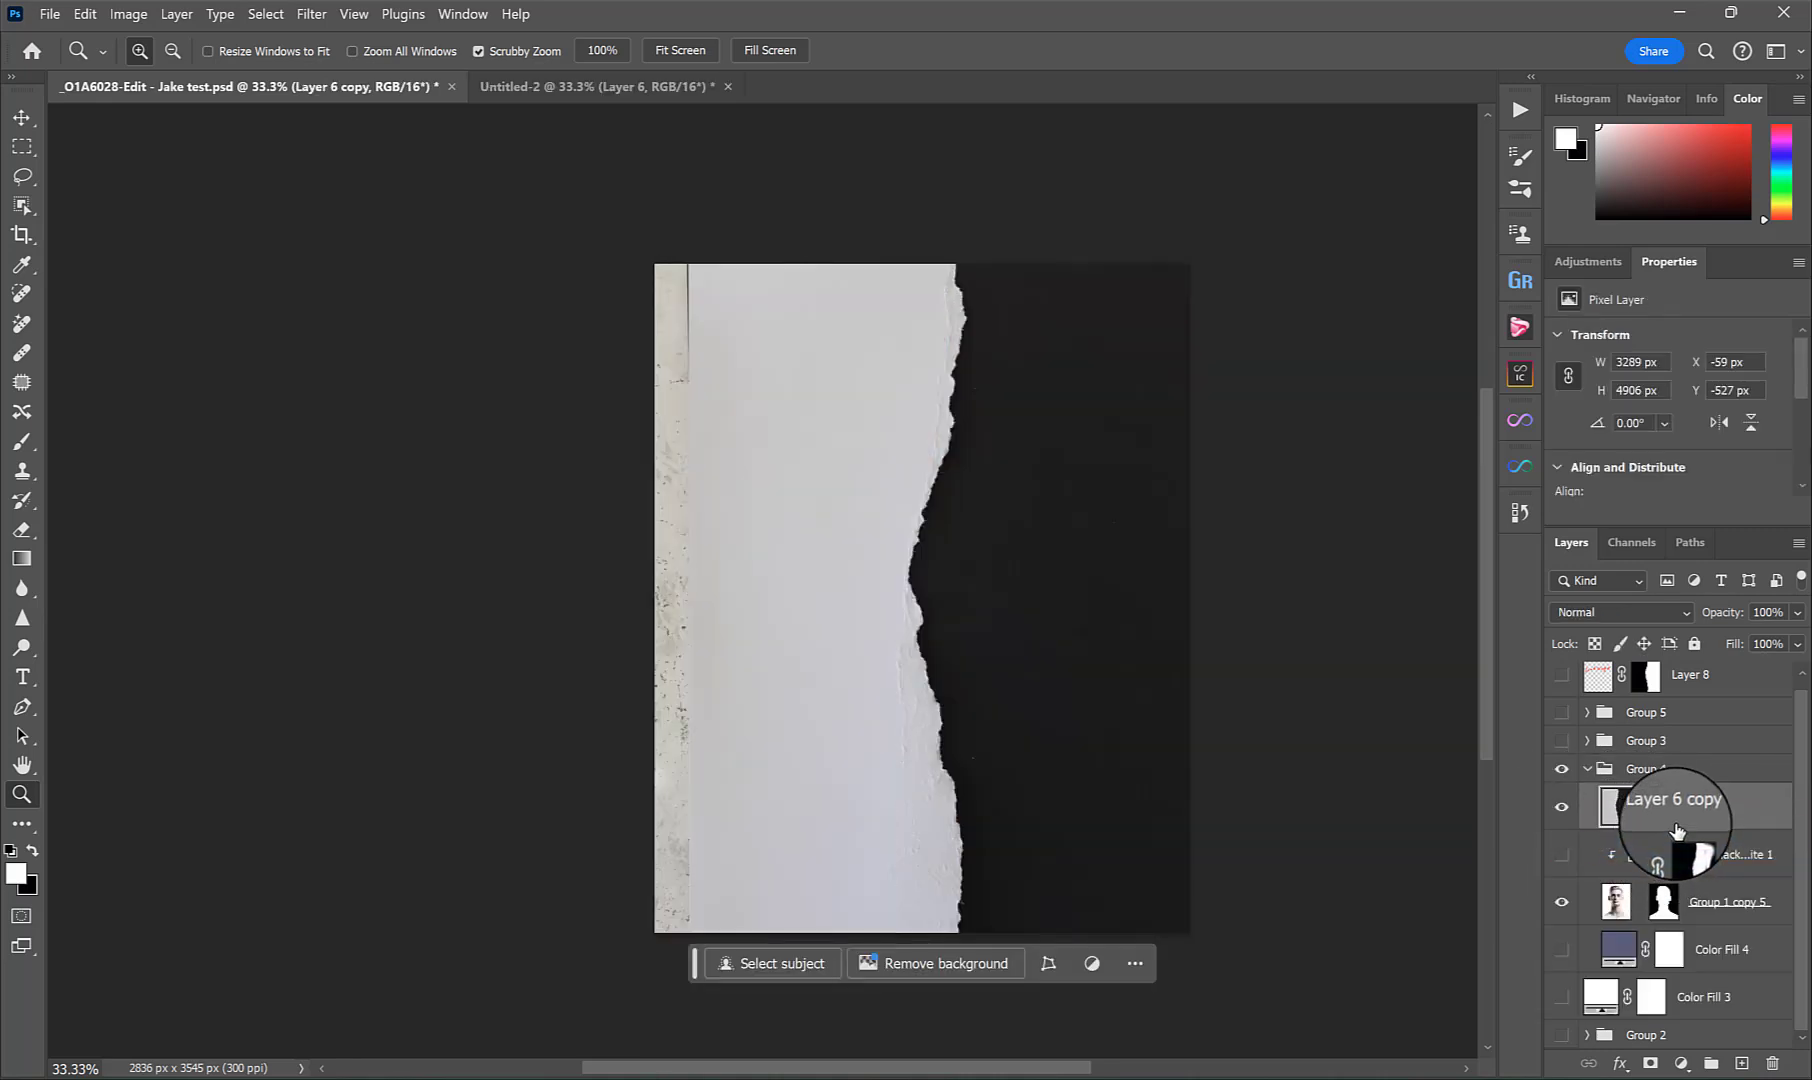
# Select the black background beside the torn paper with the Magic Wand and add the leftover specks with the Lasso.
pyautogui.press('w')
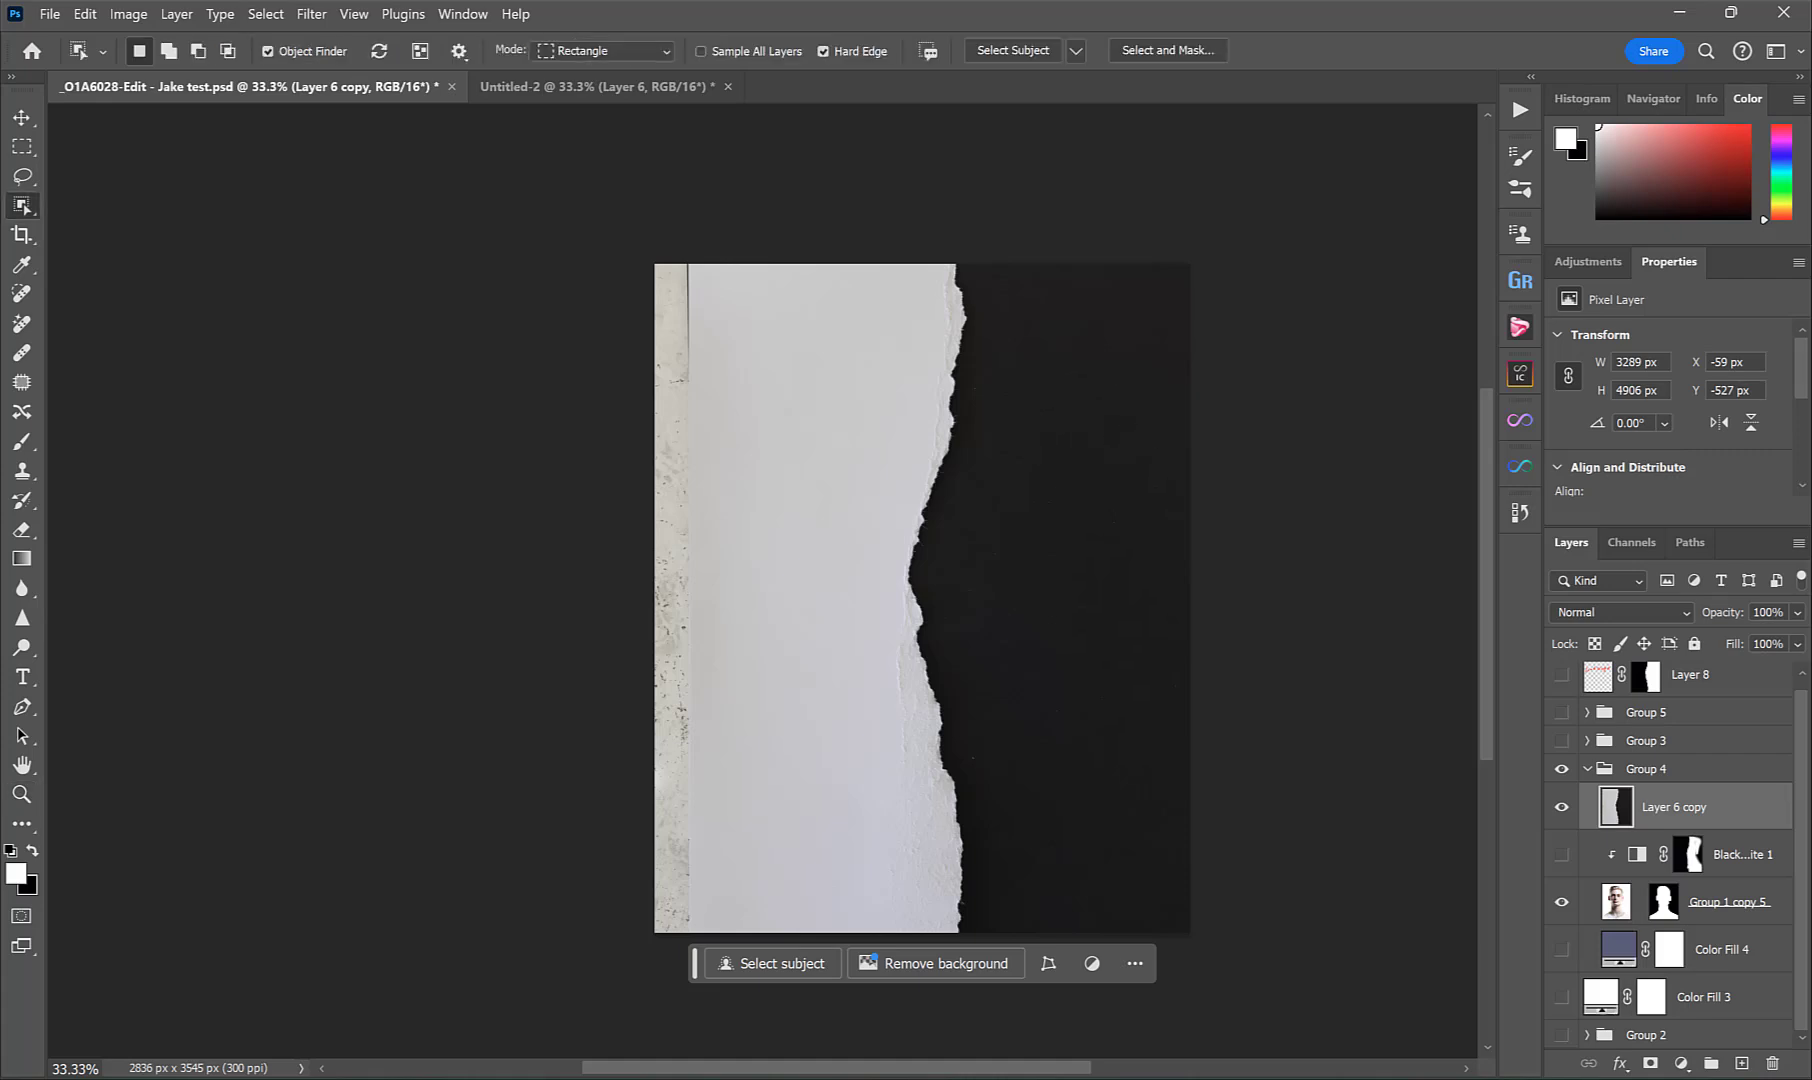
pyautogui.rightClick(18, 210)
pyautogui.click(121, 247)
pyautogui.click(1064, 492)
pyautogui.press('l')
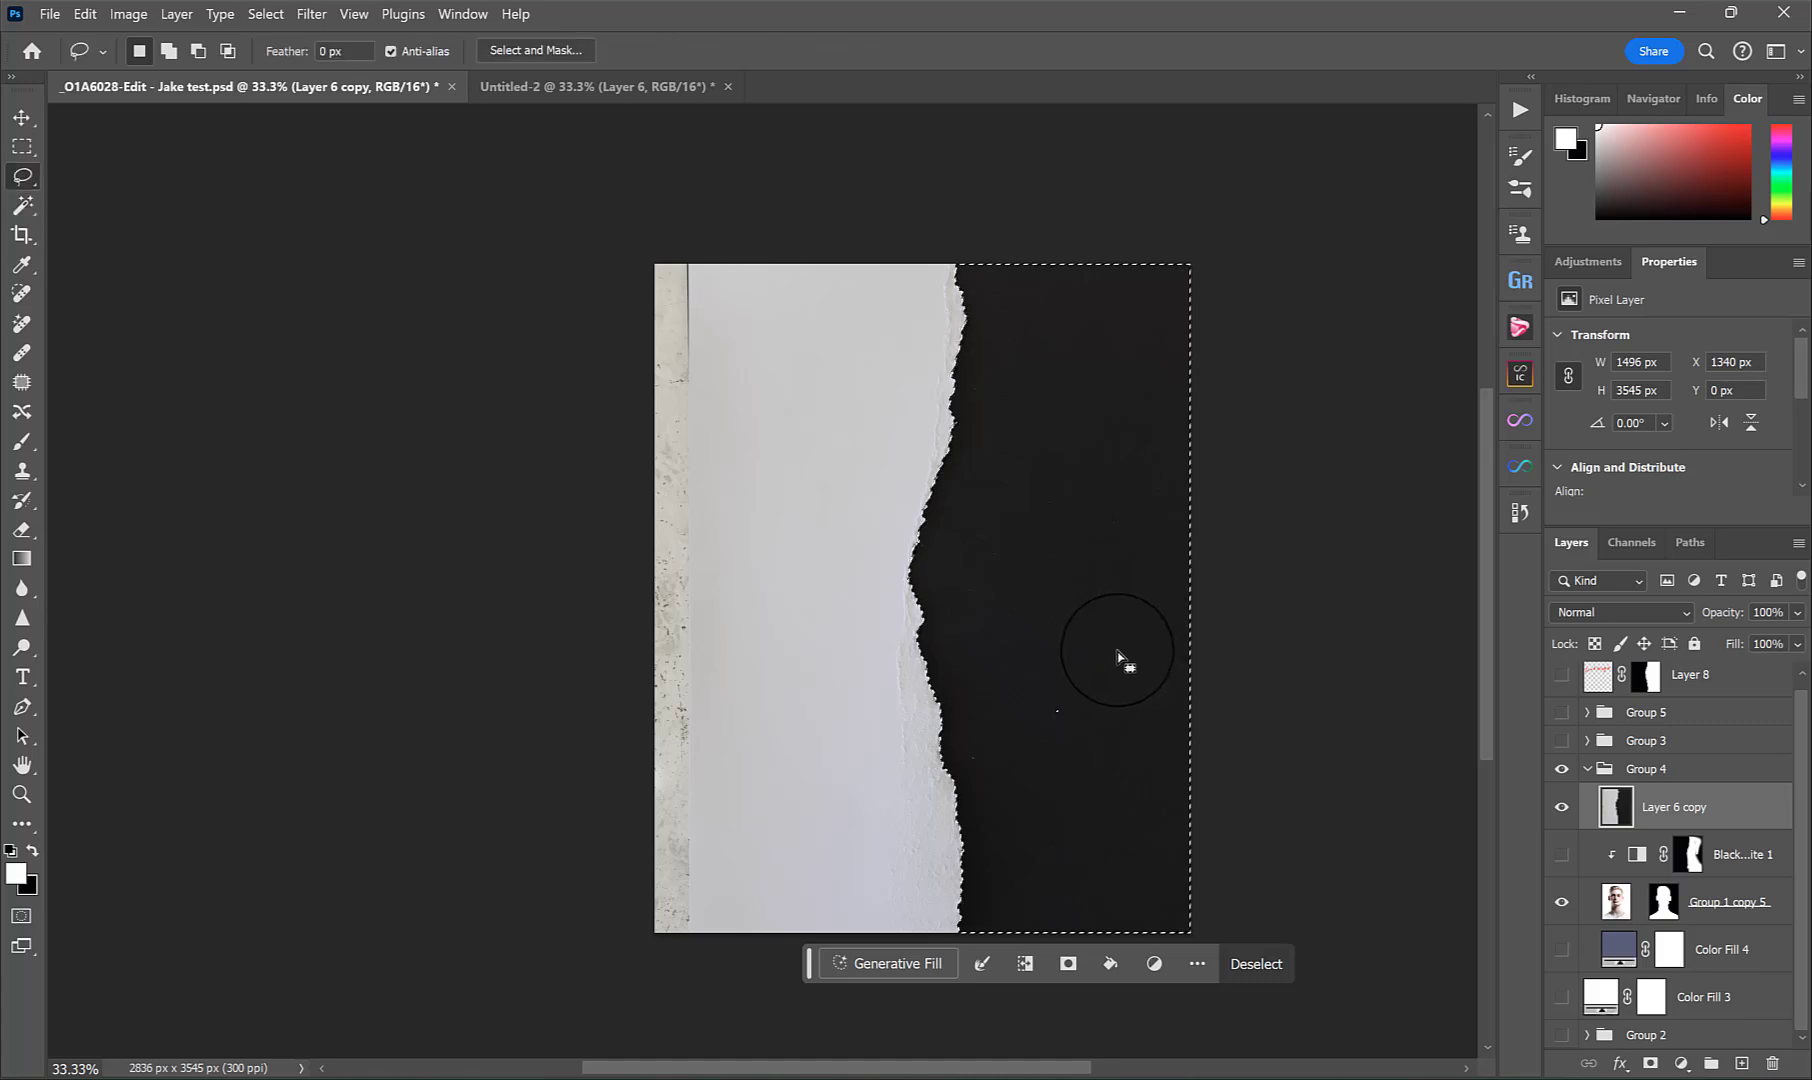
pyautogui.press('shift')
pyautogui.moveTo(1084, 640); pyautogui.dragTo(1088, 636)
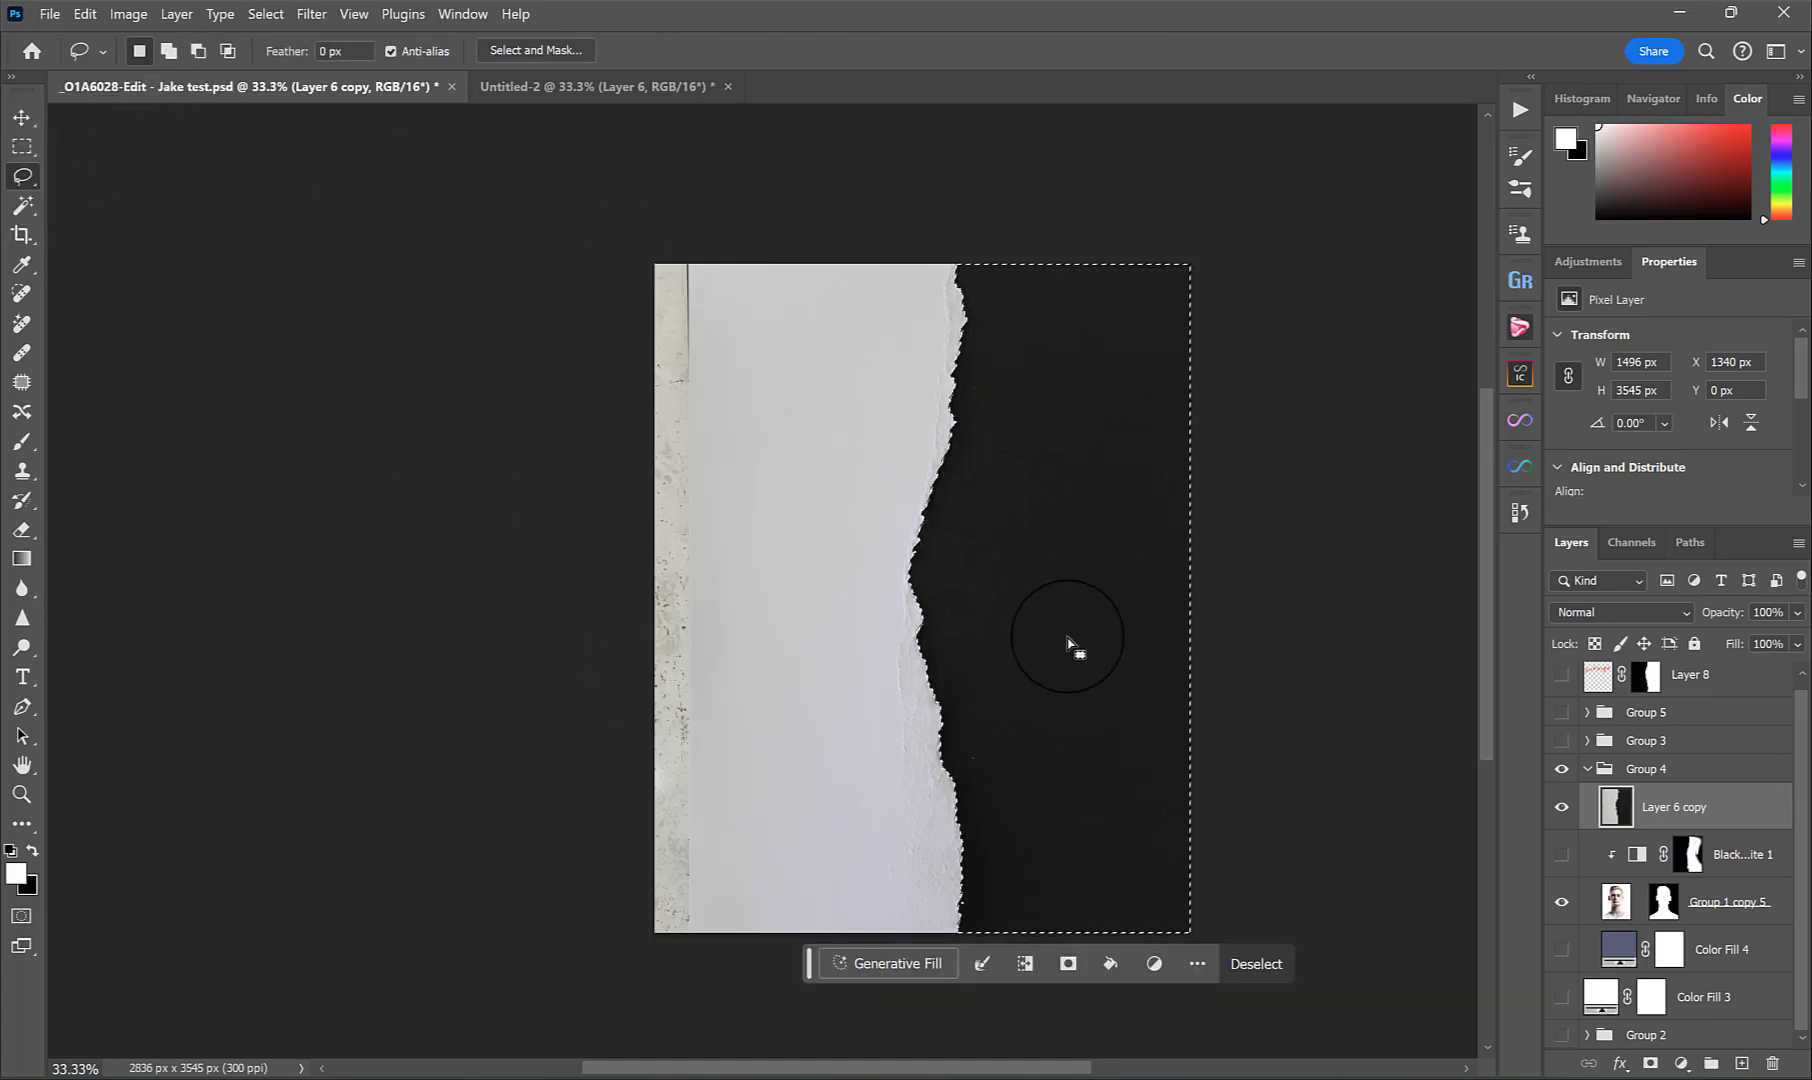
pyautogui.press('shift')
pyautogui.moveTo(1010, 727)
pyautogui.mouseDown()
pyautogui.moveTo(1085, 535)
pyautogui.moveTo(1019, 364)
pyautogui.mouseUp()
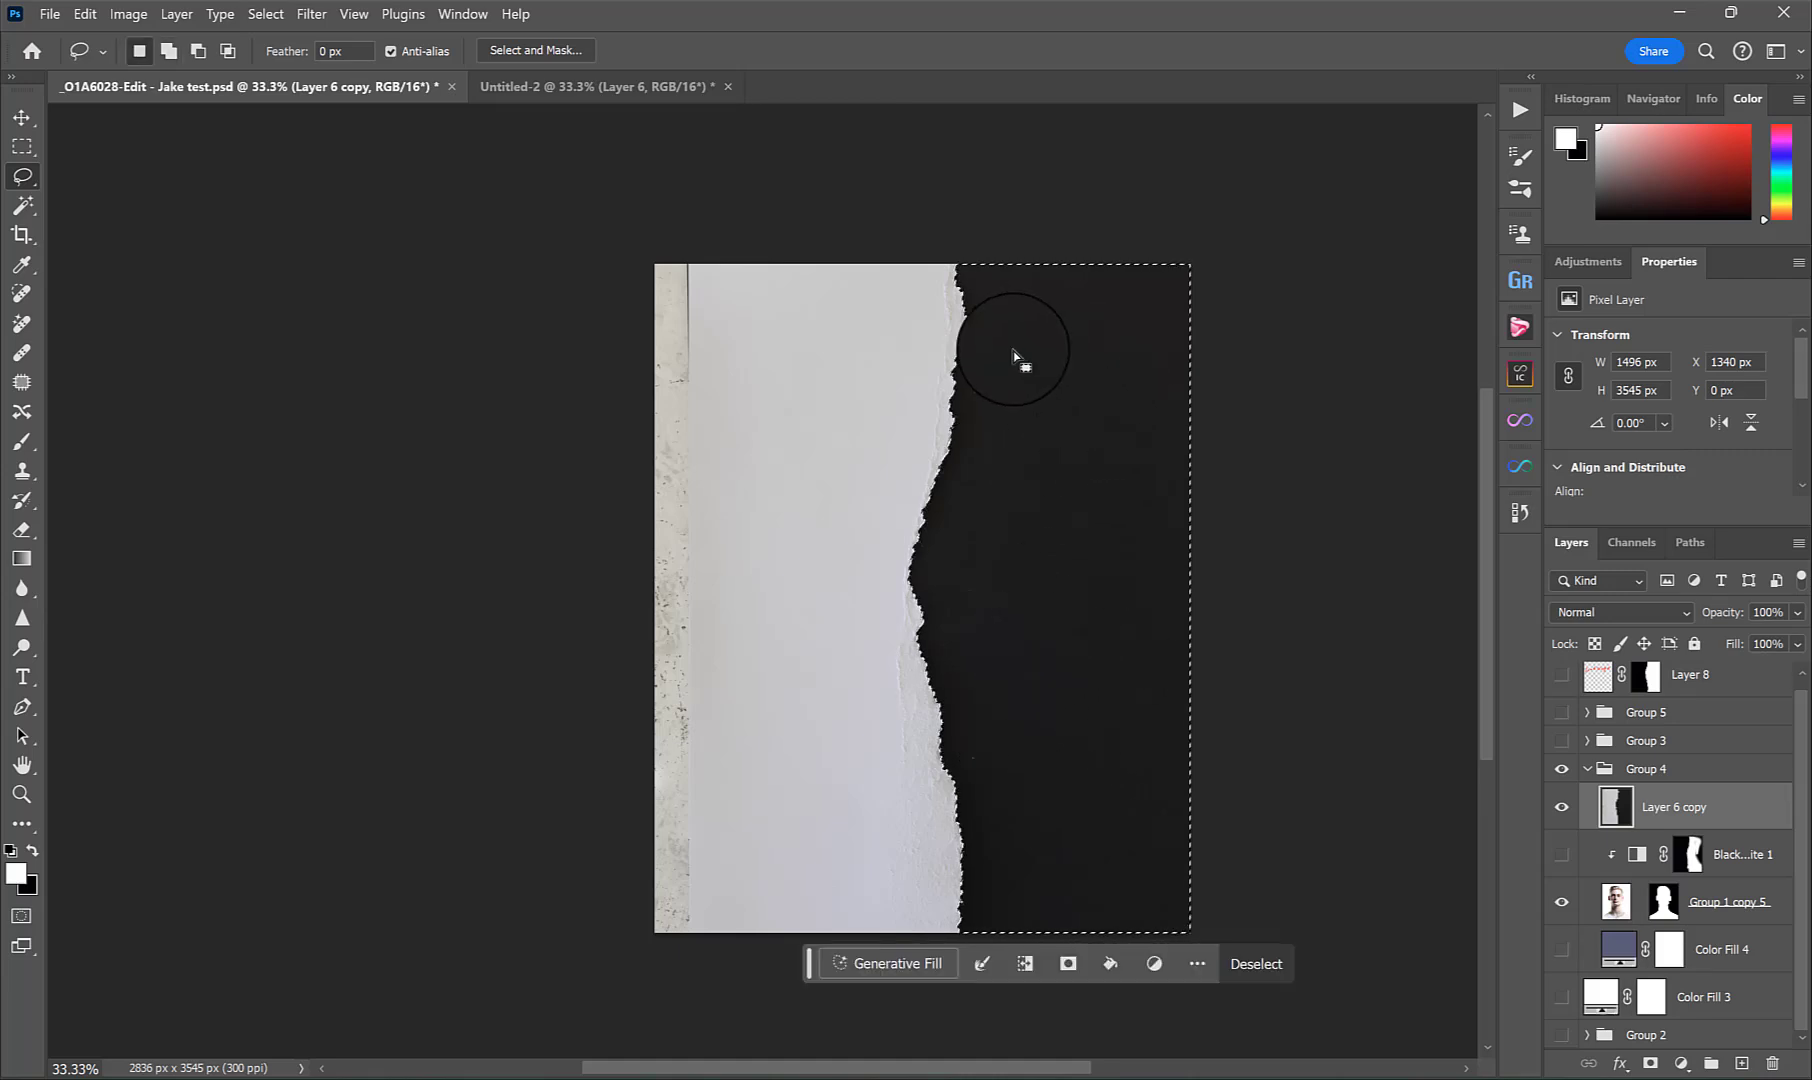
# Mask Layer 6 copy from the selection and invert the mask to keep the paper instead of the black area.
pyautogui.click(1650, 1063)
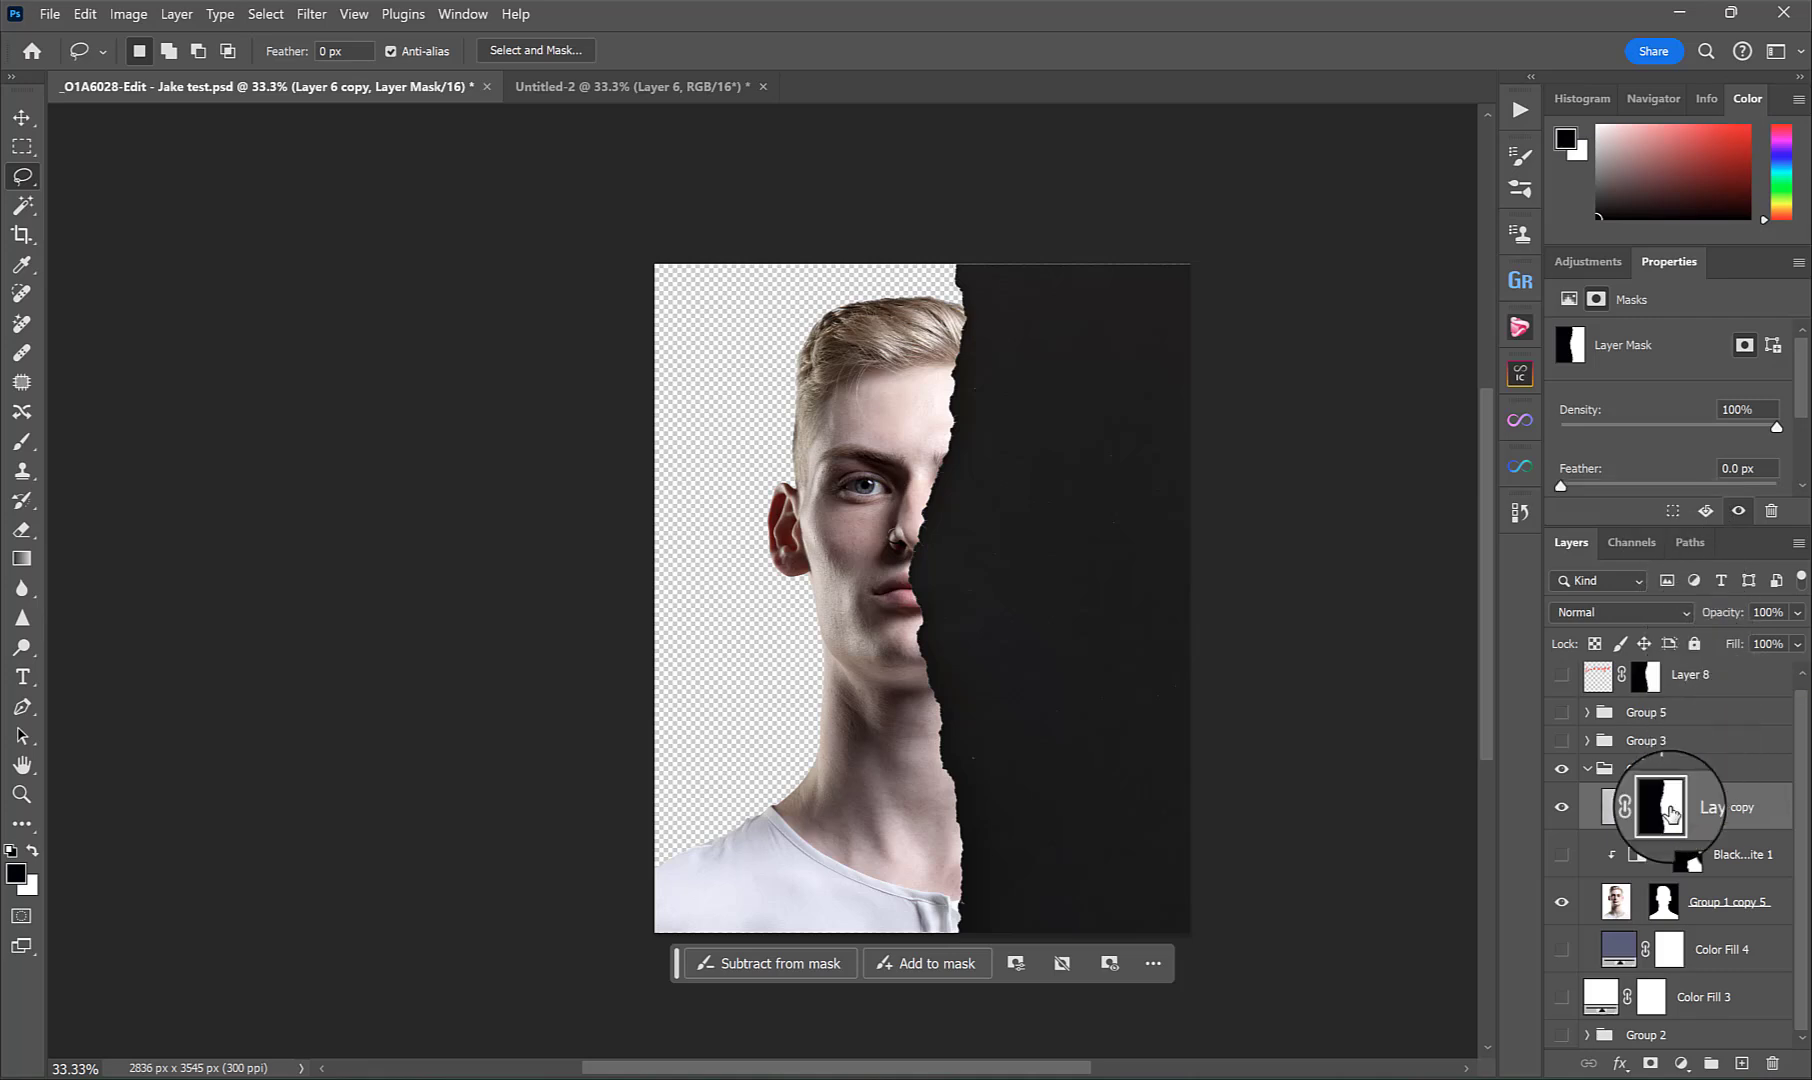
pyautogui.hotkey('ctrl', 'i')
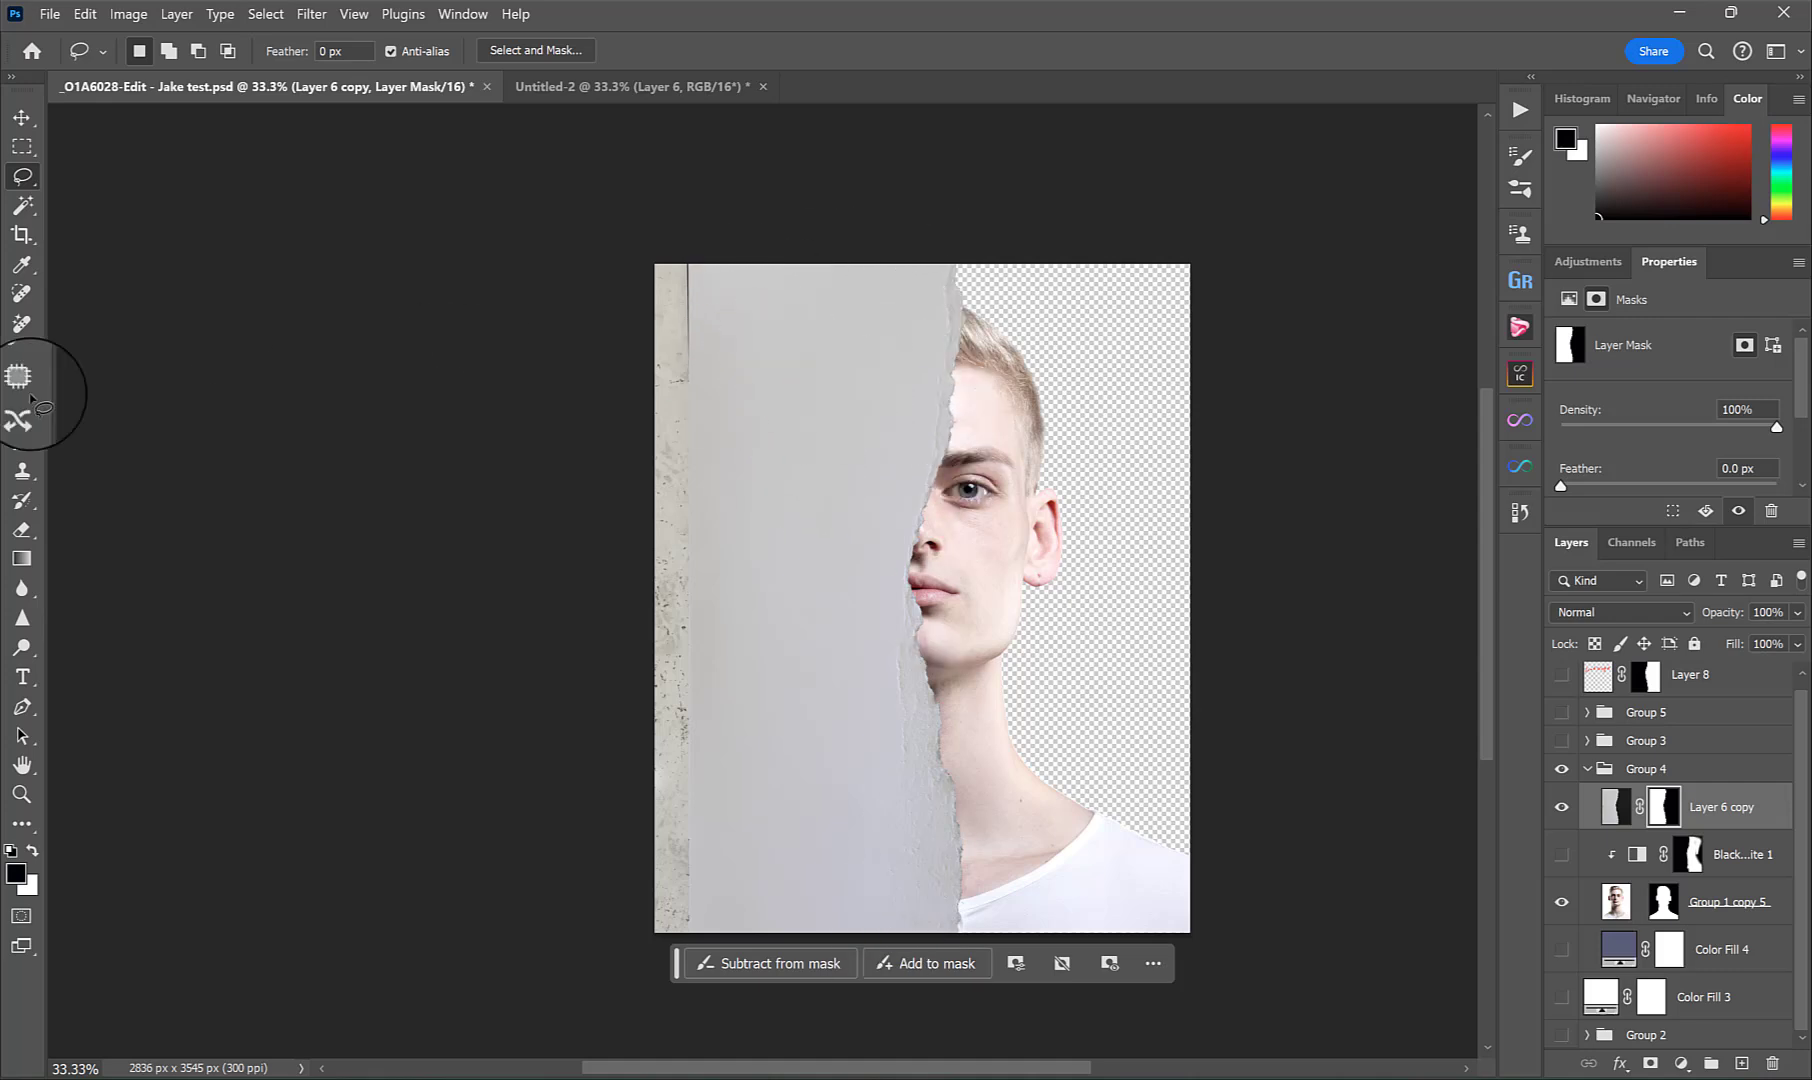
# Select the dark background and torn edge beside the smooth paper on Layer 6 copy, subtracting the specks along the outer strip with the Lasso.
pyautogui.click(24, 206)
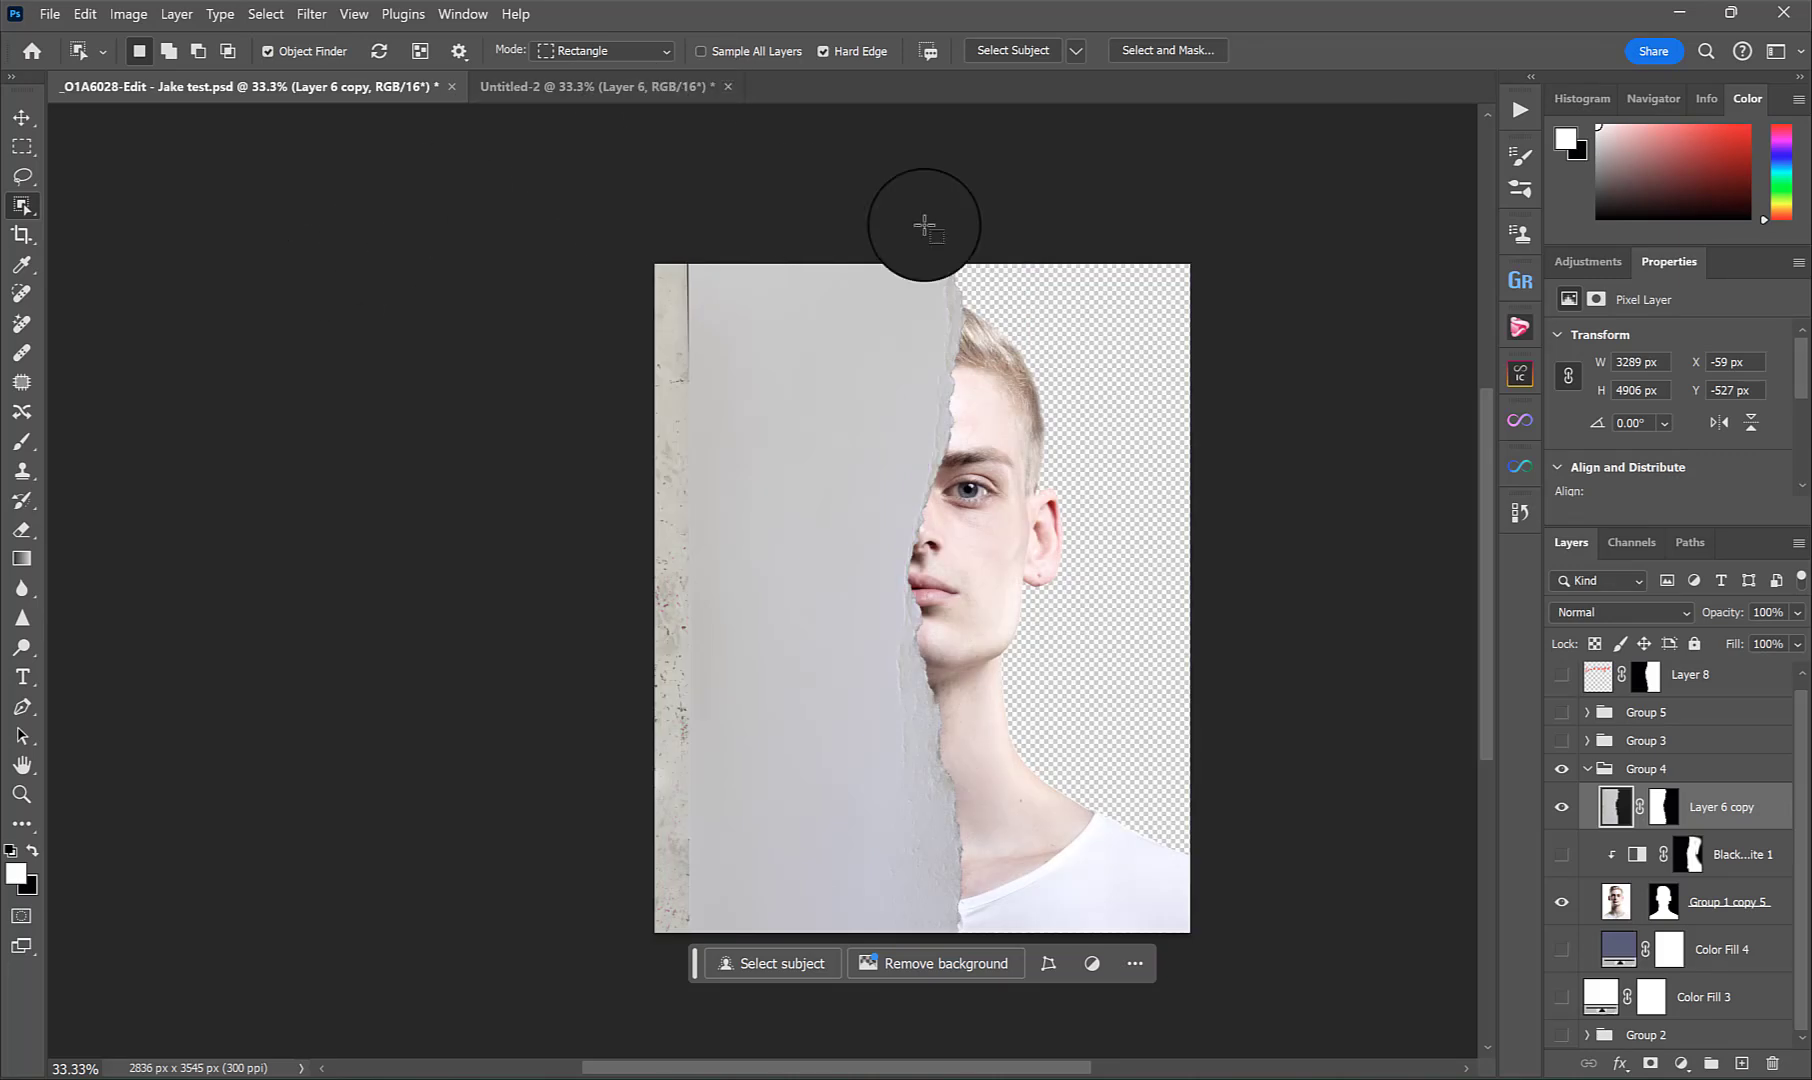
pyautogui.click(1058, 380)
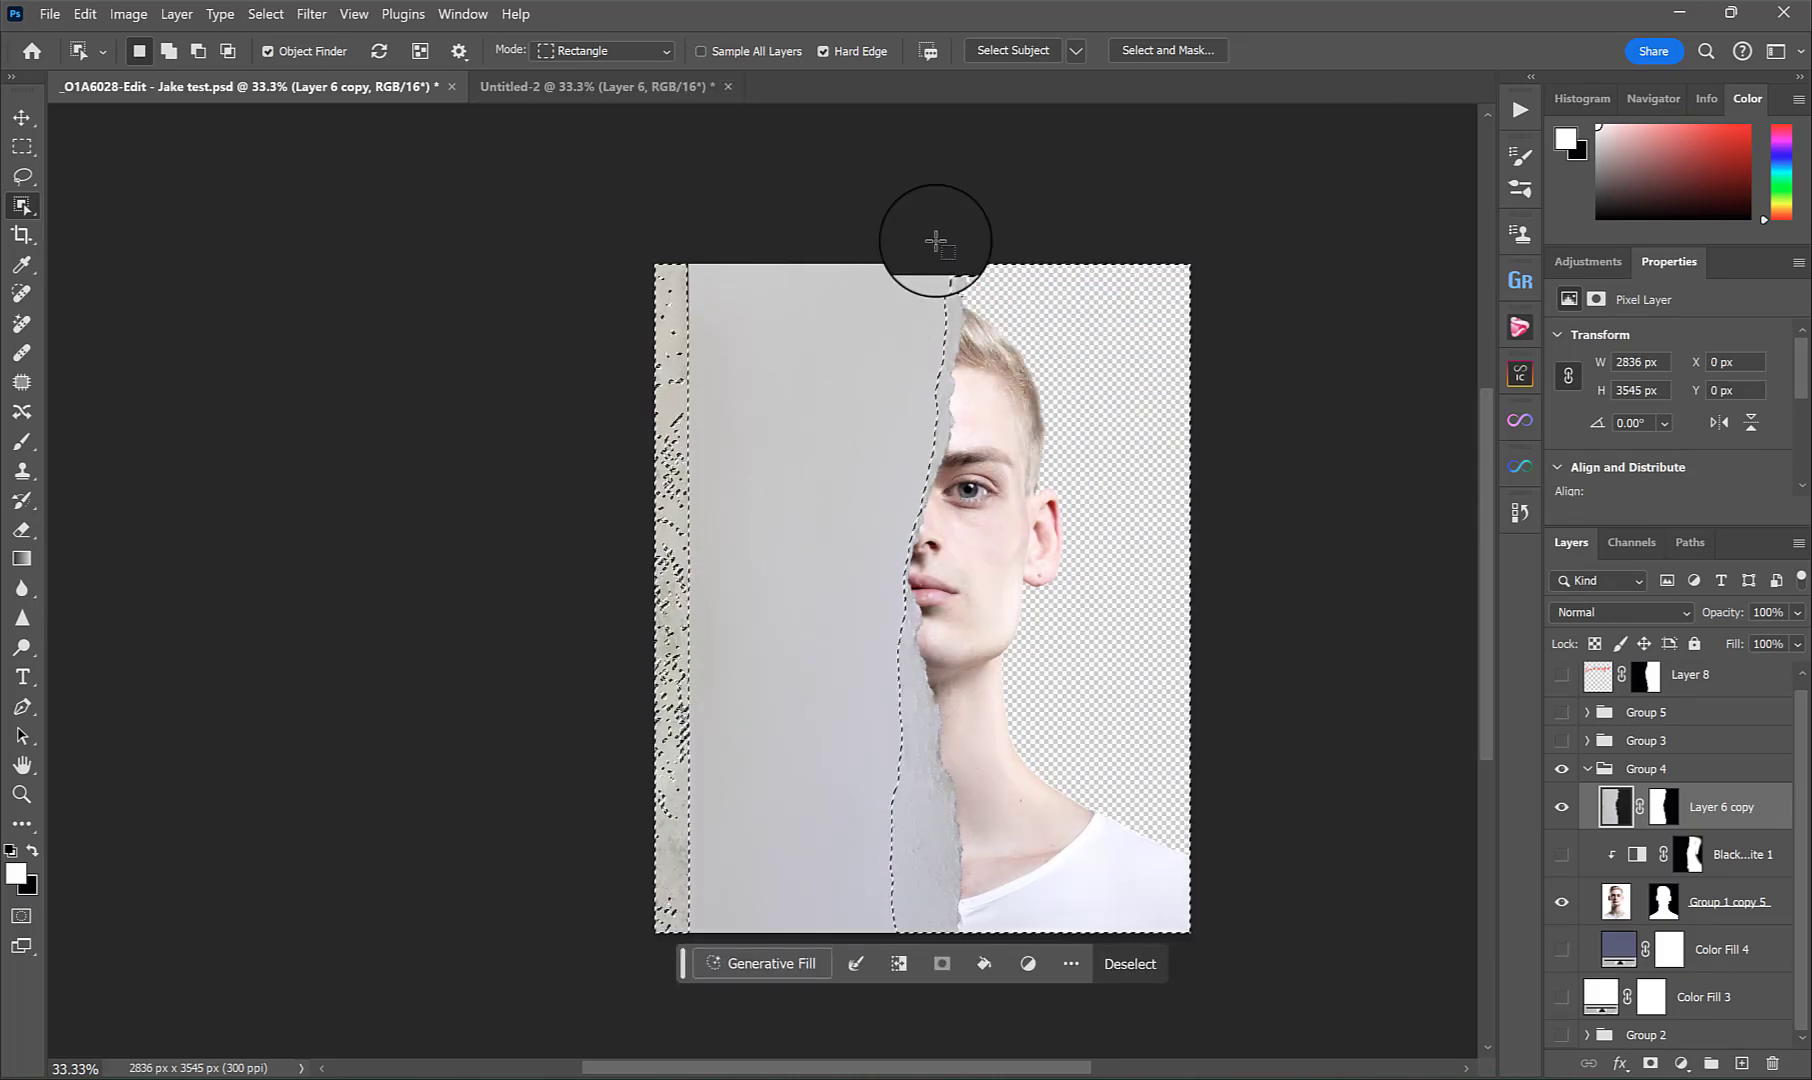
pyautogui.press('l')
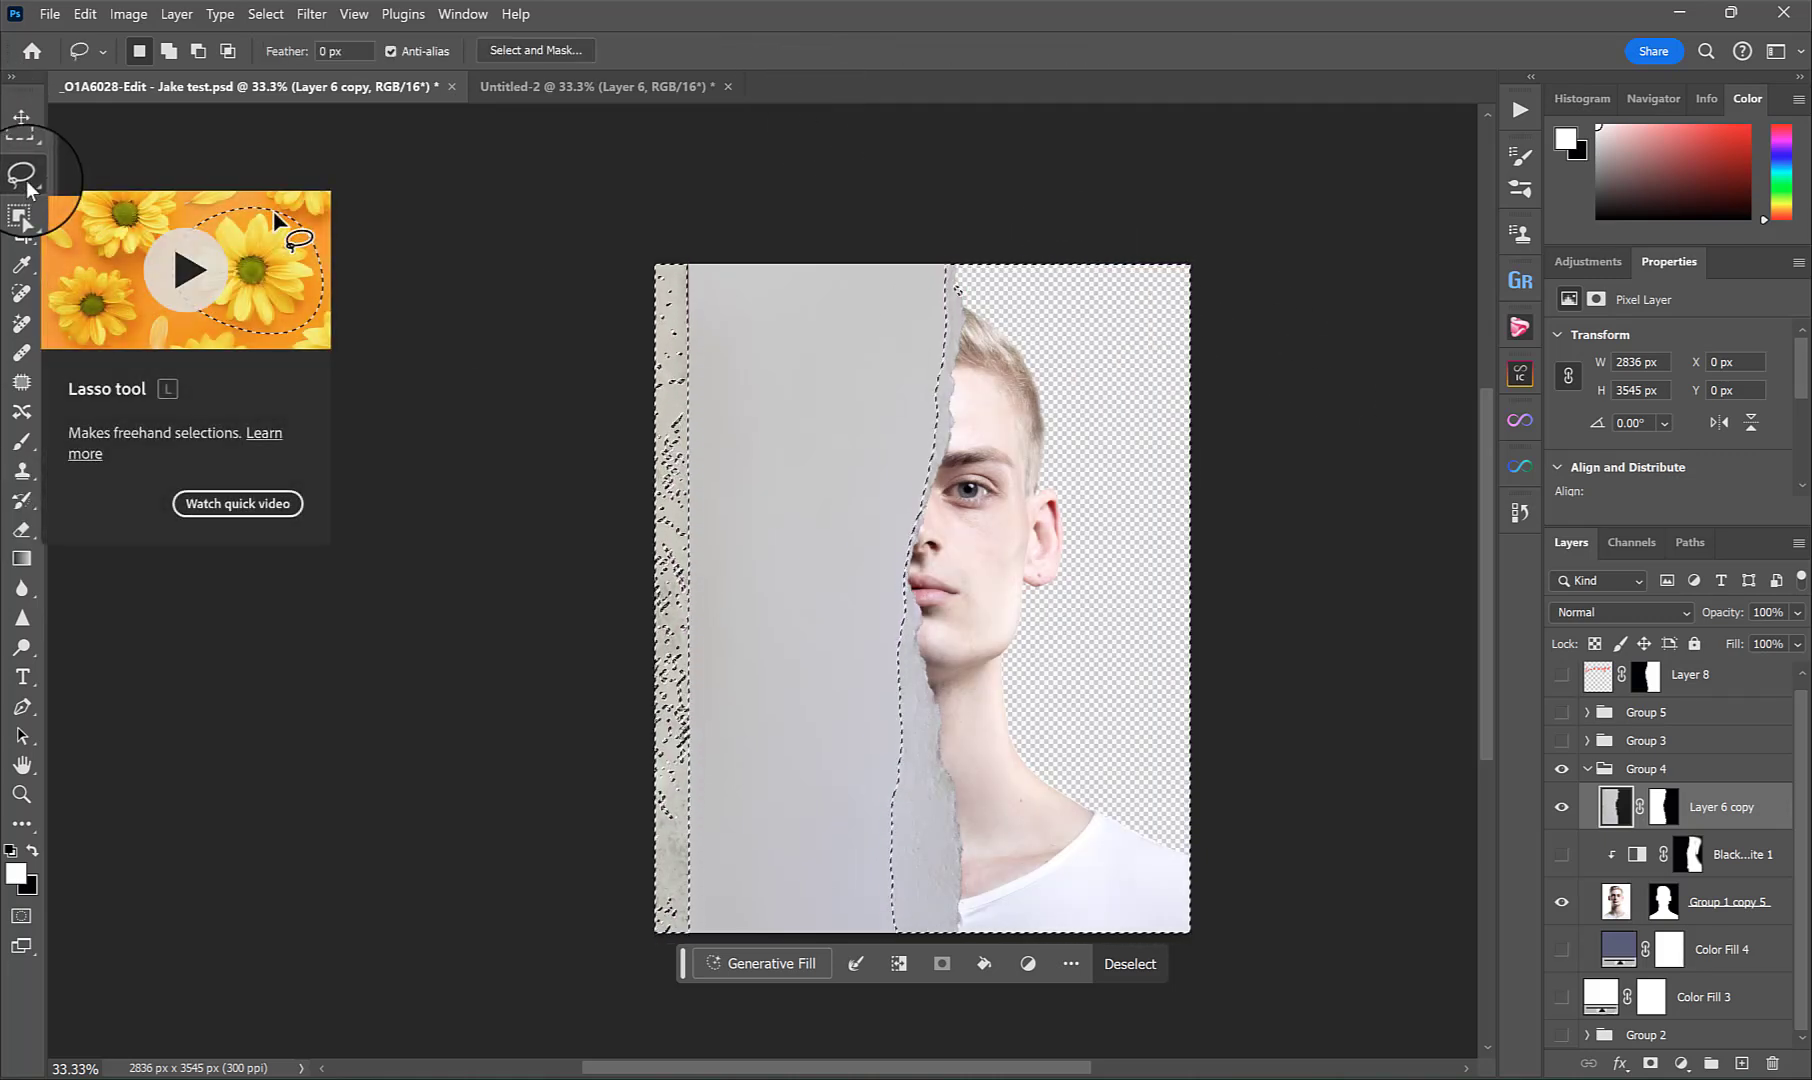
pyautogui.press('alt')
pyautogui.moveTo(716, 246)
pyautogui.mouseDown()
pyautogui.moveTo(748, 950)
pyautogui.moveTo(526, 372)
pyautogui.moveTo(760, 231)
pyautogui.moveTo(733, 254)
pyautogui.moveTo(770, 252)
pyautogui.mouseUp()
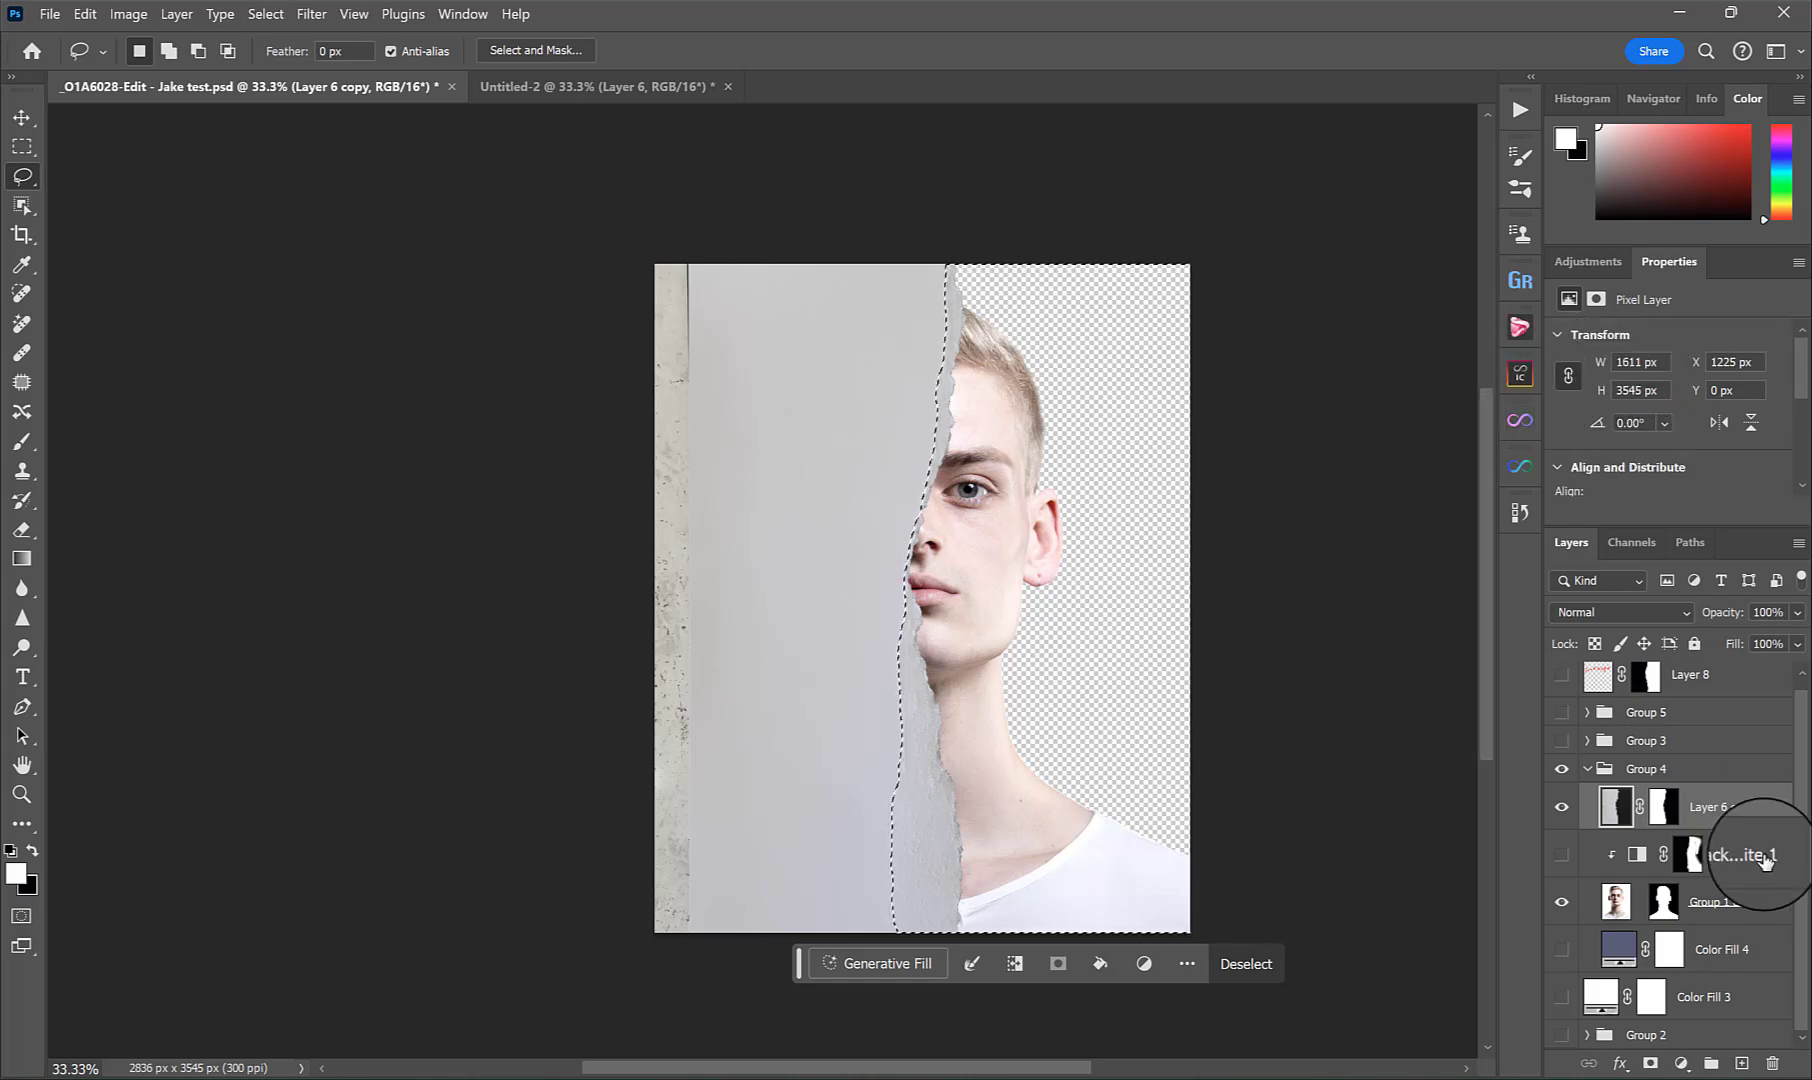
# Invert the selection, fill it with black on Layer 6 copy's mask to leave only the torn edge, and deselect.
pyautogui.click(1663, 815)
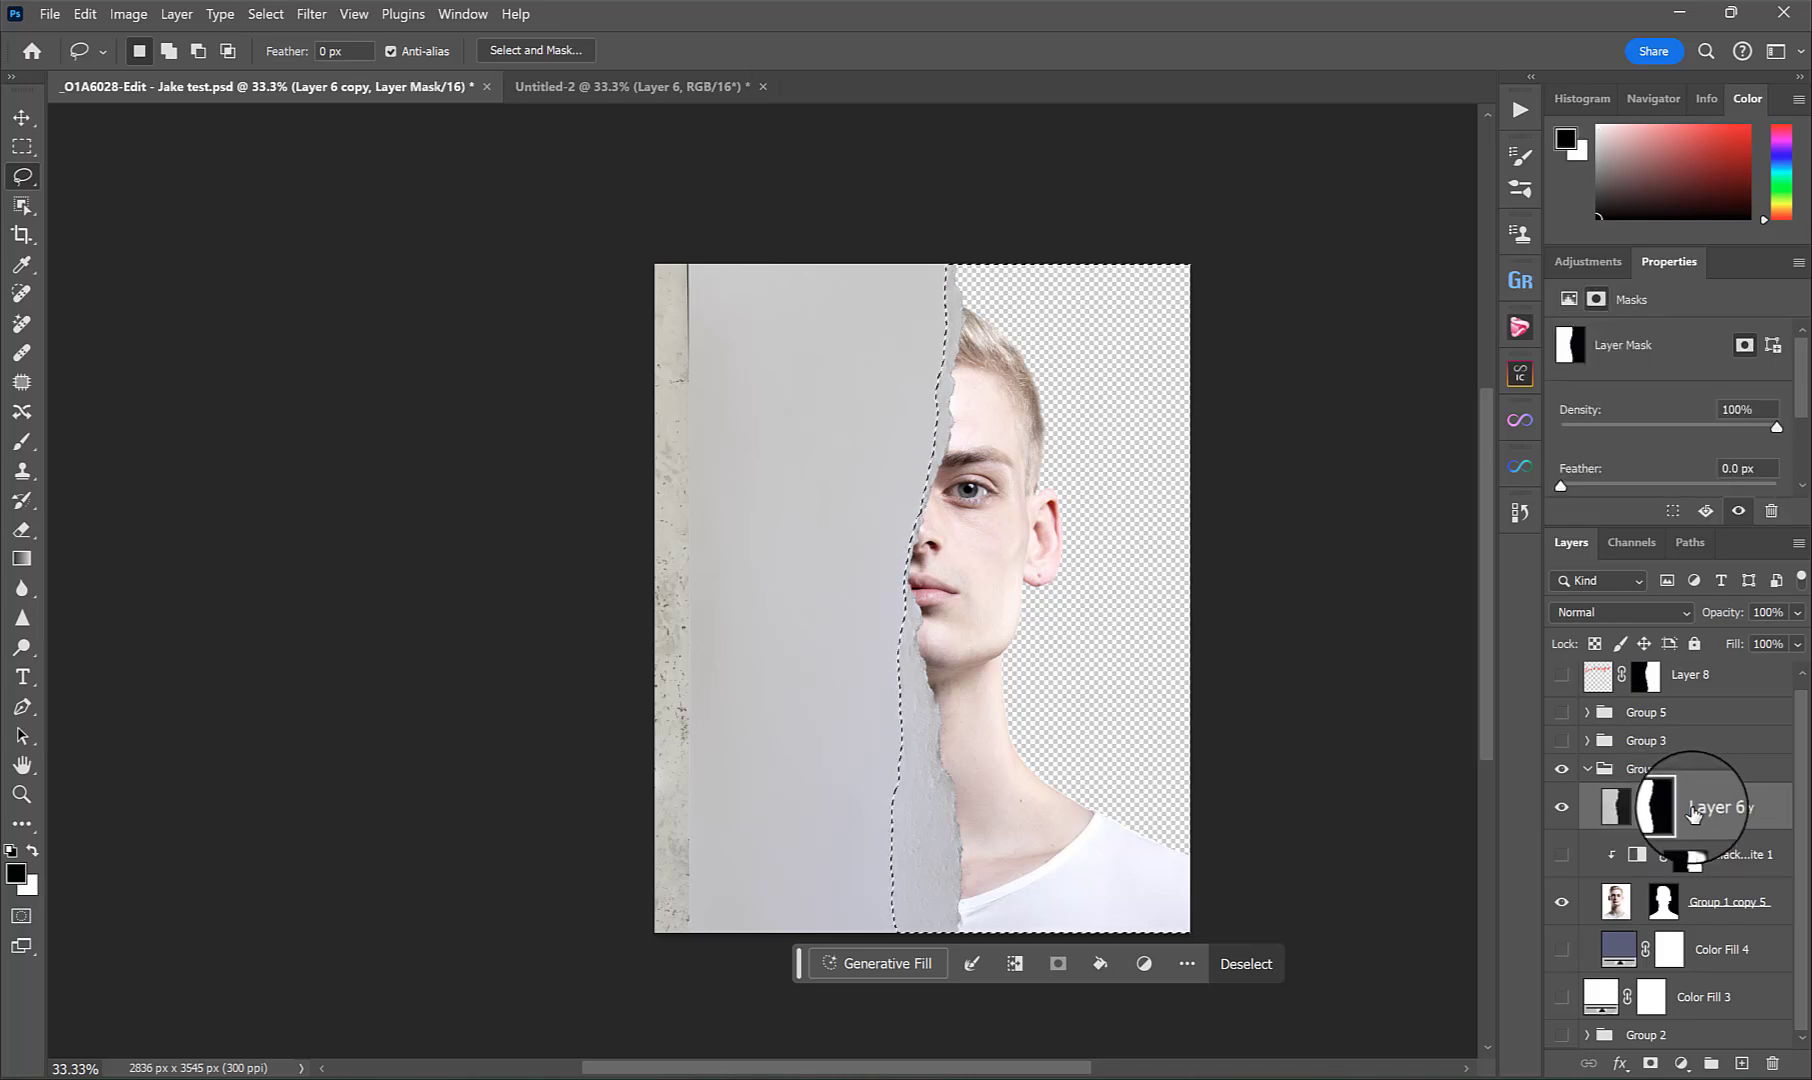
pyautogui.click(252, 15)
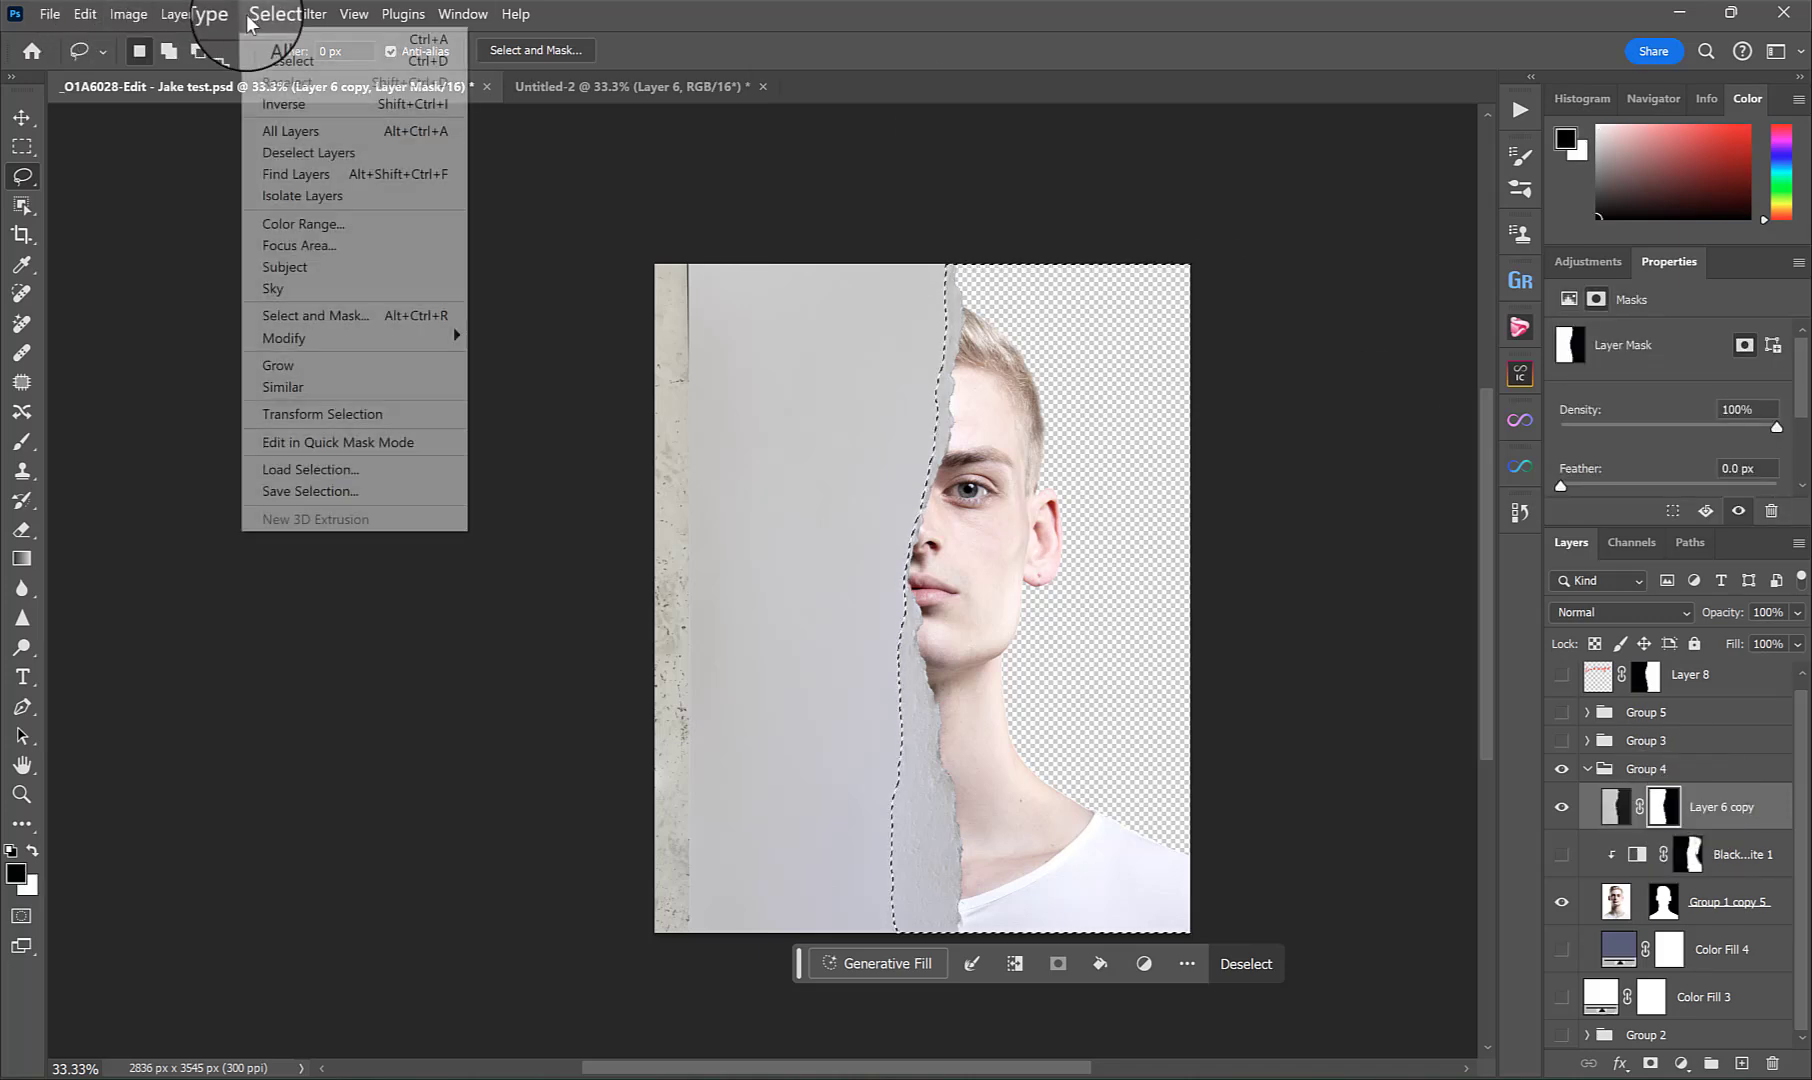
pyautogui.click(290, 104)
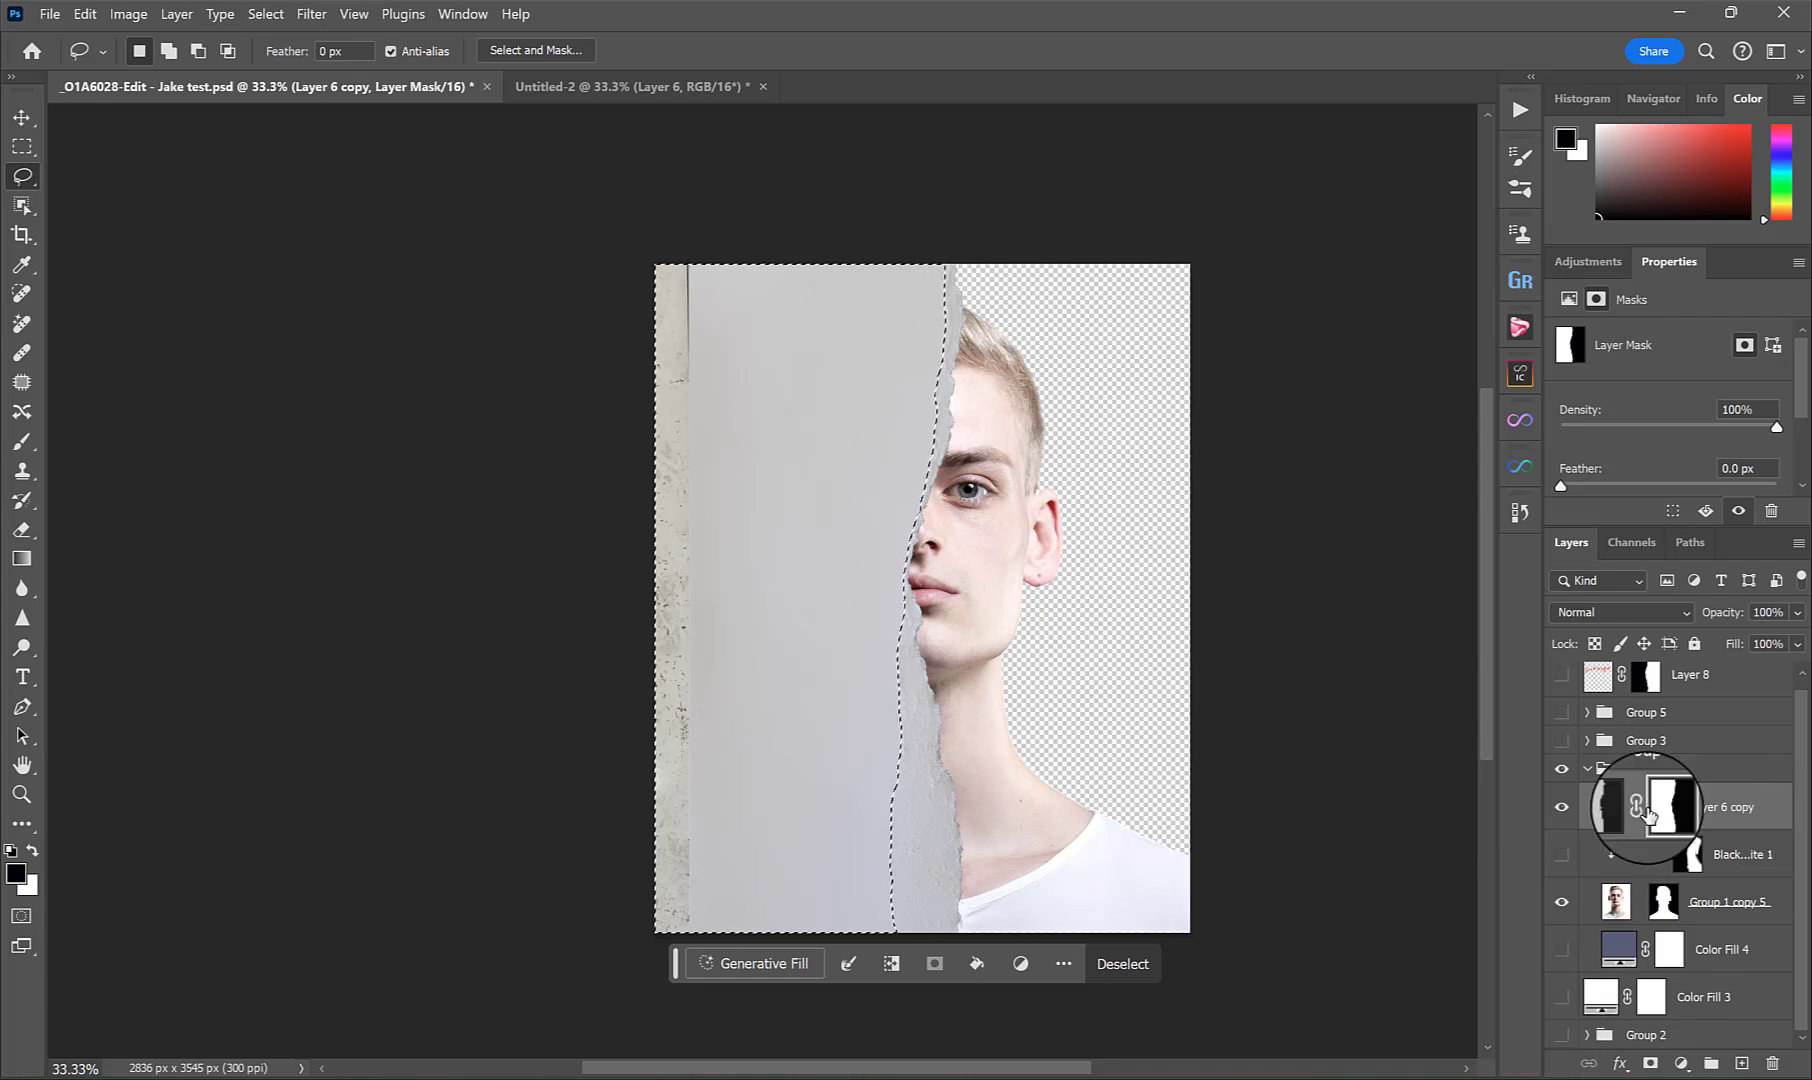
pyautogui.click(88, 15)
pyautogui.click(90, 345)
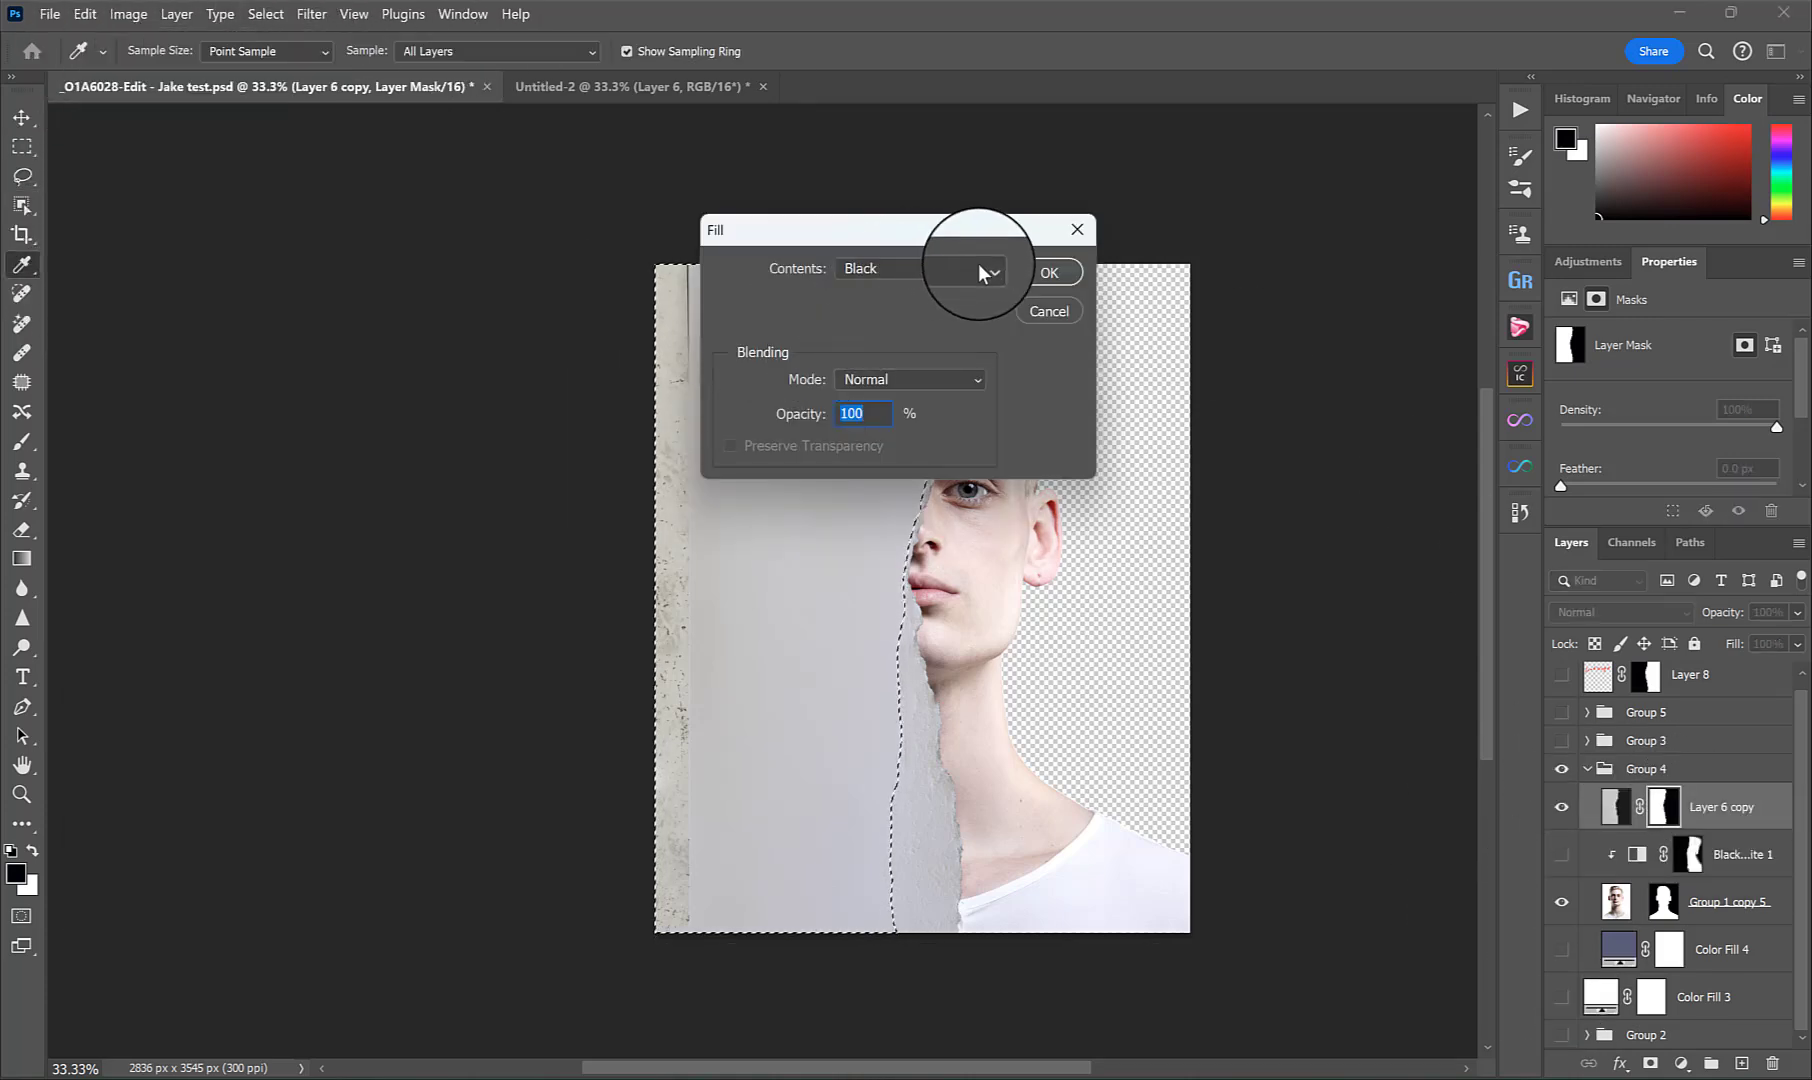
pyautogui.click(1045, 272)
pyautogui.hotkey('ctrl', 'd')
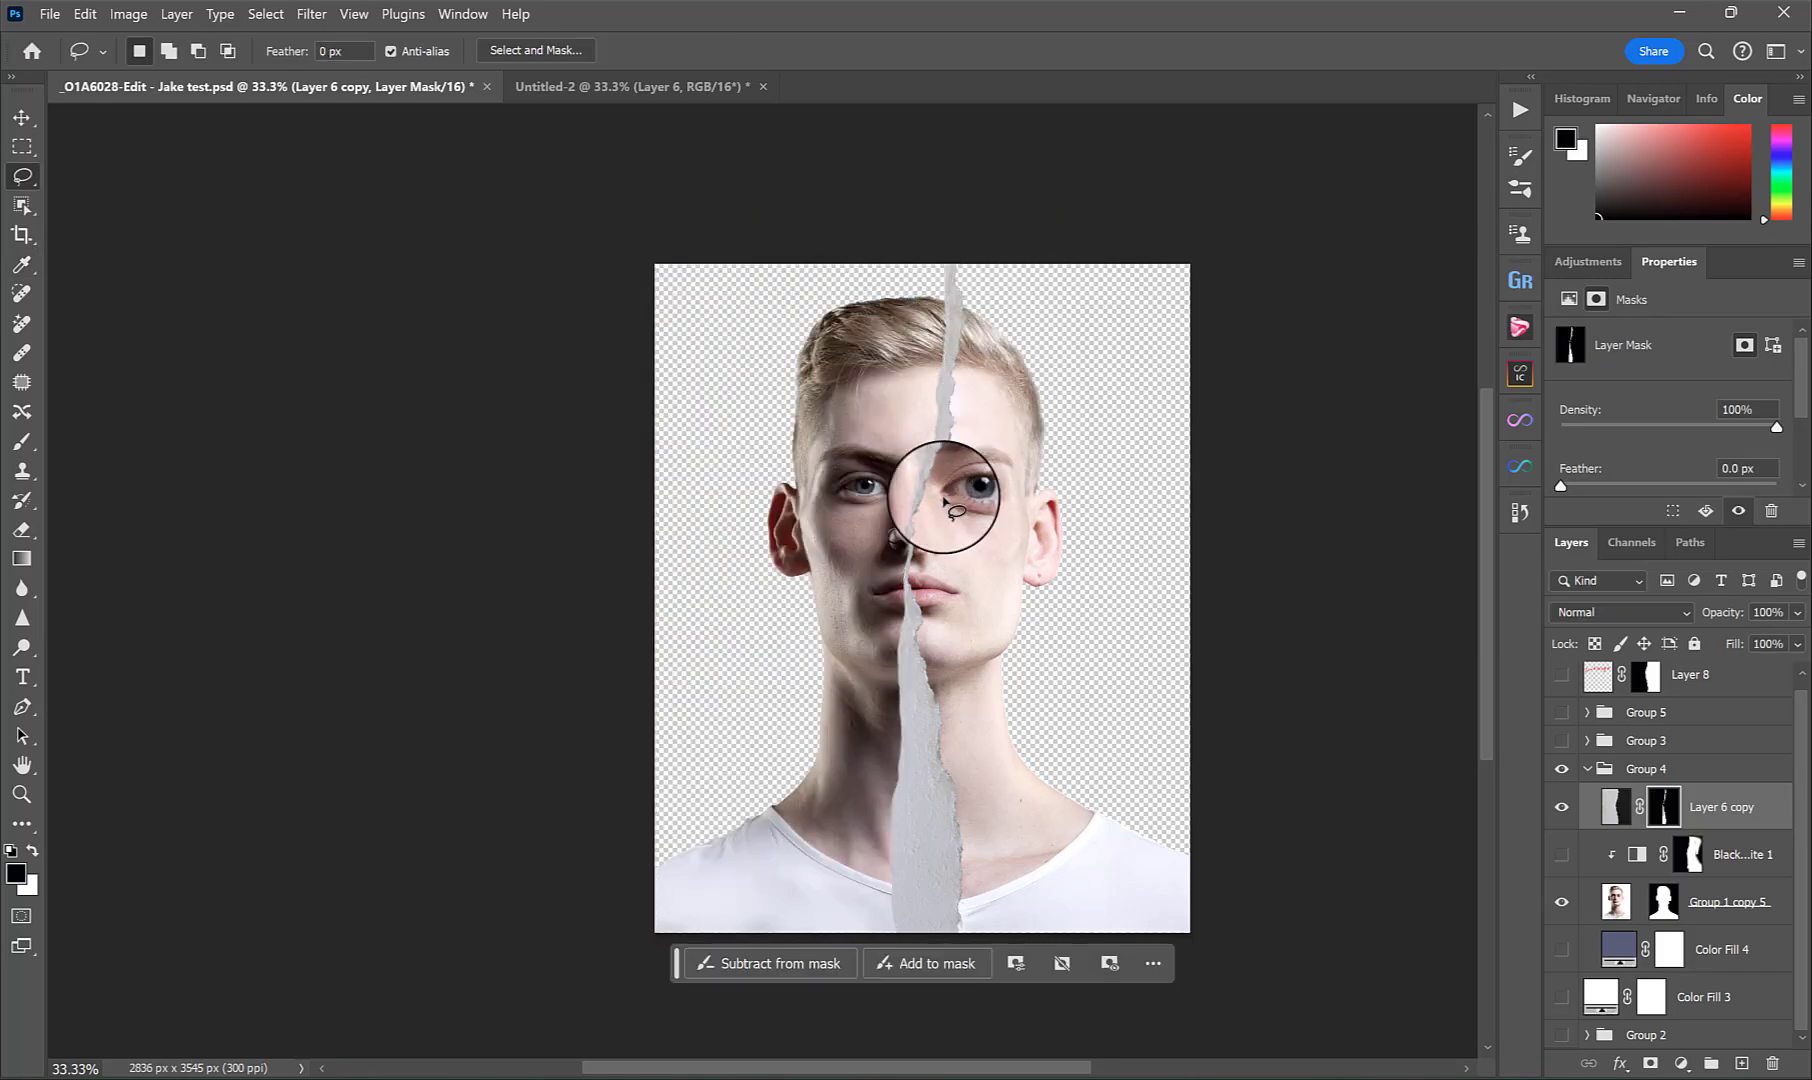
# Add a Black & White adjustment layer clipped to Group 1 copy 5.
pyautogui.keyDown('alt'); pyautogui.click(1764, 879); pyautogui.keyUp('alt')
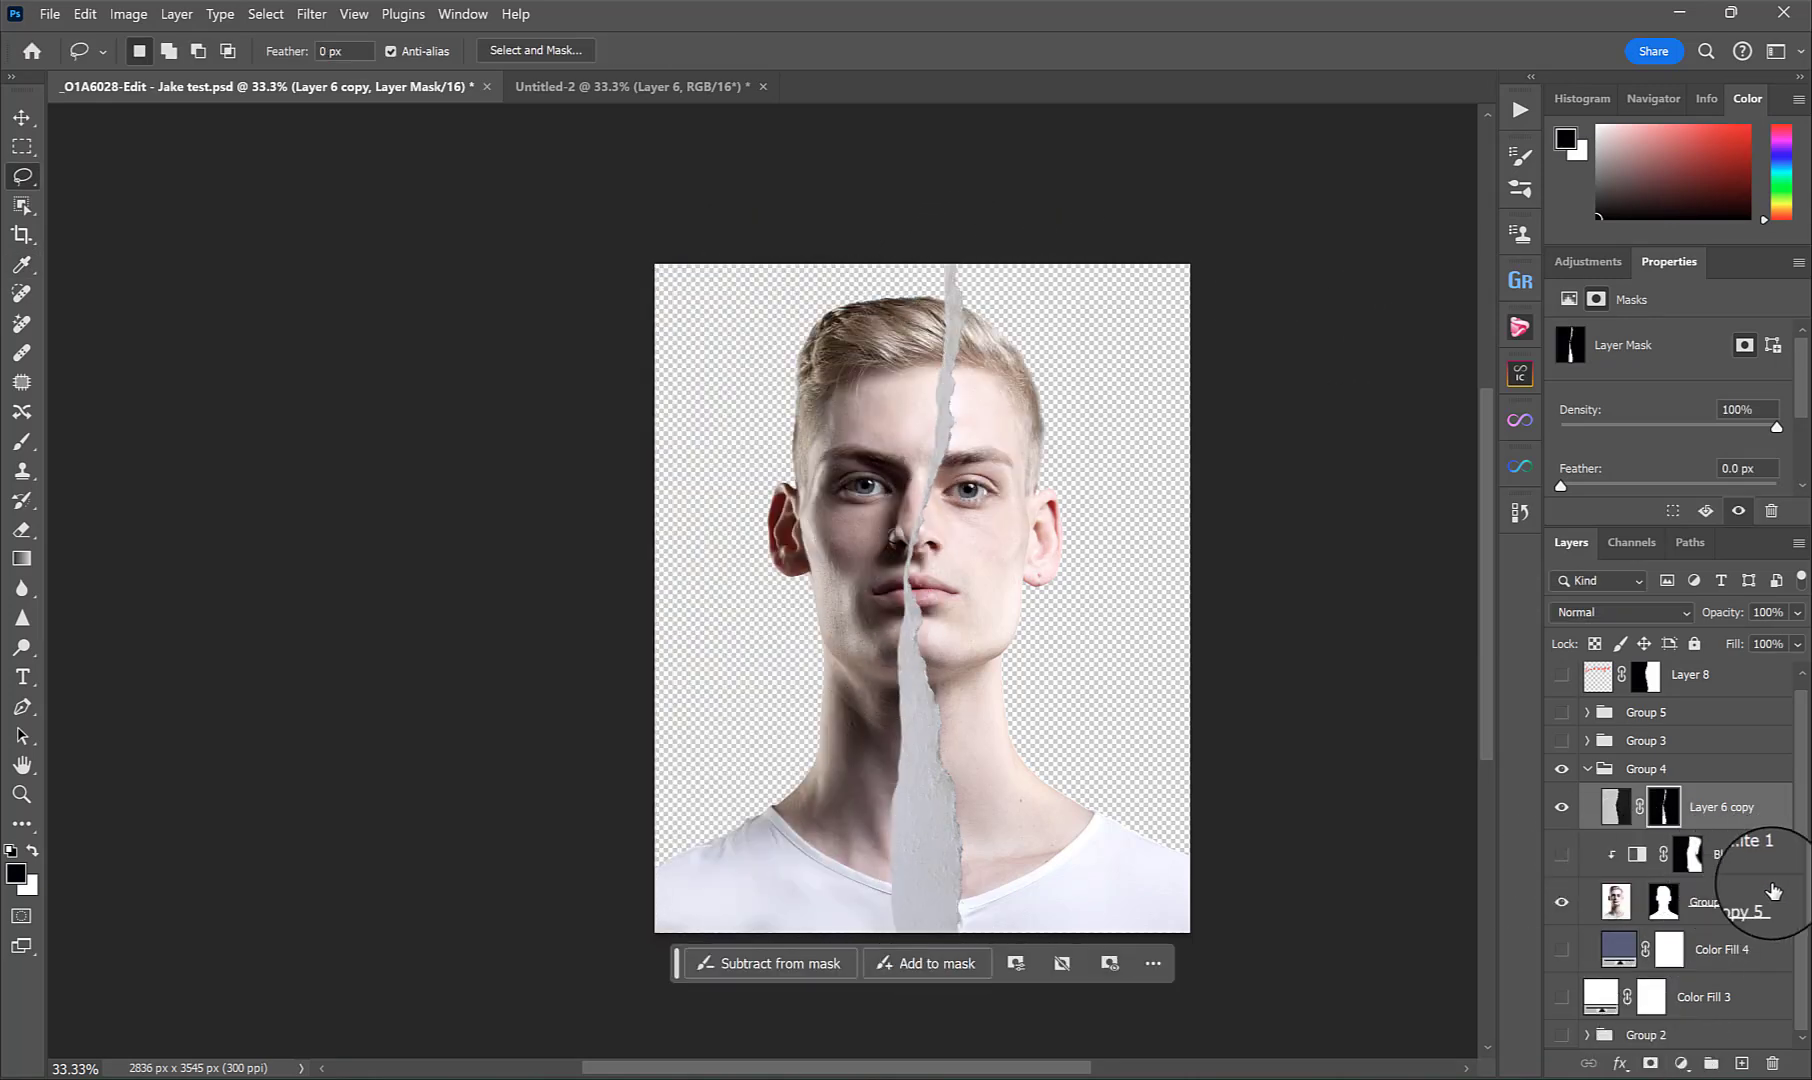
pyautogui.click(1616, 900)
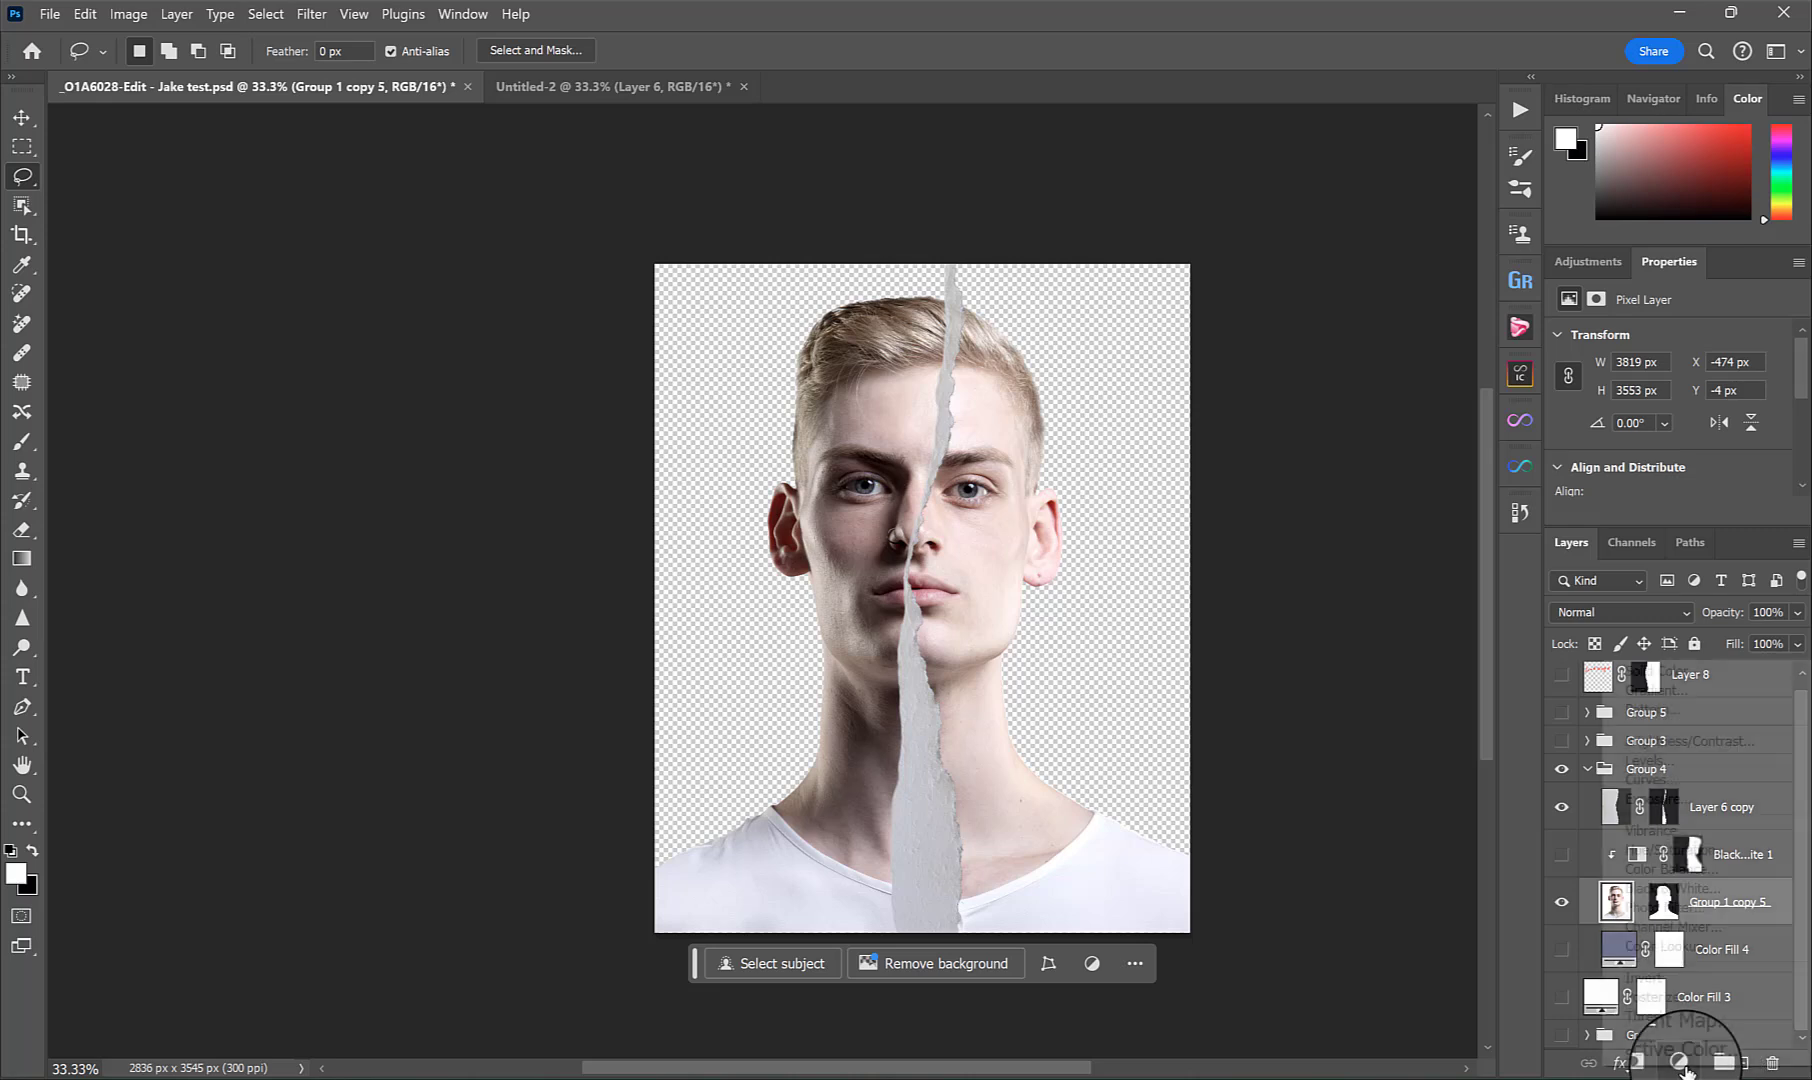
pyautogui.click(1681, 1063)
pyautogui.click(1690, 890)
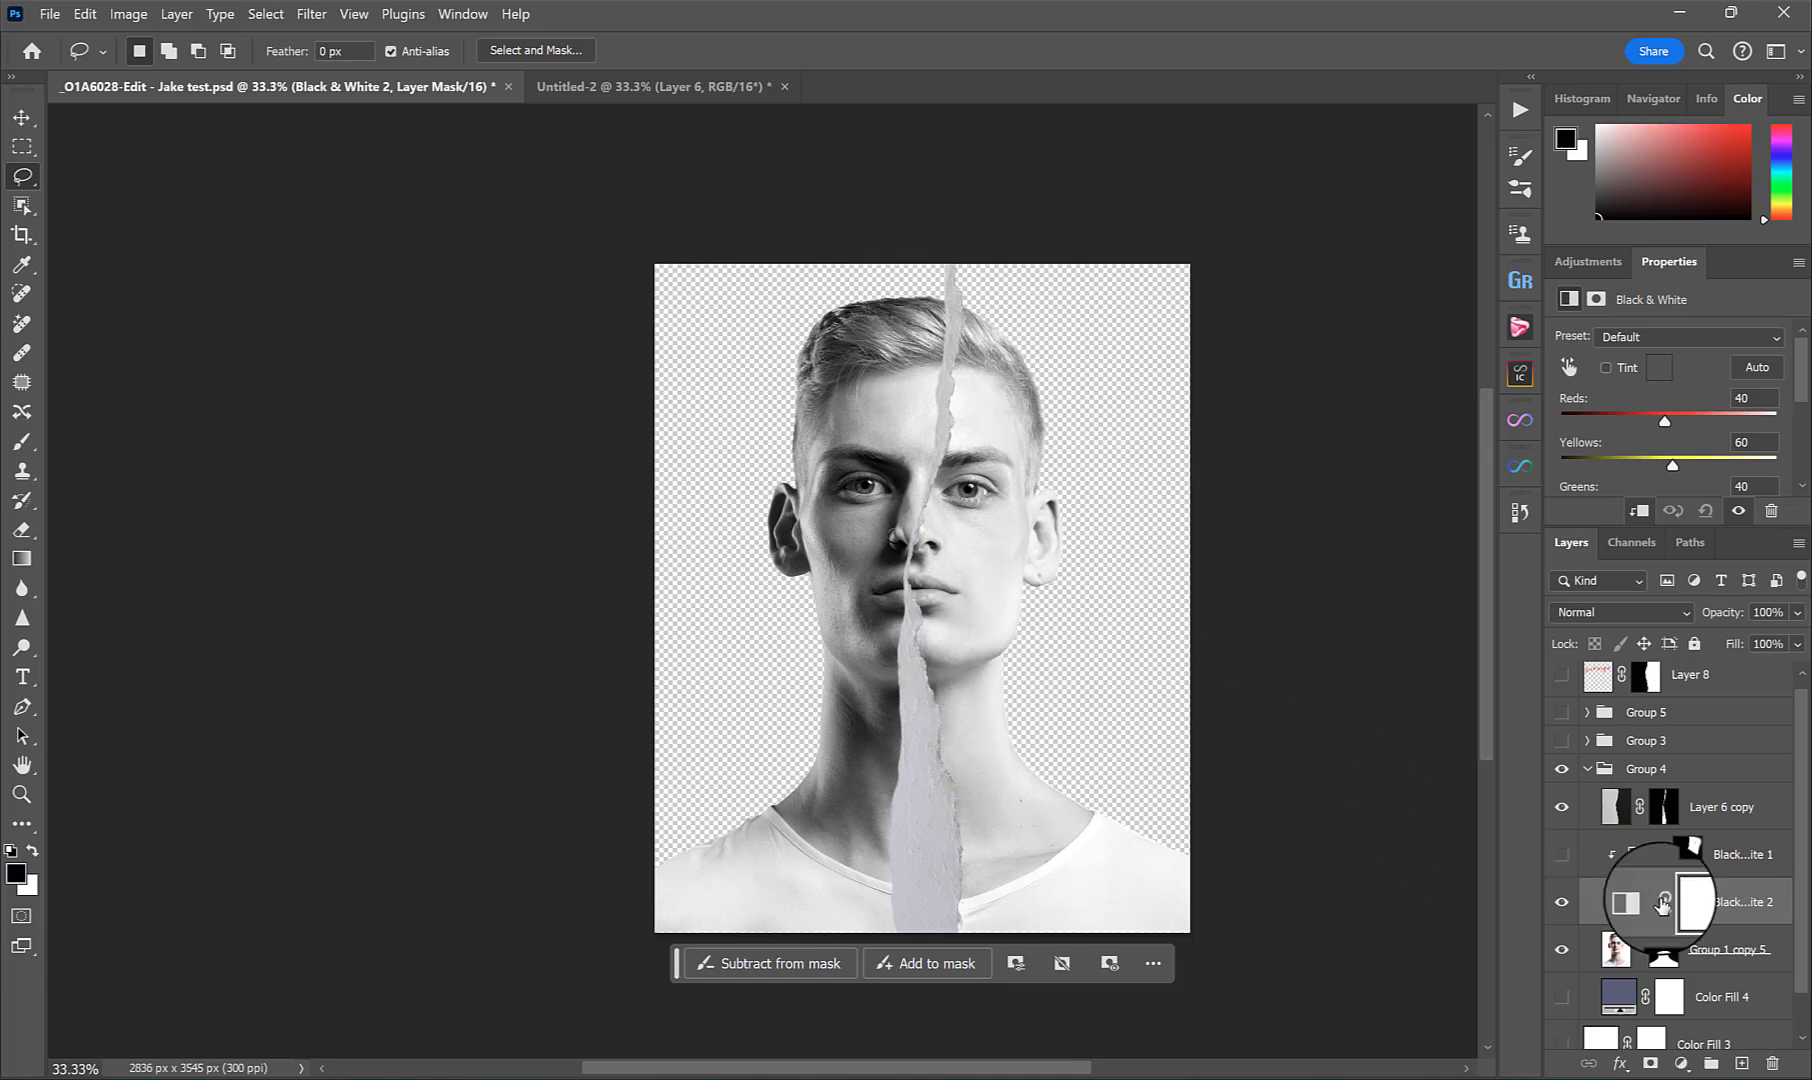
# Paint black on the Black & White adjustment's mask to restore colour to the shadowed half of the portrait beside the torn edge.
pyautogui.press('b')
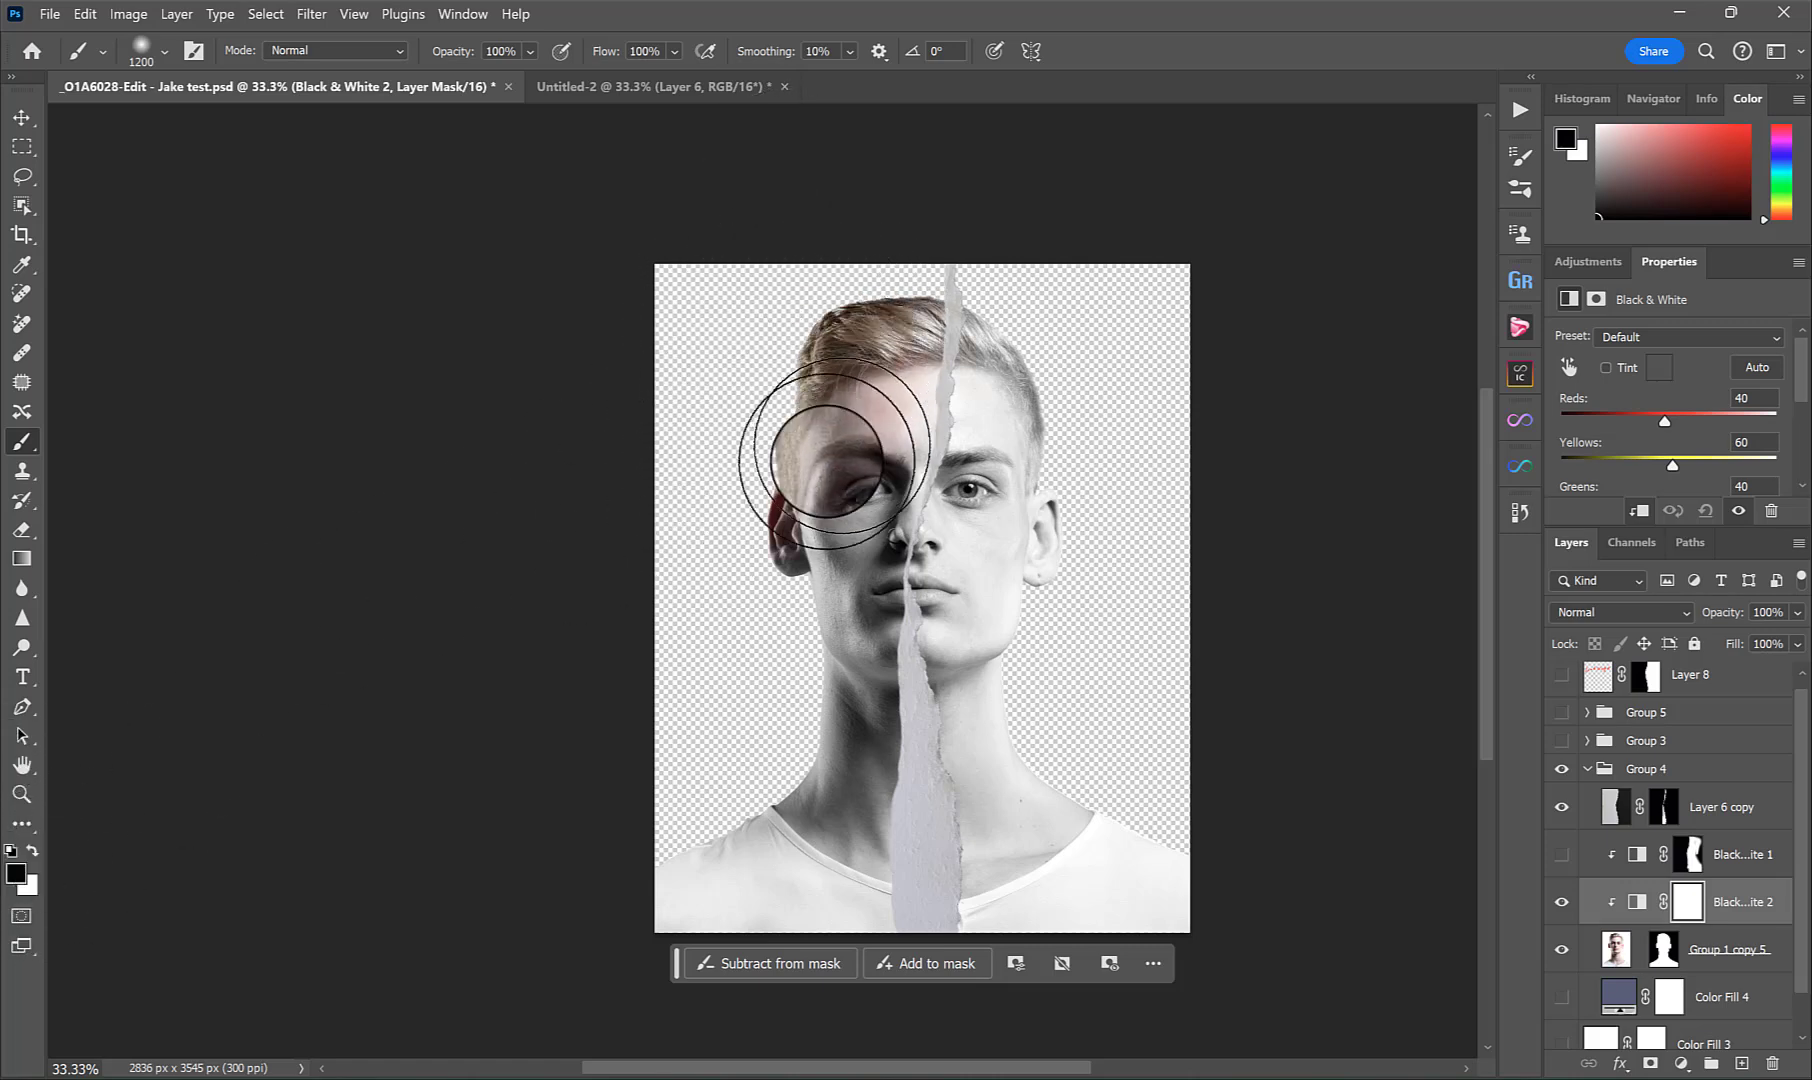
pyautogui.click(893, 310)
pyautogui.moveTo(893, 310)
pyautogui.mouseDown()
pyautogui.moveTo(947, 322)
pyautogui.moveTo(912, 298)
pyautogui.moveTo(938, 265)
pyautogui.moveTo(861, 932)
pyautogui.moveTo(866, 821)
pyautogui.moveTo(888, 838)
pyautogui.moveTo(791, 834)
pyautogui.moveTo(793, 793)
pyautogui.moveTo(805, 649)
pyautogui.moveTo(845, 525)
pyautogui.moveTo(848, 575)
pyautogui.moveTo(908, 376)
pyautogui.moveTo(874, 462)
pyautogui.moveTo(900, 445)
pyautogui.moveTo(888, 418)
pyautogui.moveTo(918, 265)
pyautogui.moveTo(932, 315)
pyautogui.moveTo(798, 497)
pyautogui.moveTo(840, 521)
pyautogui.moveTo(871, 681)
pyautogui.moveTo(841, 461)
pyautogui.moveTo(804, 395)
pyautogui.moveTo(846, 890)
pyautogui.moveTo(820, 764)
pyautogui.moveTo(779, 803)
pyautogui.moveTo(808, 539)
pyautogui.mouseUp()
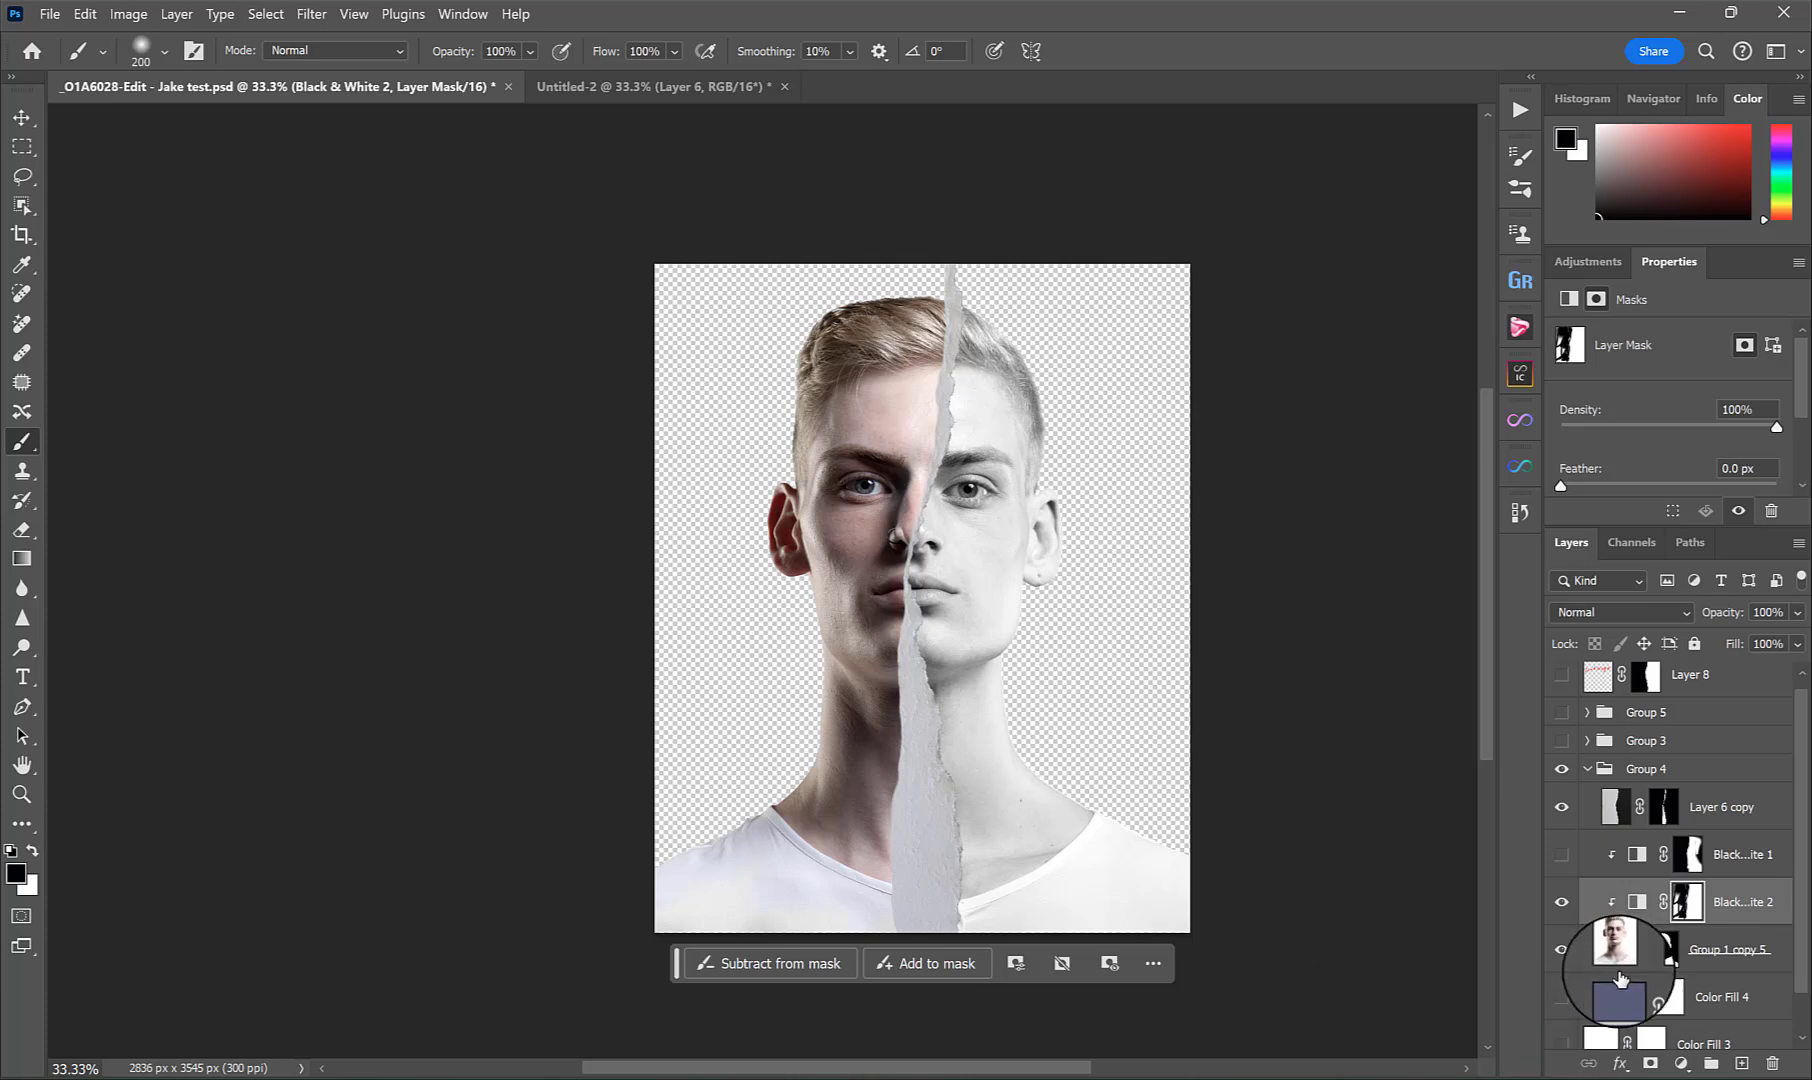
# Show the Color Fill 4 layer as the background behind the split portrait.
pyautogui.click(1562, 996)
pyautogui.click(1590, 997)
pyautogui.press('x')
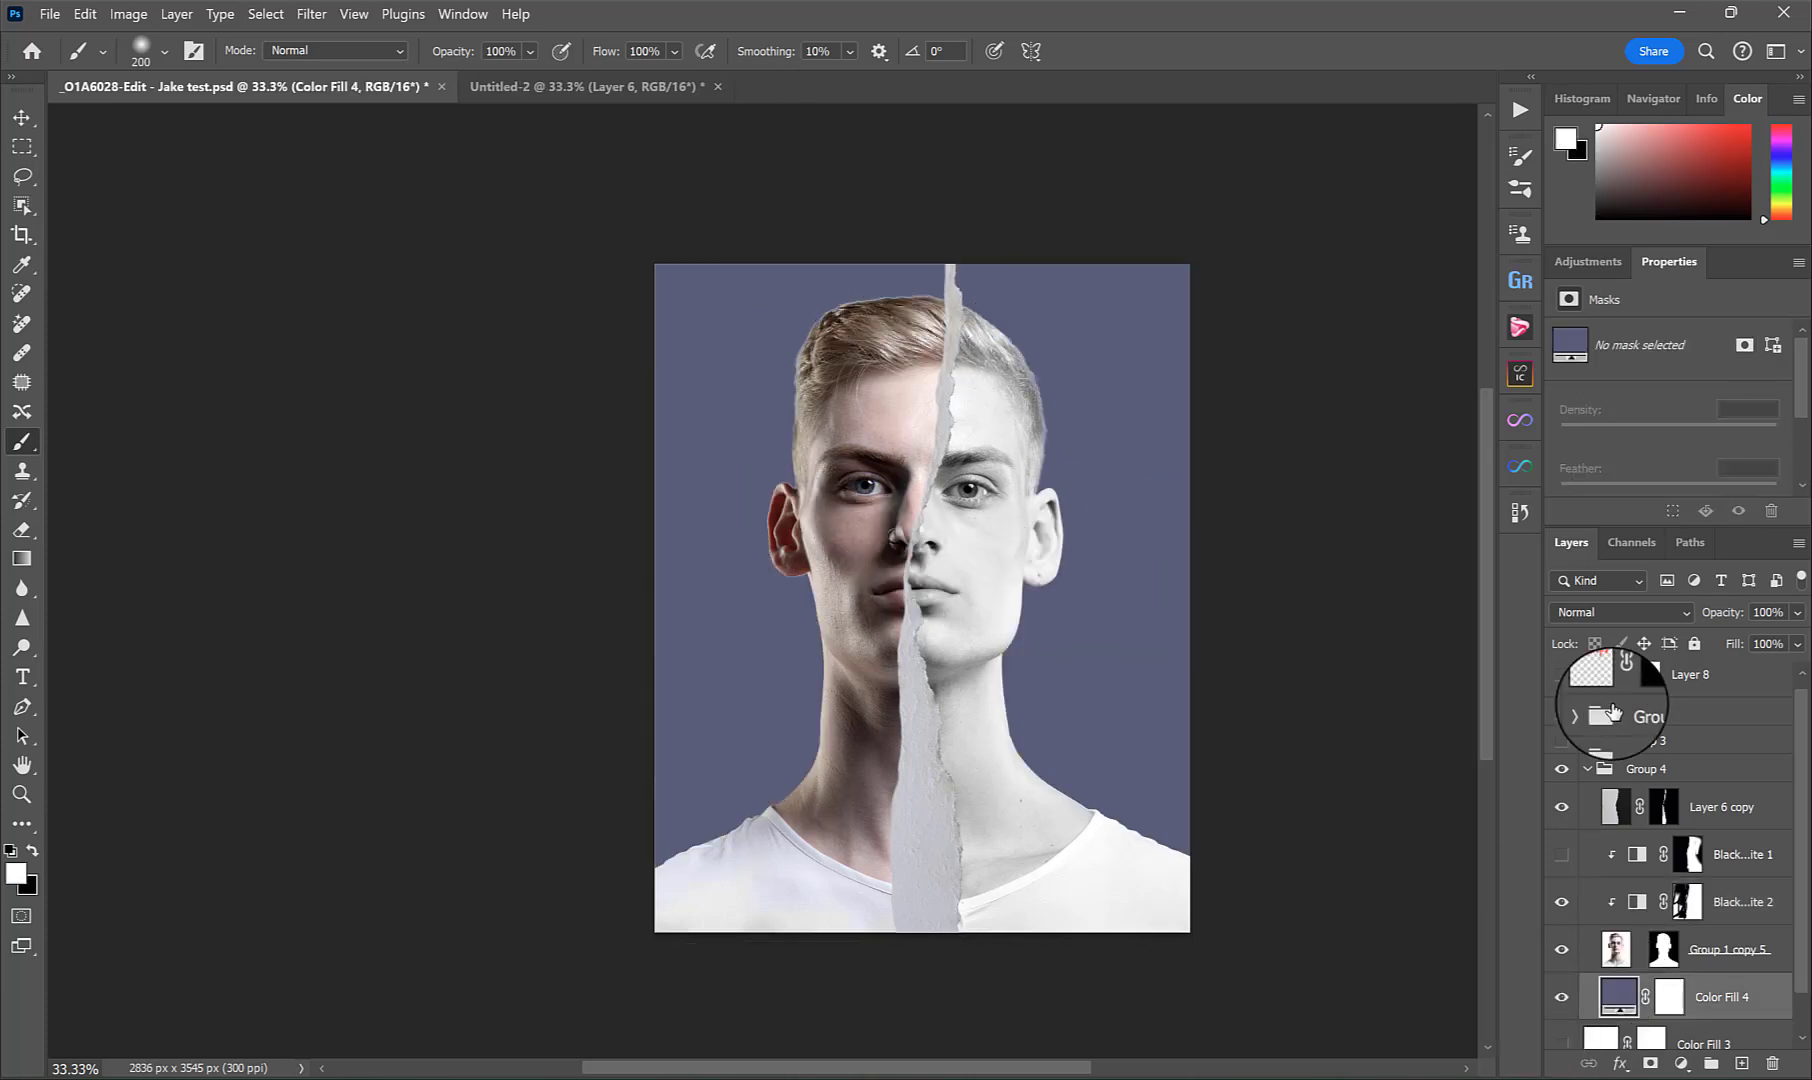
# Display Group 3 instead of Group 4 and compare its split portrait with Layer 6, Levels 8 and the Hue/Saturation layer hidden and shown.
pyautogui.click(1587, 768)
pyautogui.keyDown('alt'); pyautogui.click(1562, 750); pyautogui.keyUp('alt')
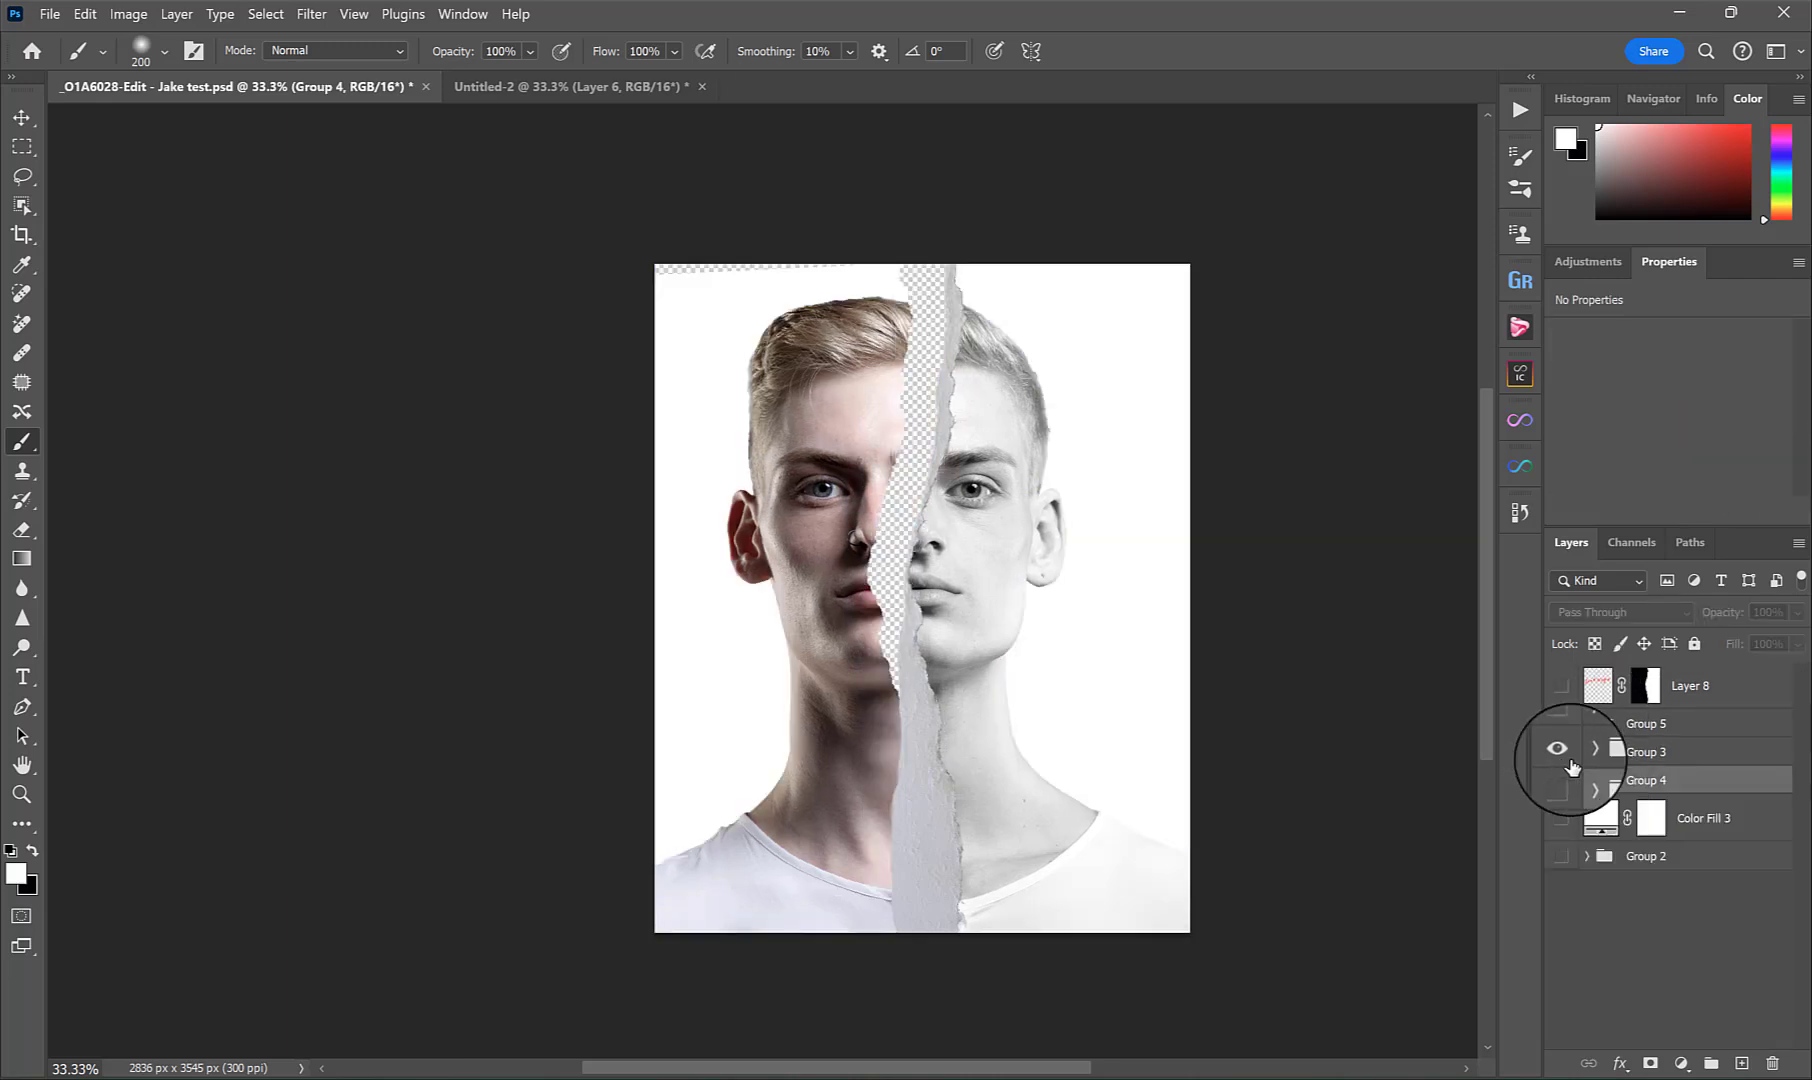
pyautogui.click(1587, 751)
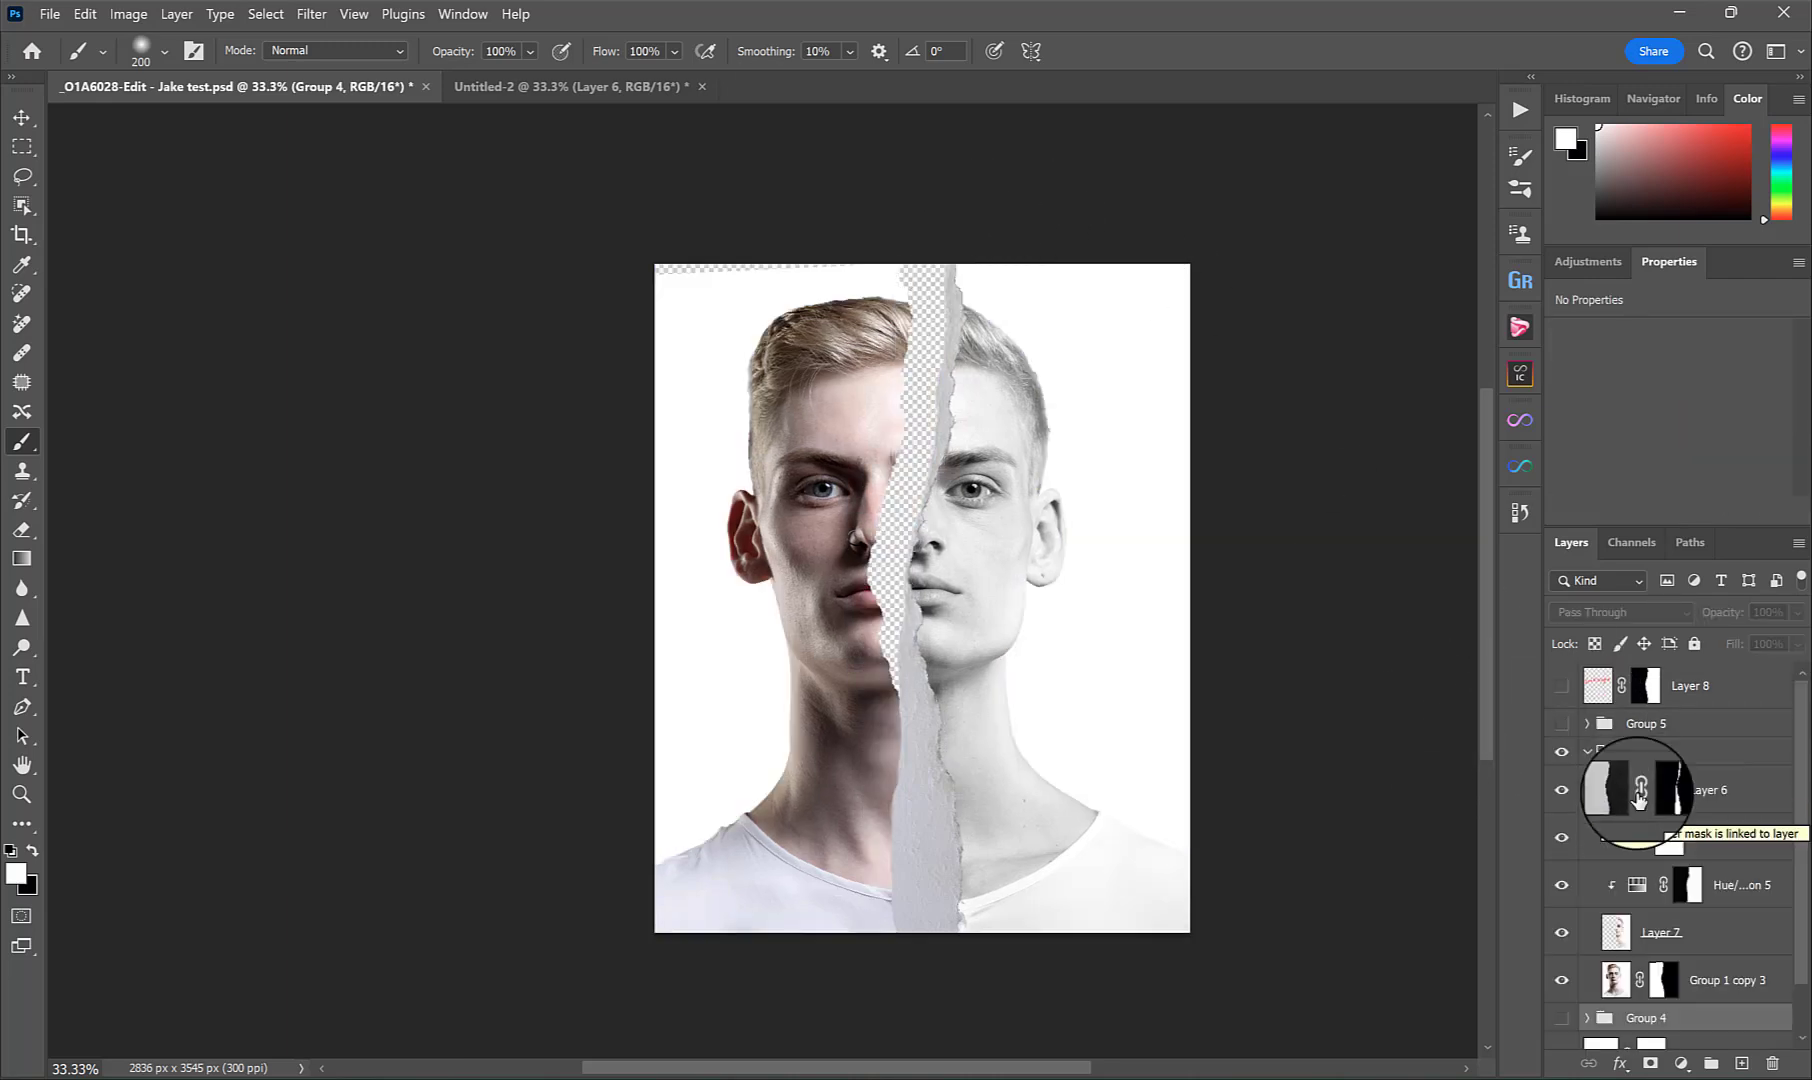
pyautogui.click(1663, 790)
pyautogui.moveTo(1562, 790); pyautogui.dragTo(1566, 893)
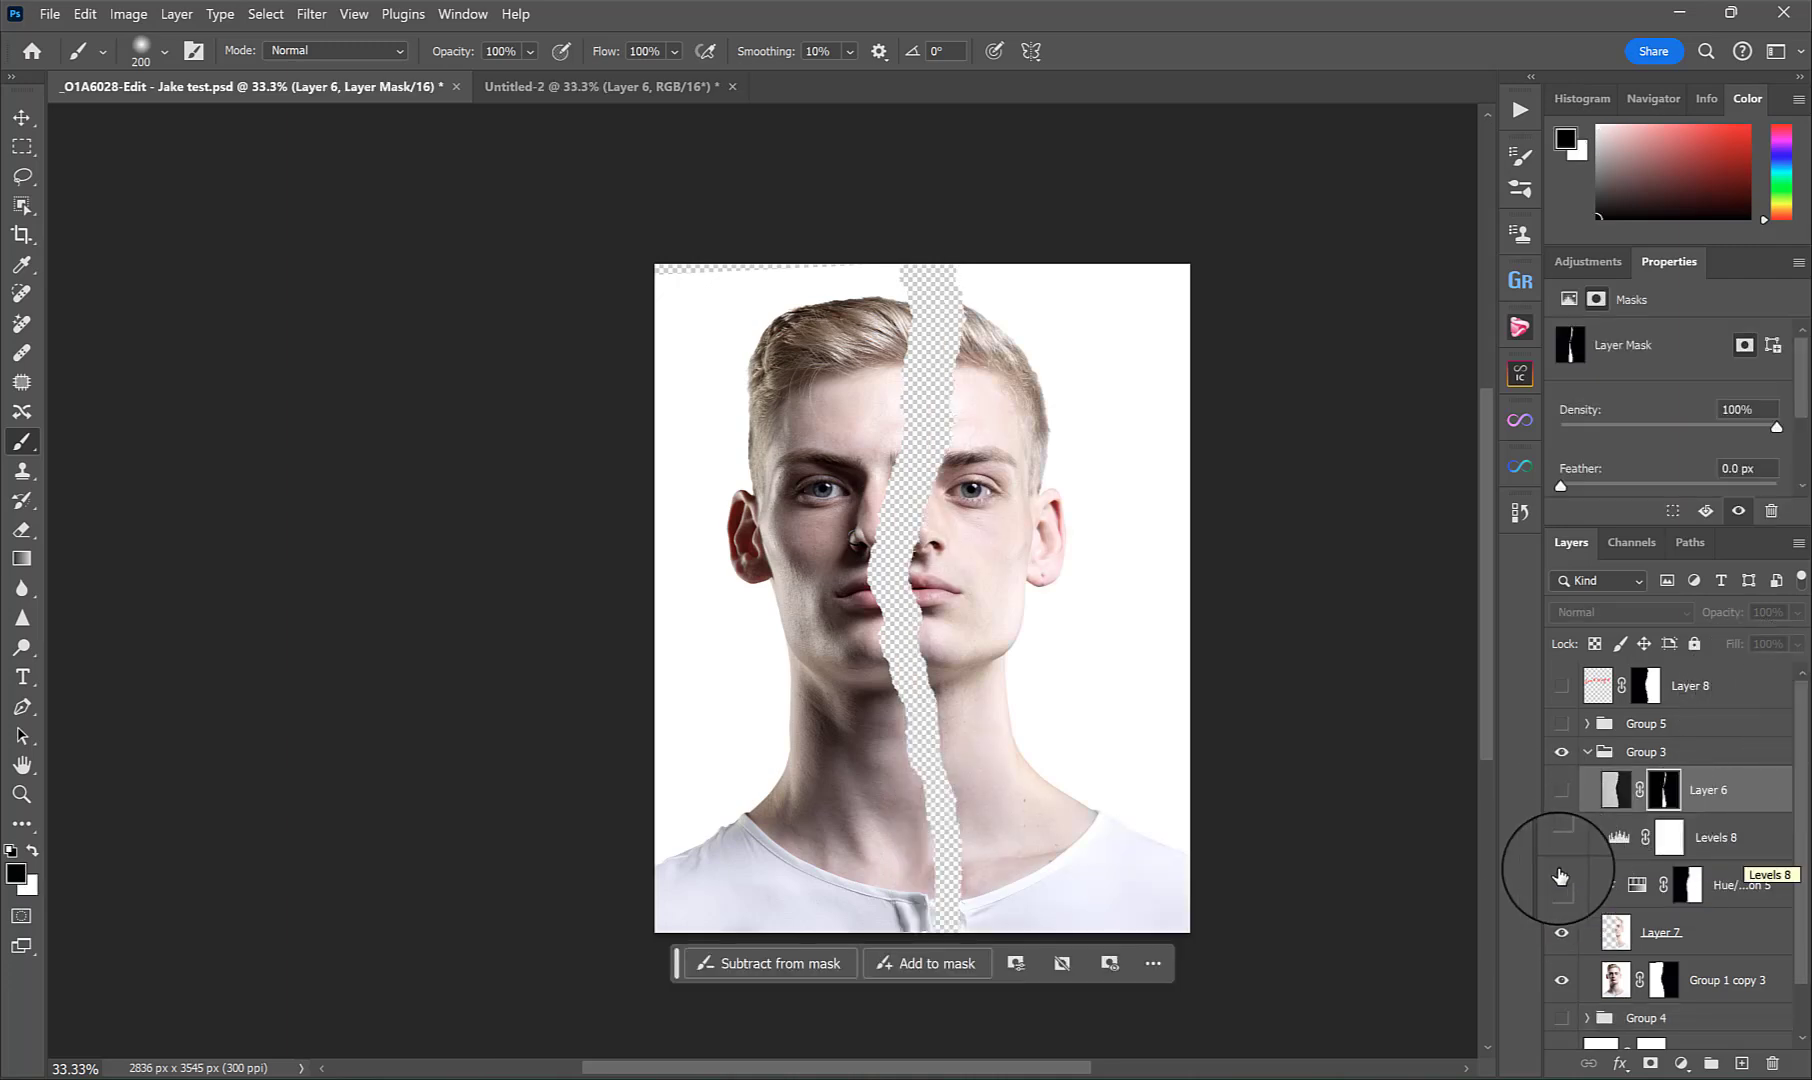
pyautogui.click(1562, 792)
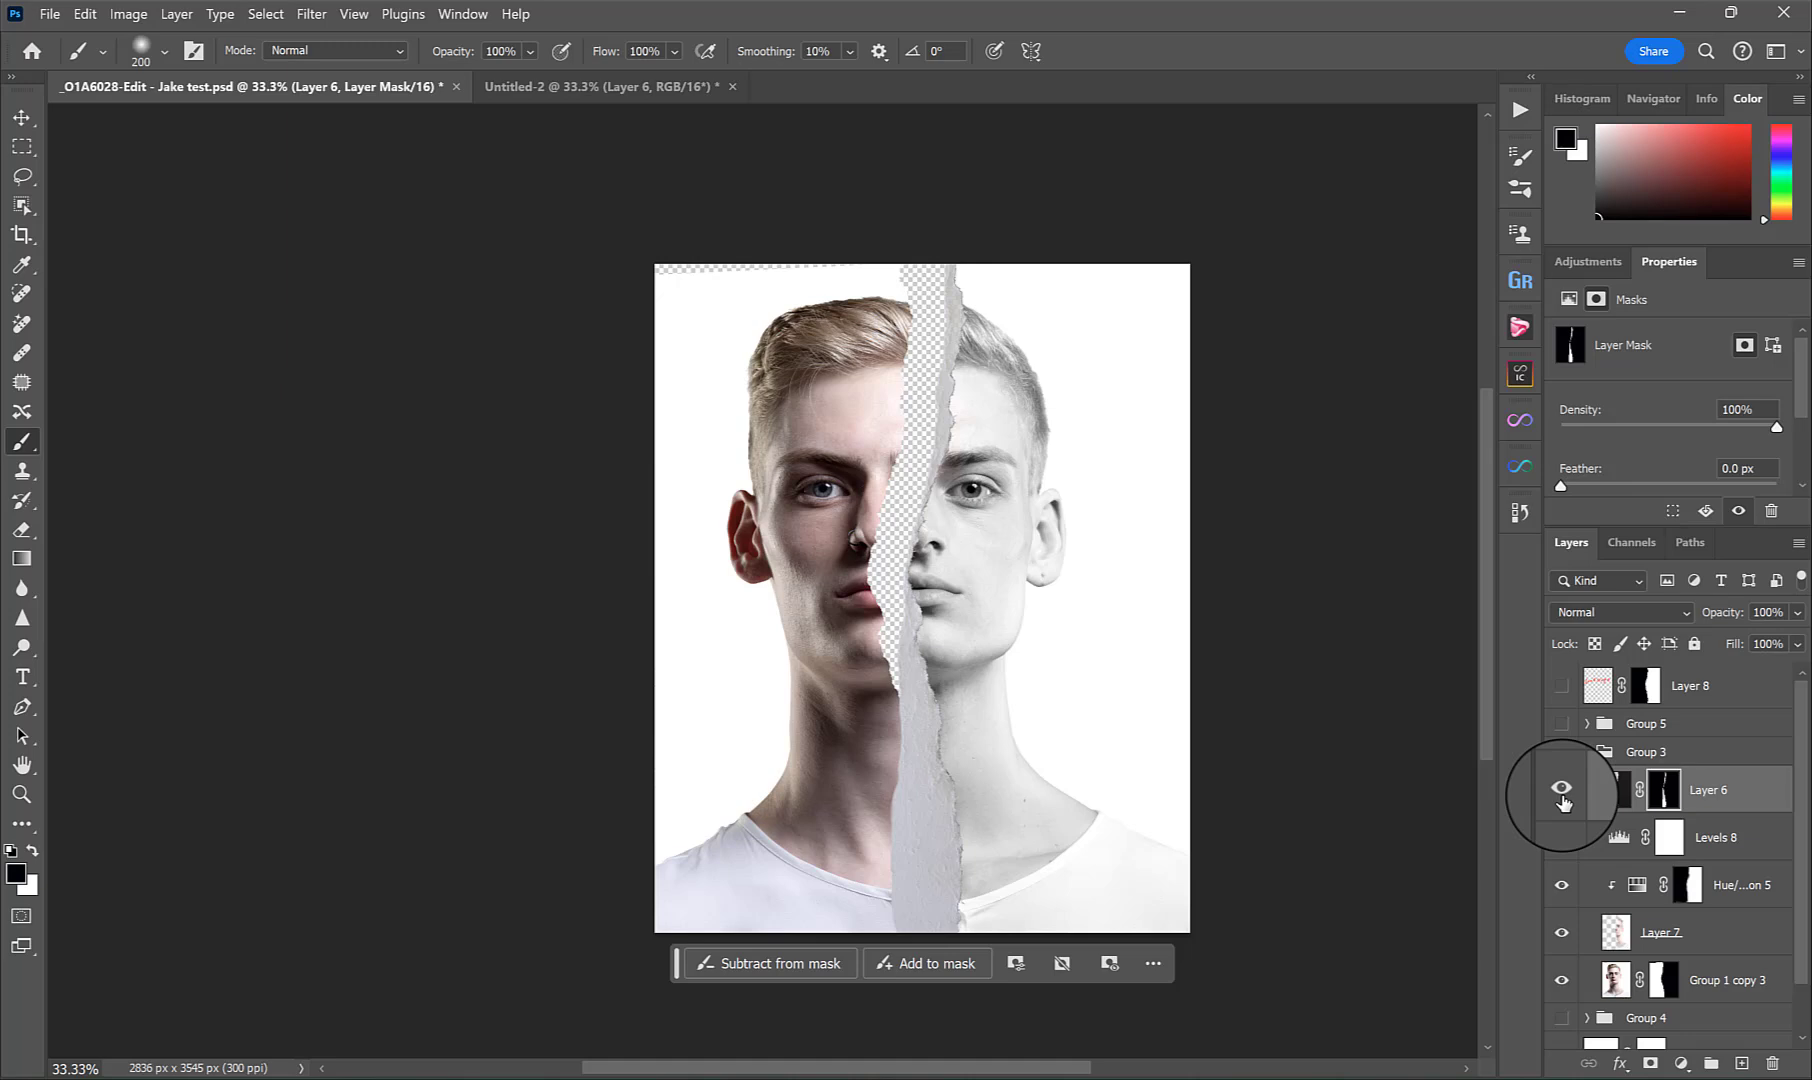
# Collapse and hide Group 3, and show Group 5 with the torn cardboard composite.
pyautogui.click(1588, 752)
pyautogui.click(1562, 752)
pyautogui.click(1561, 726)
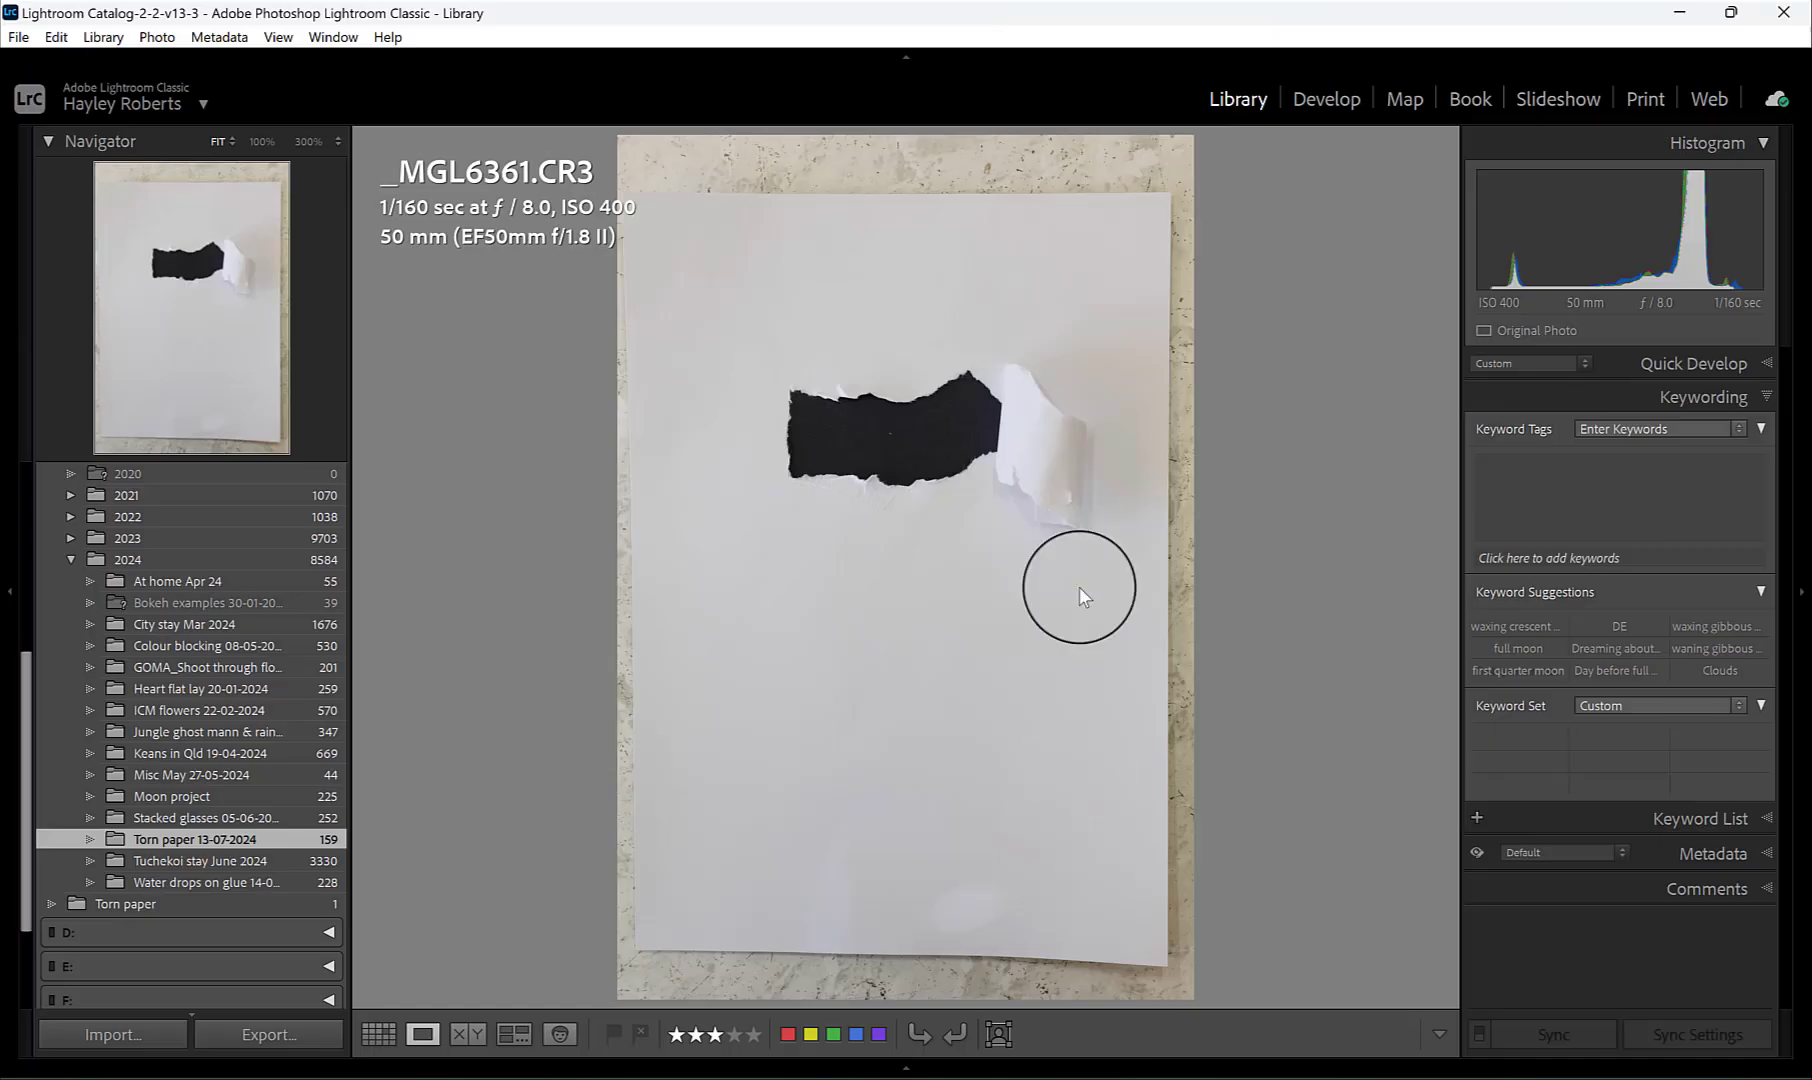
# Switch to Lightroom Classic and browse the Torn paper 13-07-2024 folder's thumbnails for the torn source photos.
pyautogui.click(1100, 1074)
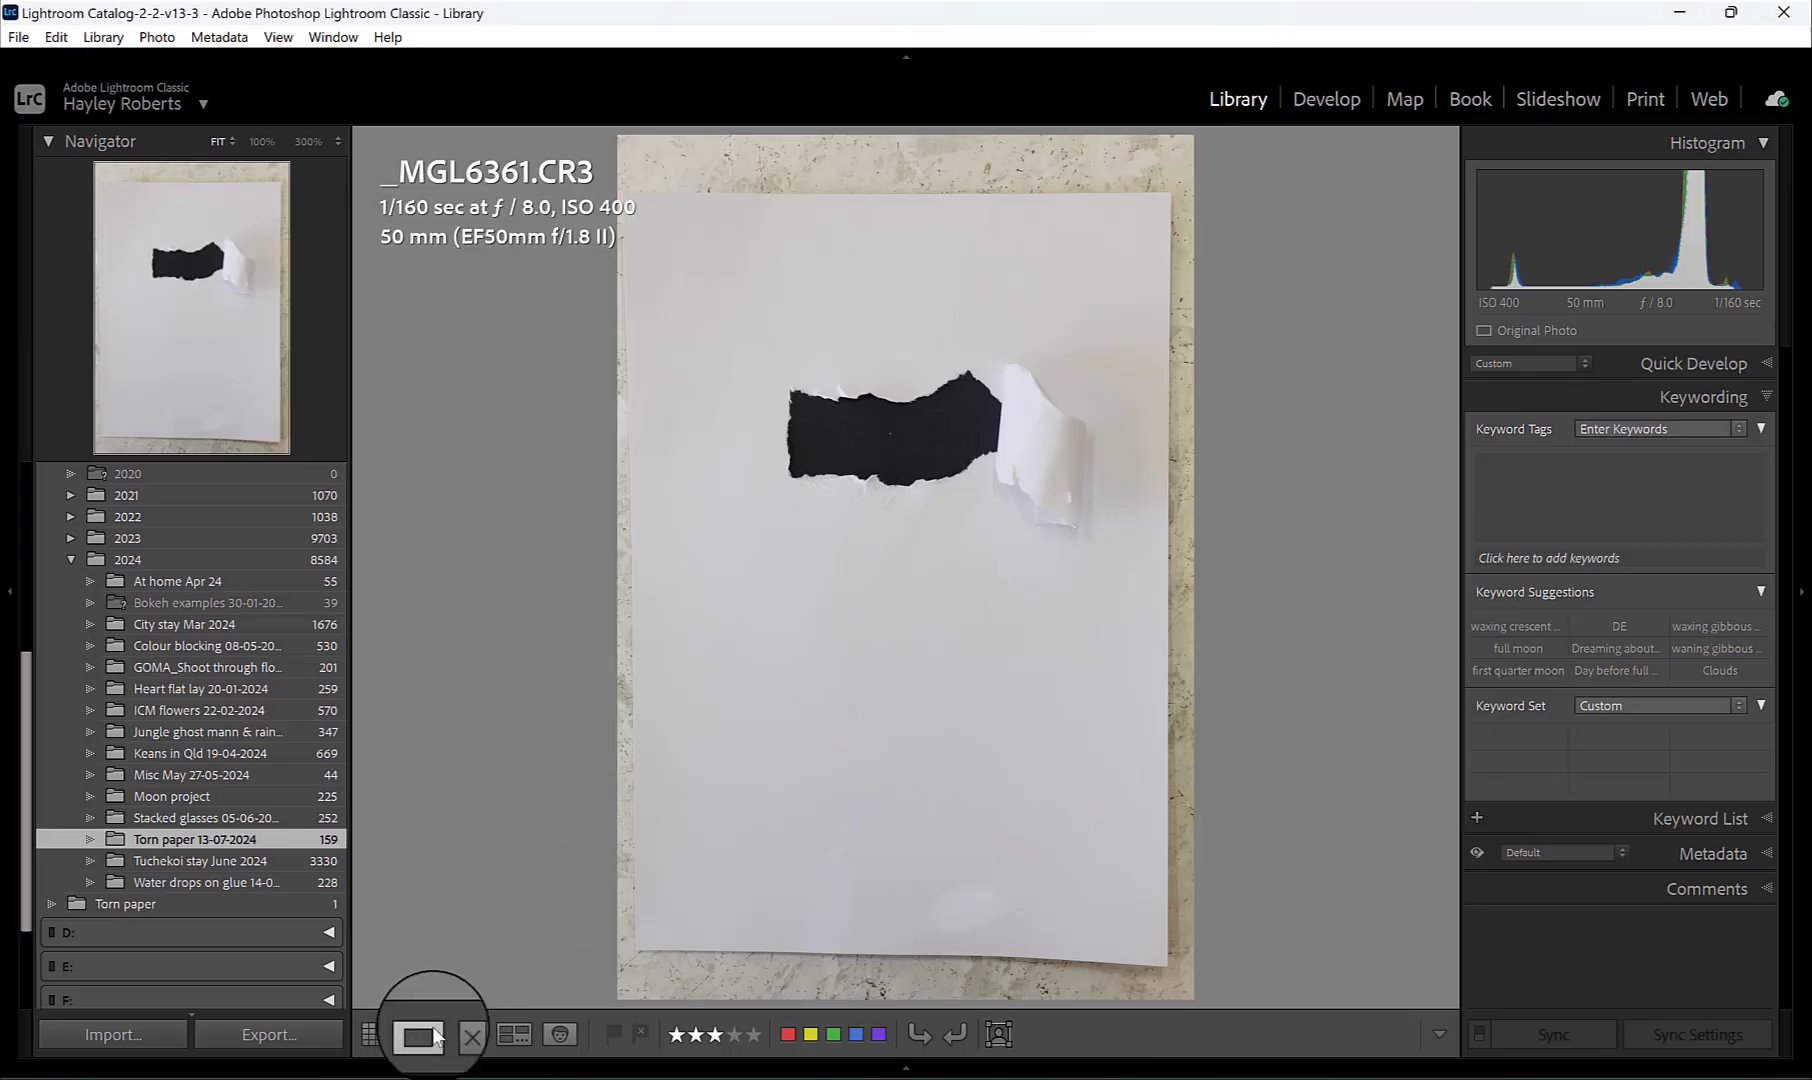
pyautogui.press('g')
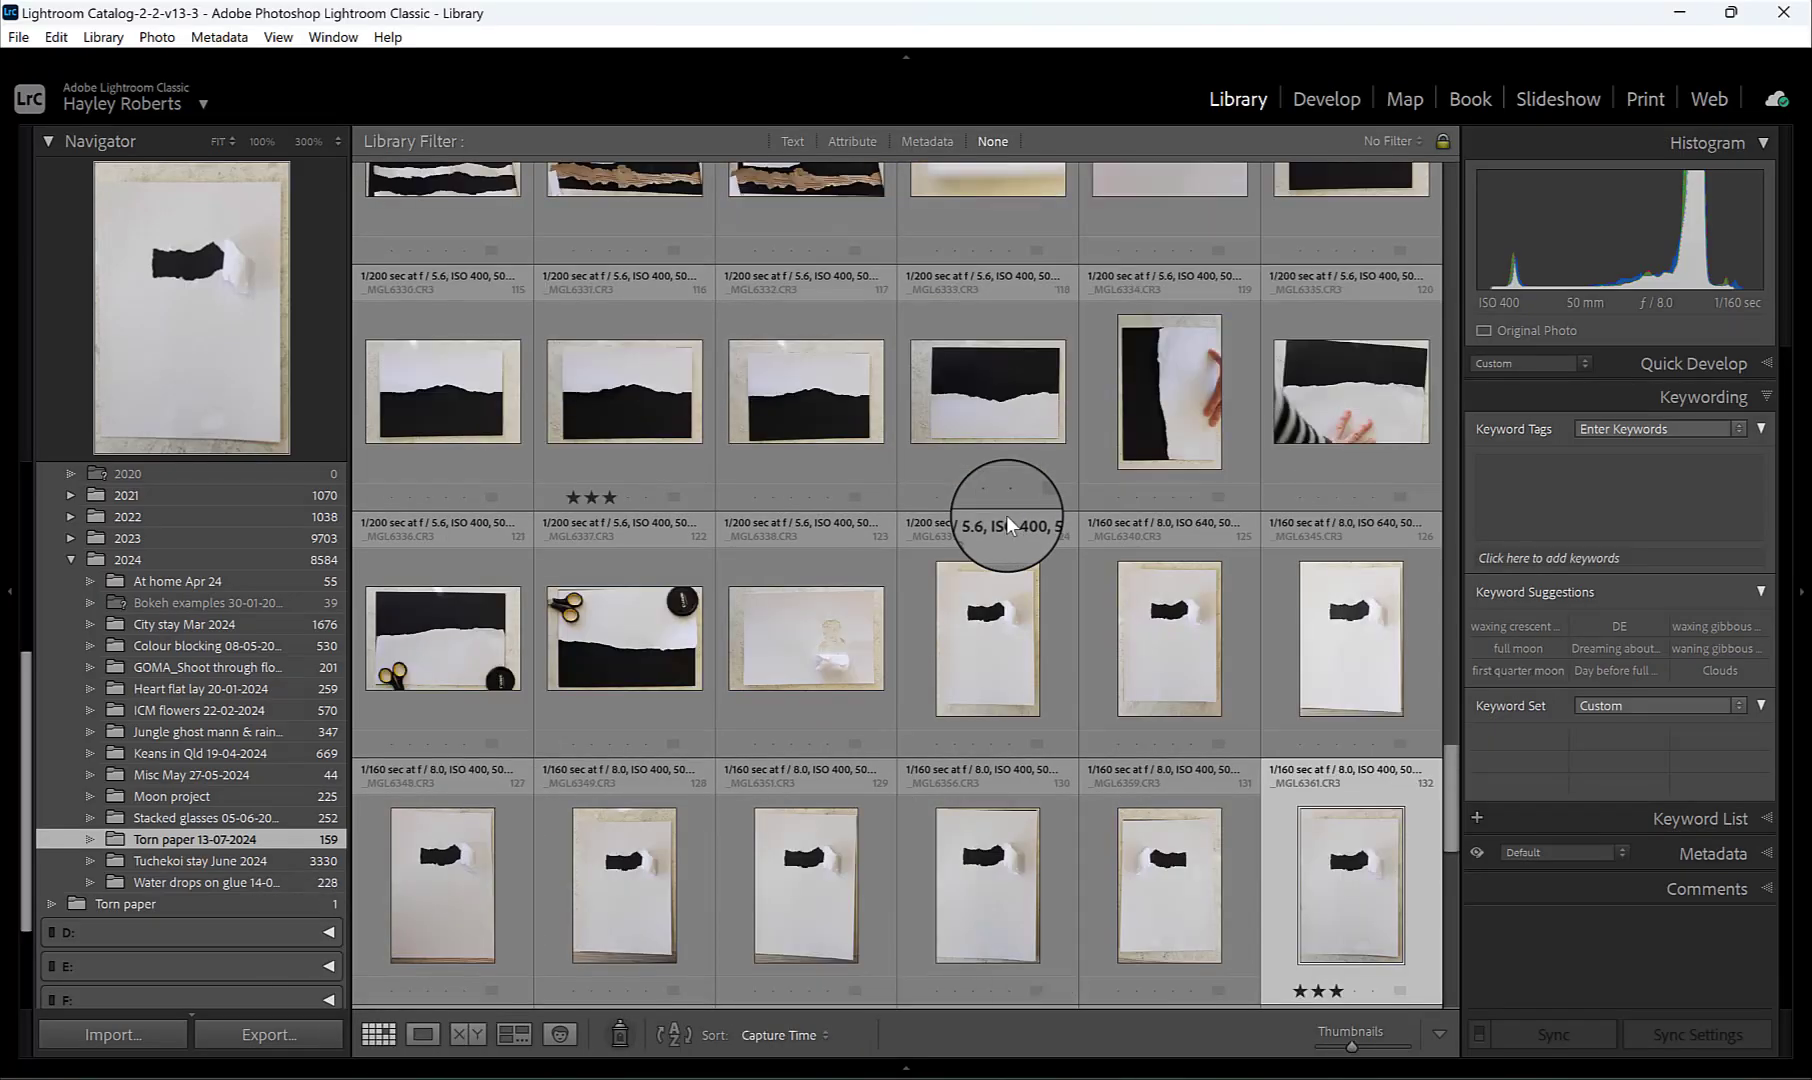
pyautogui.scroll(10, 1007, 515)
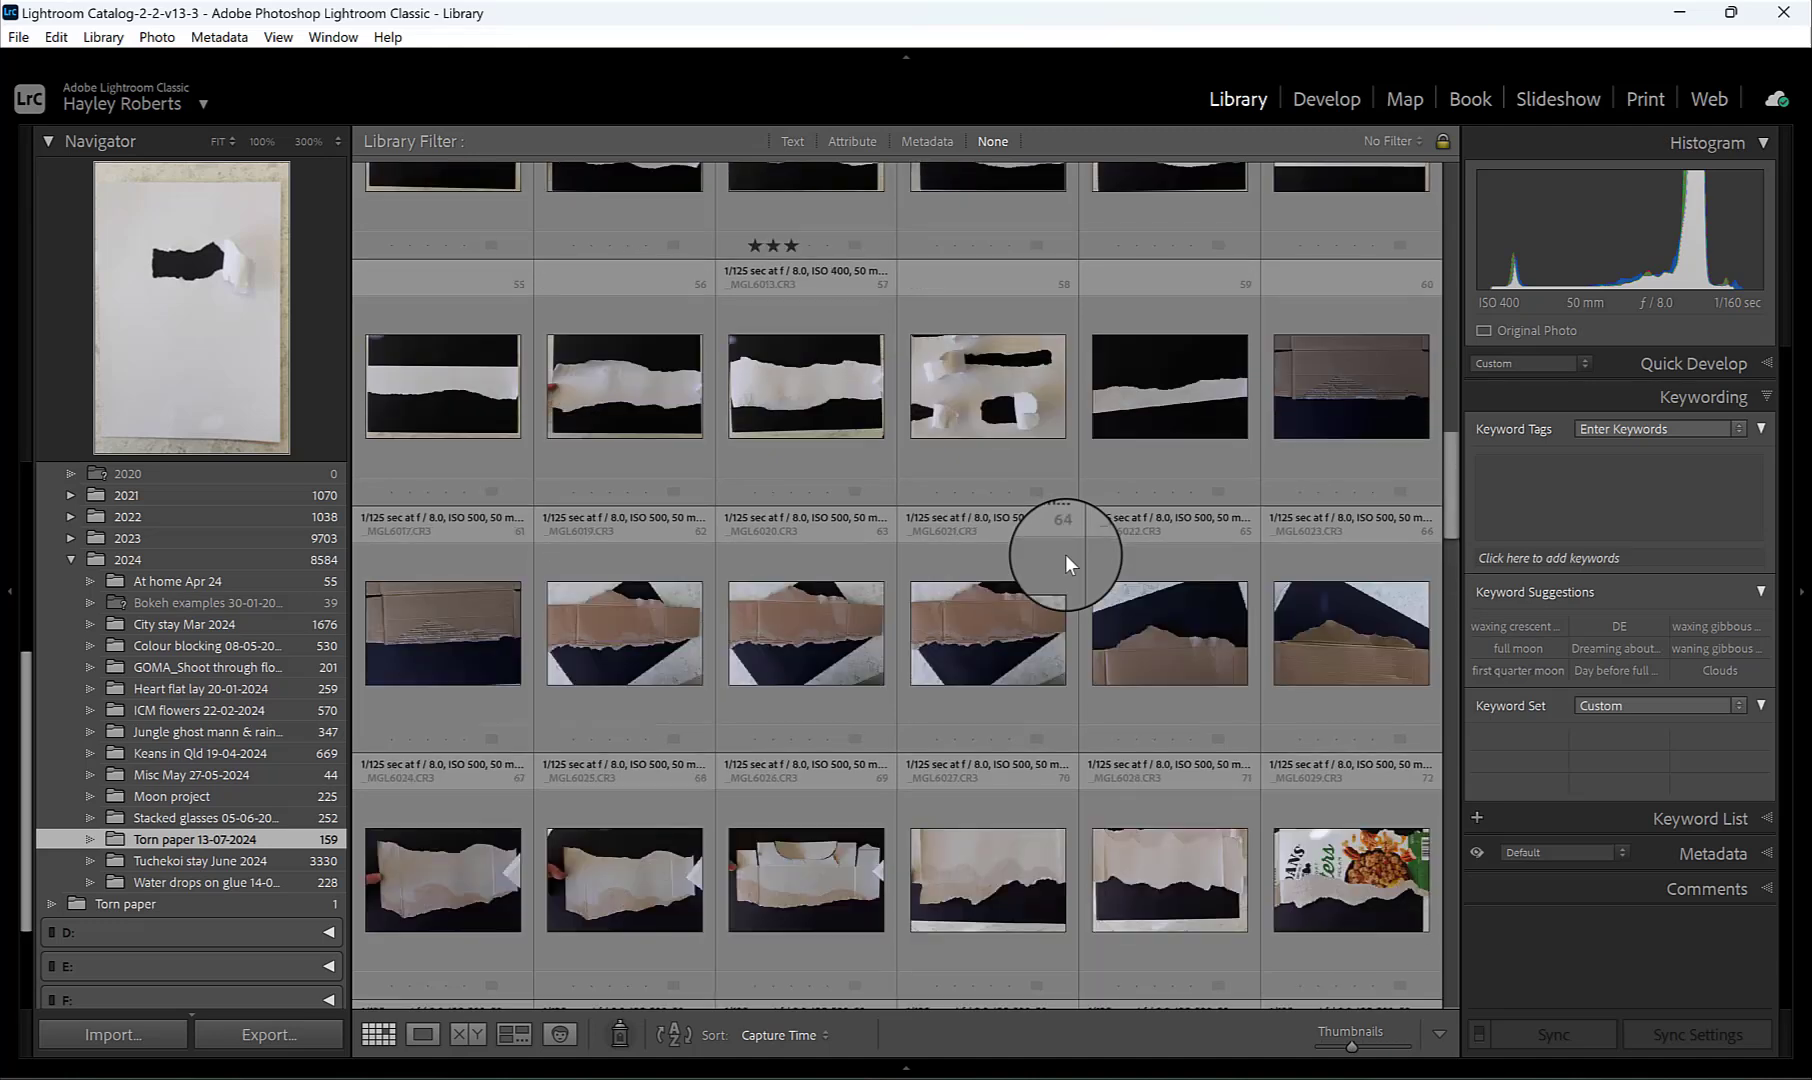
pyautogui.press('e')
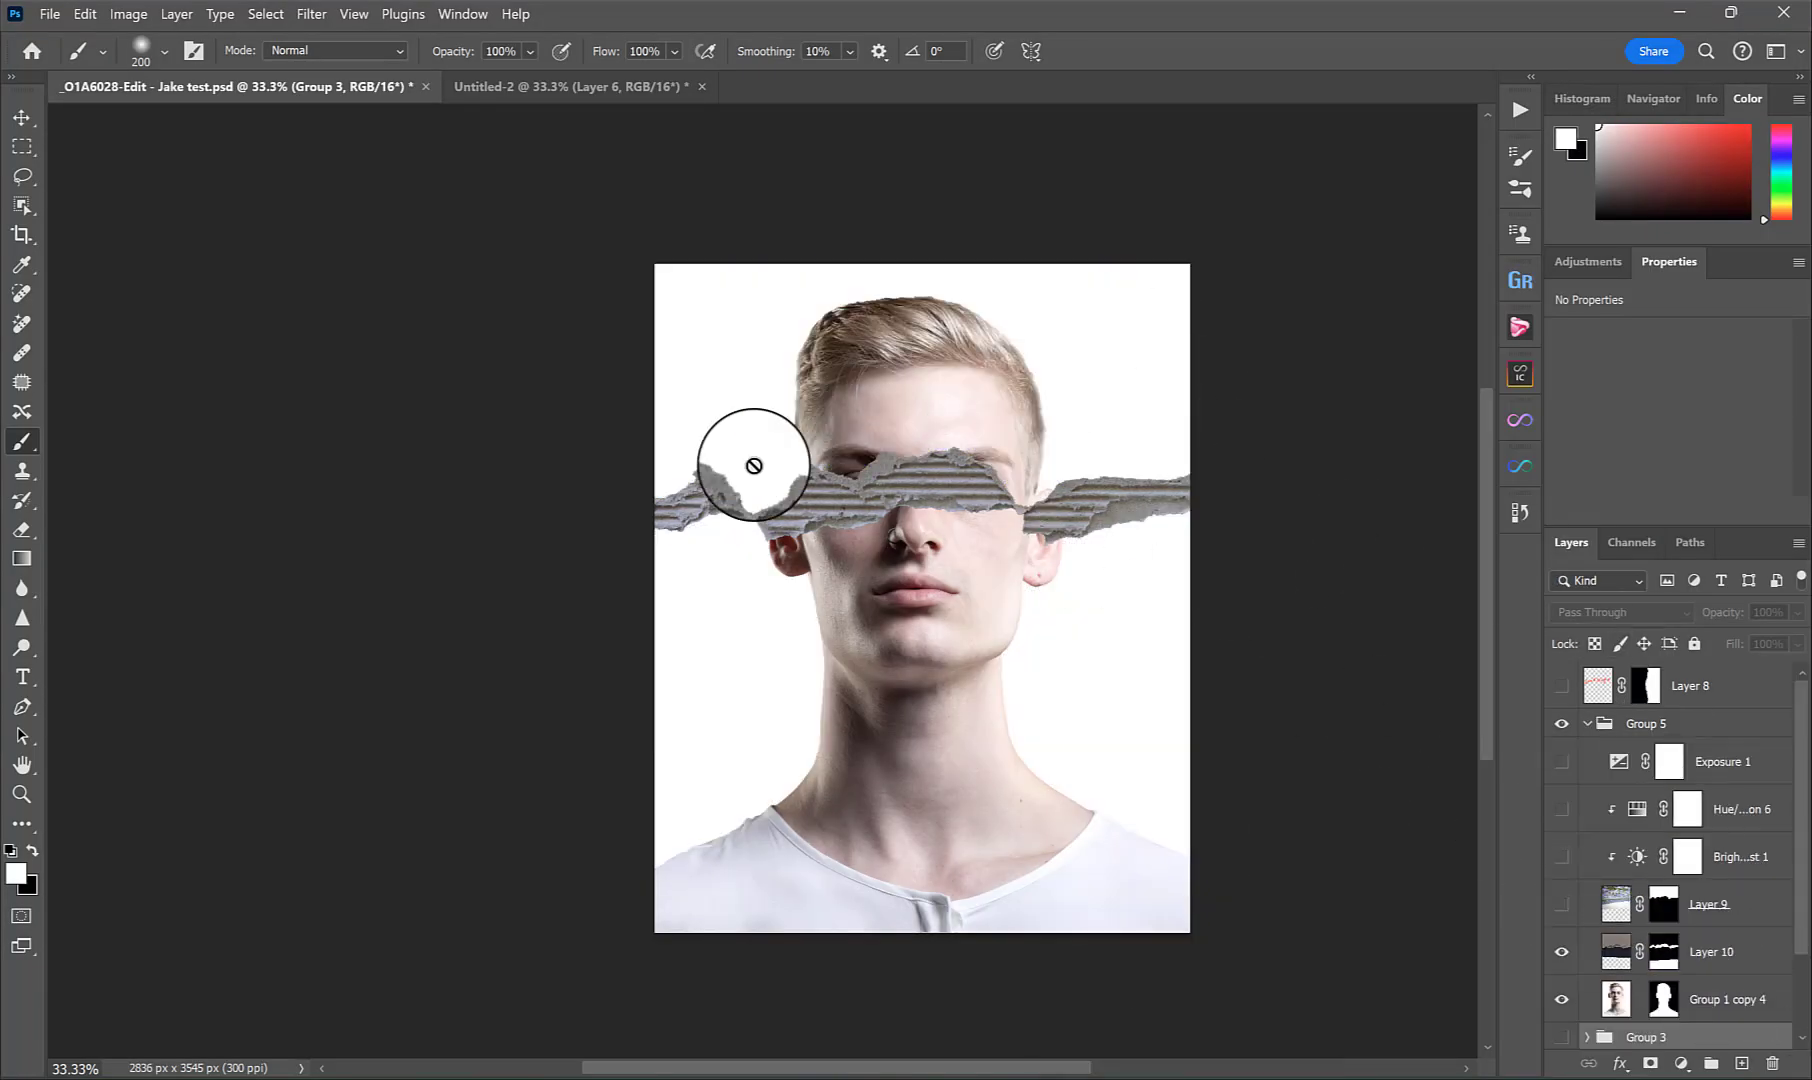
# Show Layer 9's flower field above the torn cardboard strip of Layer 10 in Group 5.
pyautogui.click(1561, 951)
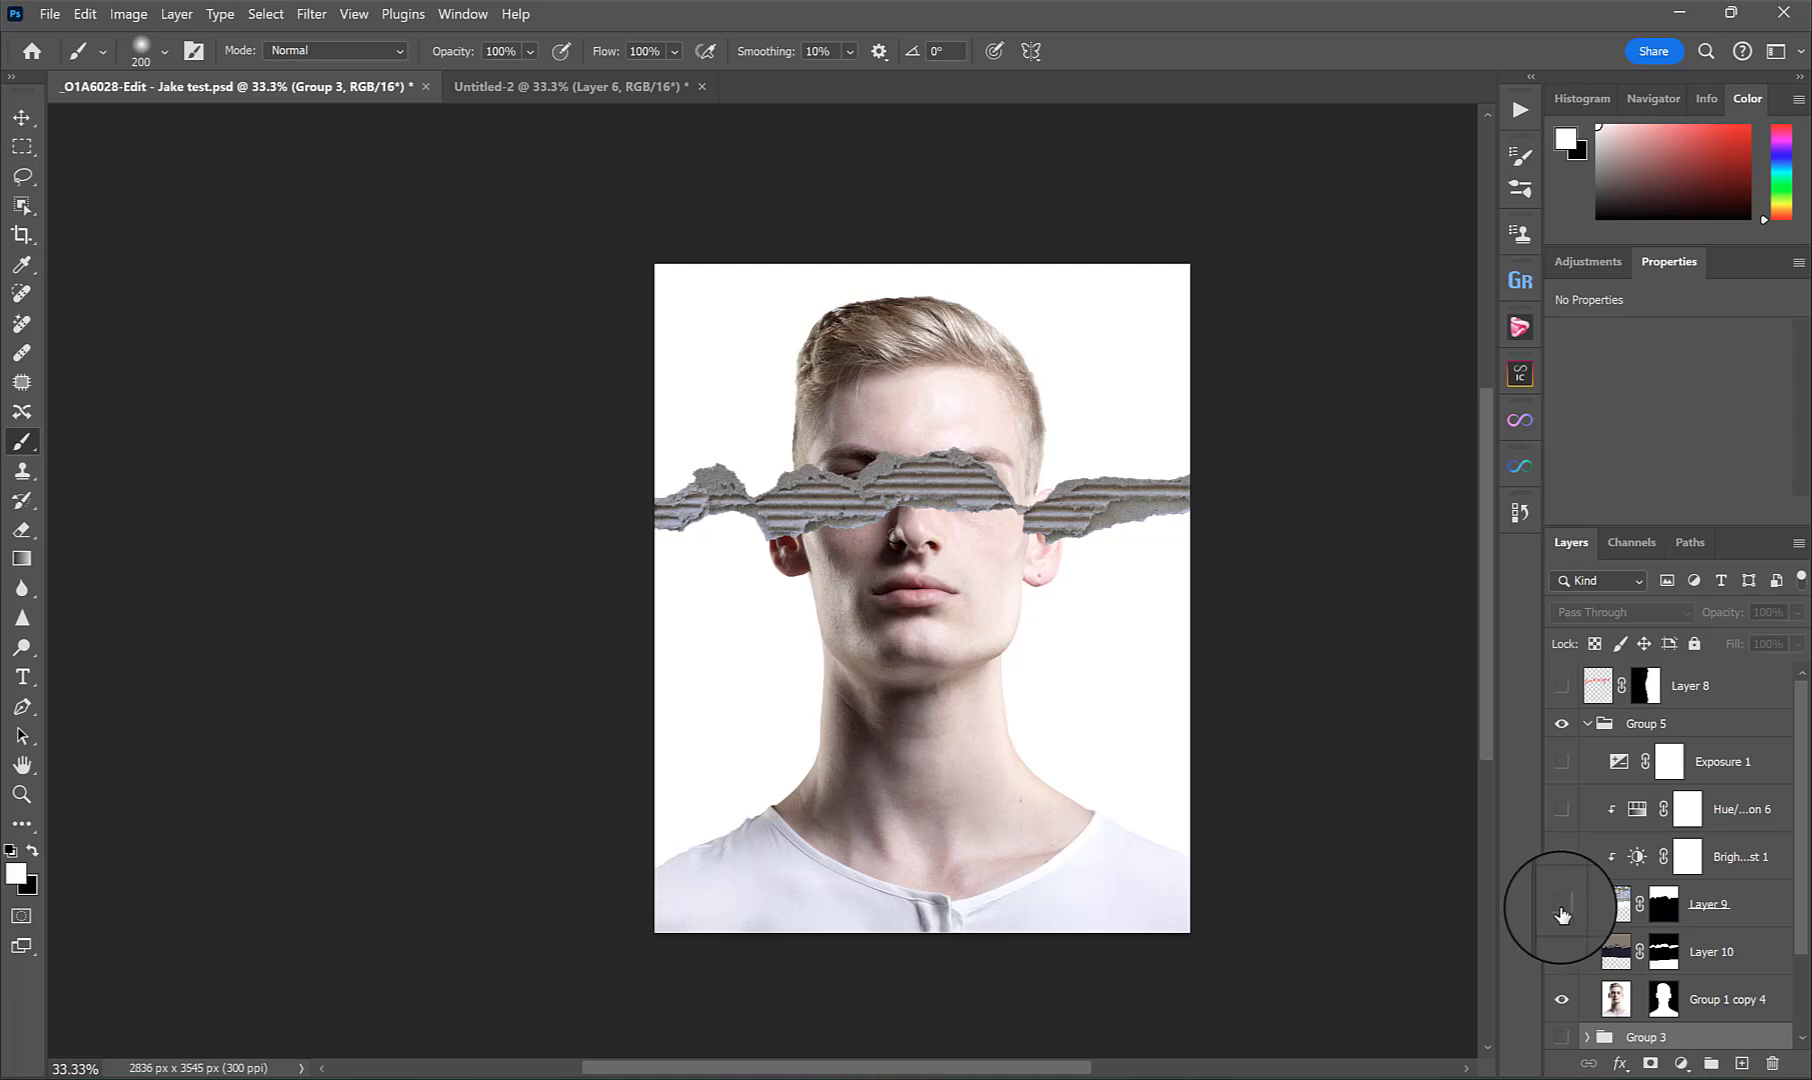
pyautogui.click(1562, 913)
pyautogui.keyDown('shift'); pyautogui.click(1663, 904); pyautogui.keyUp('shift')
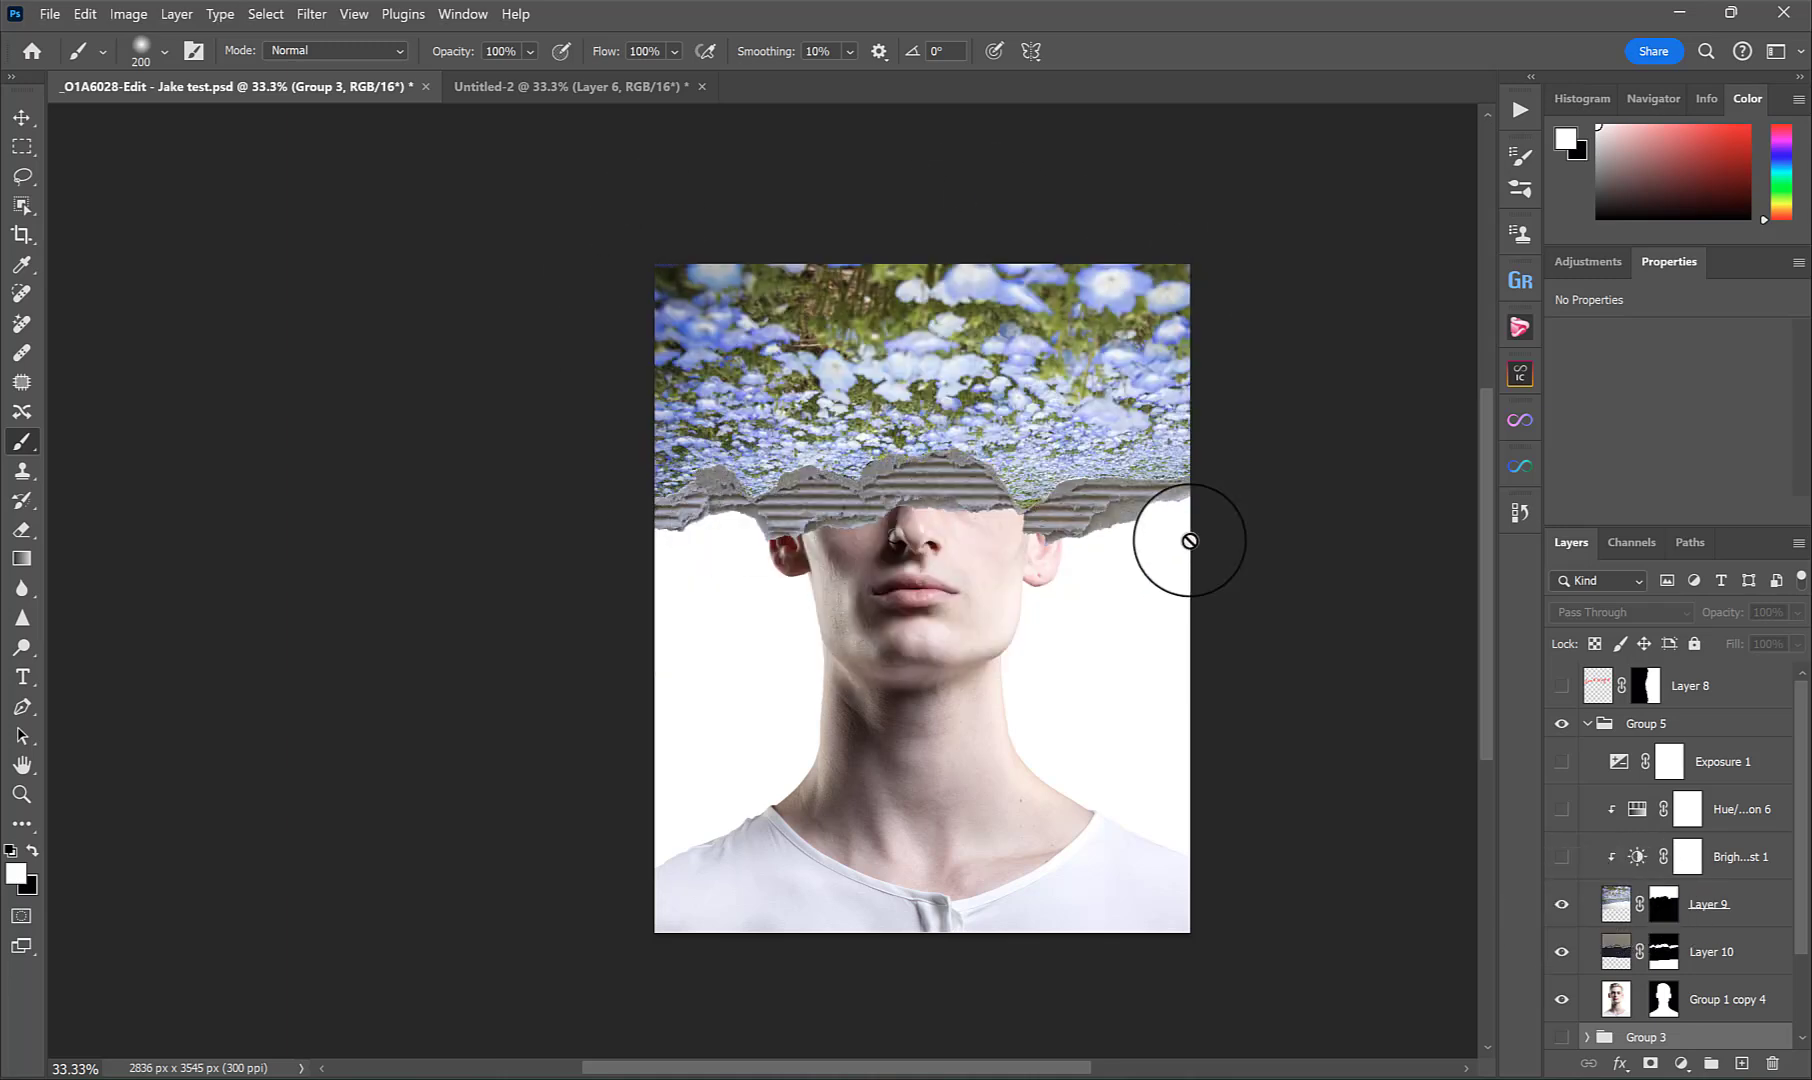
# Replace Layer 9's mask with one made from Layer 10's mask selection, and invert it.
pyautogui.keyDown('ctrl'); pyautogui.click(1663, 951); pyautogui.keyUp('ctrl')
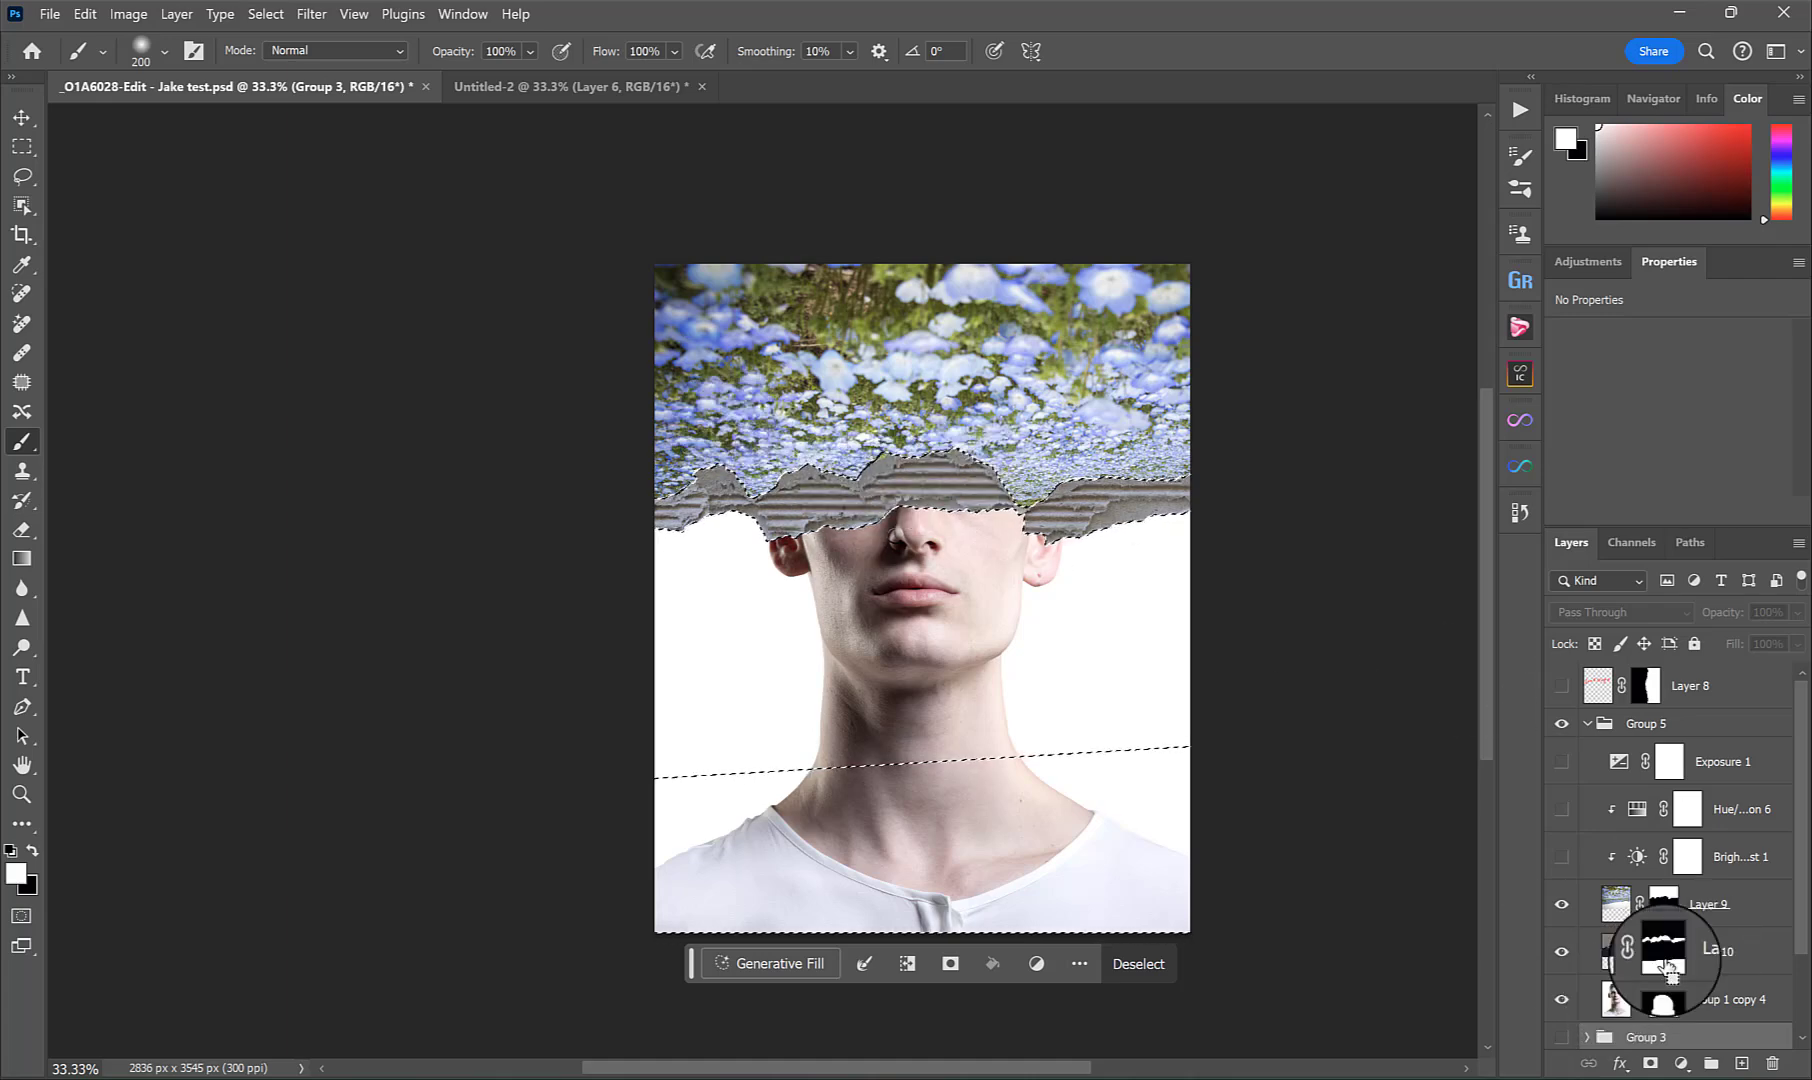
pyautogui.rightClick(1663, 905)
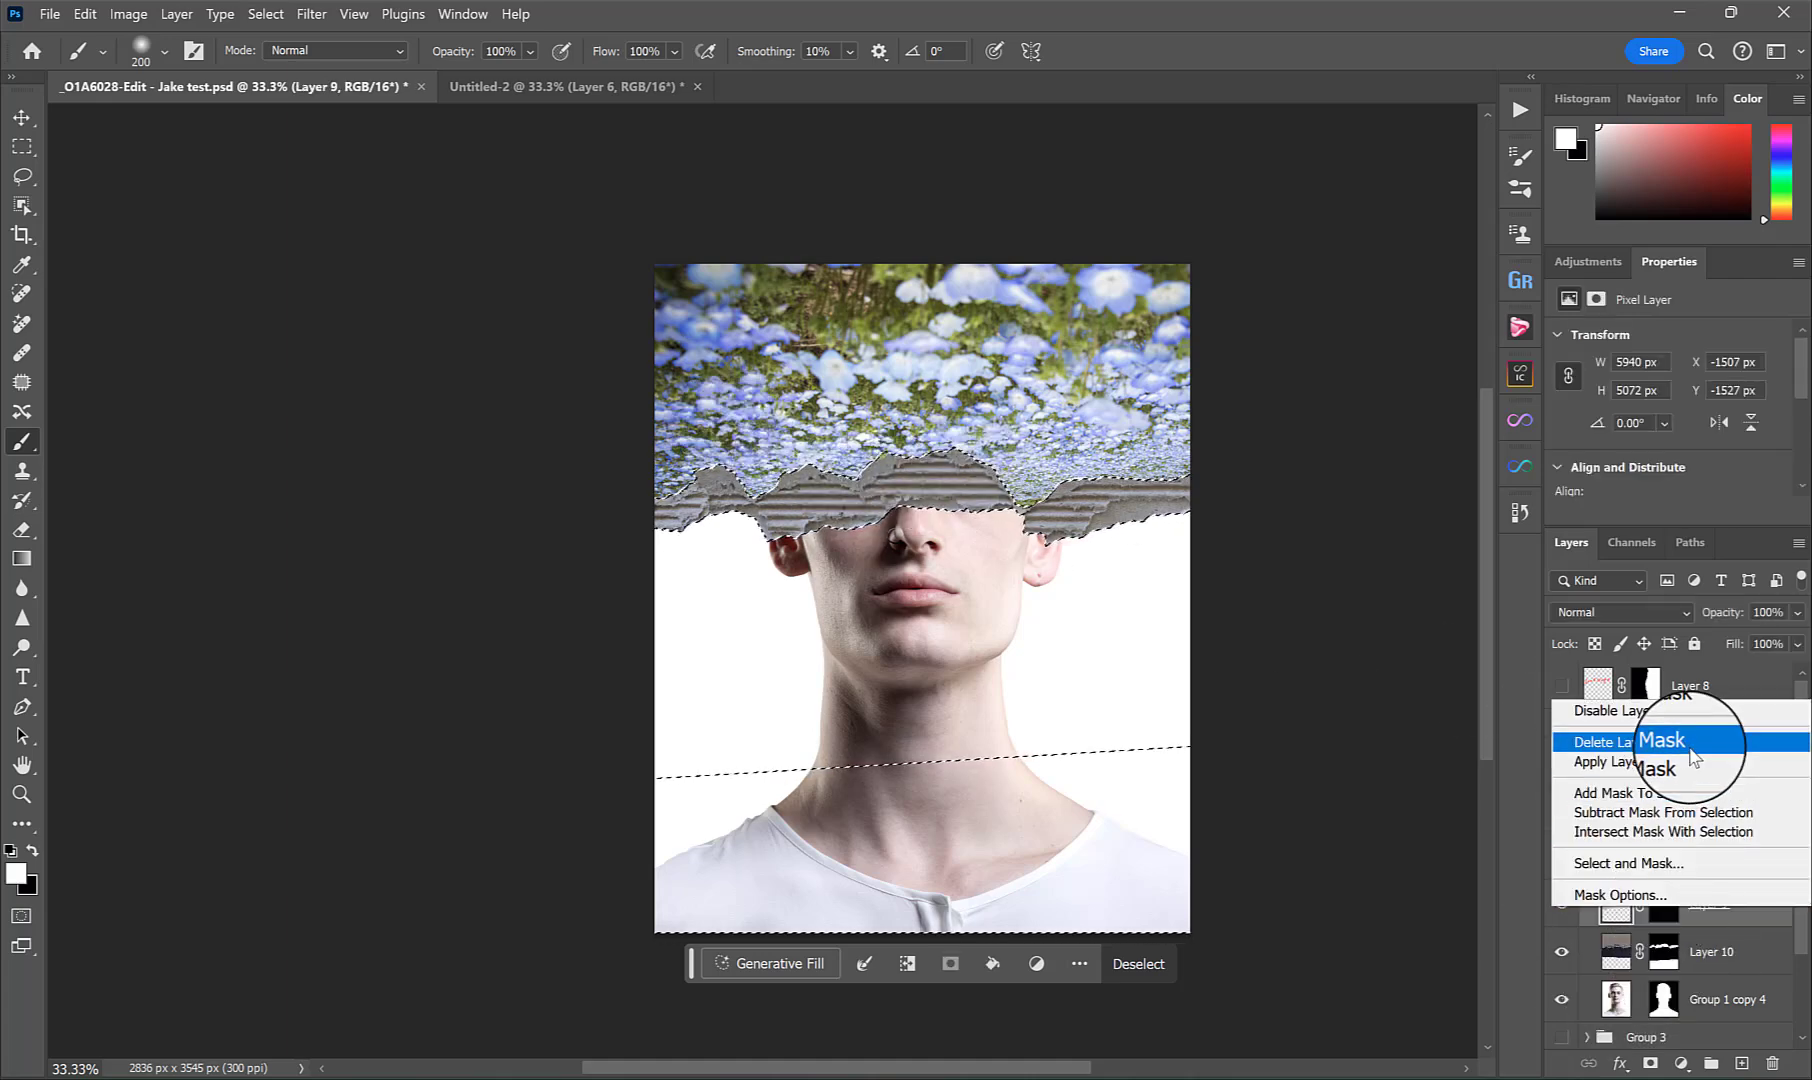
pyautogui.click(1690, 757)
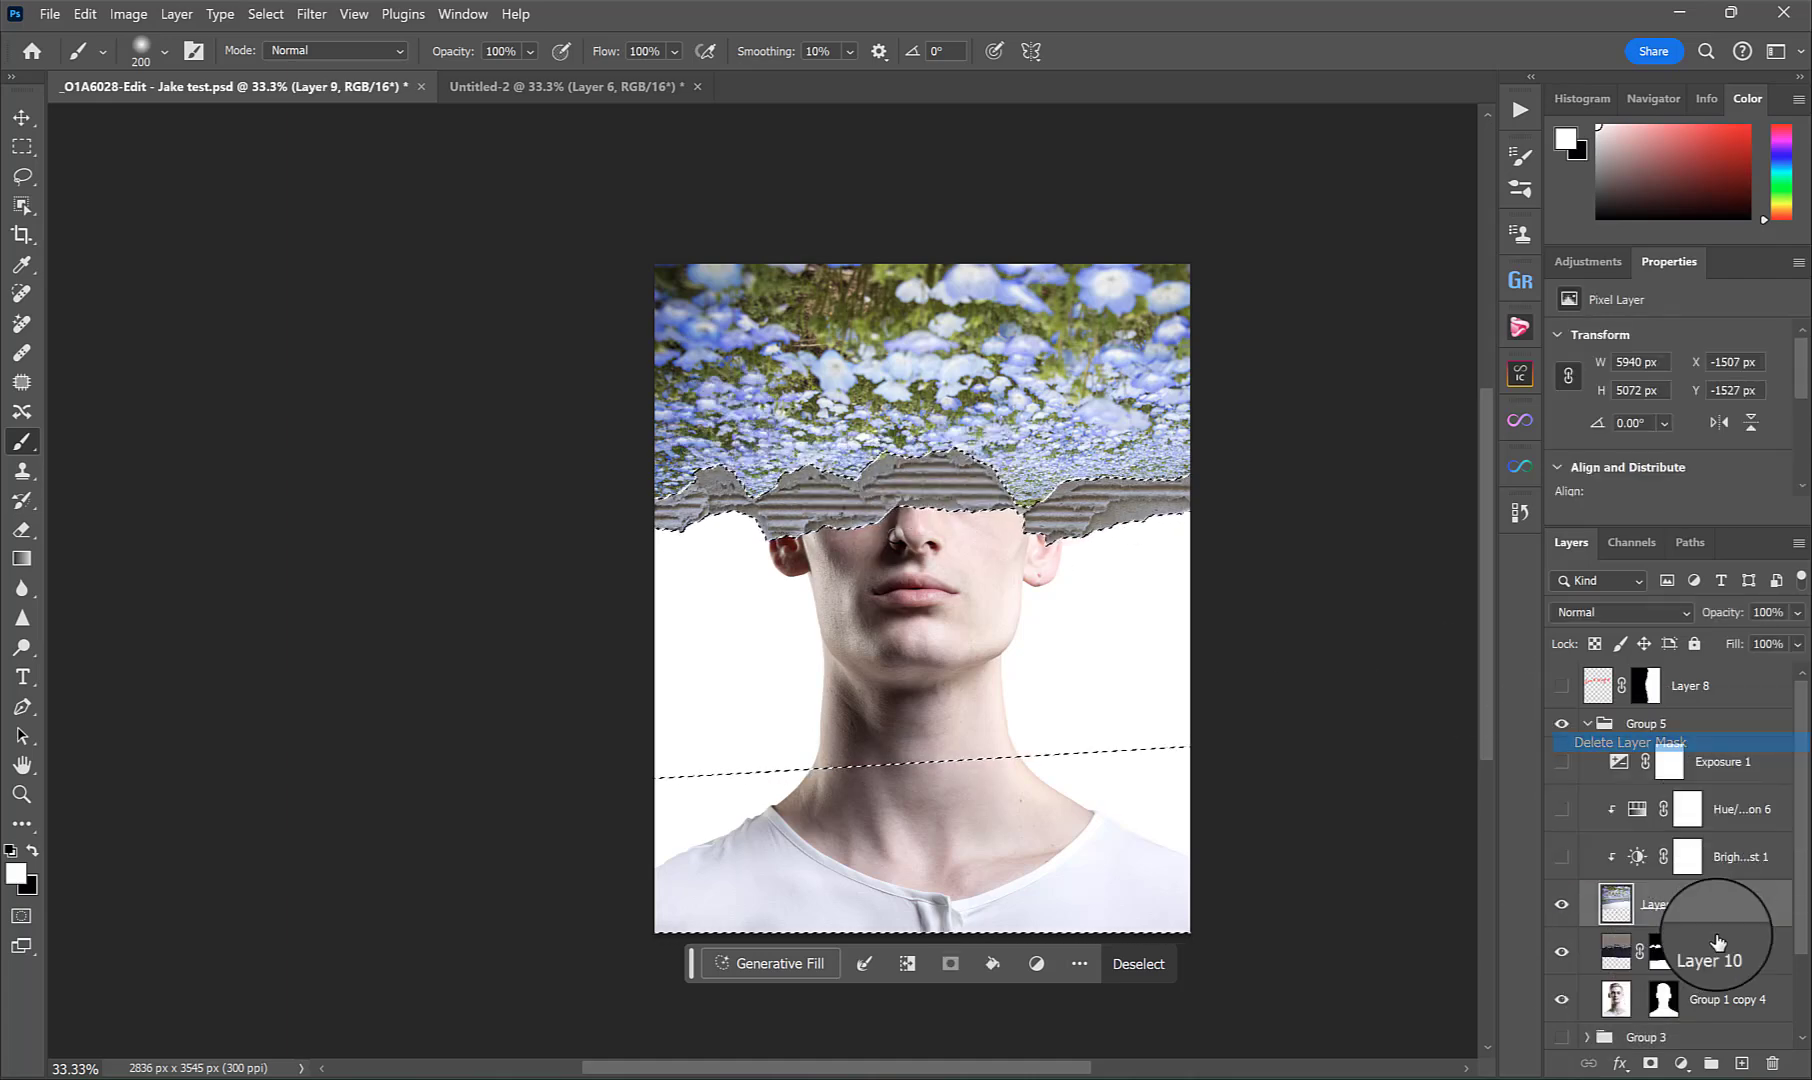
pyautogui.click(1650, 1064)
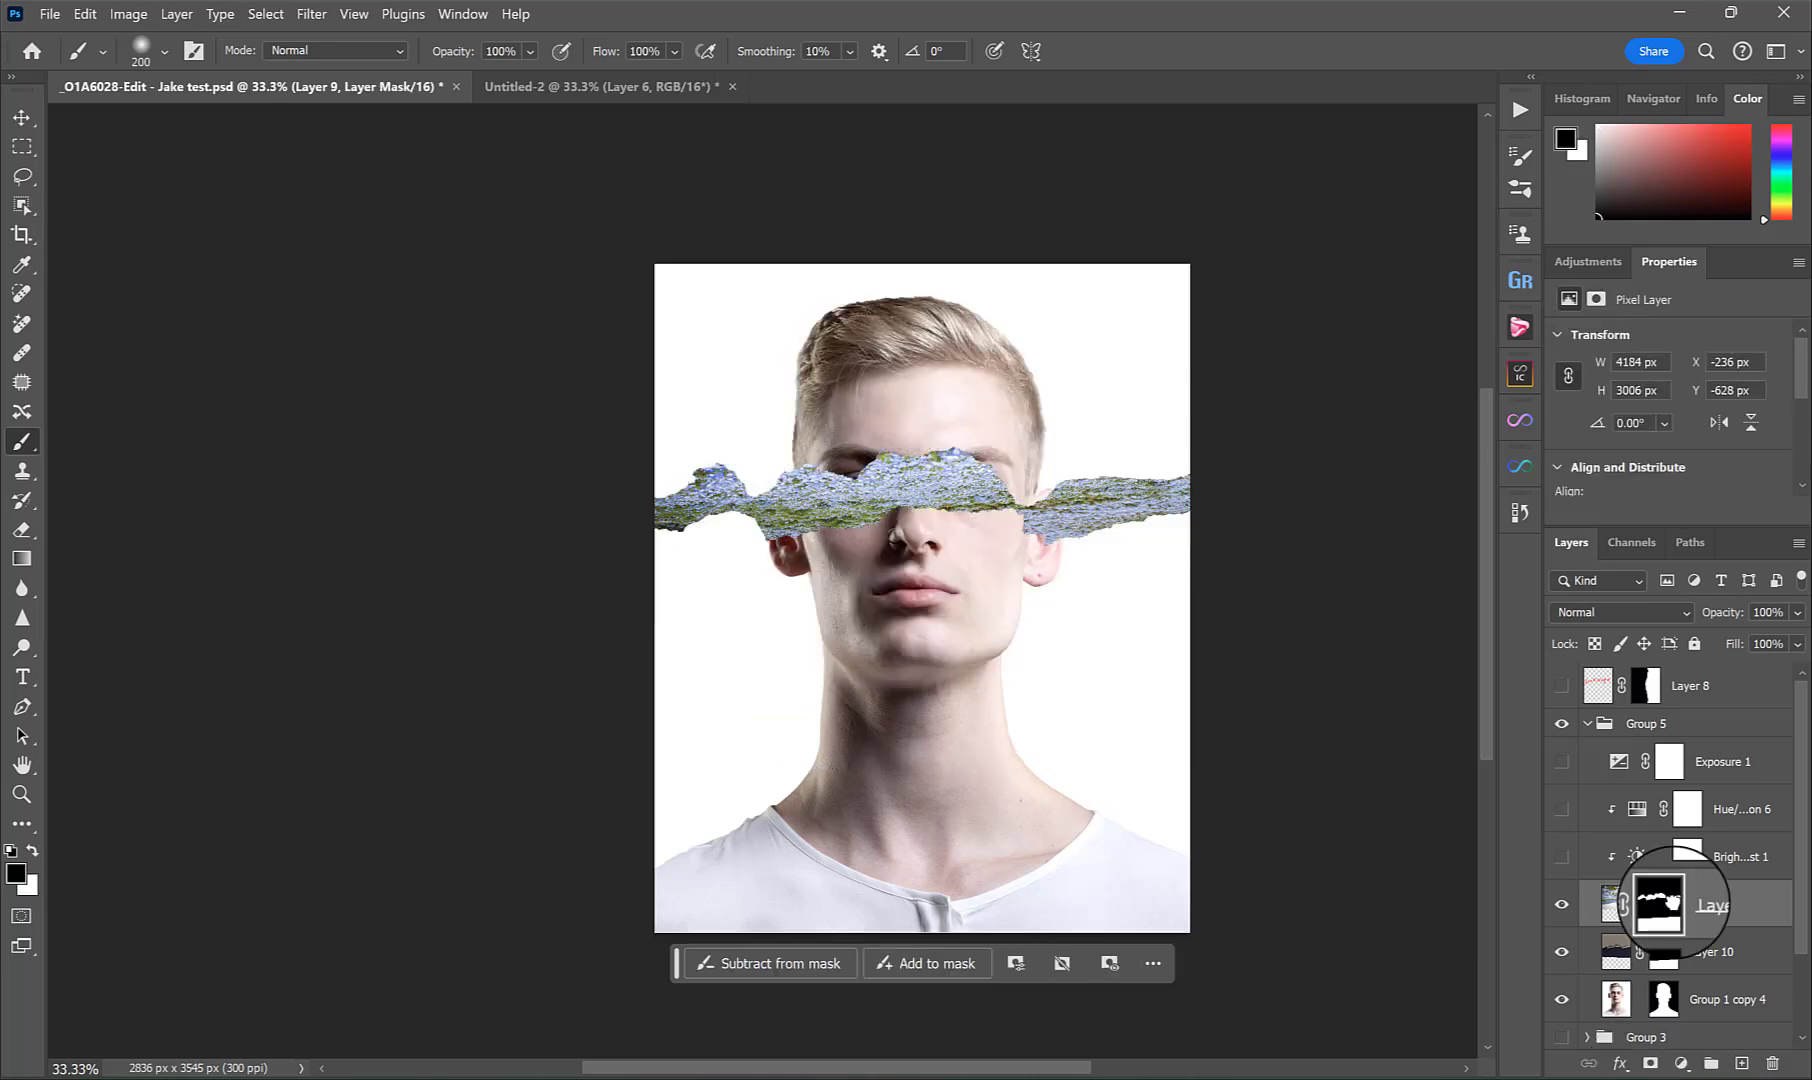
pyautogui.hotkey('ctrl', 'i')
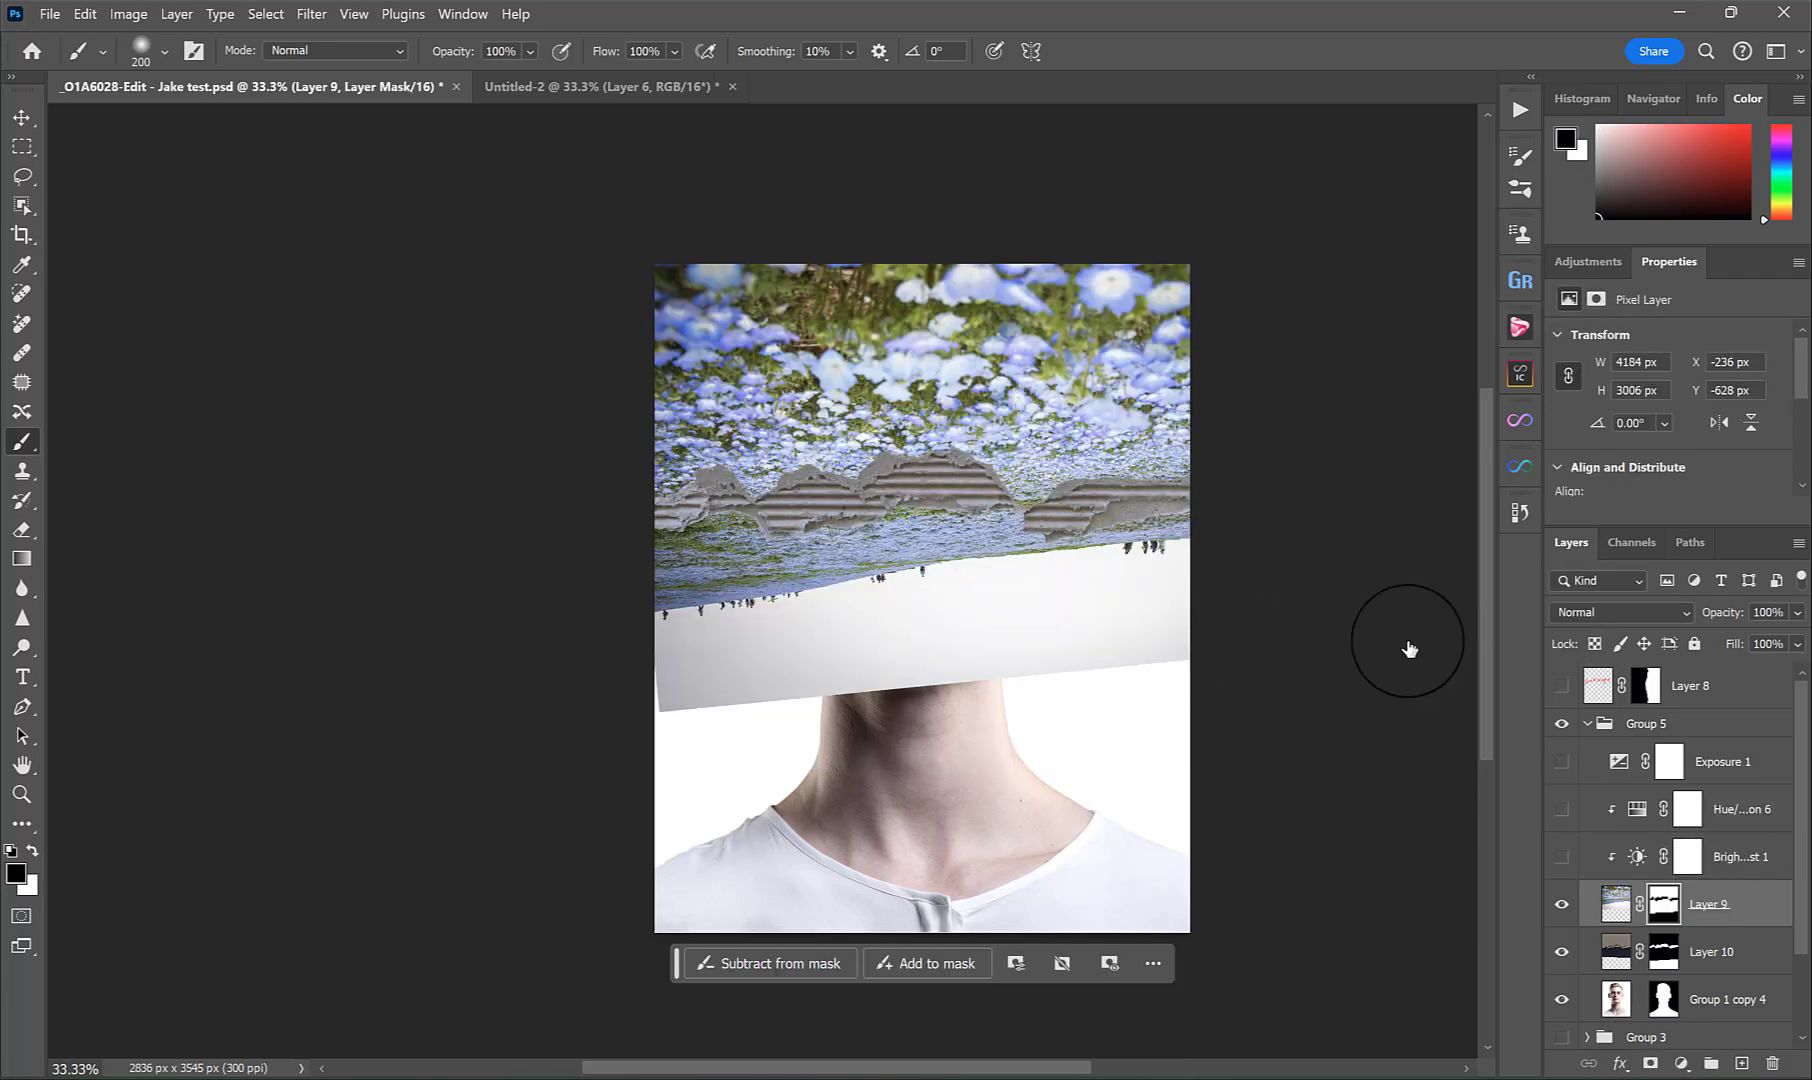
# Paint black on Layer 9's mask with a brush enlarged to 500 to hide the flowers below the cardboard, and collapse Group 5.
pyautogui.moveTo(1213, 518)
pyautogui.mouseDown()
pyautogui.moveTo(991, 538)
pyautogui.moveTo(1119, 566)
pyautogui.moveTo(942, 514)
pyautogui.moveTo(999, 518)
pyautogui.moveTo(728, 526)
pyautogui.moveTo(781, 518)
pyautogui.moveTo(756, 550)
pyautogui.moveTo(990, 540)
pyautogui.mouseUp()
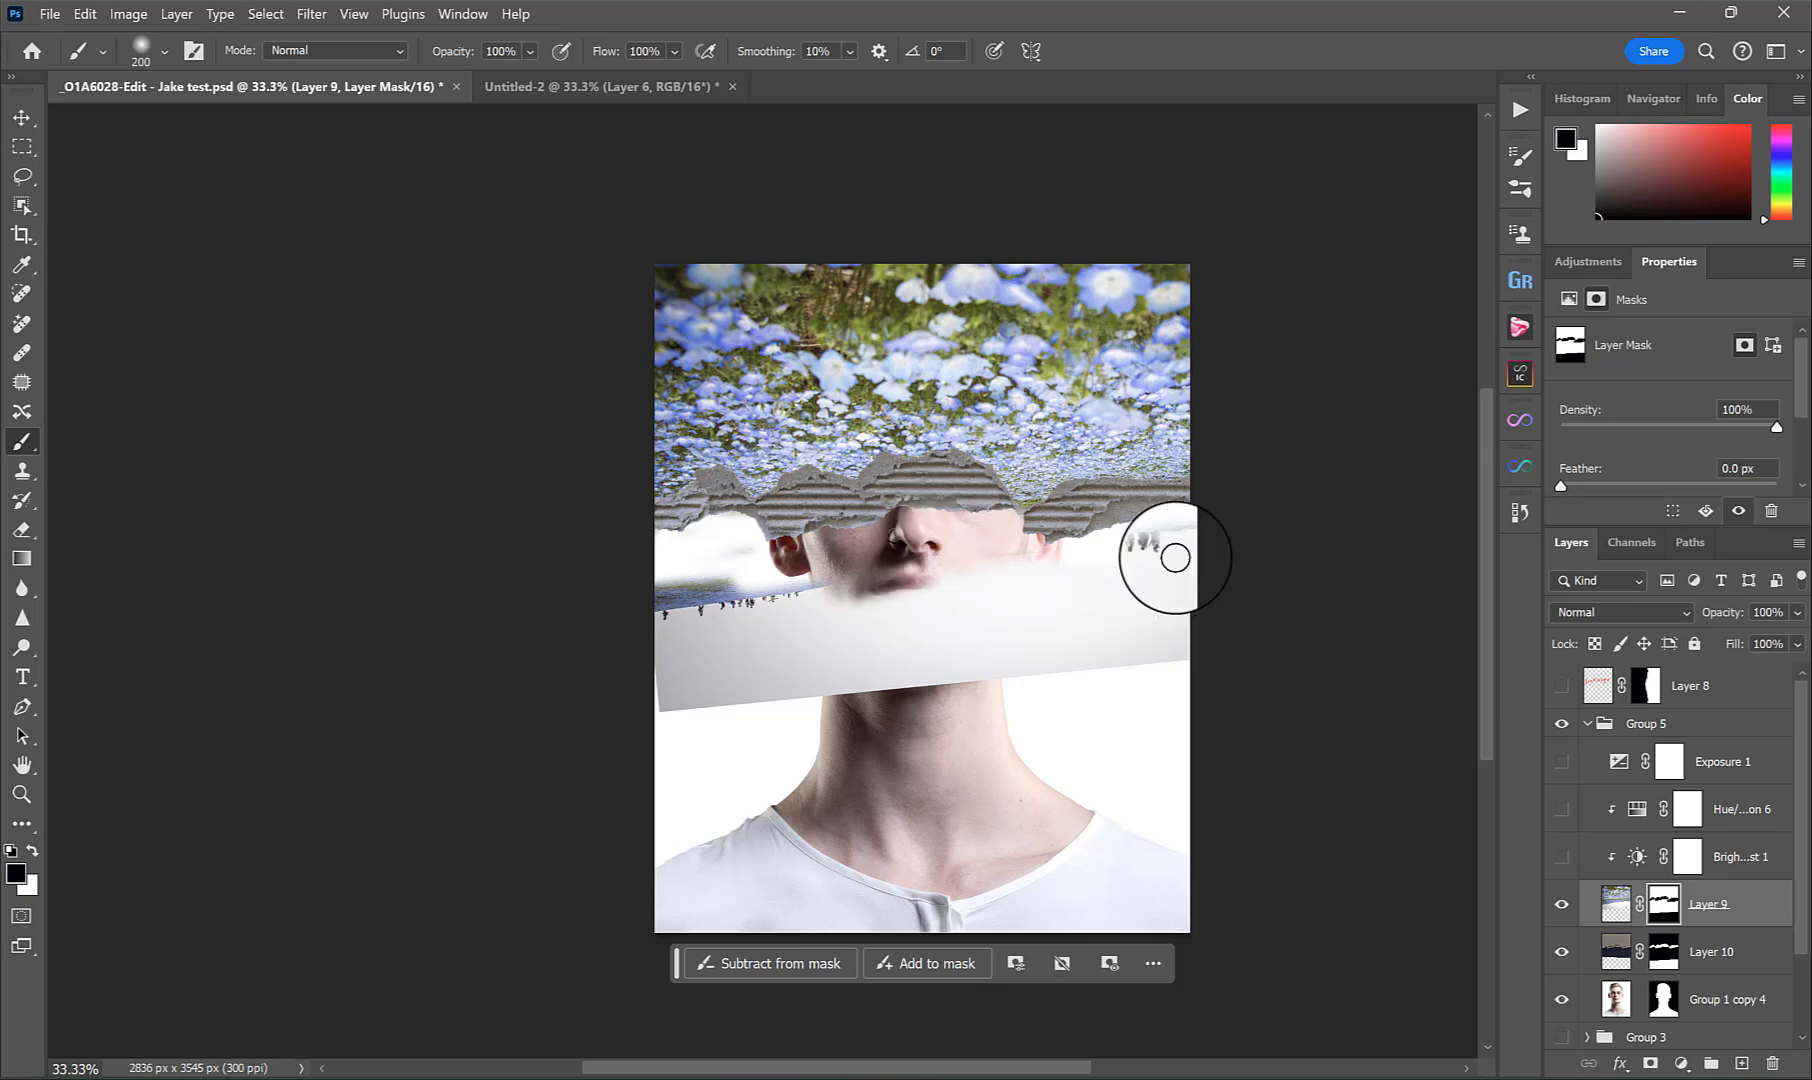
pyautogui.moveTo(1175, 557)
pyautogui.mouseDown()
pyautogui.moveTo(821, 589)
pyautogui.moveTo(599, 578)
pyautogui.mouseUp()
pyautogui.moveTo(655, 661); pyautogui.dragTo(894, 647)
pyautogui.press(']')
pyautogui.press(']')
pyautogui.press(']')
pyautogui.press(']')
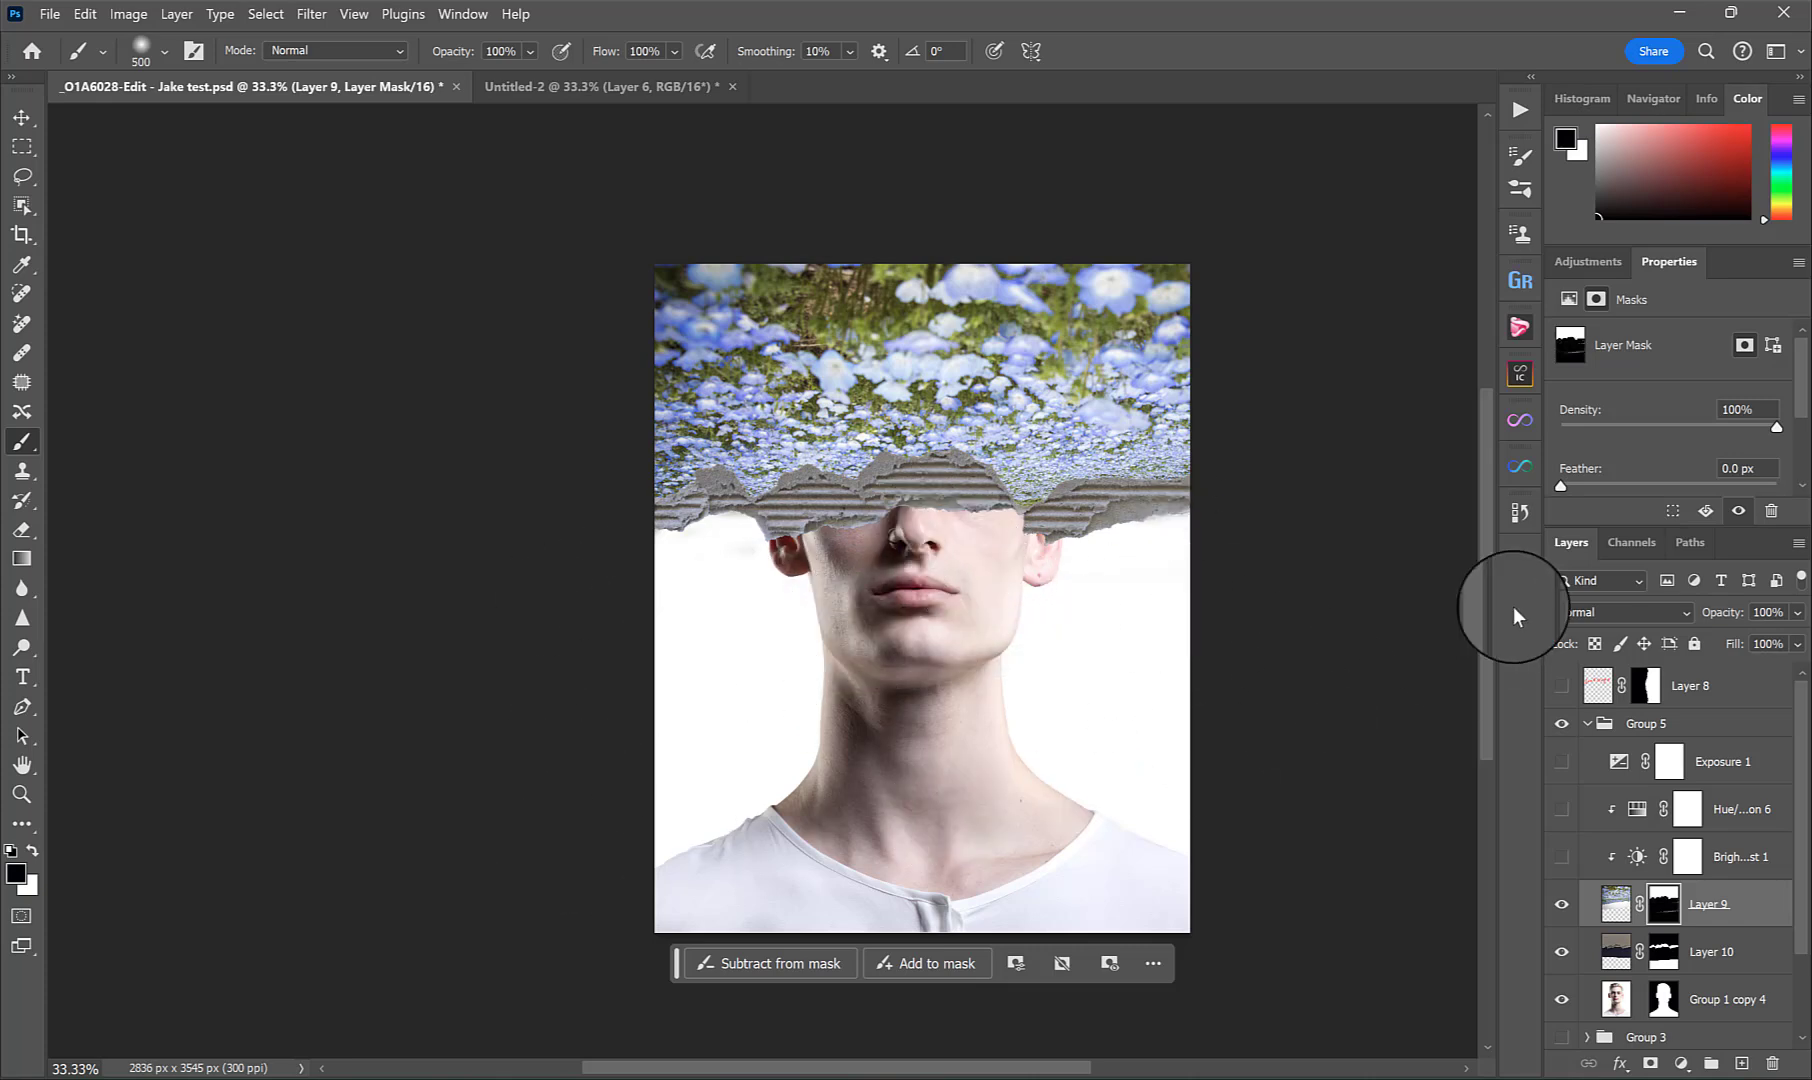
pyautogui.click(1587, 724)
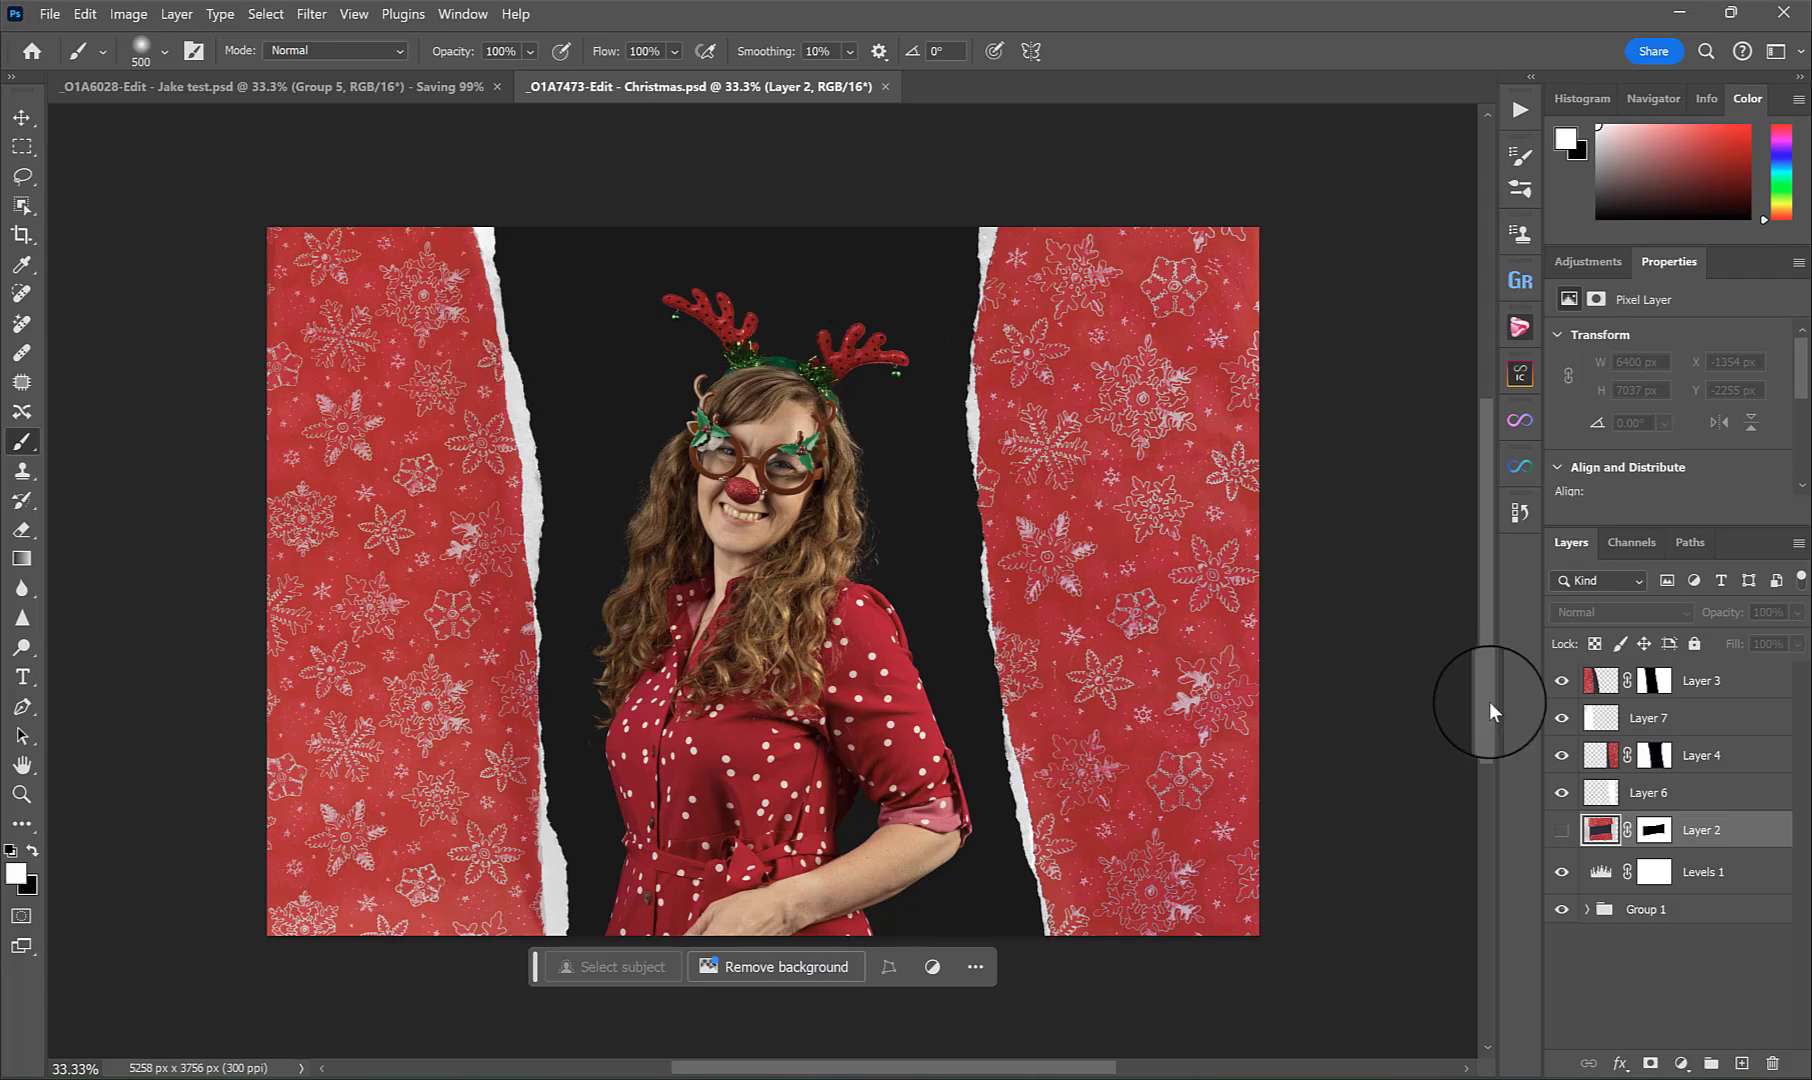
# Switch to Lightroom Classic, find the red snowflake wrapping-paper photo _MGL6371.CR3 and open it in Photoshop for editing.
pyautogui.click(1188, 1076)
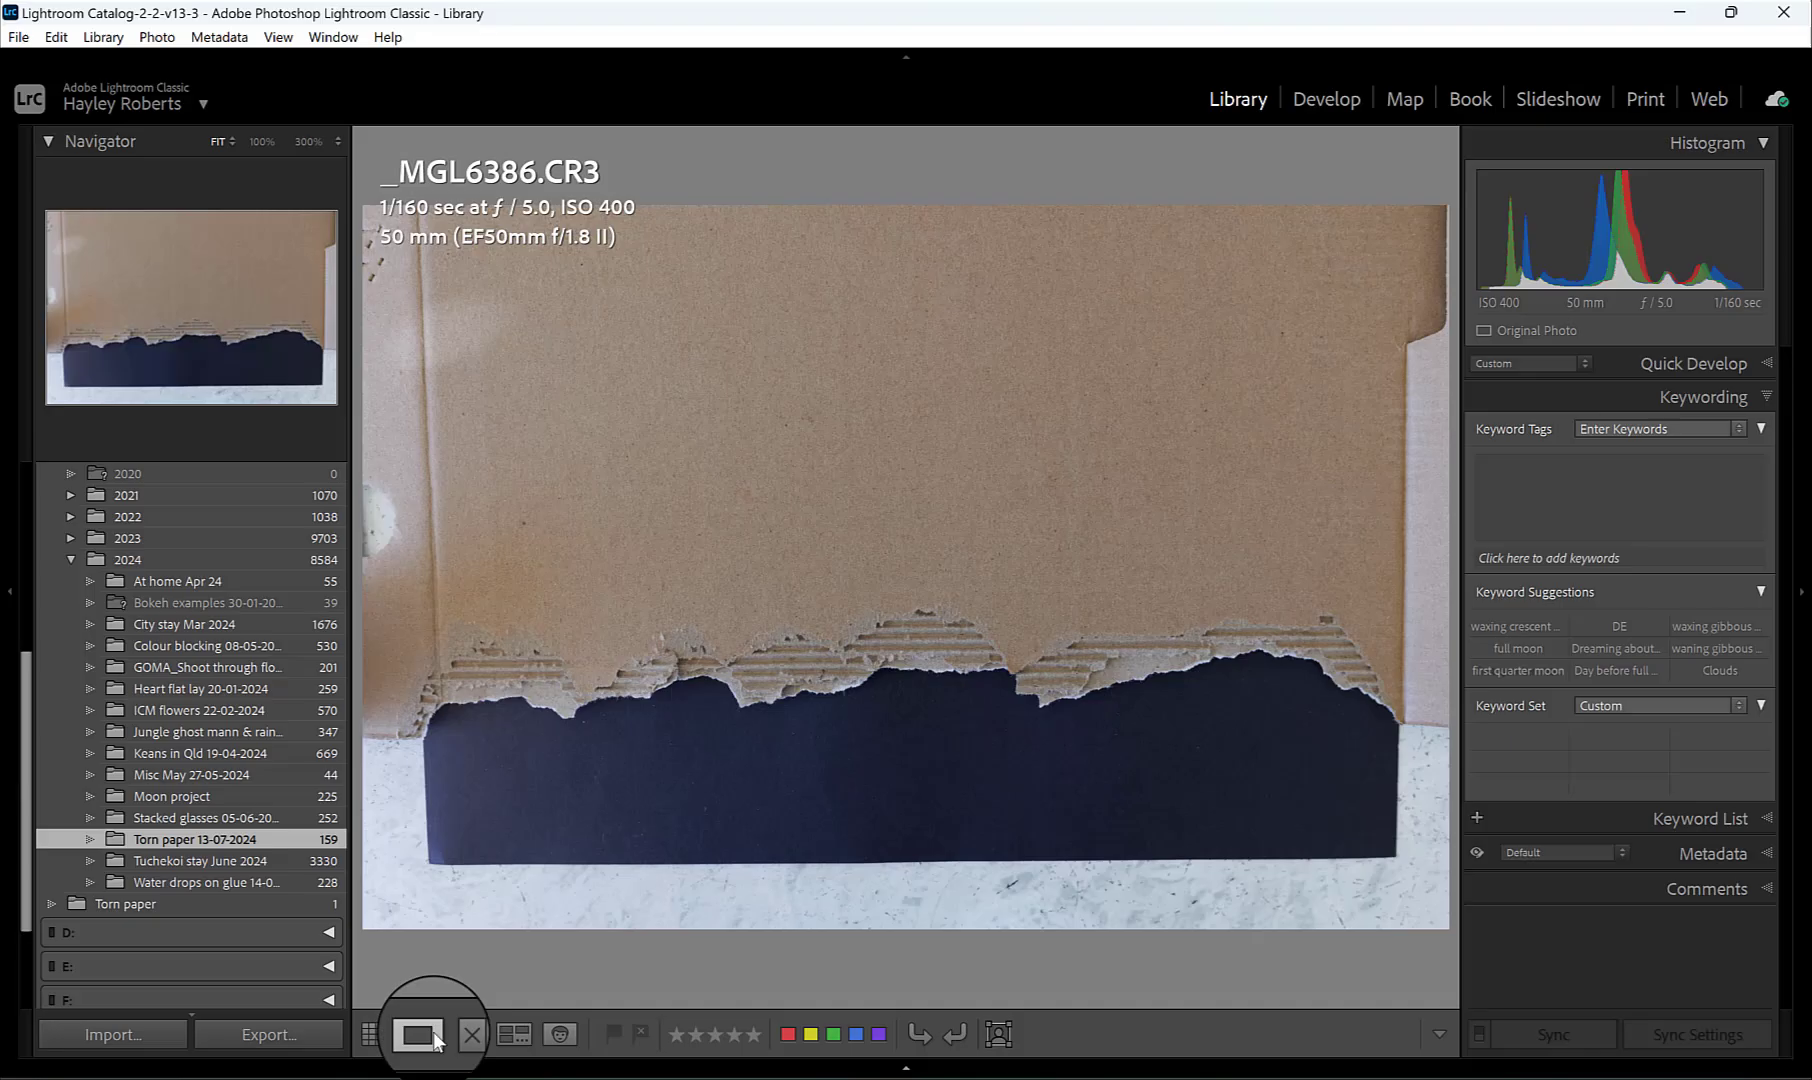
pyautogui.click(378, 1034)
pyautogui.scroll(5, 965, 503)
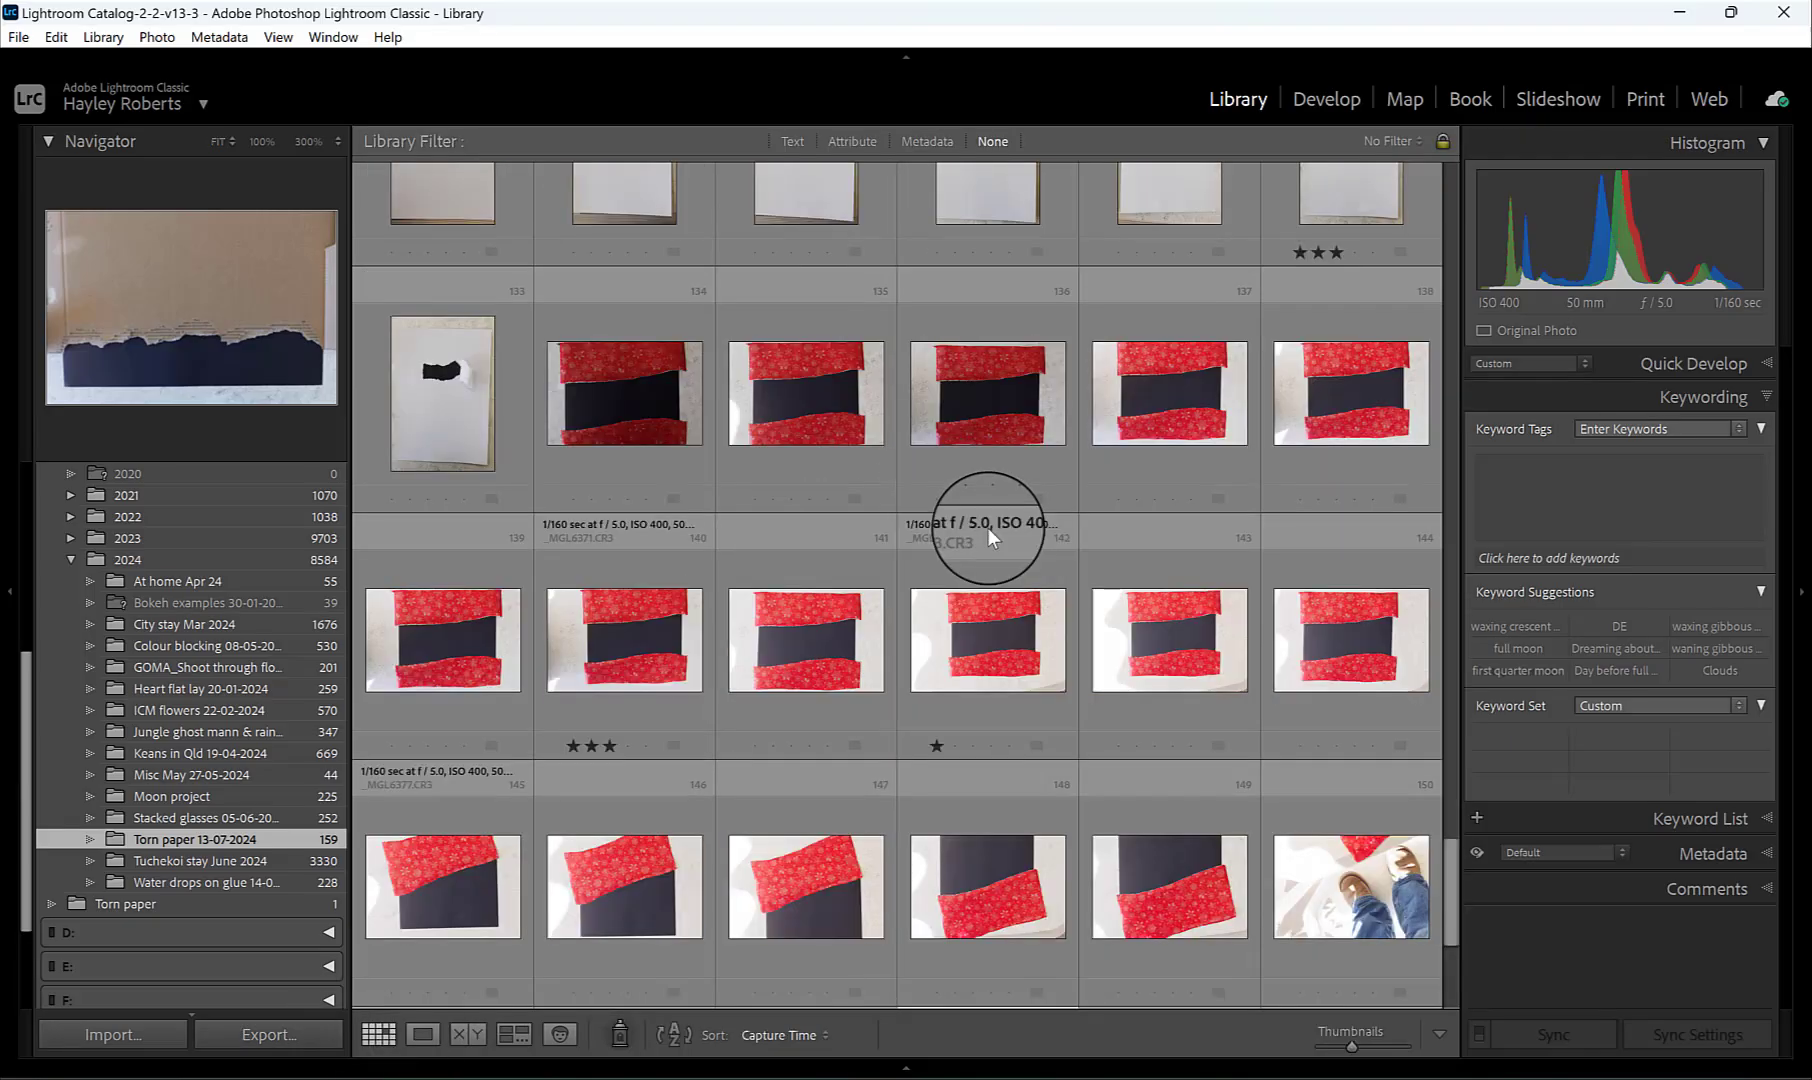
pyautogui.doubleClick(603, 645)
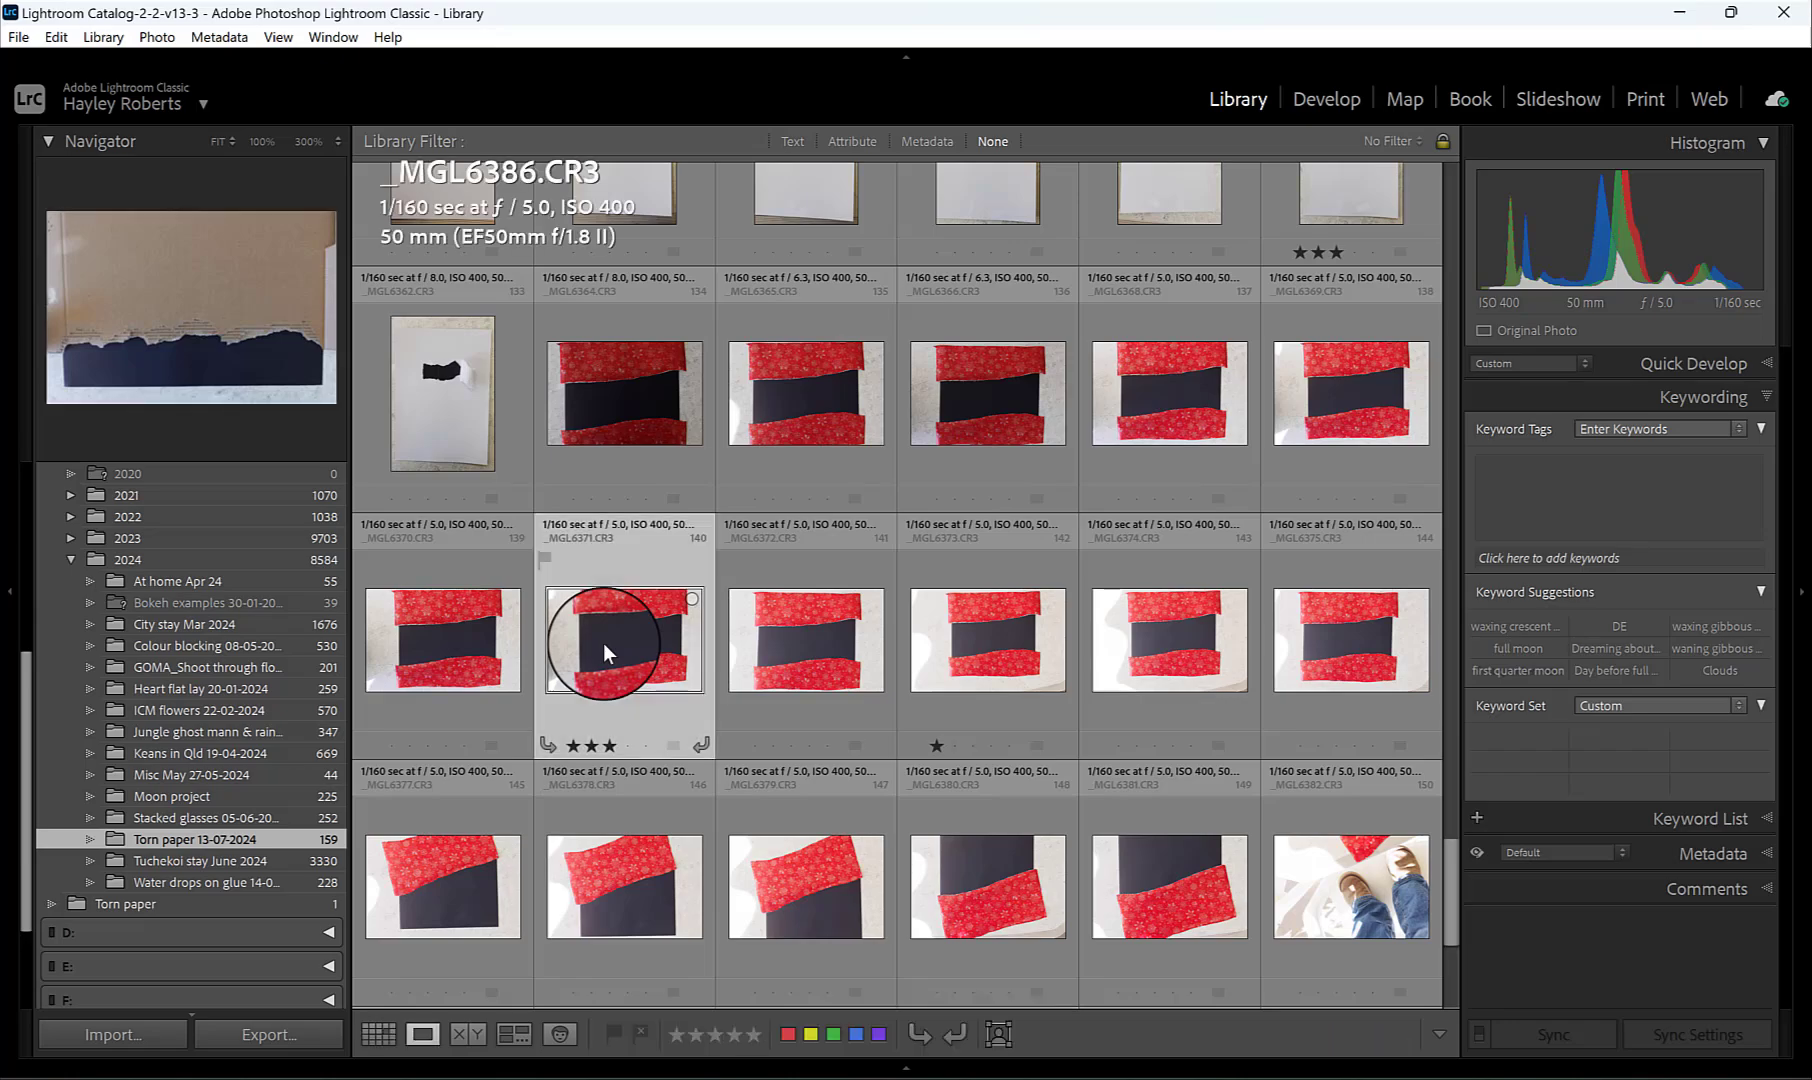
pyautogui.click(155, 33)
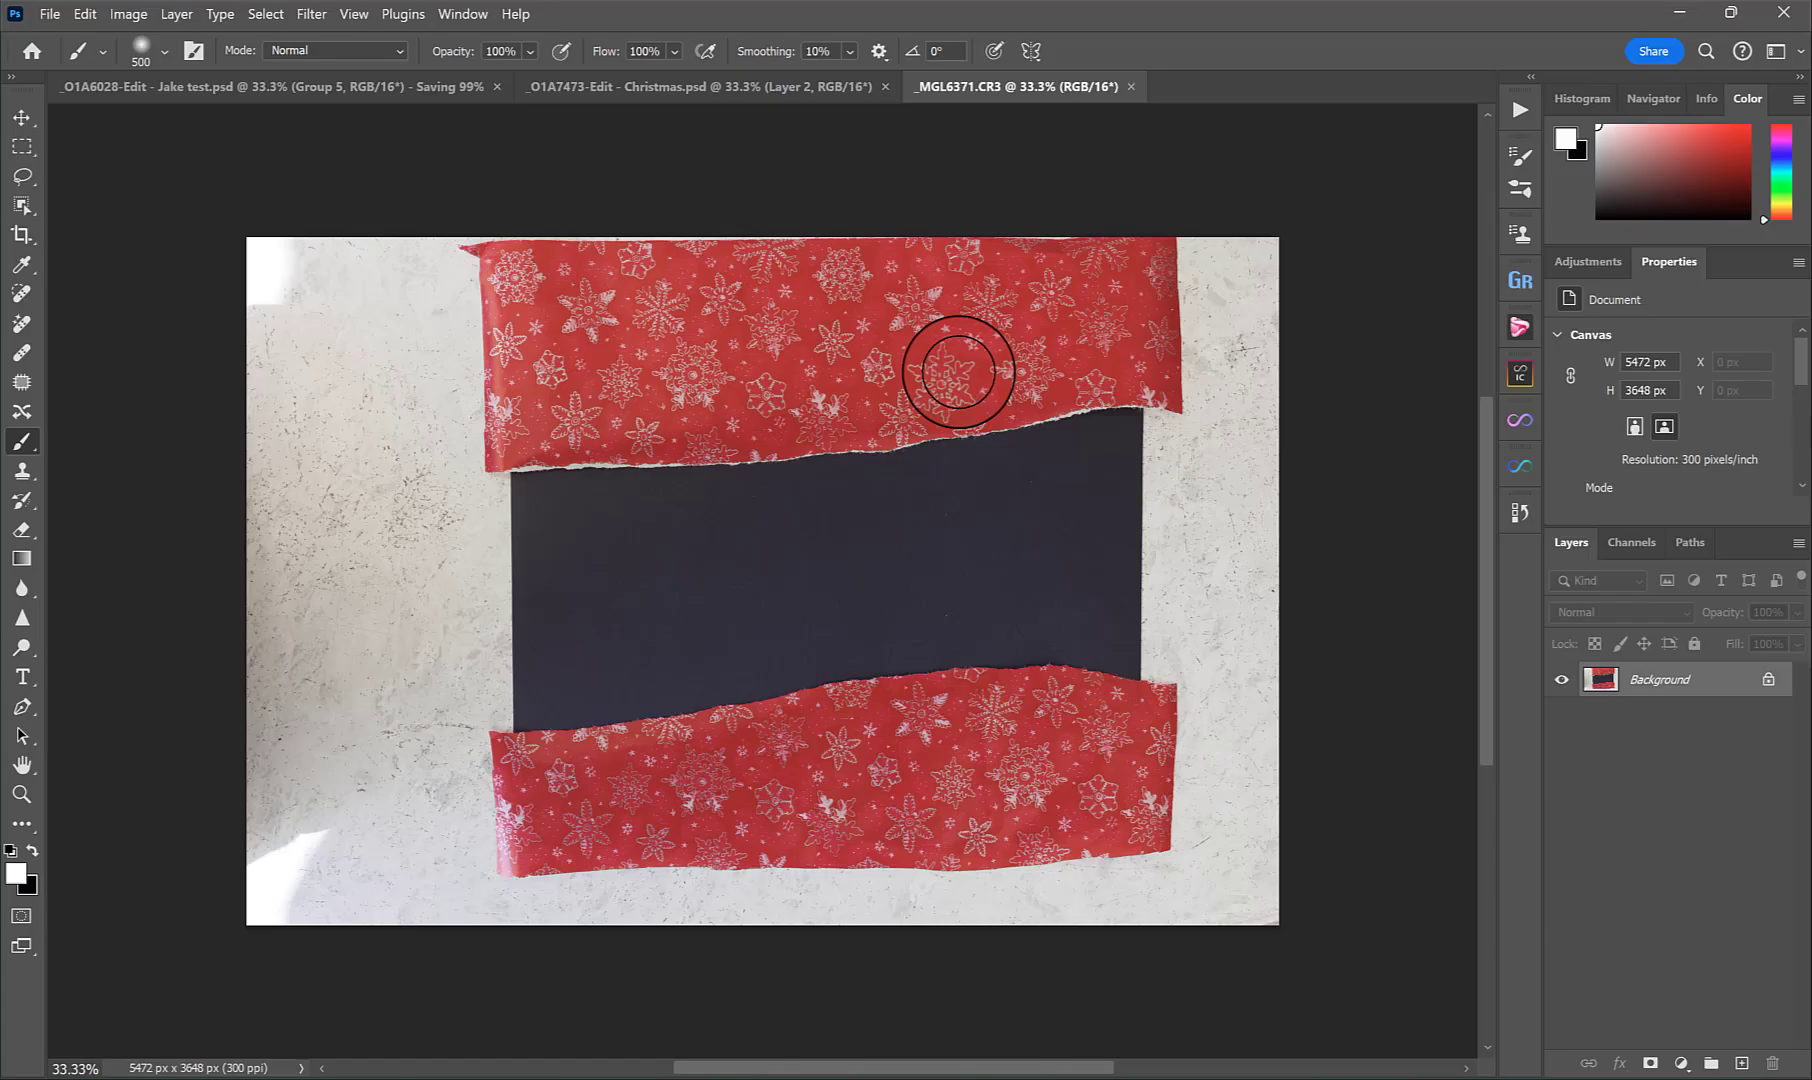
# Select the upper red paper strip with Object Selection, copy it onto its own layer, and hide the Background layer.
pyautogui.press('w')
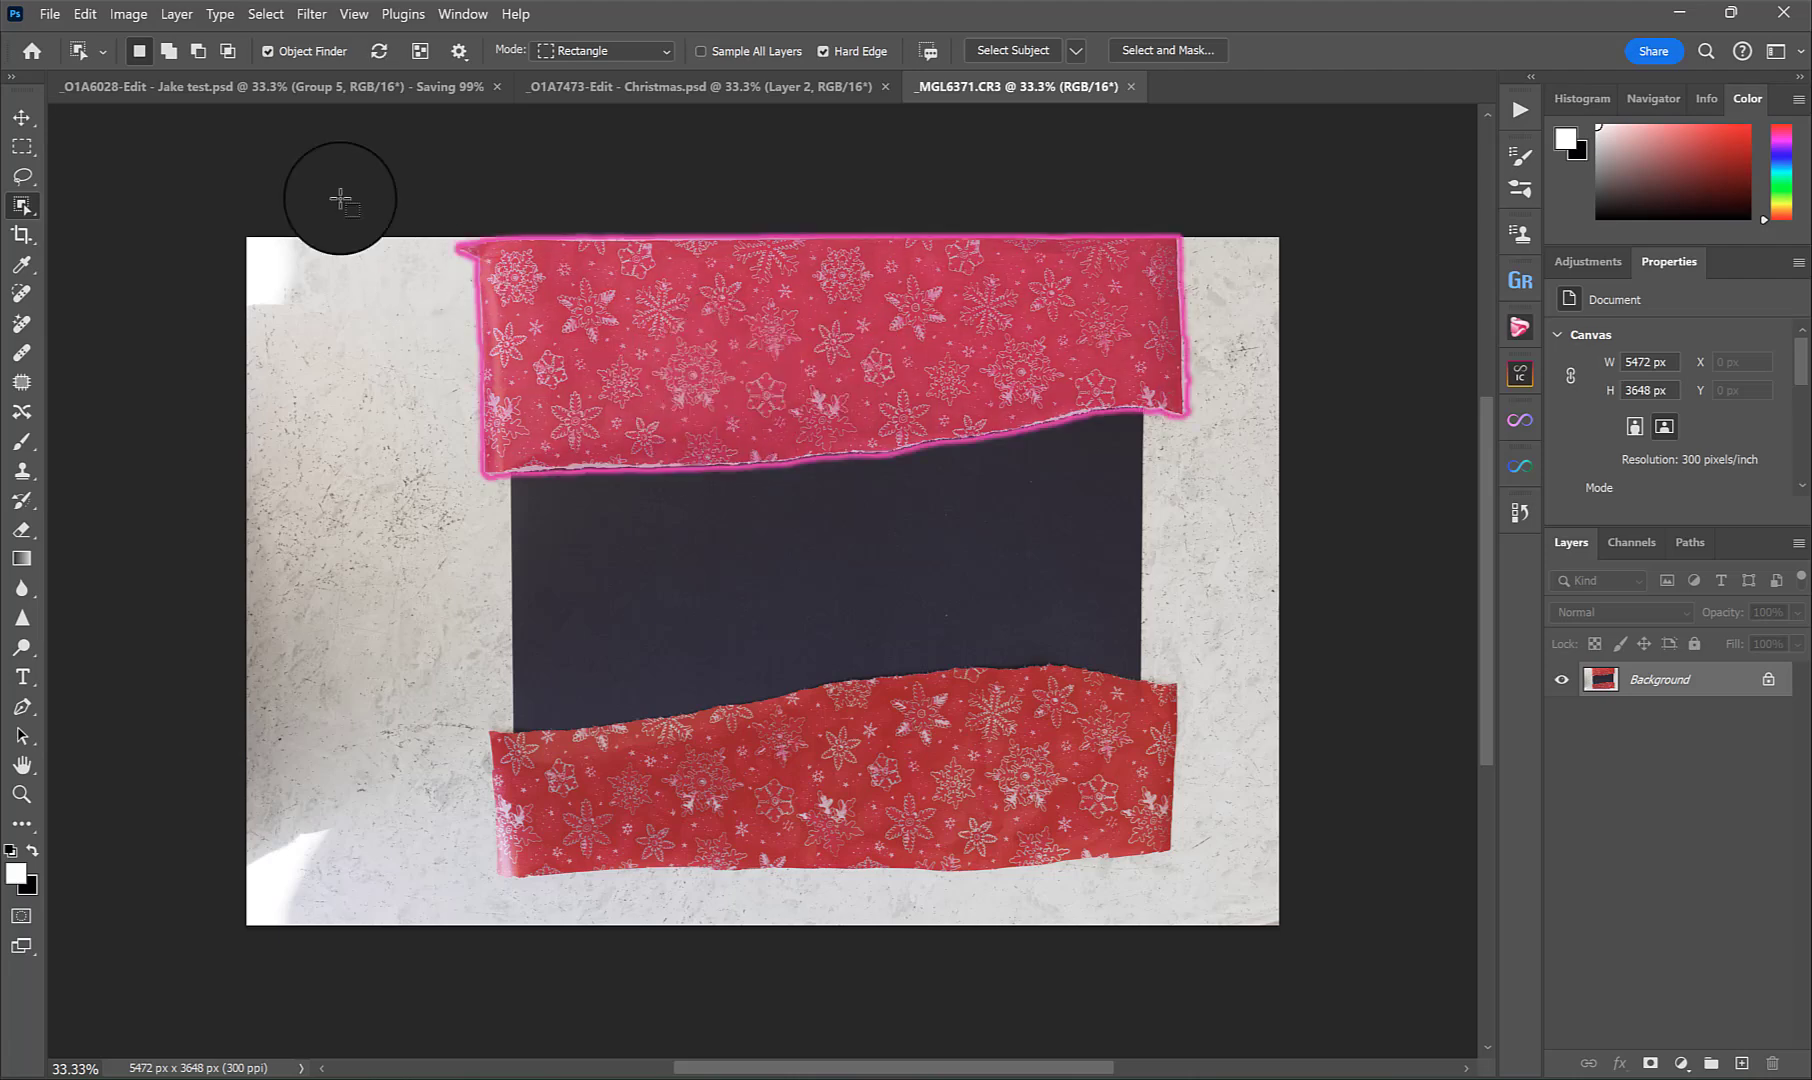
pyautogui.click(733, 345)
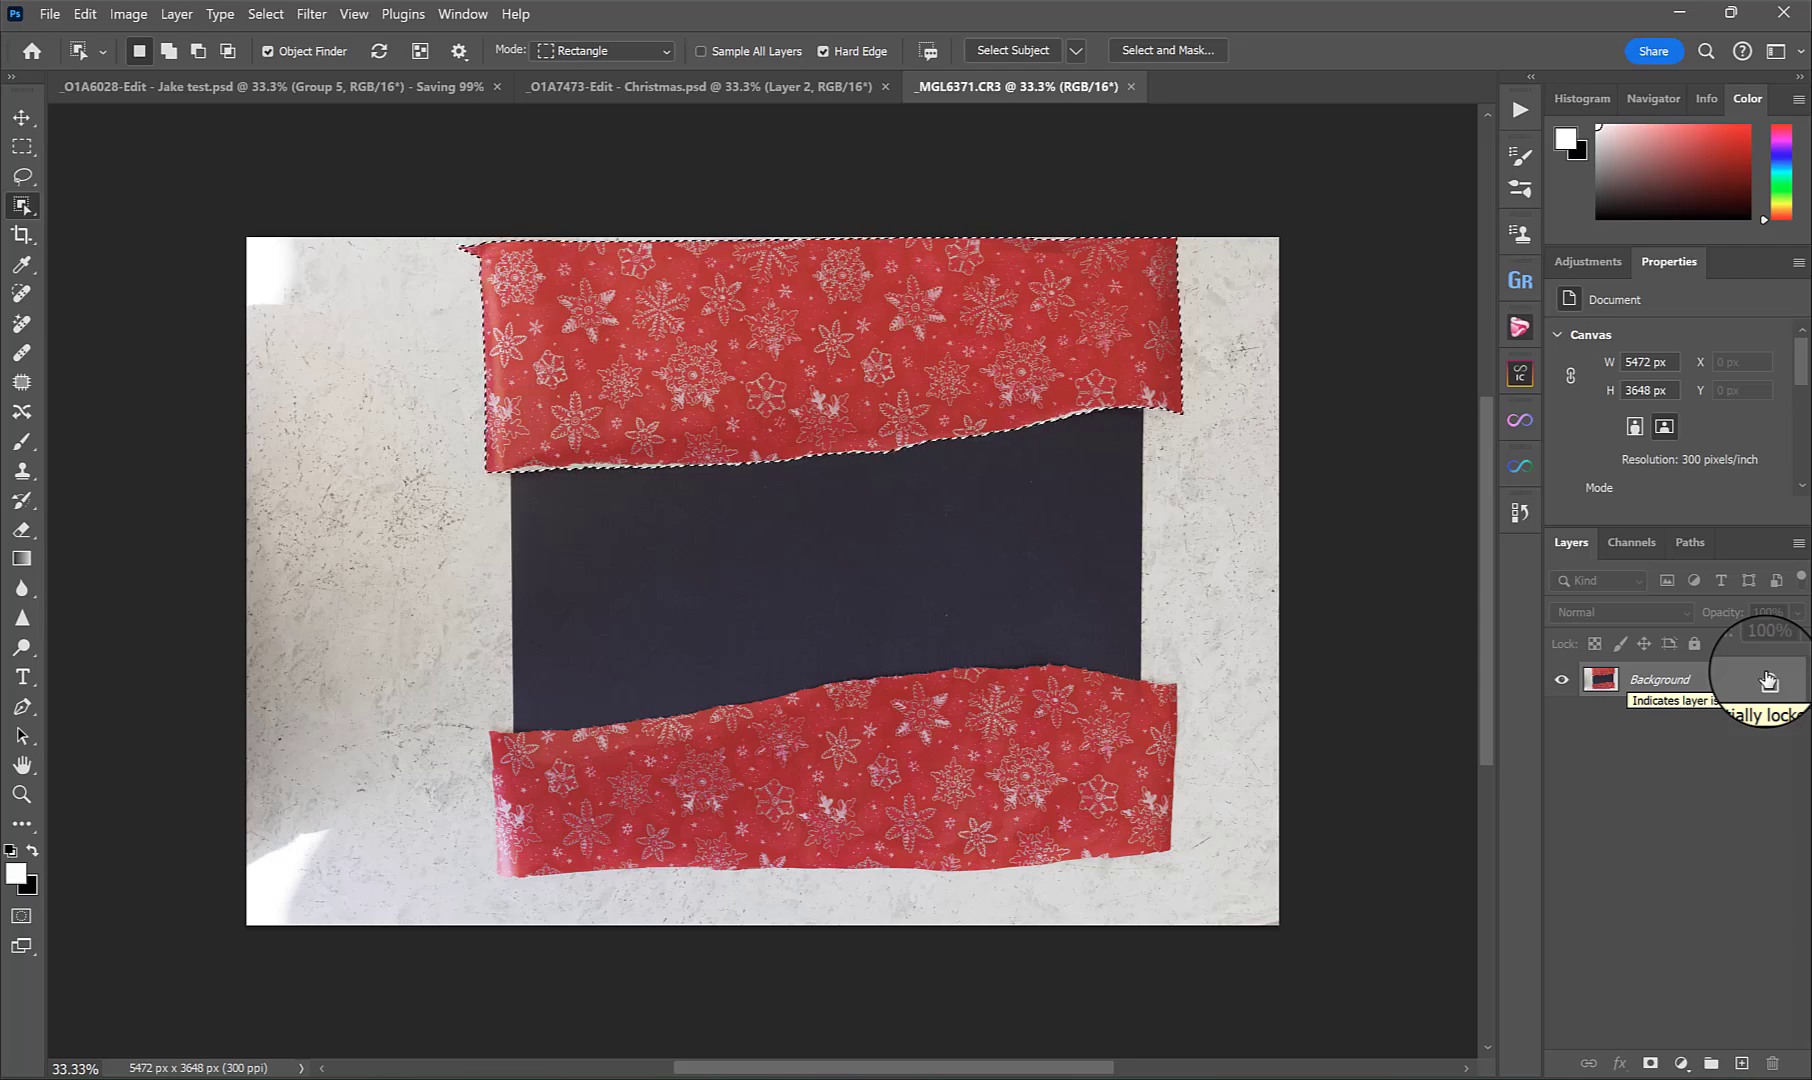
pyautogui.hotkey('ctrl', 'j')
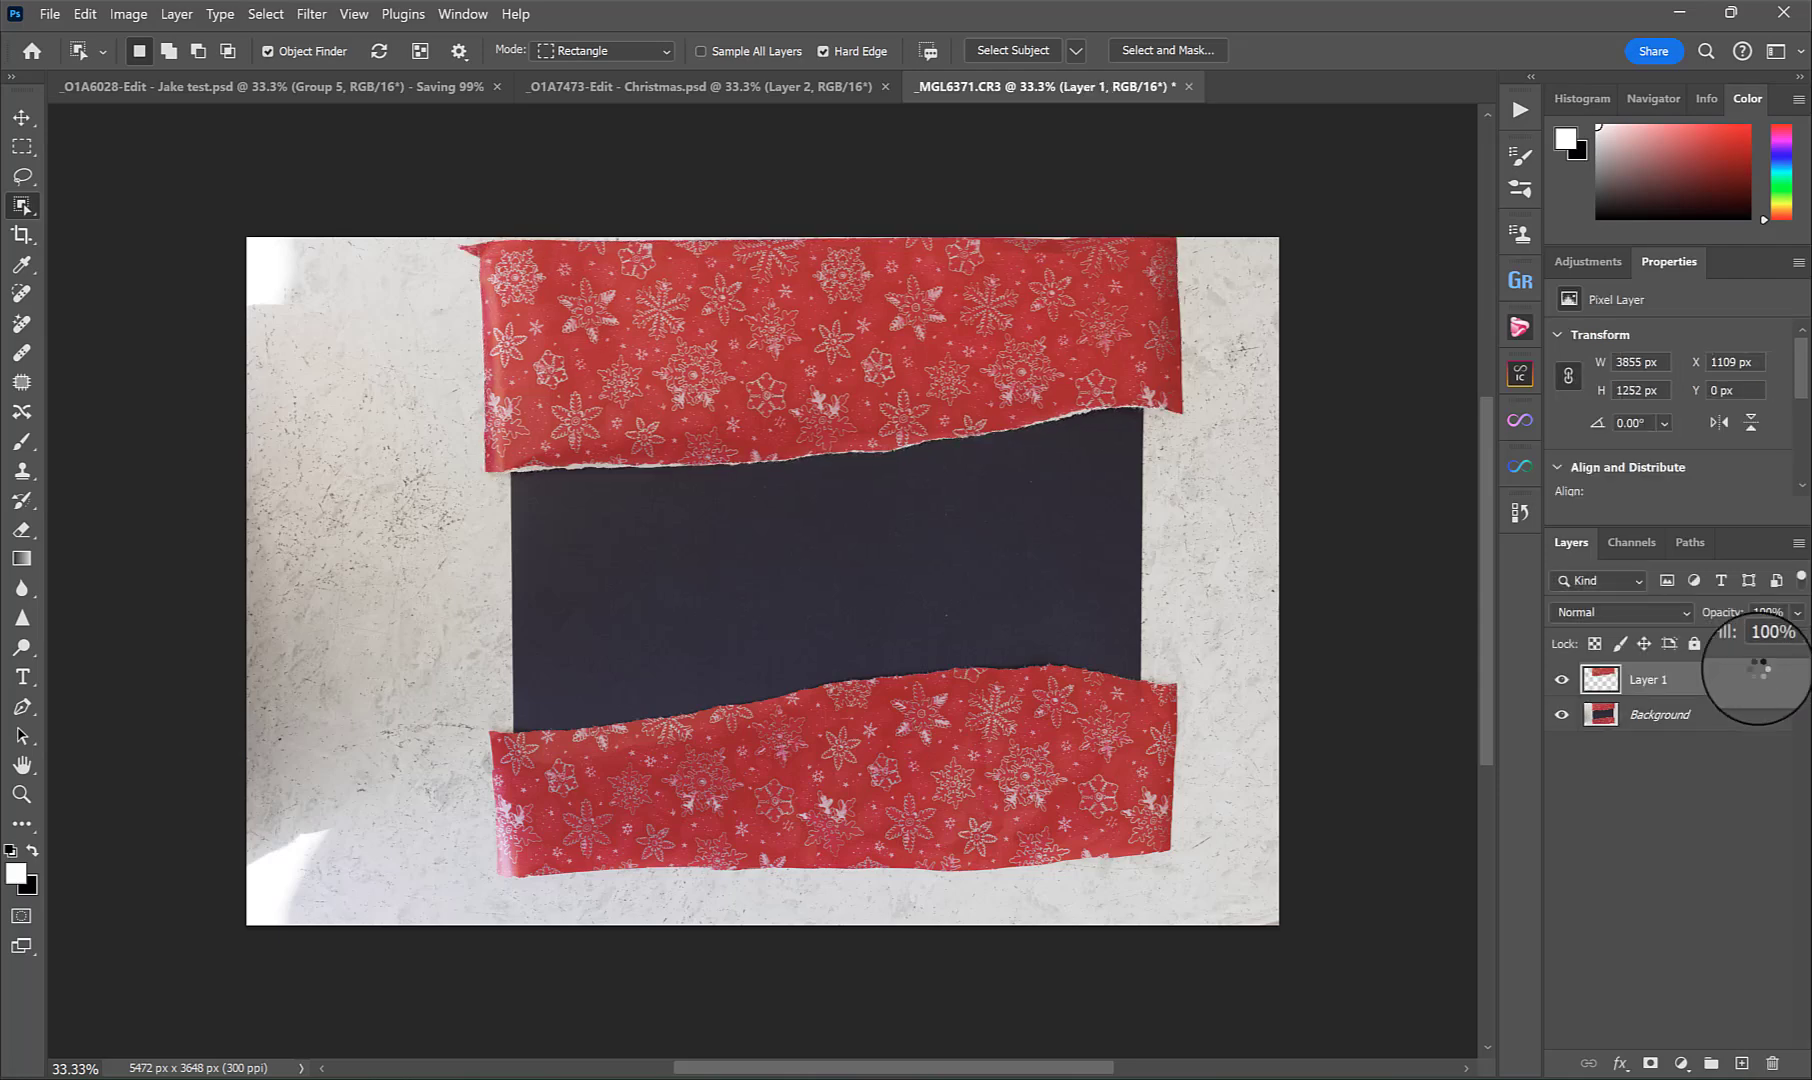
pyautogui.click(1562, 716)
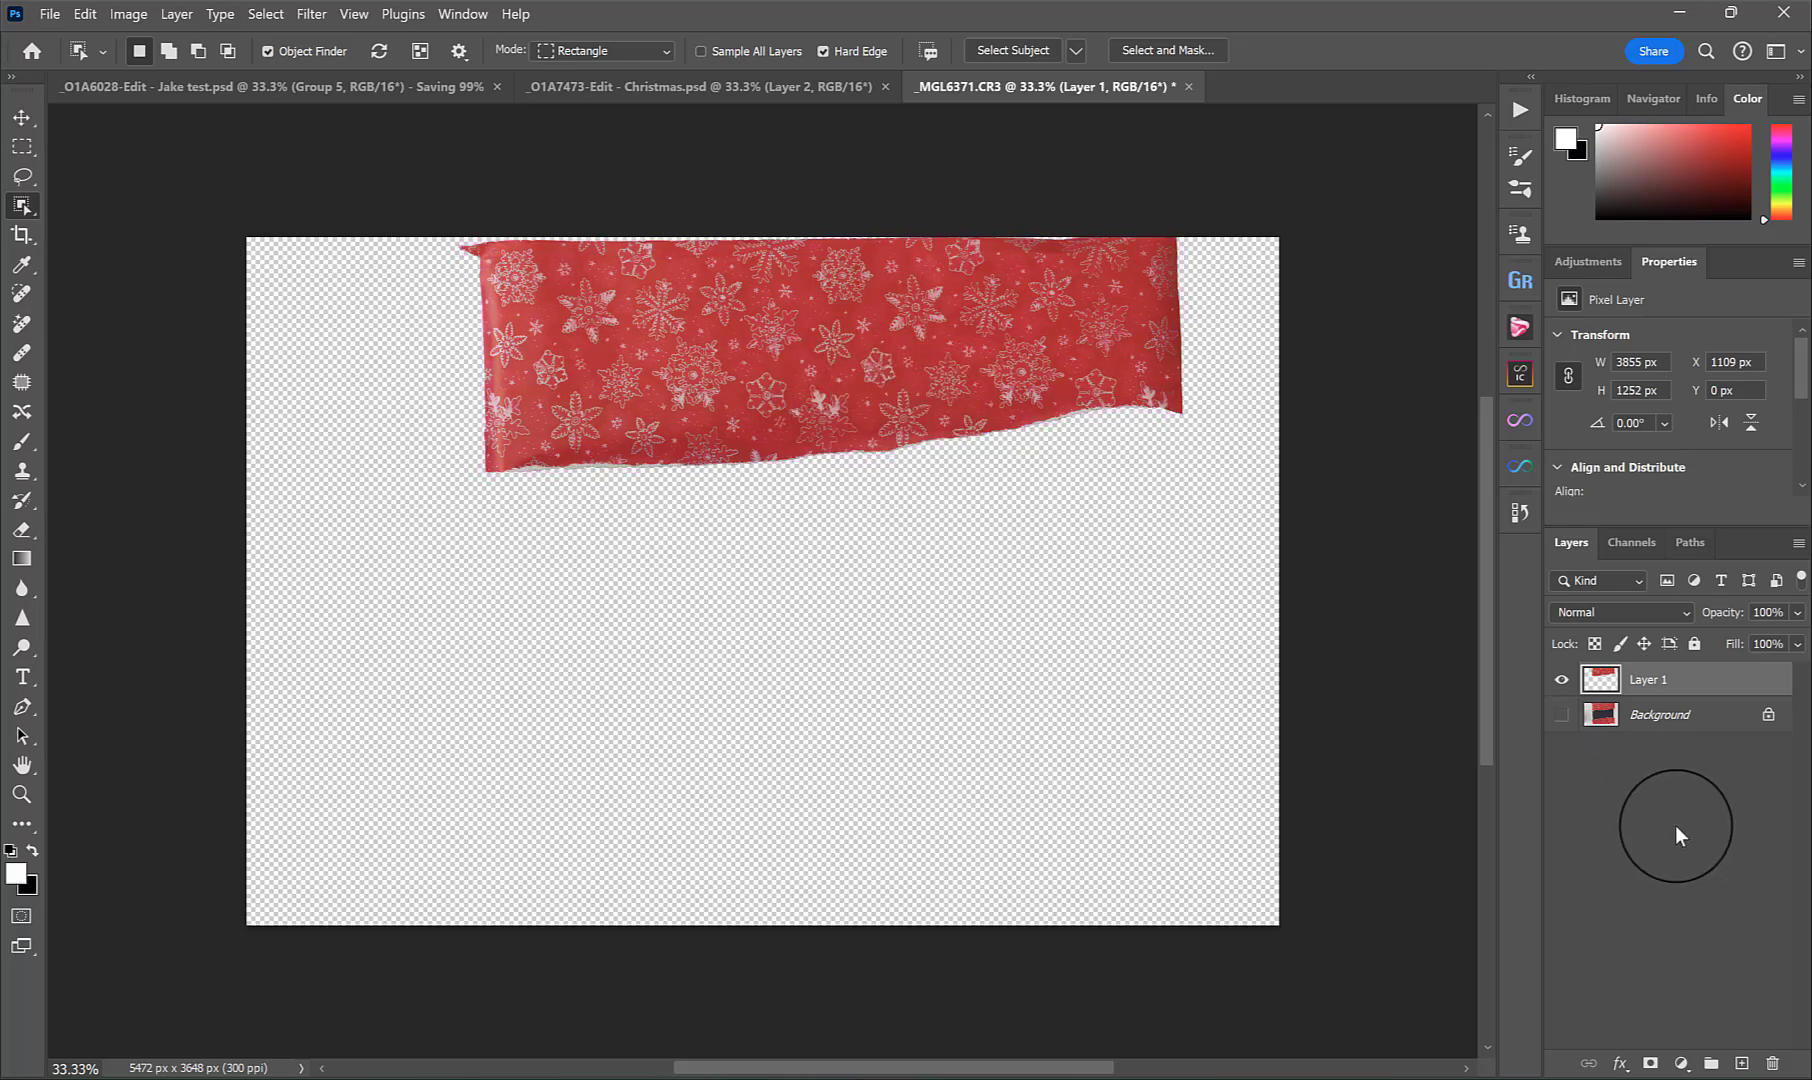
# Copy the lower red paper strip from the Background onto its own layer, leaving only the two cut-out strips visible.
pyautogui.click(1562, 680)
pyautogui.click(1562, 716)
pyautogui.click(1700, 716)
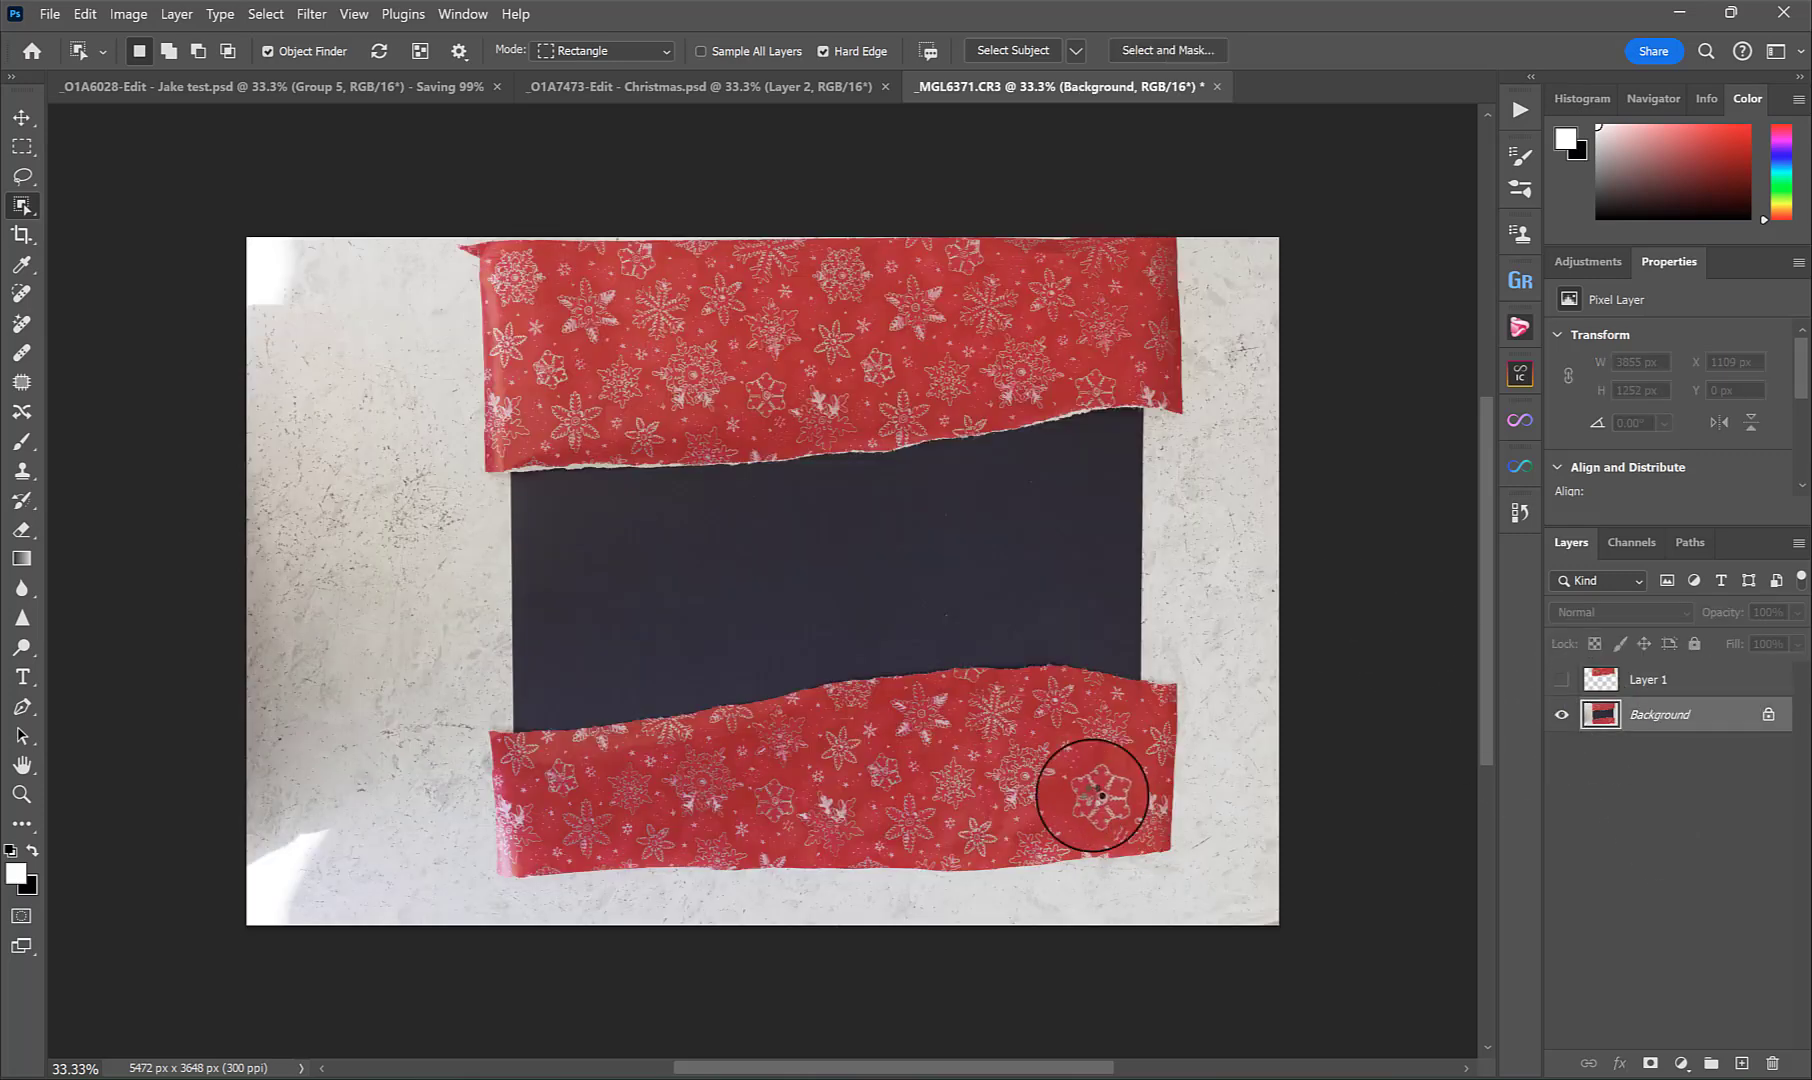
pyautogui.click(985, 742)
pyautogui.hotkey('ctrl', 'j')
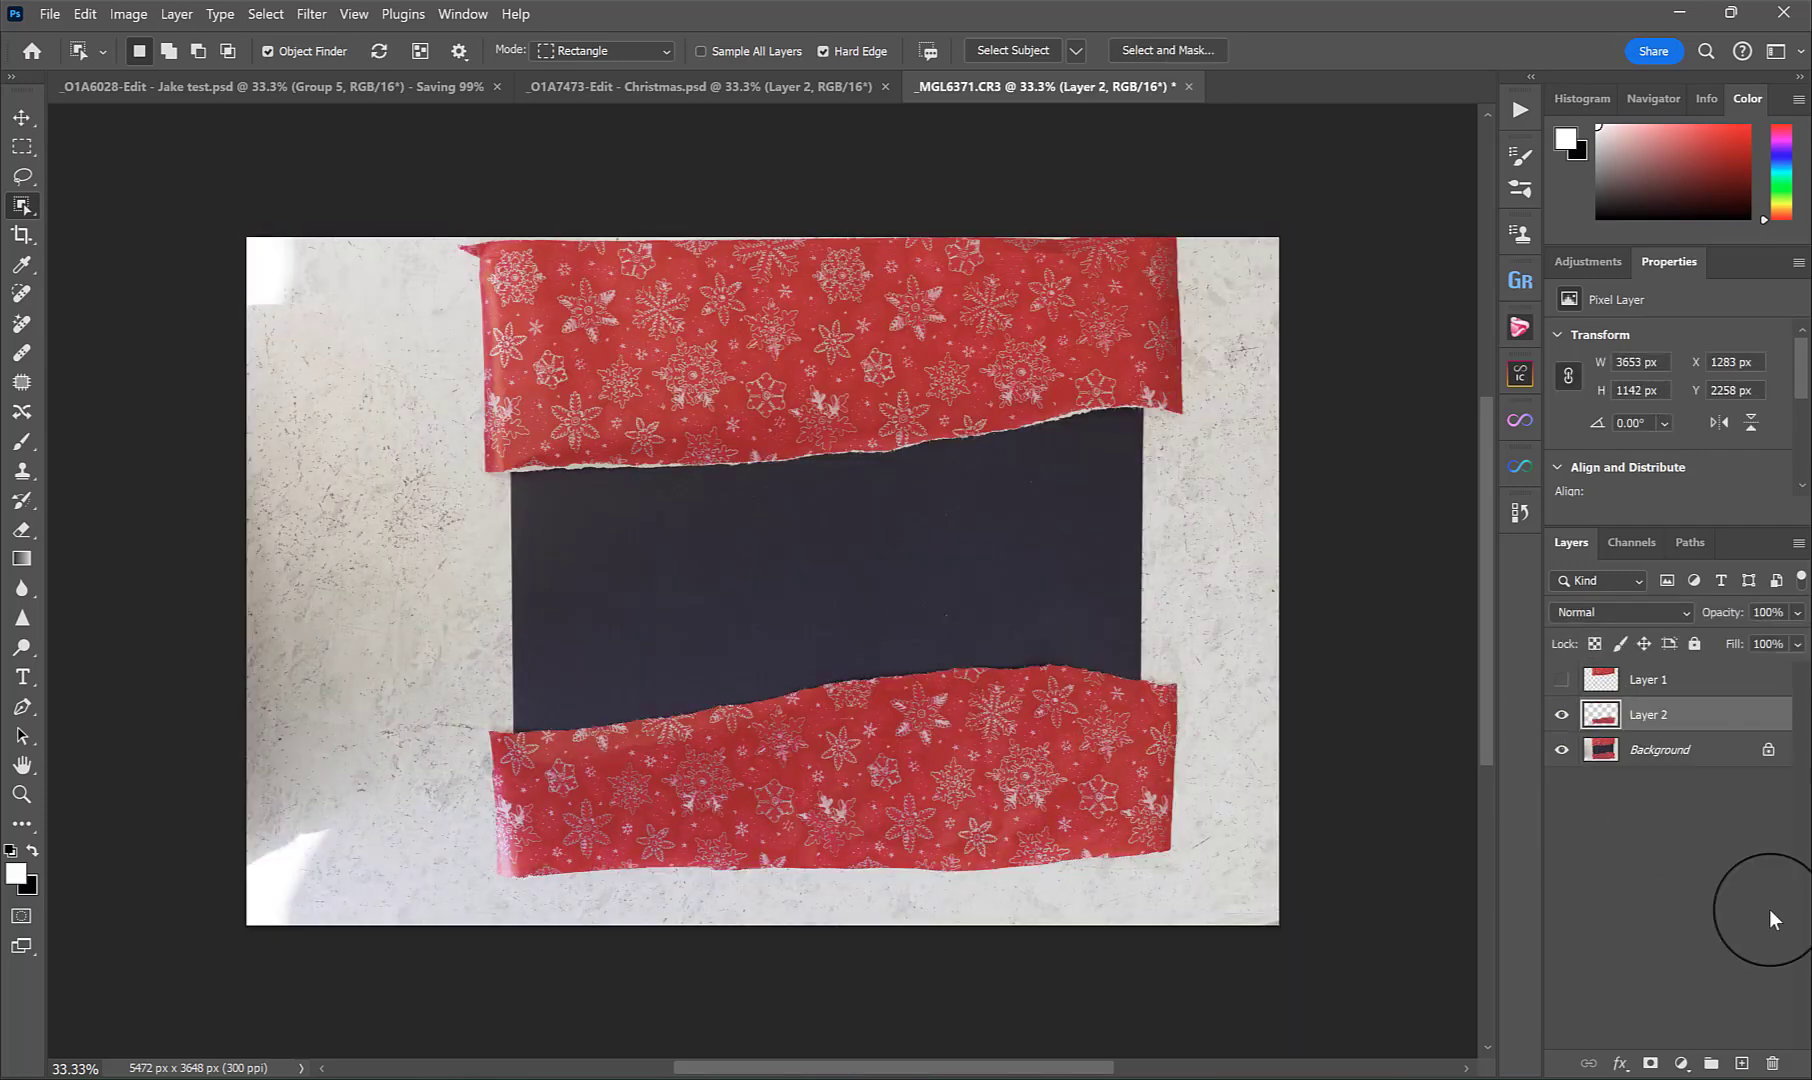
pyautogui.click(1562, 749)
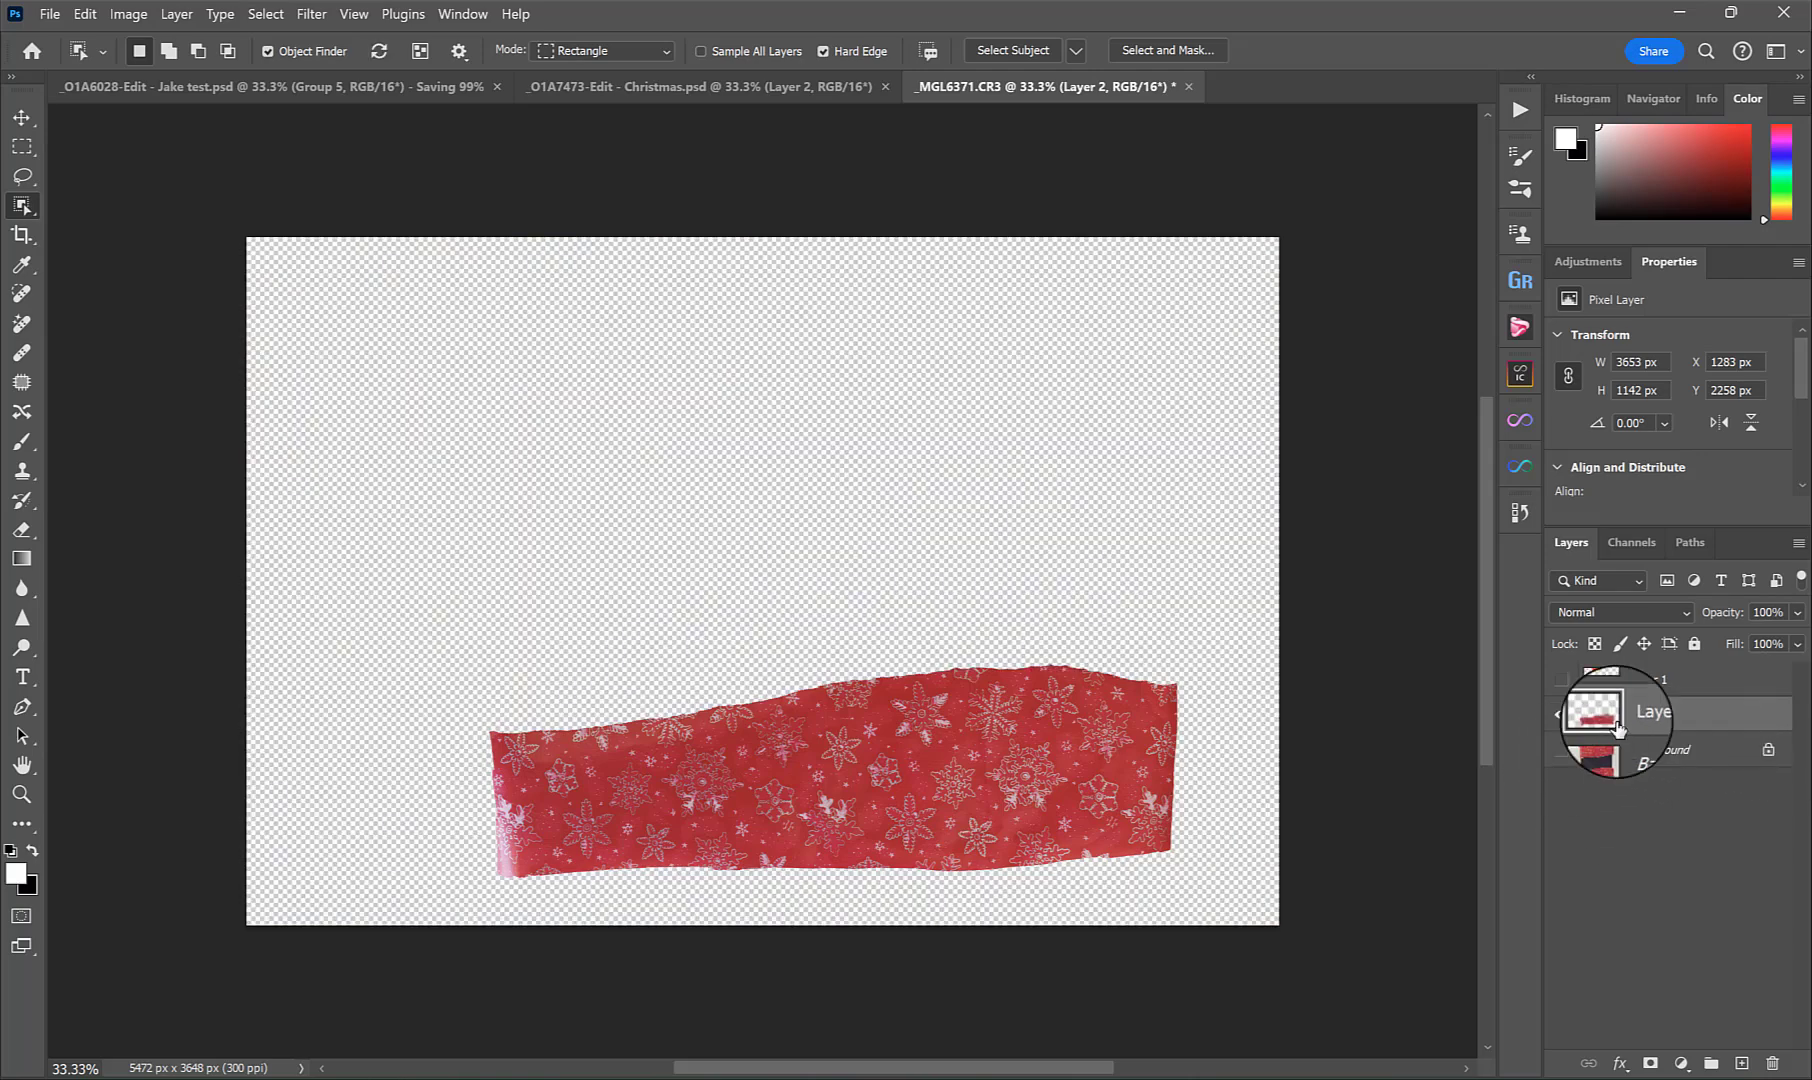
pyautogui.click(1562, 680)
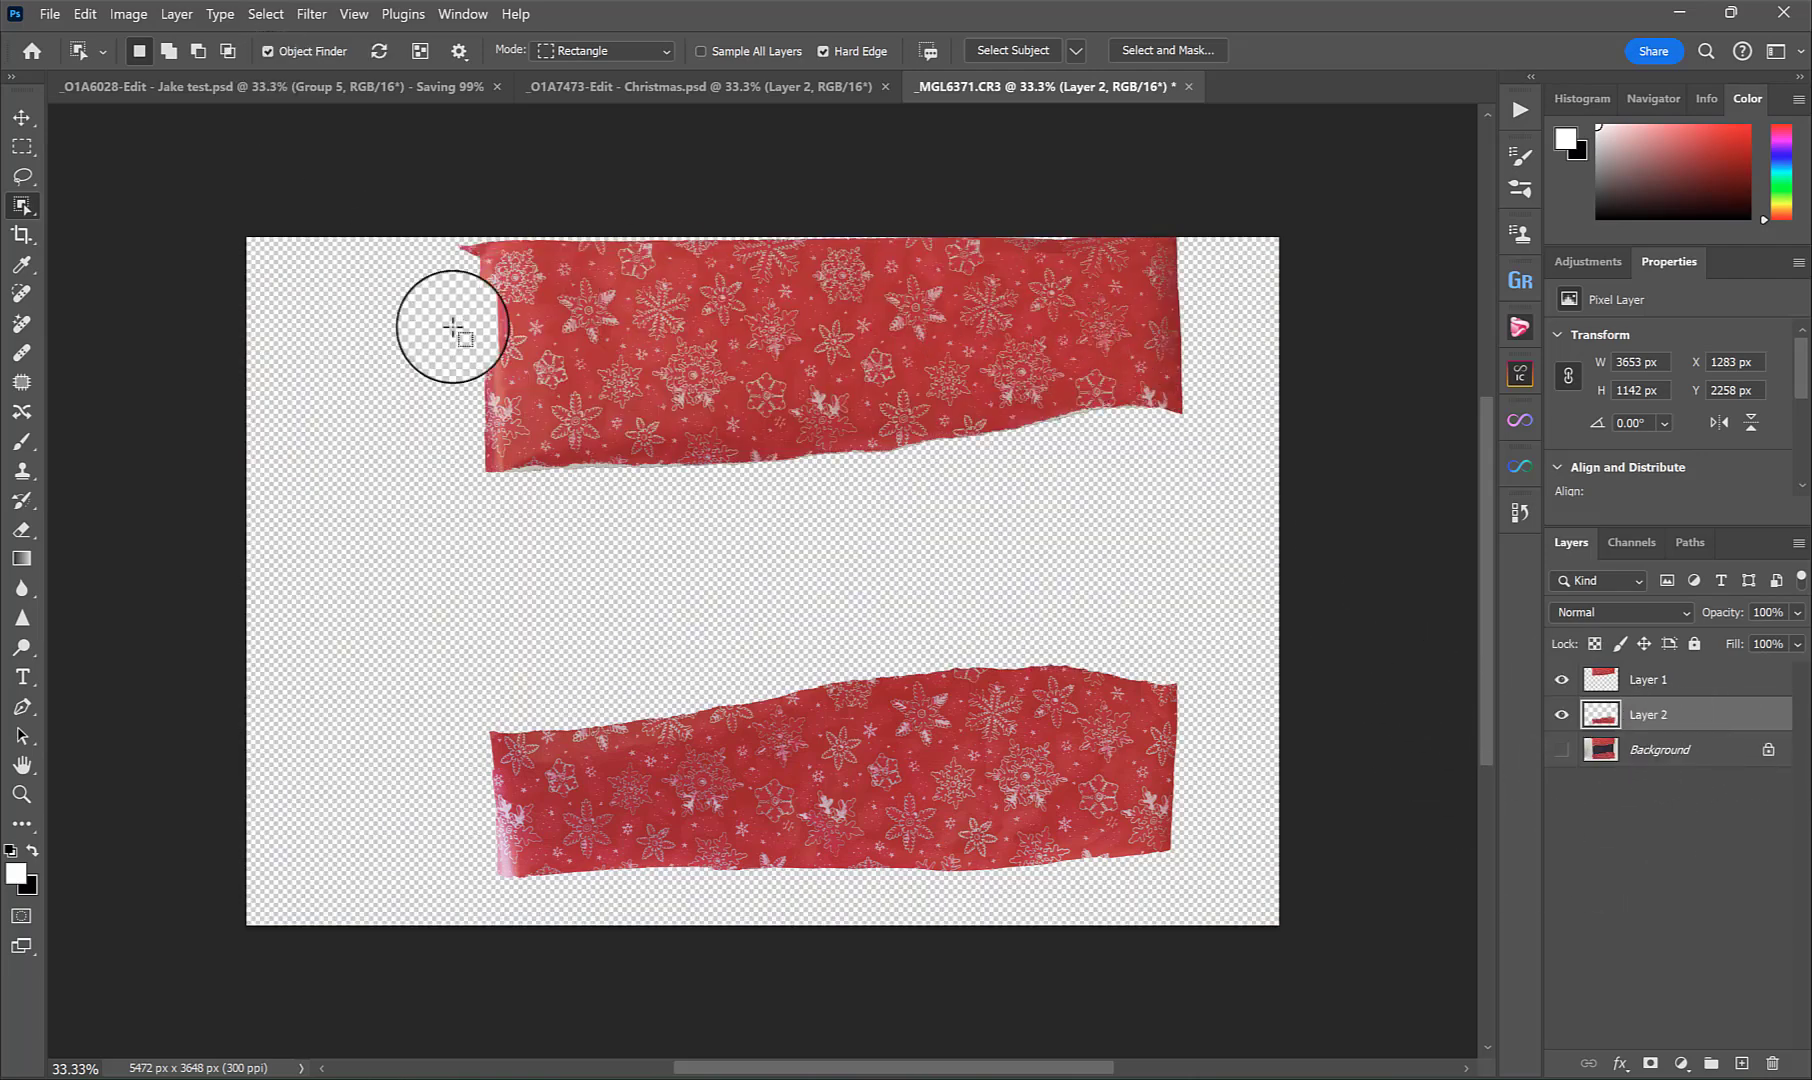
# Examine the torn edges of both cut-out paper strips up close.
pyautogui.press('z')
pyautogui.click(700, 473)
pyautogui.click(700, 473)
pyautogui.click(700, 473)
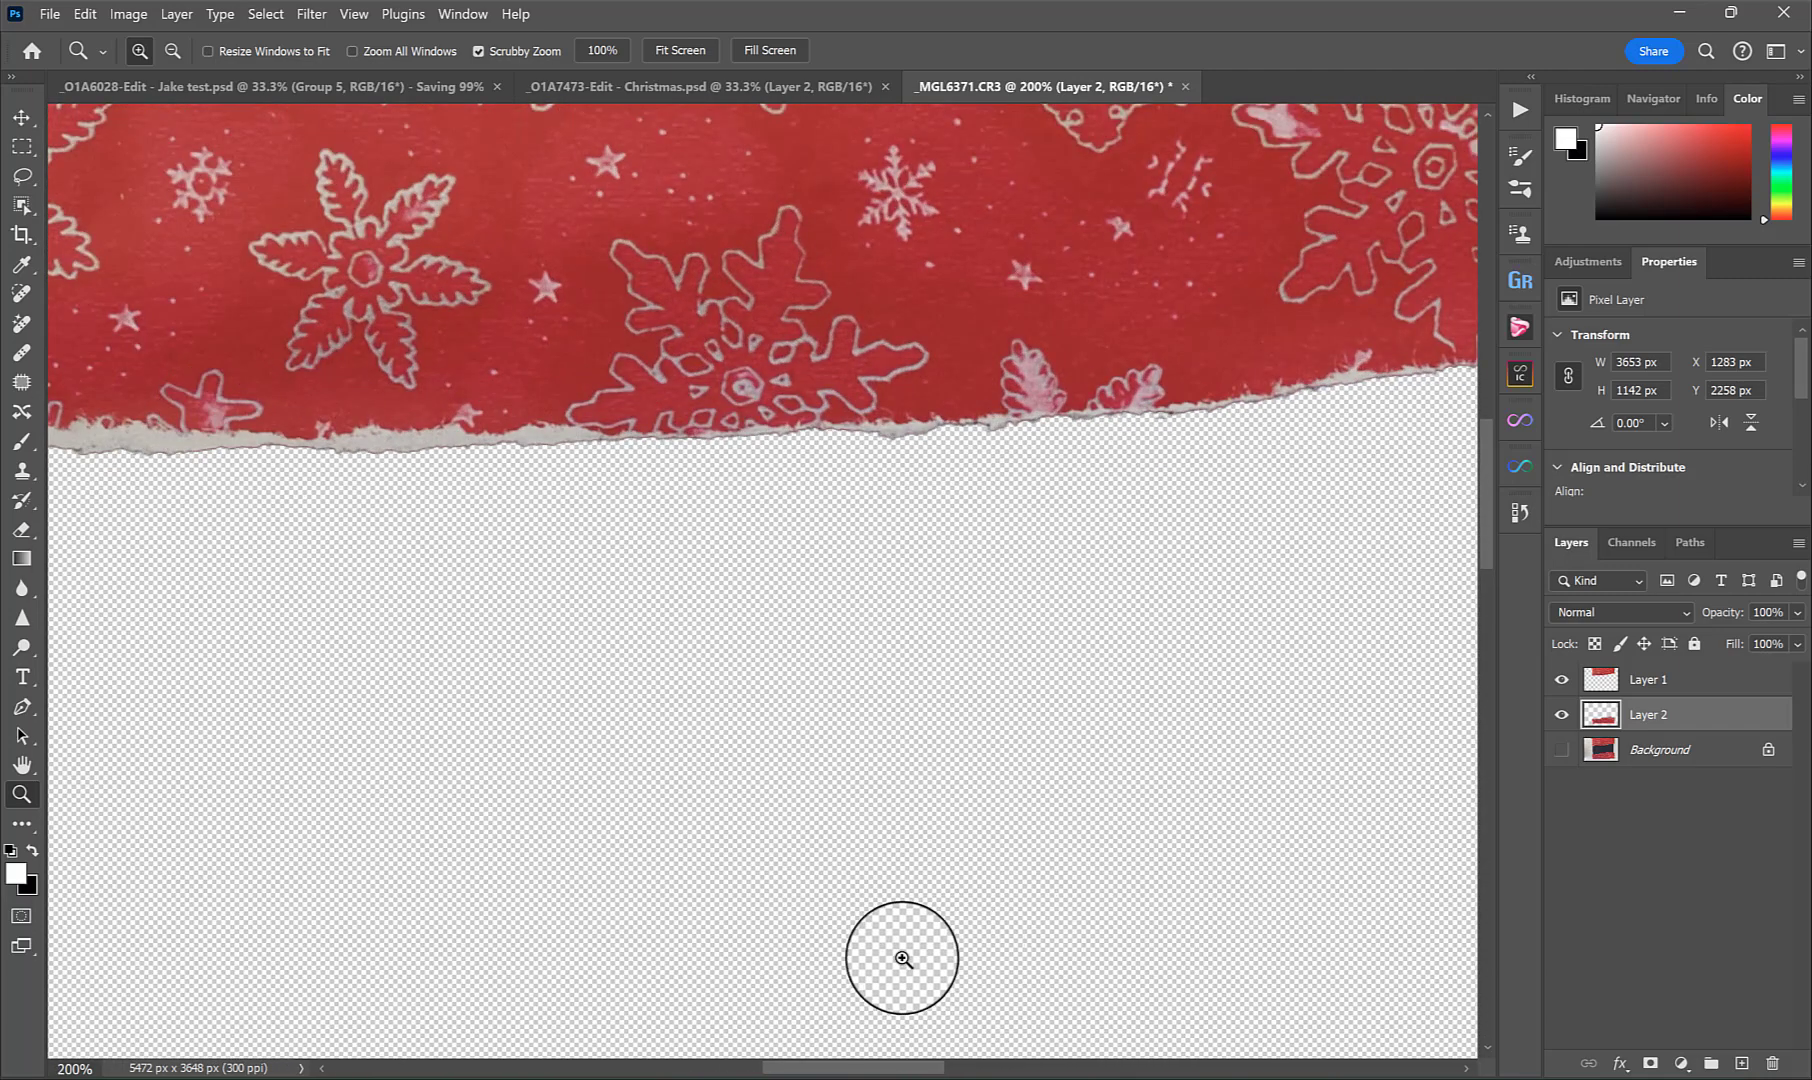
pyautogui.moveTo(902, 959); pyautogui.dragTo(1169, 214)
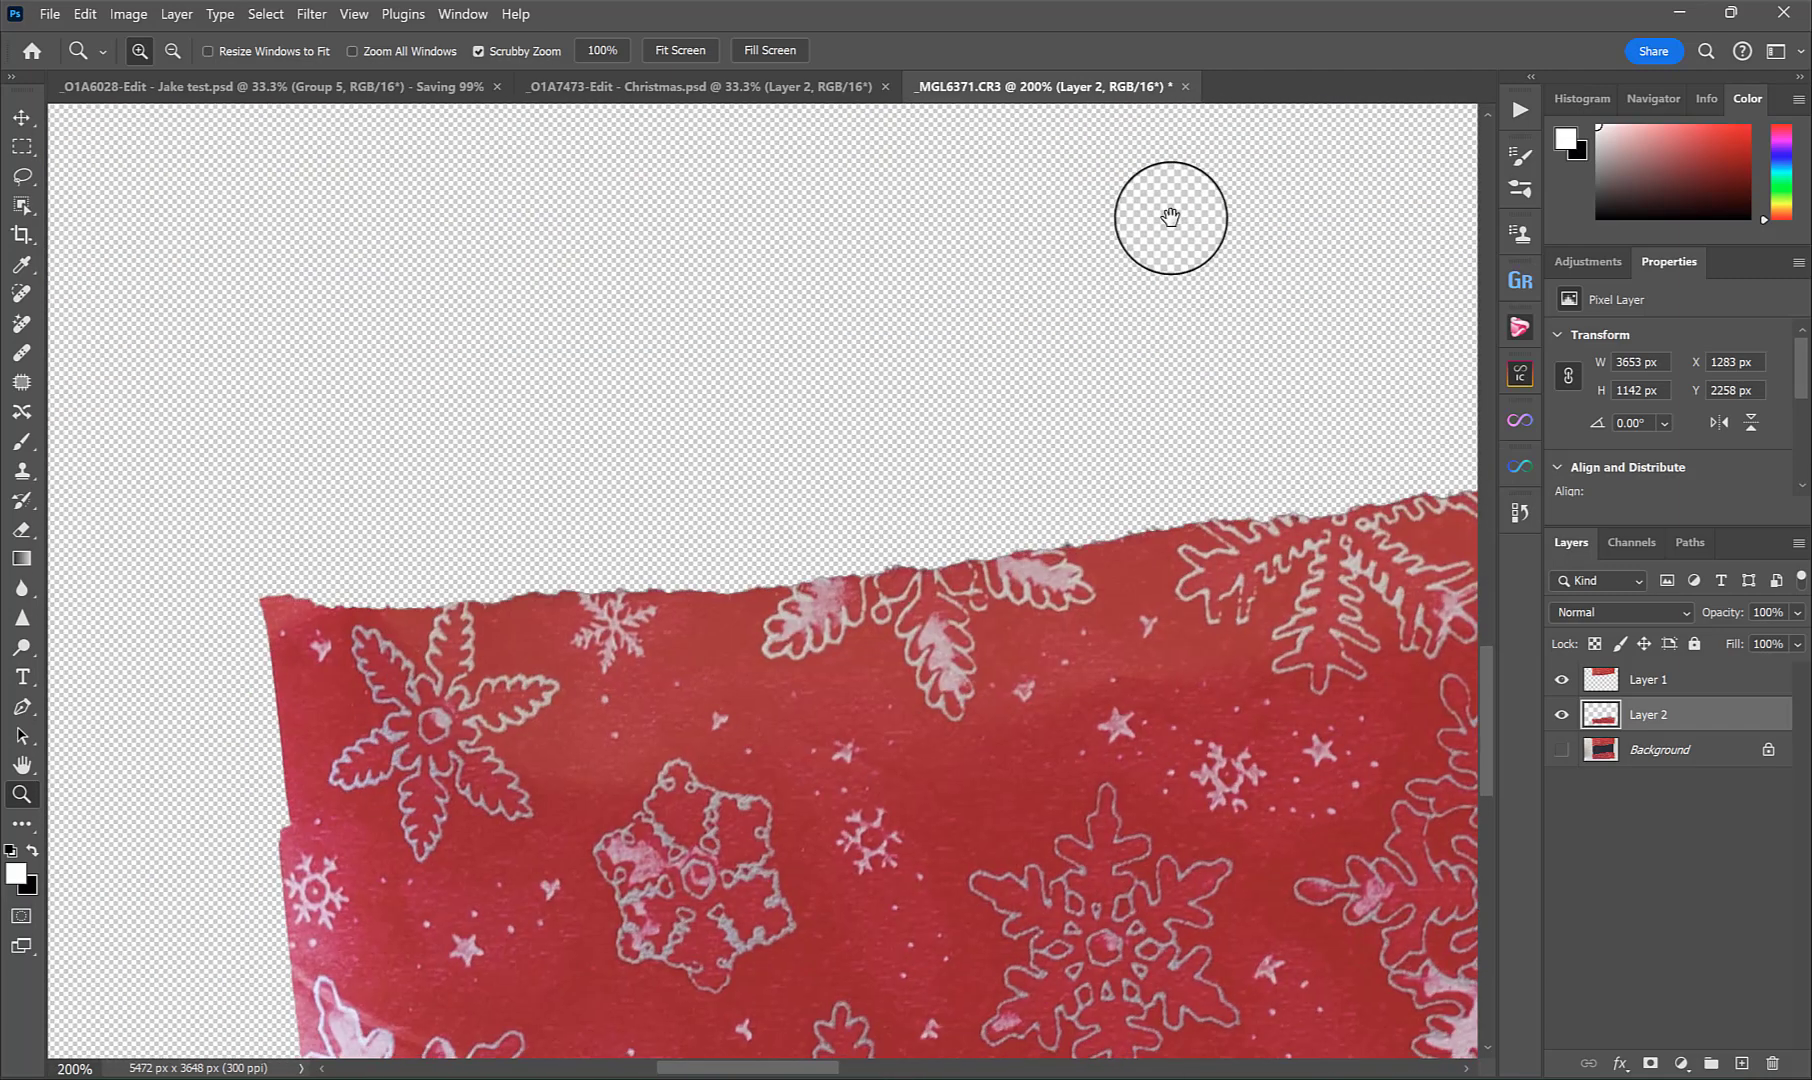
pyautogui.keyDown('alt'); pyautogui.click(820, 387); pyautogui.keyUp('alt')
pyautogui.keyDown('alt'); pyautogui.click(820, 387); pyautogui.keyUp('alt')
pyautogui.moveTo(1076, 287); pyautogui.dragTo(750, 638)
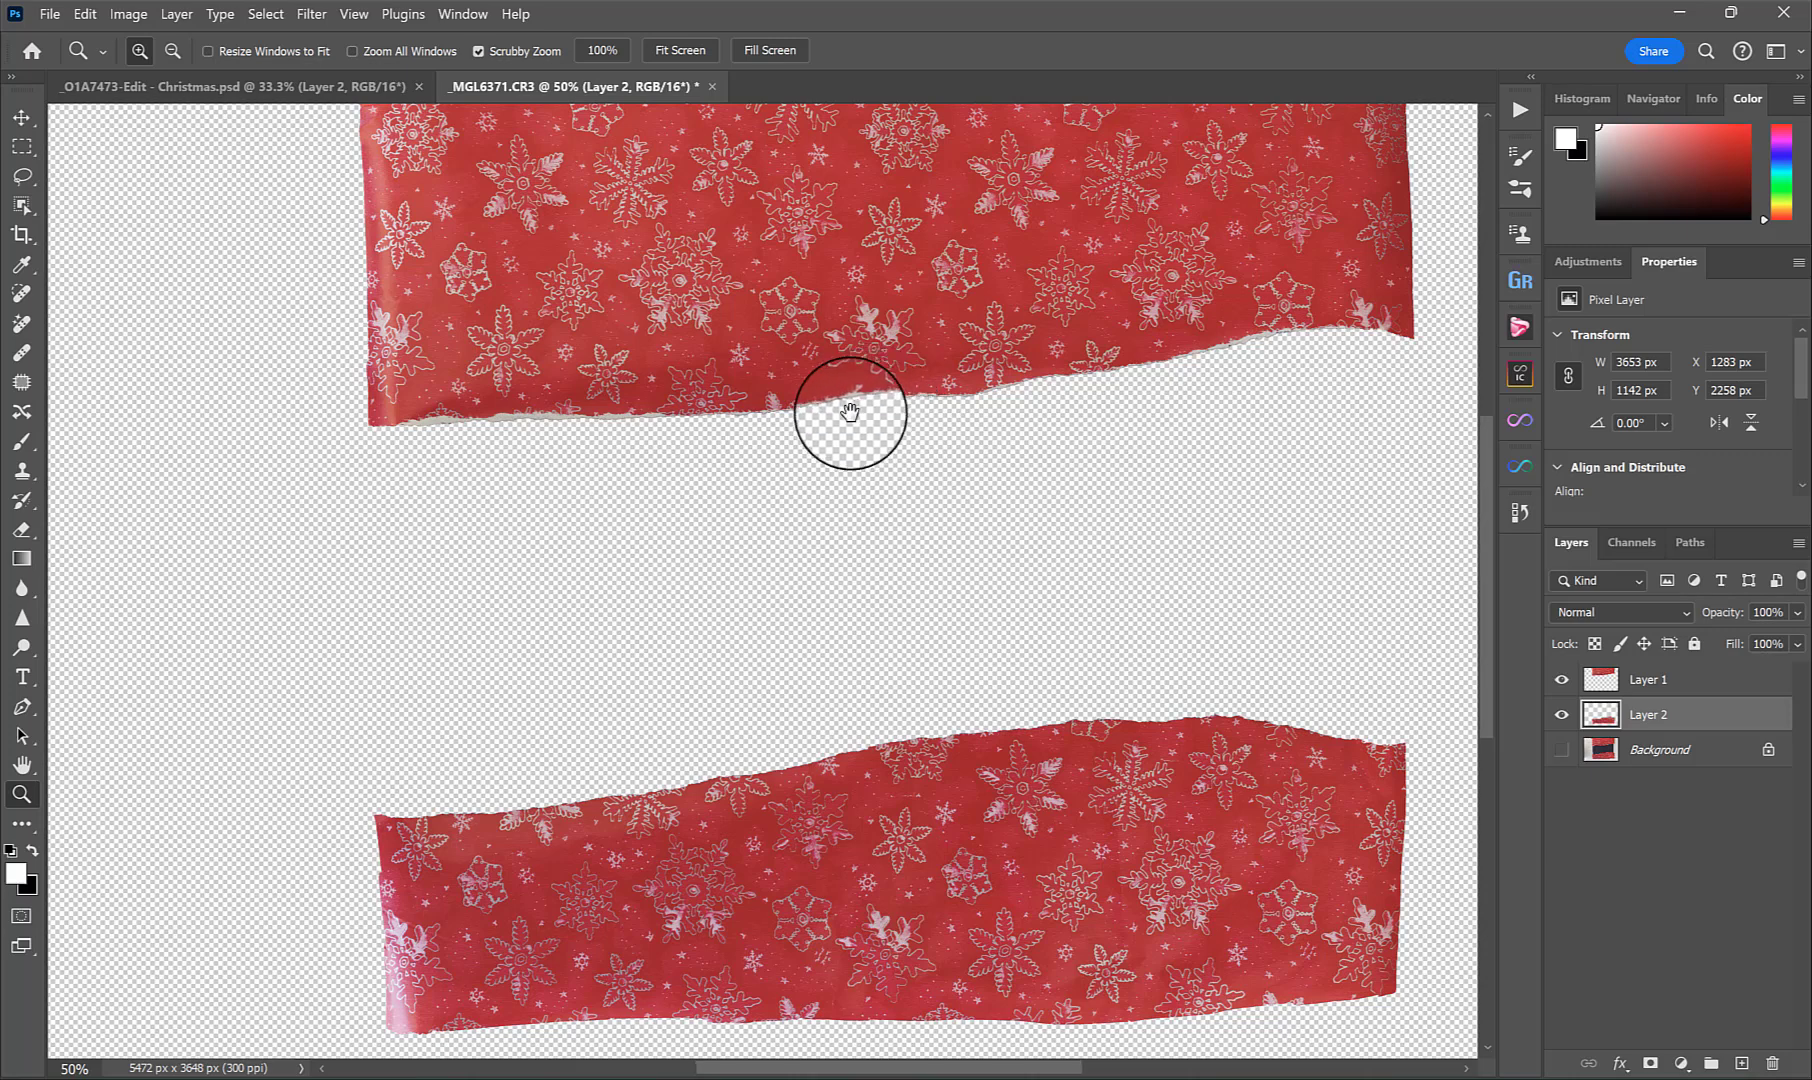
pyautogui.scroll(1, 1177, 394)
pyautogui.hscroll(1, 1177, 394)
# Duplicate the portrait's Group 1 from the Christmas document into _MGL6371.CR3 and place it beneath both paper strip layers.
pyautogui.click(340, 87)
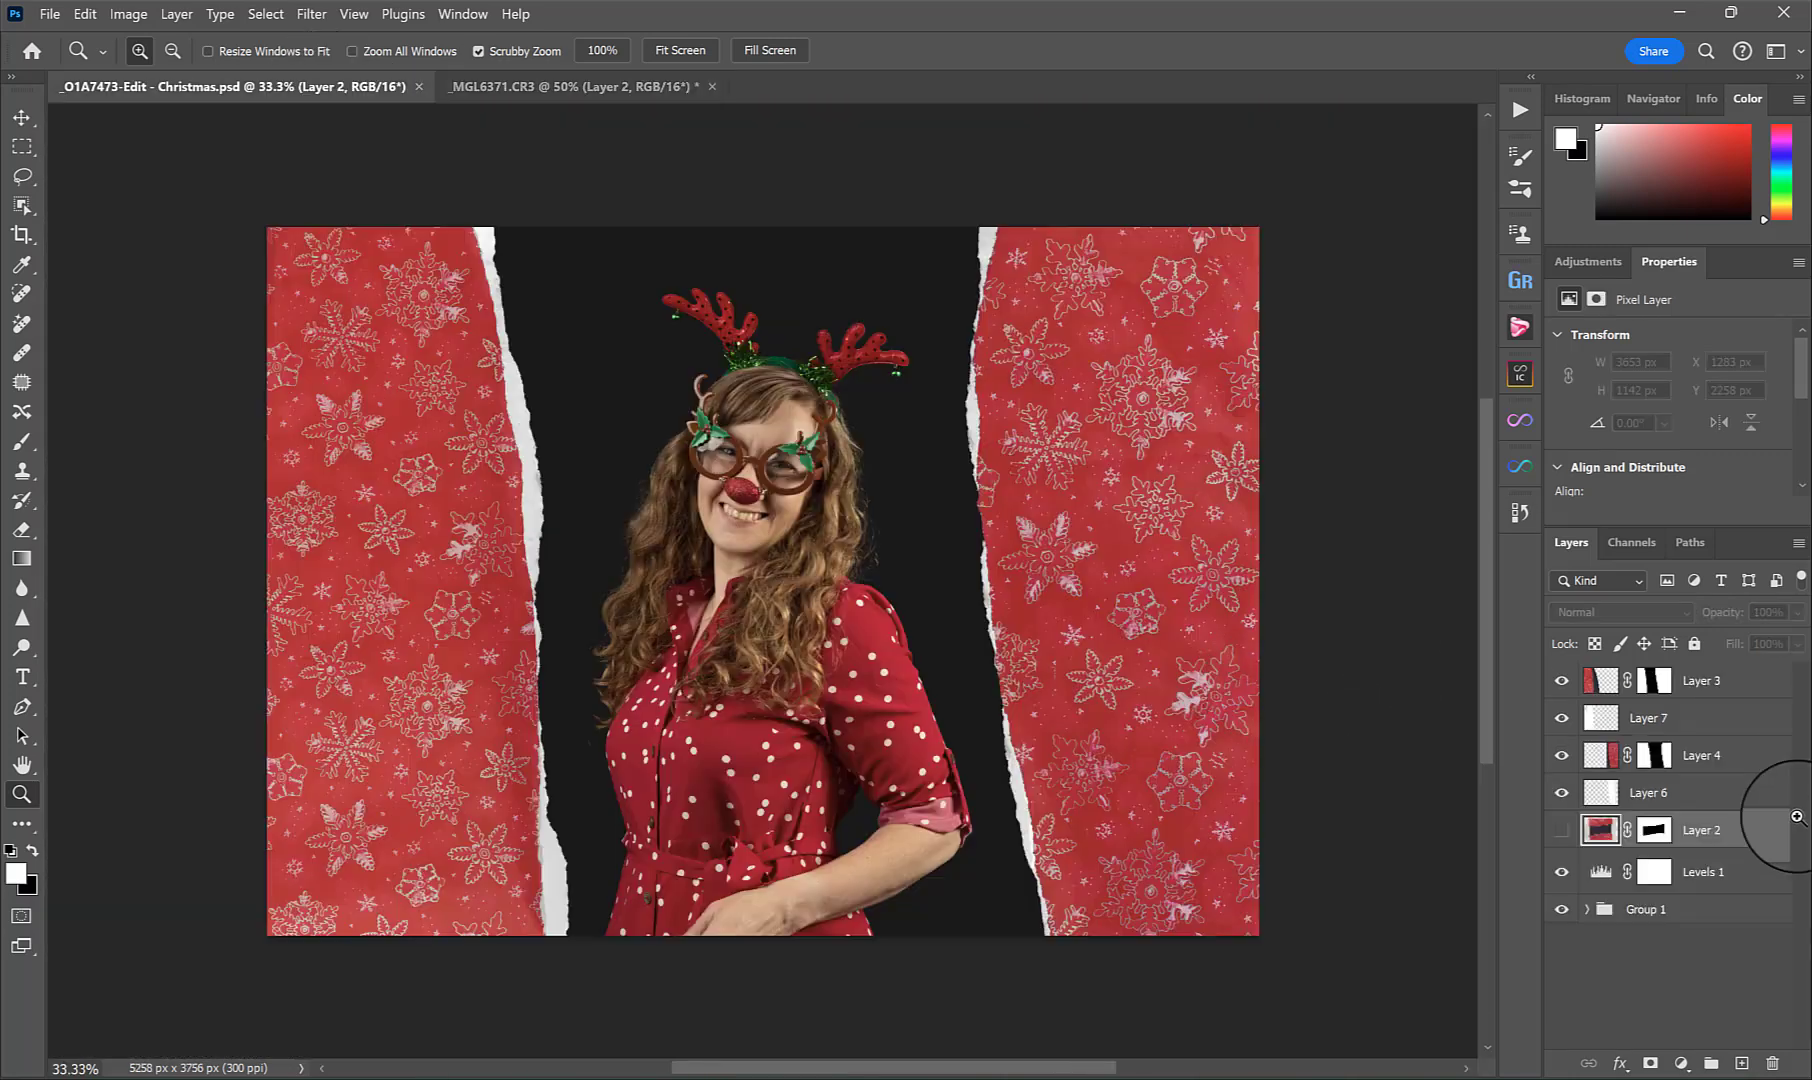
pyautogui.rightClick(1690, 906)
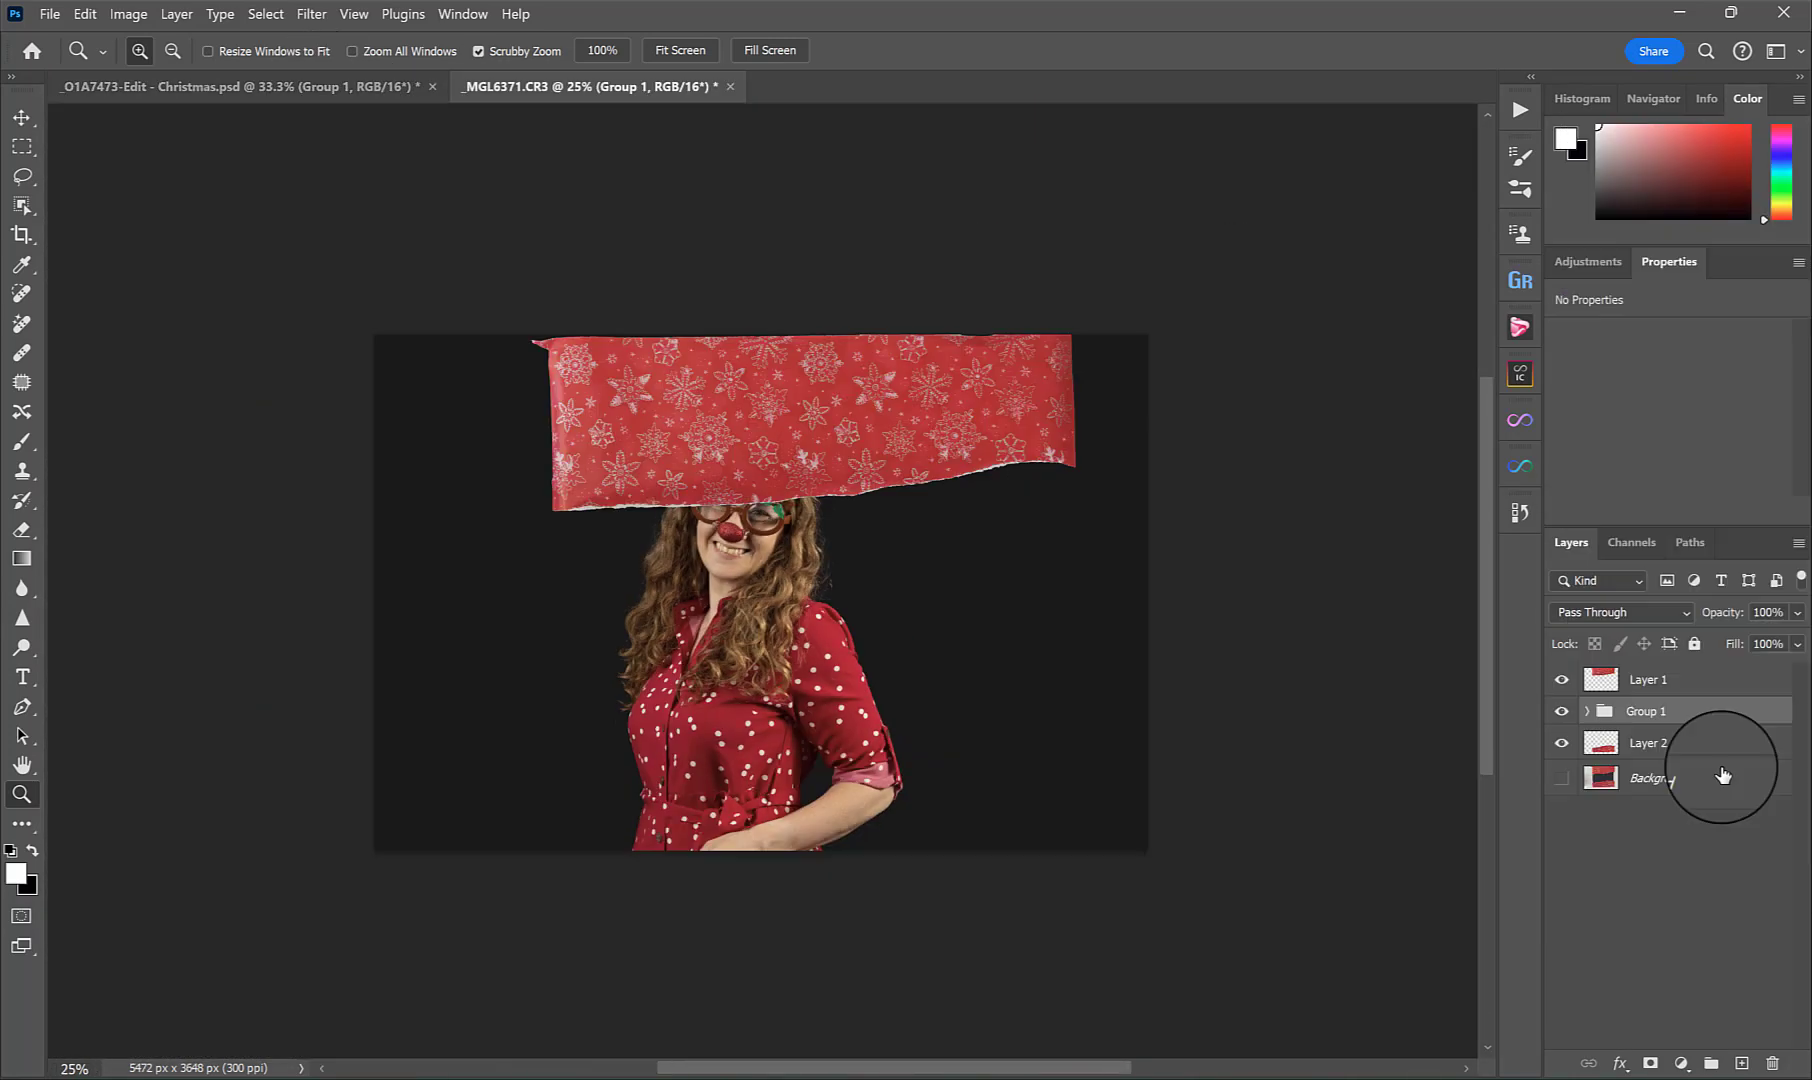
pyautogui.click(1665, 674)
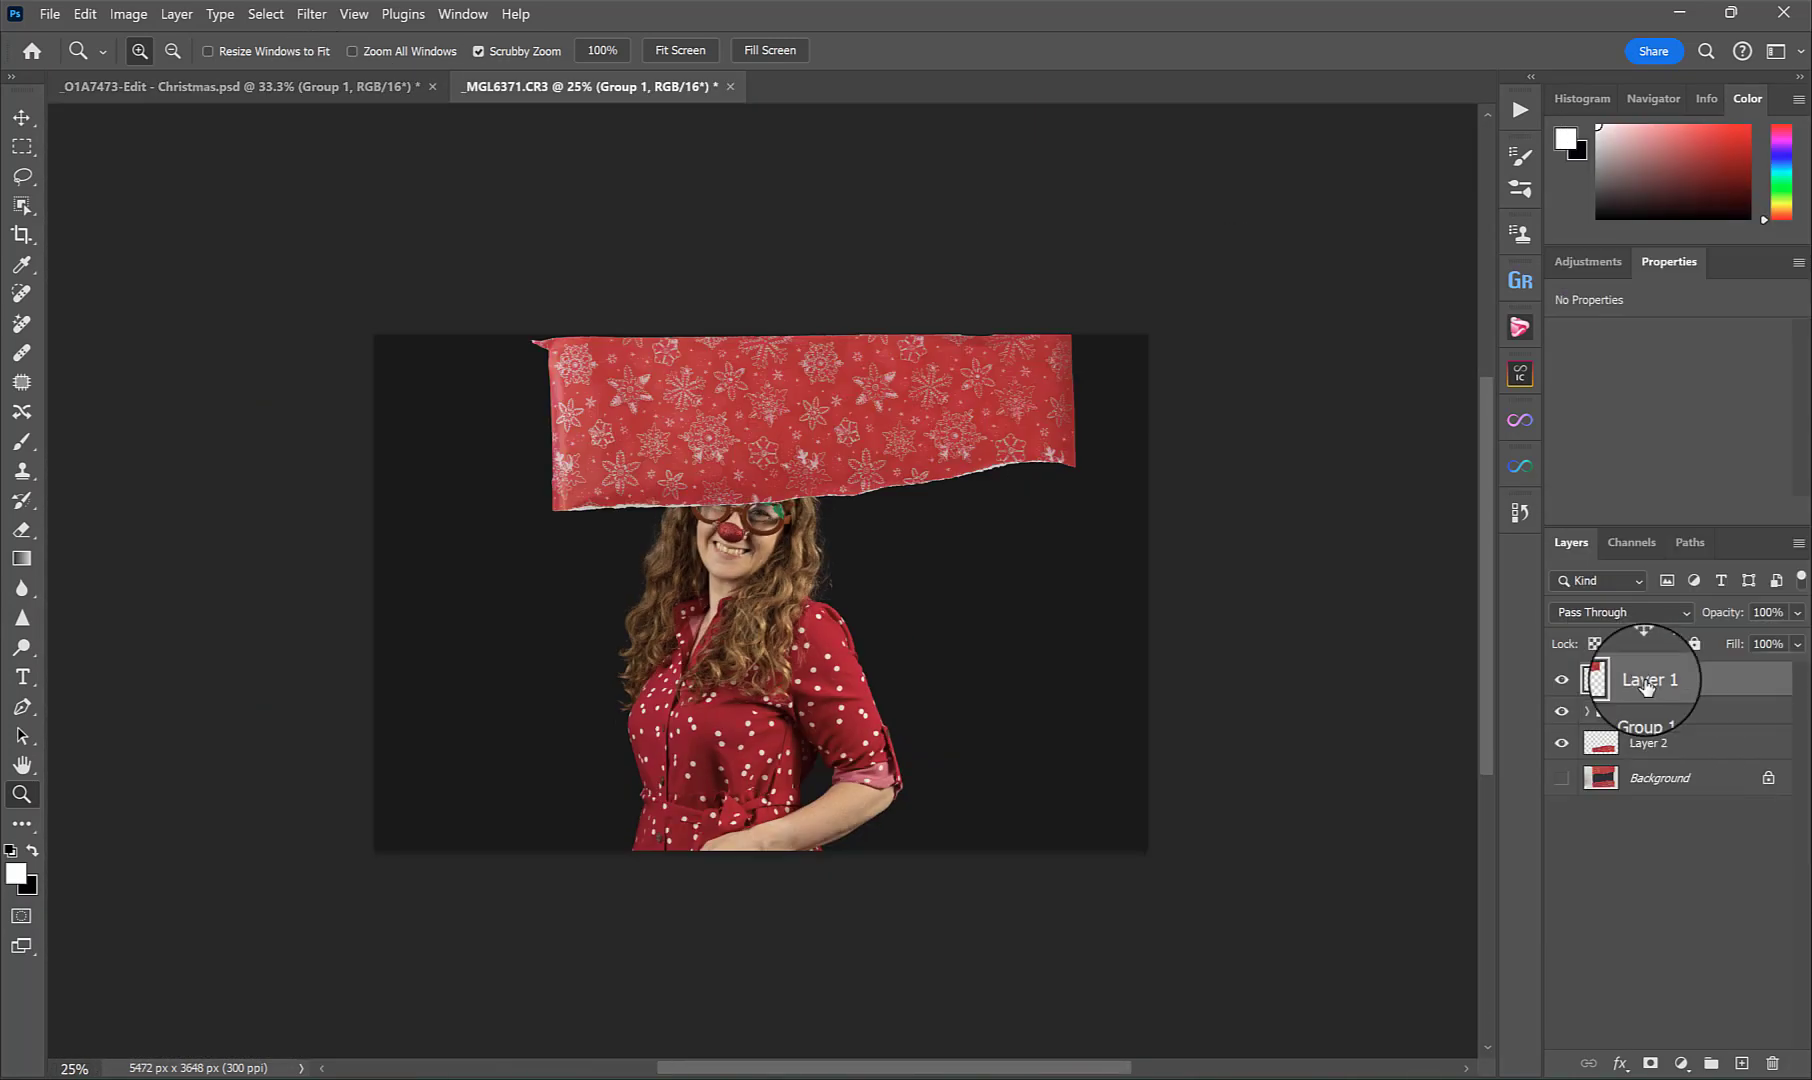
pyautogui.moveTo(1641, 714); pyautogui.dragTo(1598, 829)
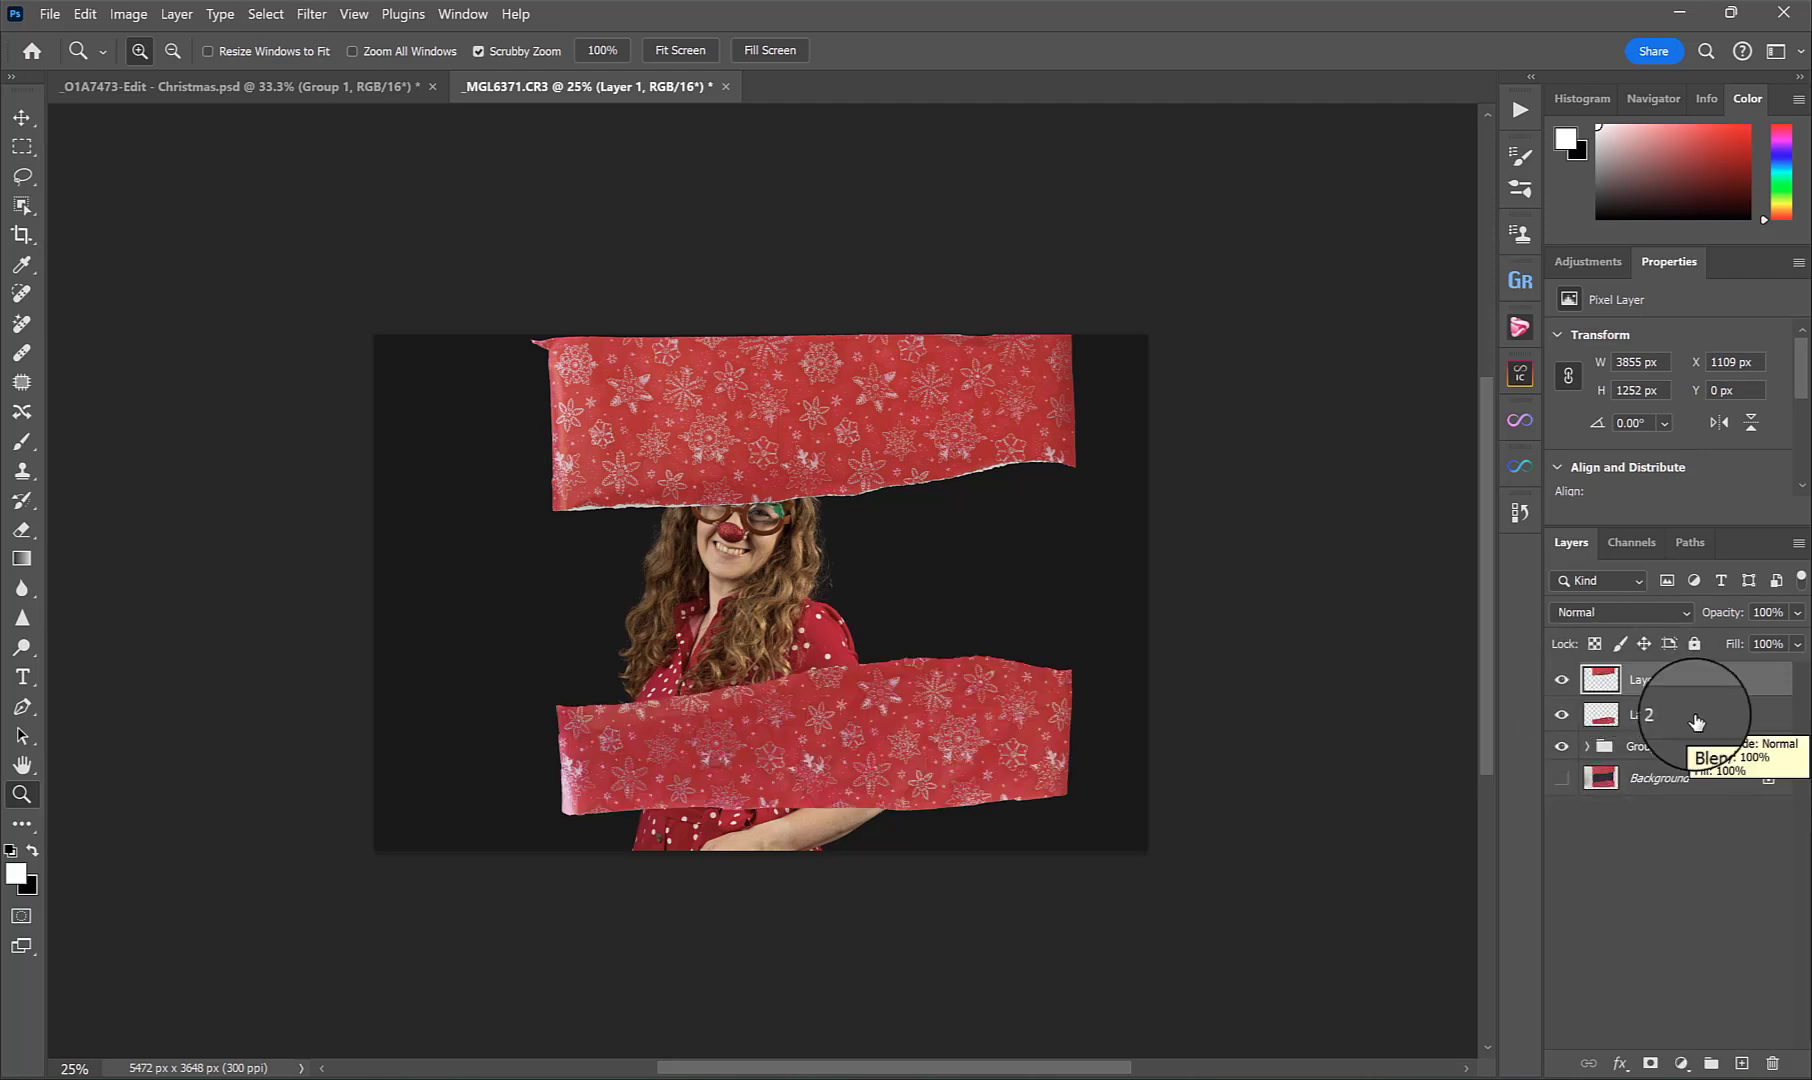
# Rotate Layer 1's paper strip upright and position it along the image's left side with the torn edge facing the woman.
pyautogui.hotkey('ctrl', 't')
pyautogui.moveTo(1213, 516); pyautogui.dragTo(410, 745)
pyautogui.press('Return')
# Rotate Layer 2's strip to -93.99°, scale it to 141.20%, and position it along the image's right side.
pyautogui.click(700, 760)
pyautogui.moveTo(1290, 650); pyautogui.dragTo(733, 190)
pyautogui.moveTo(820, 590); pyautogui.dragTo(1098, 483)
pyautogui.moveTo(1053, 831); pyautogui.dragTo(1003, 987)
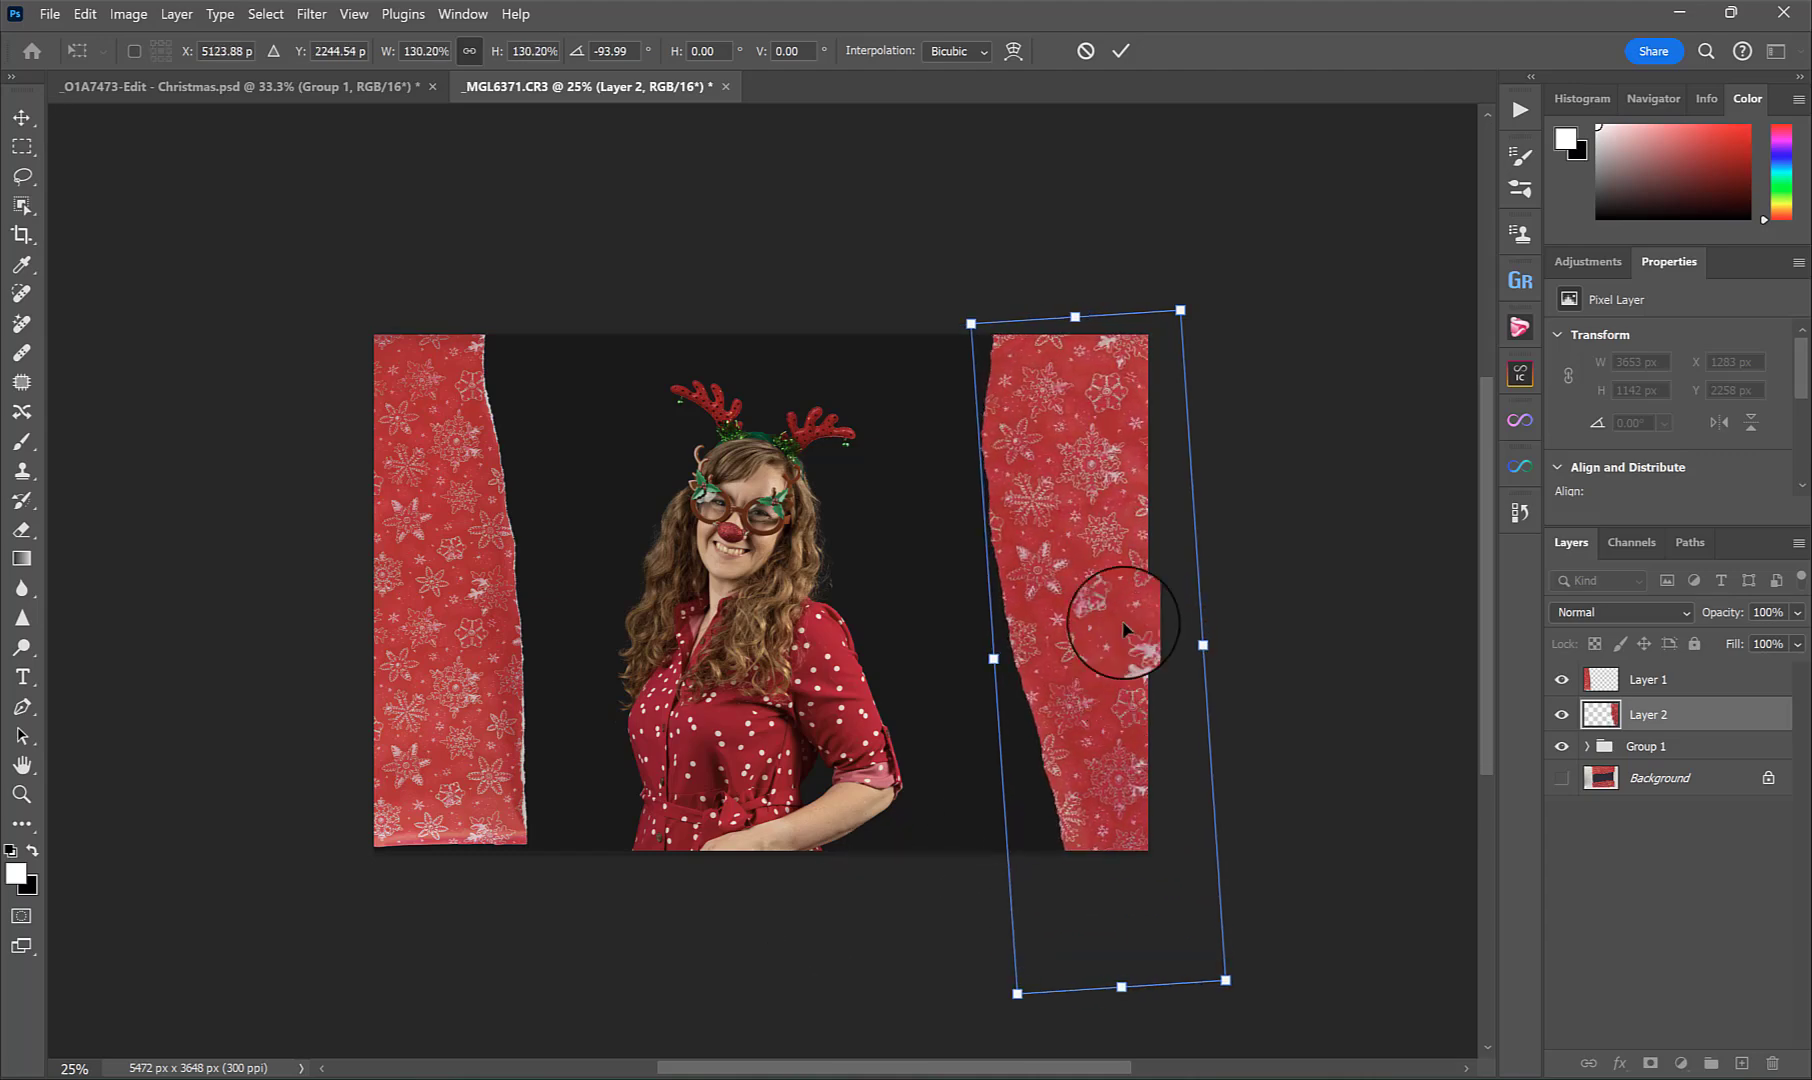
pyautogui.moveTo(1125, 627); pyautogui.dragTo(1084, 404)
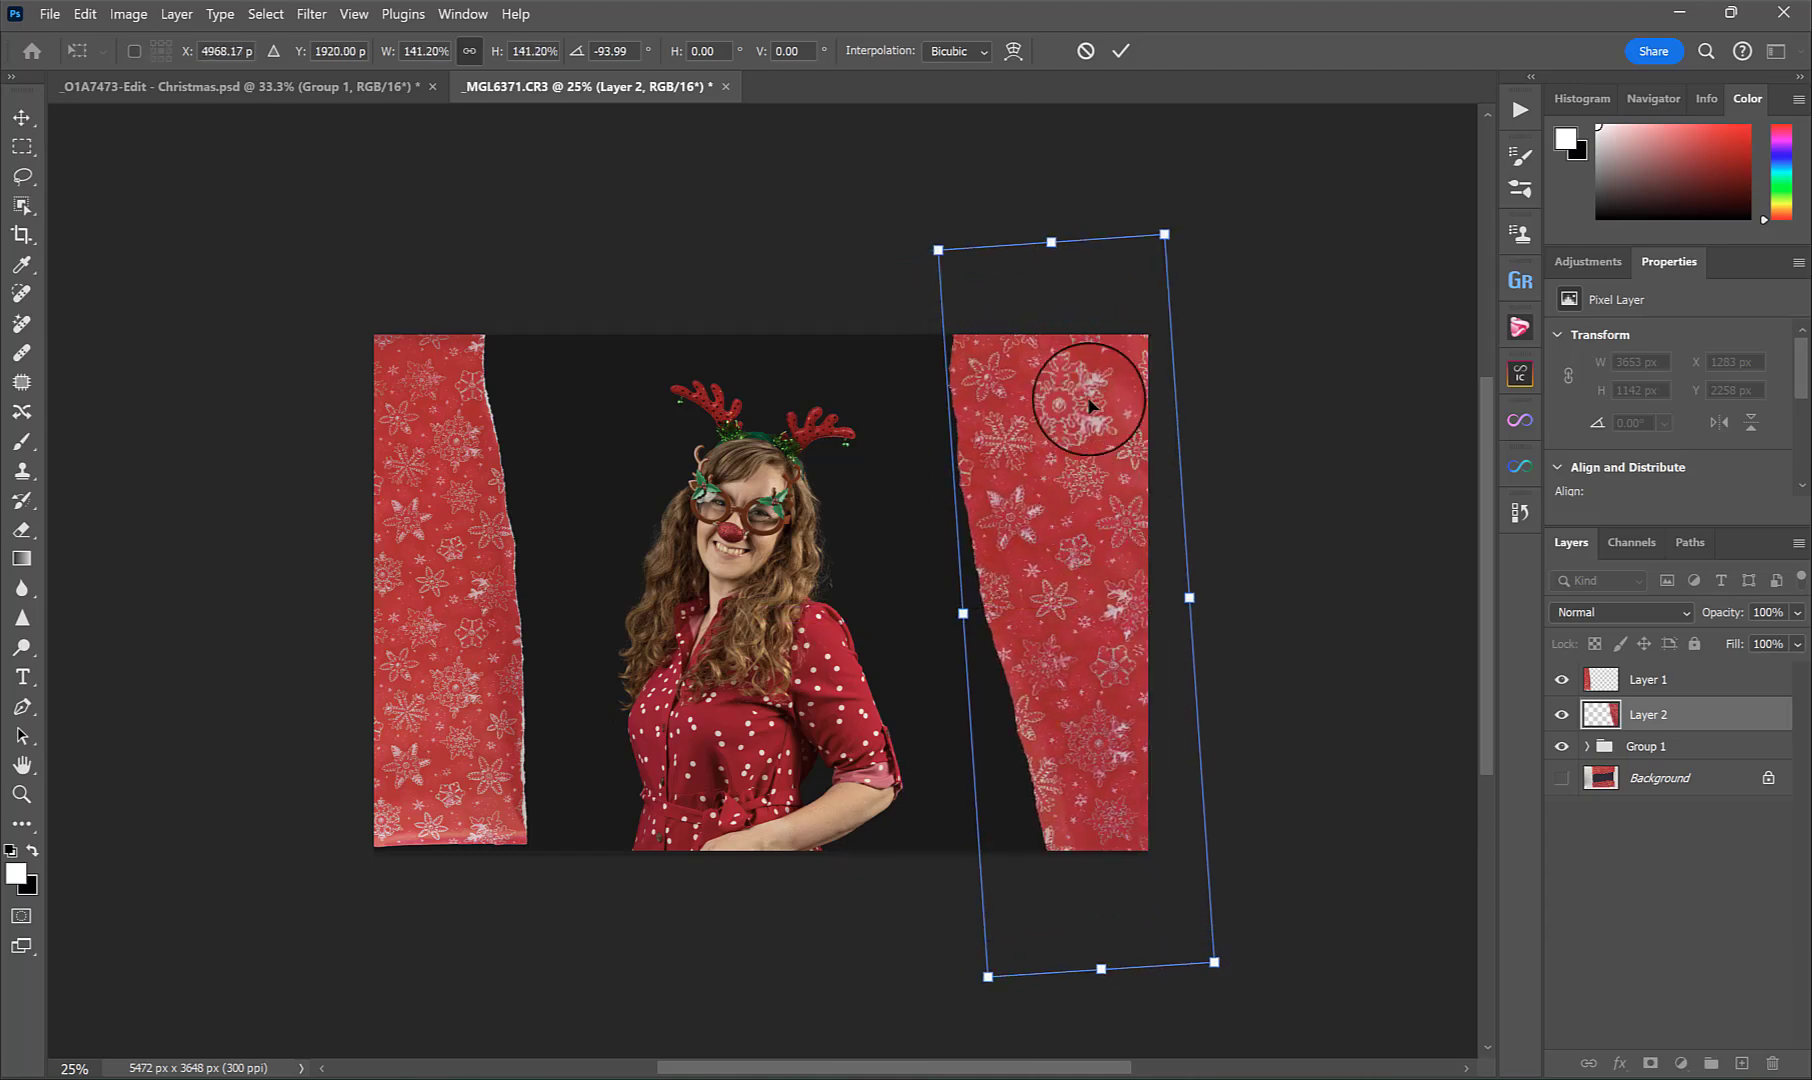
# Enlarge Layer 1's left paper strip to about 119% and shift it down to cover the image's lower edge.
pyautogui.moveTo(550, 275); pyautogui.dragTo(790, 175)
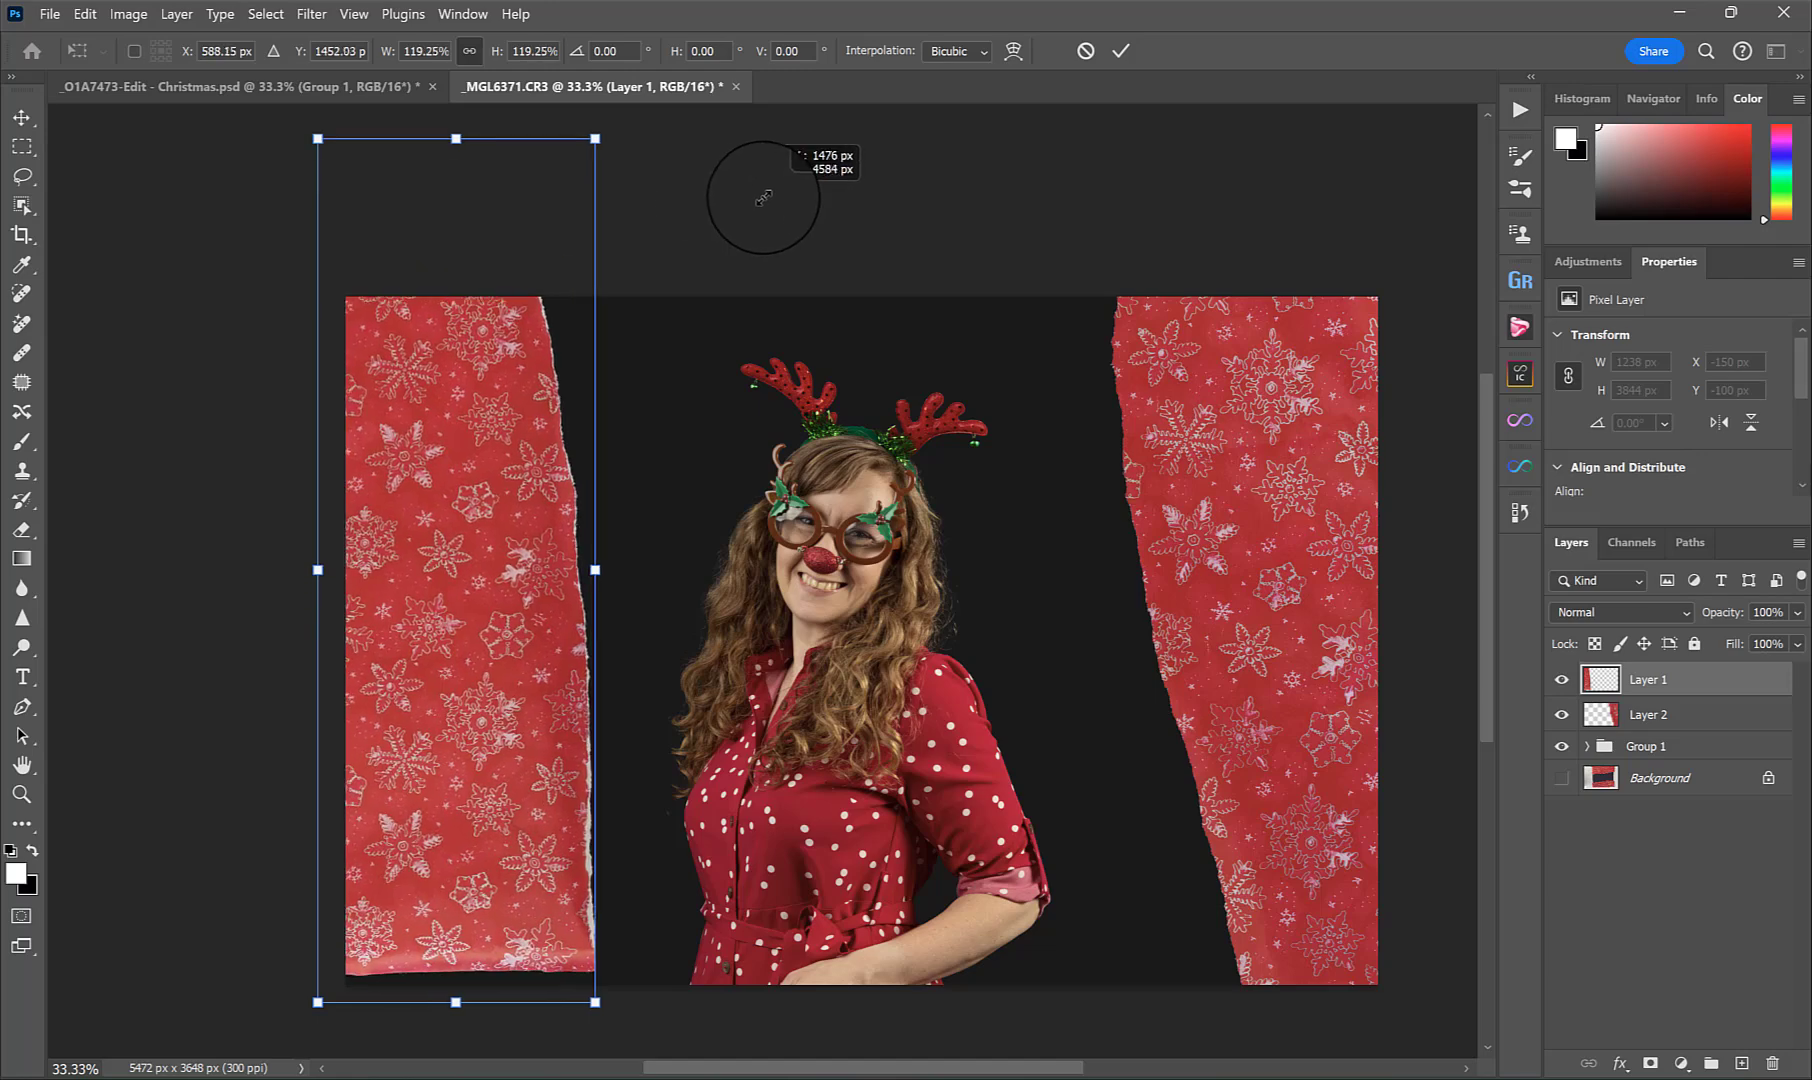
pyautogui.press('Return')
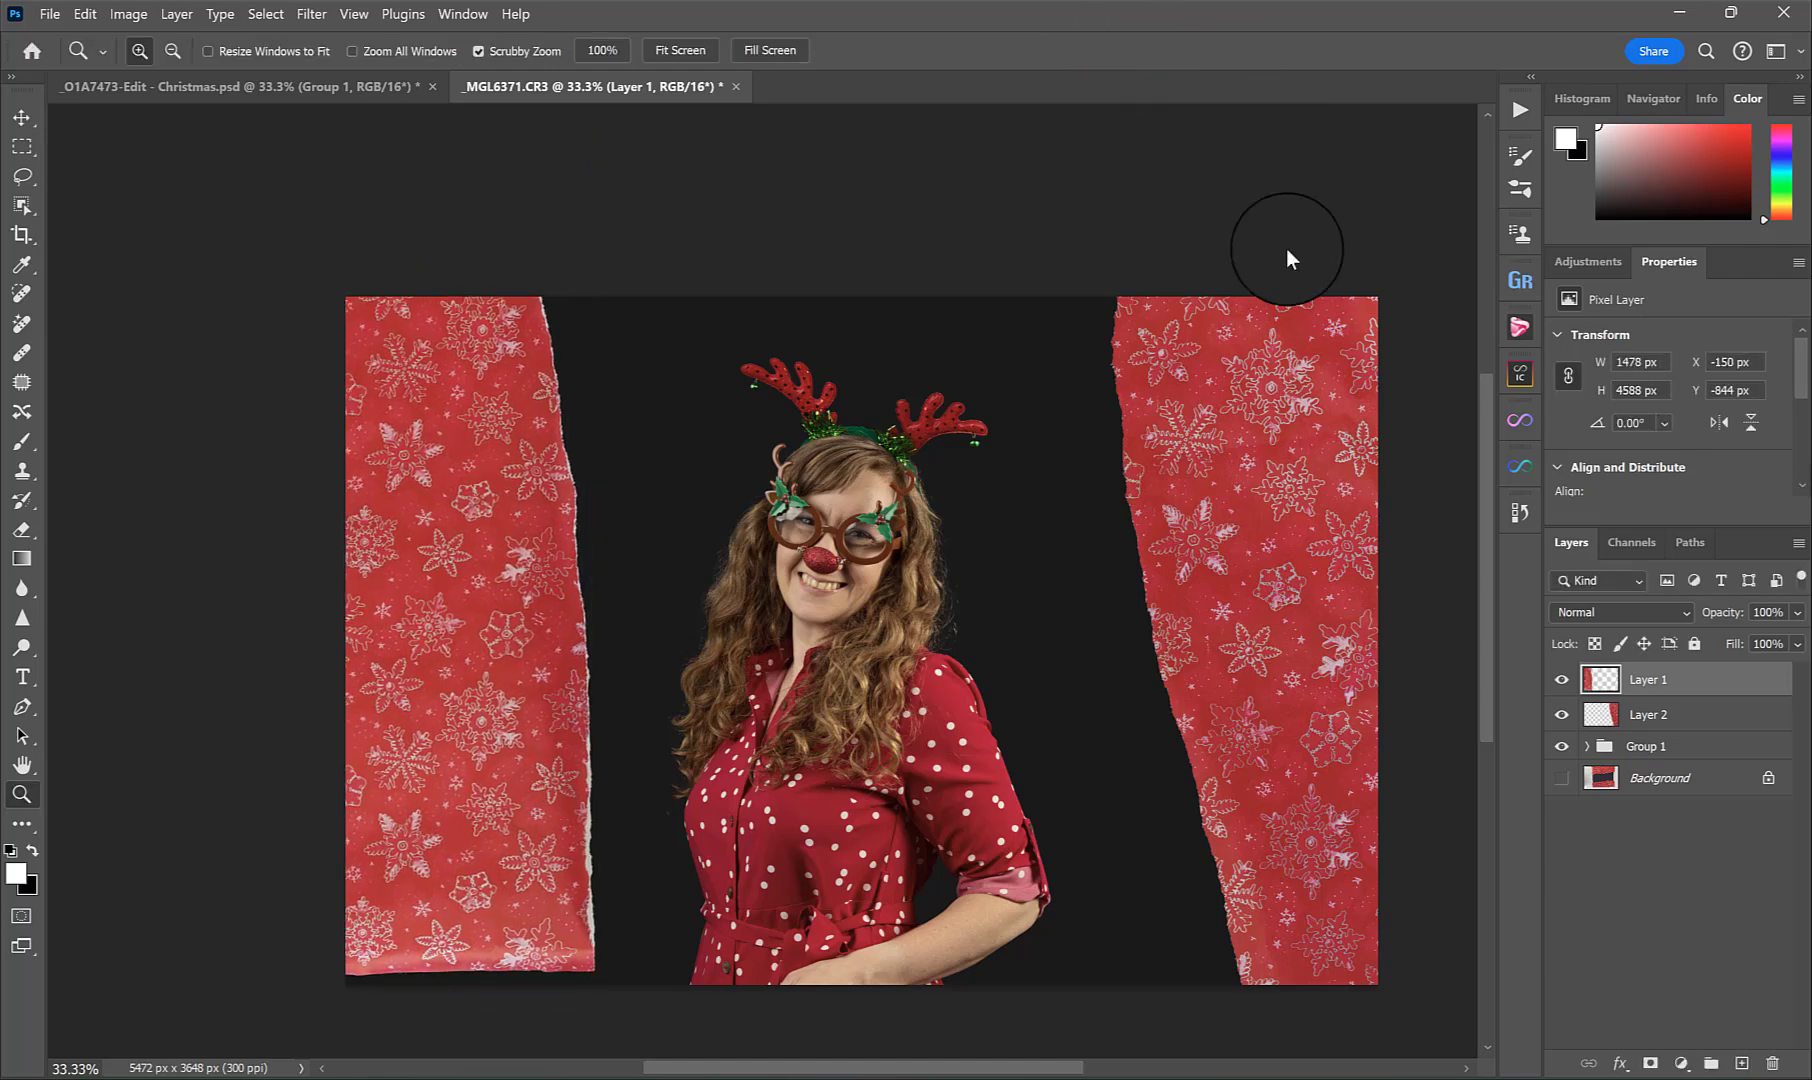
pyautogui.hotkey('ctrl', '-')
pyautogui.press('v')
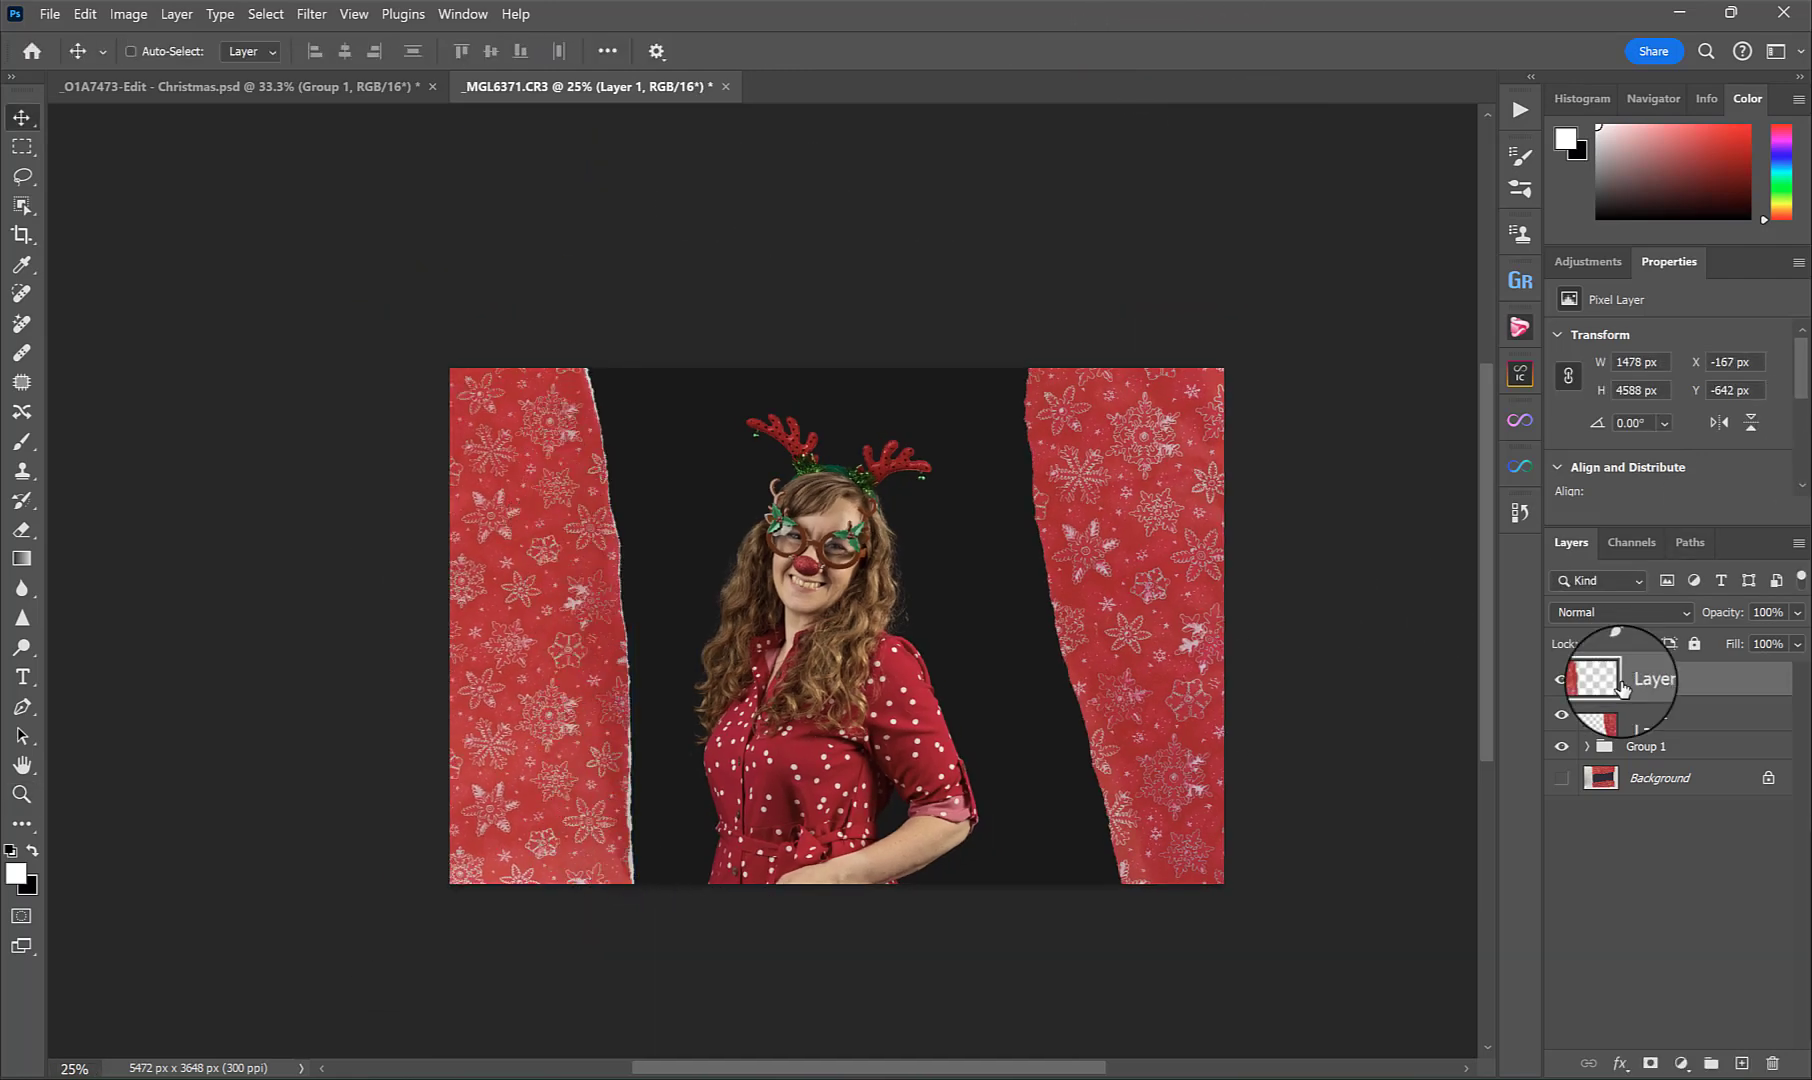
# Load Layer 1's paper outline as a selection and contract it by 10 pixels.
pyautogui.click(1678, 716)
pyautogui.click(1598, 686)
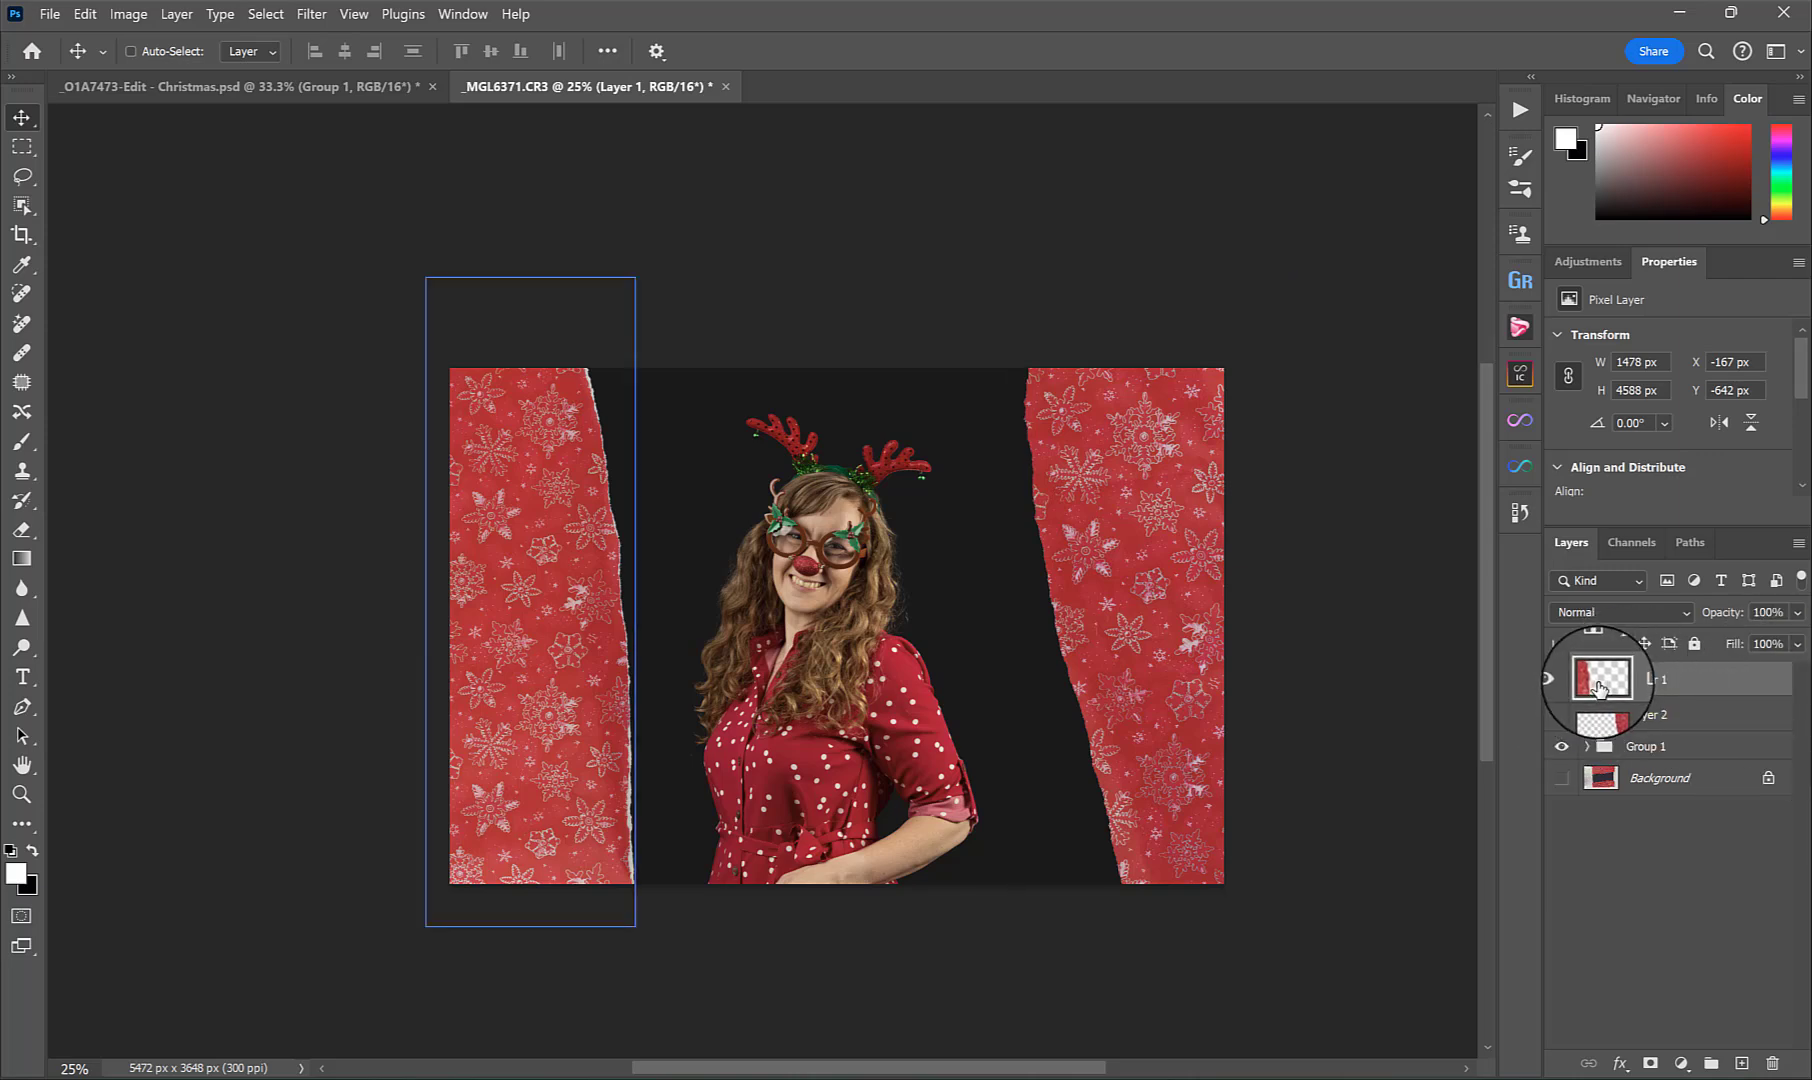
pyautogui.keyDown('ctrl'); pyautogui.click(1598, 686); pyautogui.keyUp('ctrl')
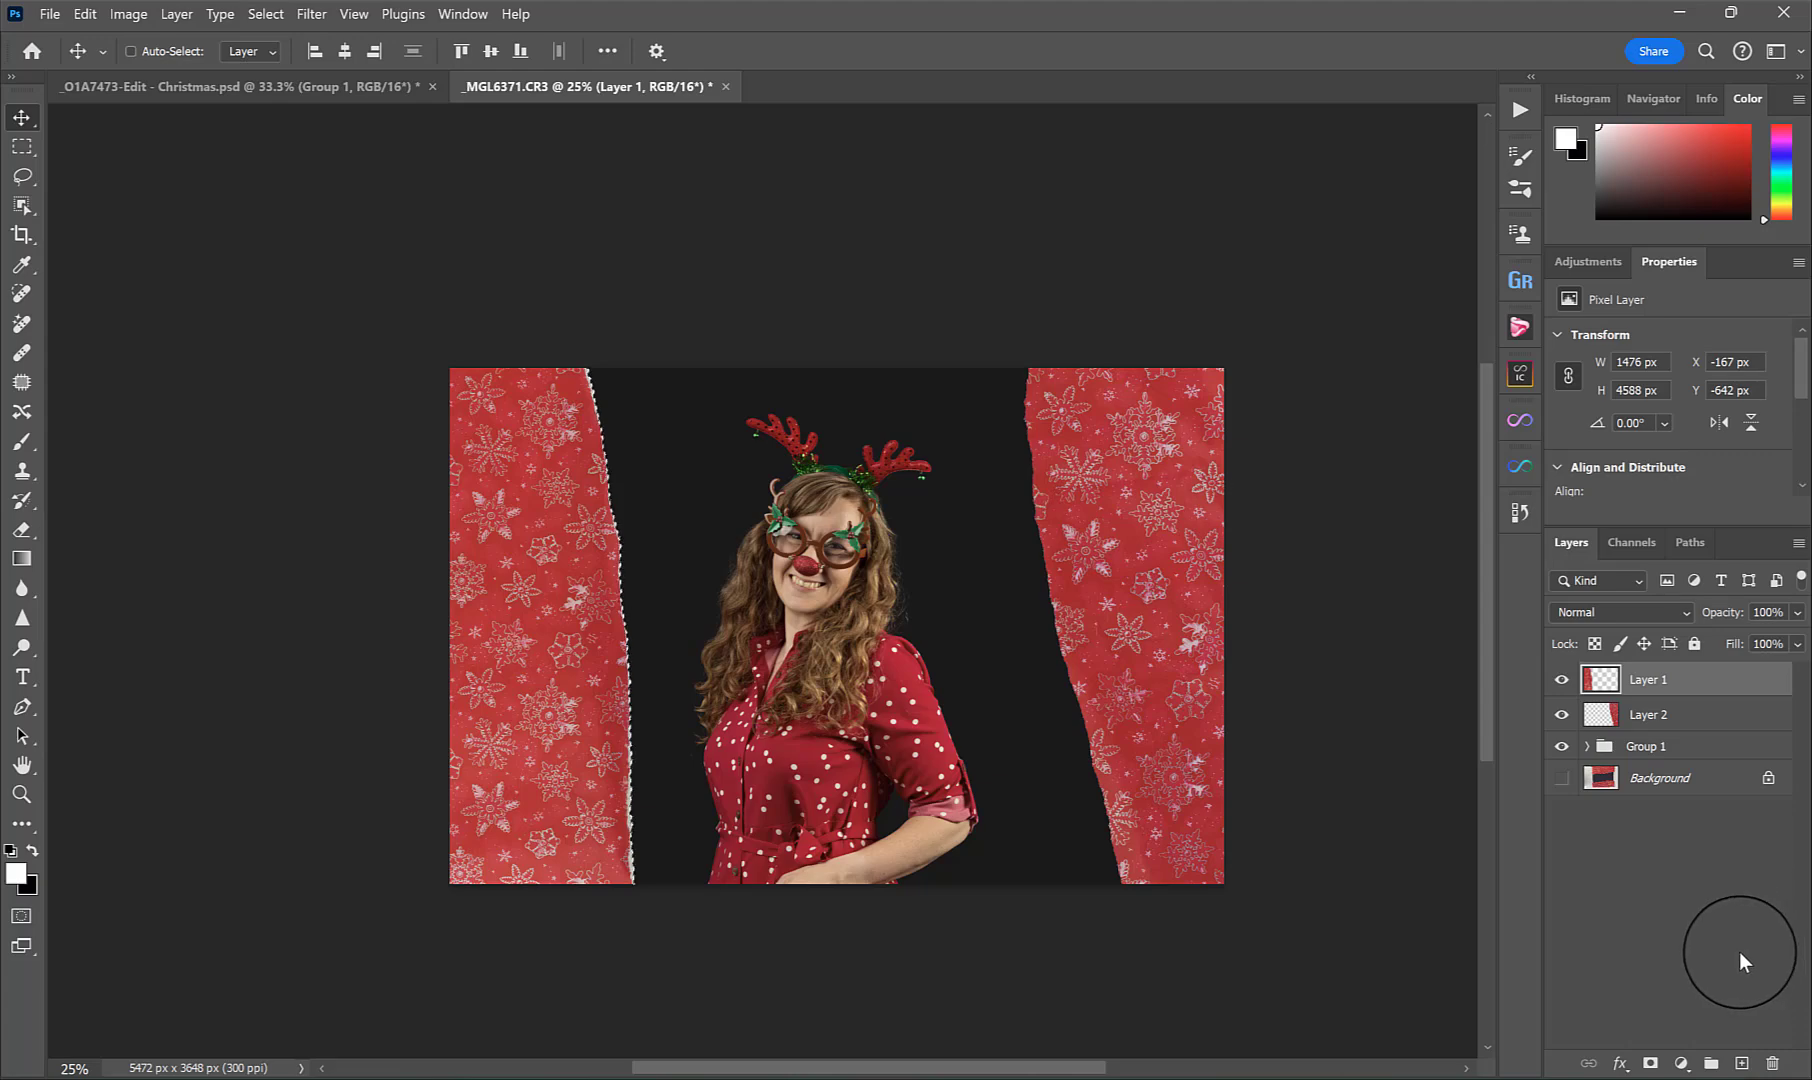
pyautogui.click(265, 14)
pyautogui.moveTo(320, 338)
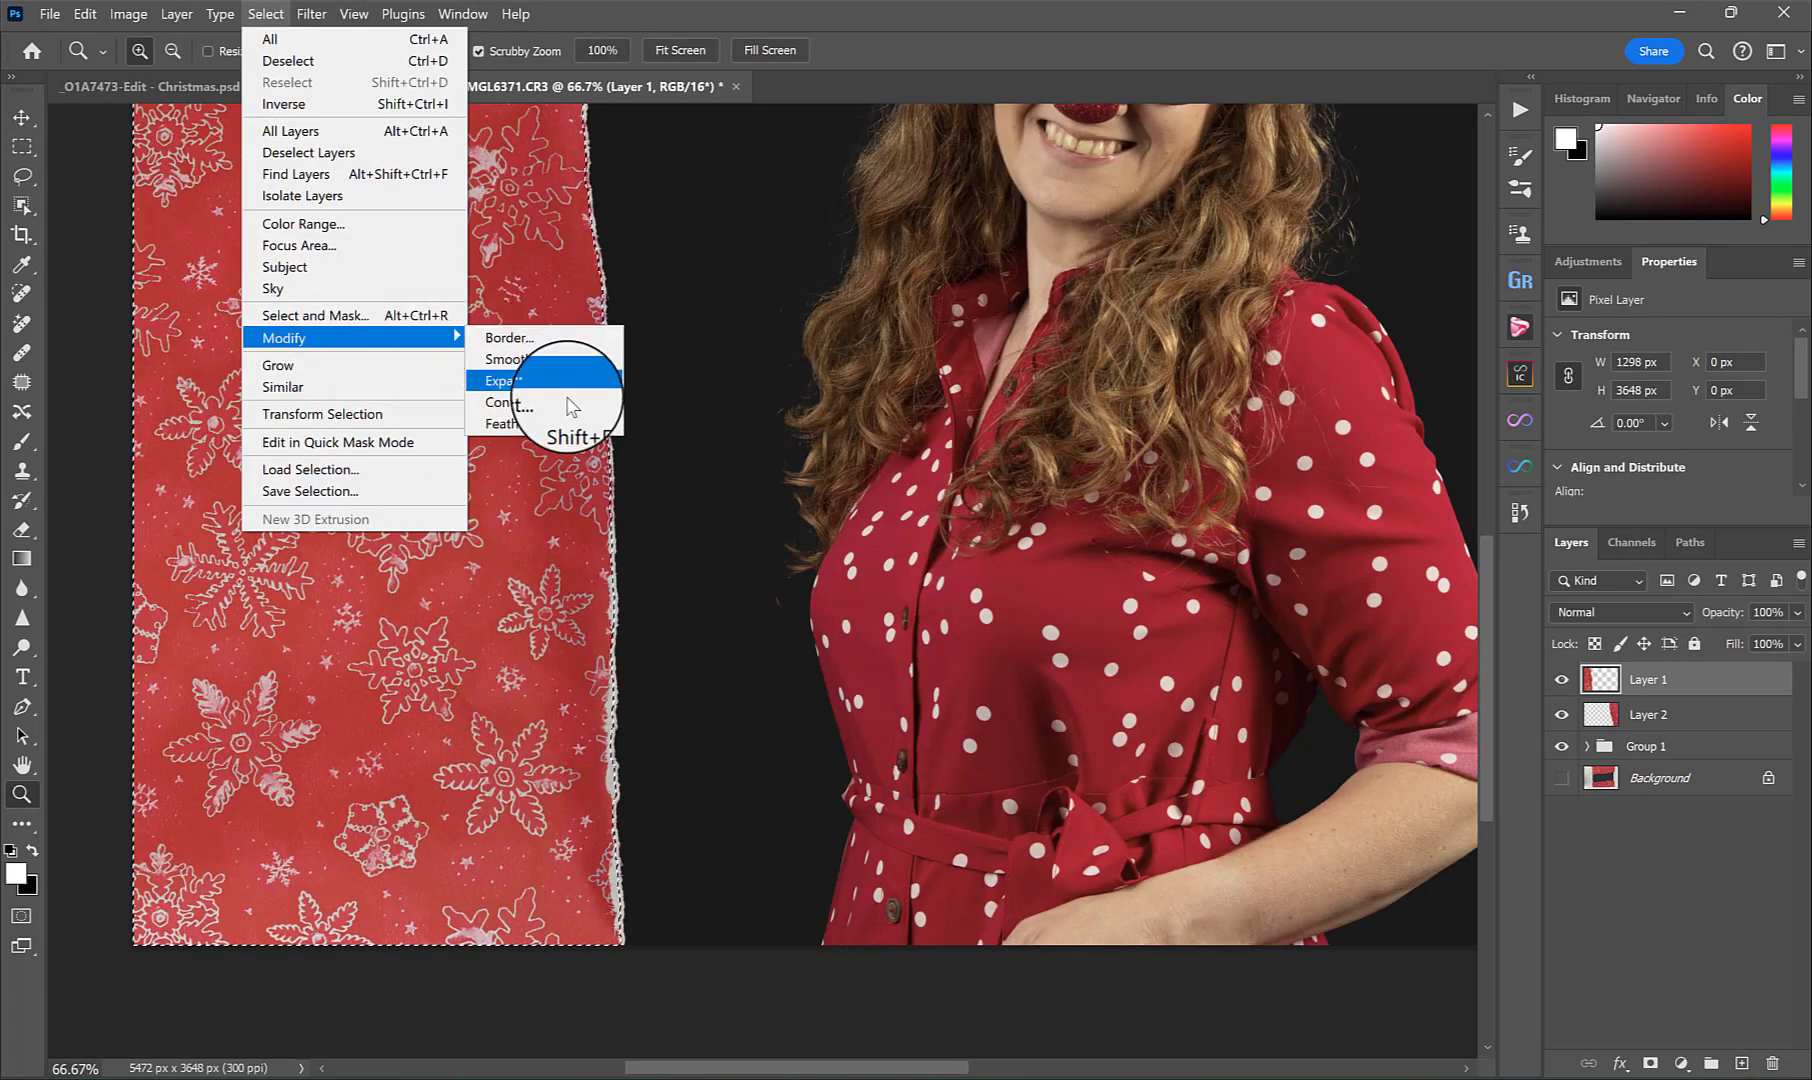
pyautogui.click(572, 404)
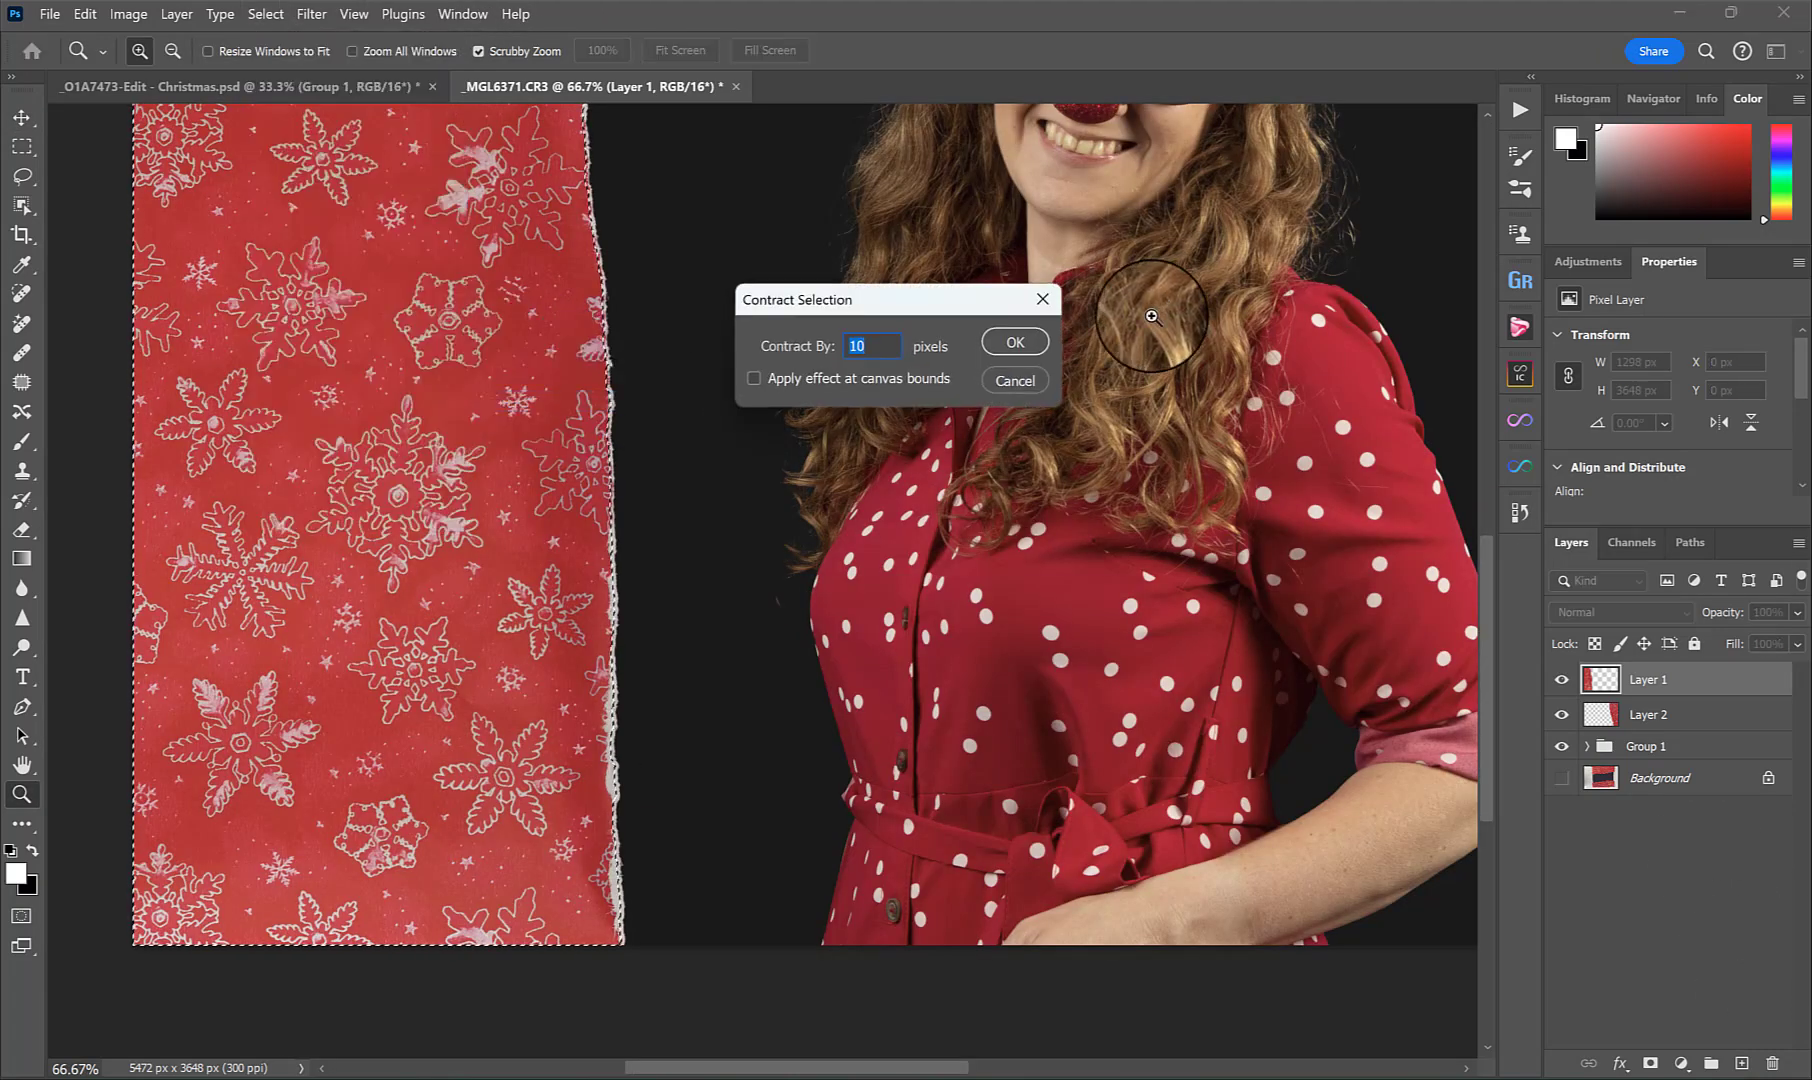
pyautogui.click(1012, 343)
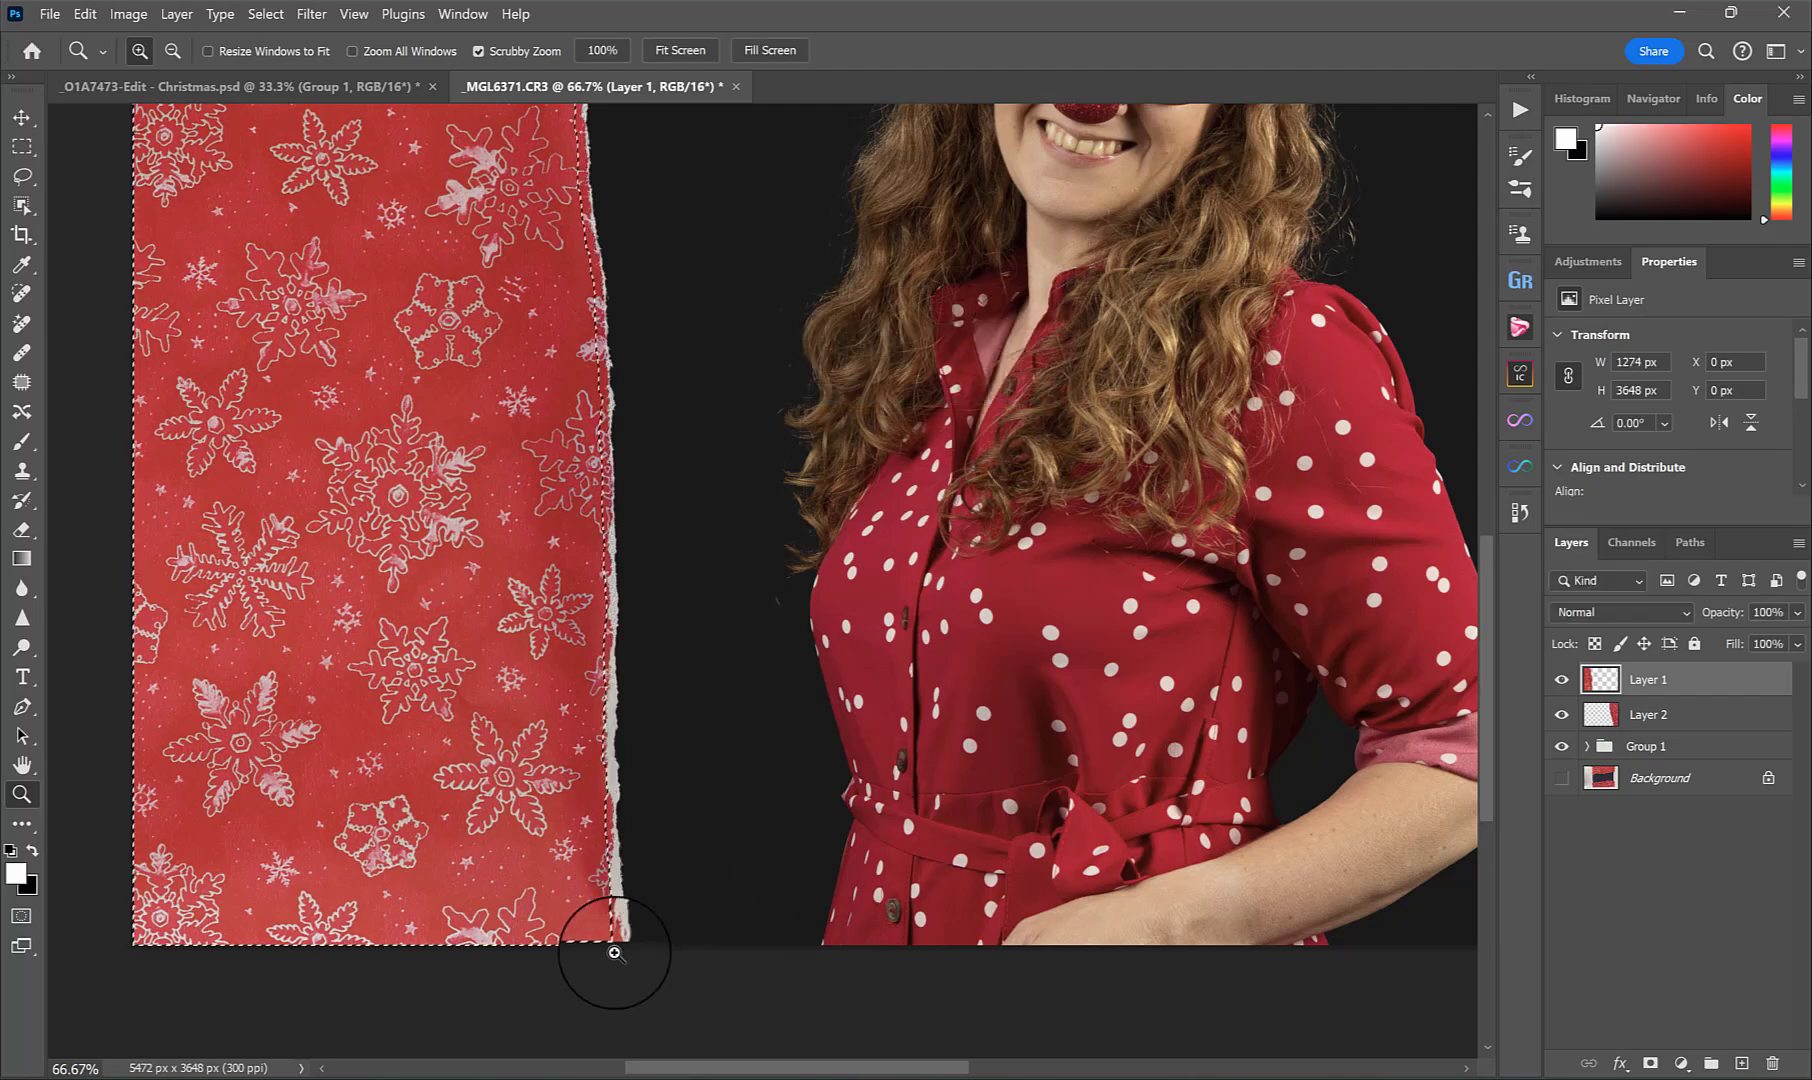
# Add a mask to Layer 1 from the contracted selection to trim away the strip's thin white torn edge.
pyautogui.moveTo(820, 271); pyautogui.dragTo(841, 740)
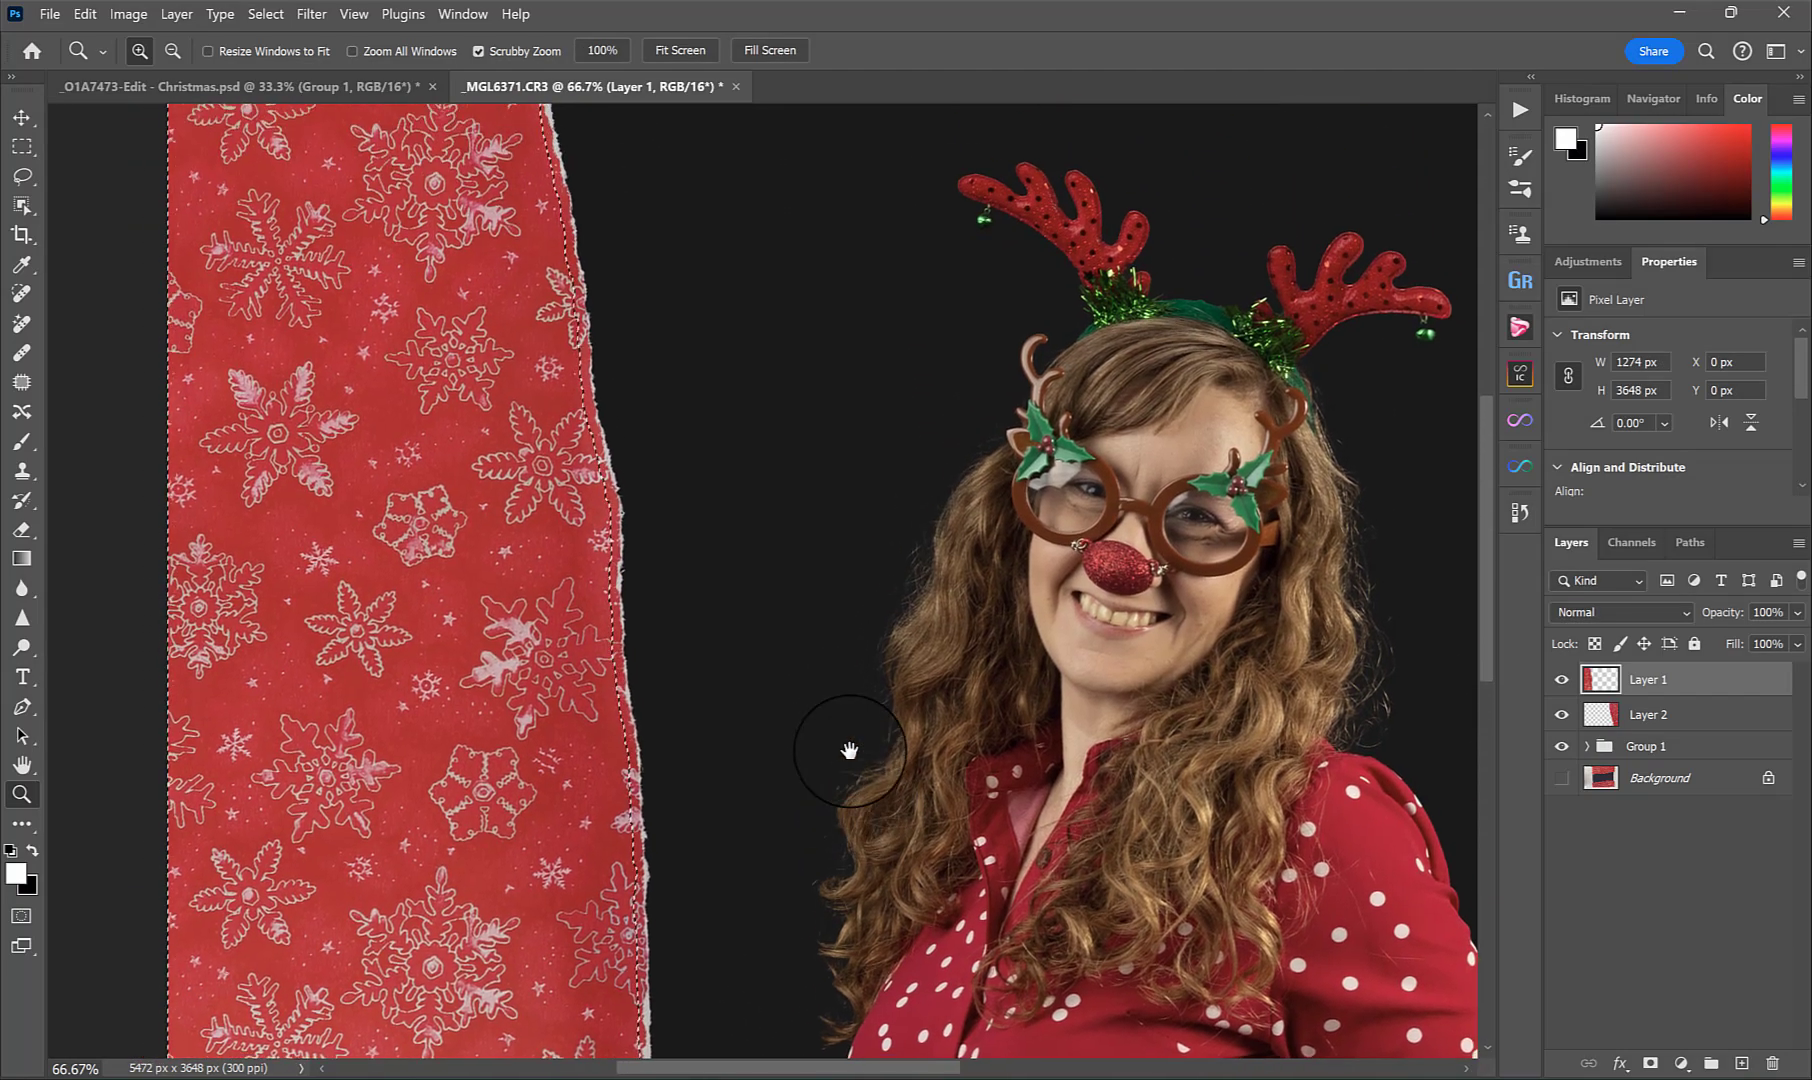
pyautogui.click(1650, 1063)
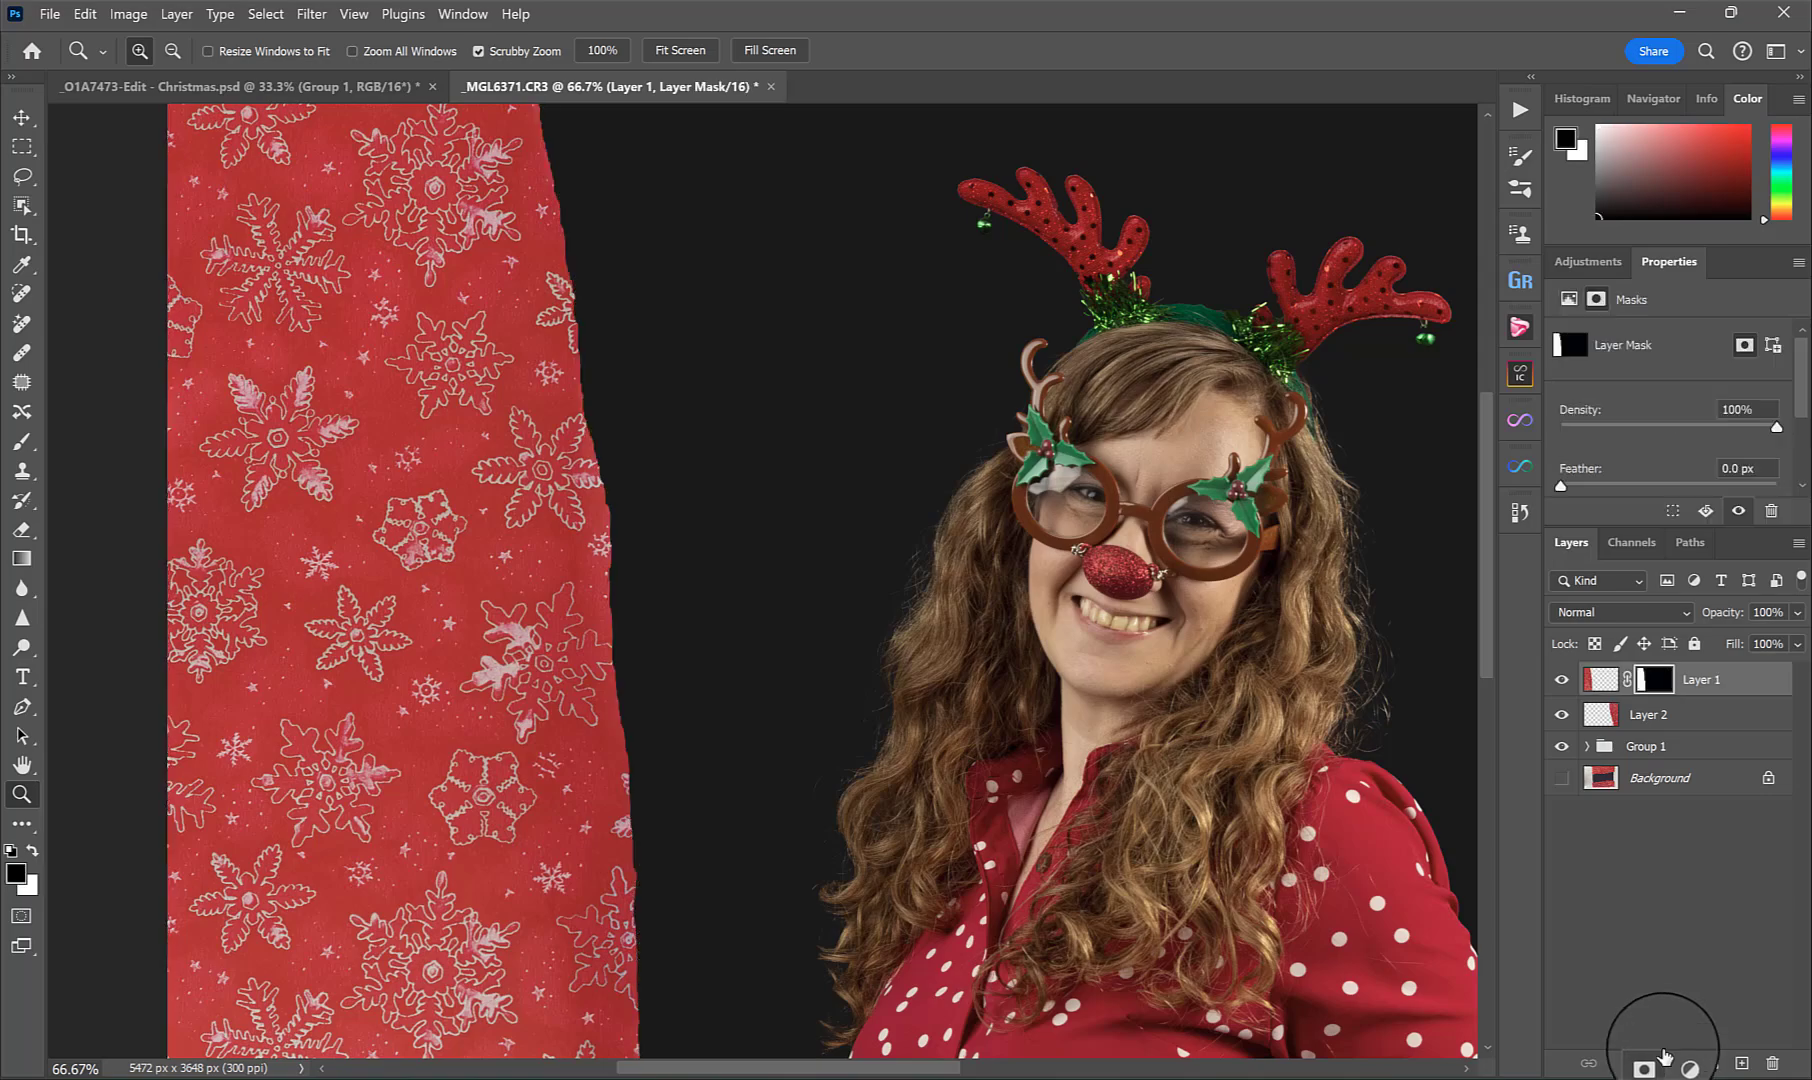
pyautogui.press('v')
pyautogui.scroll(-10, 958, 364)
pyautogui.scroll(12, 748, 1032)
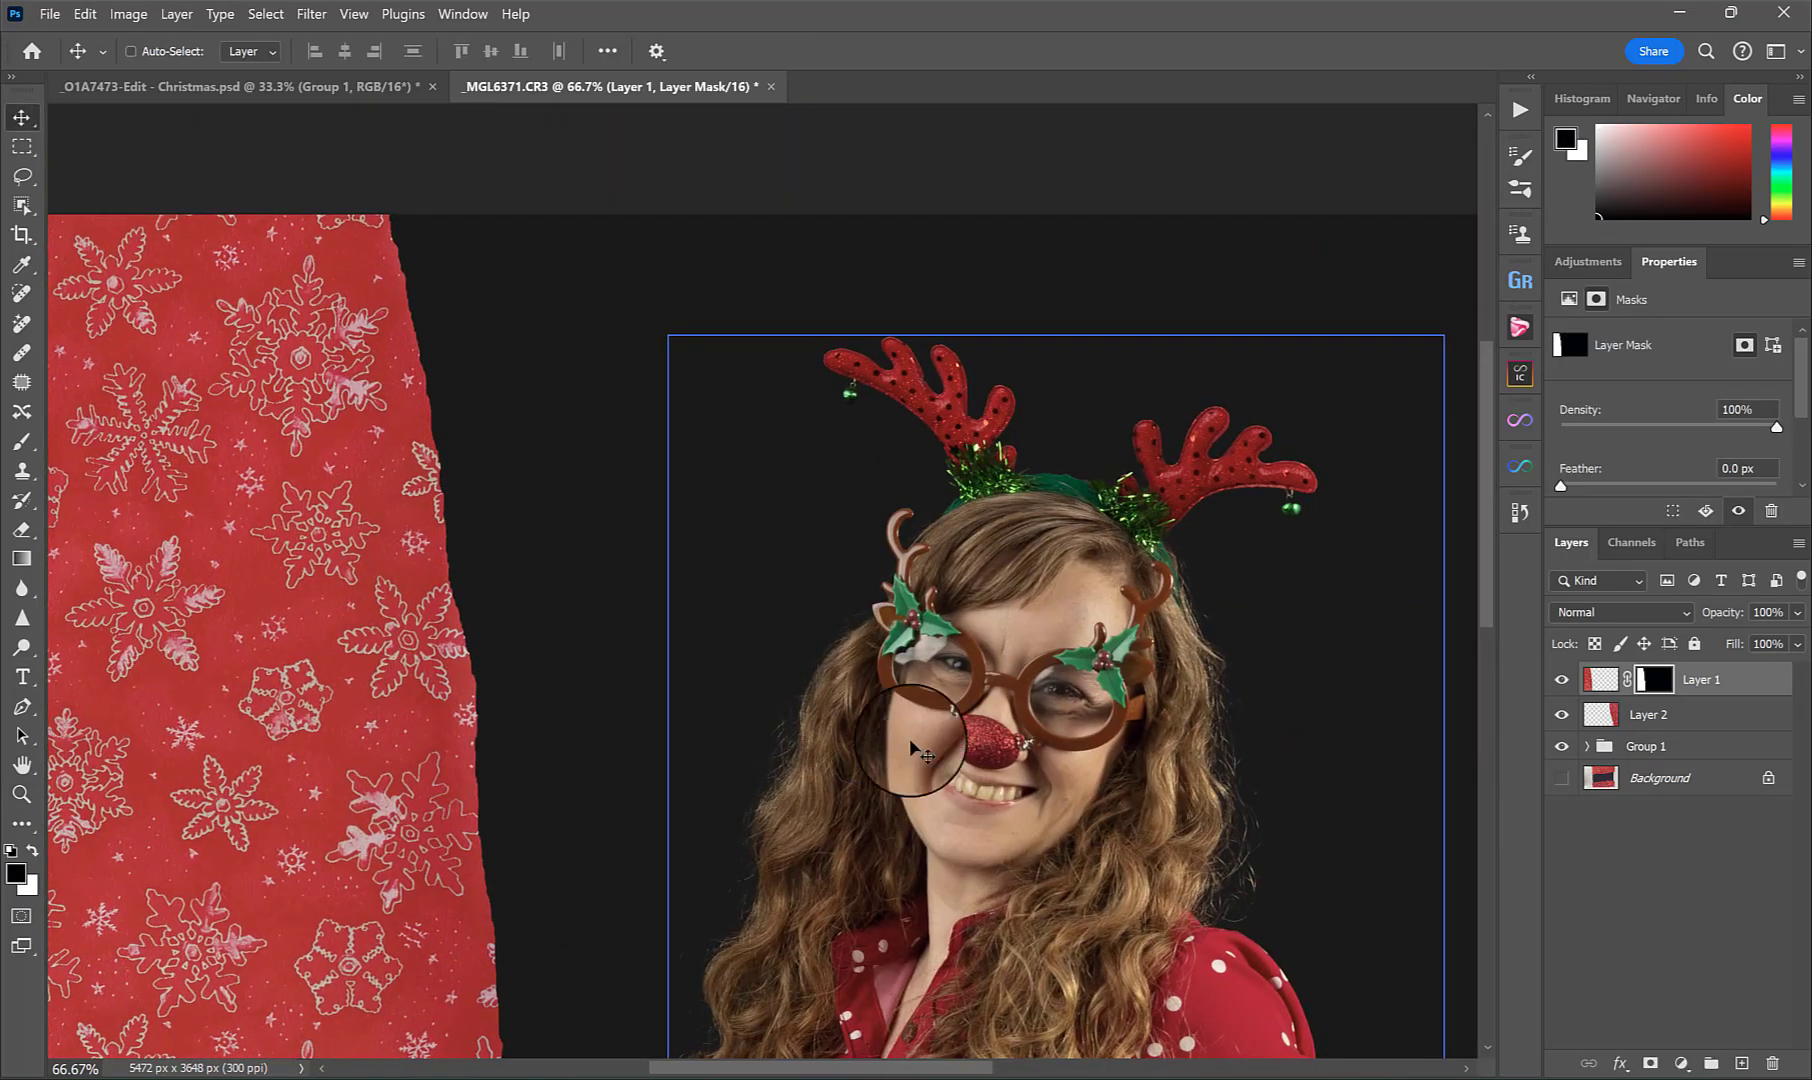
pyautogui.hotkey('ctrl', '-')
pyautogui.hotkey('ctrl', '-')
pyautogui.hotkey('ctrl', '-')
pyautogui.moveTo(1458, 606); pyautogui.dragTo(1257, 414)
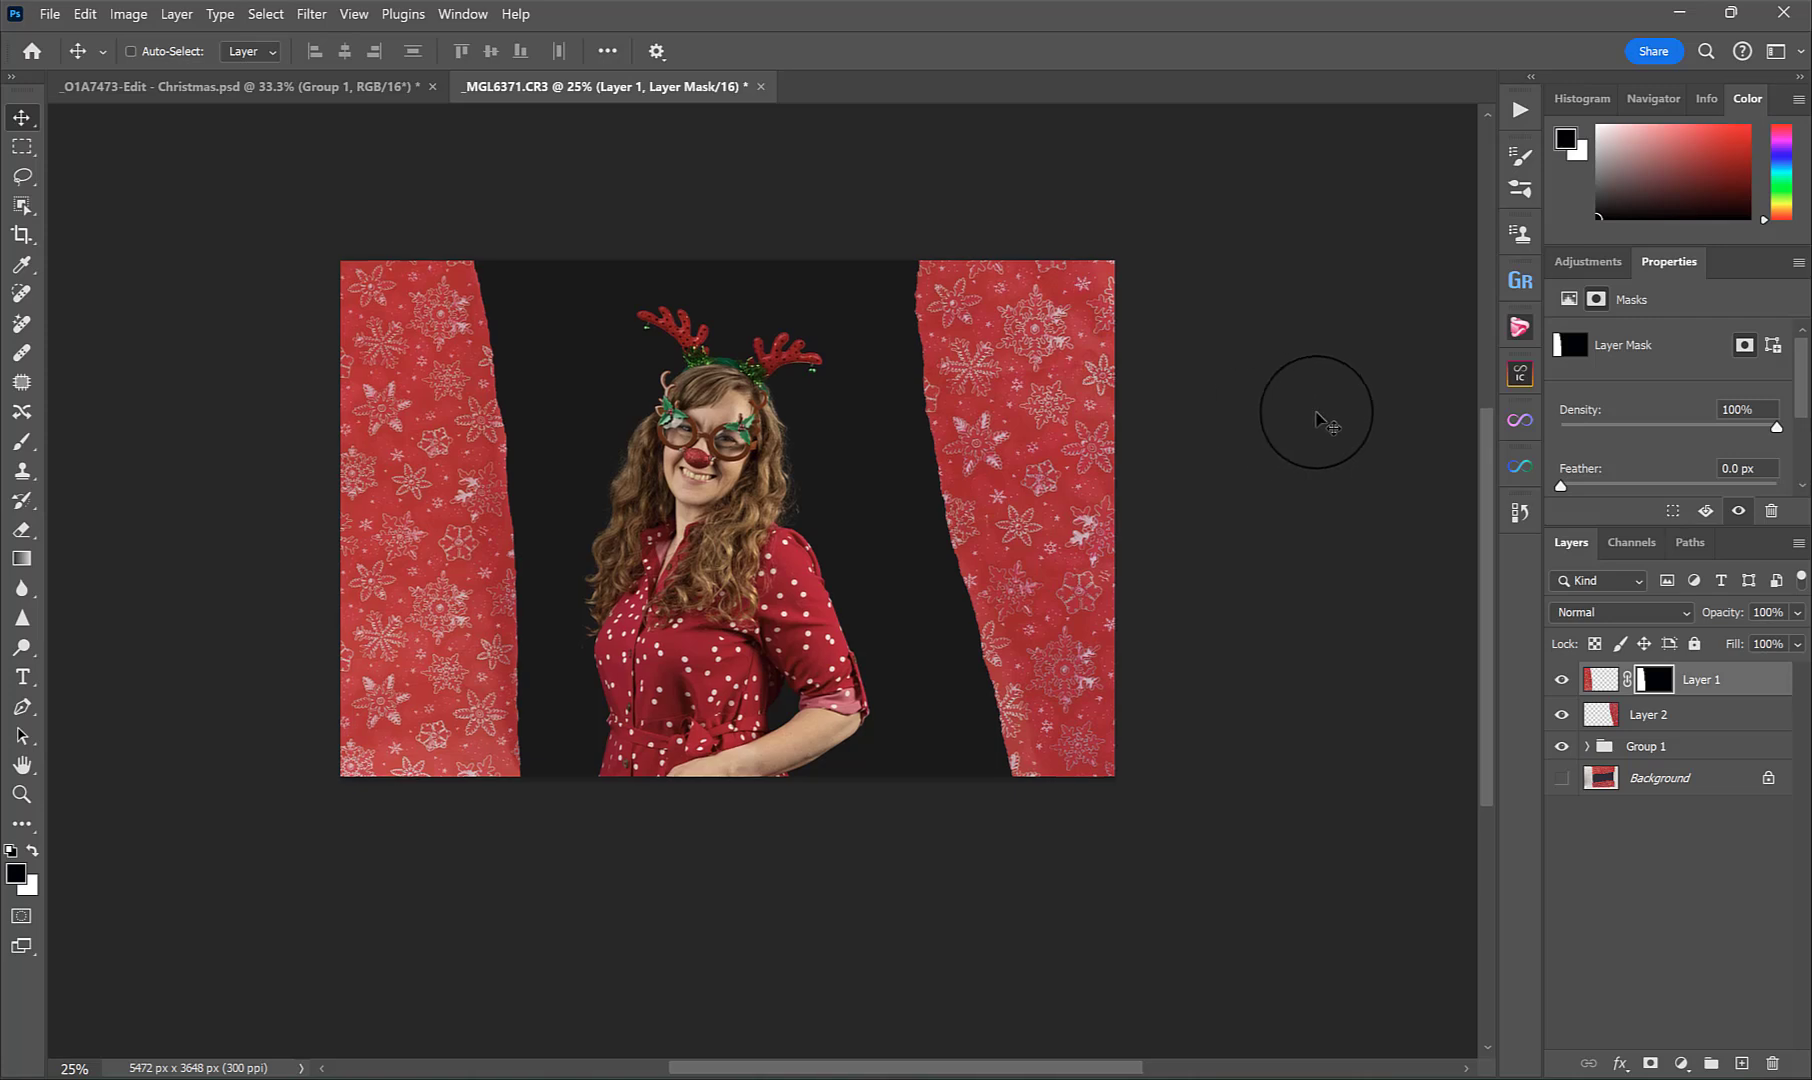
# Switch to Lightroom Classic, find the white torn-paper photo _MGL6007.CR3 in the Torn paper folder, and open it in Photoshop.
pyautogui.hotkey('alt', 'Tab')
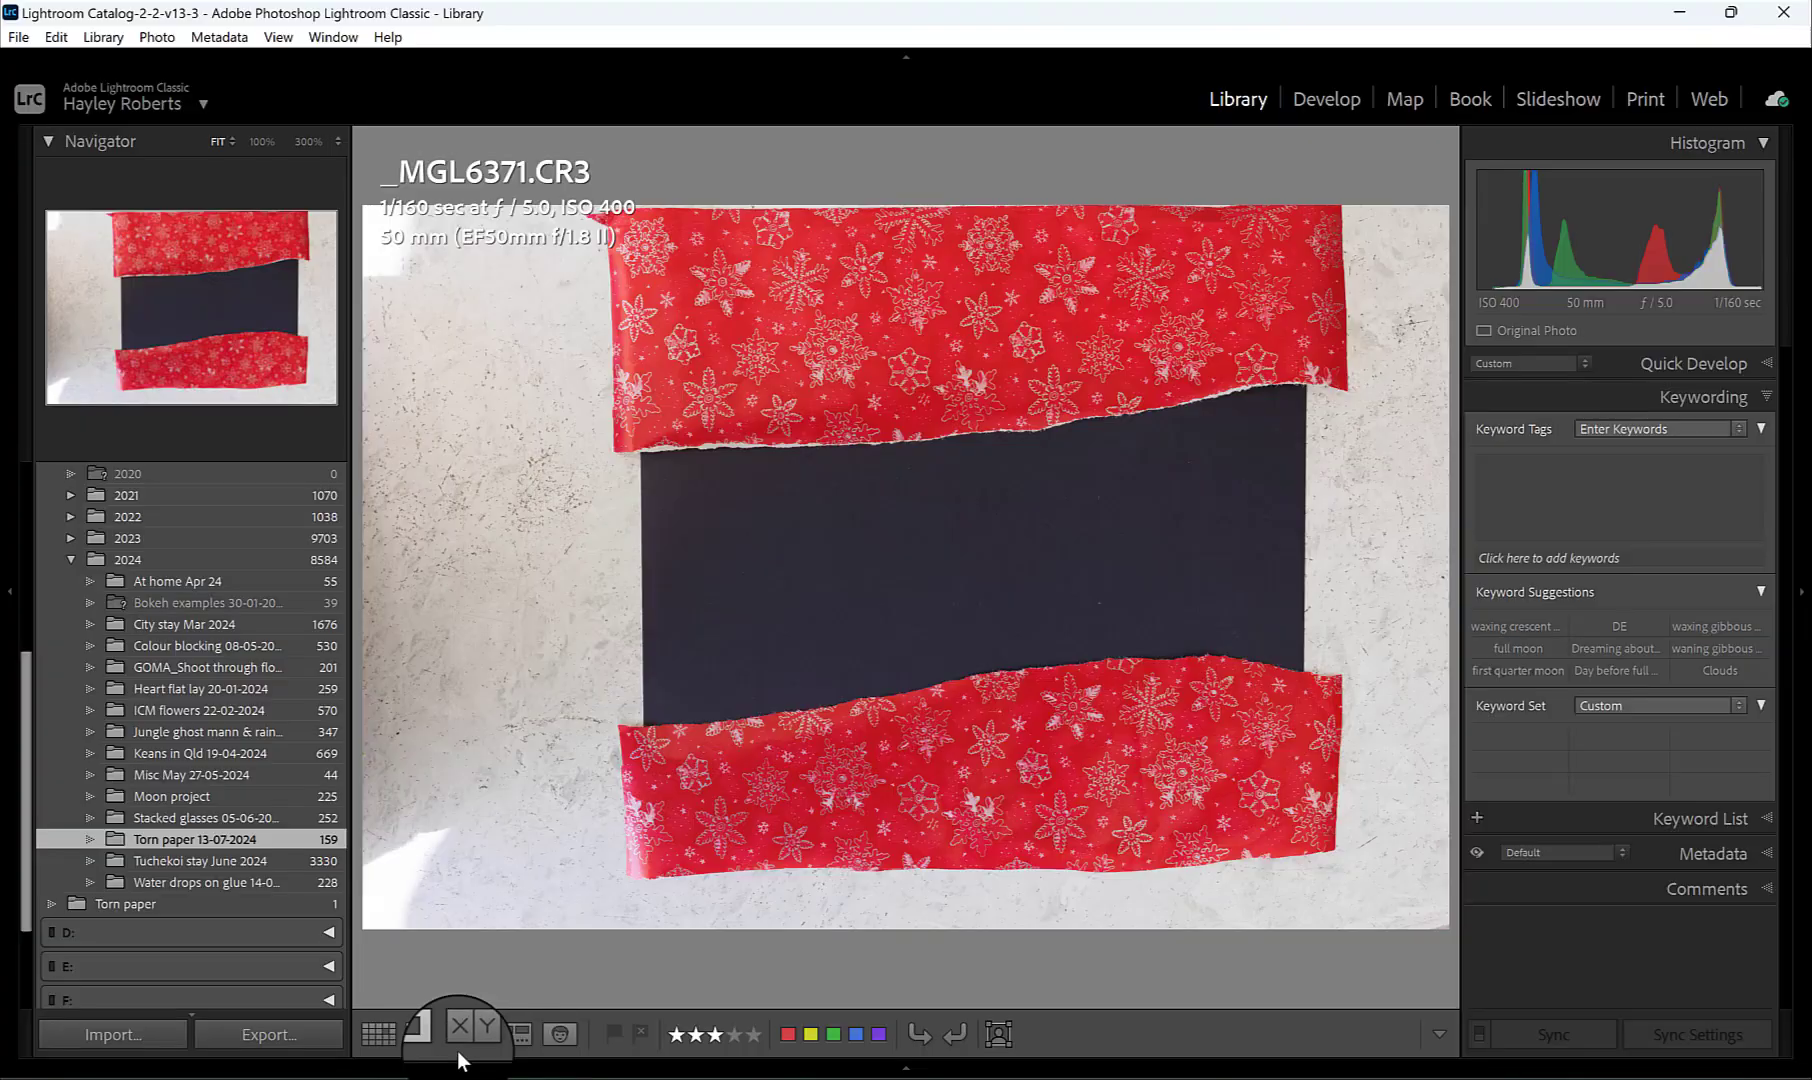
pyautogui.click(374, 1034)
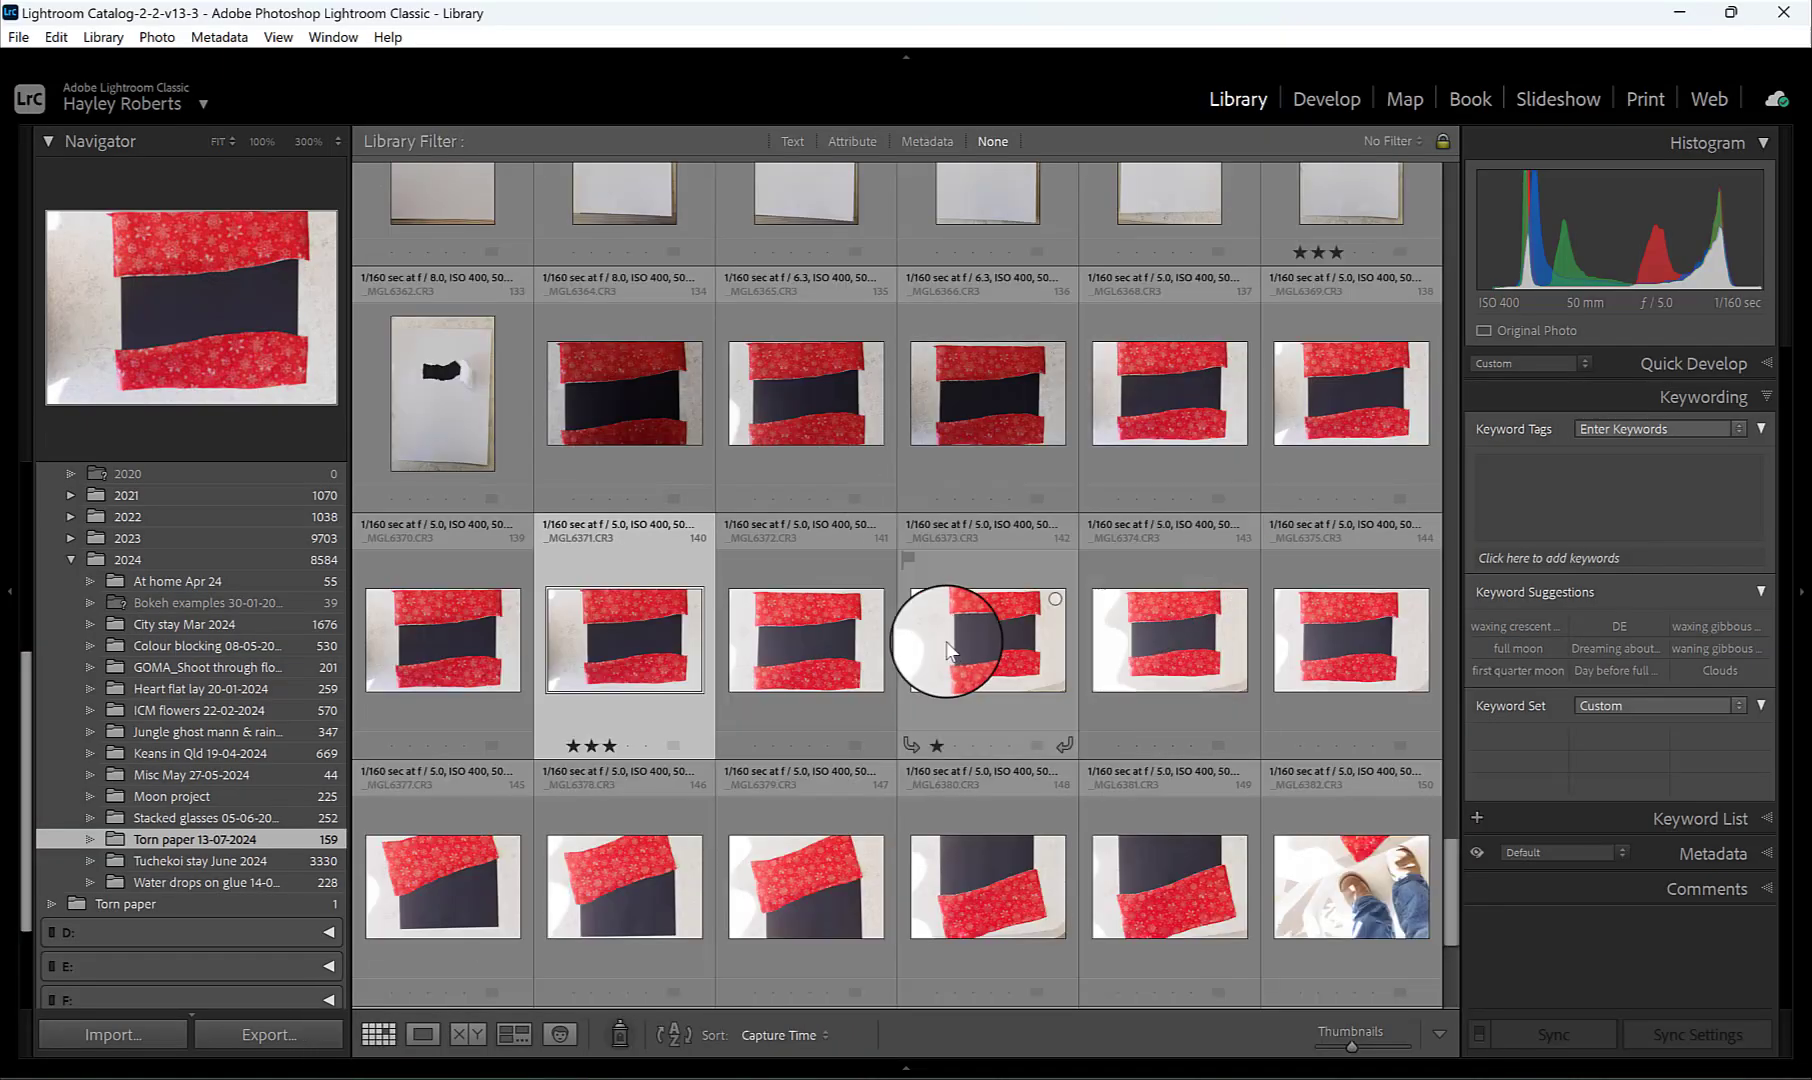
pyautogui.scroll(6, 1133, 611)
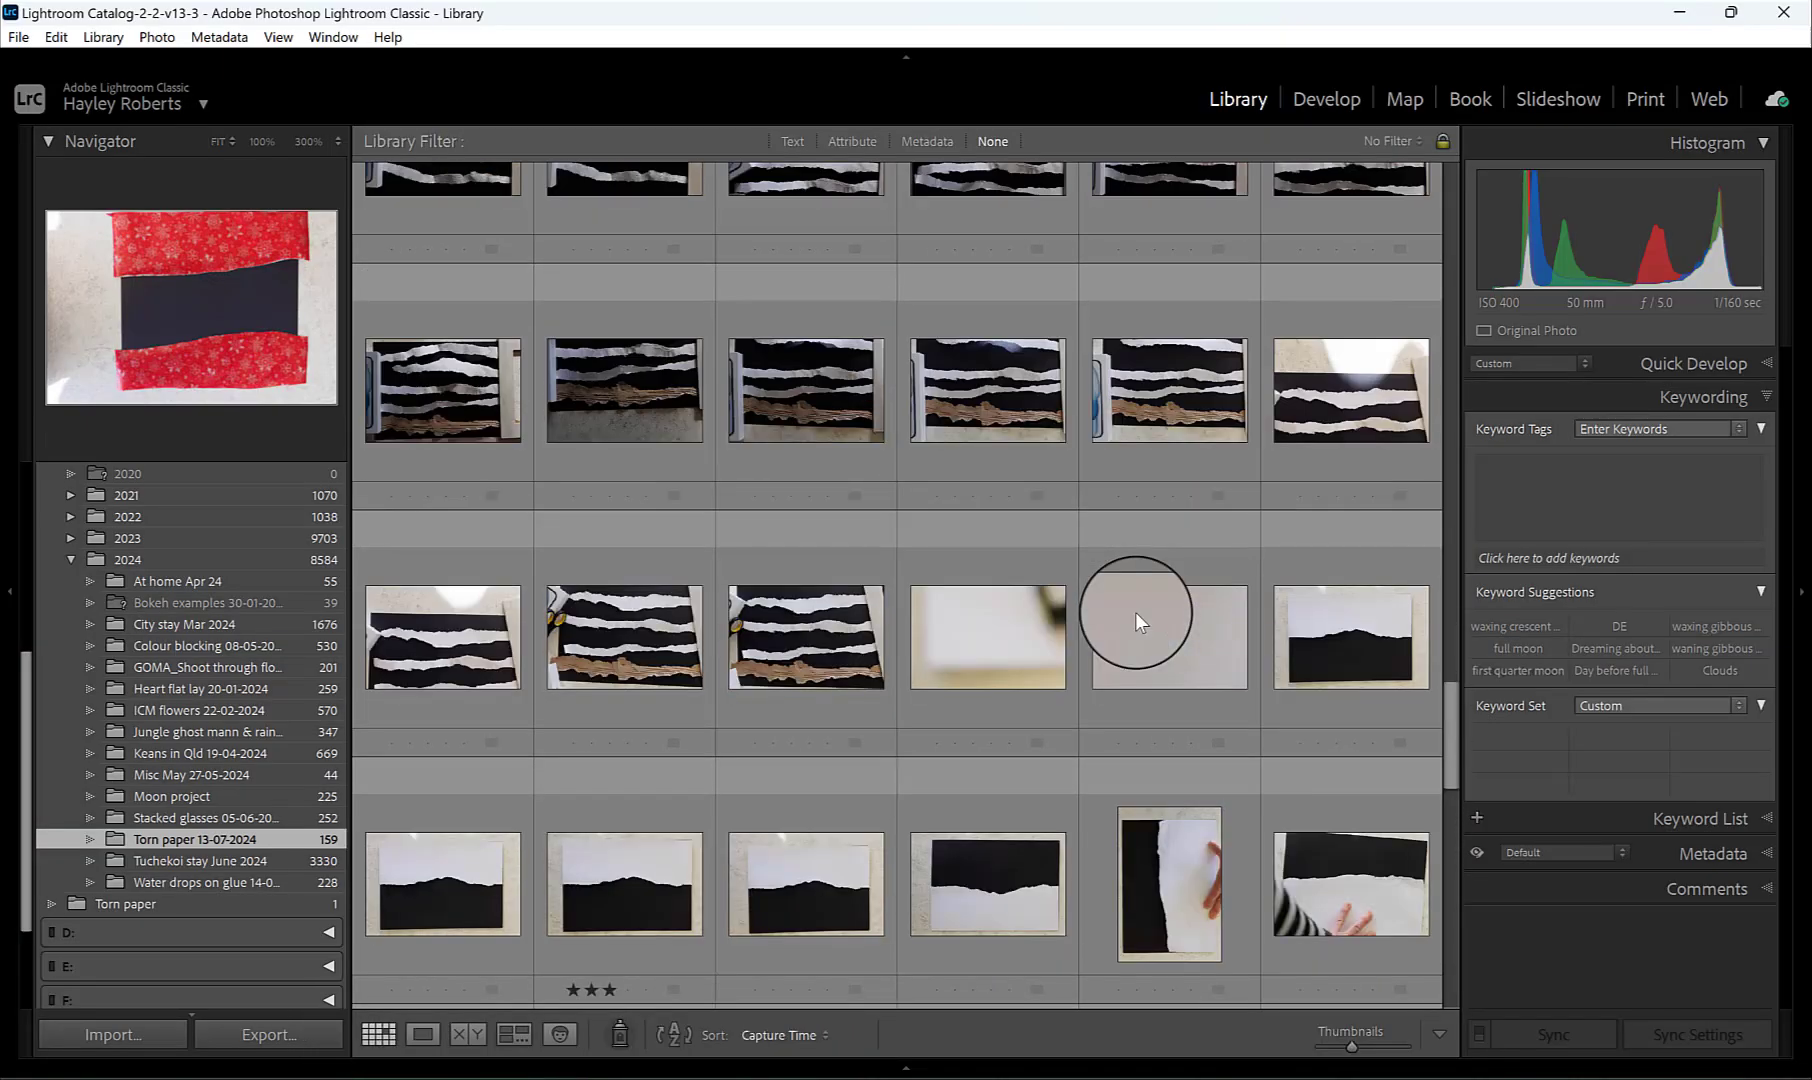
pyautogui.scroll(10, 1133, 599)
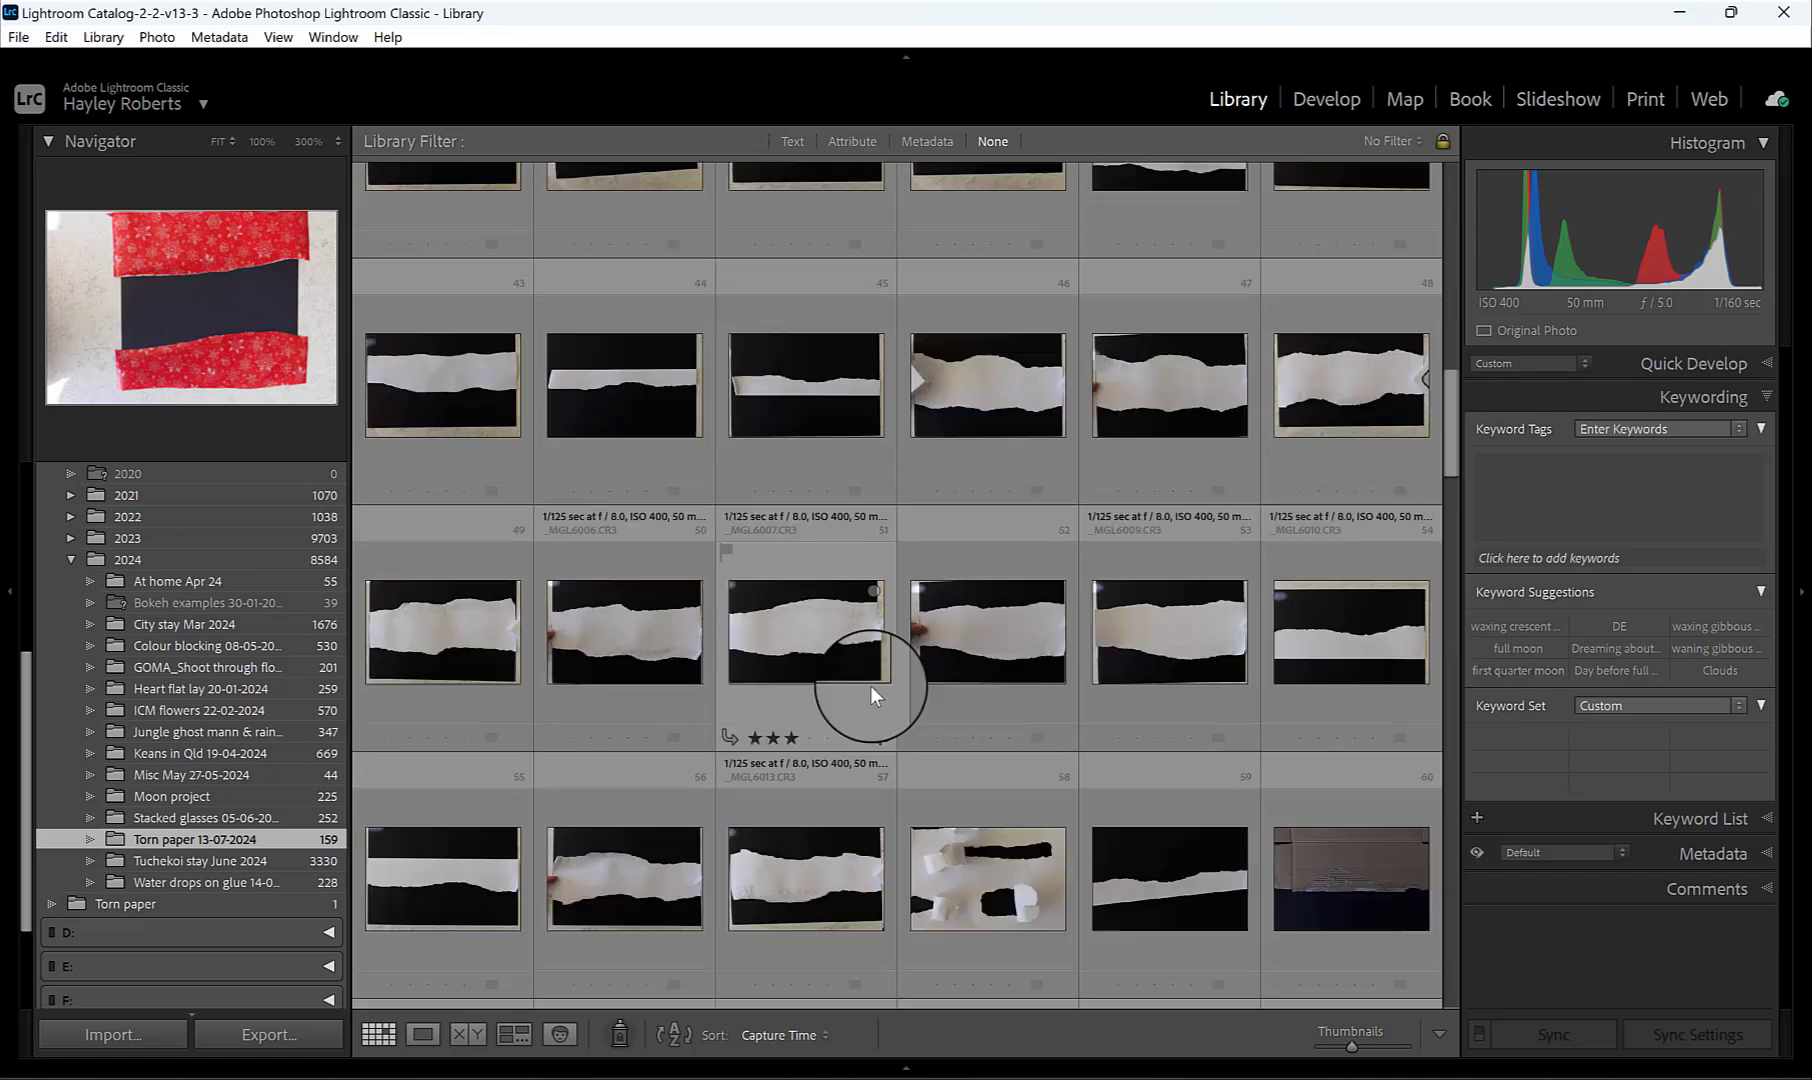
pyautogui.doubleClick(866, 680)
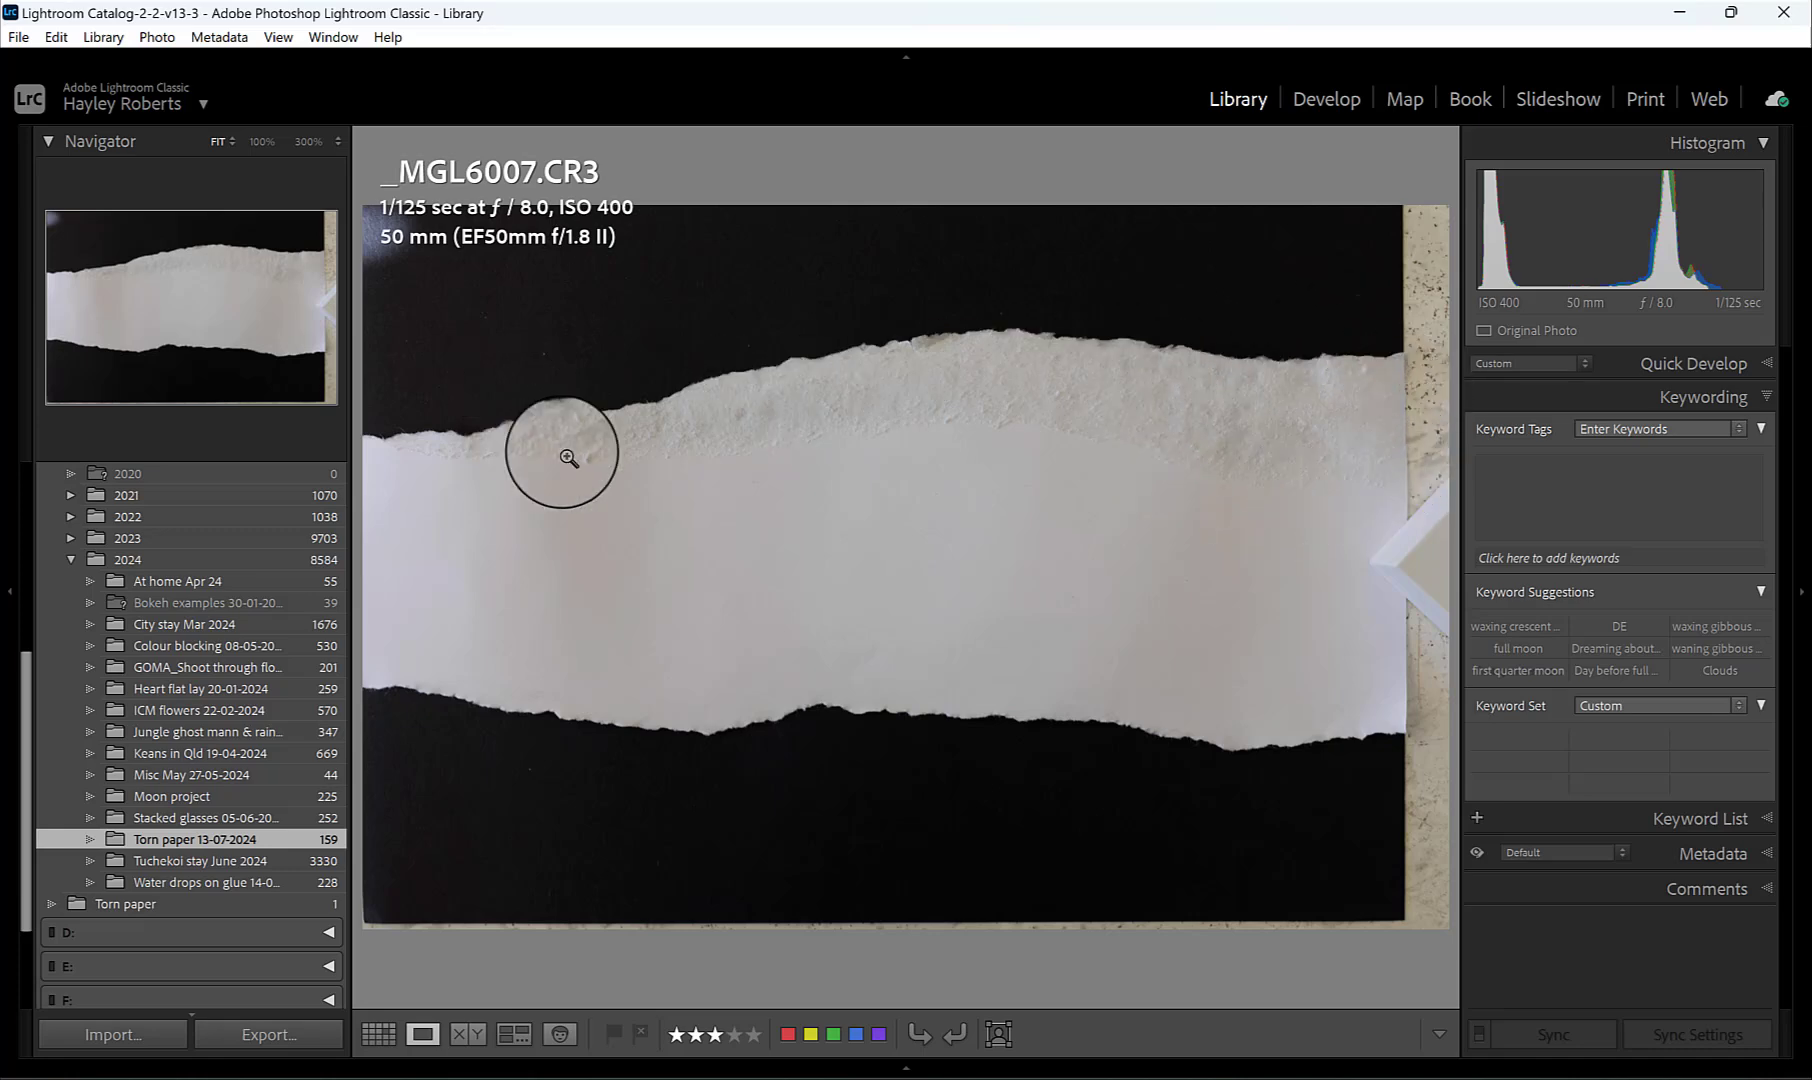
pyautogui.click(152, 38)
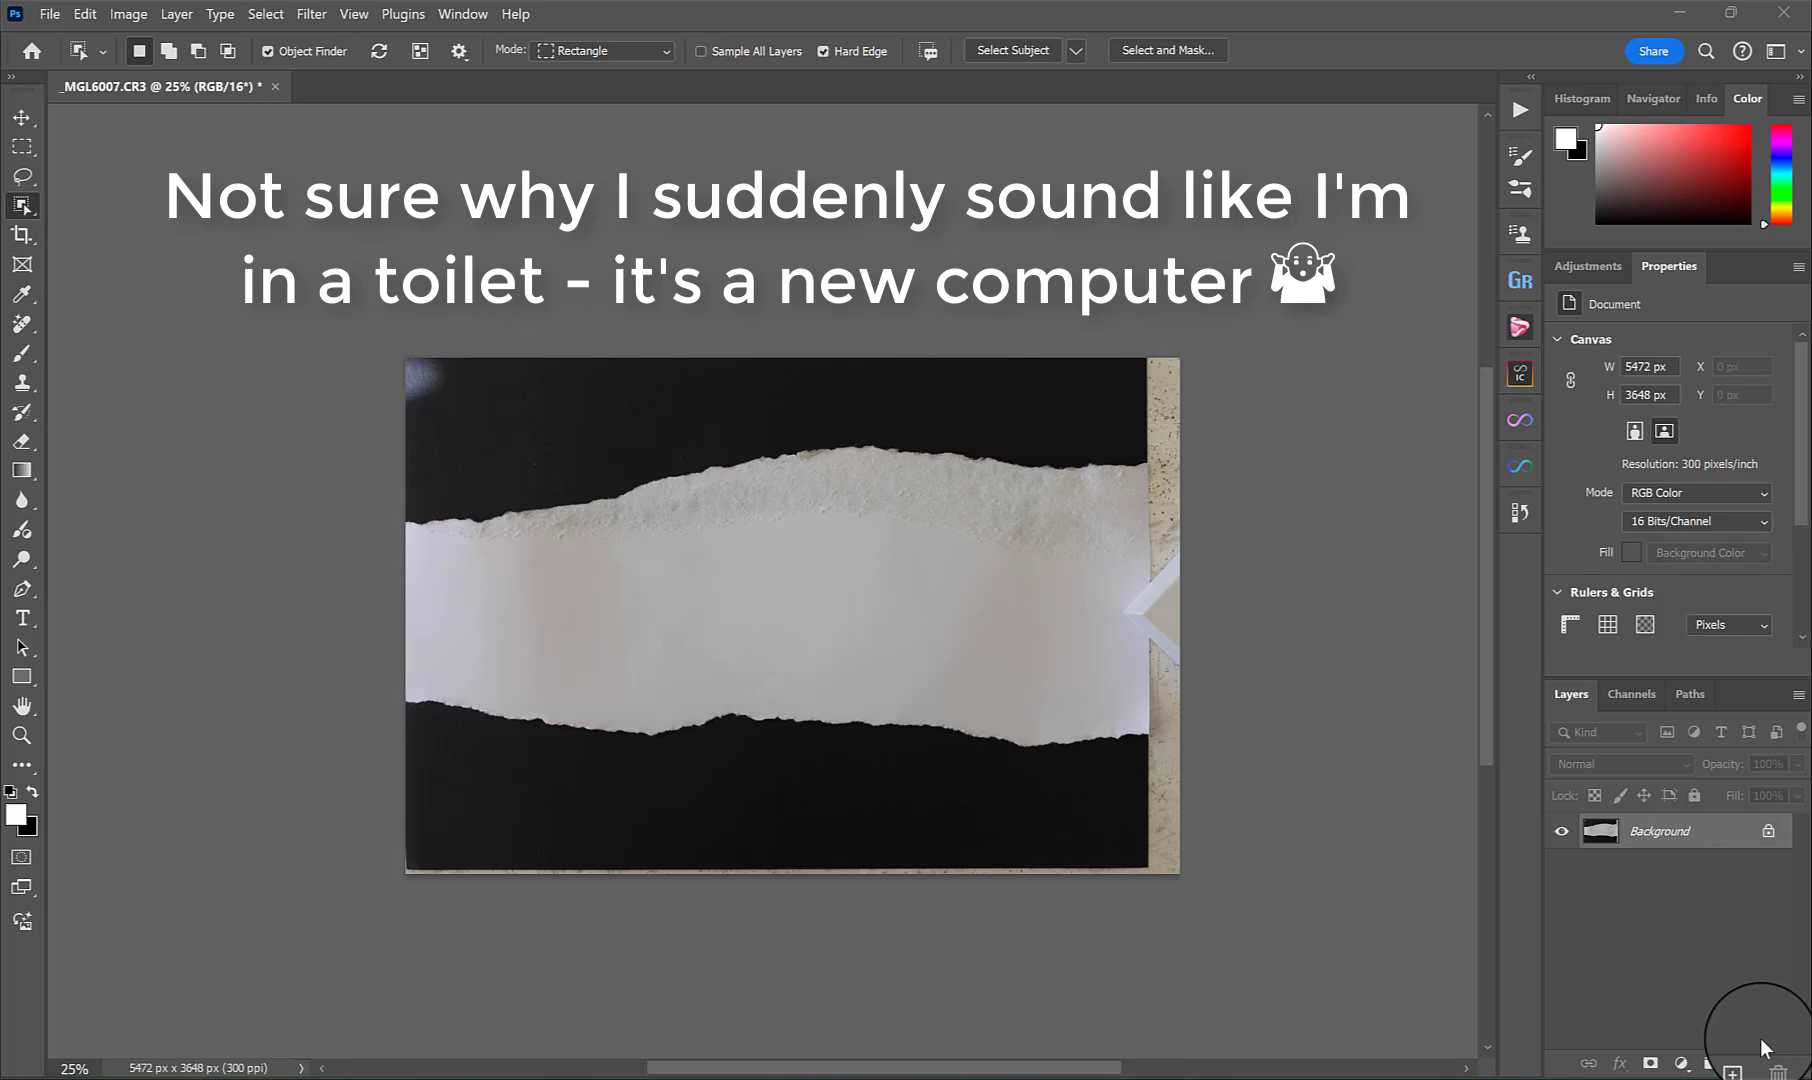
# Unlock the Background layer, scale it to 113.75%, and position it so the paper strip spans the full canvas width.
pyautogui.click(1768, 831)
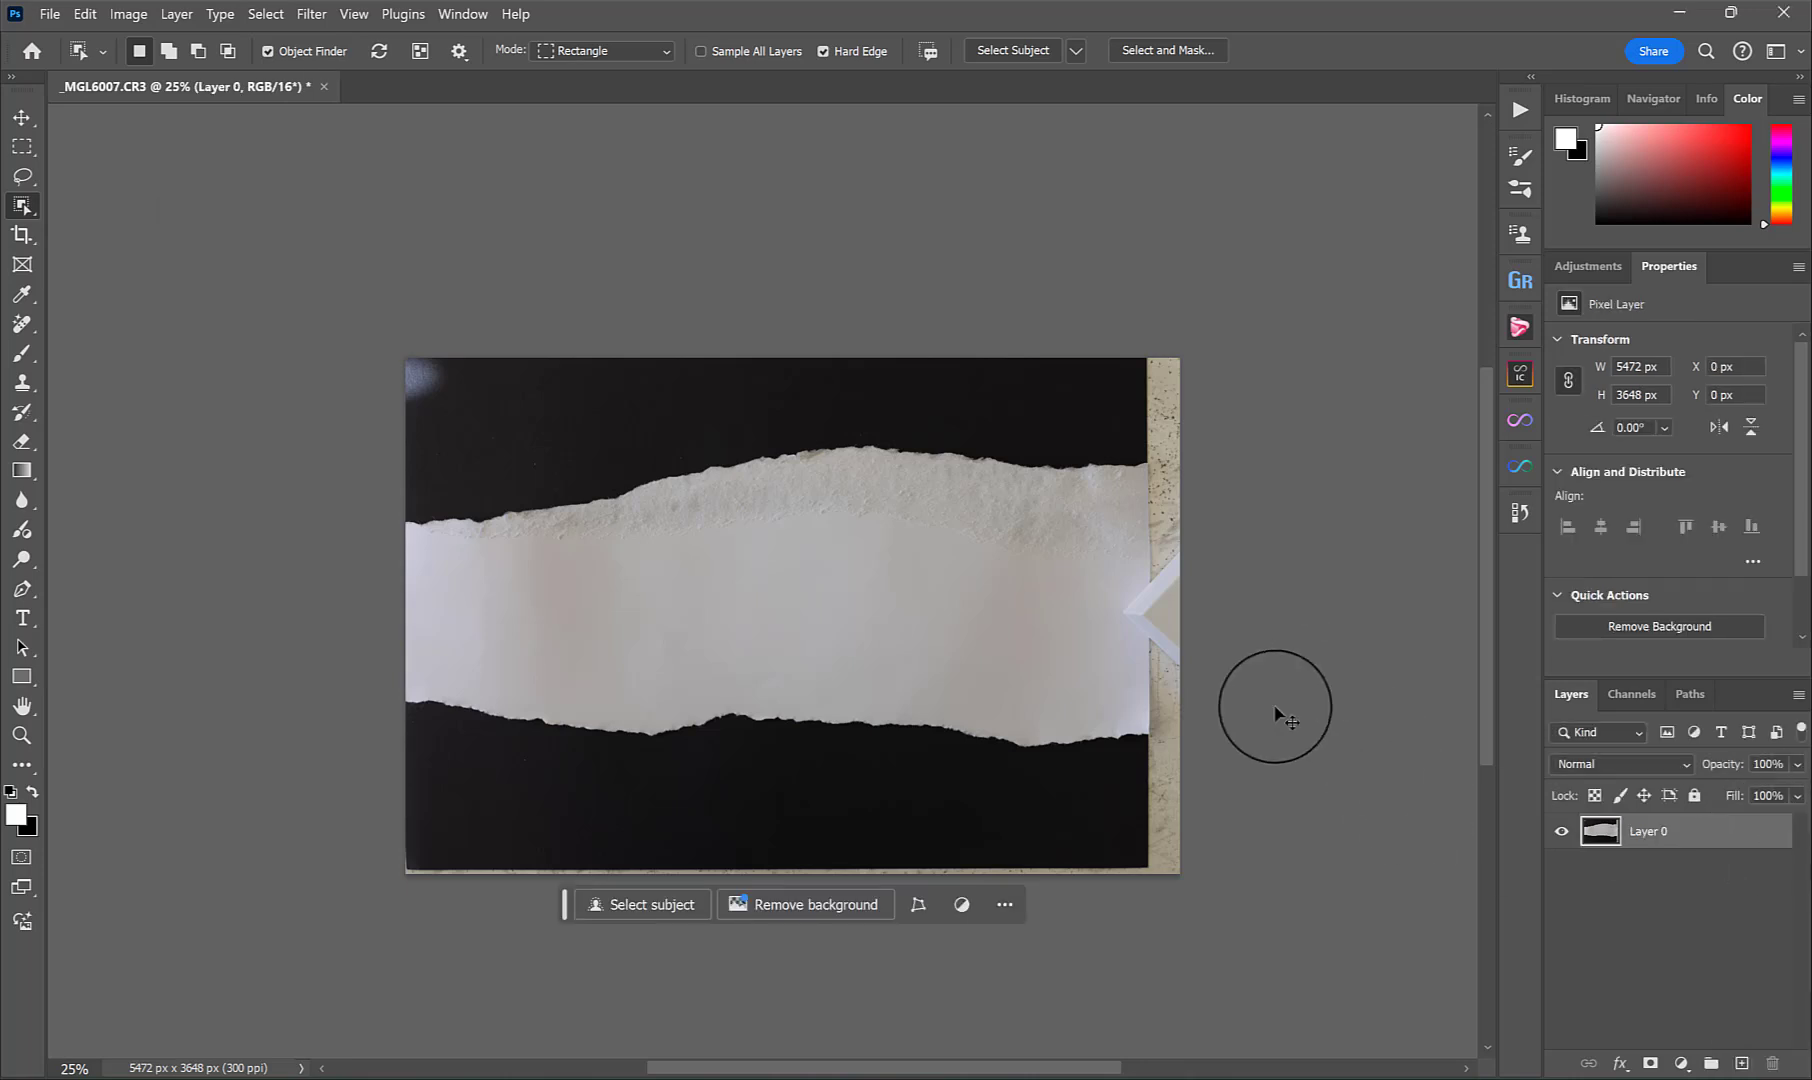
pyautogui.hotkey('ctrl', 't')
pyautogui.moveTo(1181, 357); pyautogui.dragTo(1240, 316)
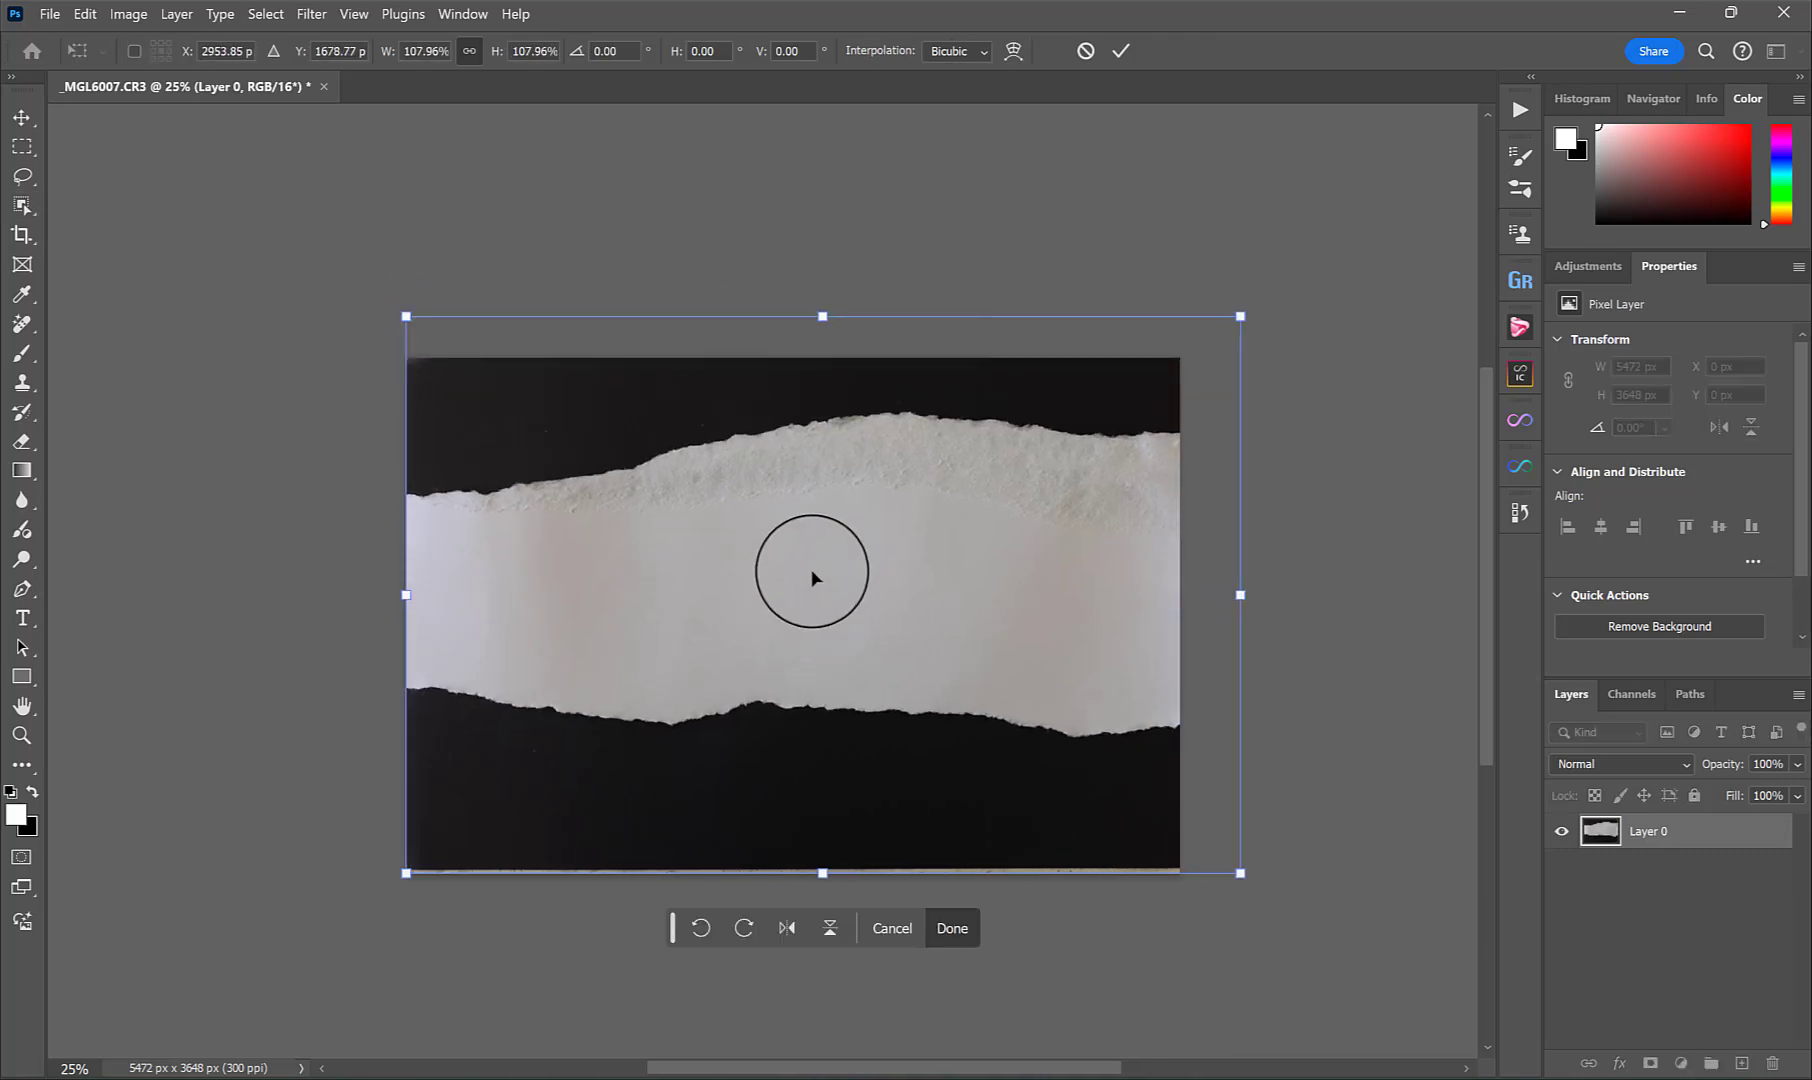
pyautogui.moveTo(811, 578); pyautogui.dragTo(809, 599)
pyautogui.moveTo(402, 340); pyautogui.dragTo(362, 332)
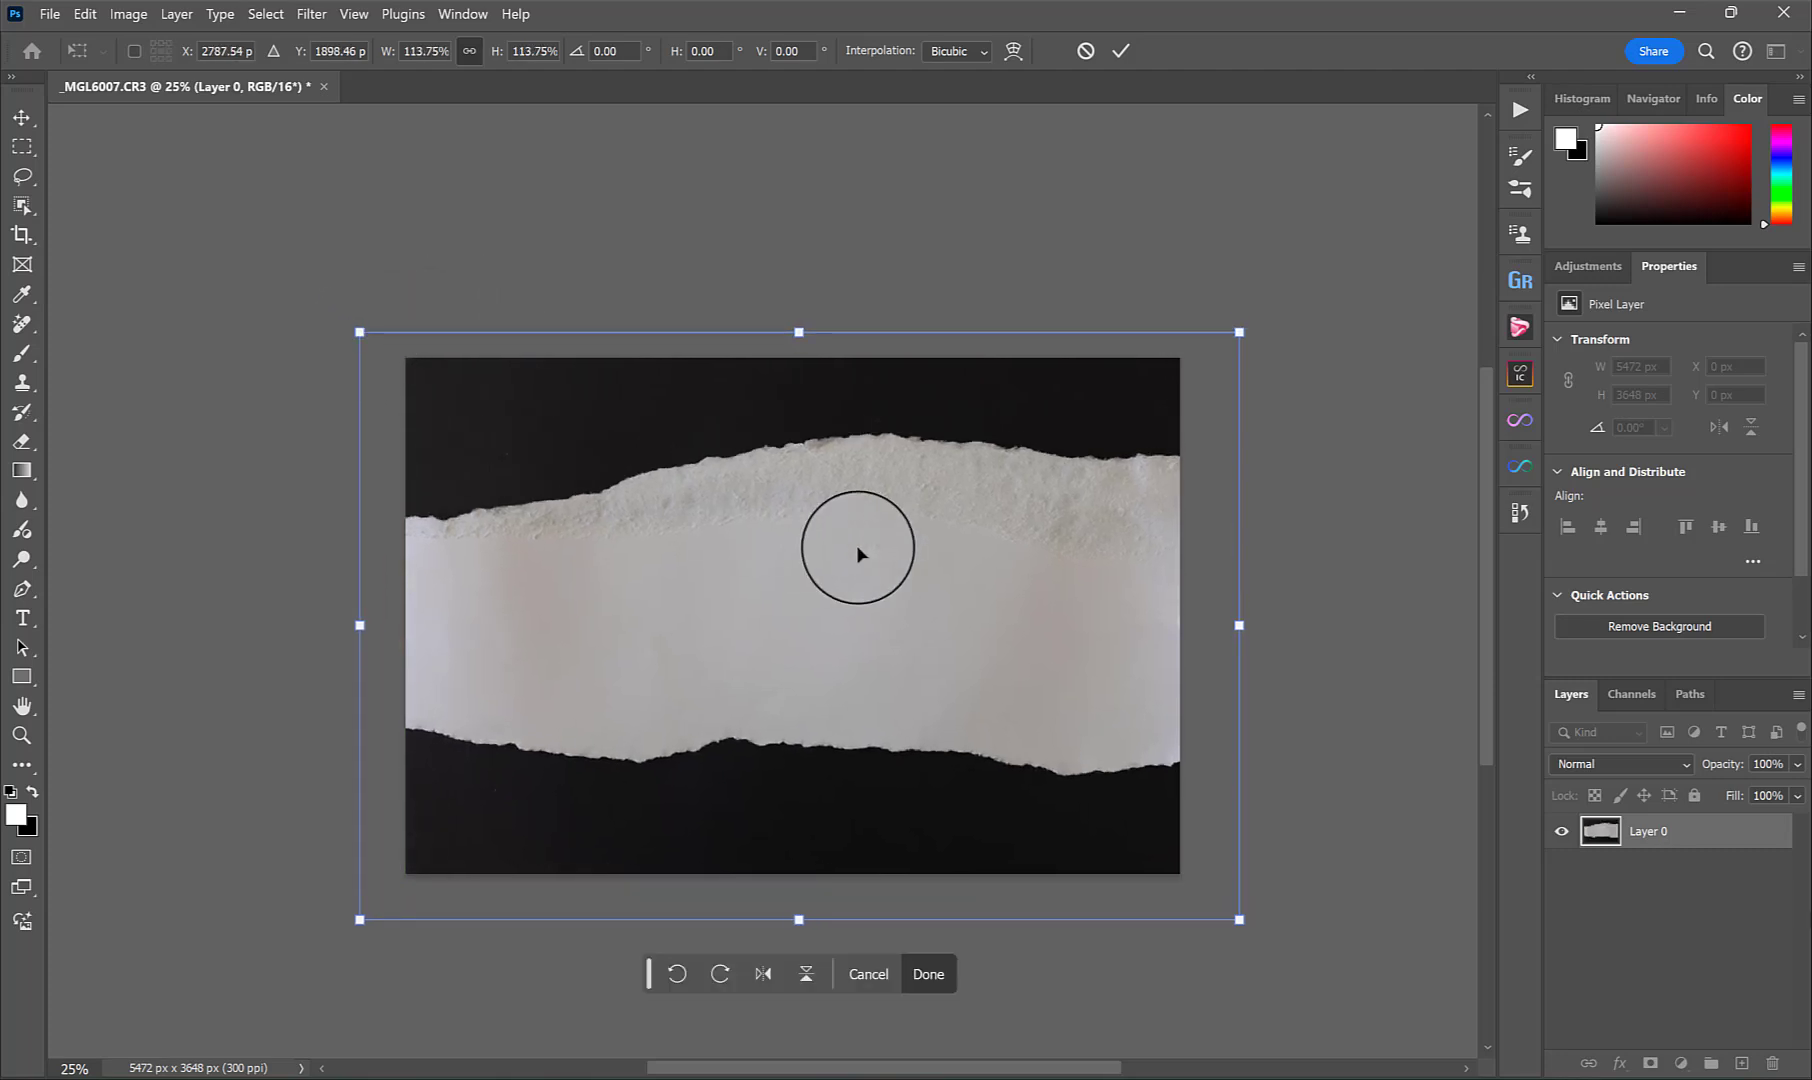
pyautogui.moveTo(862, 550); pyautogui.dragTo(880, 551)
pyautogui.press('Return')
# Add a Levels adjustment with black input 34, midtone 0.92 and white input 191 to strengthen the paper's contrast.
pyautogui.click(1681, 1060)
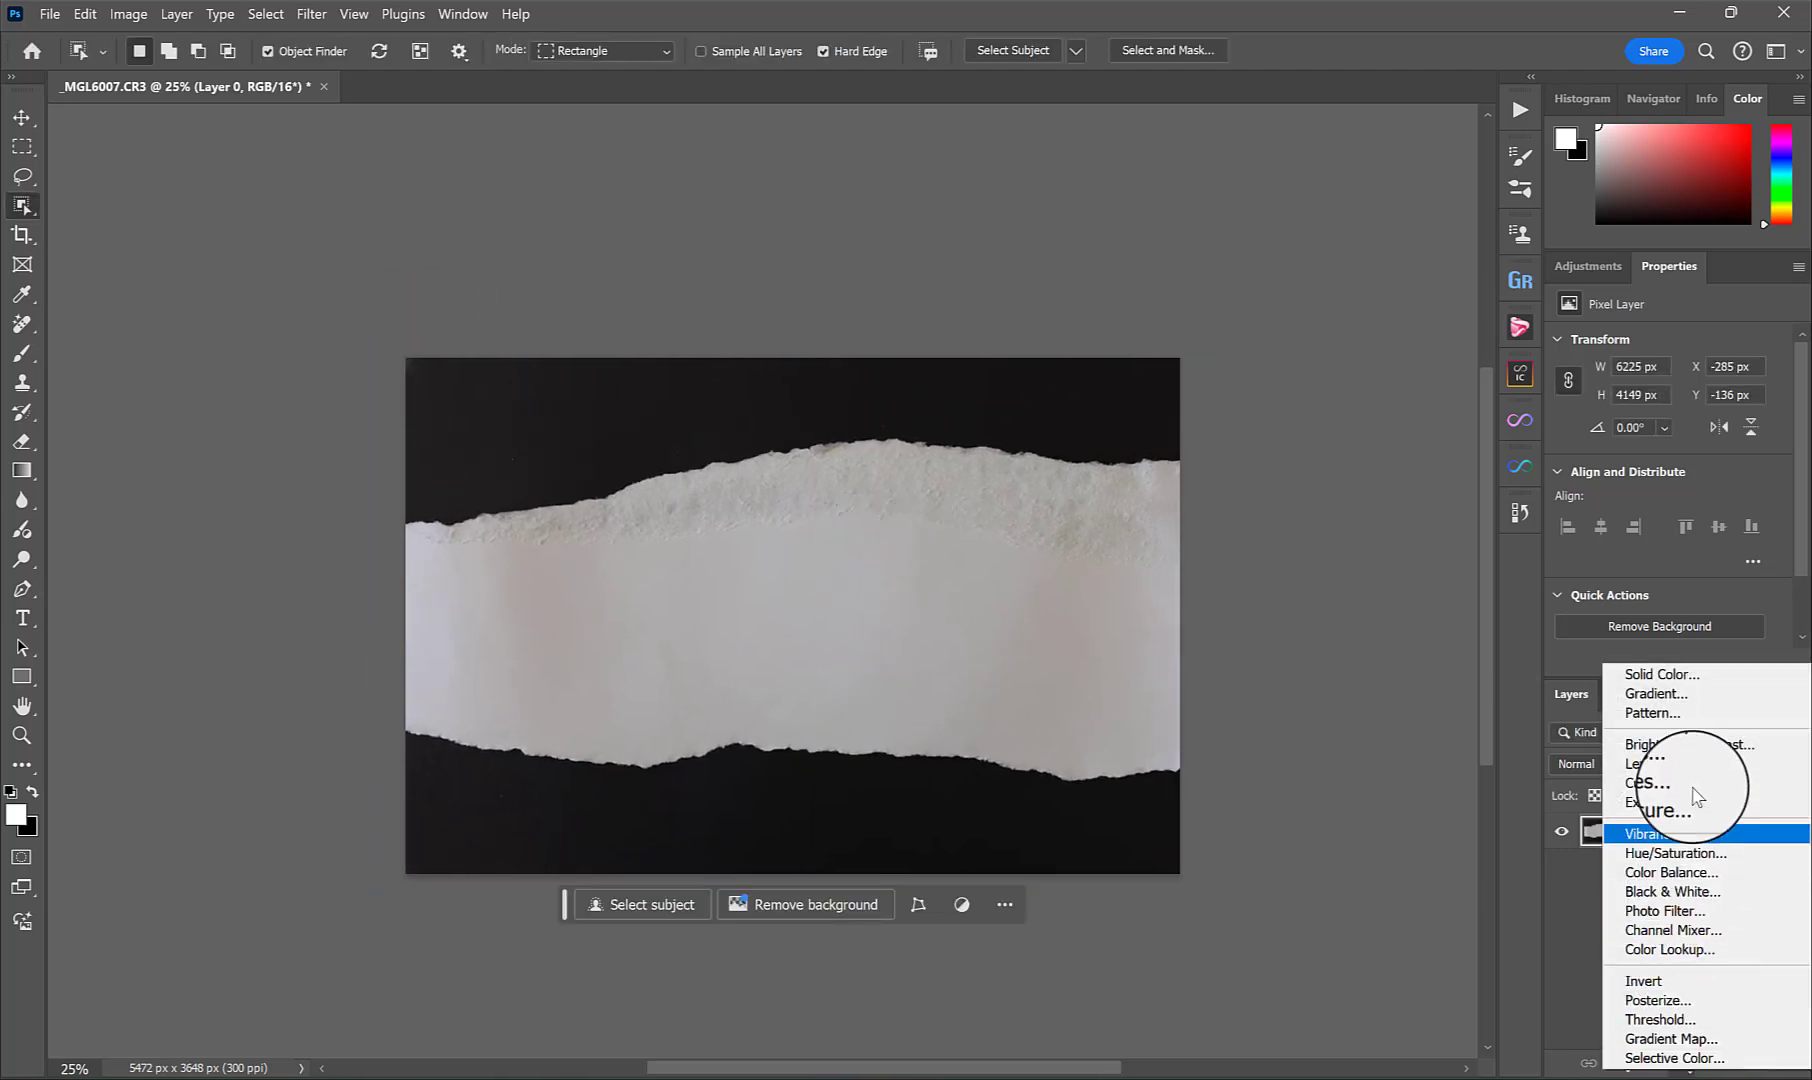
pyautogui.click(1680, 768)
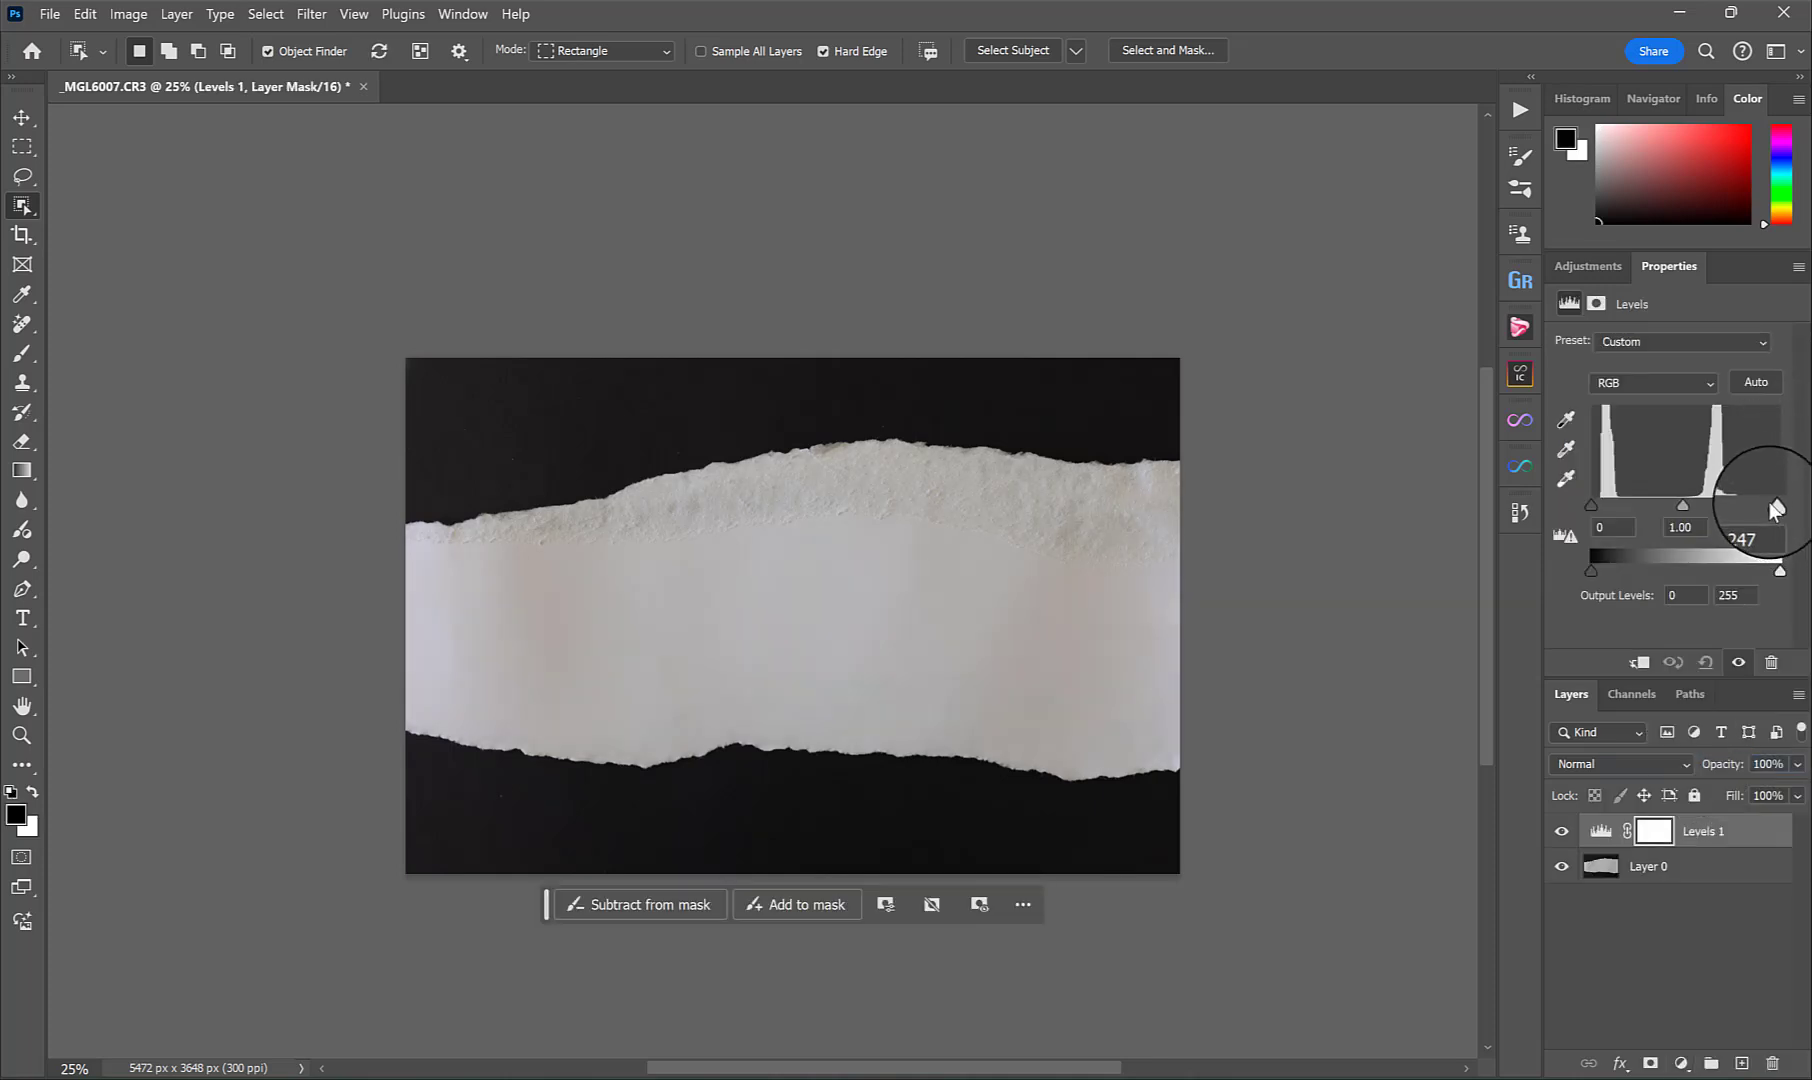
pyautogui.moveTo(1773, 510); pyautogui.dragTo(1737, 503)
pyautogui.moveTo(1664, 505); pyautogui.dragTo(1668, 510)
pyautogui.moveTo(1591, 505); pyautogui.dragTo(1617, 503)
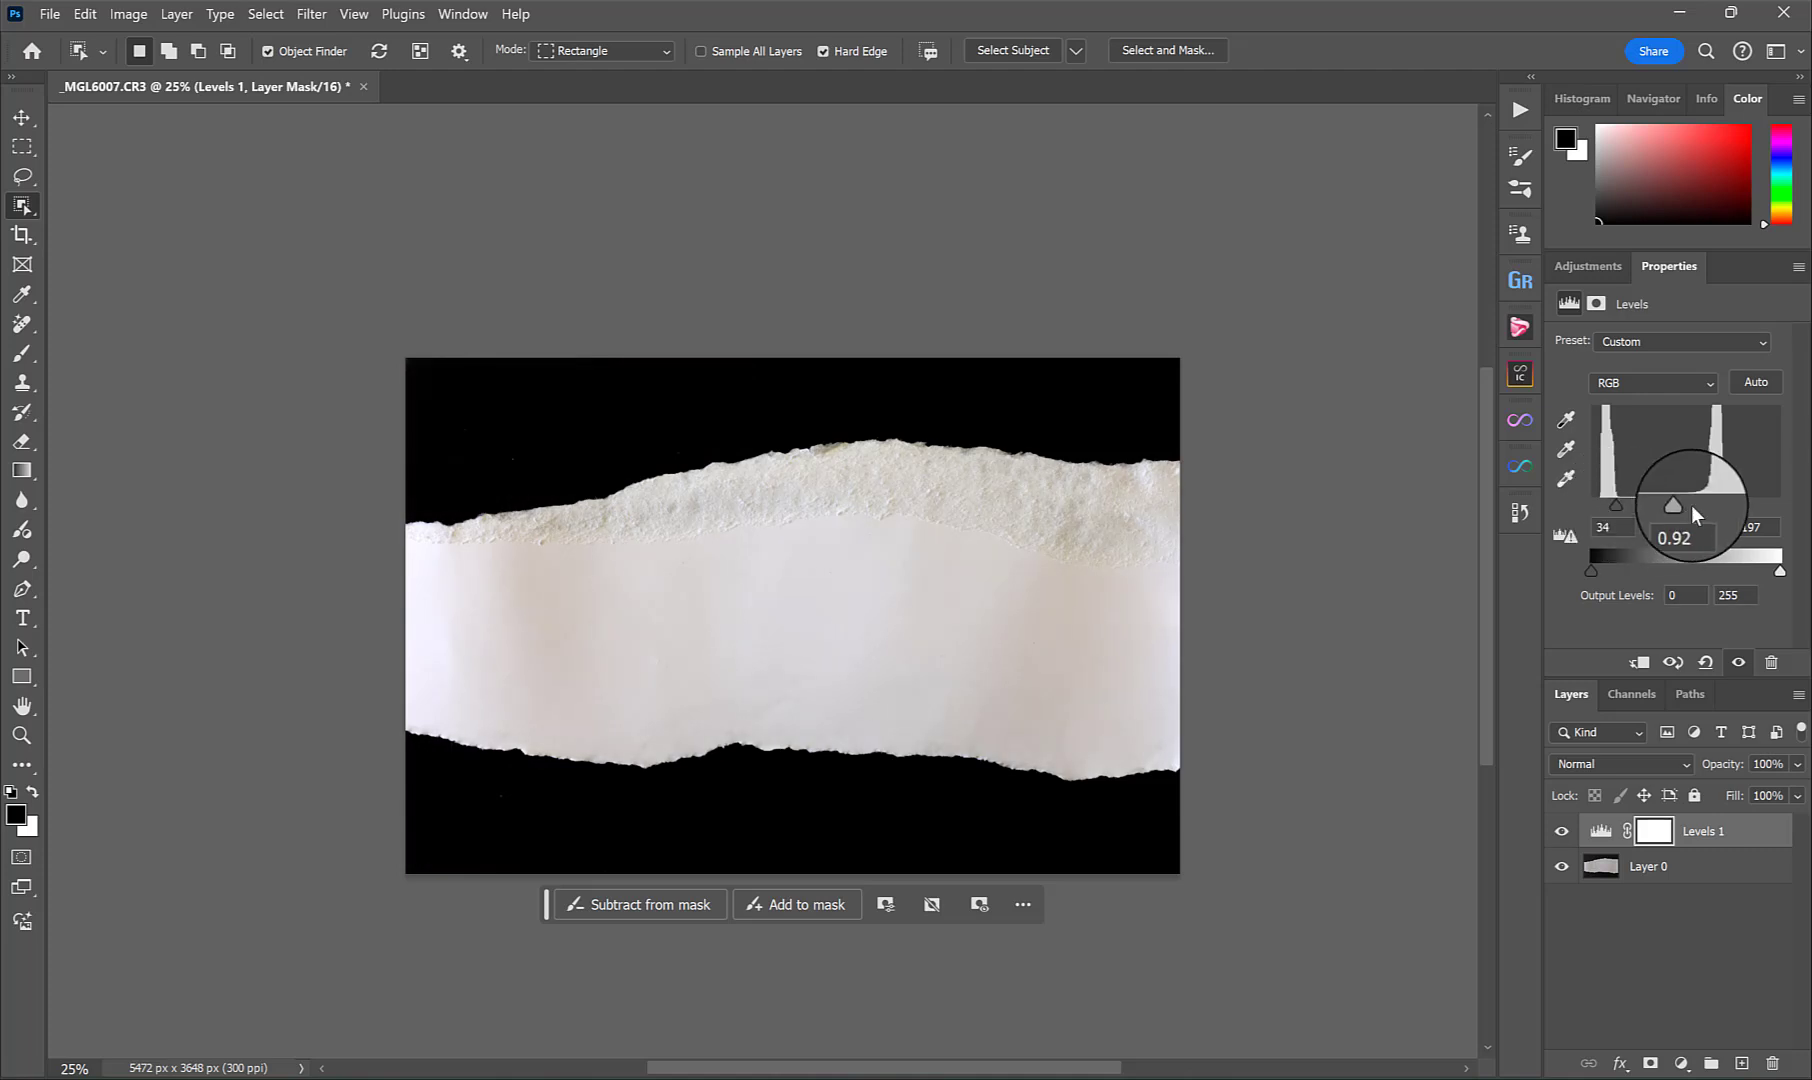
pyautogui.moveTo(1737, 505); pyautogui.dragTo(1731, 505)
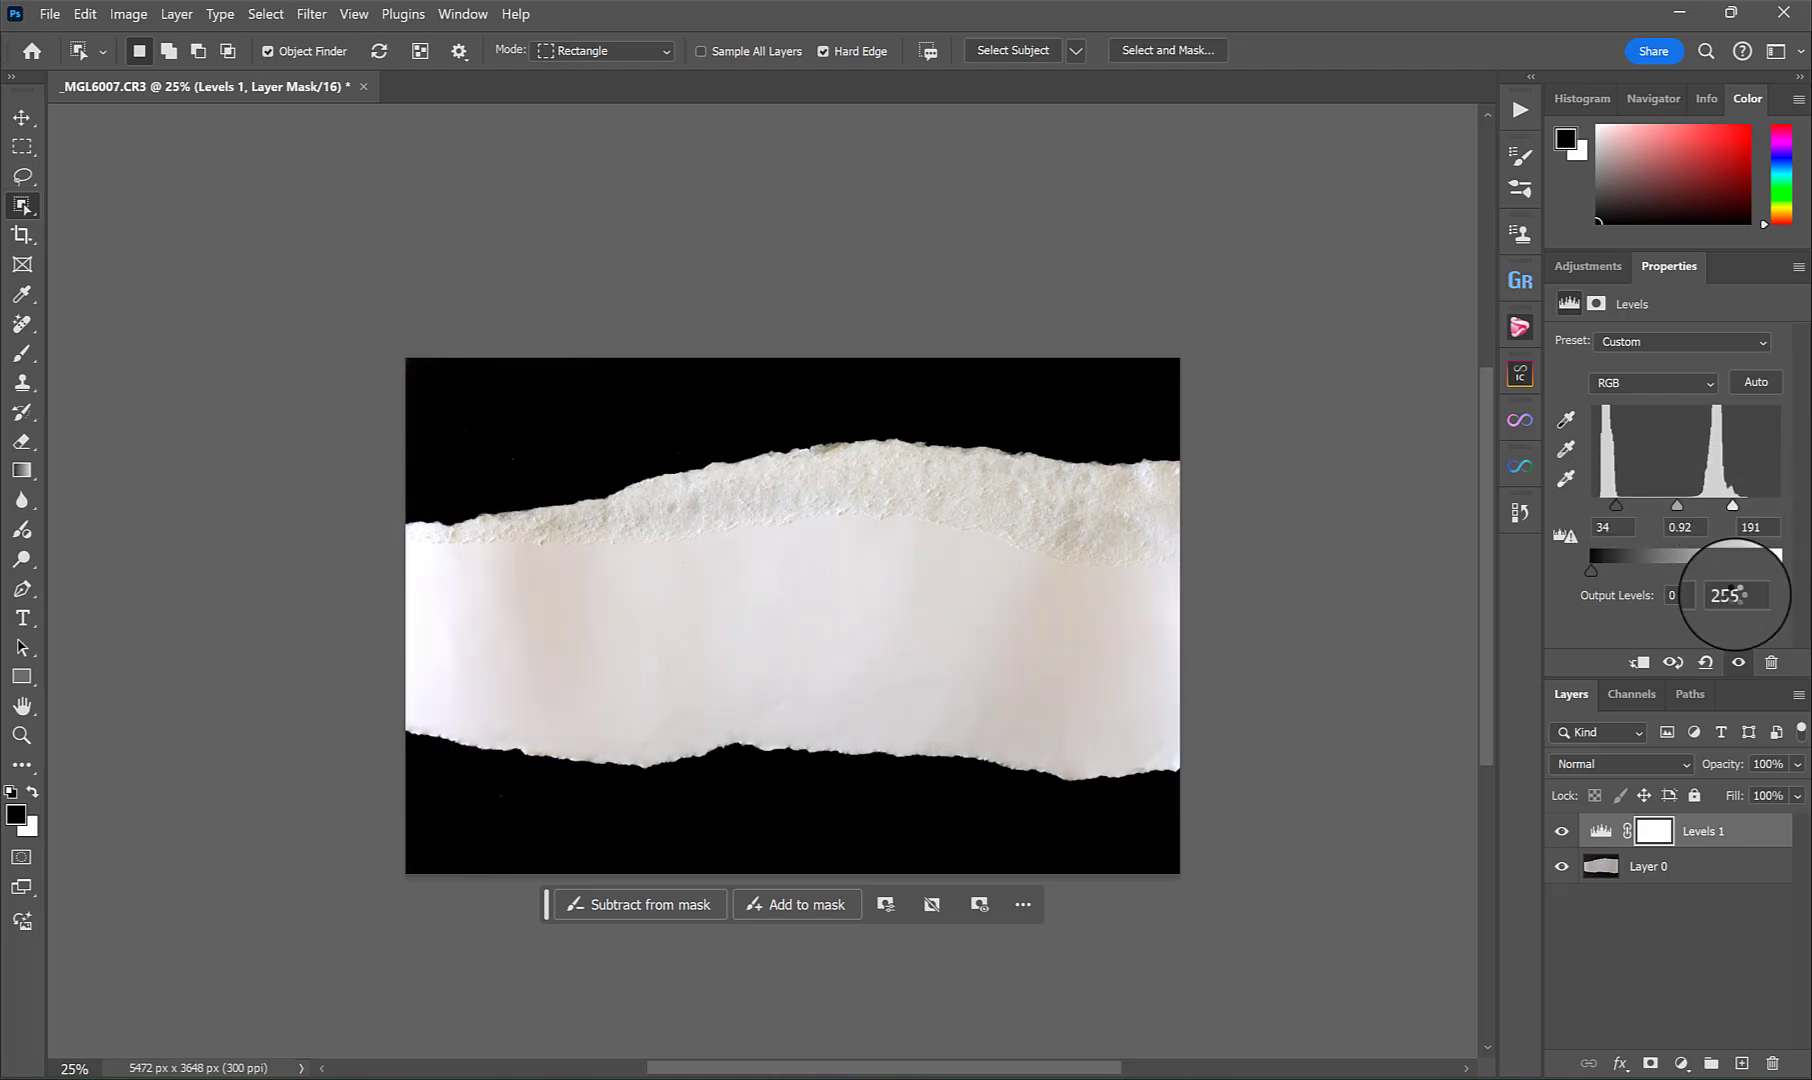
# Merge the Levels 1 adjustment with Layer 0 into a single layer.
pyautogui.click(1696, 880)
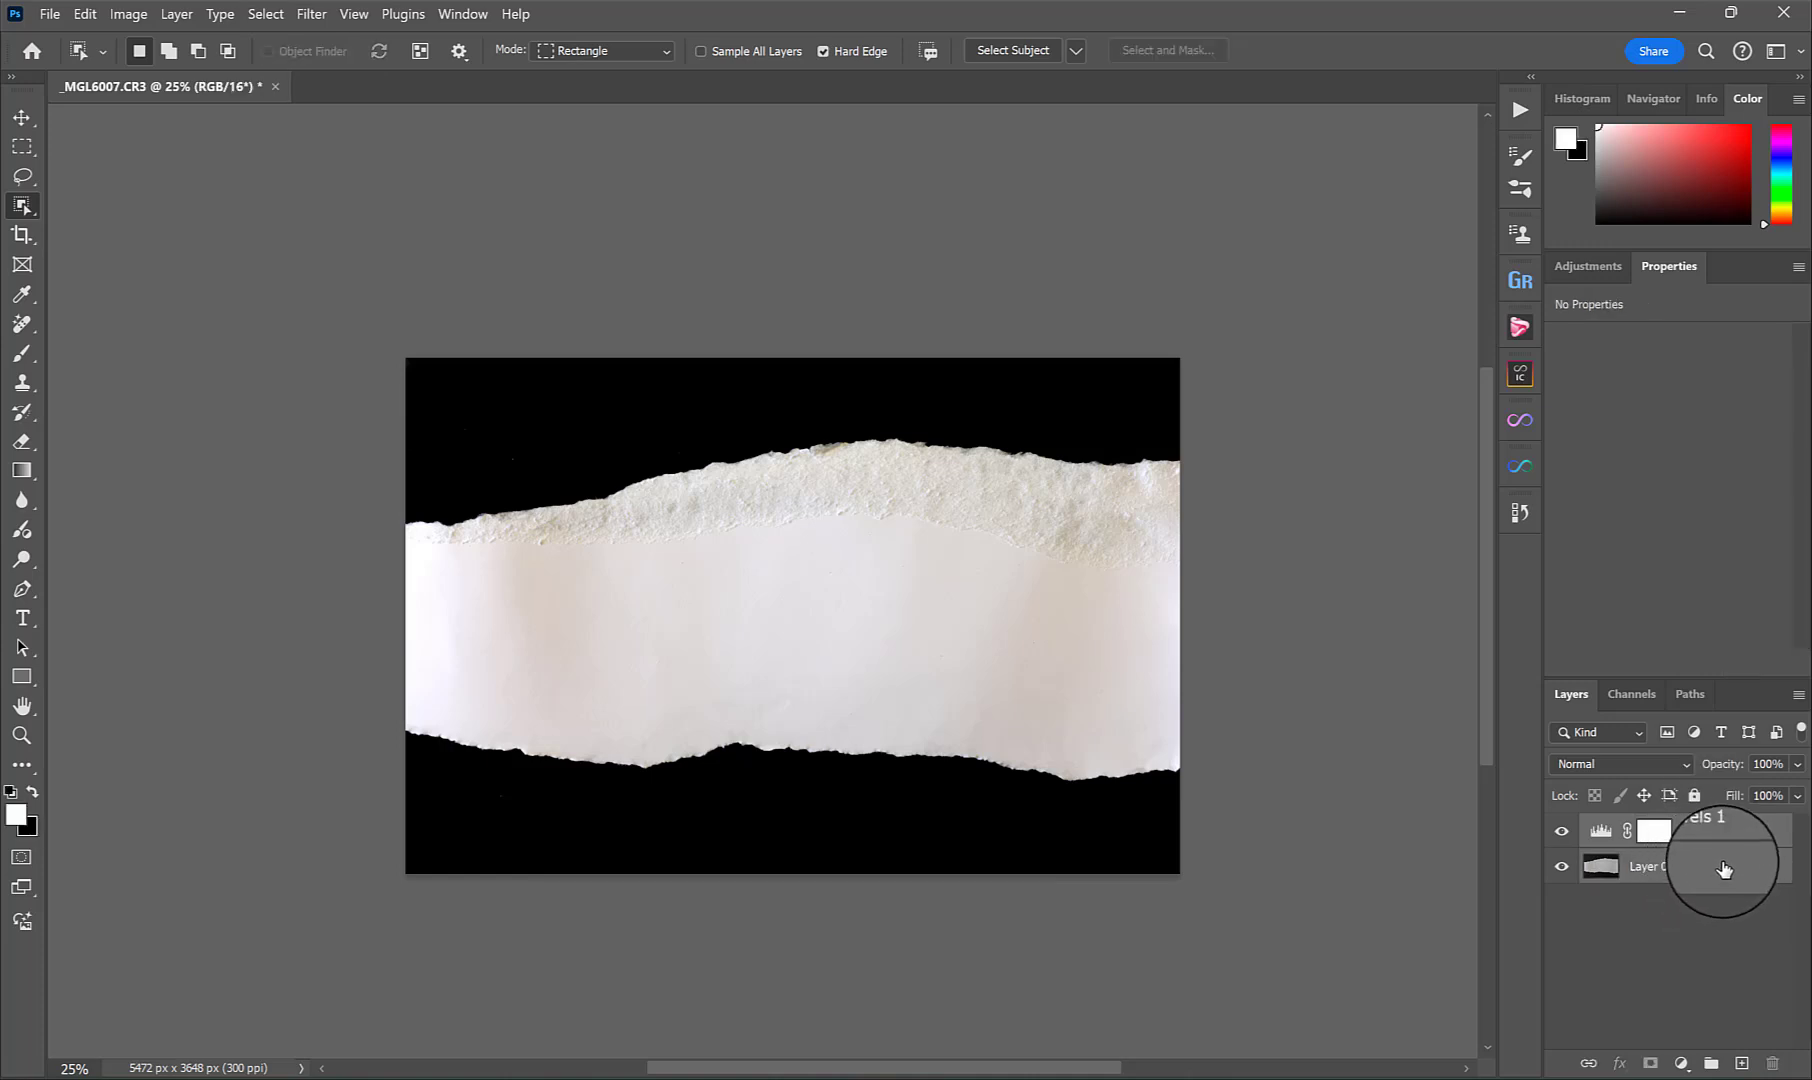
pyautogui.rightClick(1714, 876)
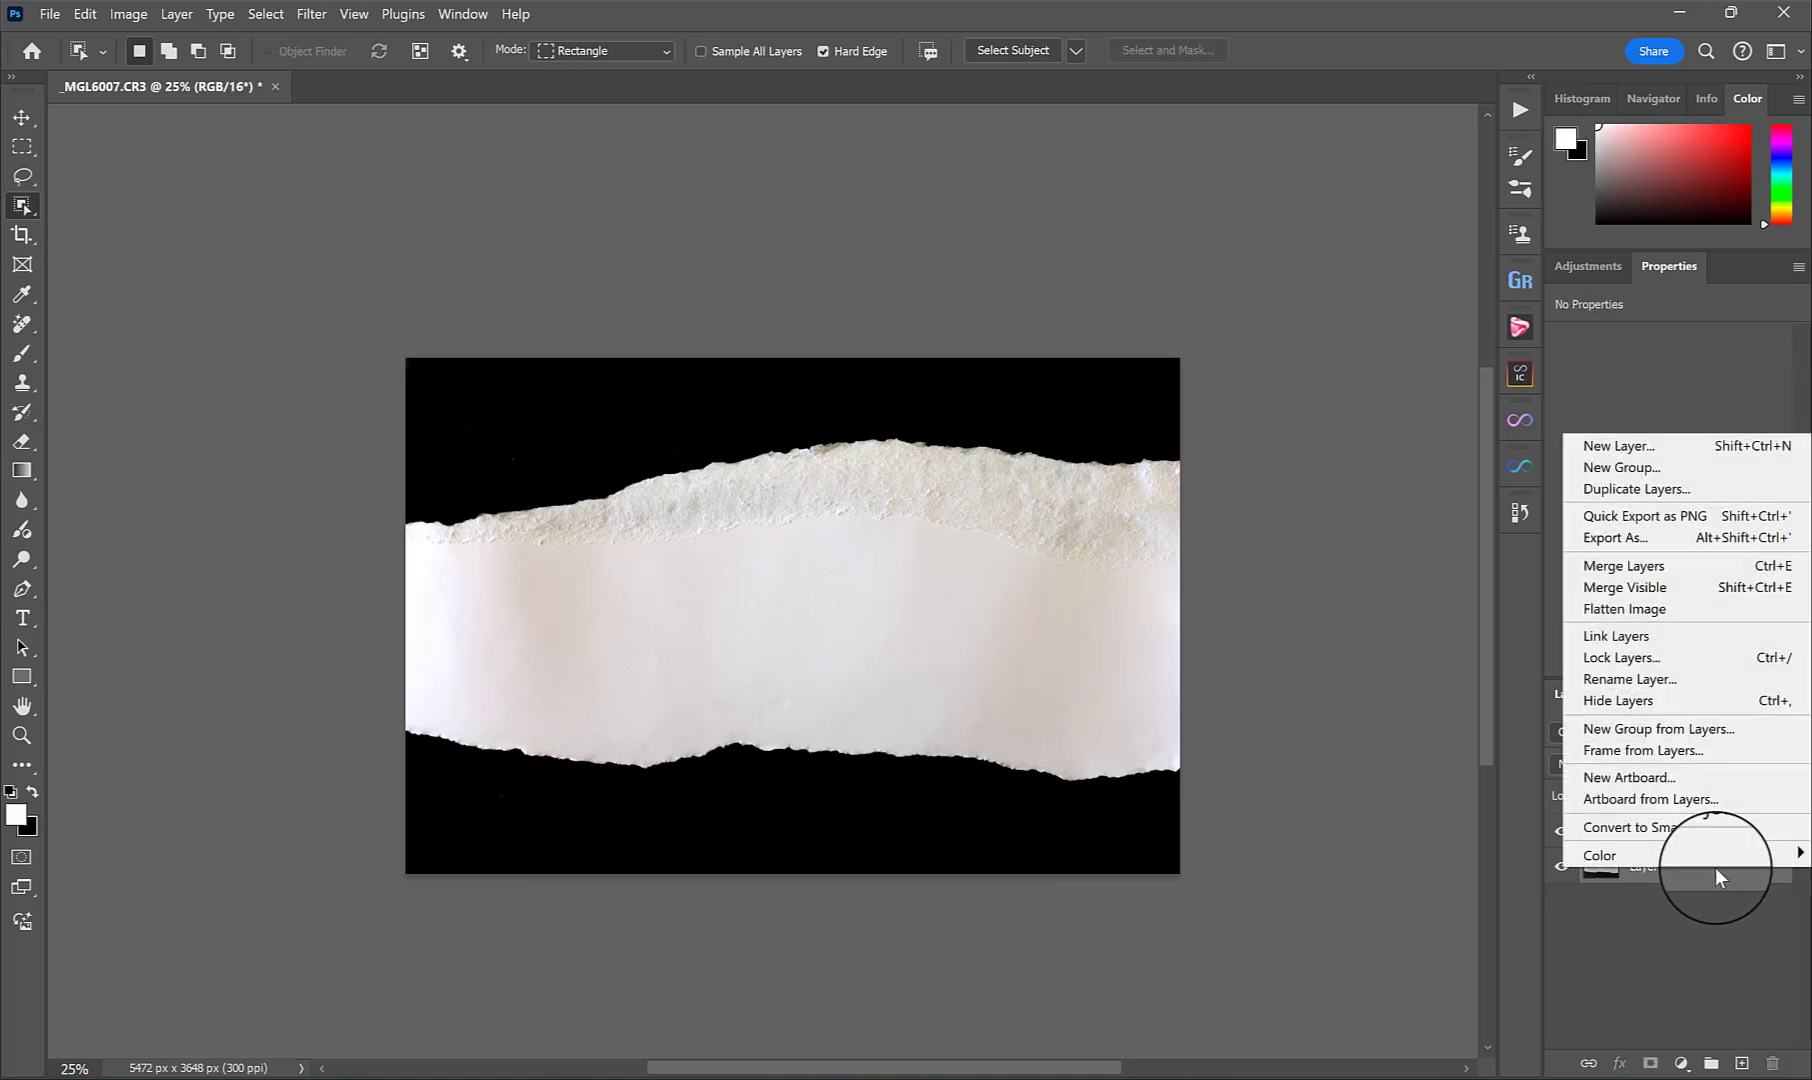
pyautogui.click(1692, 568)
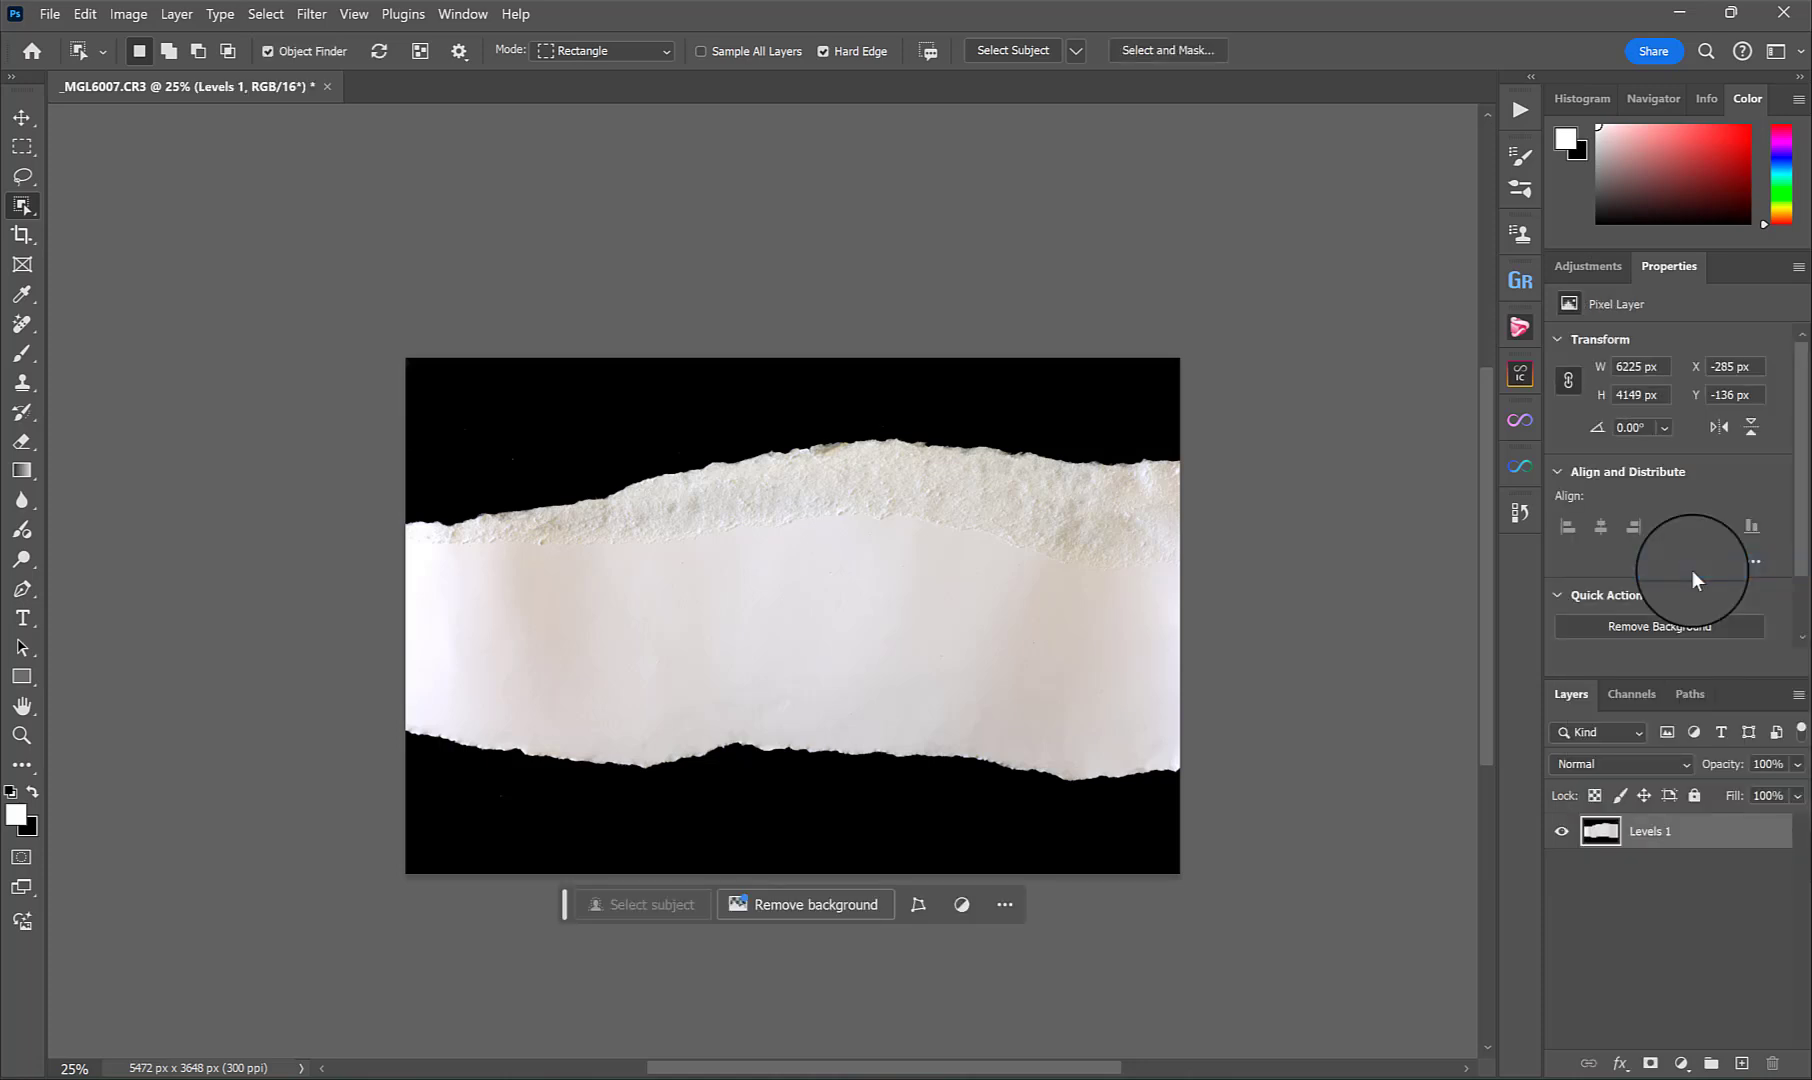
# Resize the image to a width of 2500 pixels with its proportions linked.
pyautogui.click(85, 14)
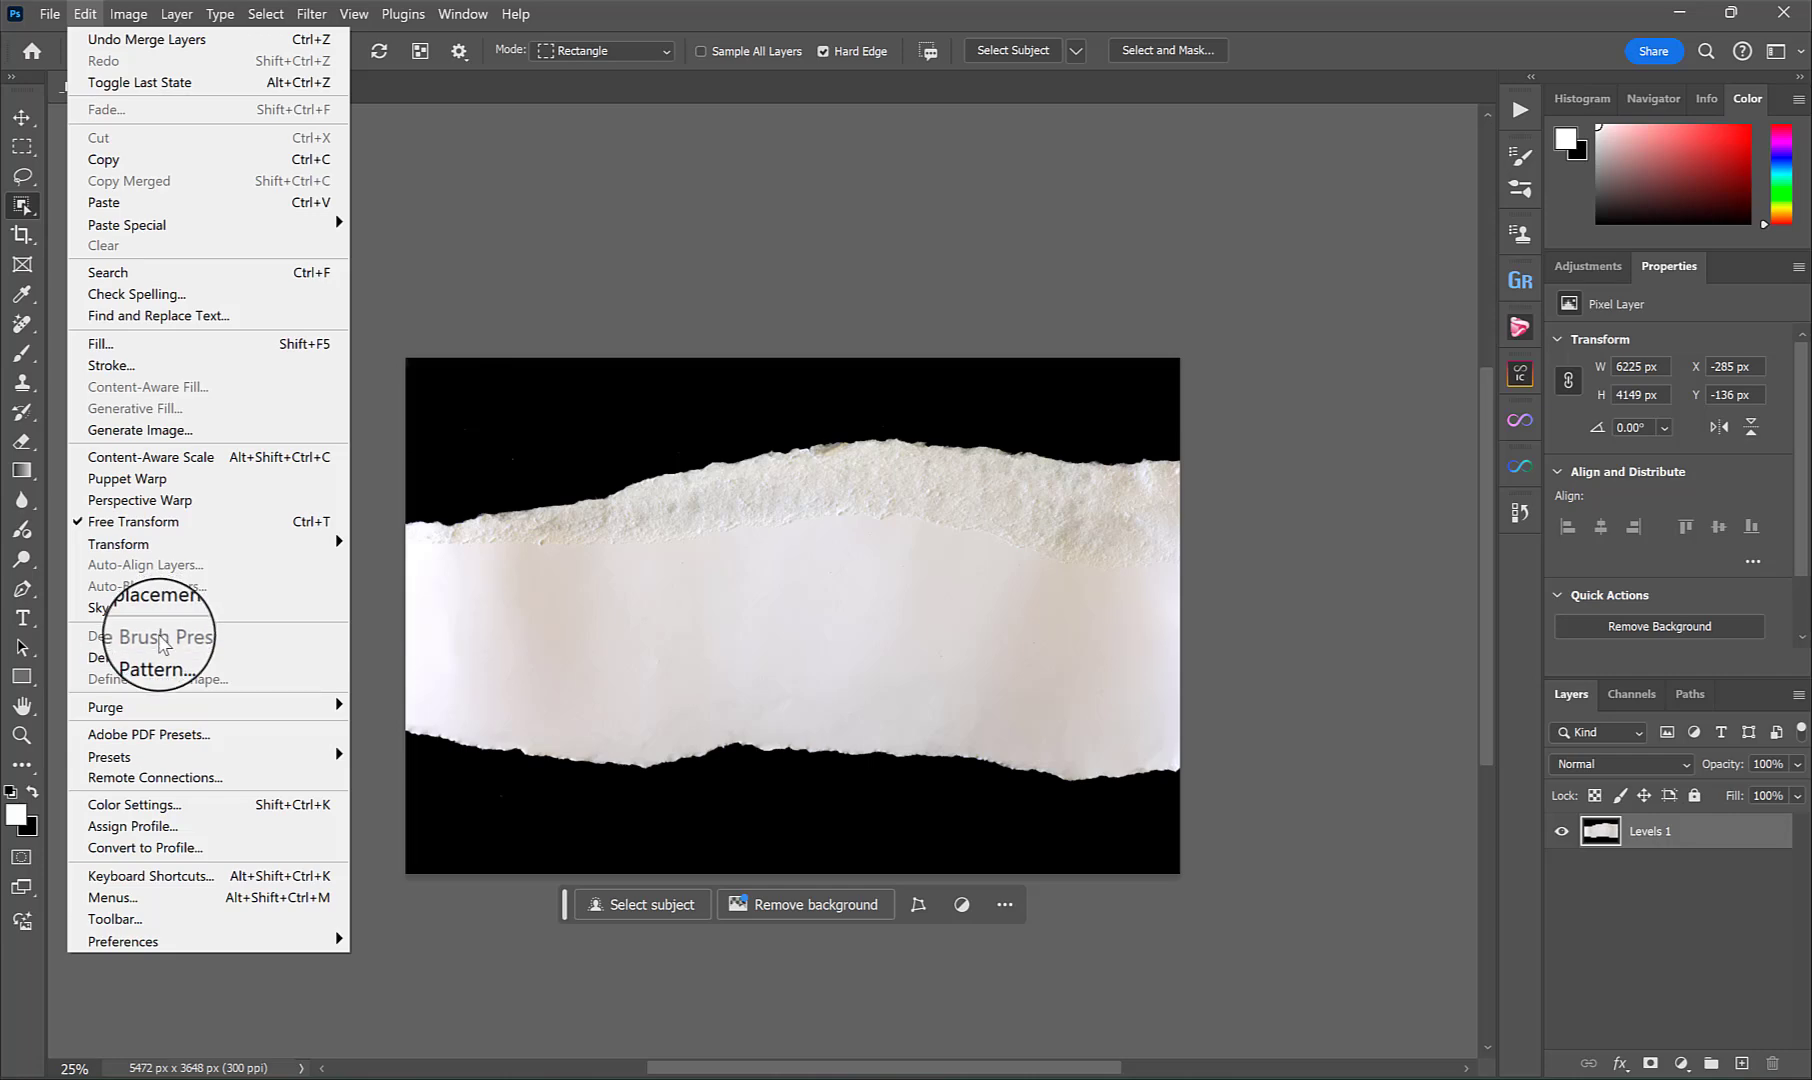
pyautogui.click(594, 10)
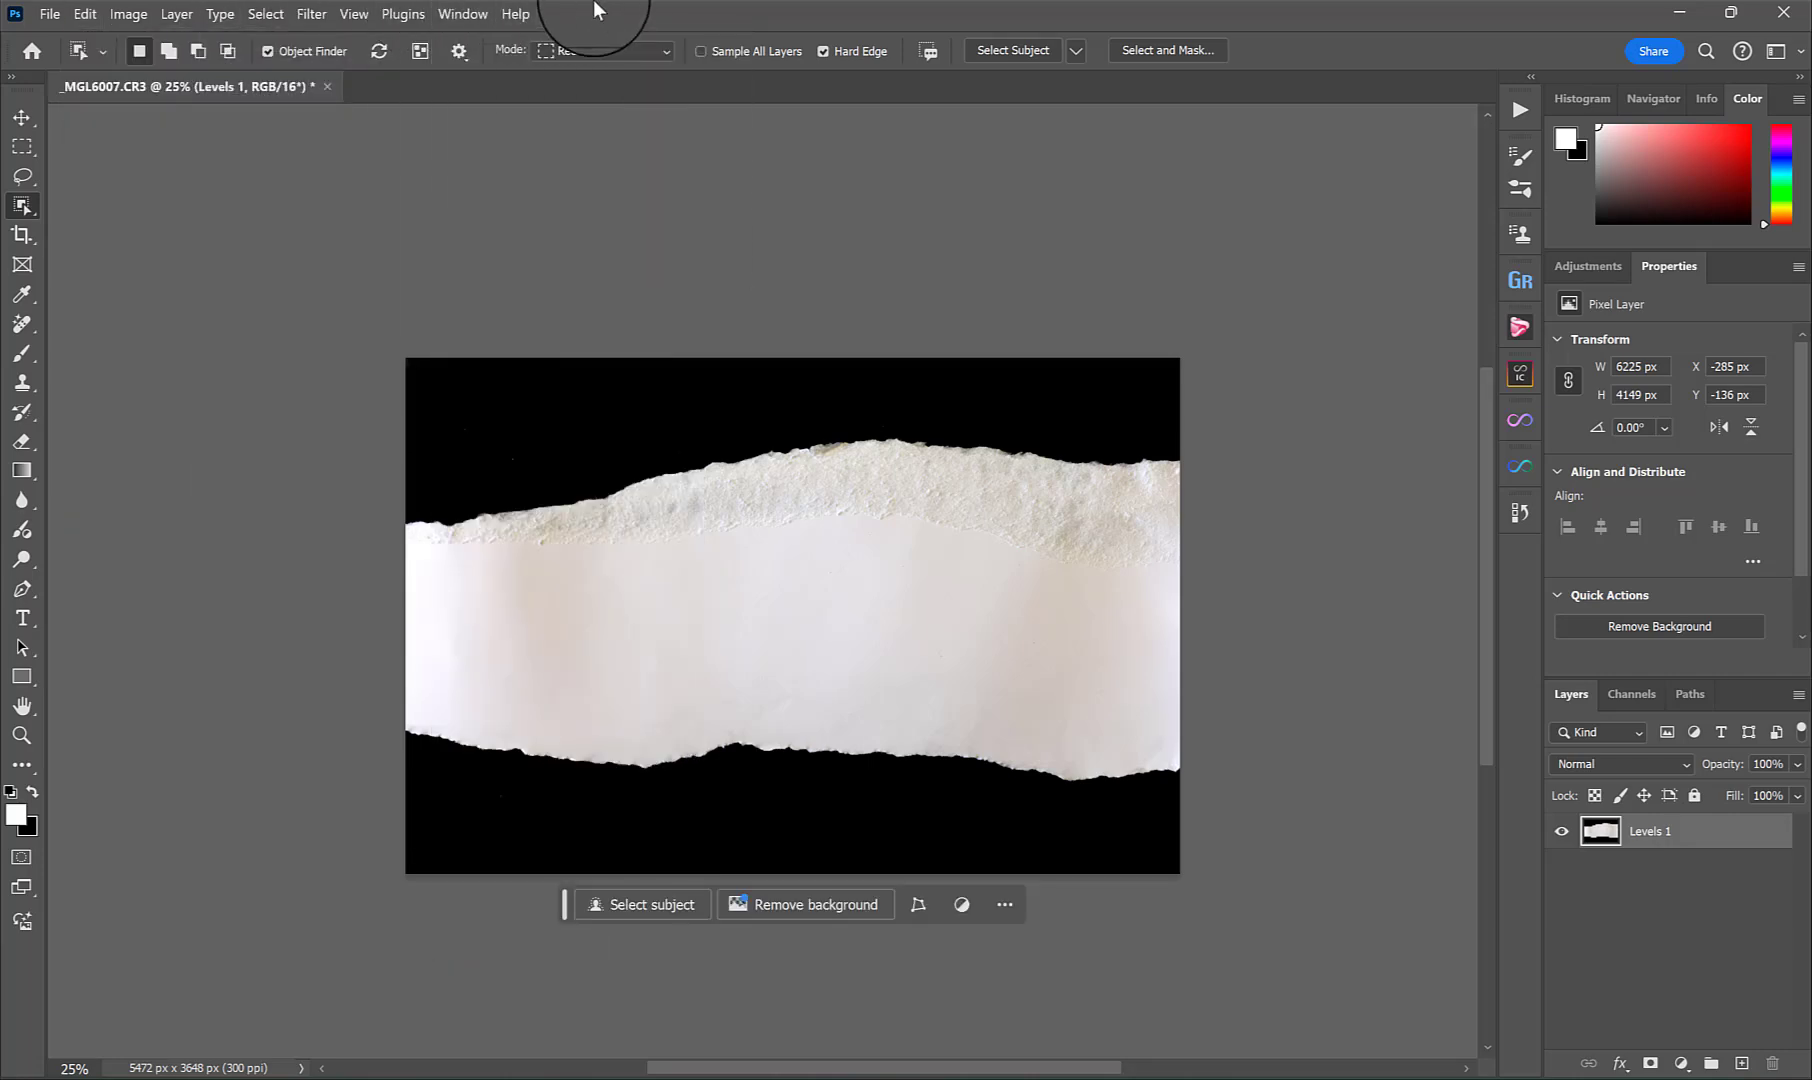
pyautogui.click(128, 14)
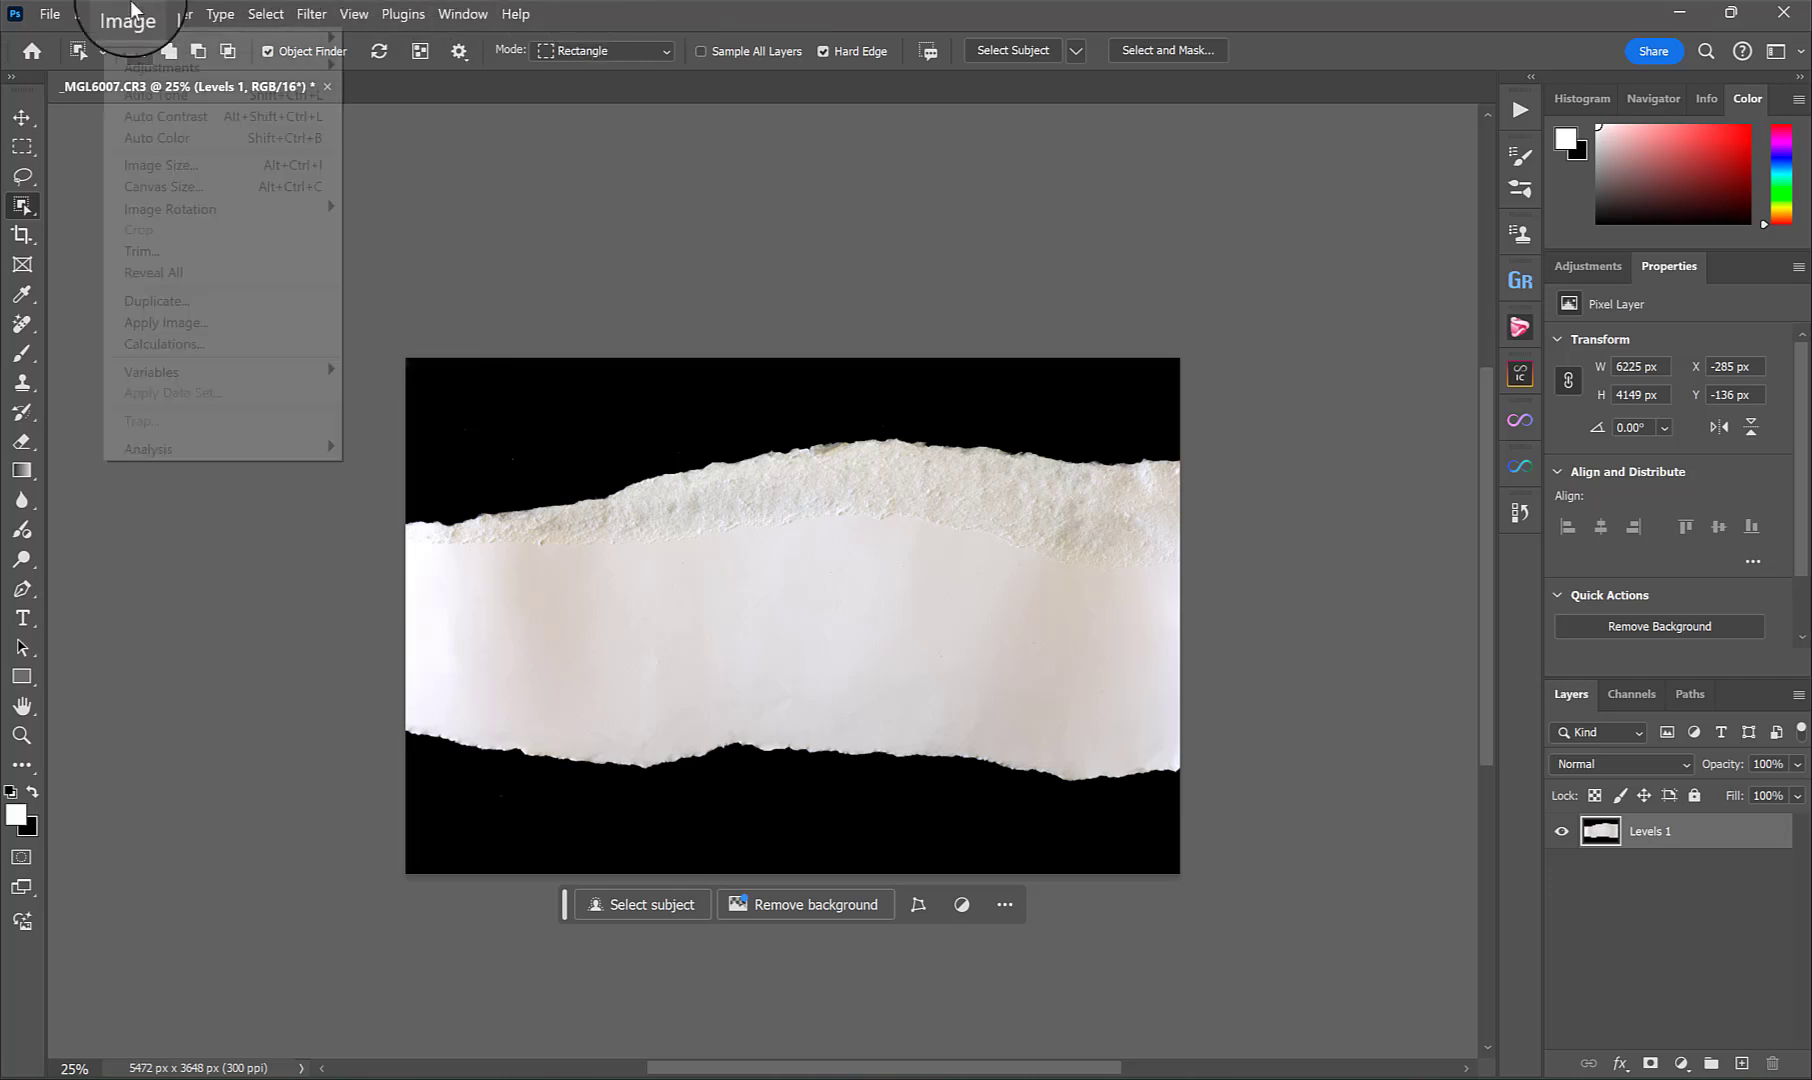
pyautogui.click(194, 170)
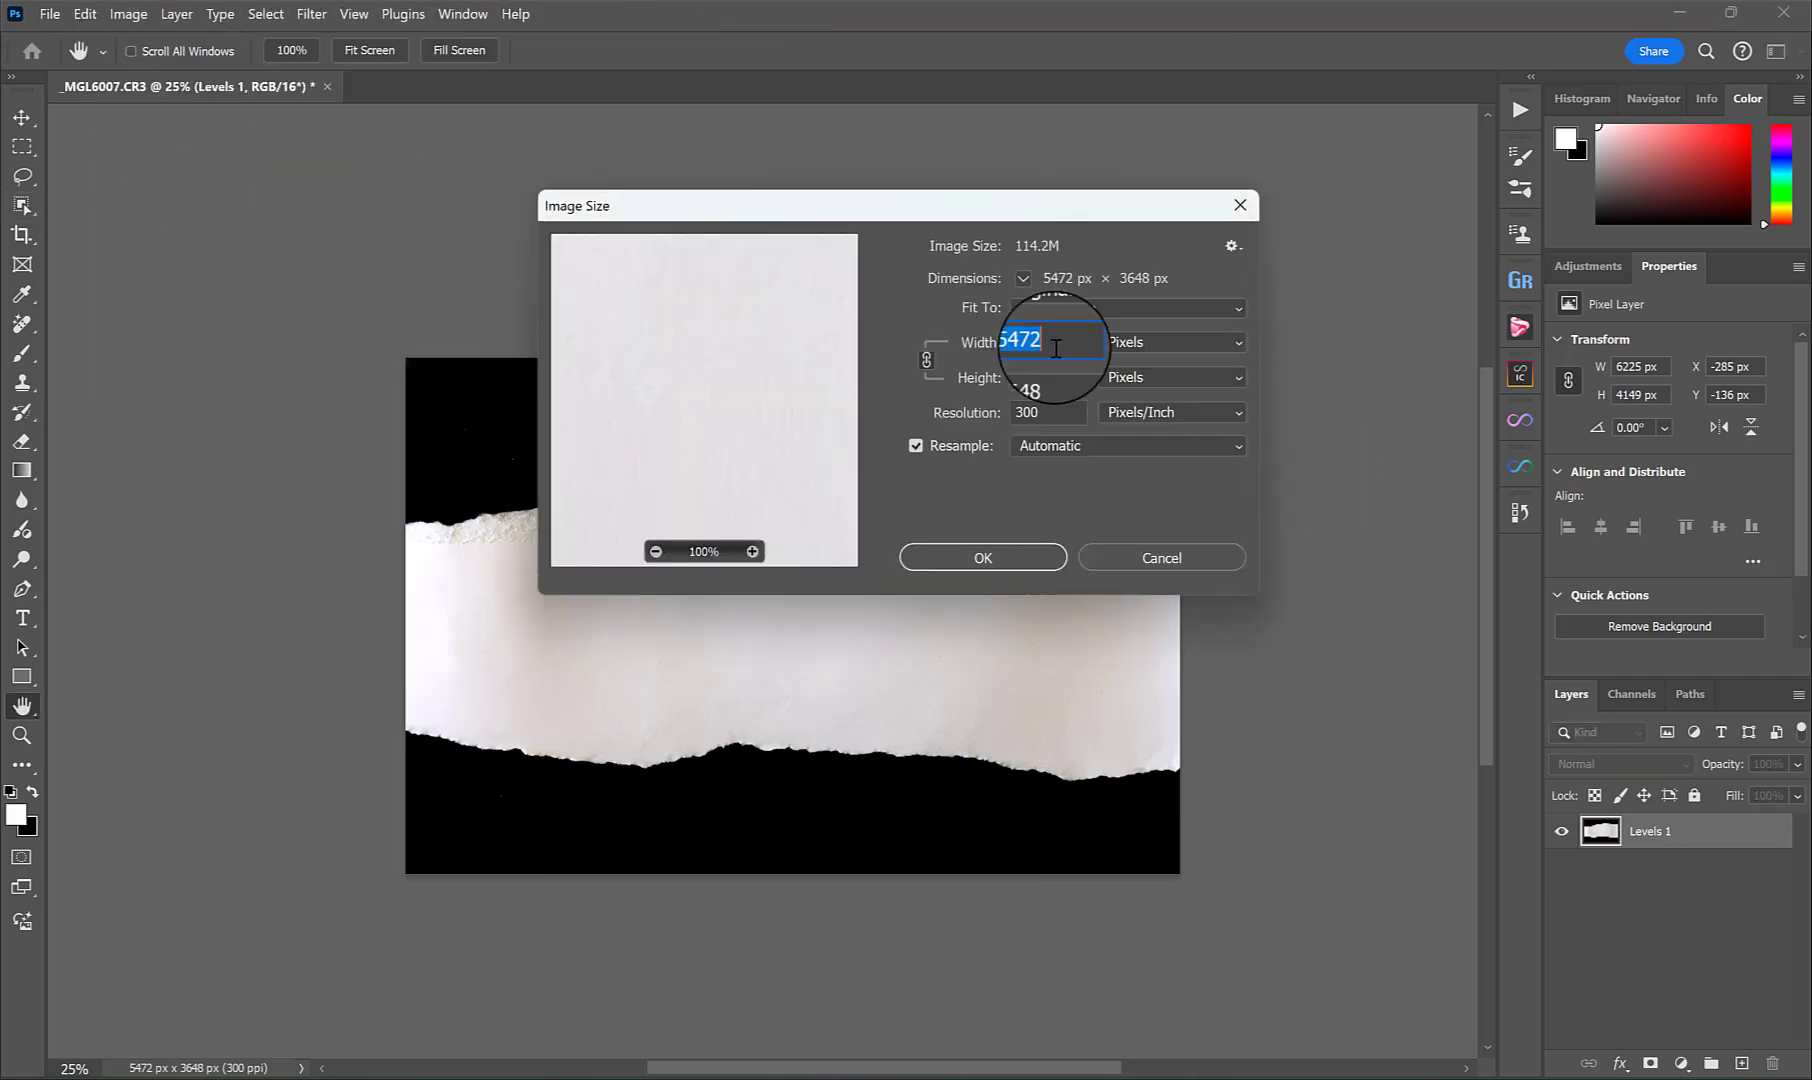
pyautogui.write('2500')
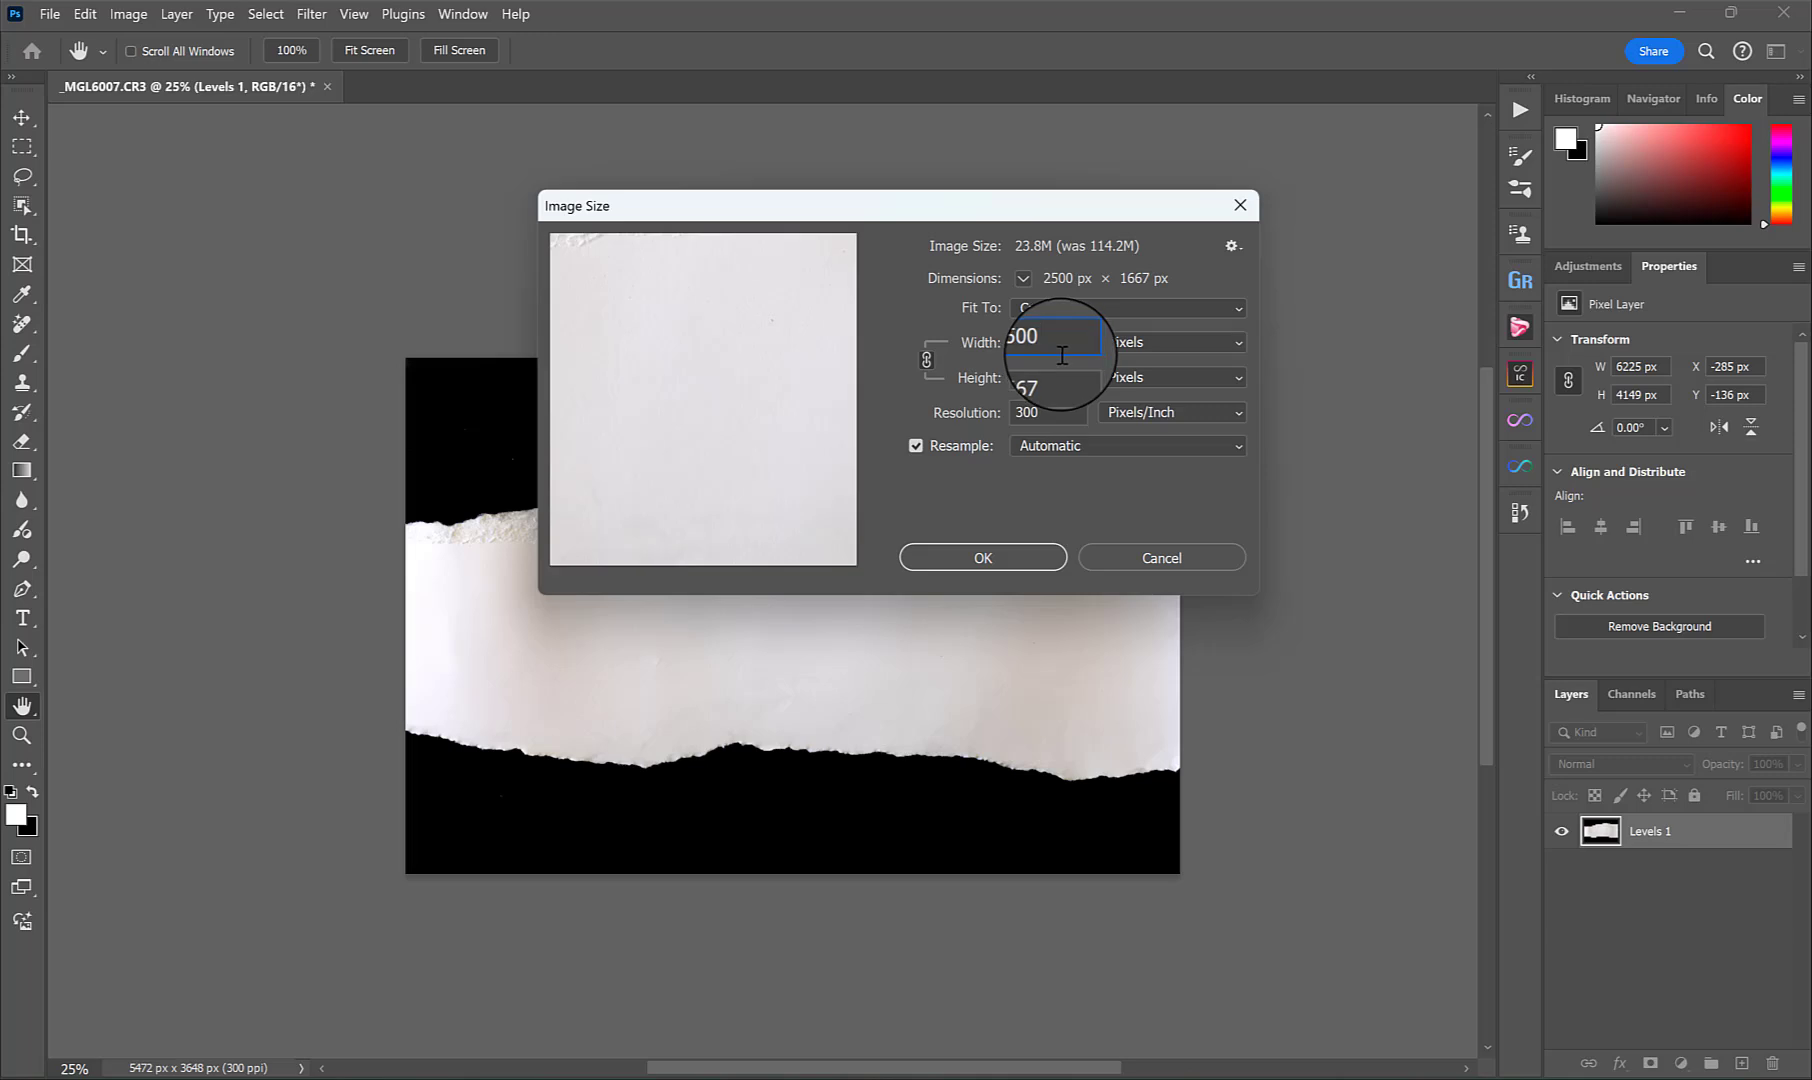
pyautogui.click(1021, 558)
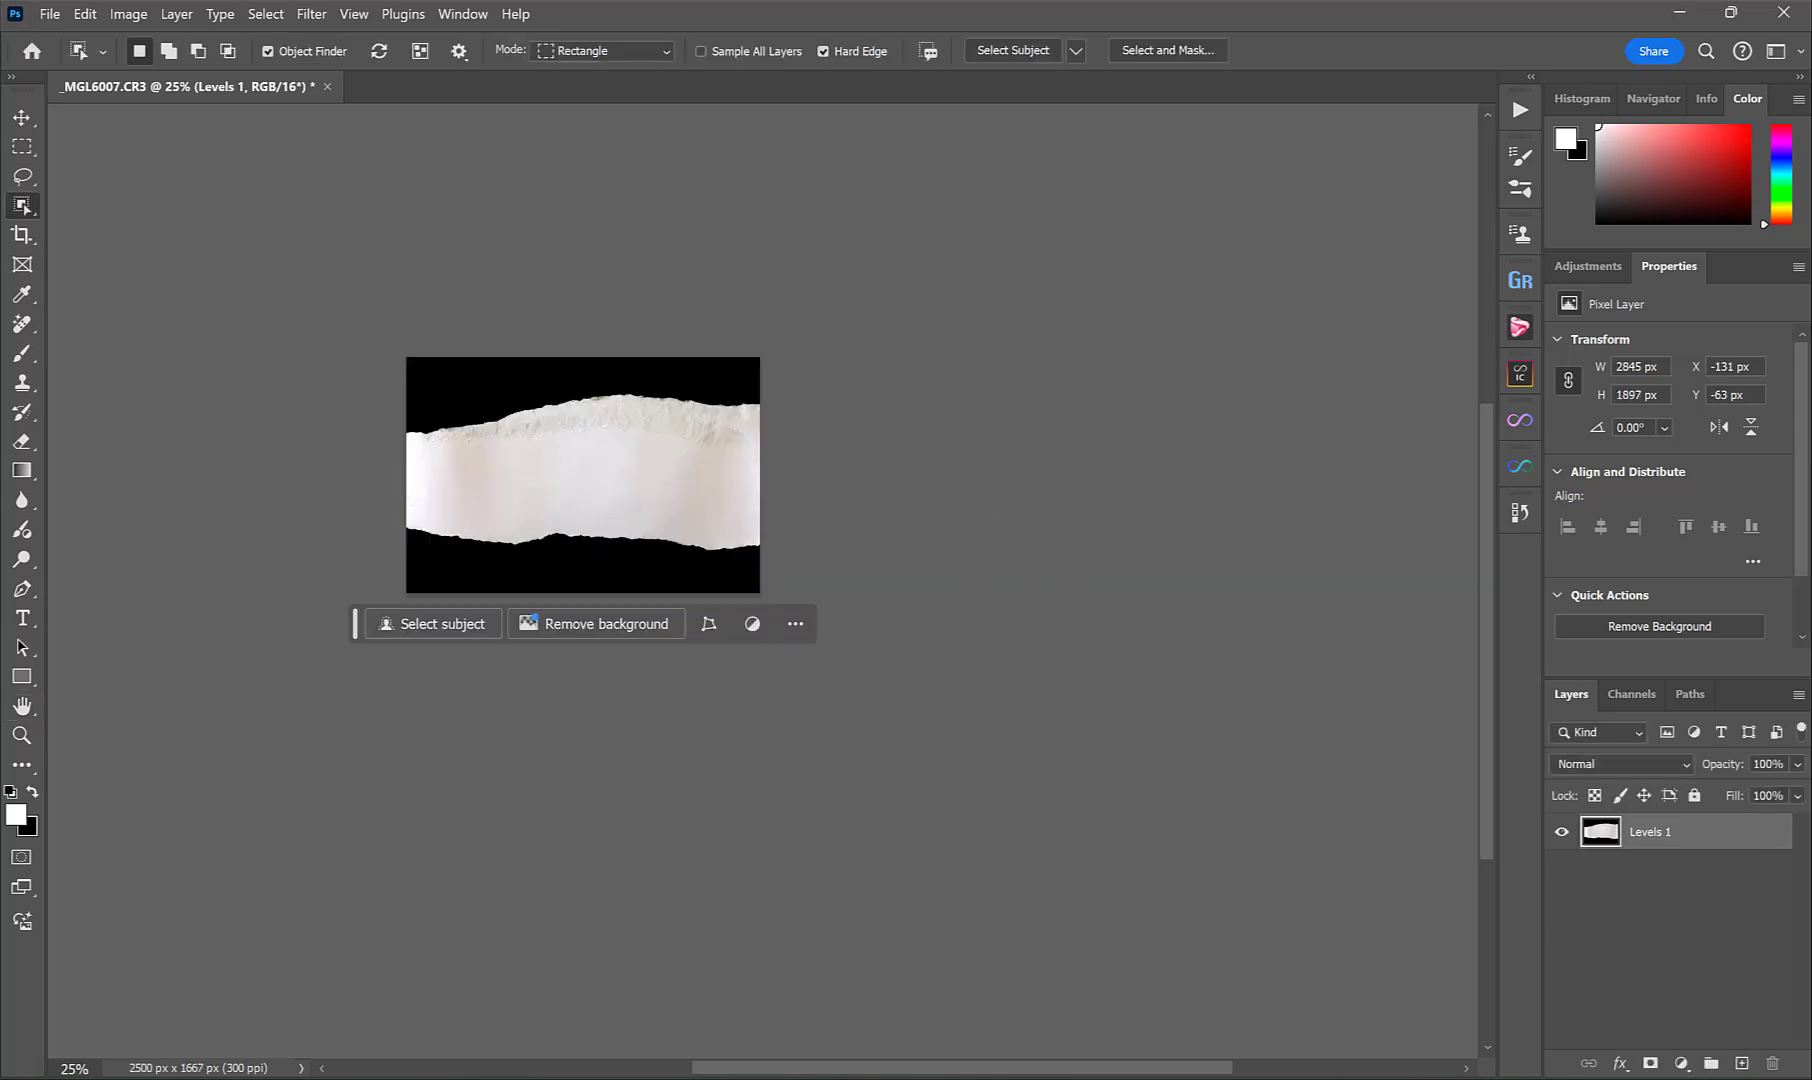
# Invert the image's colours and select the torn paper strip with the Object Selection tool.
pyautogui.hotkey('ctrl', '+')
pyautogui.press('b')
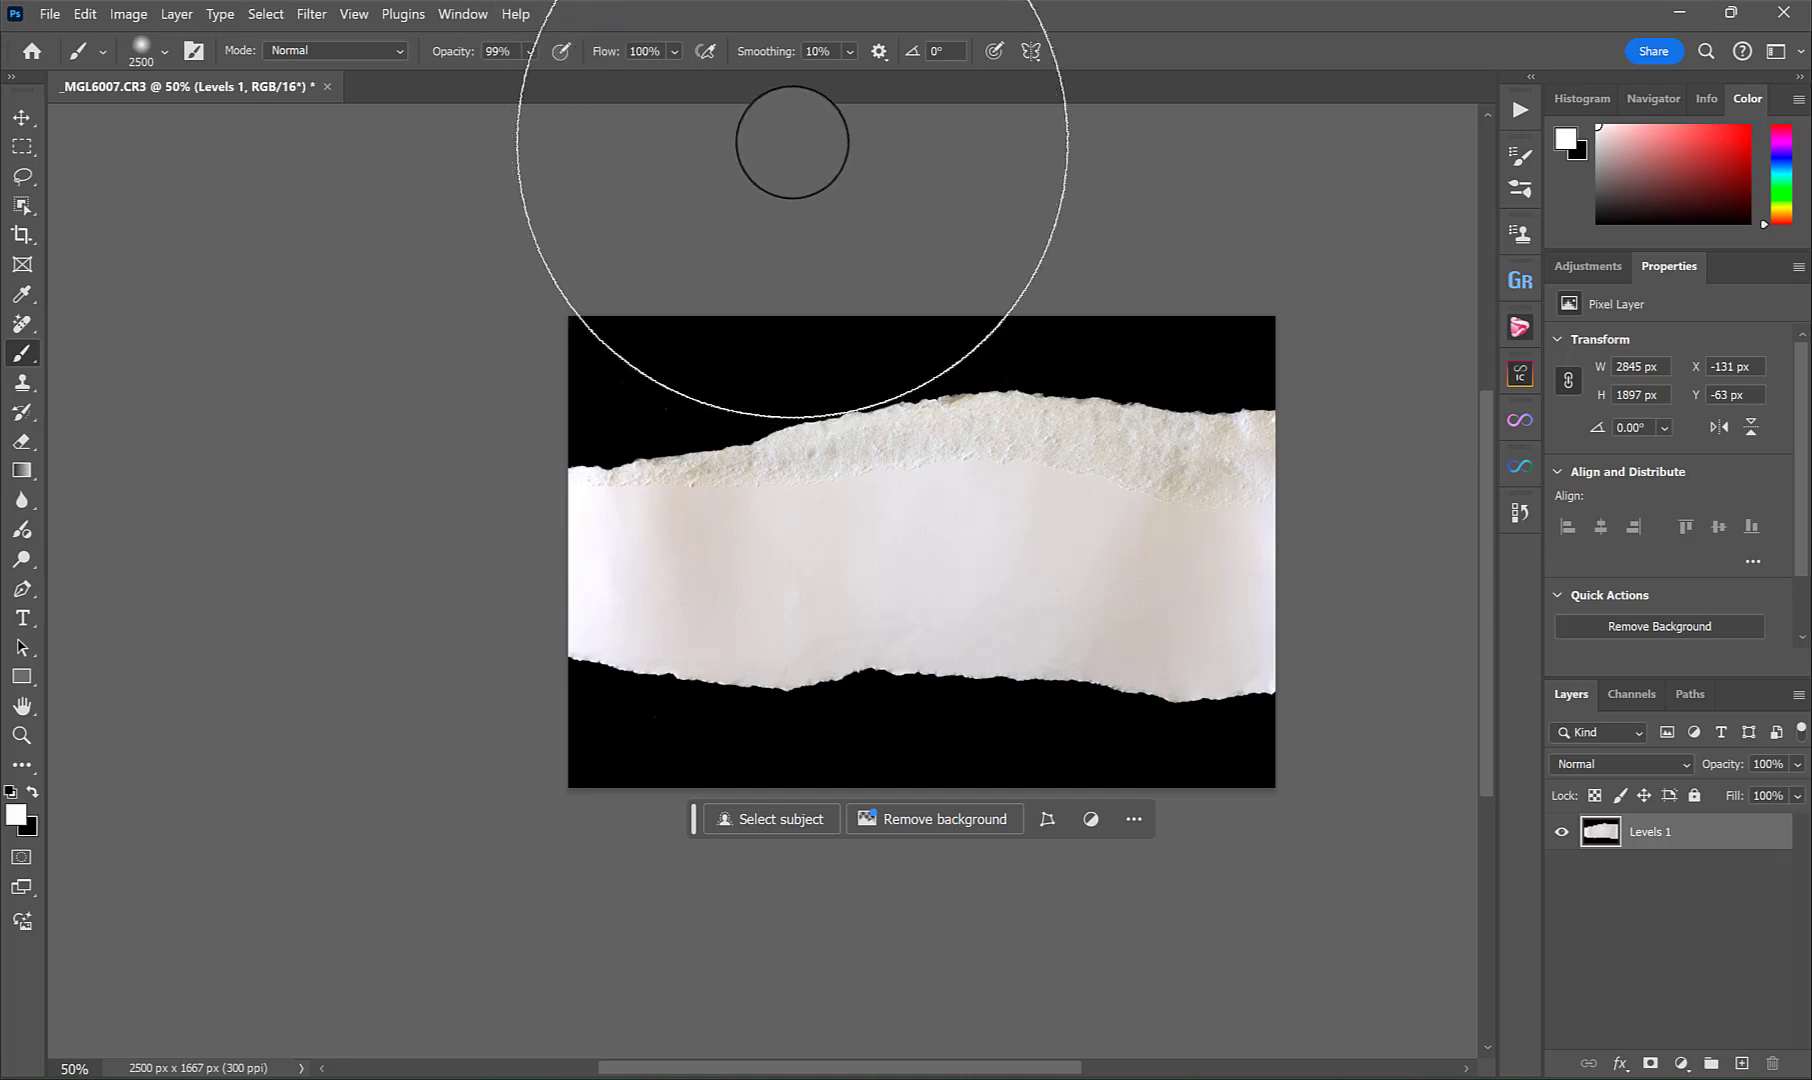
pyautogui.hotkey('ctrl', 'i')
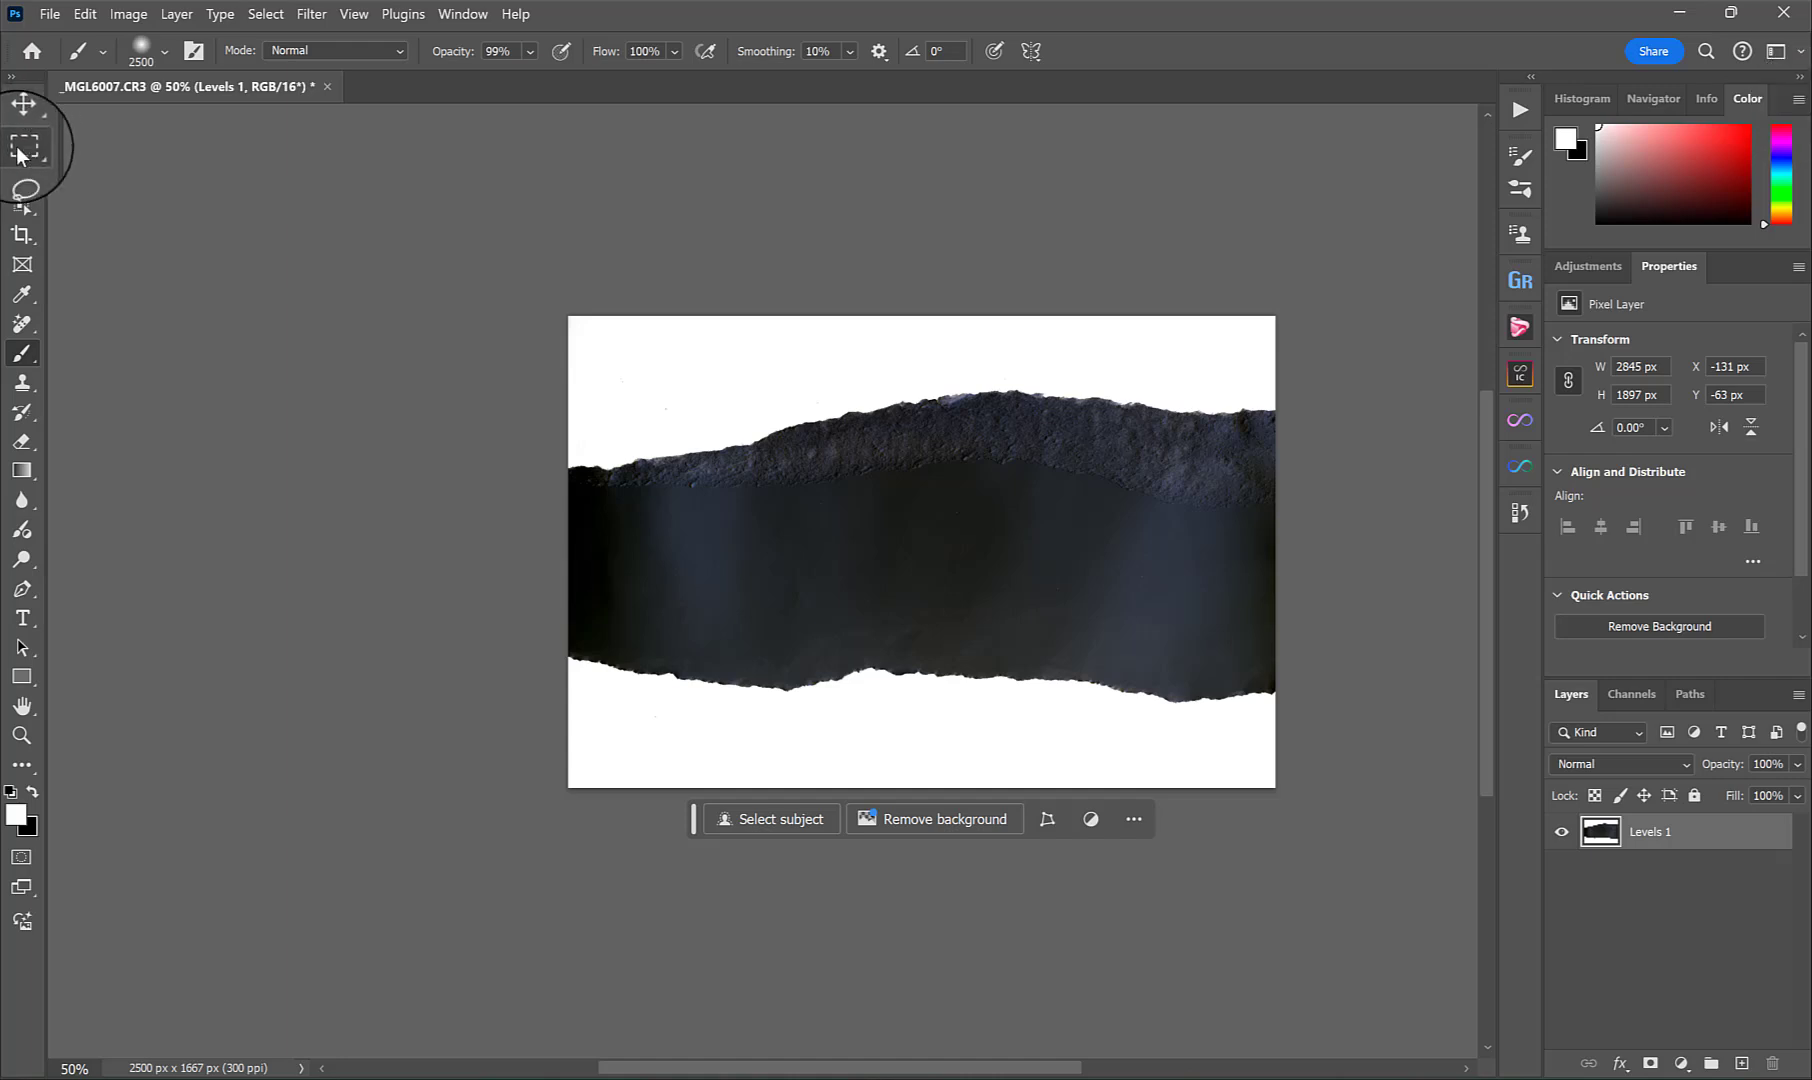
pyautogui.click(22, 207)
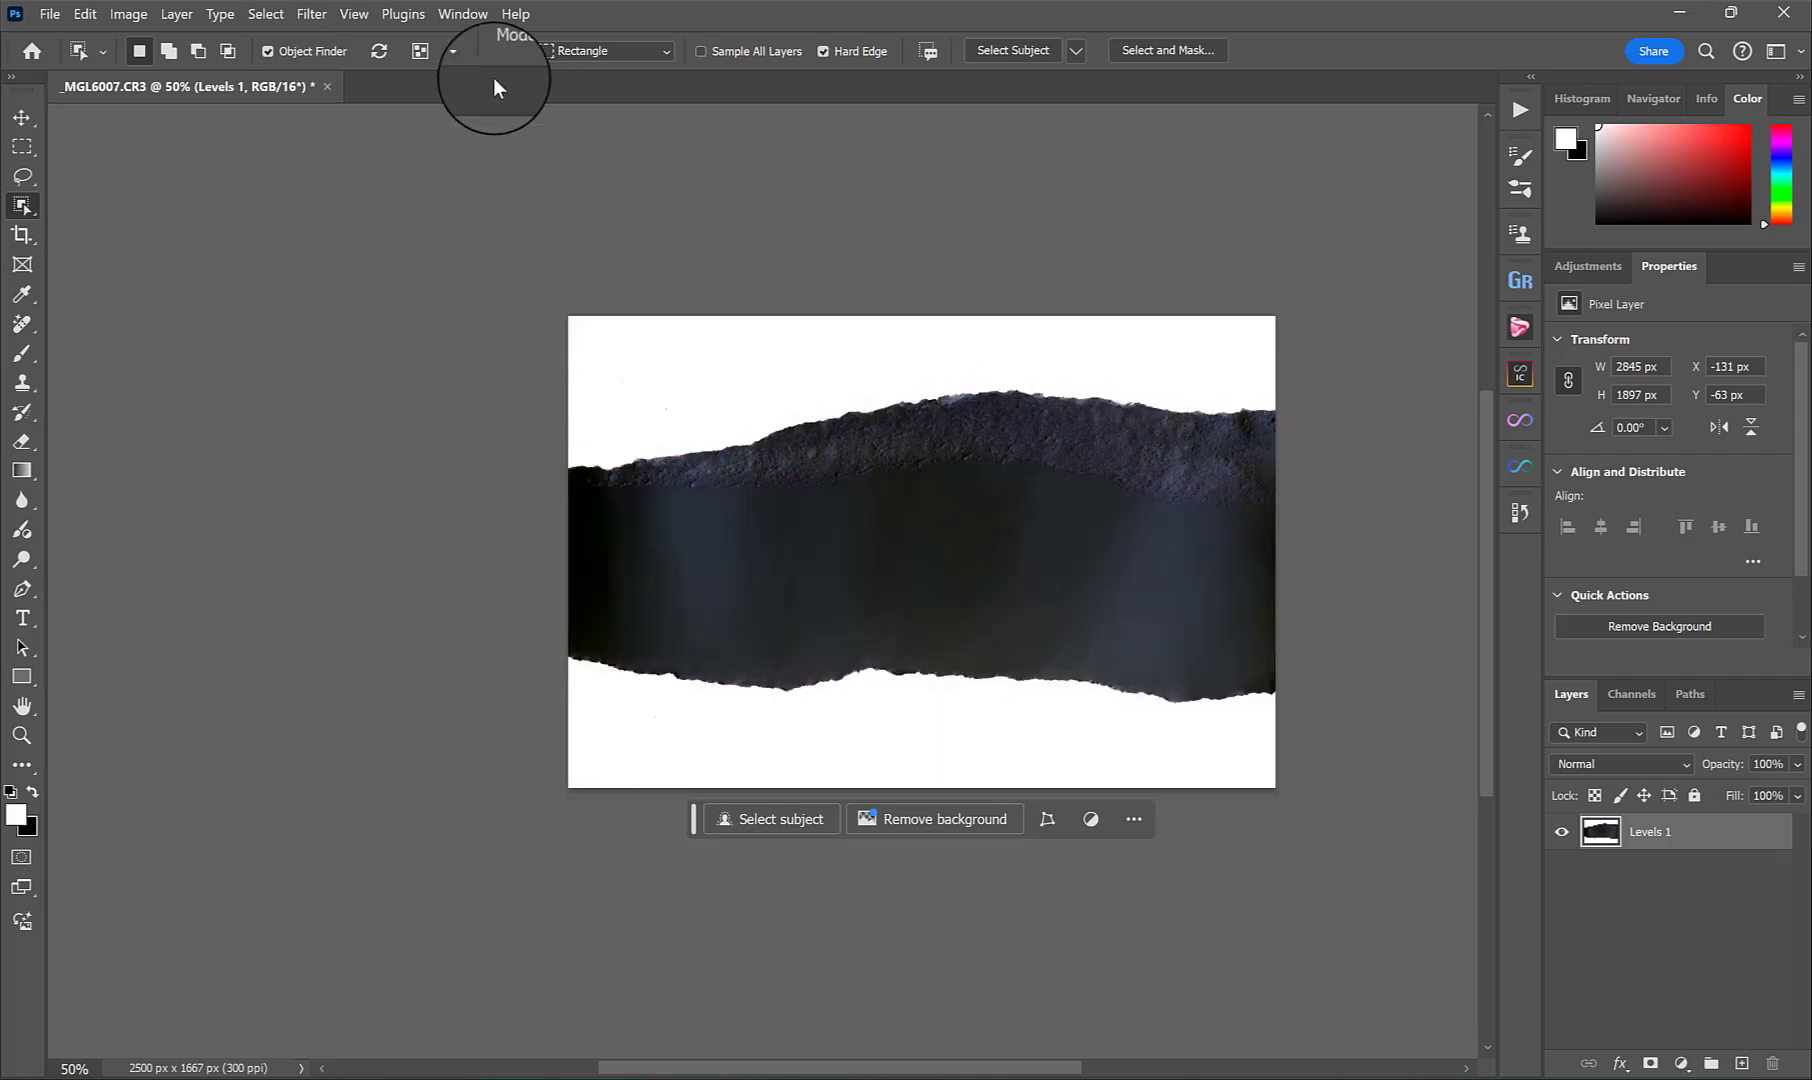
pyautogui.moveTo(554, 383); pyautogui.dragTo(1383, 725)
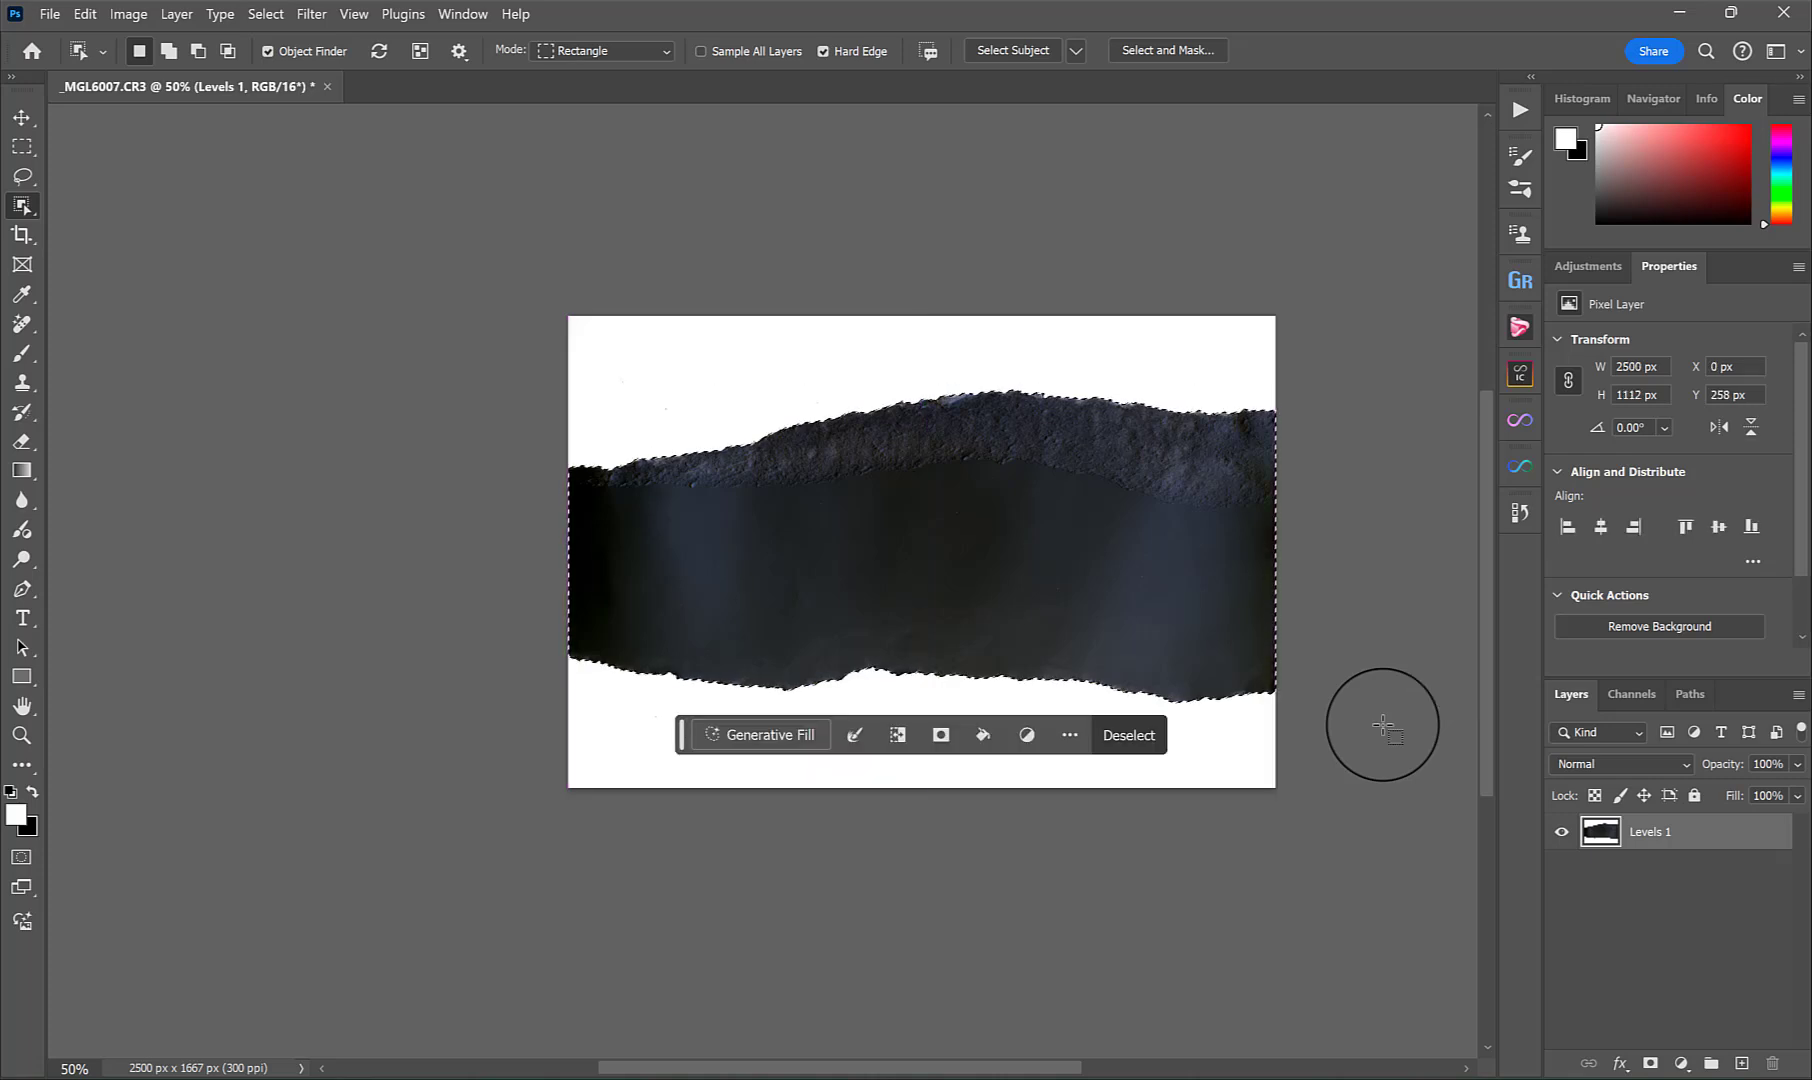
# Define the selected strip as a brush preset named "Torn paper brush".
pyautogui.click(88, 14)
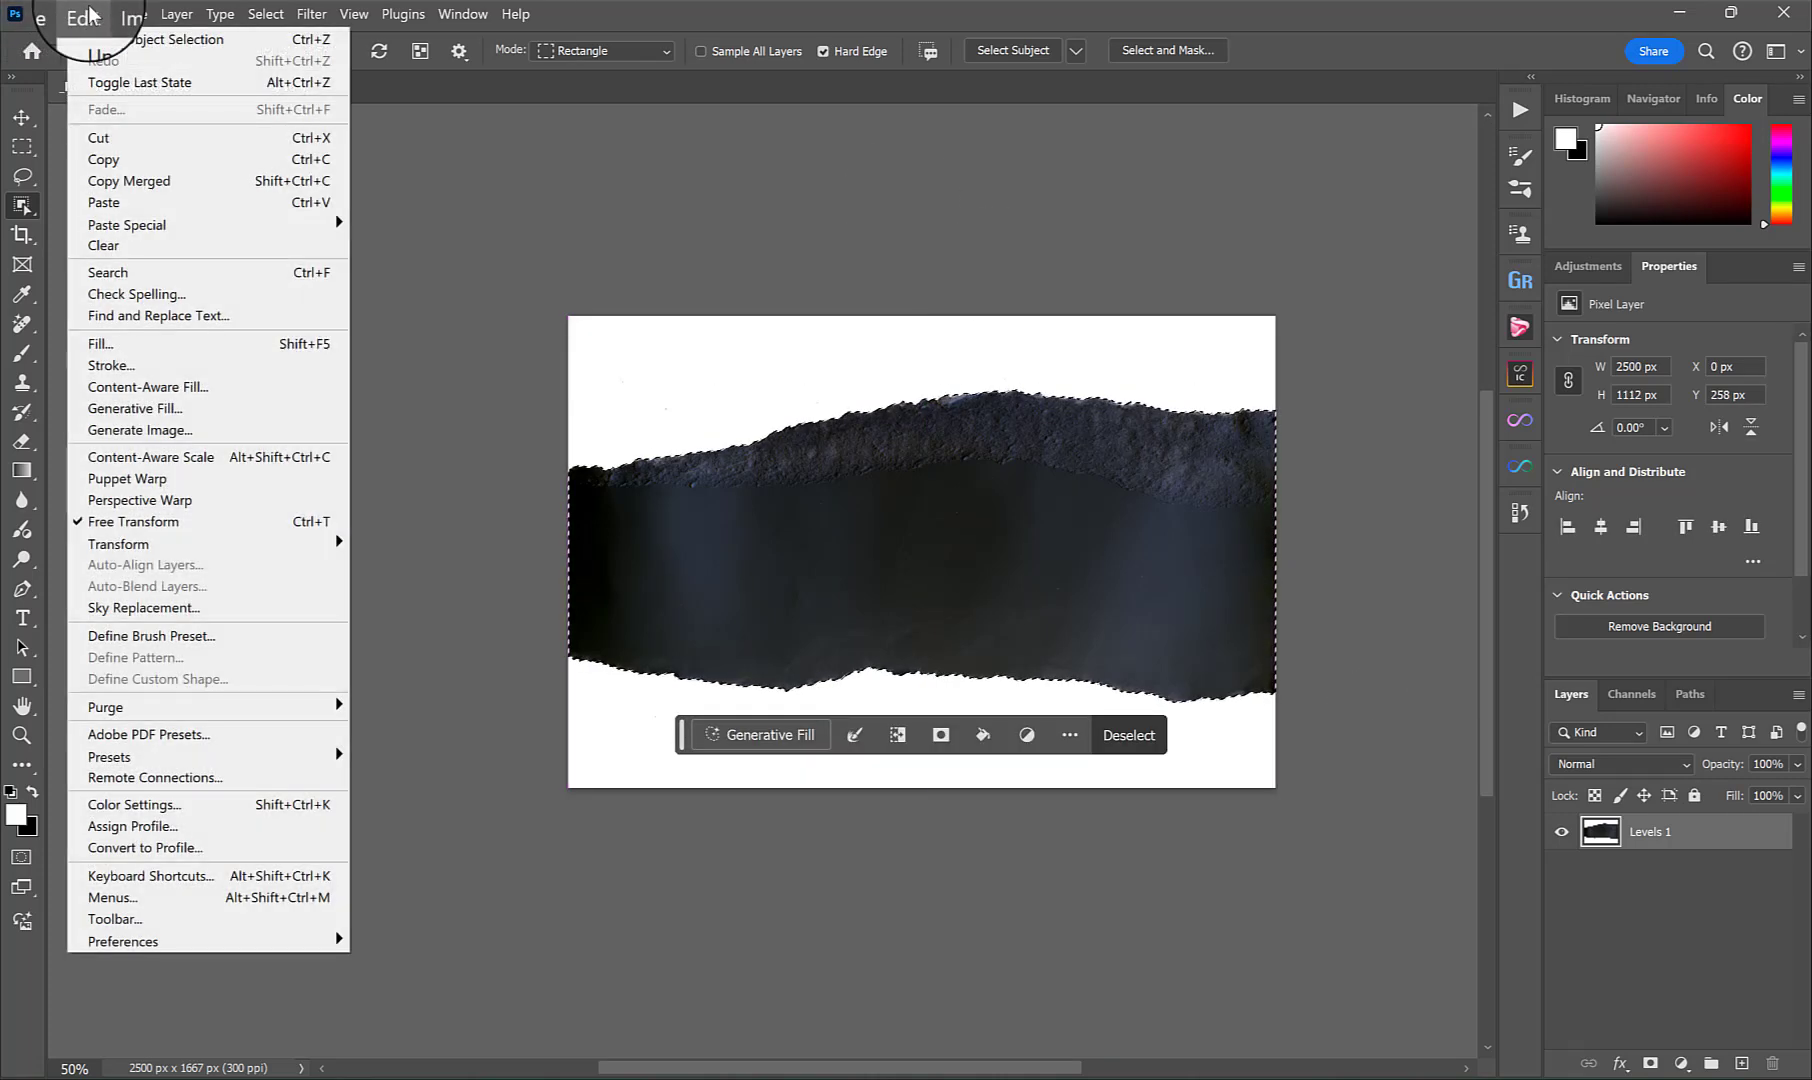
pyautogui.click(245, 636)
pyautogui.write('Torn paper brush')
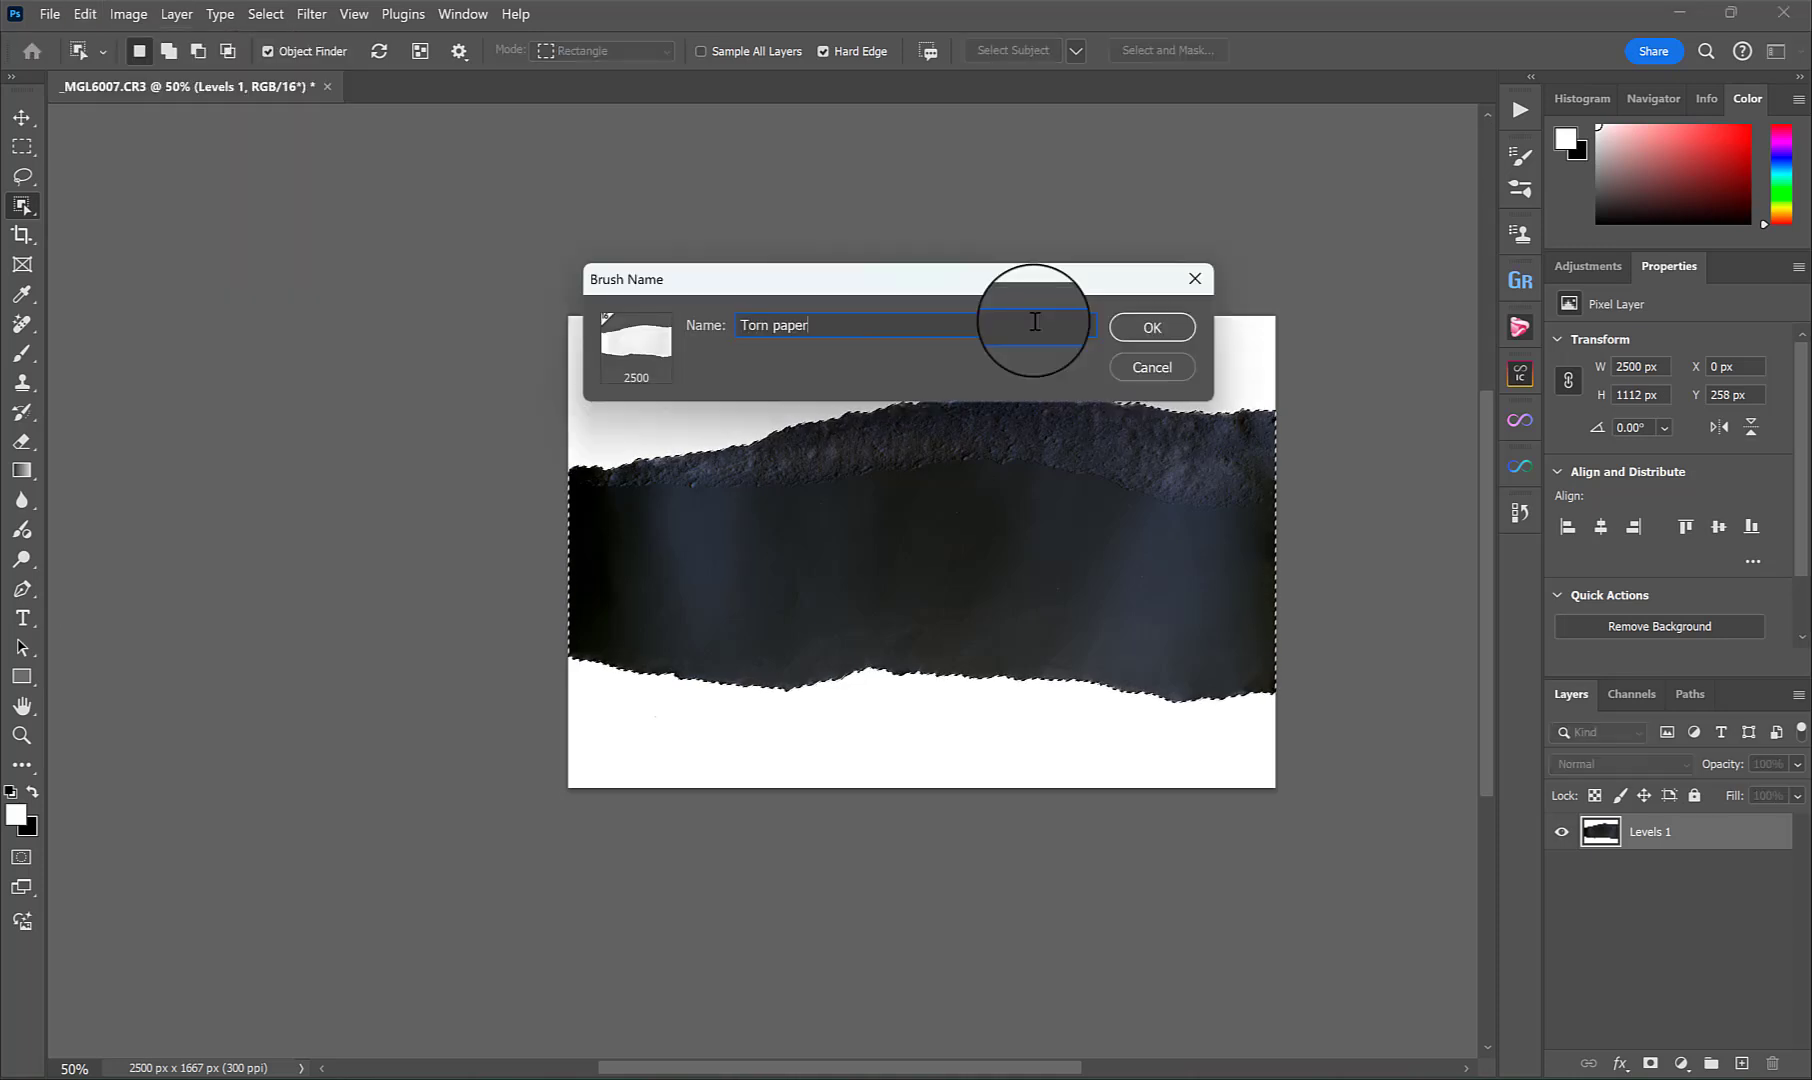
pyautogui.click(1165, 330)
# Add a black (000000) Solid Color fill layer above the inverted paper and a blank layer for testing the brush.
pyautogui.press('b')
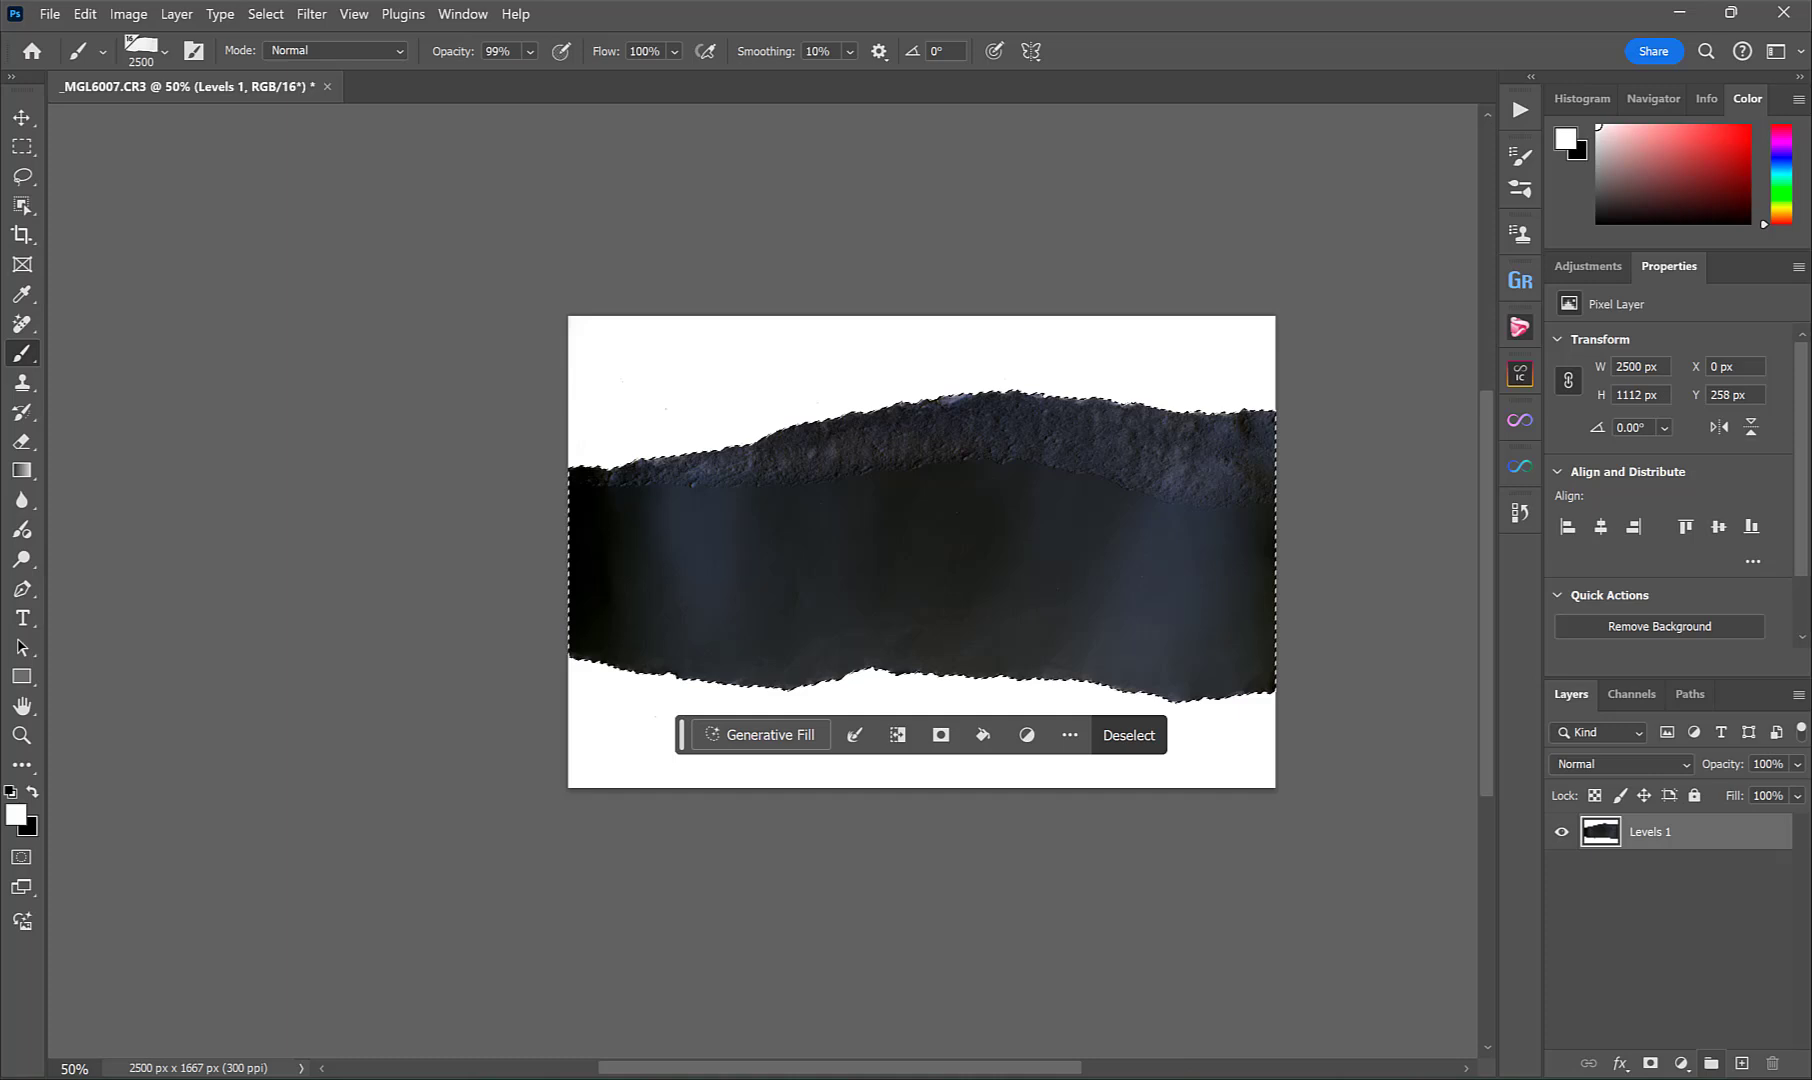
pyautogui.click(1682, 1063)
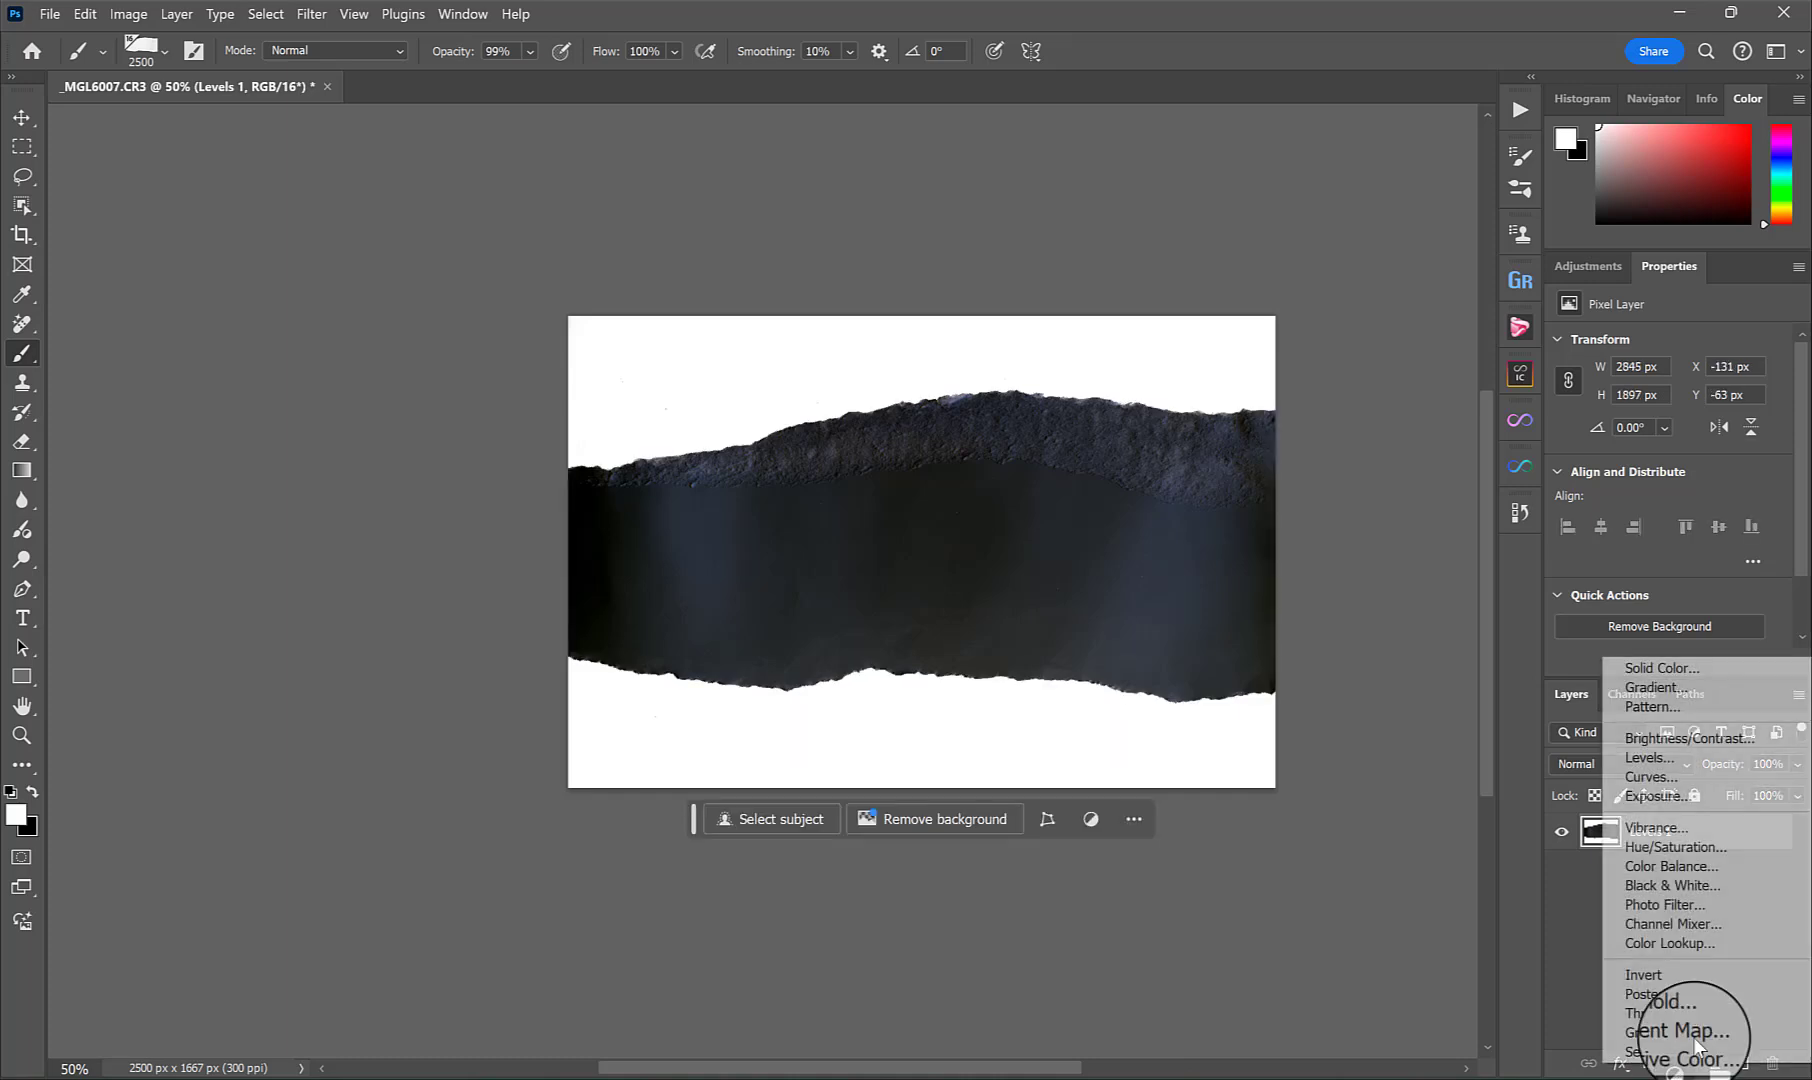
pyautogui.click(1728, 668)
pyautogui.write('000000')
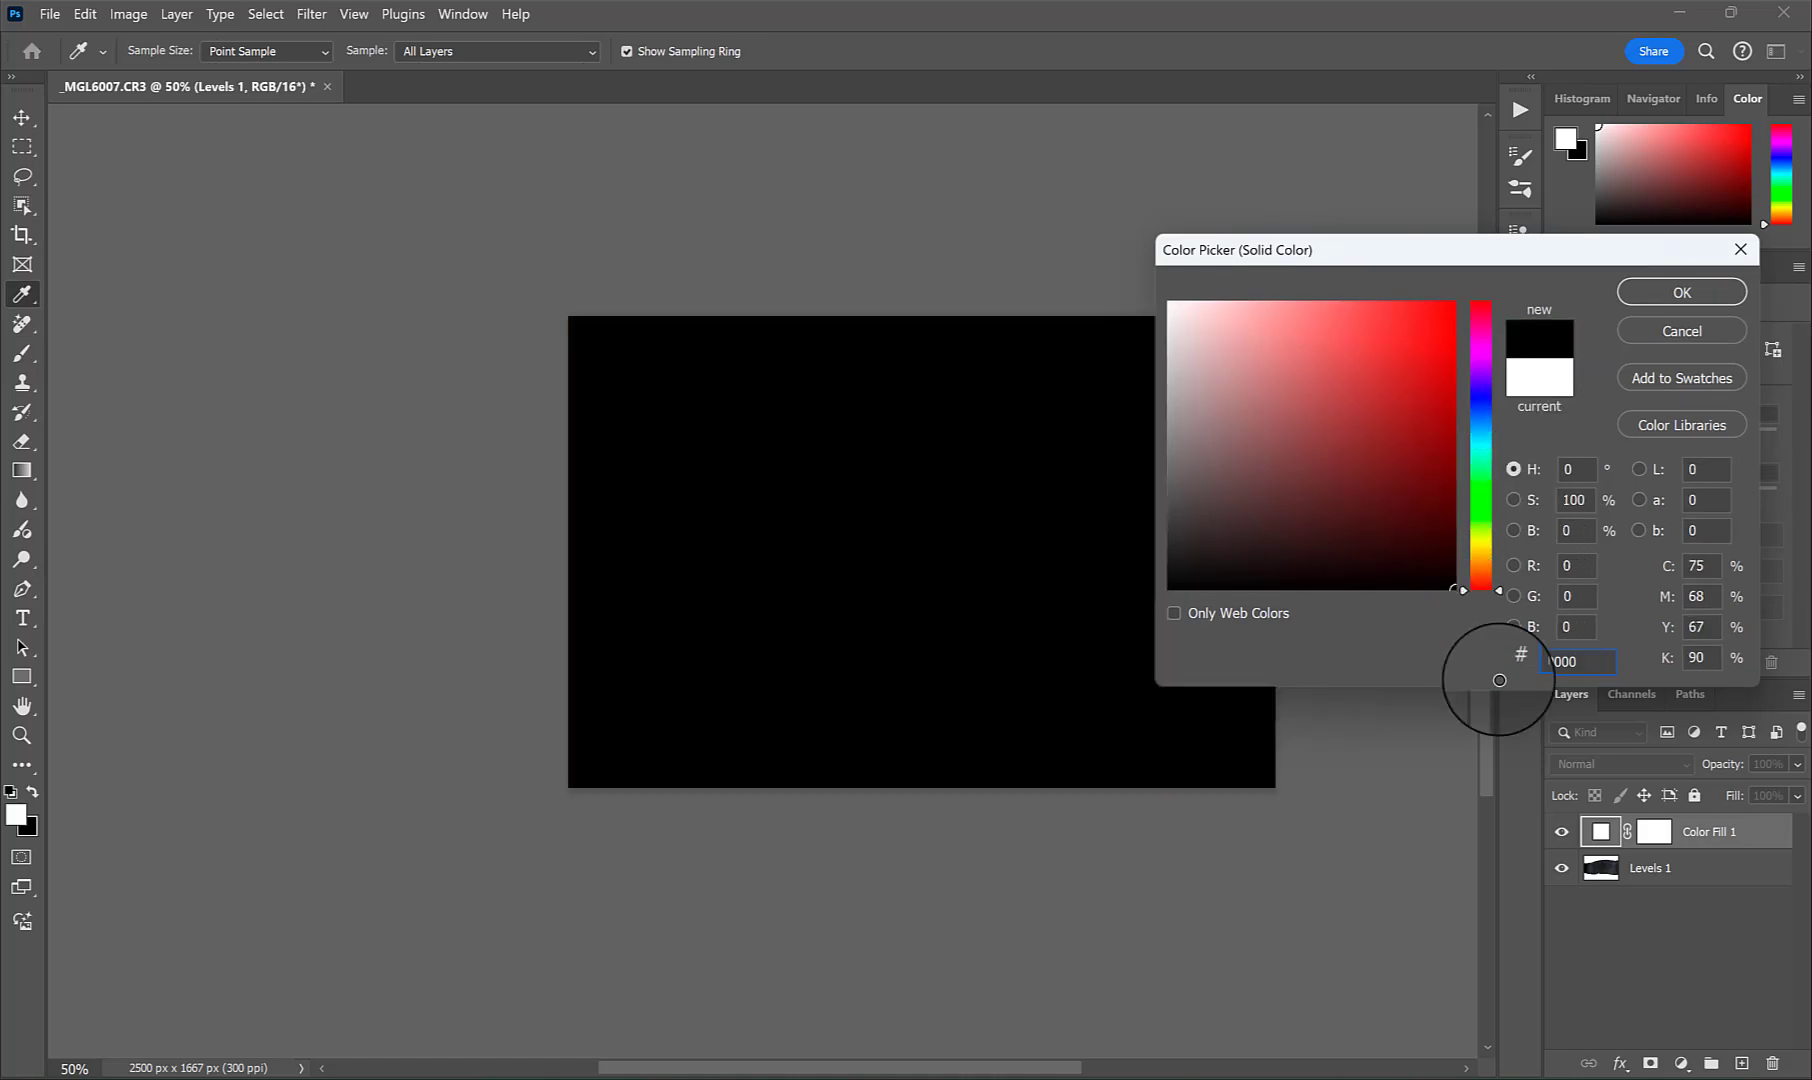
pyautogui.click(1682, 292)
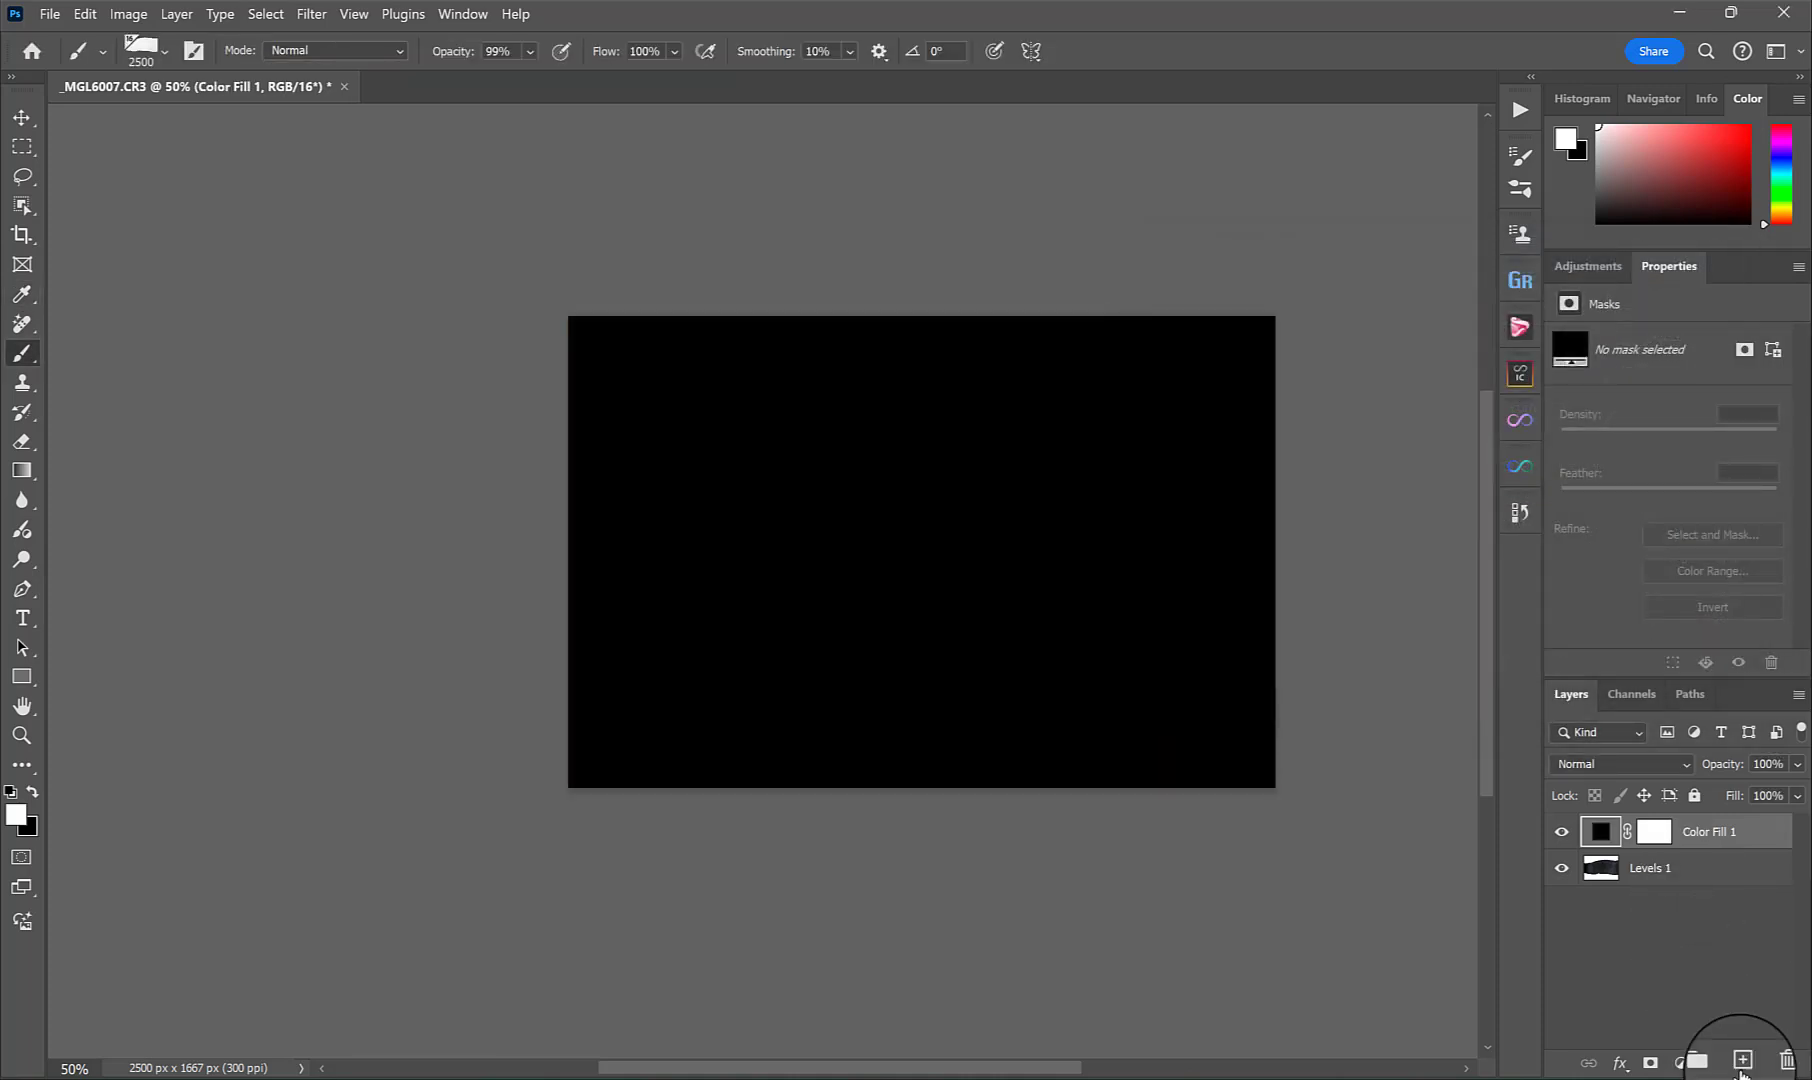
pyautogui.click(1742, 1060)
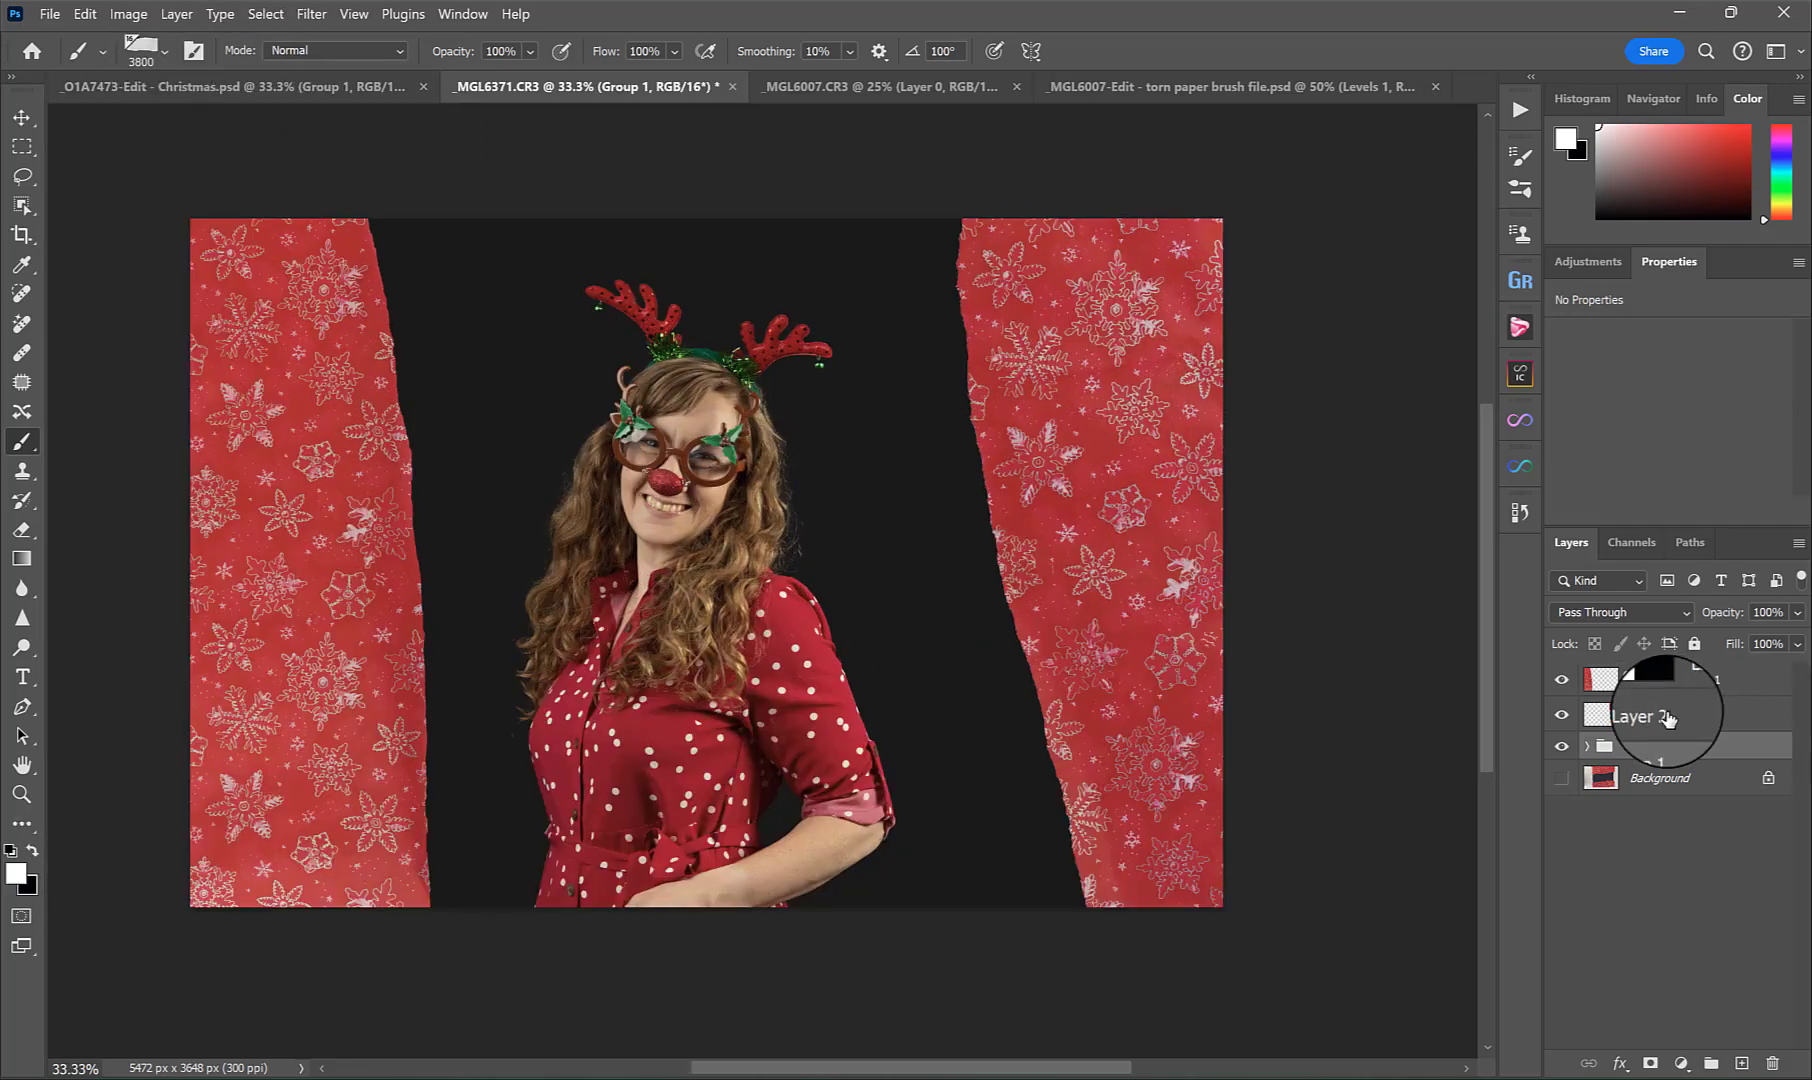
# Add a blank layer and place it directly beneath Layer 2, the wrapping paper on the right side of the portrait.
pyautogui.click(1668, 716)
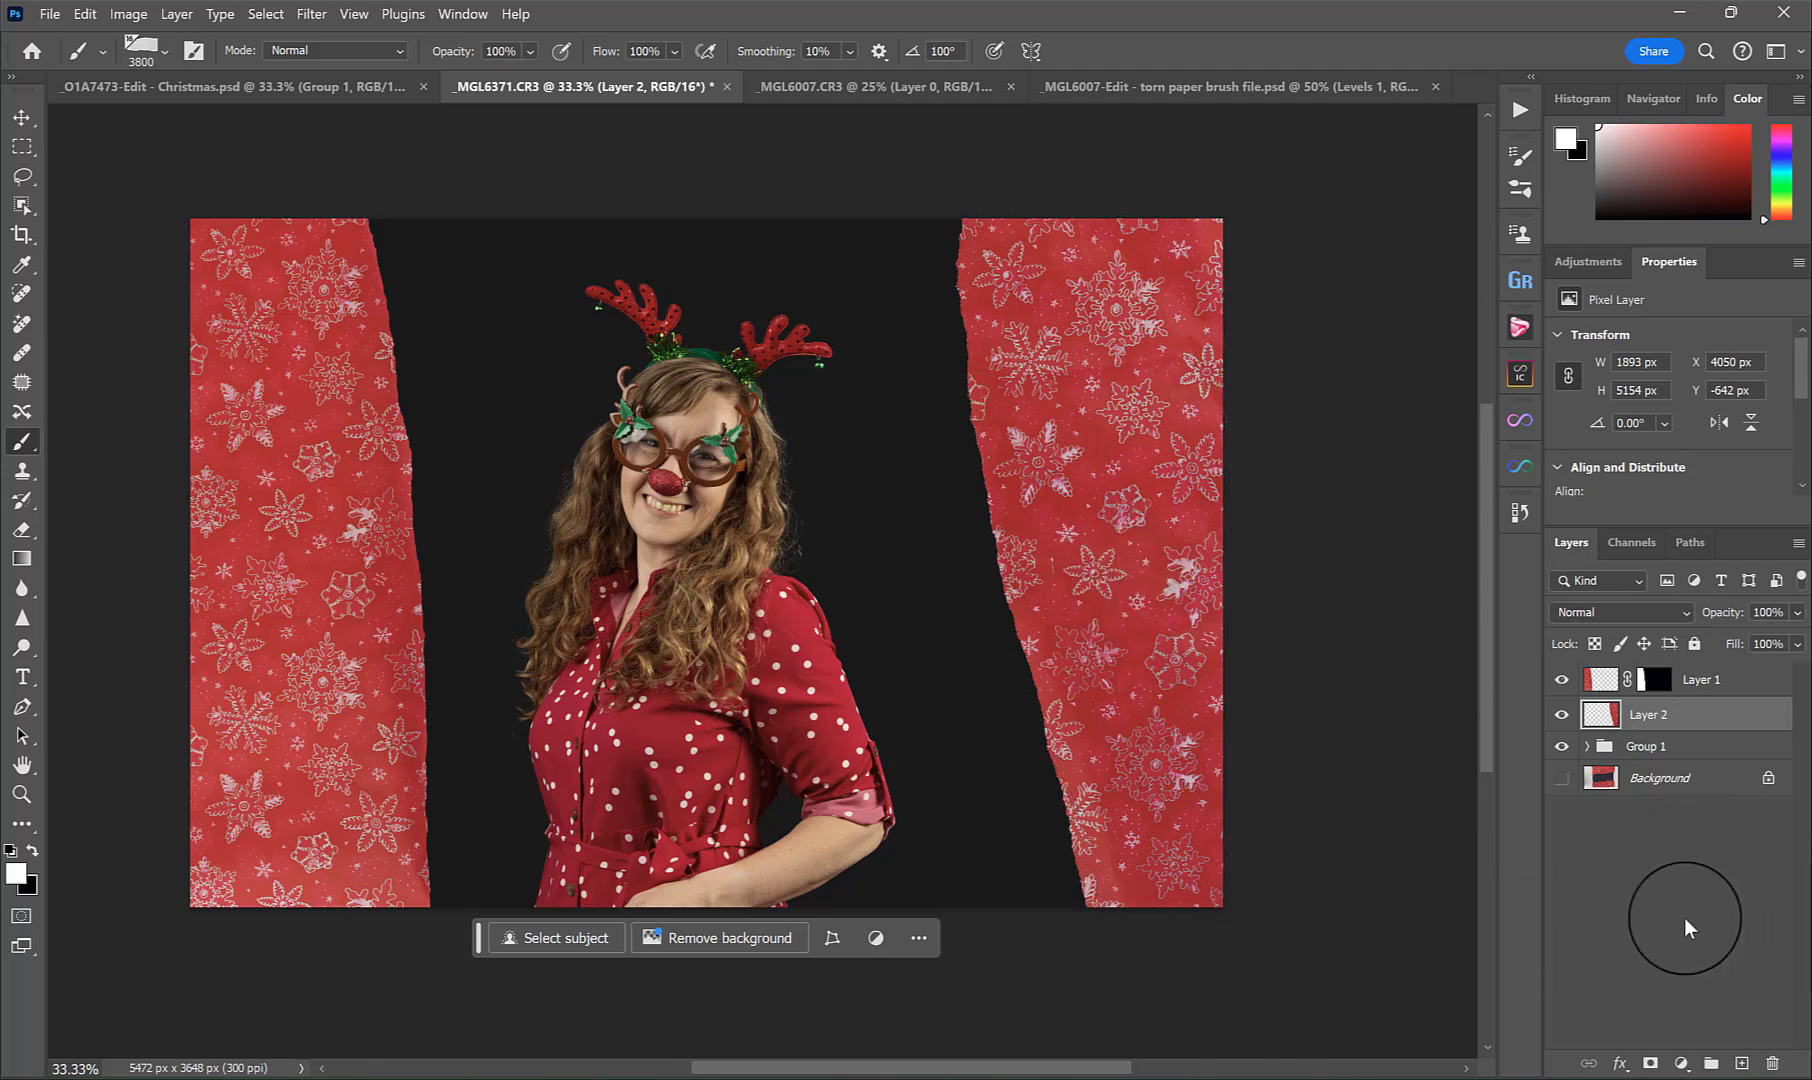
pyautogui.click(1745, 1058)
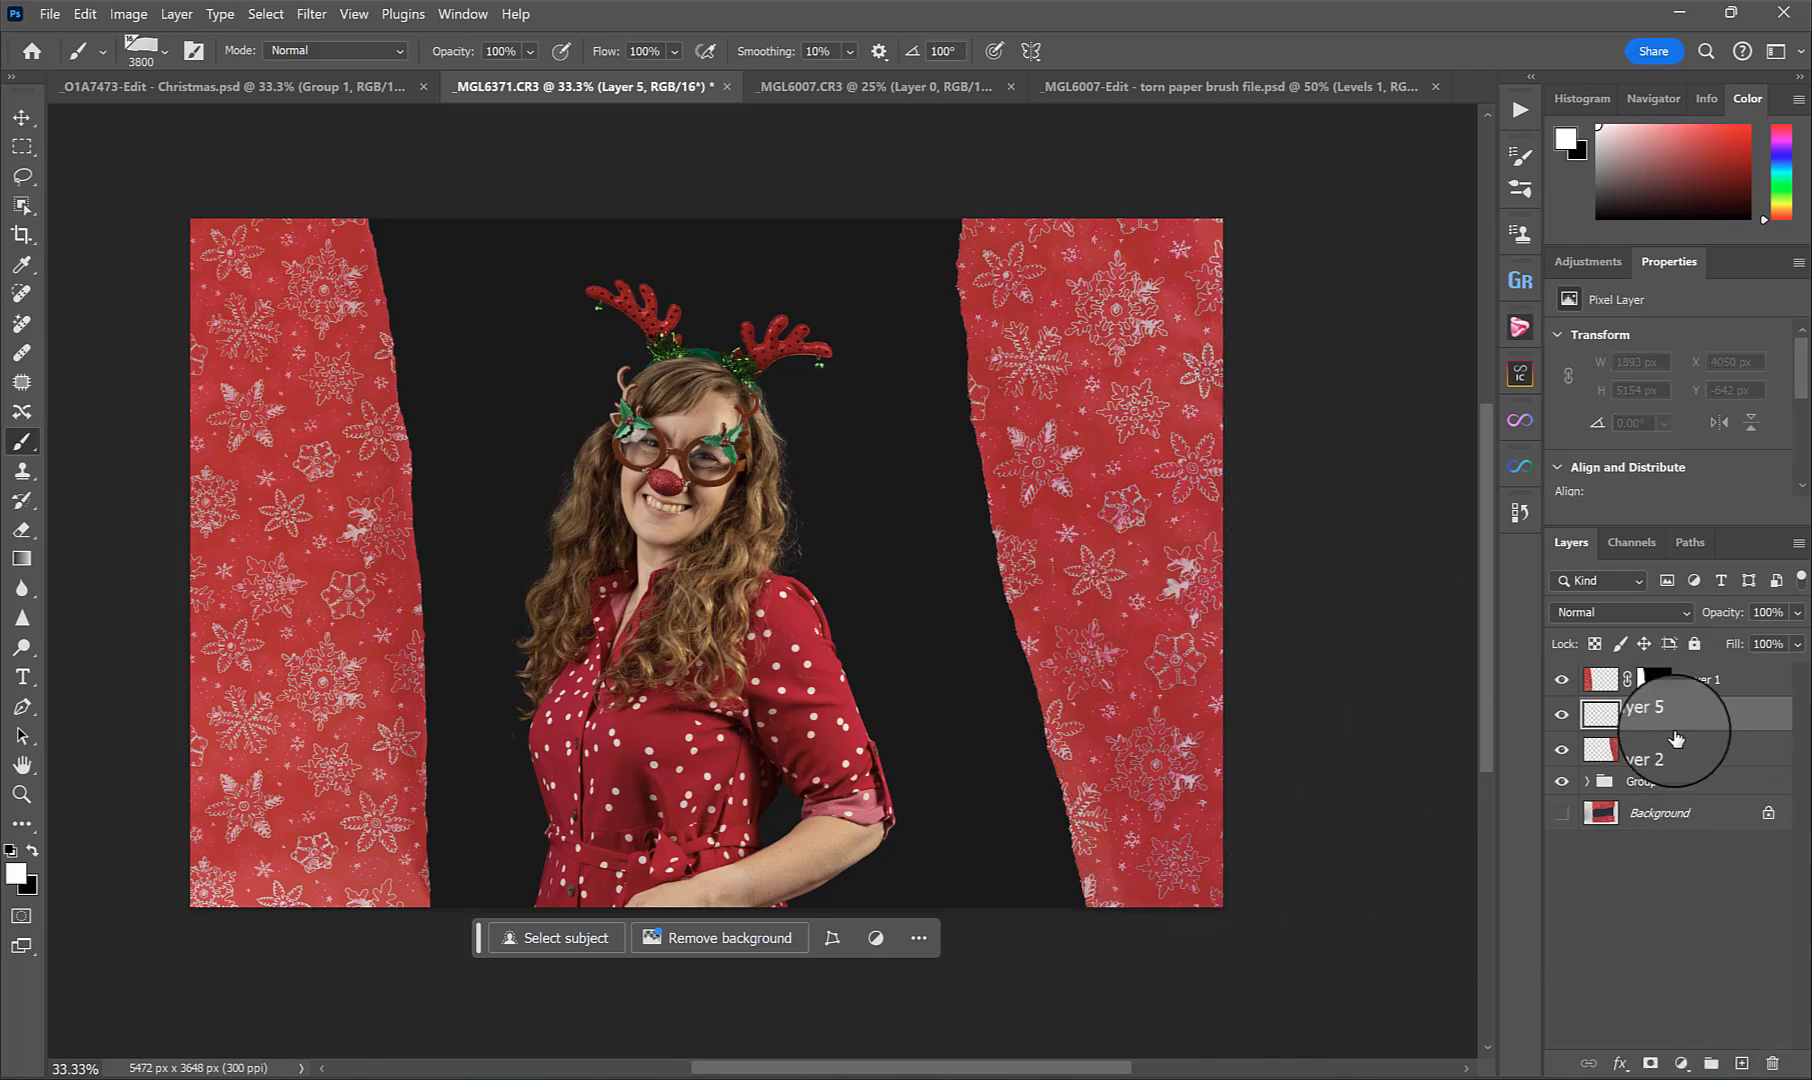
pyautogui.moveTo(1739, 718); pyautogui.dragTo(1640, 766)
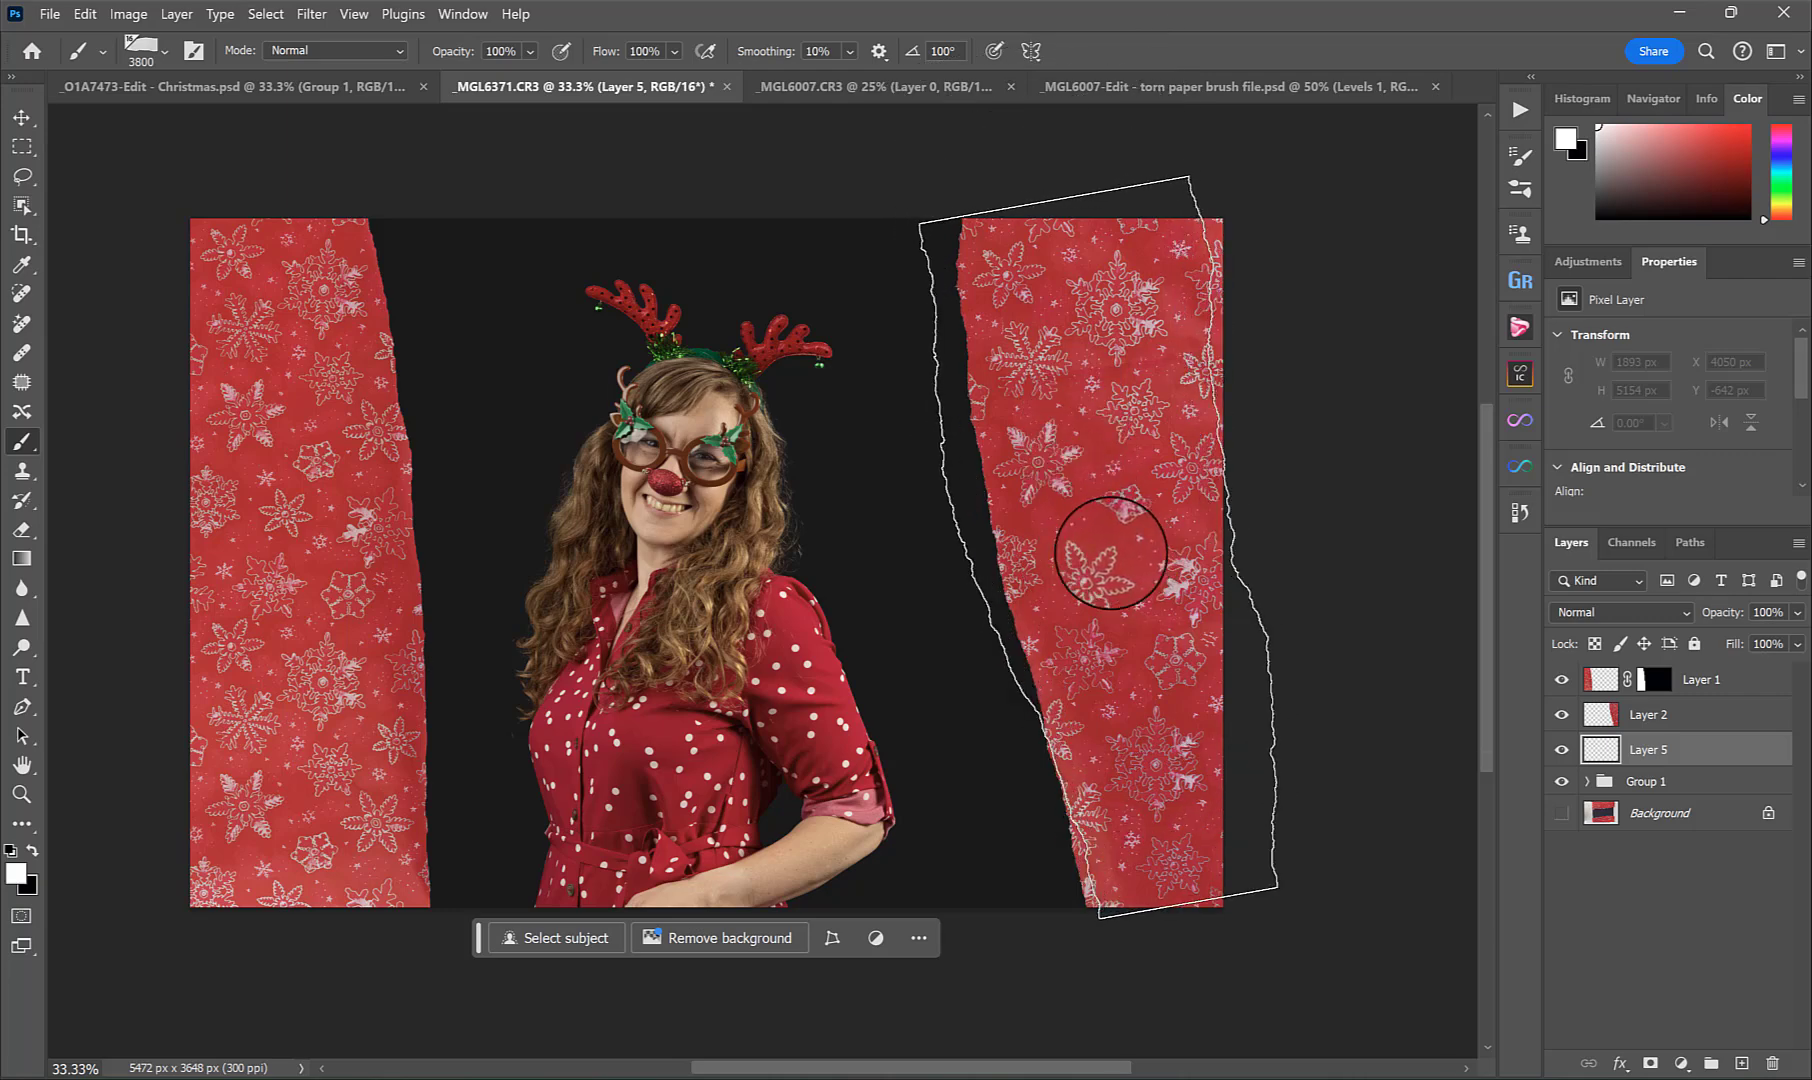
# Set the torn paper brush's angle to 93° to match the tear in the right-hand wrapping paper.
pyautogui.click(194, 54)
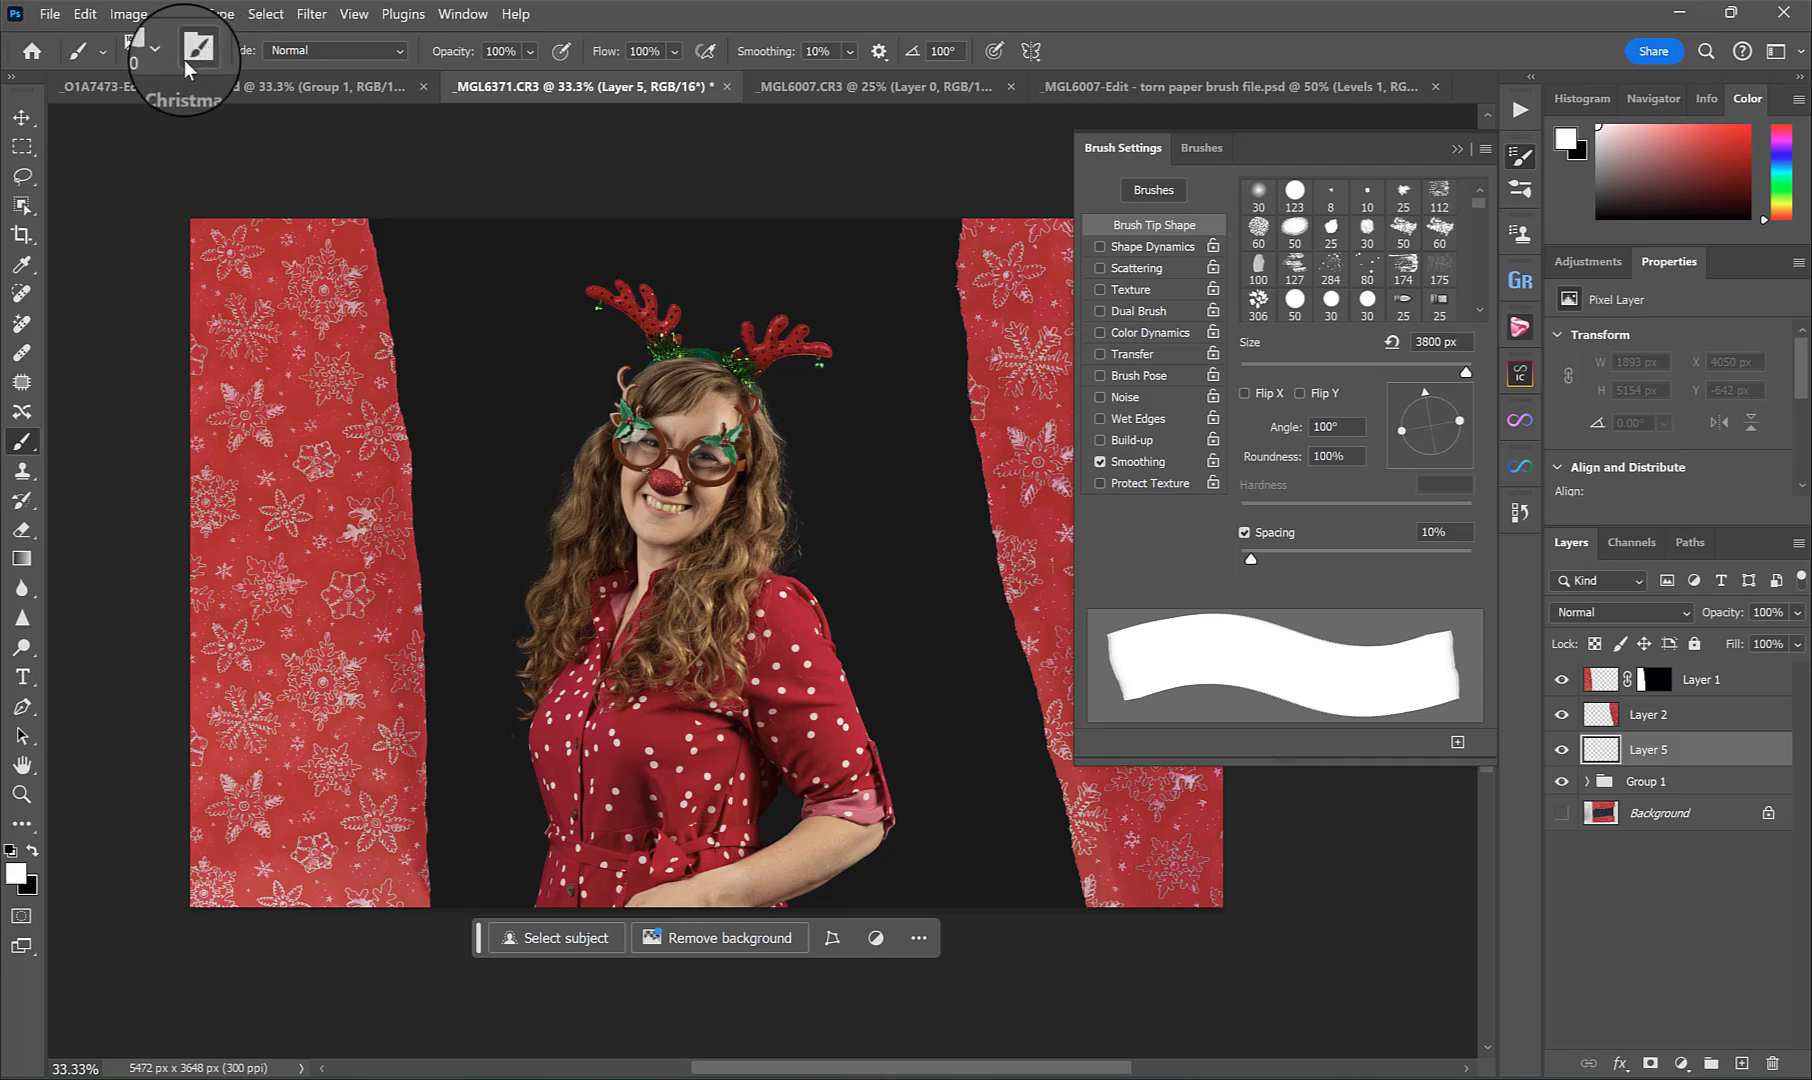
pyautogui.moveTo(1428, 389); pyautogui.dragTo(1428, 391)
pyautogui.press('Right')
pyautogui.press('Right')
pyautogui.press('Right')
pyautogui.press('Right')
pyautogui.press('Right')
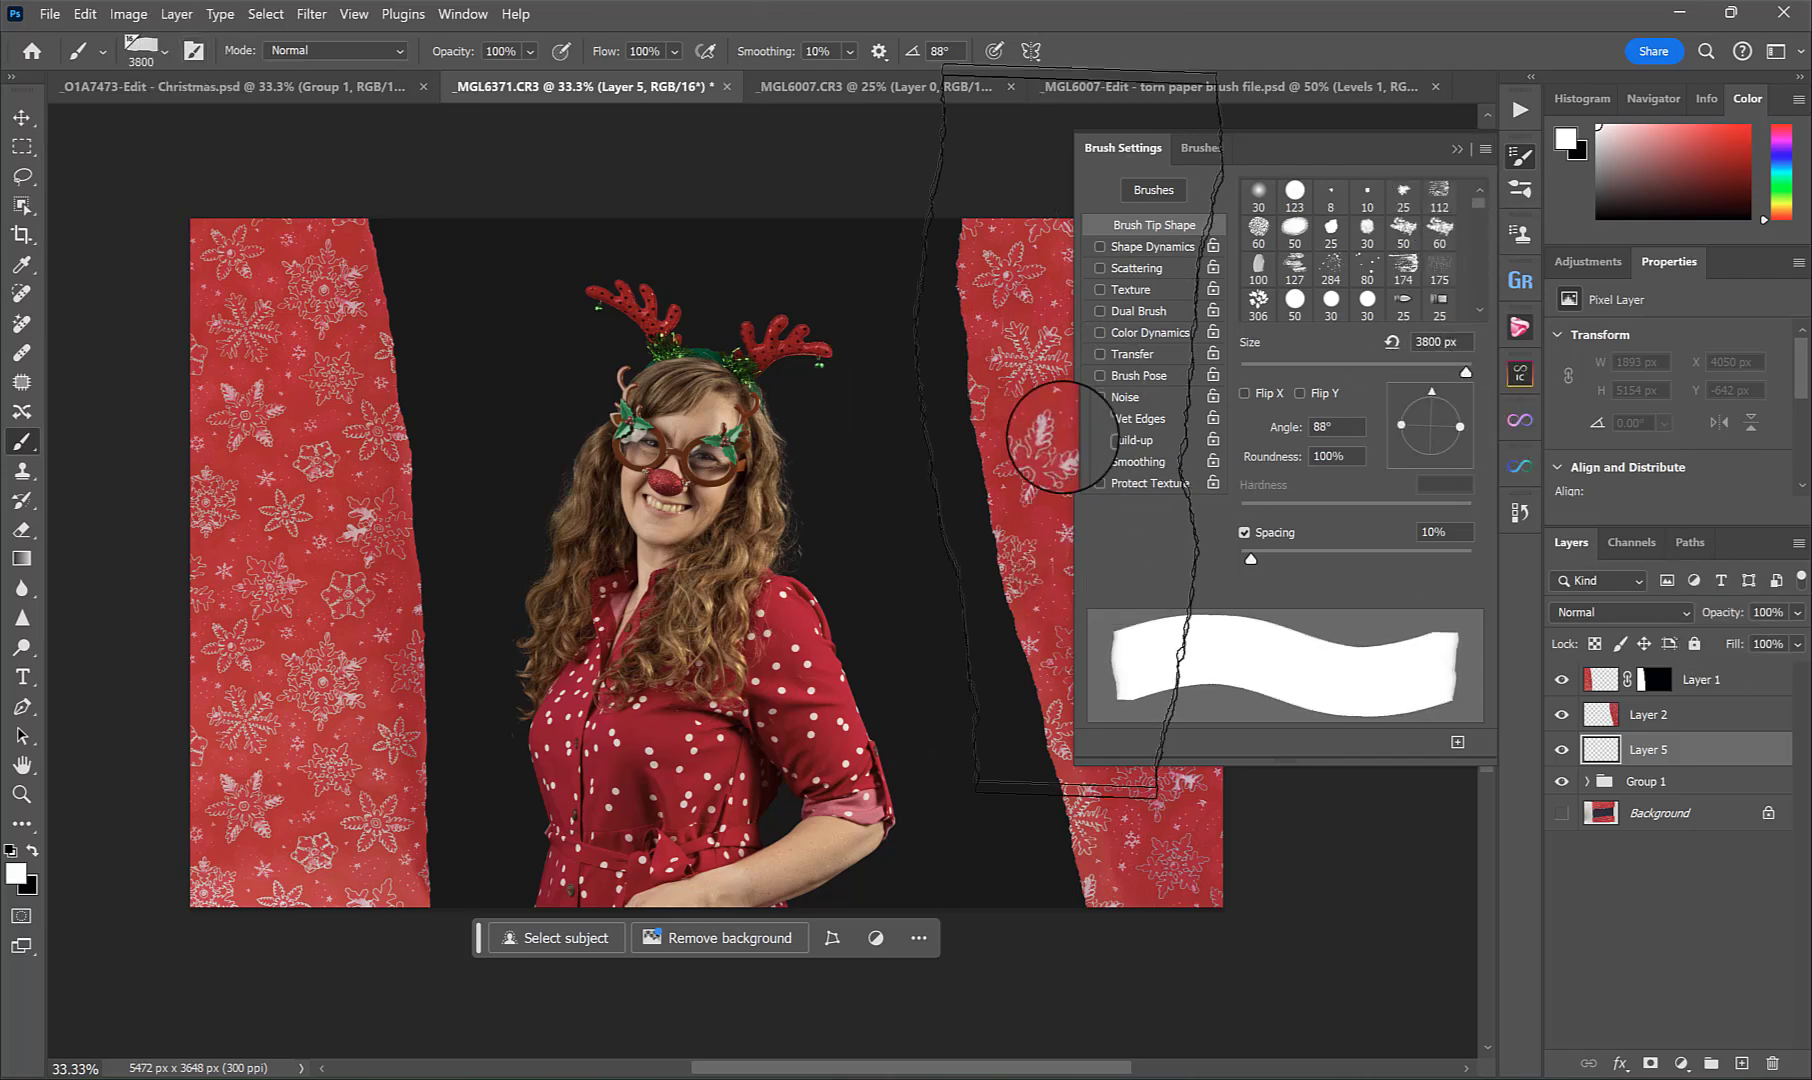
pyautogui.click(1453, 165)
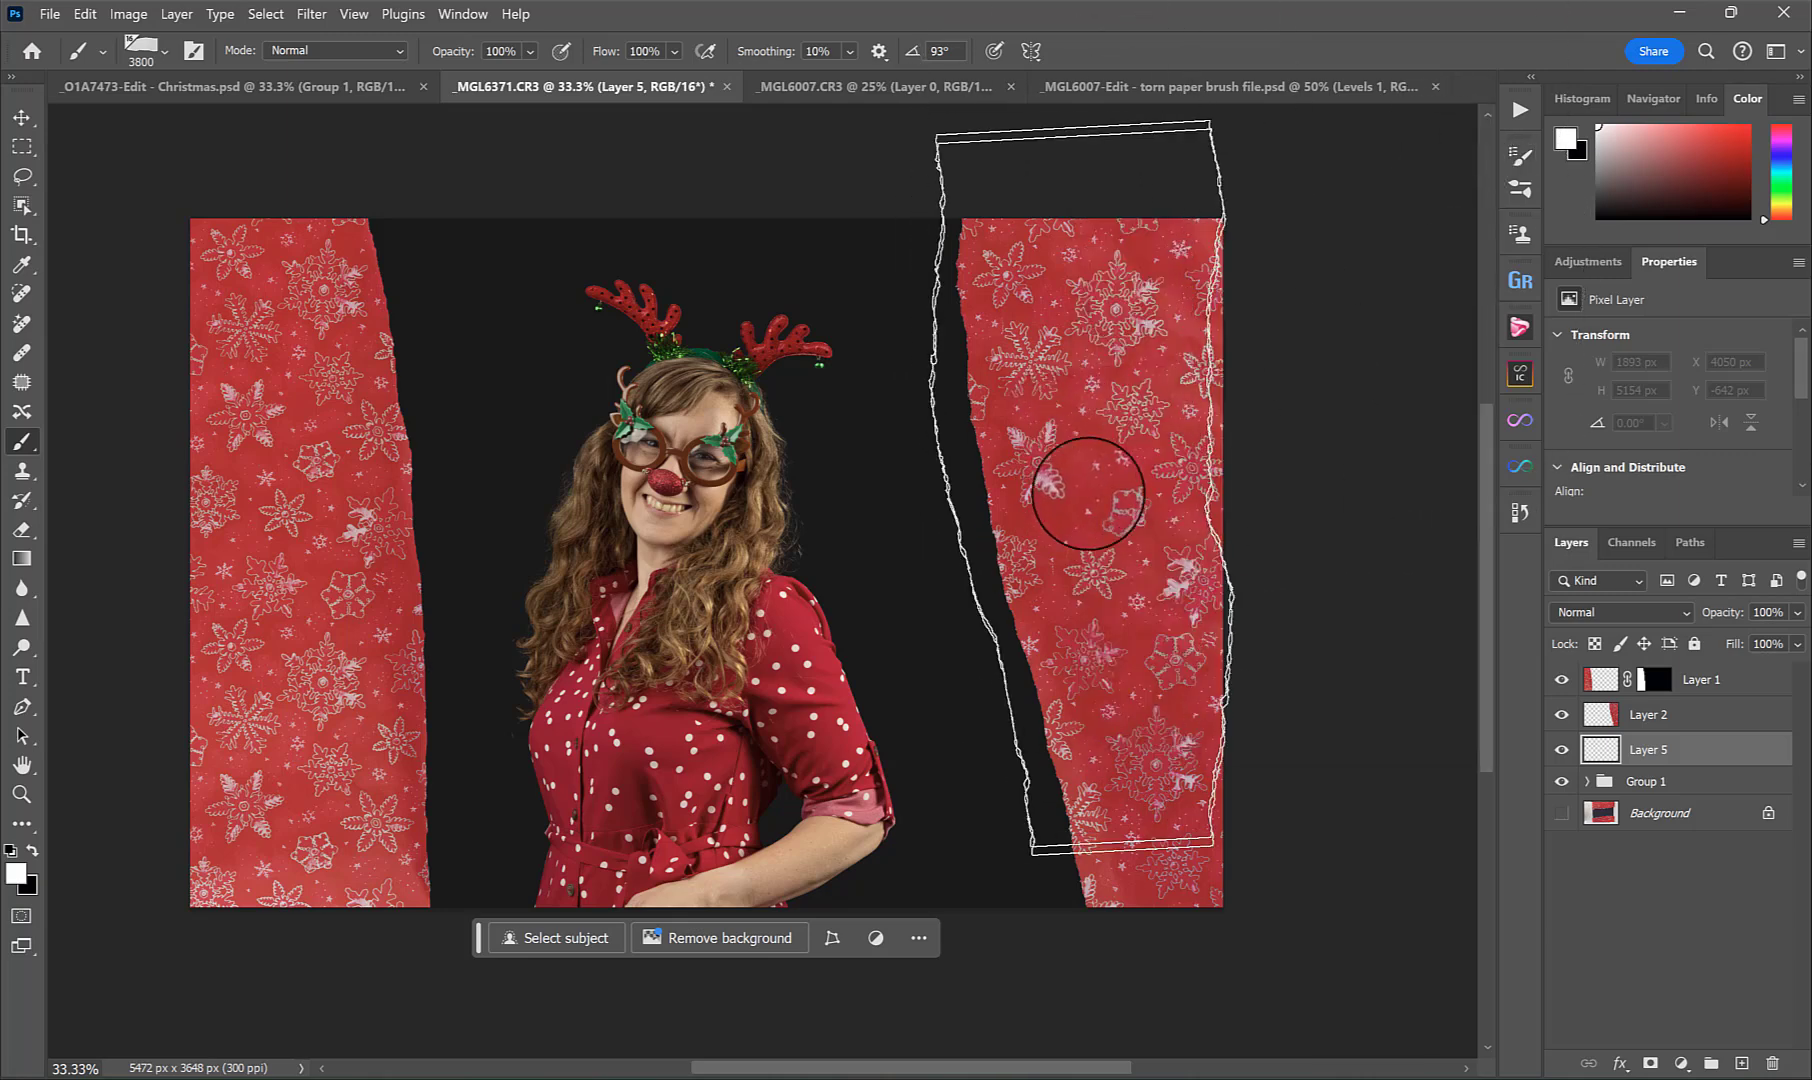
# Stamp a white torn edge along the inner side of the right-hand wrapping paper and check its texture up close.
pyautogui.click(1100, 555)
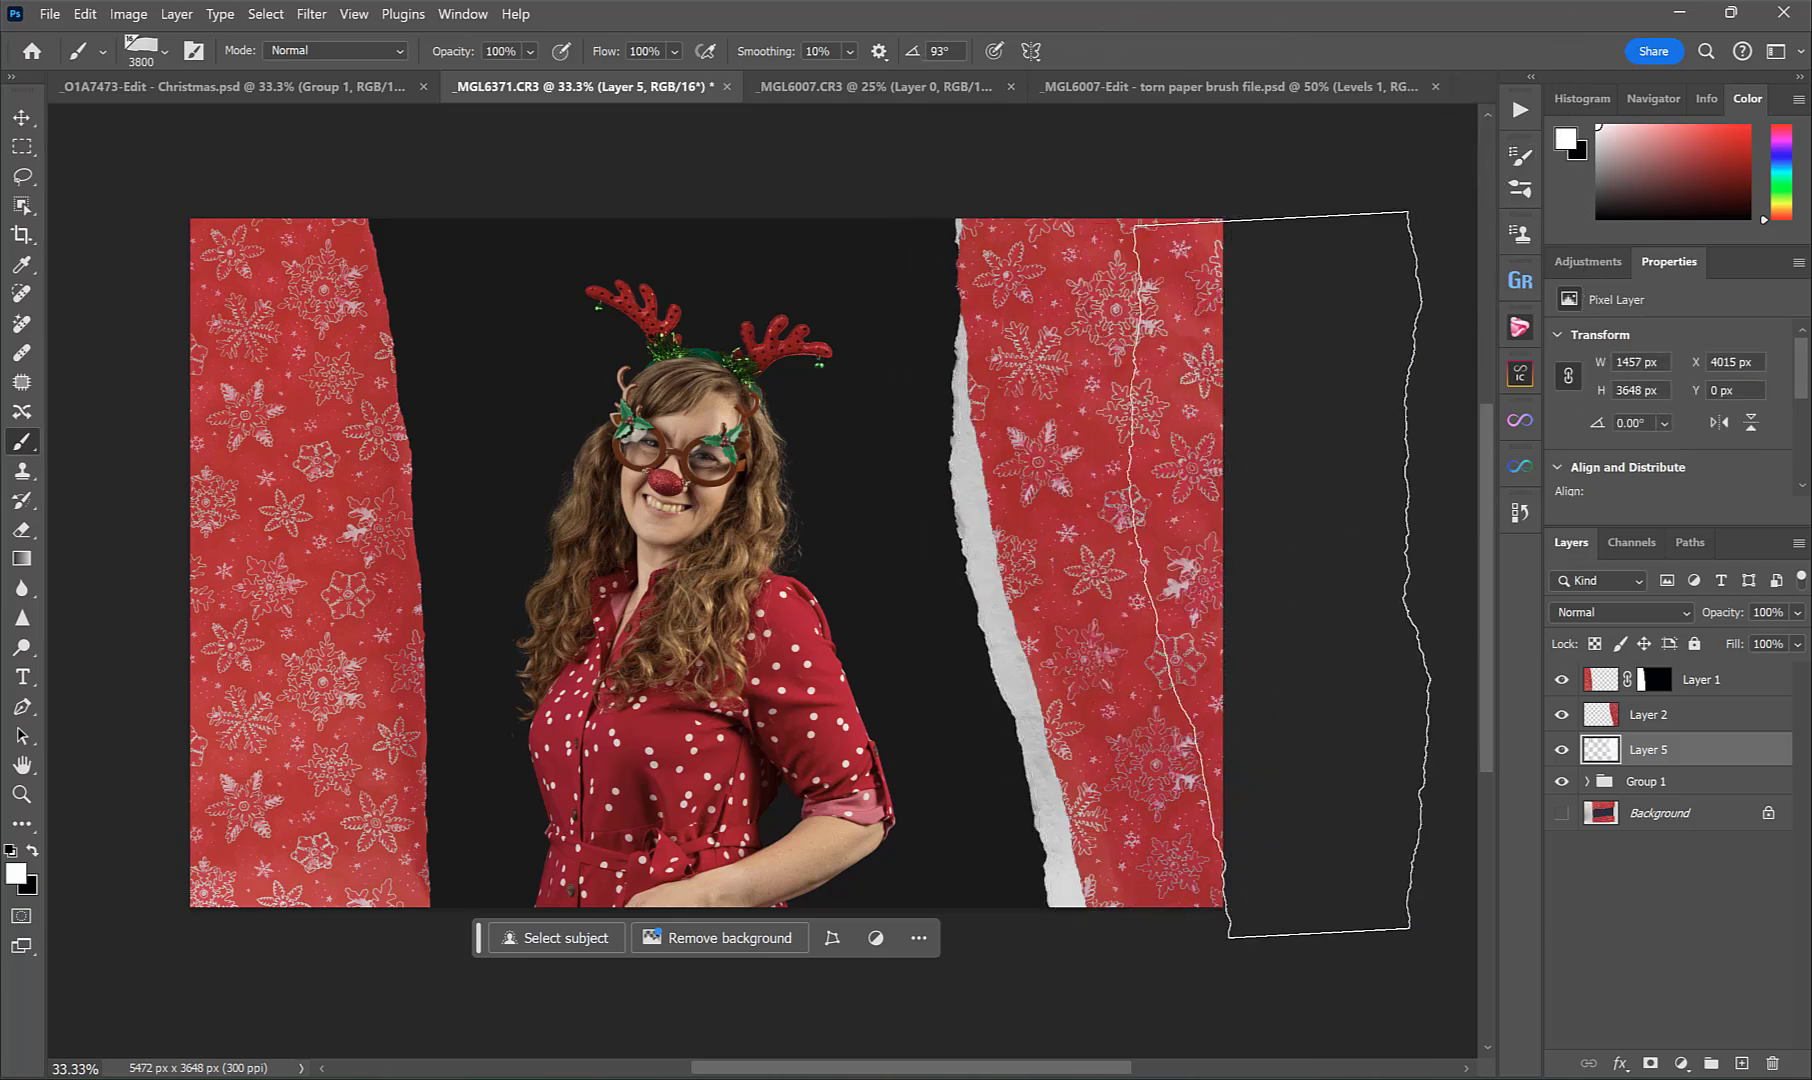
pyautogui.press('z')
pyautogui.press('x')
pyautogui.moveTo(987, 497); pyautogui.dragTo(946, 372)
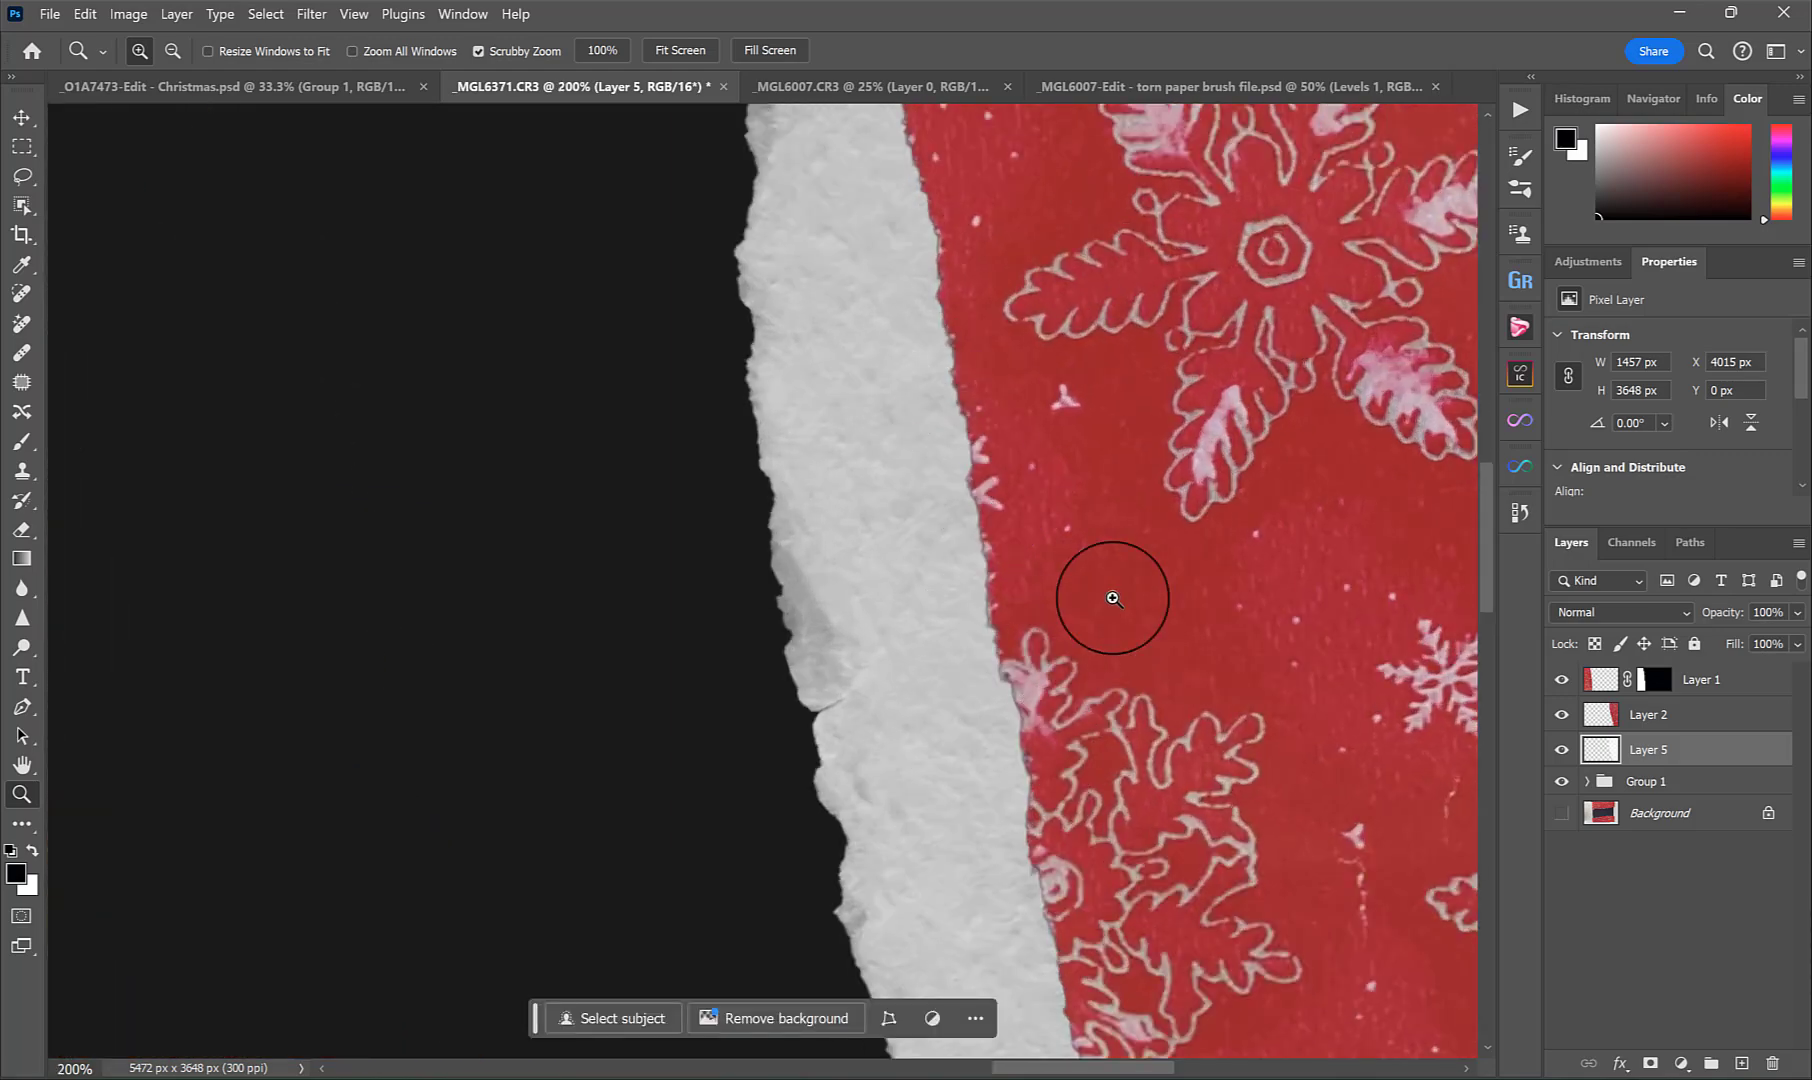
pyautogui.keyDown('alt'); pyautogui.click(1060, 553); pyautogui.keyUp('alt')
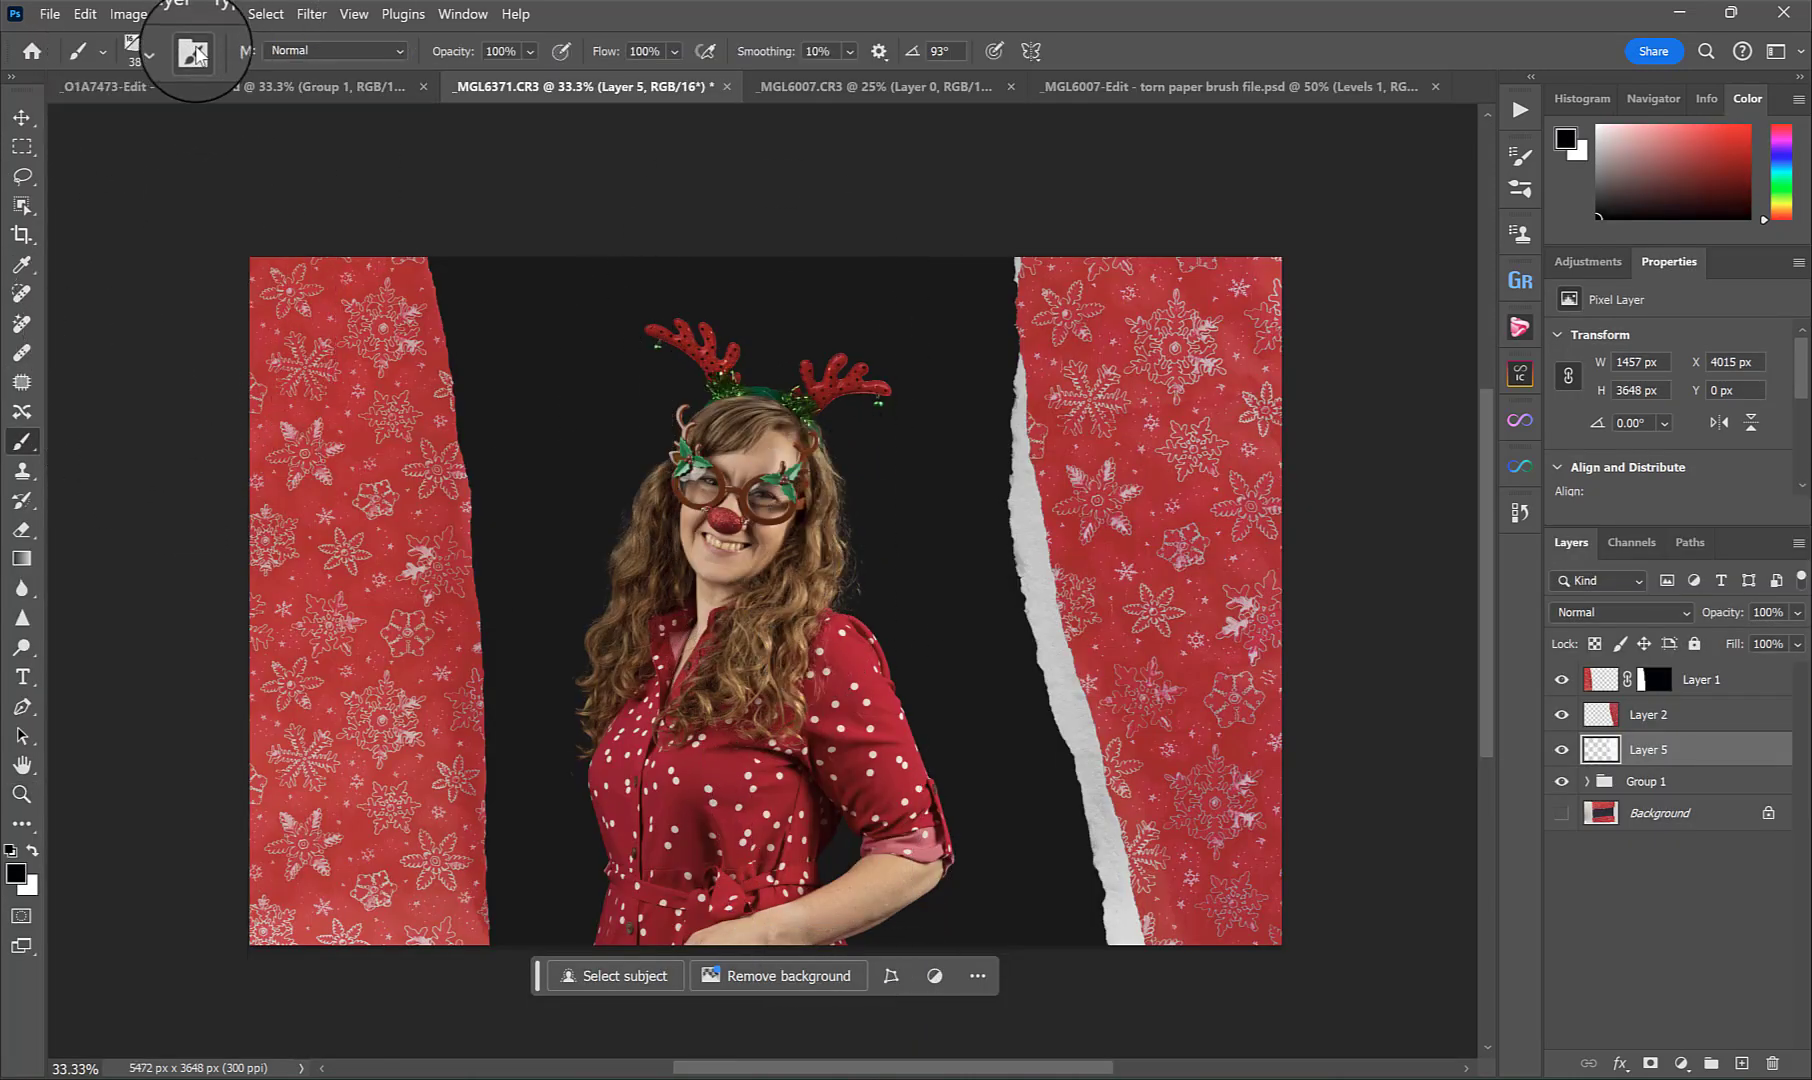
# Set the torn paper brush's angle to -80° and add a blank layer between Layer 2 and Layer 1.
pyautogui.click(194, 50)
pyautogui.moveTo(1430, 390)
pyautogui.mouseDown()
pyautogui.moveTo(1458, 470)
pyautogui.moveTo(1440, 486)
pyautogui.mouseUp()
pyautogui.click(1720, 714)
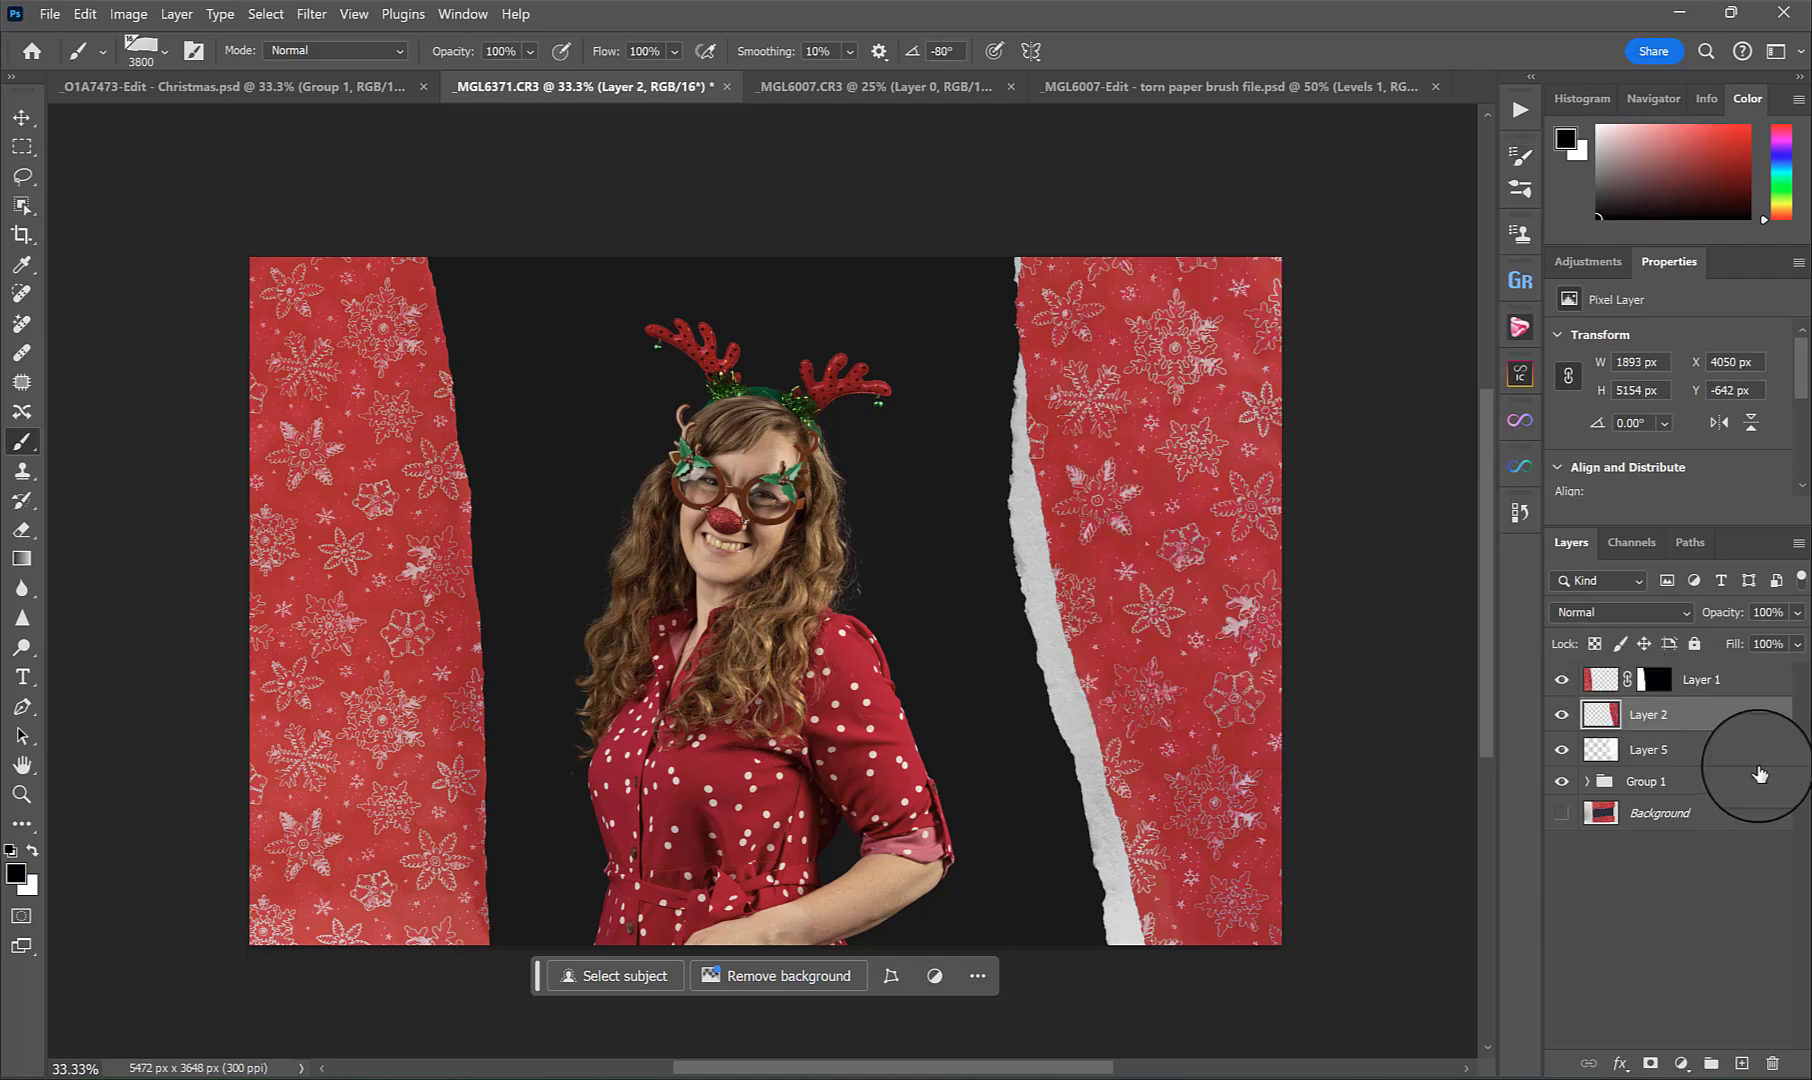
pyautogui.click(1740, 1063)
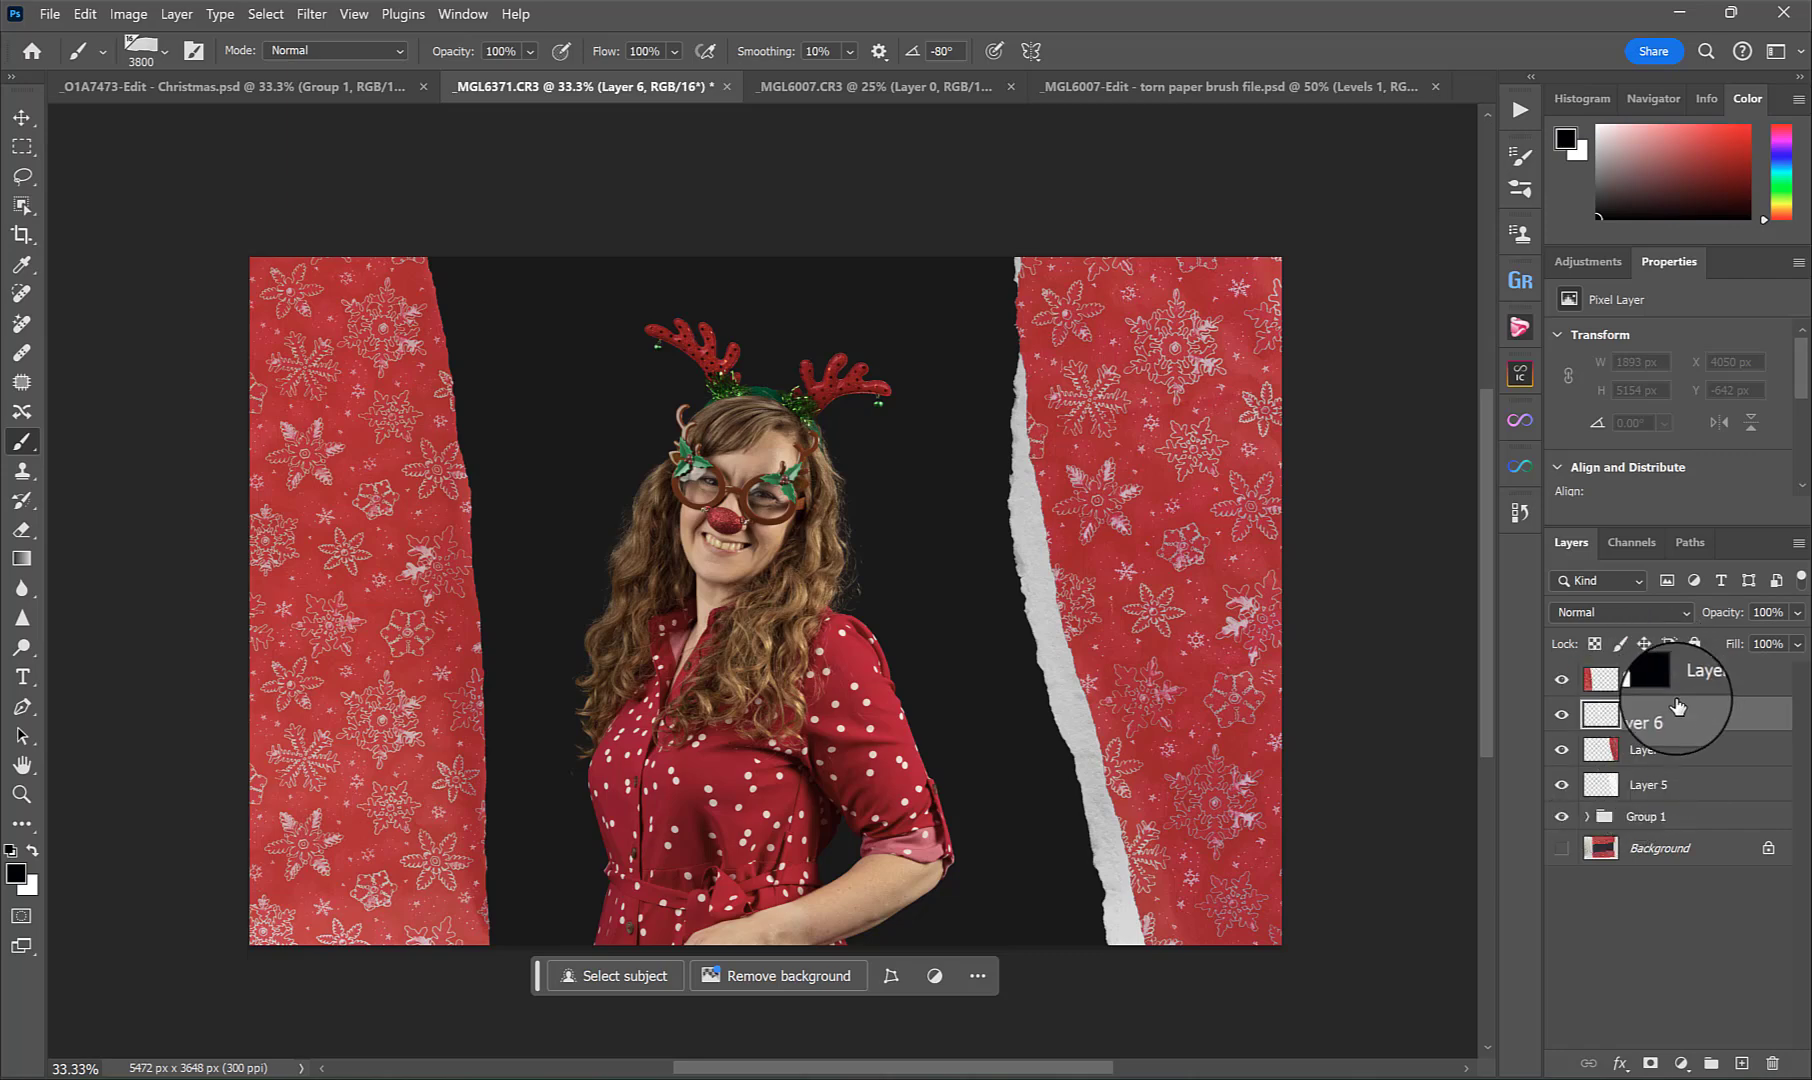
# Stamp white torn edges along the left-hand wrapping paper, using a brush angle of -101° for the upper part.
pyautogui.press('x')
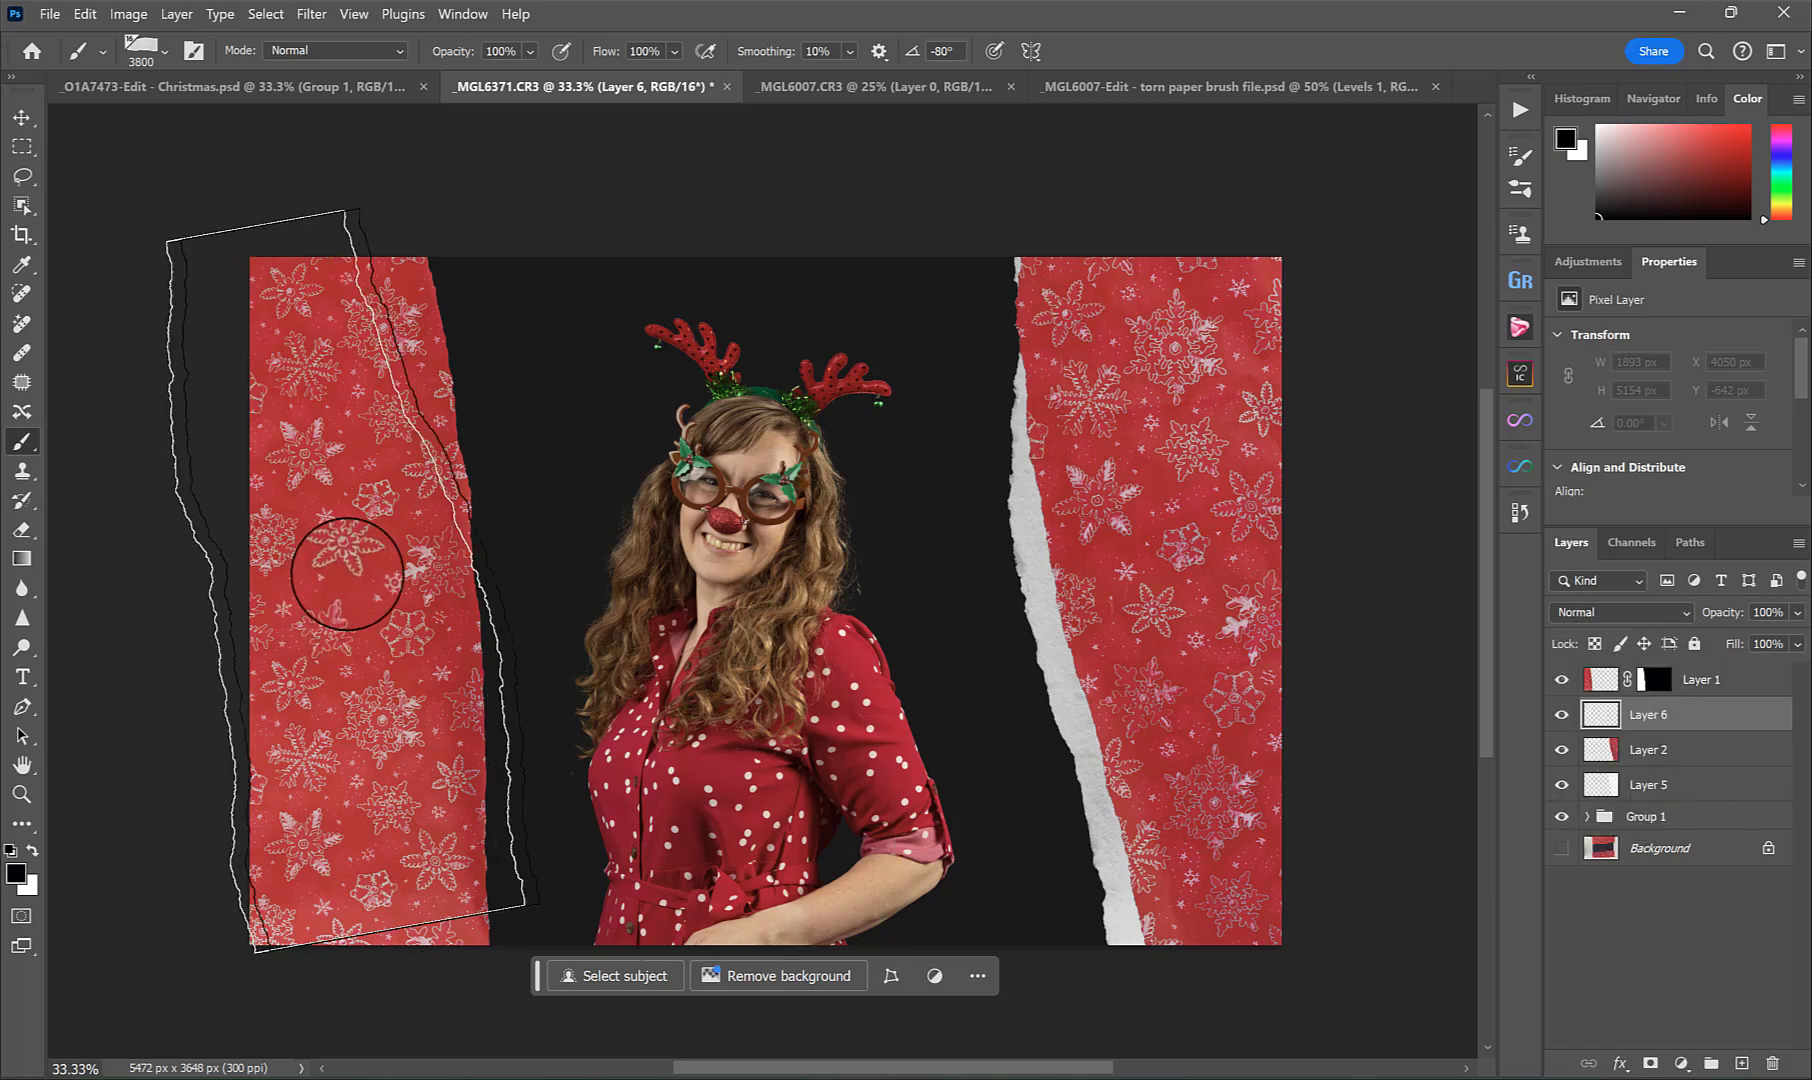
pyautogui.click(330, 638)
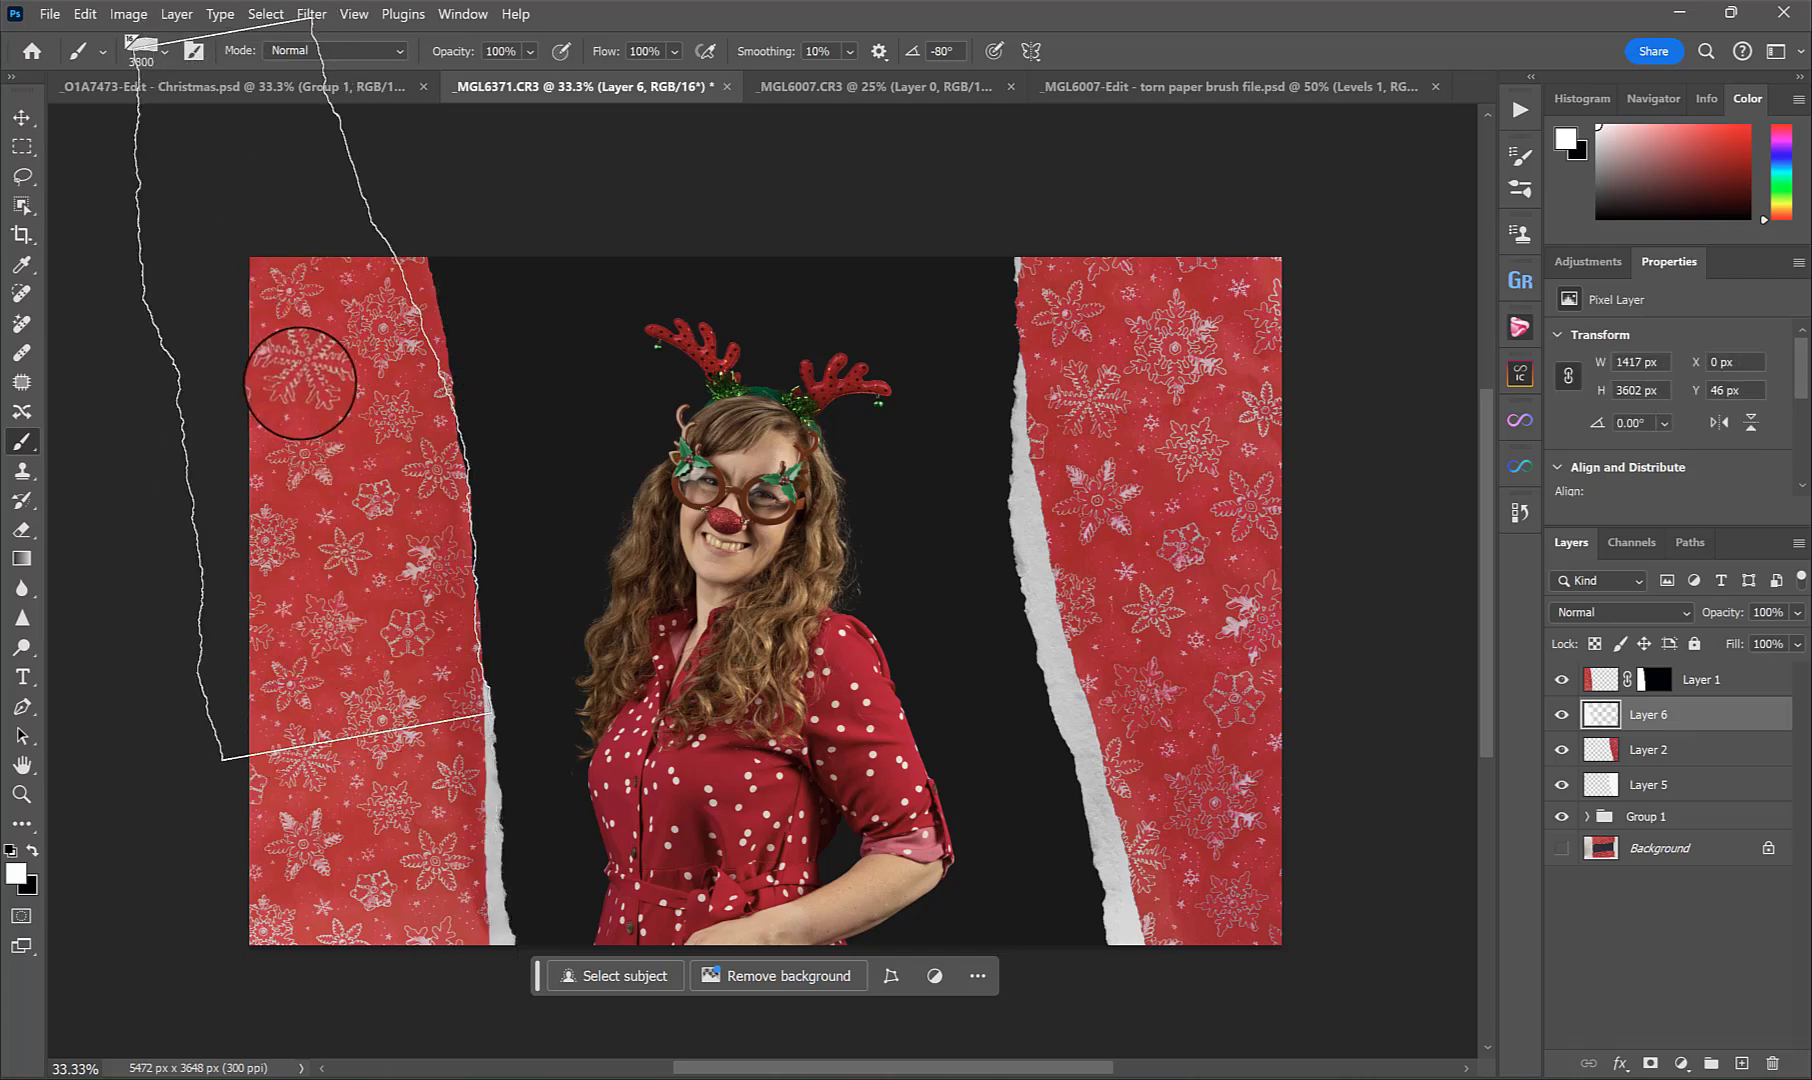
pyautogui.click(306, 210)
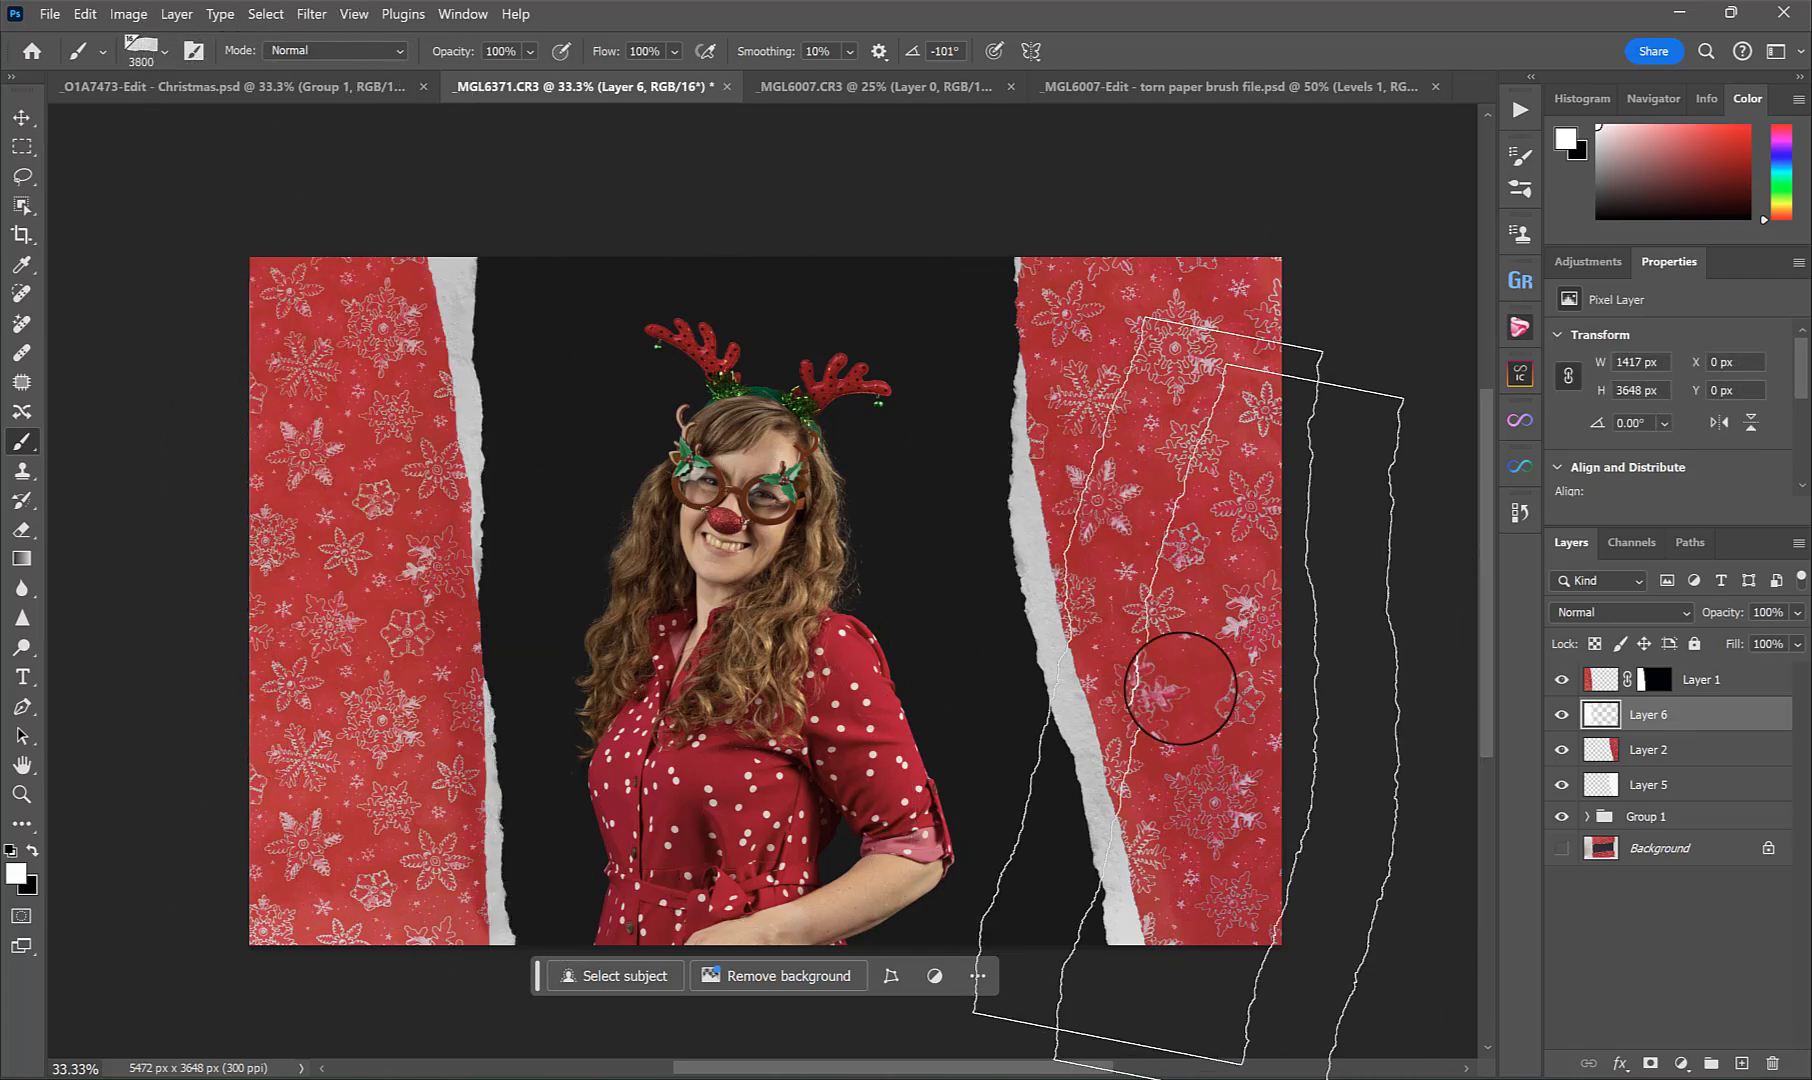
# Try stamping another torn paper strip over the left-hand torn edge and across the dark background.
pyautogui.press('z')
pyautogui.click(480, 602)
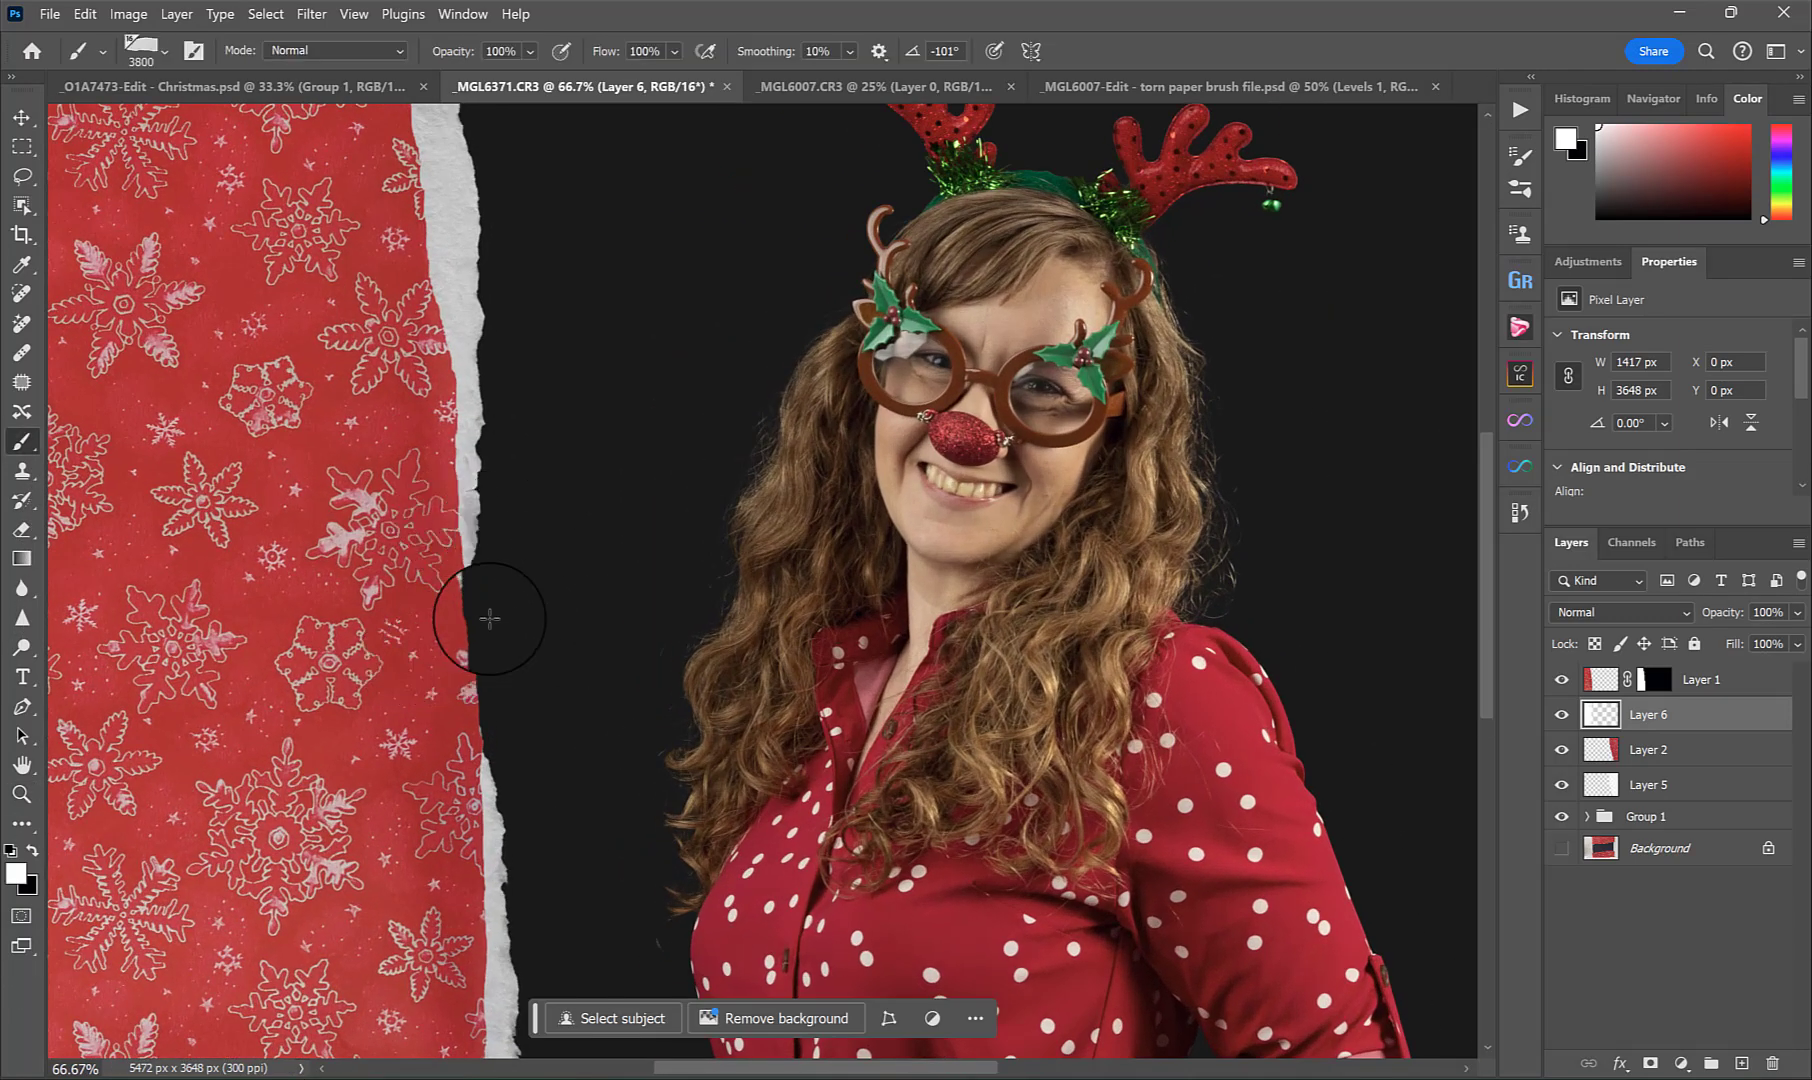
pyautogui.click(489, 619)
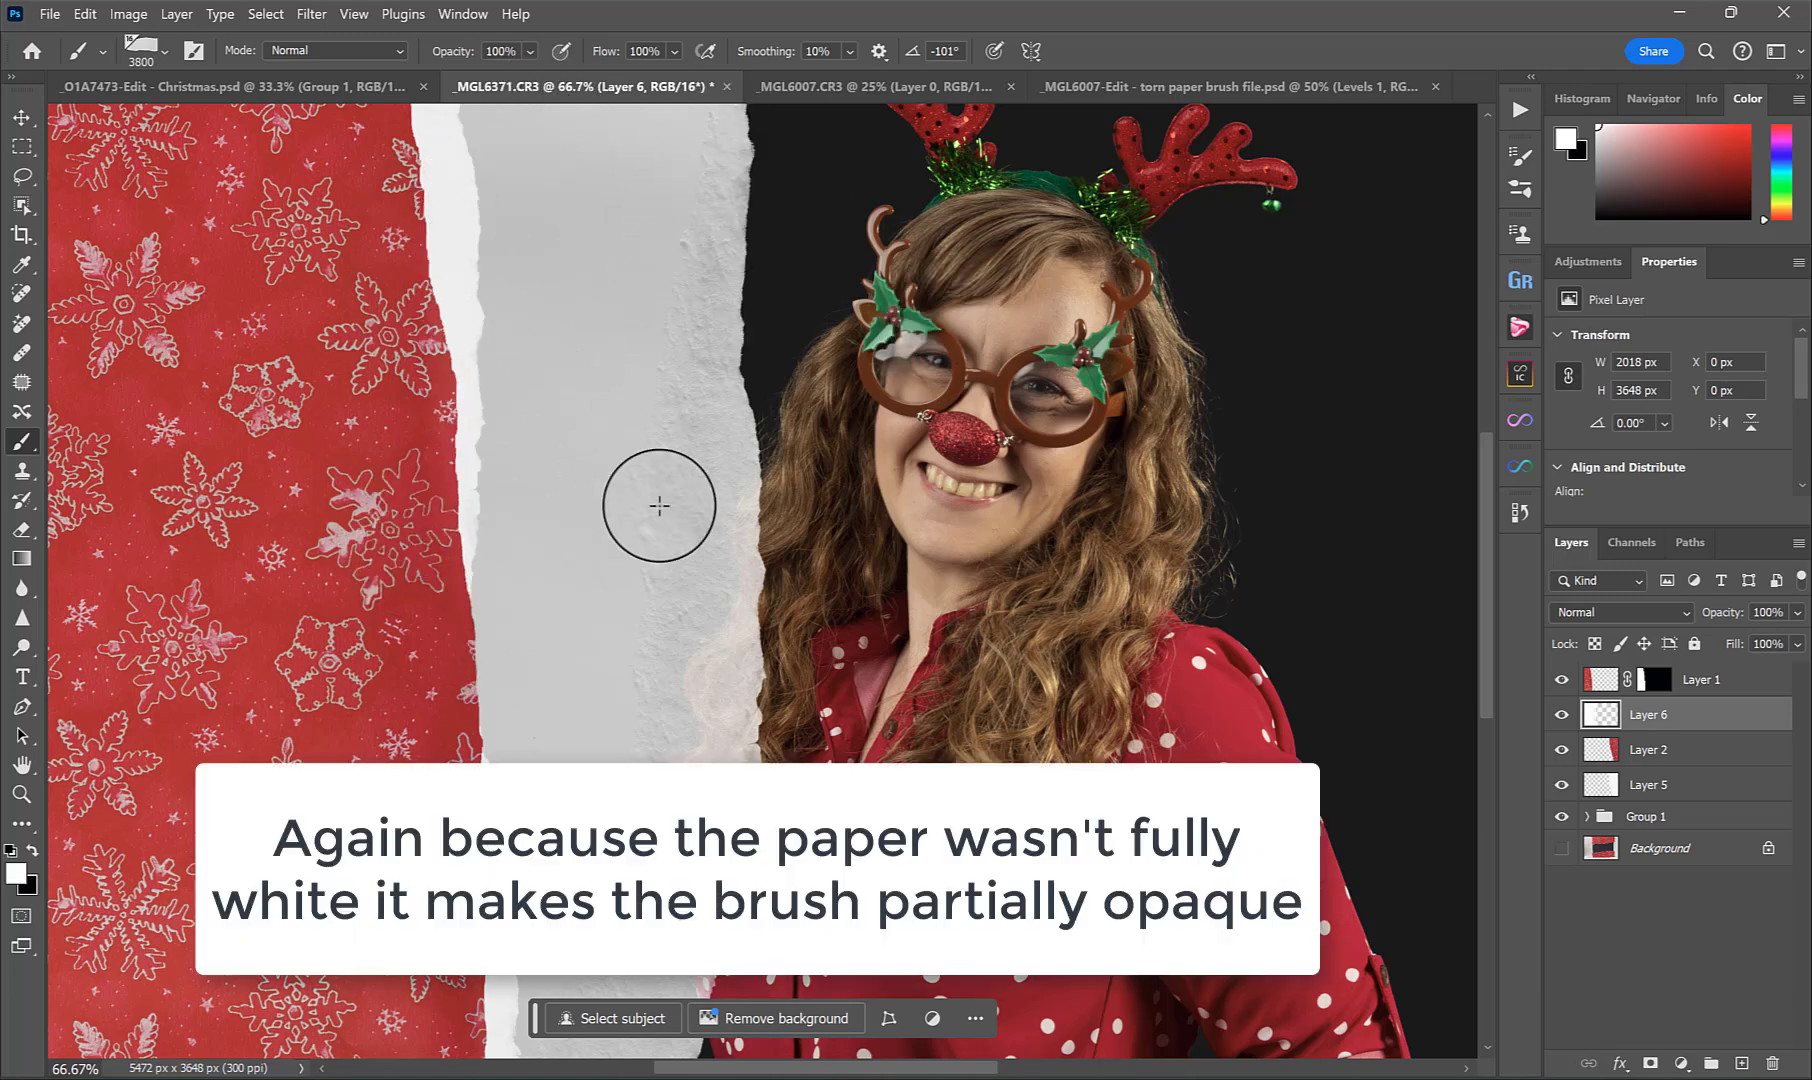
pyautogui.hotkey('ctrl', 'z')
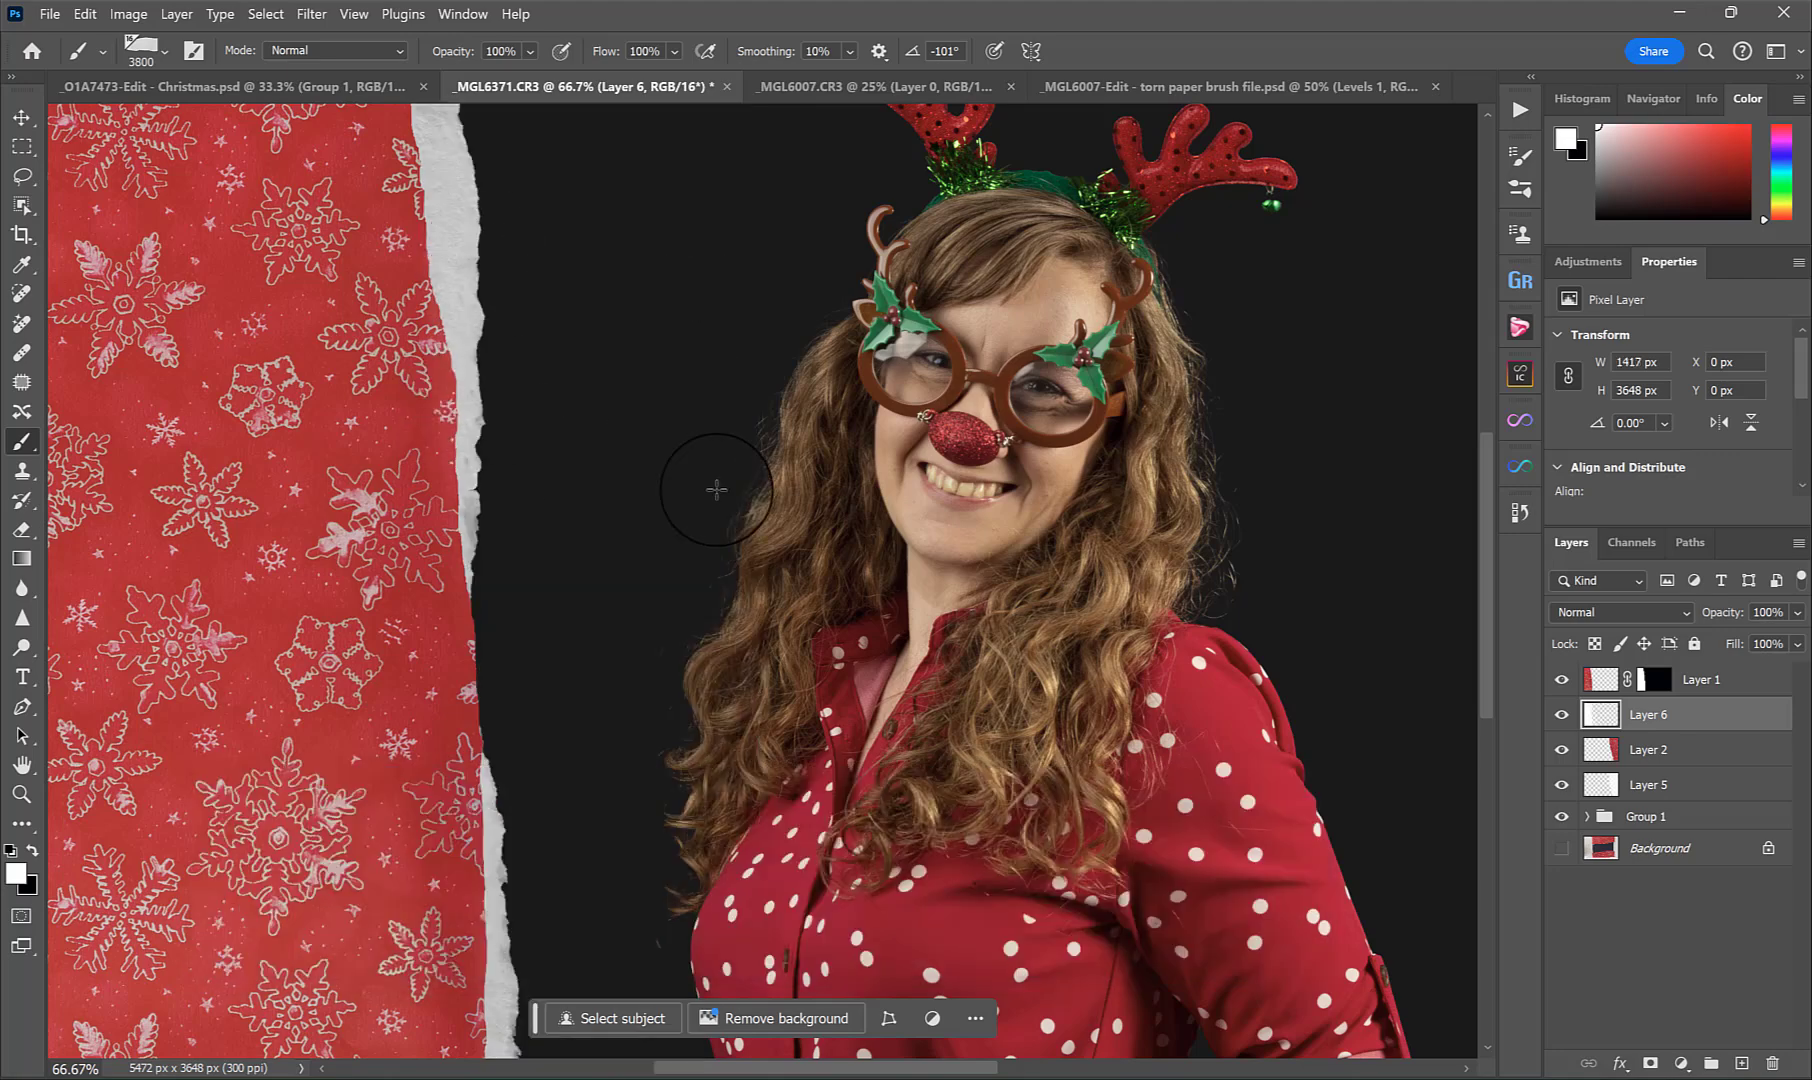
# Compare the whole portrait with and without the torn paper edges by hiding and showing their layers.
pyautogui.hotkey('ctrl', '-')
pyautogui.hotkey('ctrl', '-')
pyautogui.hotkey('ctrl', '-')
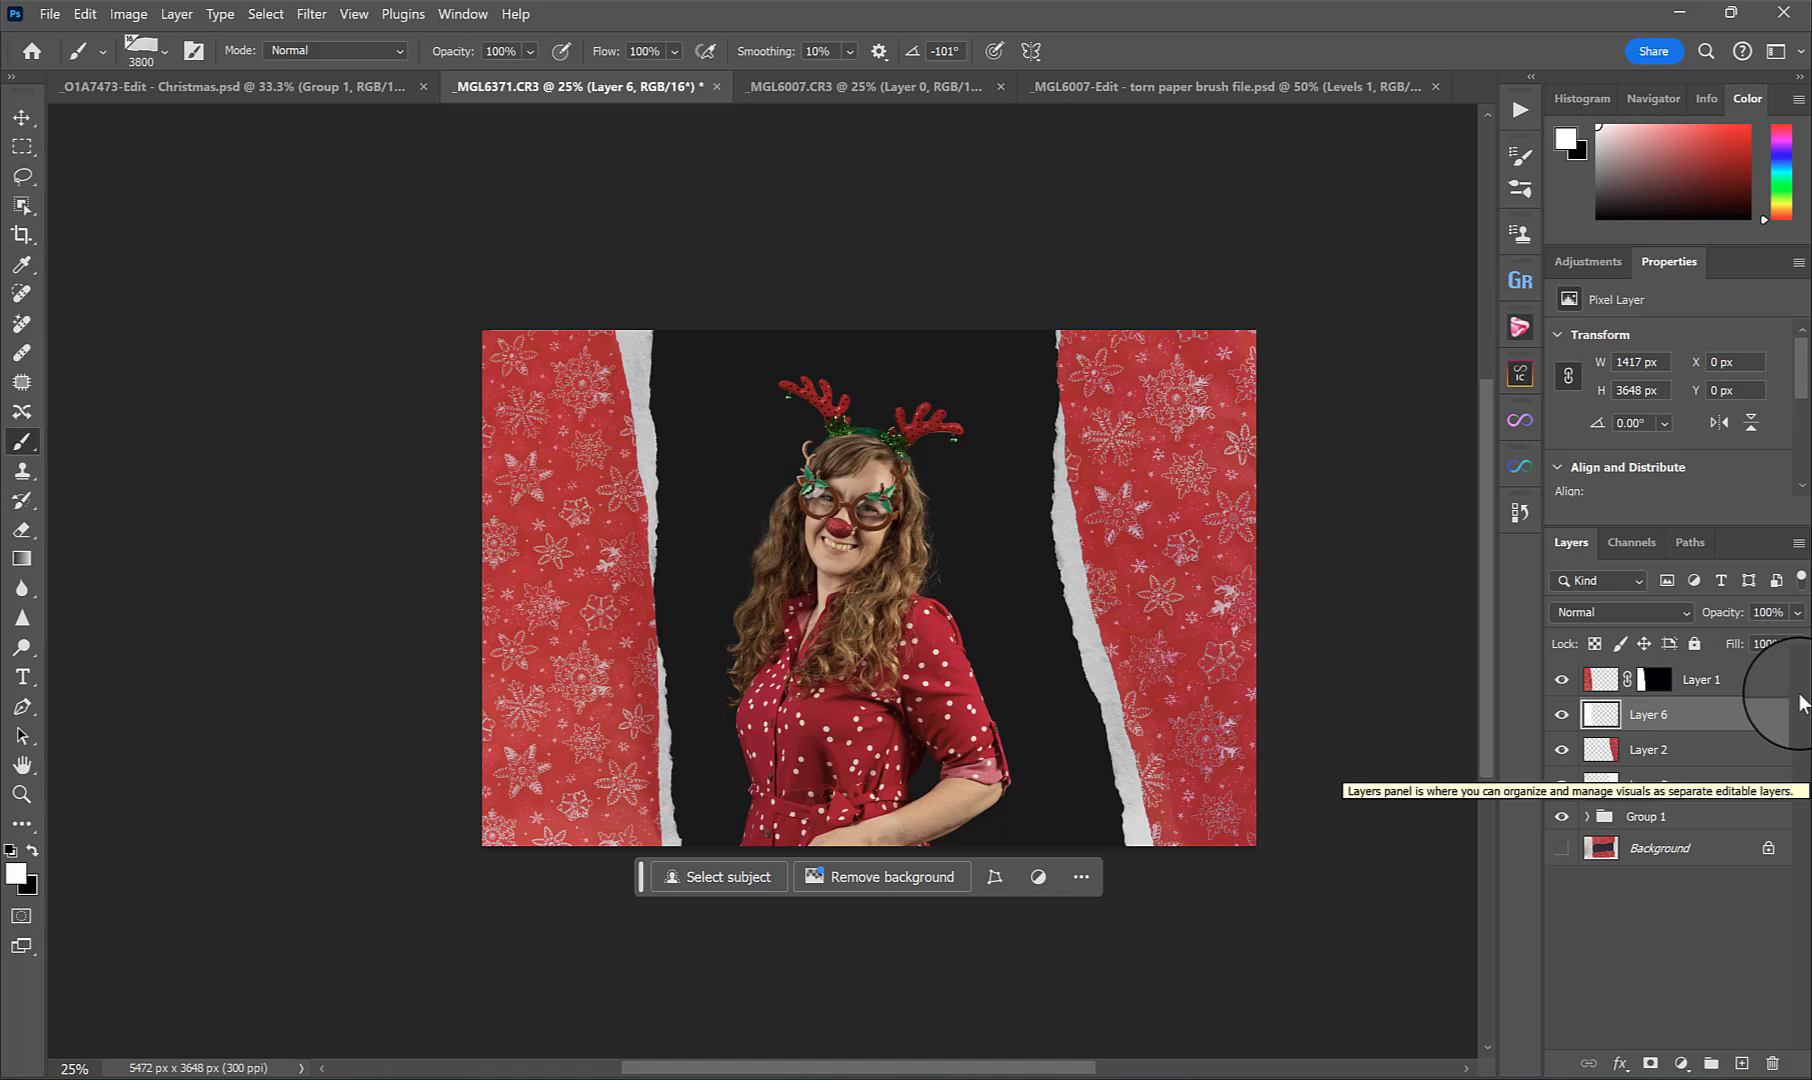
pyautogui.moveTo(1566, 714); pyautogui.dragTo(1563, 800)
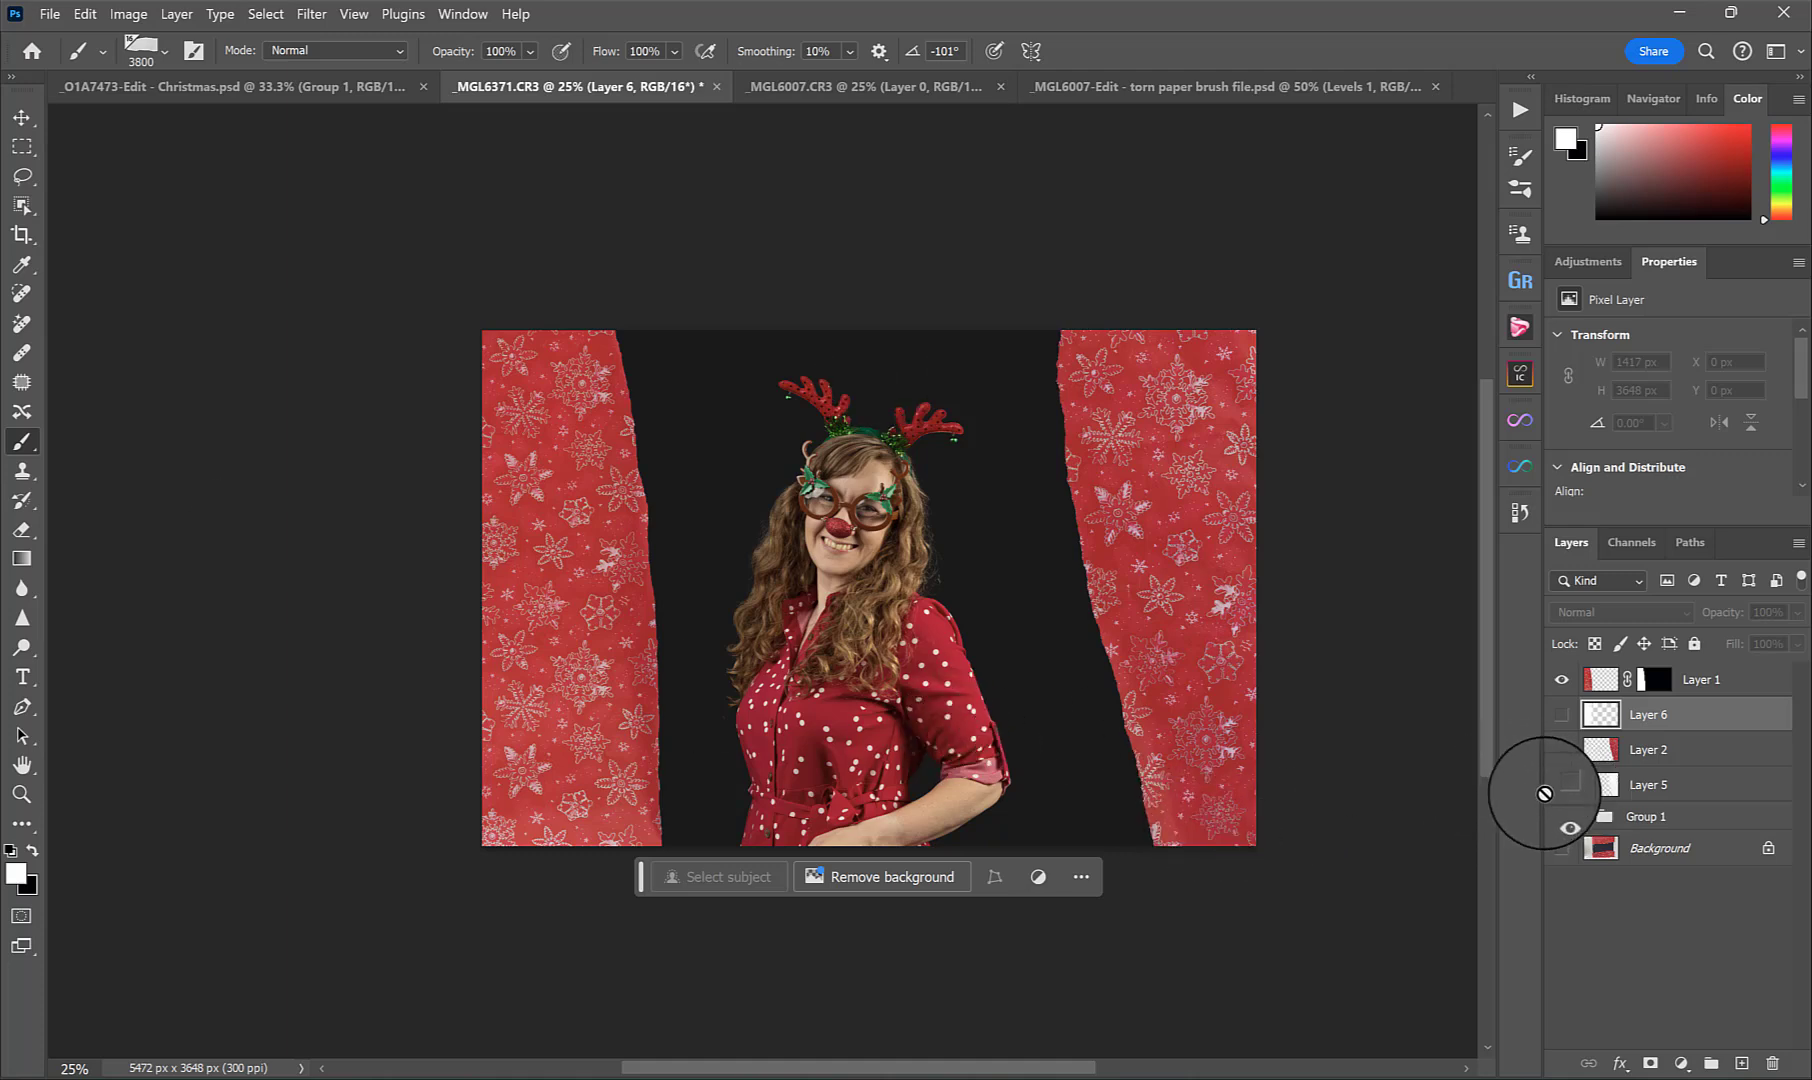
pyautogui.moveTo(1572, 795); pyautogui.dragTo(1562, 727)
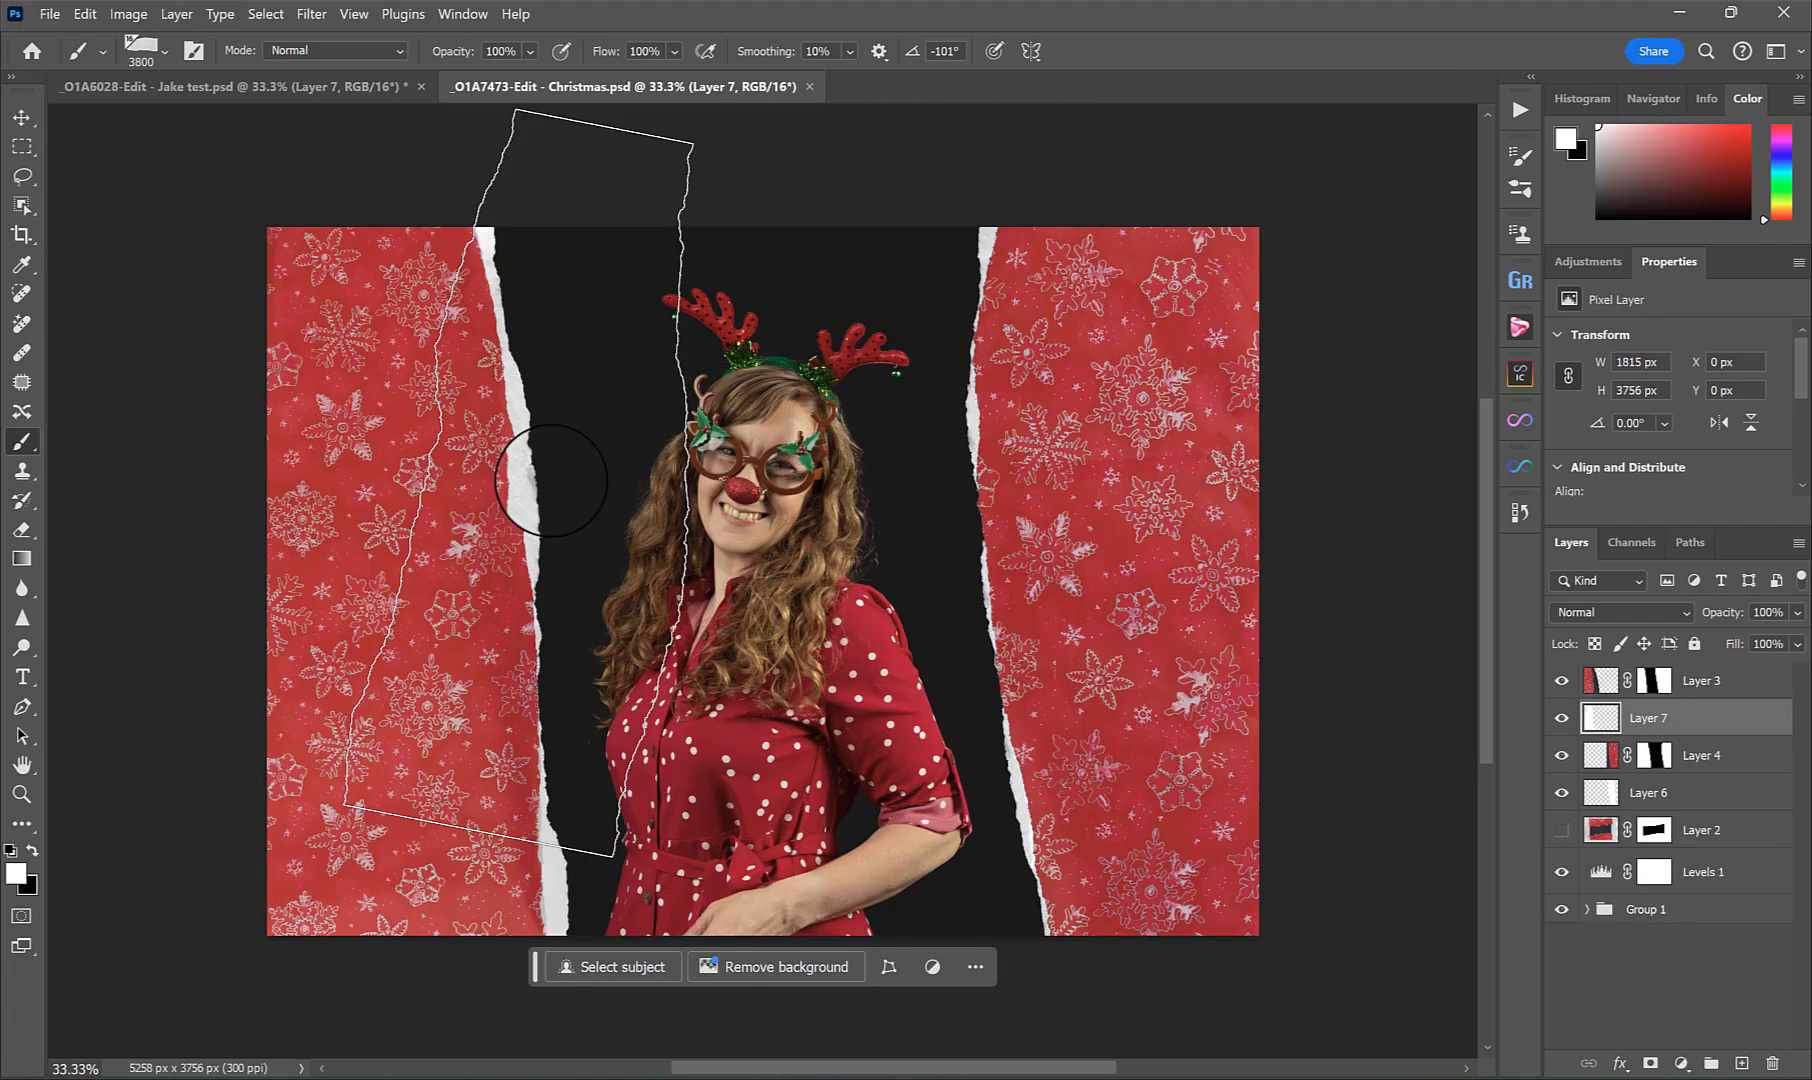
# Choose the Soft Round brush from General Brushes for the Christmas.psd composite.
pyautogui.moveTo(551, 480); pyautogui.dragTo(730, 385)
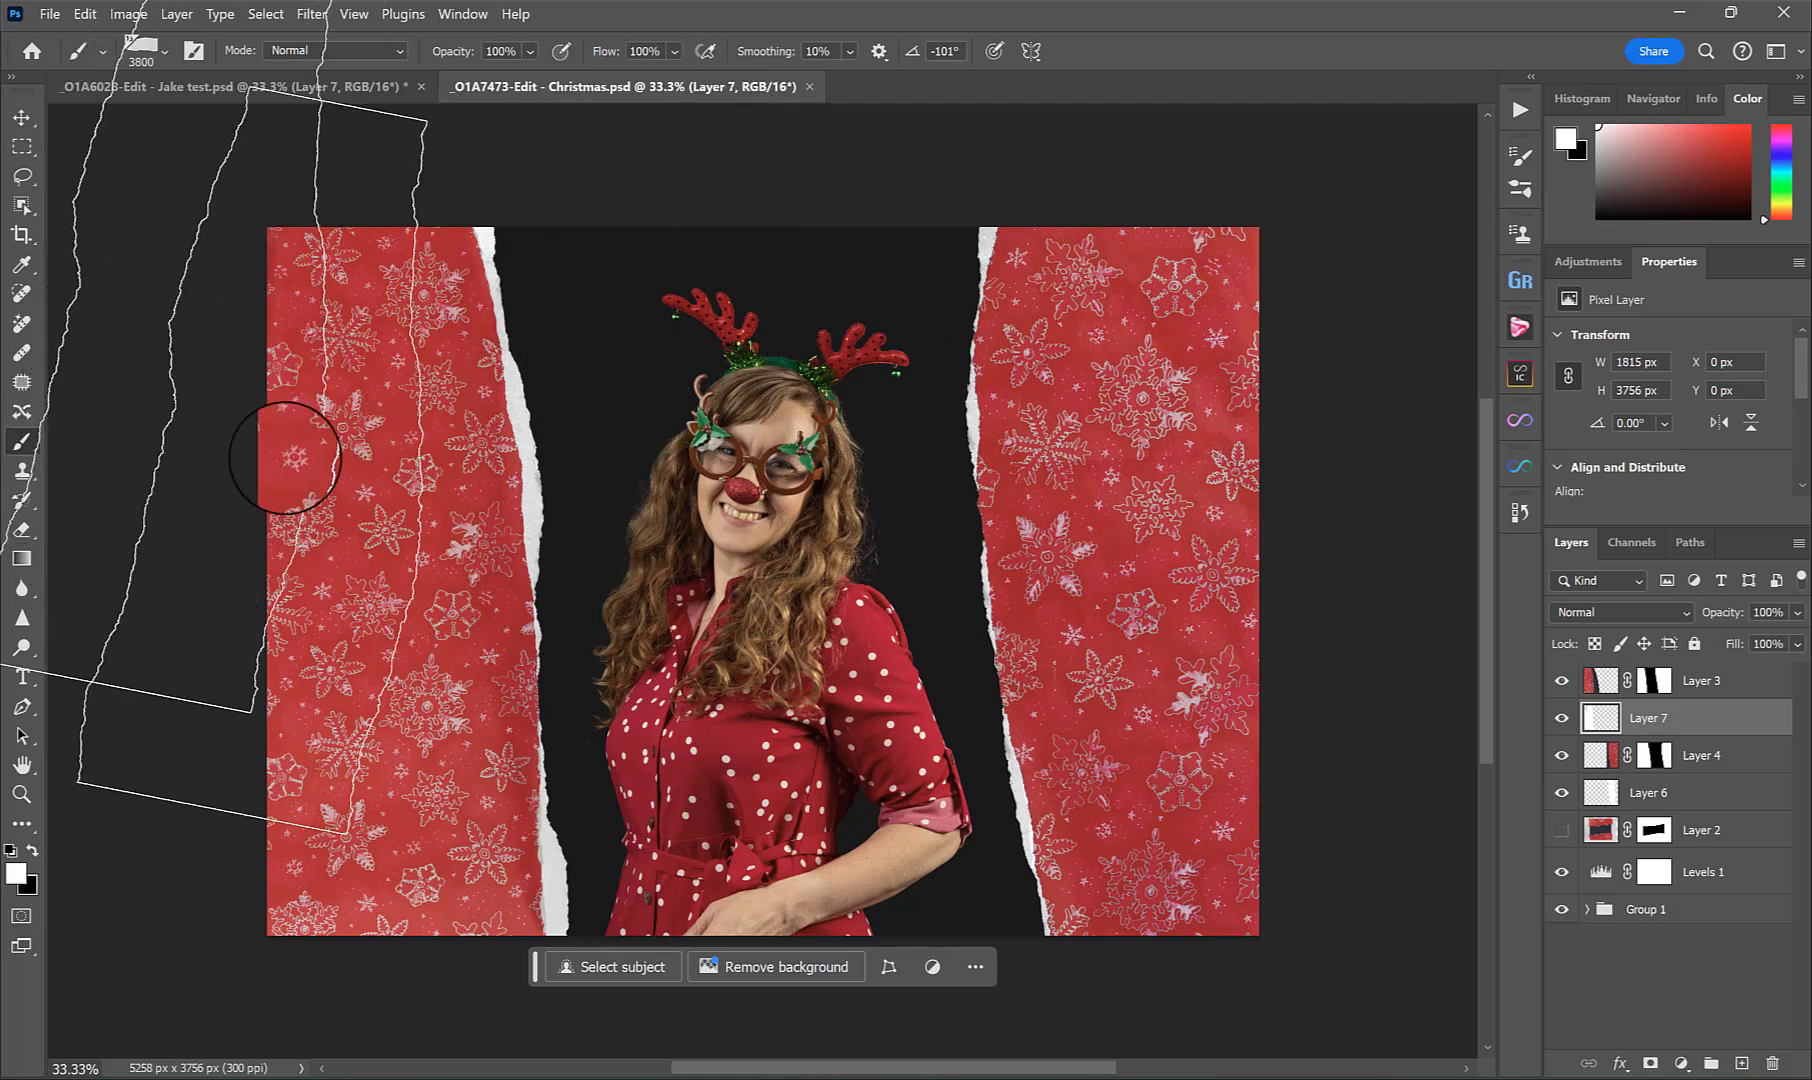
pyautogui.click(165, 58)
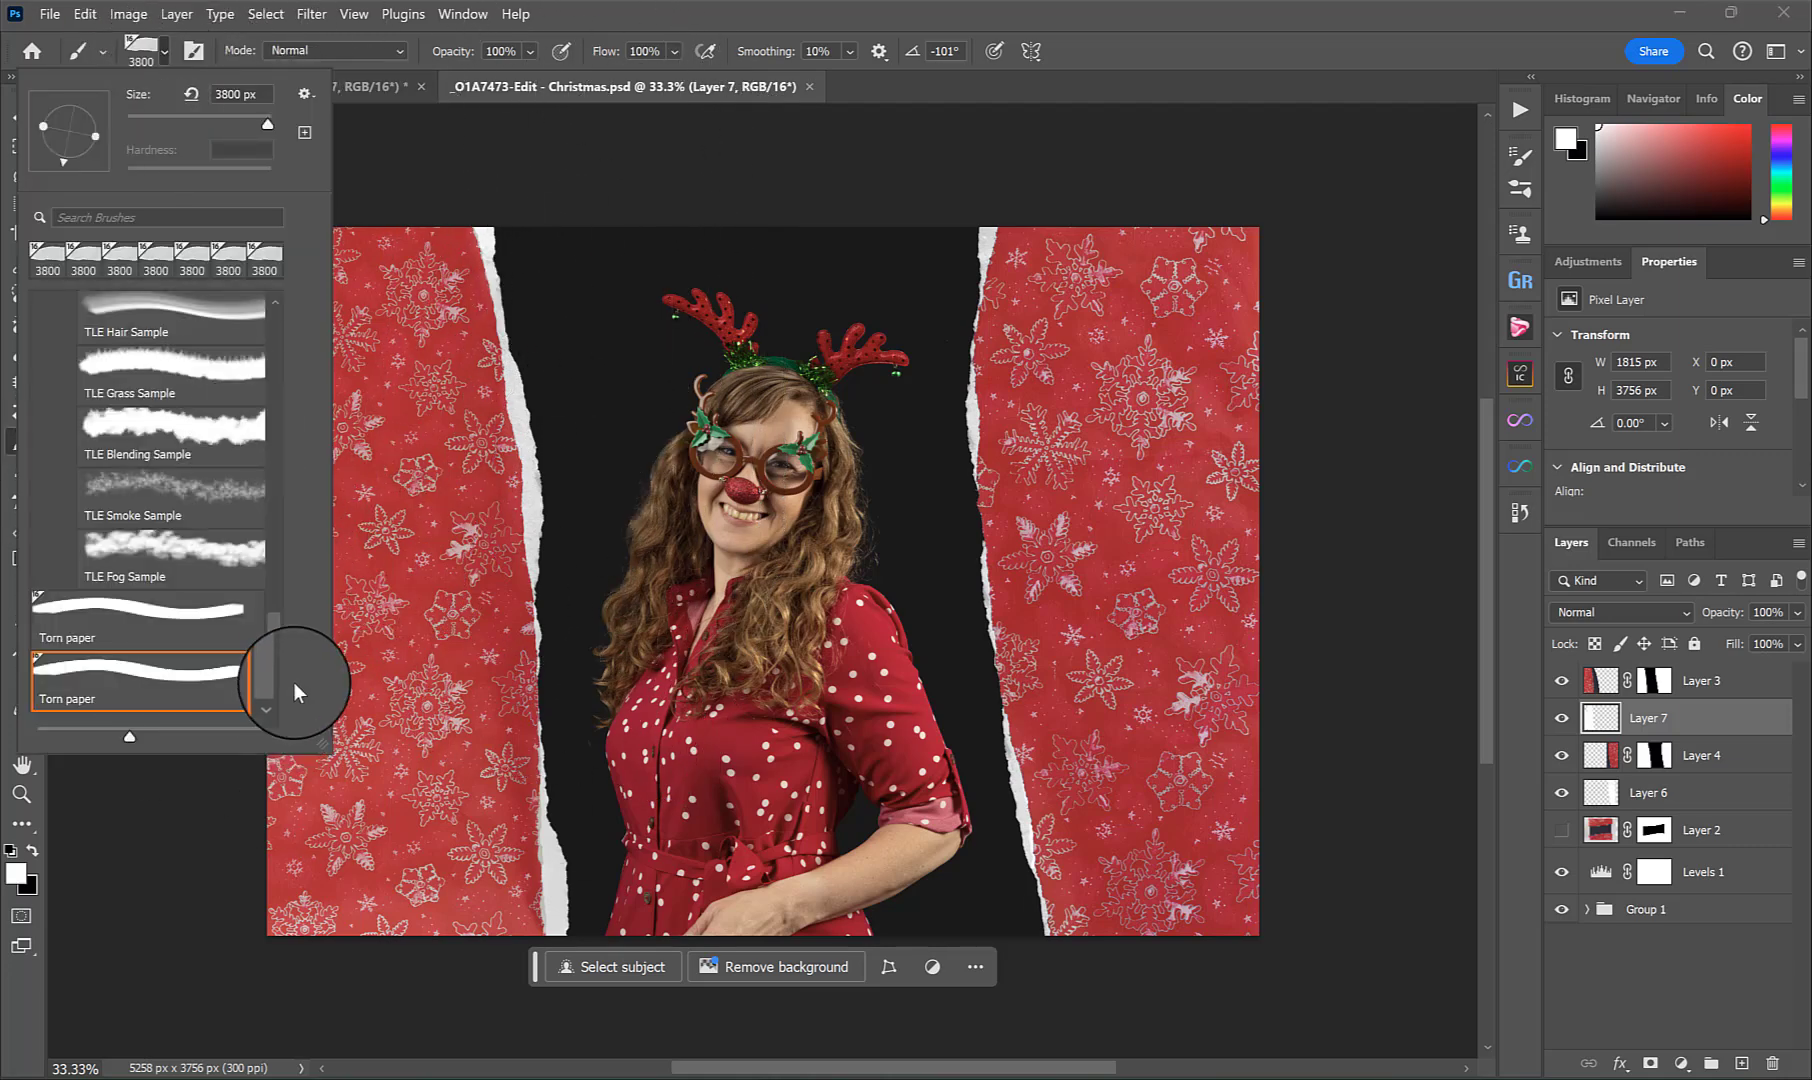
pyautogui.moveTo(276, 648); pyautogui.dragTo(292, 320)
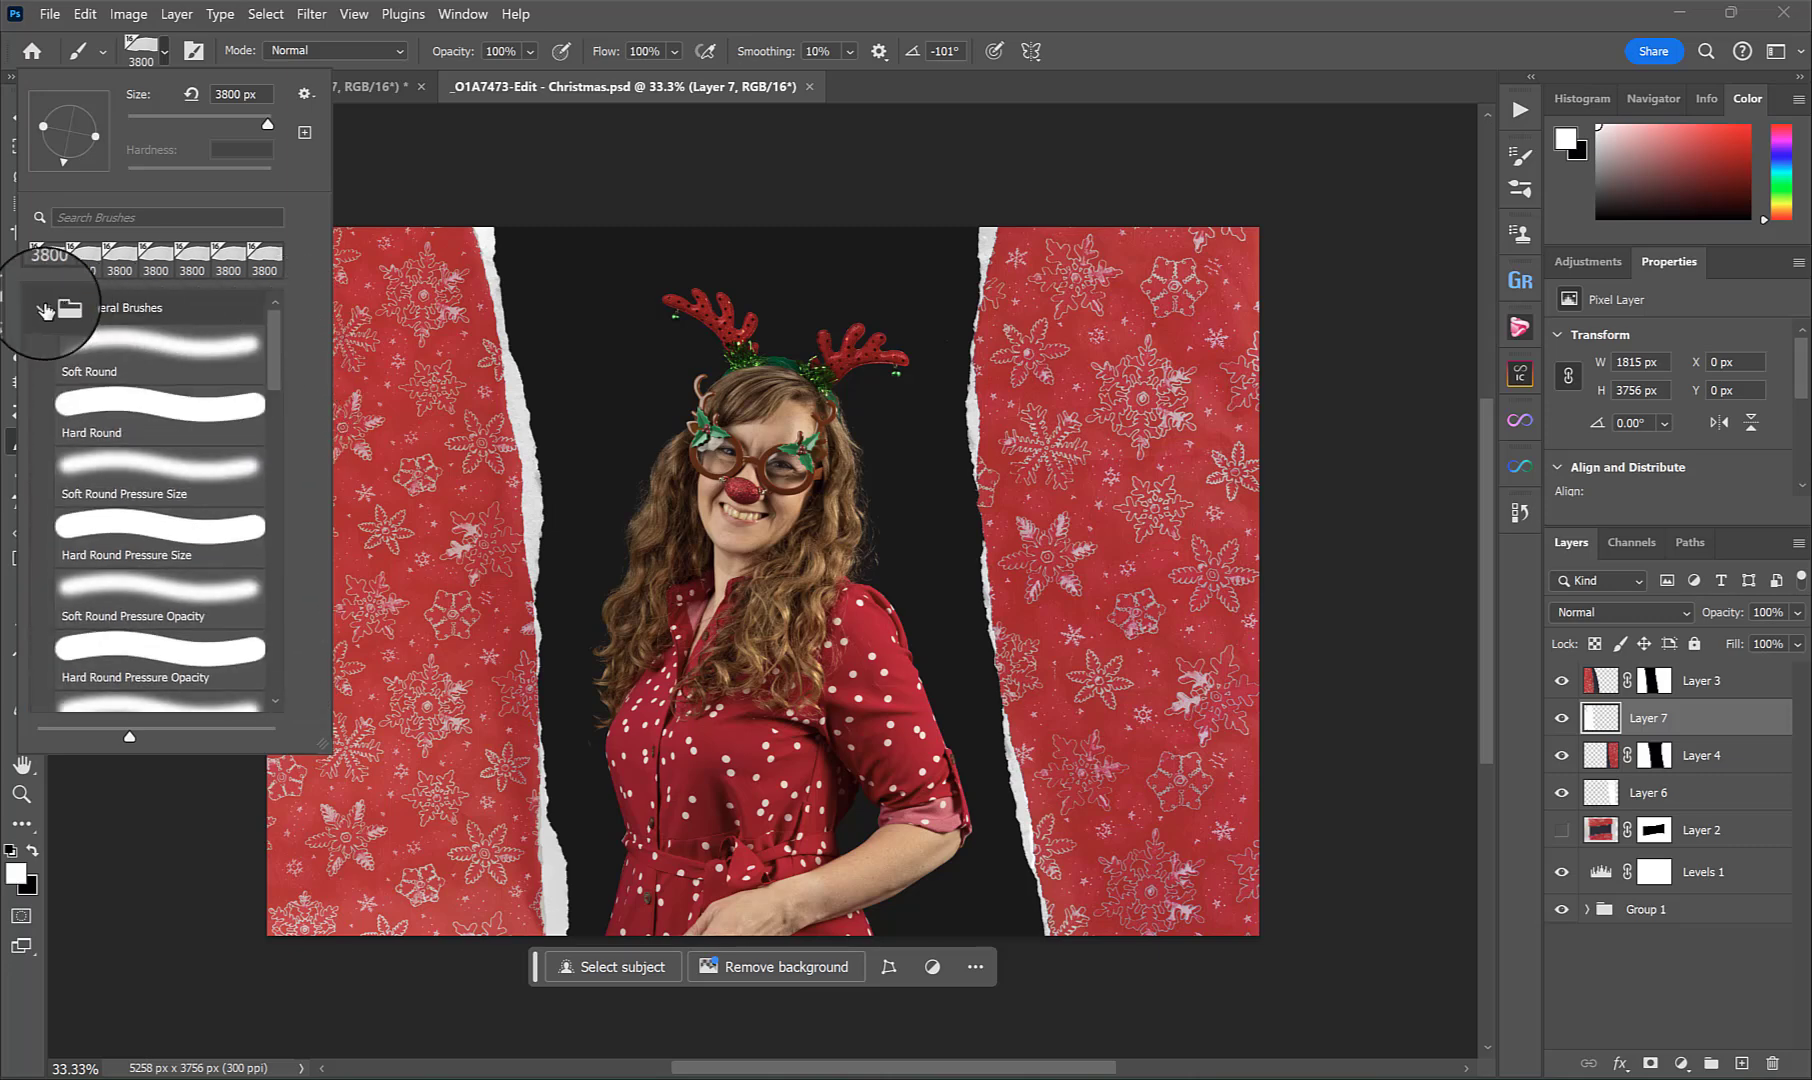
pyautogui.click(68, 358)
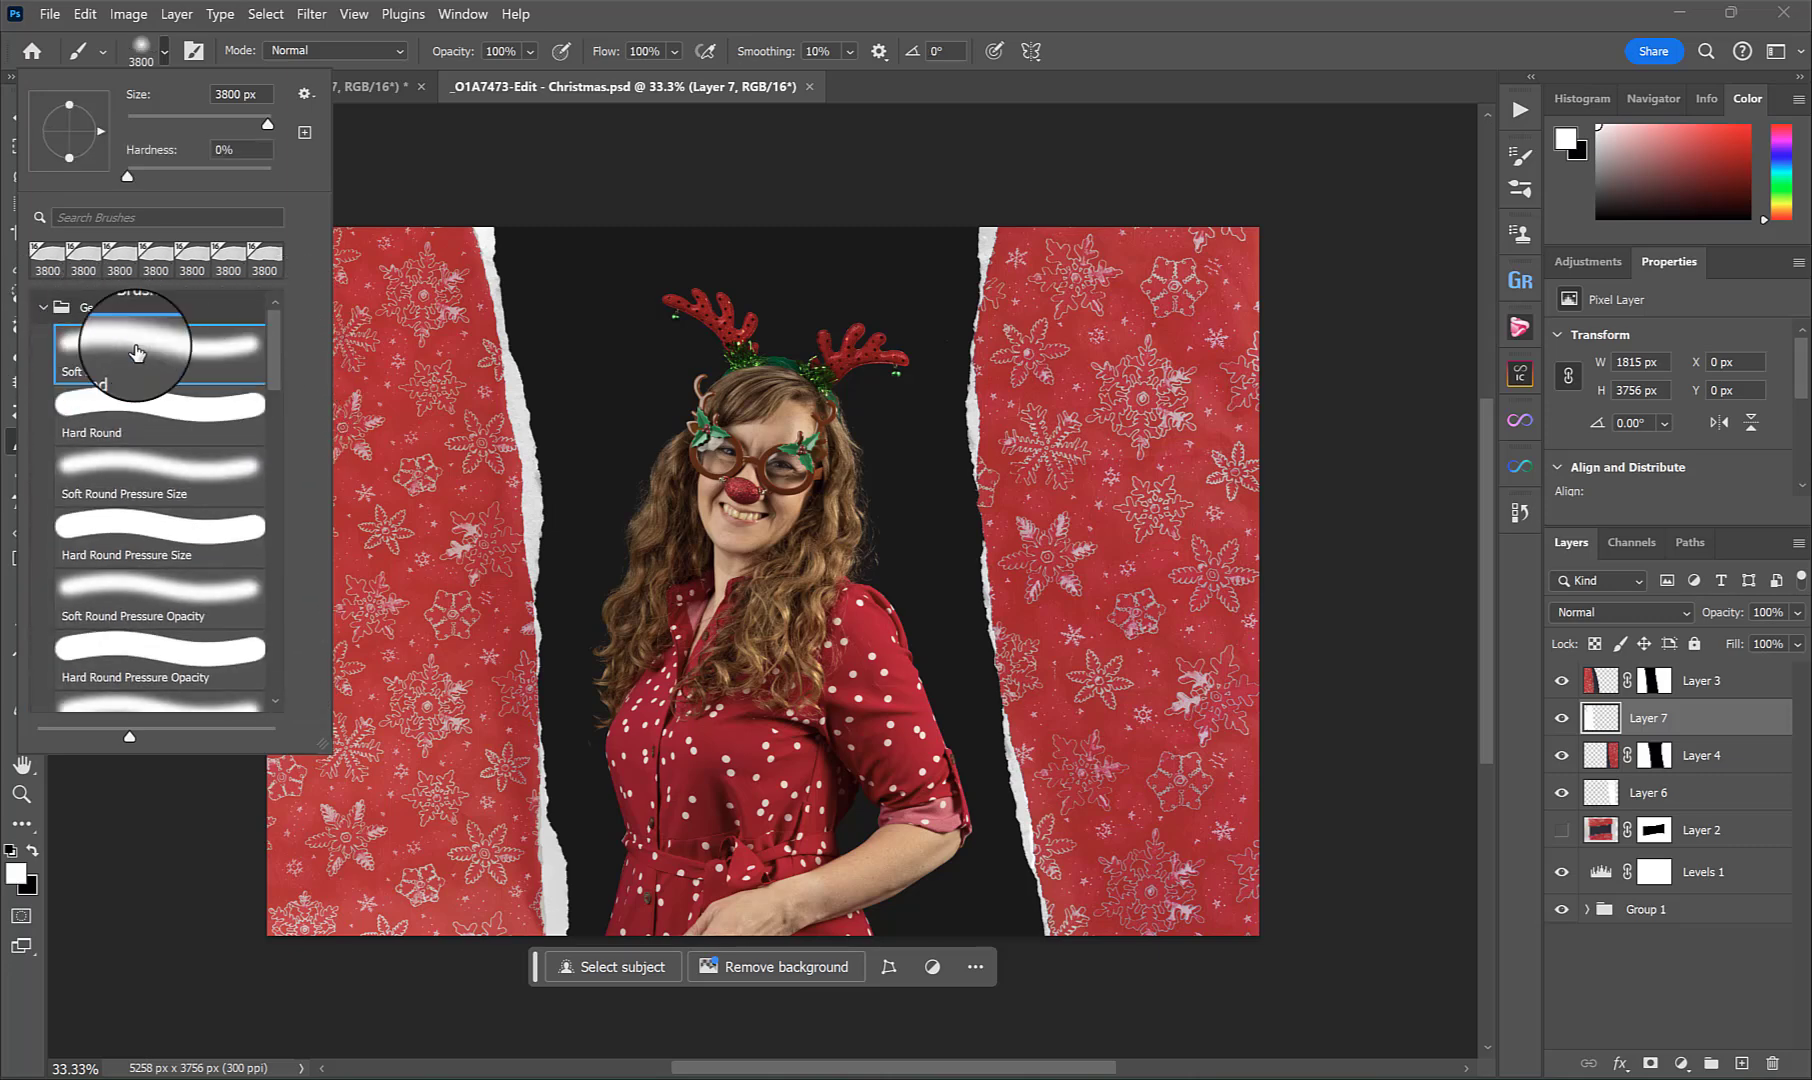
pyautogui.click(572, 22)
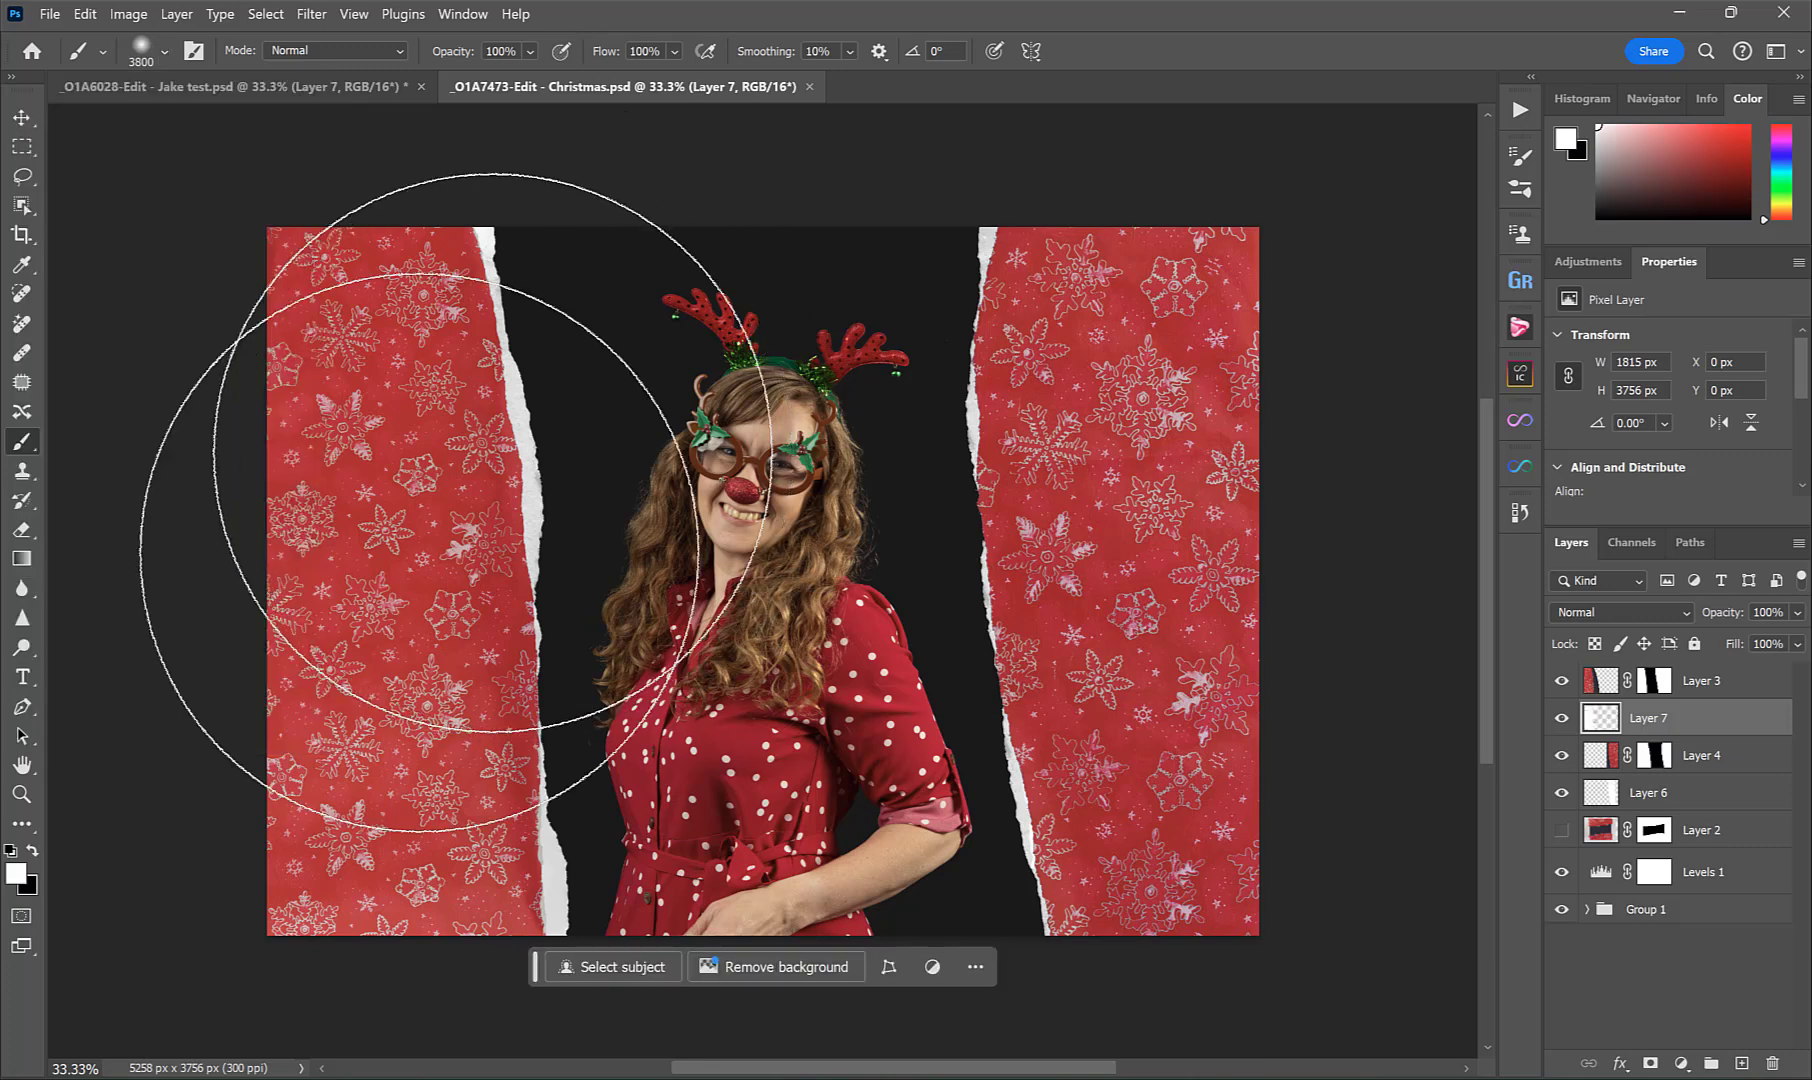